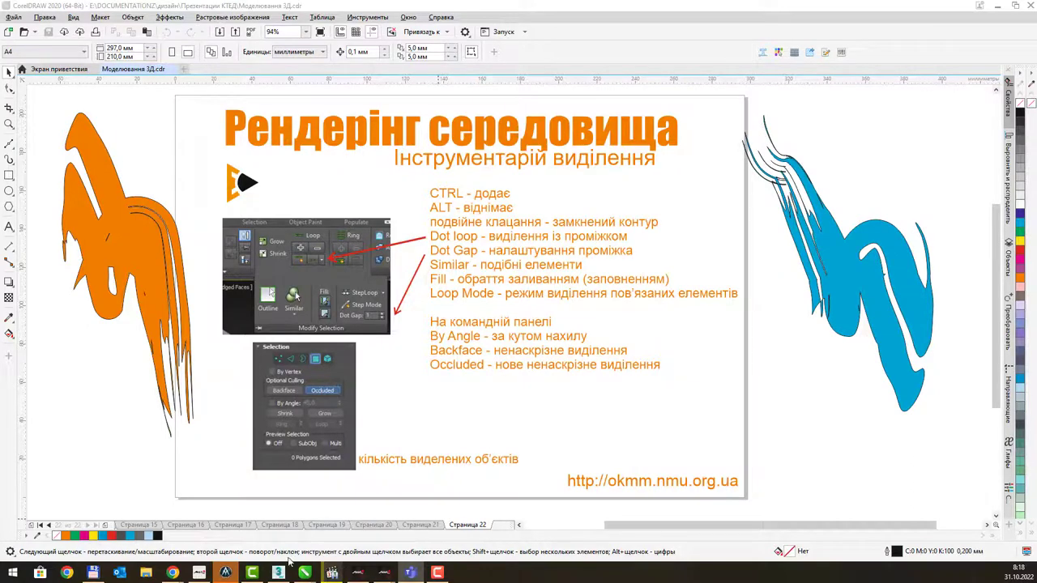
- Bring up the 3ds Max scene виділення.max and pan toward the plane
{"action": "left_click", "coordinate": [278, 573]}
{"action": "mouse_move", "coordinate": [166, 334]}
{"action": "middle_mouse_down"}
{"action": "mouse_move", "coordinate": [363, 332]}
{"action": "mouse_move", "coordinate": [395, 319]}
{"action": "middle_mouse_up"}
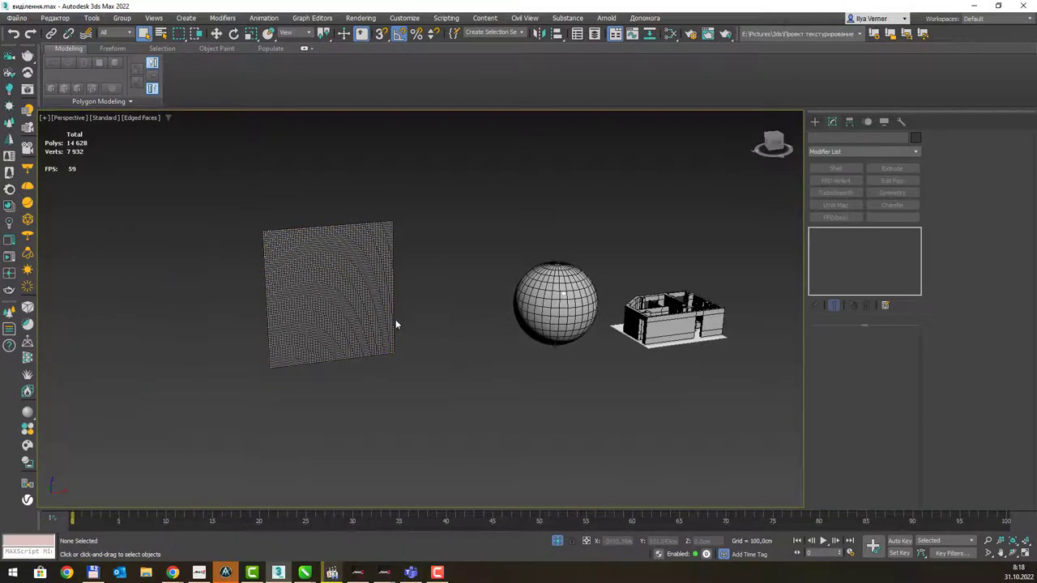
- Select Plane002, the 80×80-segment gridded plane, and pan to show more of the house
{"action": "scroll", "coordinate": [395, 318], "scroll_direction": "up", "scroll_amount": 3}
{"action": "middle_click_drag", "start_coordinate": [401, 259], "coordinate": [449, 330]}
{"action": "left_click", "coordinate": [444, 333]}
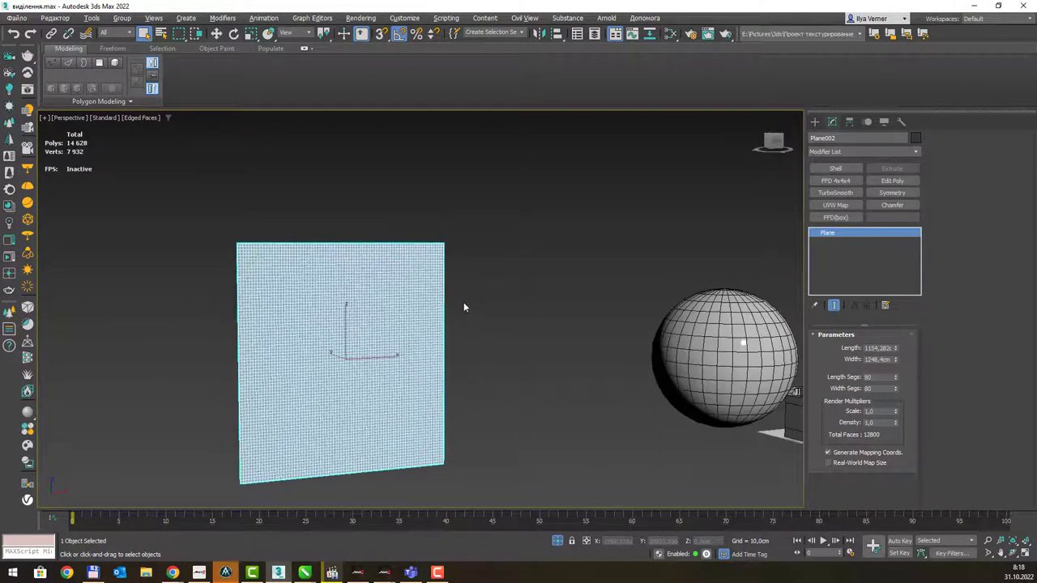
{"action": "mouse_move", "coordinate": [524, 290]}
{"action": "middle_mouse_down"}
{"action": "mouse_move", "coordinate": [470, 248]}
{"action": "mouse_move", "coordinate": [470, 267]}
{"action": "mouse_move", "coordinate": [445, 258]}
{"action": "middle_mouse_up"}
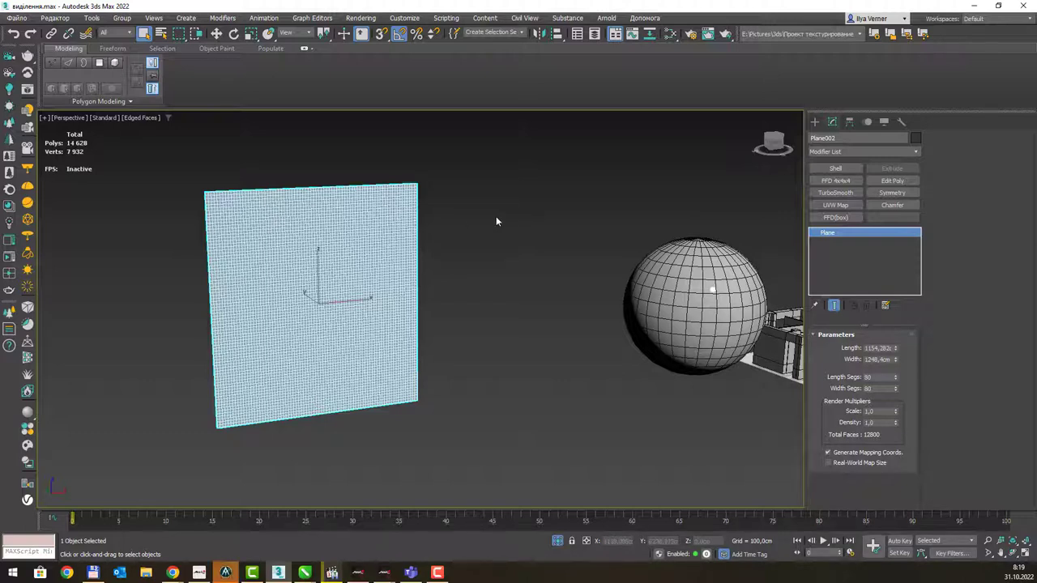
- Convert Plane002 and Sphere001 to Editable Poly, then reselect the plane
{"action": "right_click", "coordinate": [353, 225]}
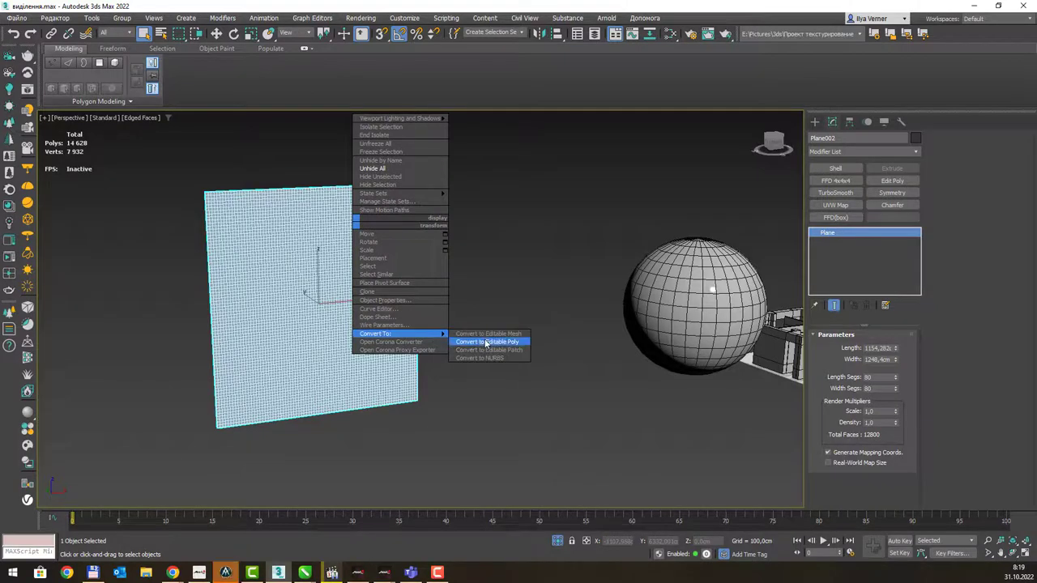
{"action": "left_click", "coordinate": [487, 341]}
{"action": "left_click", "coordinate": [688, 280]}
{"action": "right_click", "coordinate": [779, 277]}
{"action": "mouse_move", "coordinate": [709, 390]}
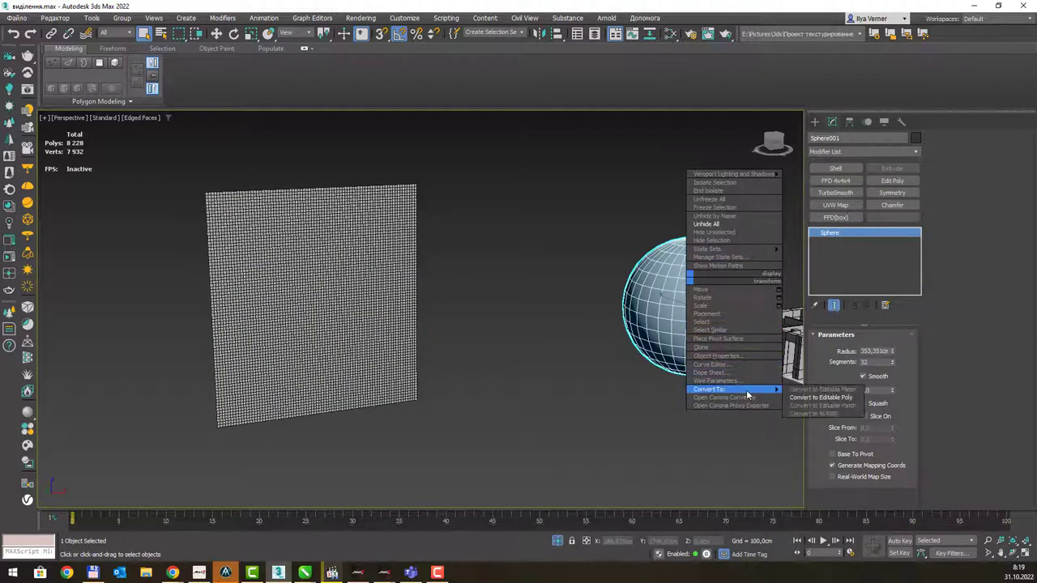
{"action": "left_click", "coordinate": [806, 398]}
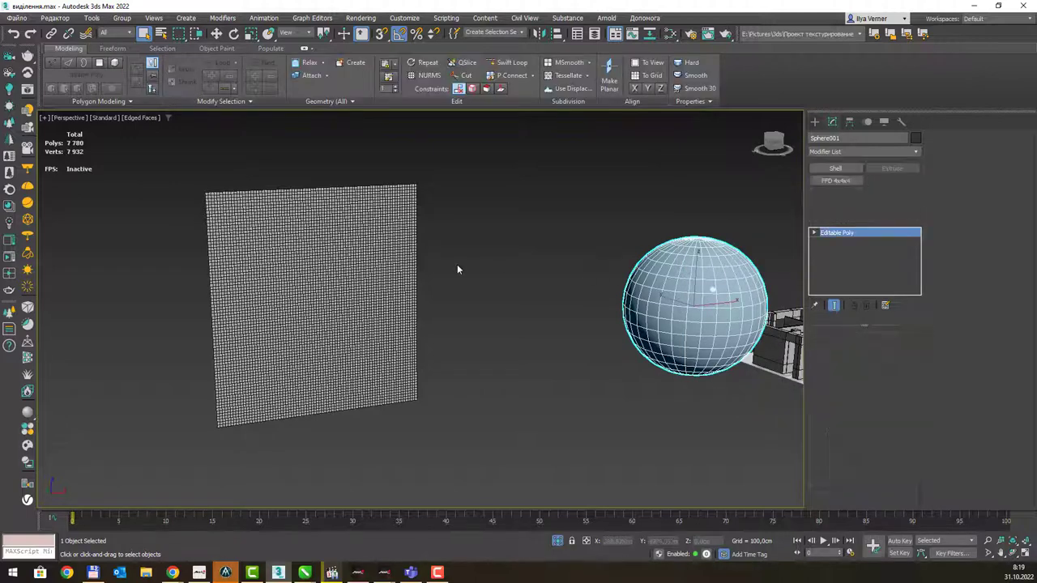
{"action": "left_click", "coordinate": [351, 256]}
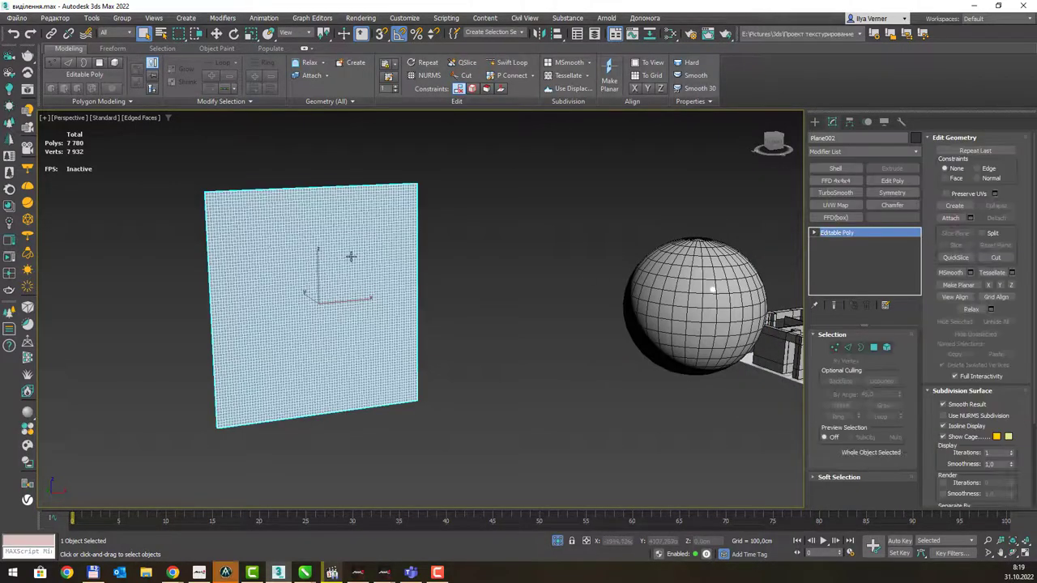
- Put Plane002 at Polygon sub-object level and expand Editable Poly in the modifier stack
{"action": "middle_click_drag", "start_coordinate": [363, 245], "coordinate": [394, 248]}
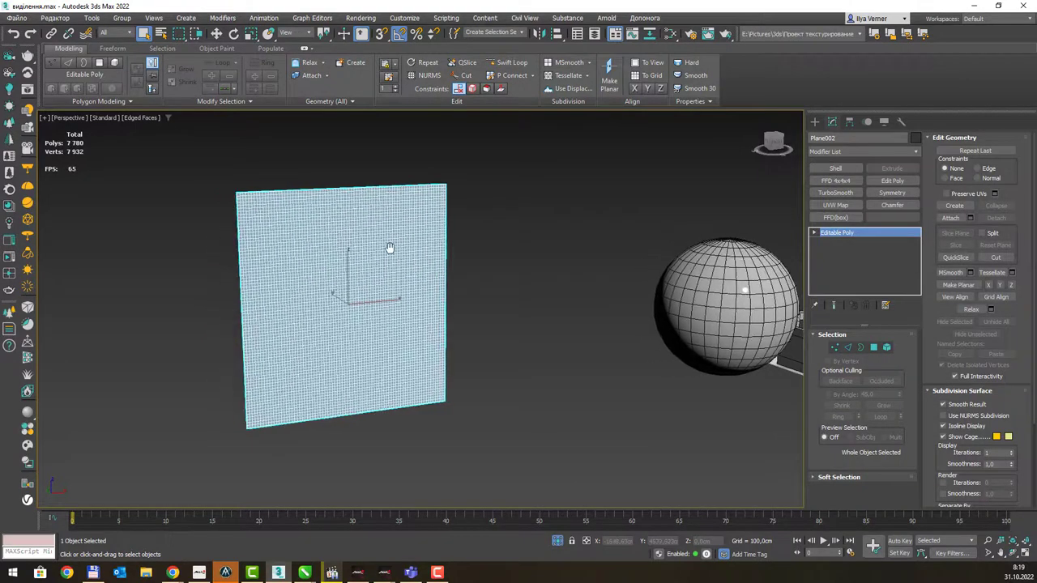
{"action": "left_click", "coordinate": [875, 348]}
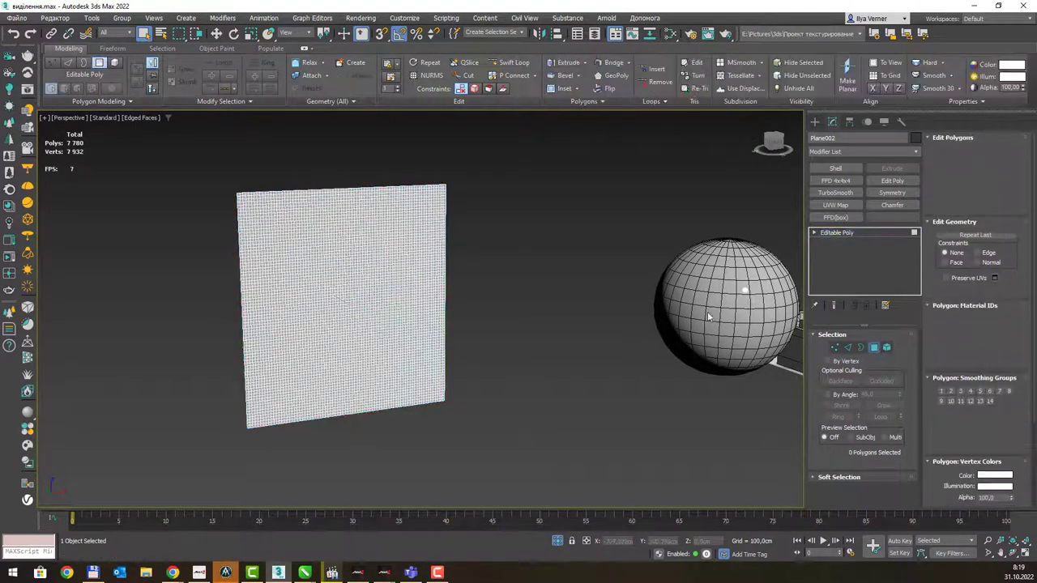
{"action": "middle_click_drag", "start_coordinate": [440, 242], "coordinate": [473, 257]}
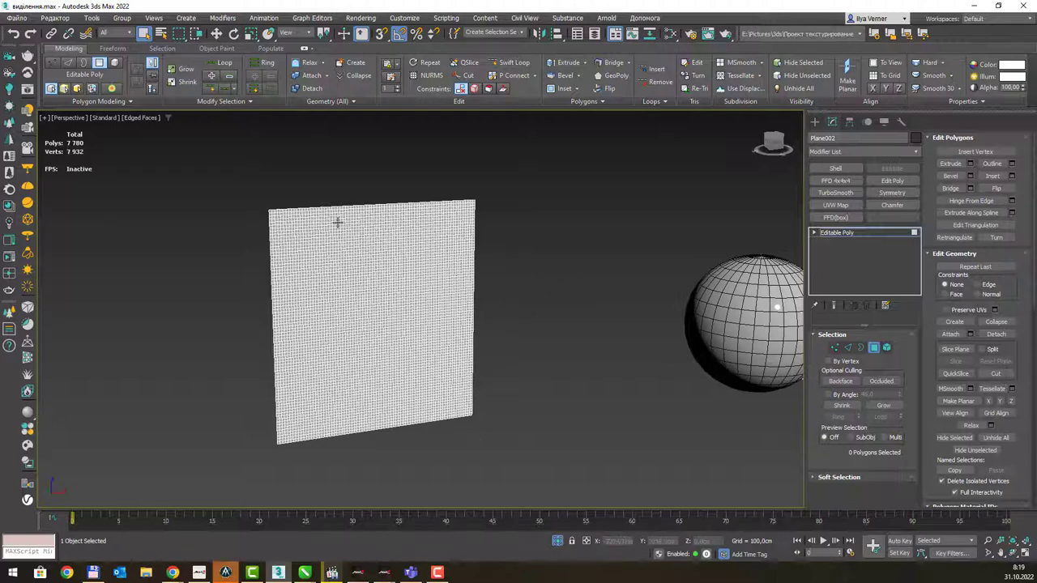
{"action": "left_click", "coordinate": [816, 233]}
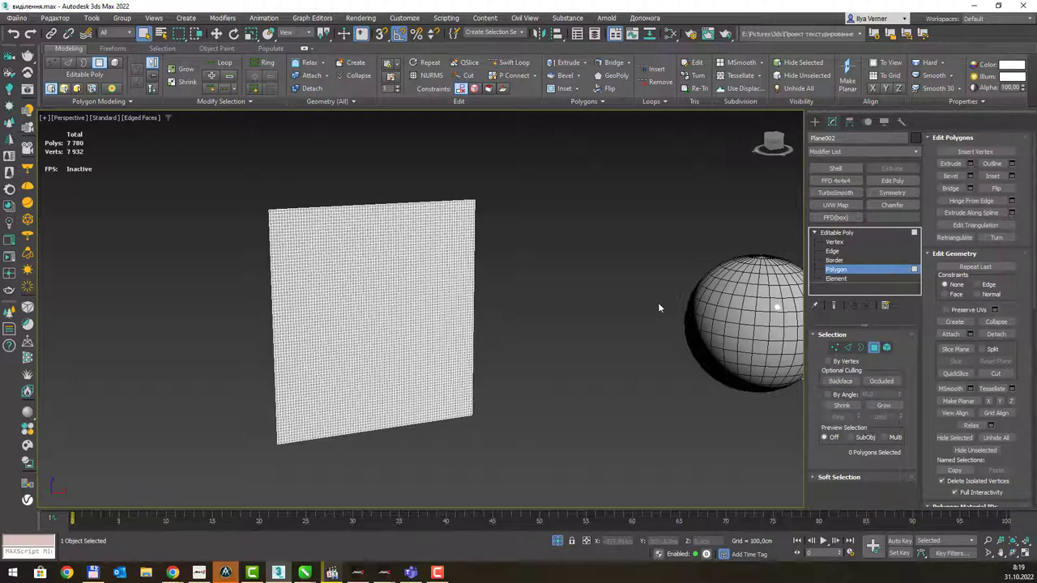
- Leave polygon level, deselect the plane, then select the sphere and zoom in on it
{"action": "left_click", "coordinate": [843, 232]}
{"action": "middle_click_drag", "start_coordinate": [647, 238], "coordinate": [530, 273]}
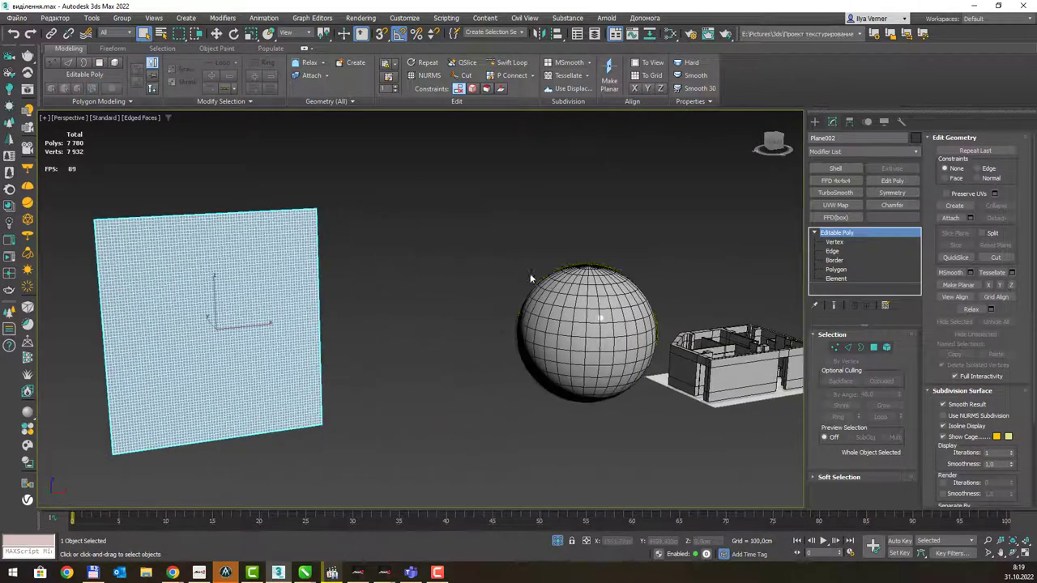
{"action": "key", "text": "ctrl+d"}
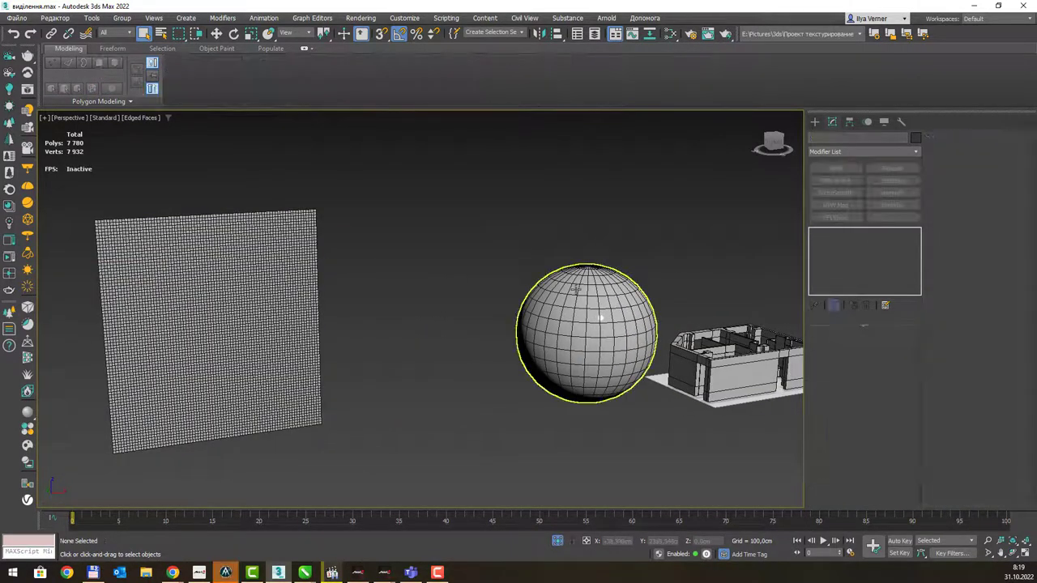
{"action": "left_click", "coordinate": [576, 287]}
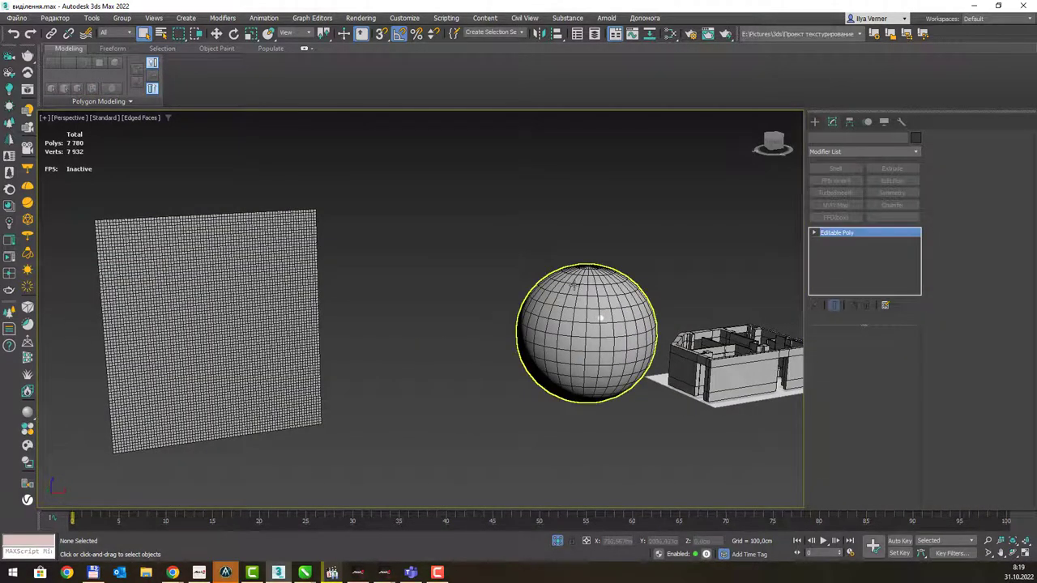
{"action": "middle_click_drag", "start_coordinate": [573, 285], "coordinate": [475, 269]}
{"action": "scroll", "coordinate": [474, 276], "scroll_direction": "up", "scroll_amount": 3}
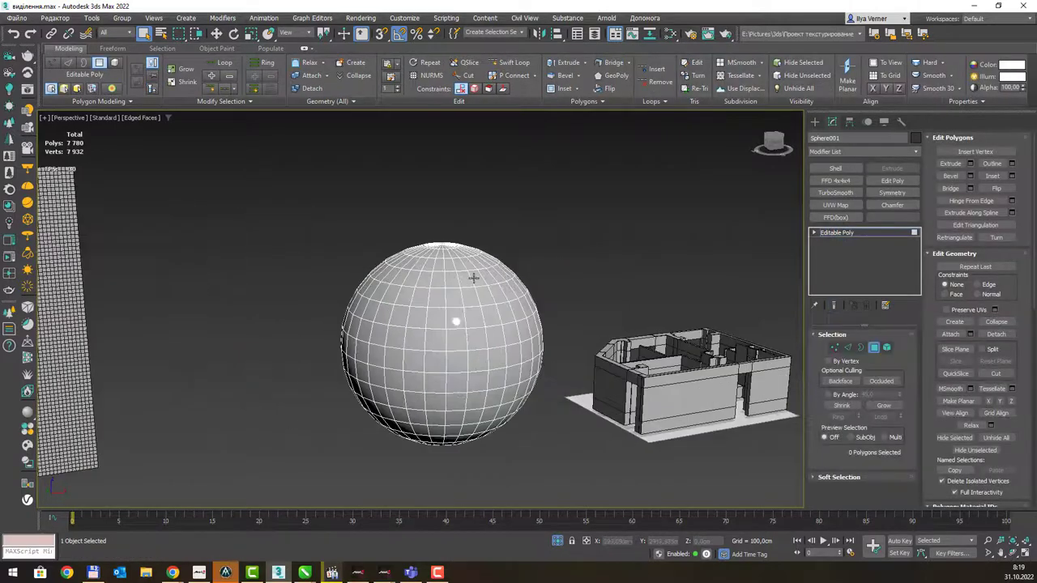
{"action": "scroll", "coordinate": [454, 307], "scroll_direction": "up", "scroll_amount": 3}
{"action": "middle_click_drag", "start_coordinate": [461, 313], "coordinate": [472, 281]}
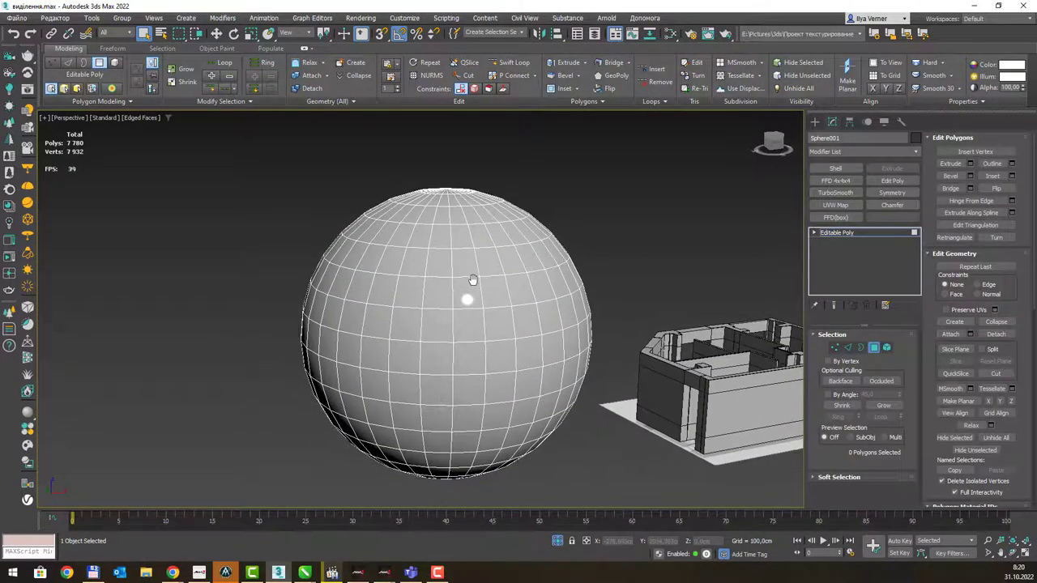
- Select polygons along the sphere's left side, extending the patch to 76 faces
{"action": "left_click", "coordinate": [440, 293]}
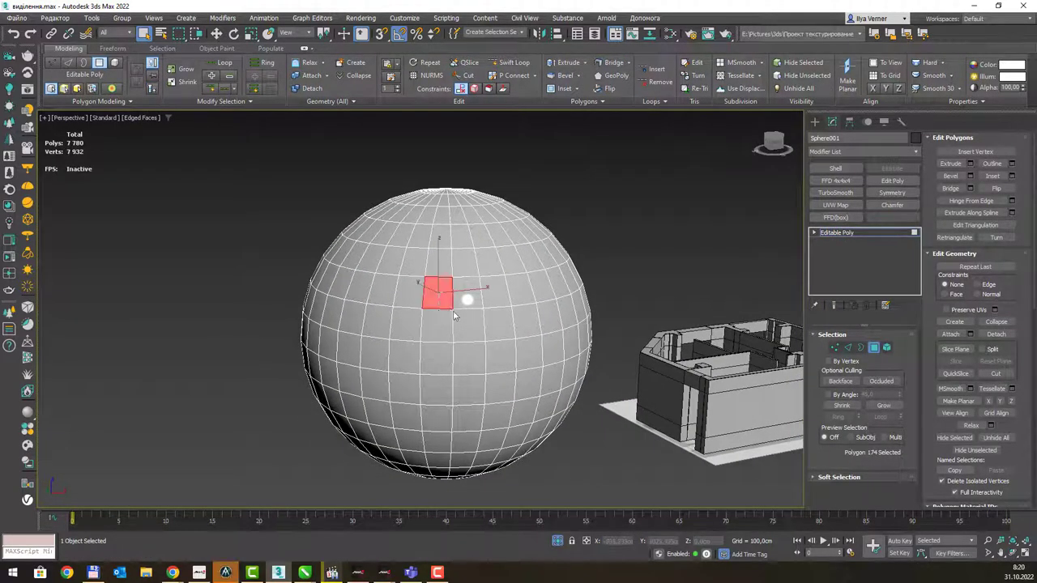
{"action": "left_click_drag", "start_coordinate": [493, 354], "coordinate": [494, 354]}
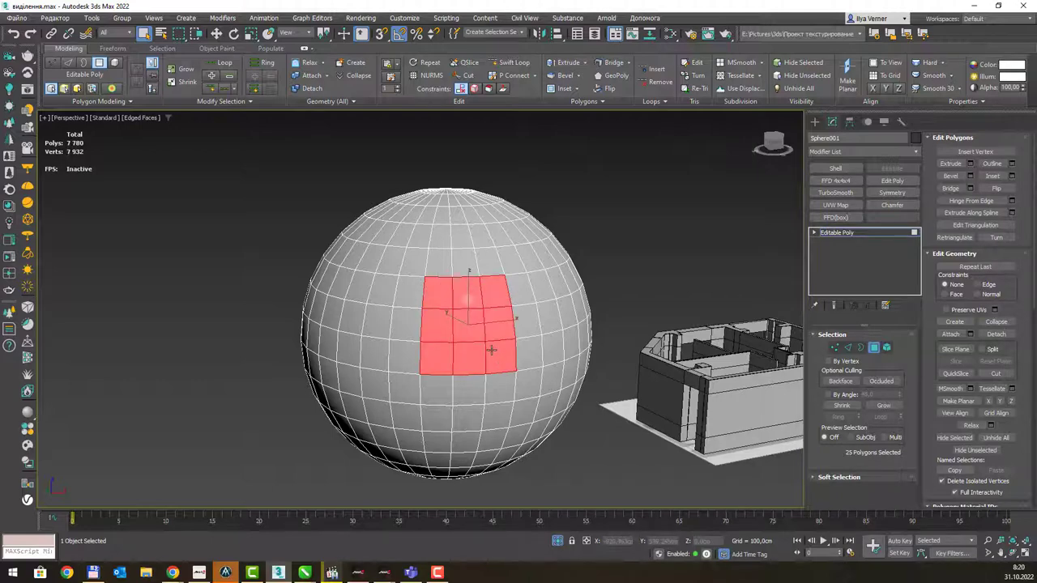
{"action": "scroll", "coordinate": [491, 350], "scroll_direction": "down", "scroll_amount": 3}
{"action": "mouse_move", "coordinate": [502, 320]}
{"action": "middle_mouse_down", "text": "alt"}
{"action": "mouse_move", "coordinate": [660, 286]}
{"action": "mouse_move", "coordinate": [466, 316]}
{"action": "mouse_move", "coordinate": [461, 303]}
{"action": "middle_mouse_up", "text": "alt"}
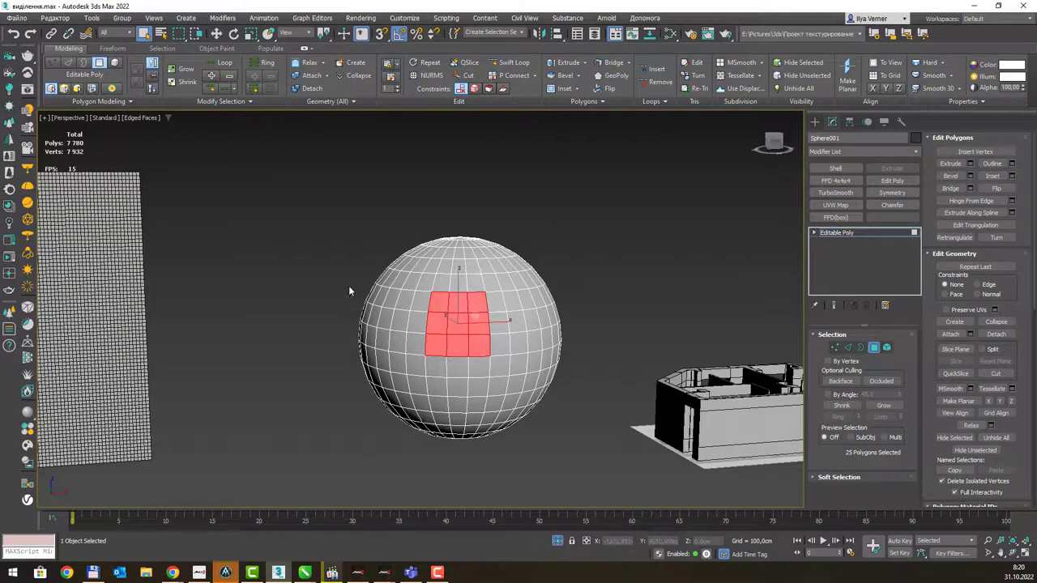
{"action": "left_click_drag", "start_coordinate": [349, 286], "coordinate": [422, 380]}
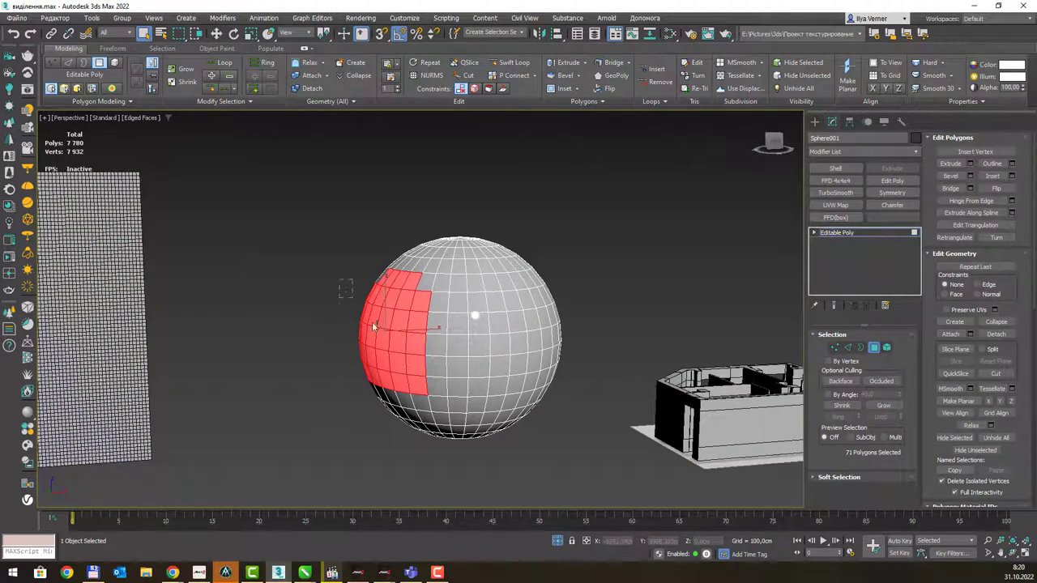
{"action": "left_click_drag", "start_coordinate": [338, 283], "coordinate": [349, 302], "text": "ctrl"}
{"action": "mouse_move", "coordinate": [349, 303]}
{"action": "middle_mouse_down", "text": "alt"}
{"action": "mouse_move", "coordinate": [512, 318]}
{"action": "mouse_move", "coordinate": [350, 306]}
{"action": "mouse_move", "coordinate": [345, 296]}
{"action": "middle_mouse_up", "text": "alt"}
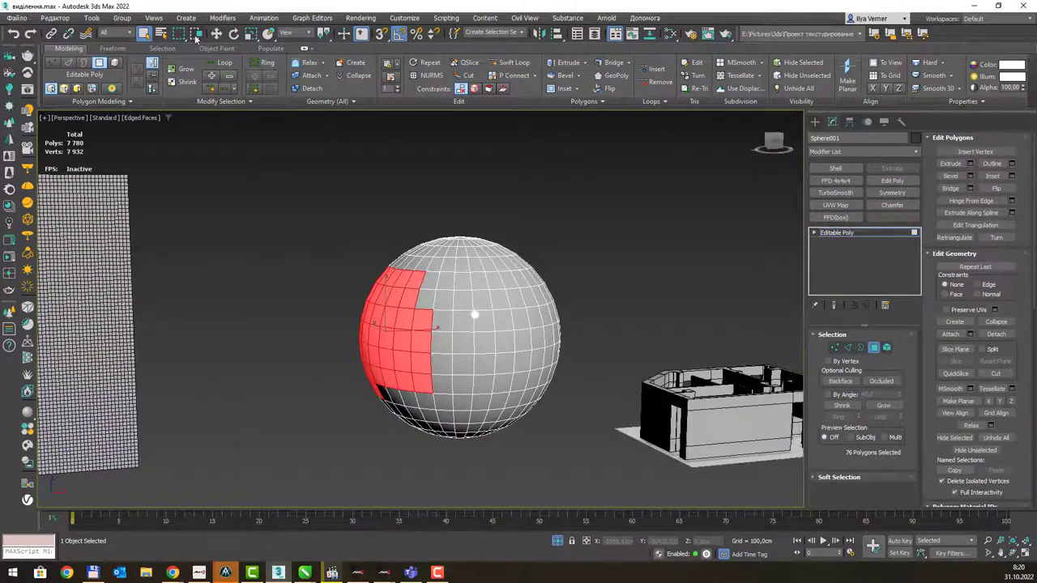
- Use Circular Selection Region to subtract polygons, trimming the selection to 30
{"action": "left_click_drag", "start_coordinate": [178, 34], "coordinate": [178, 53]}
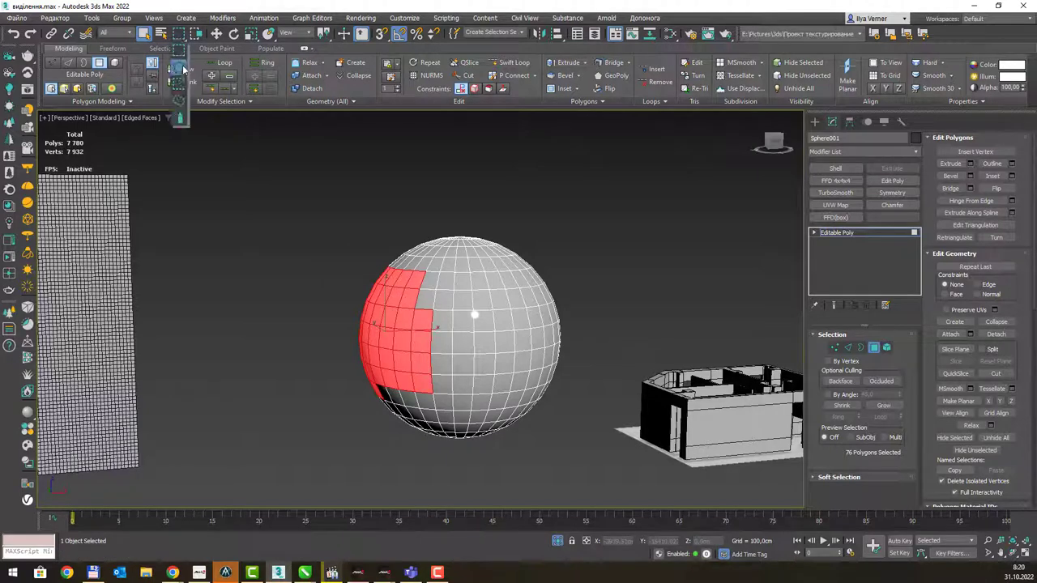
{"action": "left_click_drag", "start_coordinate": [316, 294], "coordinate": [394, 359], "text": "alt"}
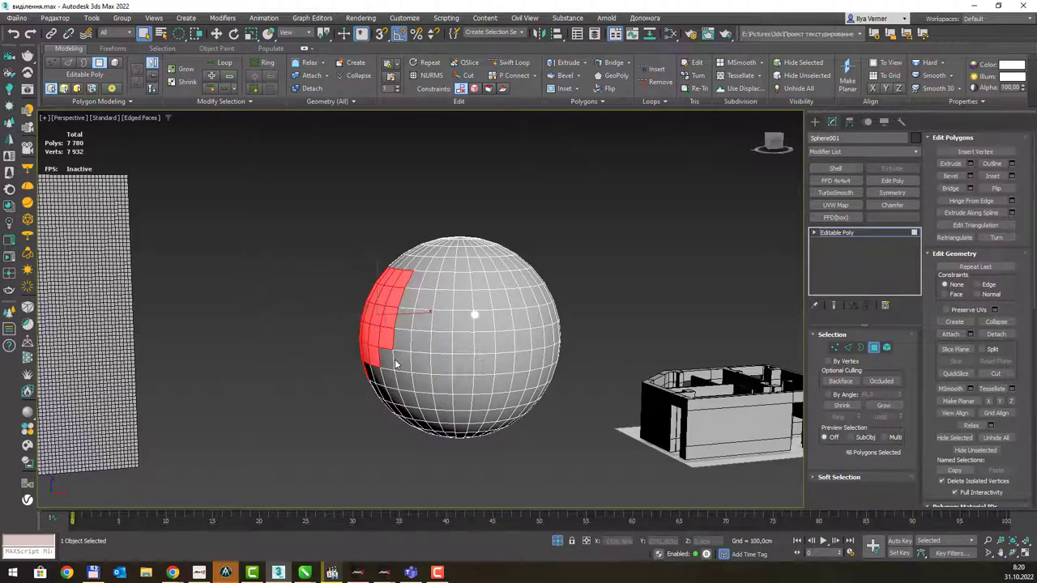
{"action": "left_click_drag", "start_coordinate": [333, 300], "coordinate": [365, 326], "text": "alt"}
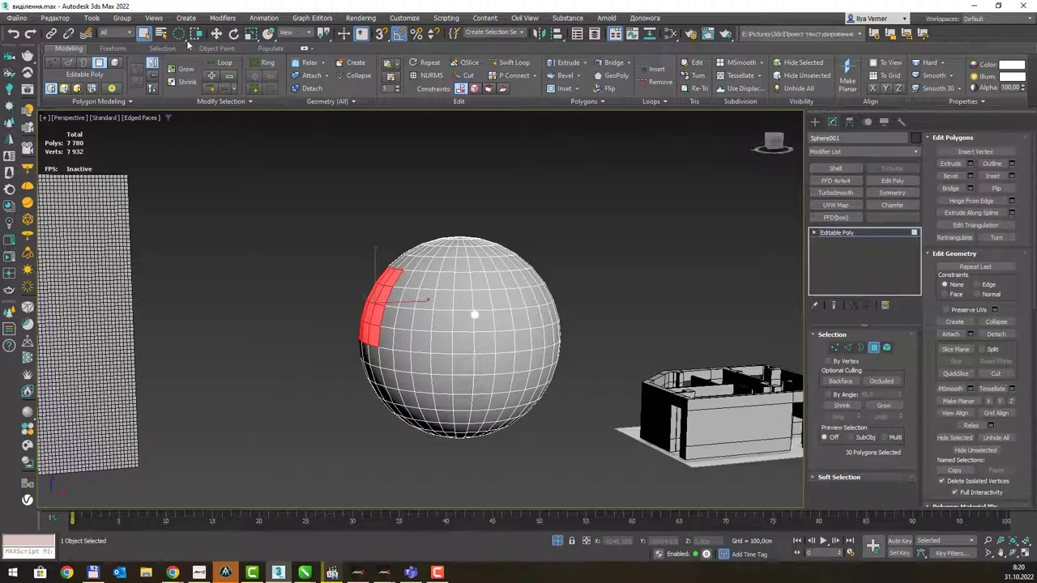
- Draw a fence region over the sphere's left half to select 160 polygons
{"action": "left_click_drag", "start_coordinate": [180, 35], "coordinate": [183, 93]}
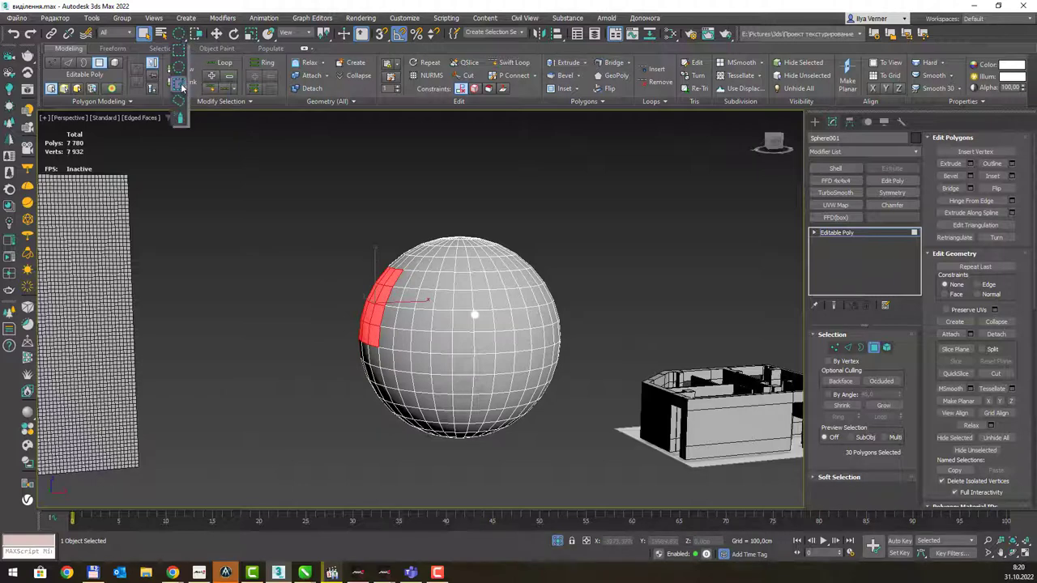
{"action": "left_click", "coordinate": [345, 234]}
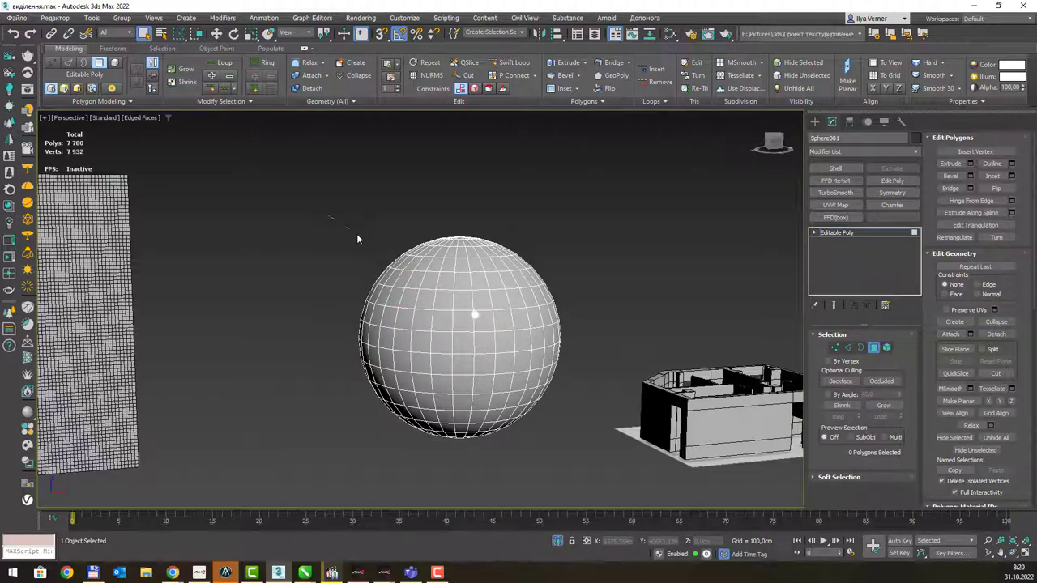
{"action": "left_click", "coordinate": [461, 301]}
{"action": "left_click", "coordinate": [305, 292]}
{"action": "left_click", "coordinate": [458, 359]}
{"action": "left_click", "coordinate": [442, 422]}
{"action": "double_click", "coordinate": [246, 271]}
{"action": "mouse_move", "coordinate": [399, 236]}
{"action": "middle_mouse_down", "text": "alt"}
{"action": "mouse_move", "coordinate": [509, 253]}
{"action": "mouse_move", "coordinate": [558, 247]}
{"action": "mouse_move", "coordinate": [421, 249]}
{"action": "middle_mouse_up", "text": "alt"}
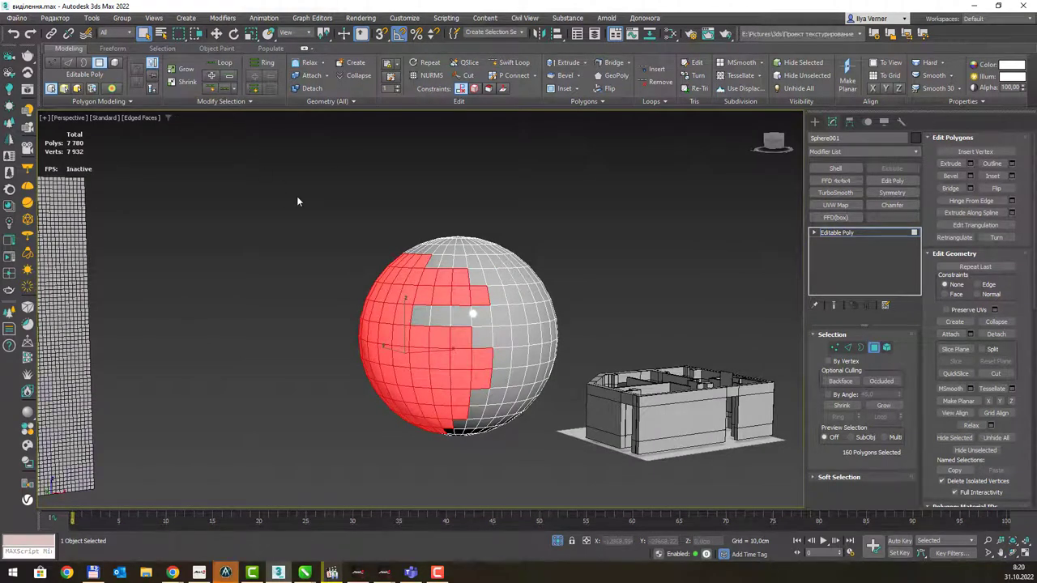
{"action": "left_click", "coordinate": [299, 238]}
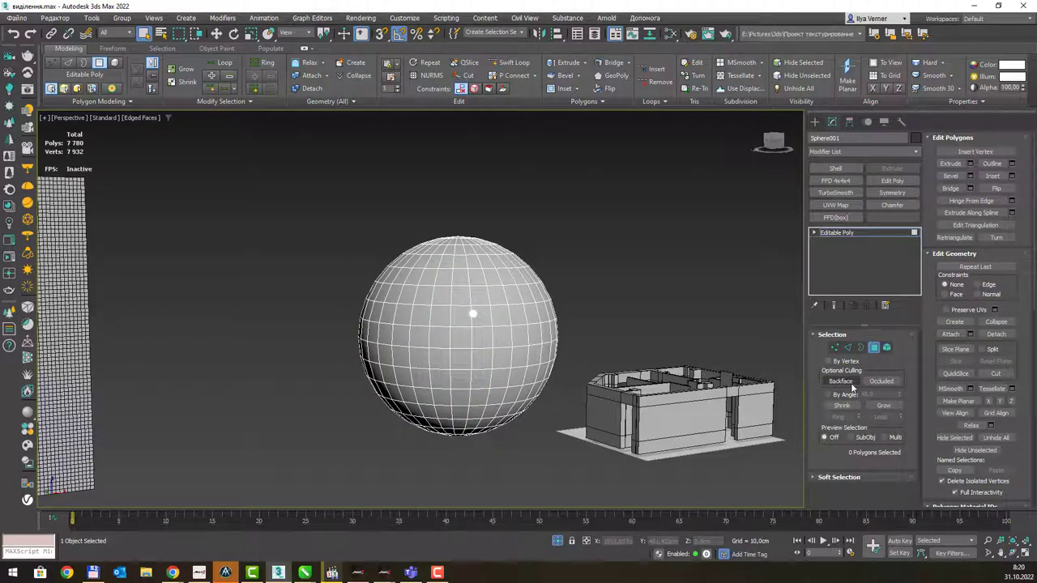
{"action": "middle_click_drag", "start_coordinate": [640, 283], "coordinate": [517, 296]}
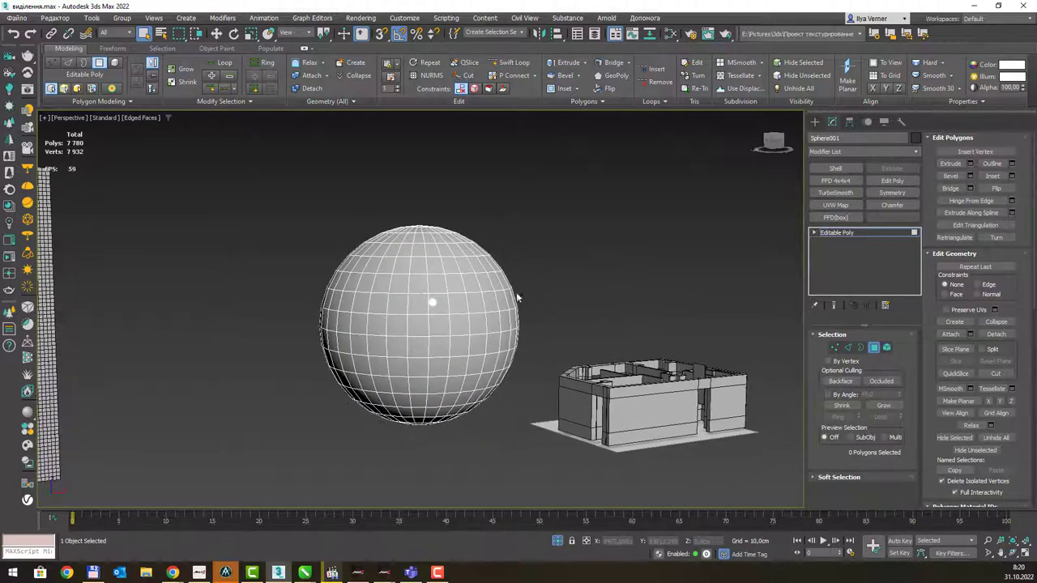
{"action": "left_click", "coordinate": [843, 380]}
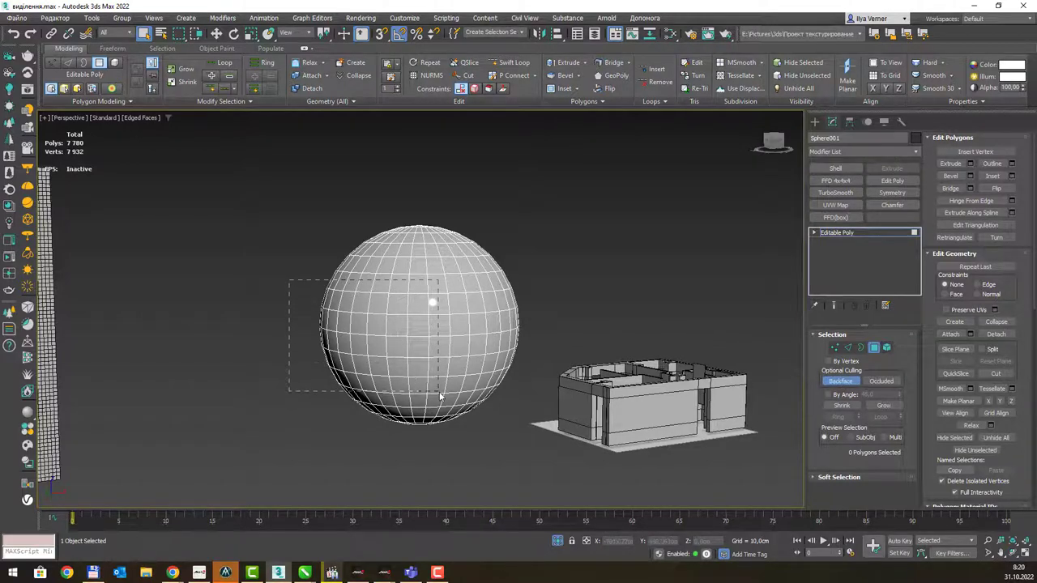
{"action": "left_click_drag", "start_coordinate": [404, 372], "coordinate": [443, 397]}
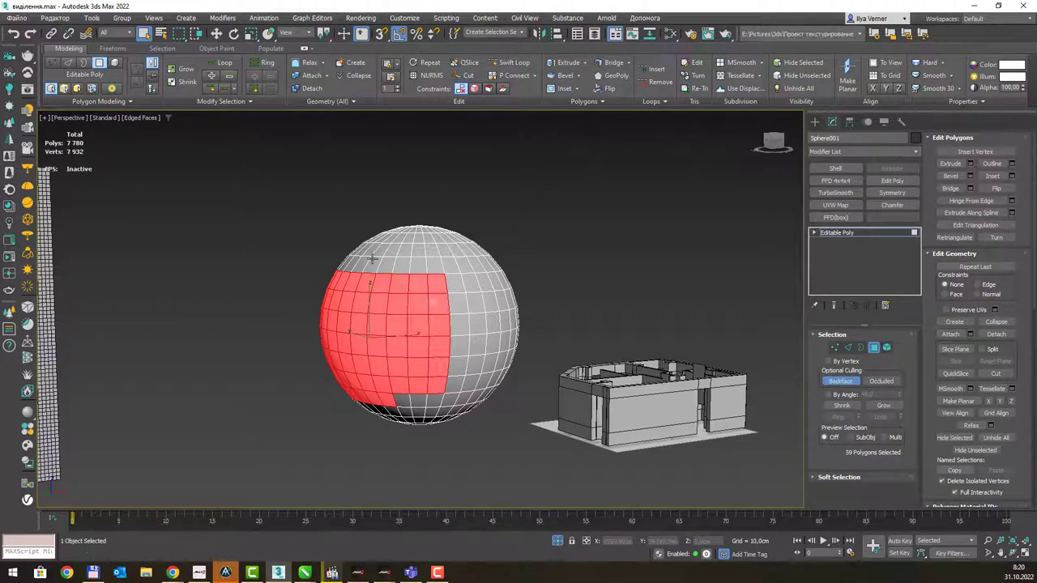
{"action": "mouse_move", "coordinate": [387, 280]}
{"action": "middle_mouse_down", "text": "alt"}
{"action": "mouse_move", "coordinate": [552, 276]}
{"action": "mouse_move", "coordinate": [719, 370]}
{"action": "middle_mouse_up", "text": "alt"}
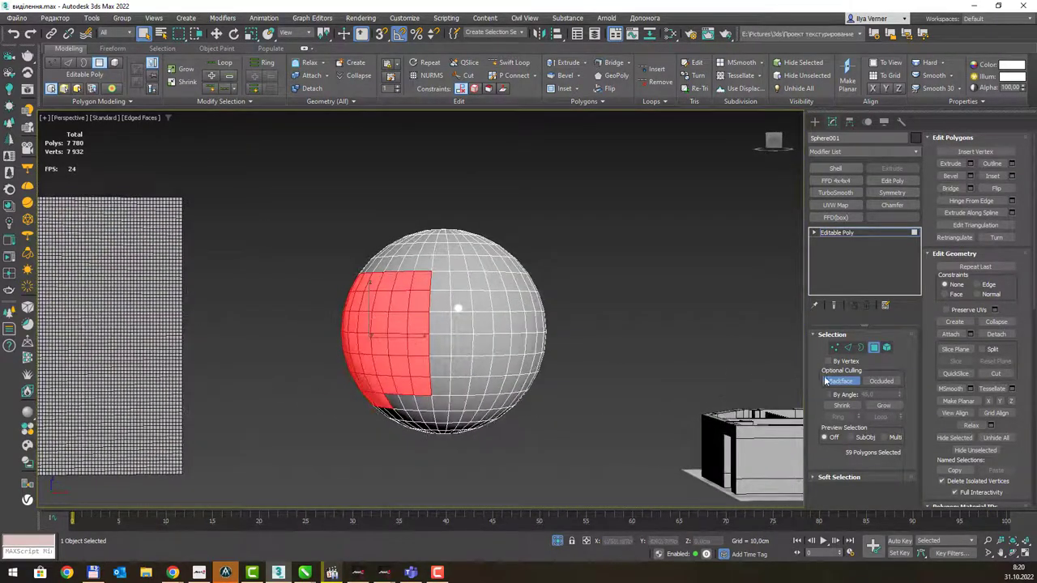
{"action": "middle_click_drag", "start_coordinate": [656, 295], "coordinate": [512, 257]}
{"action": "scroll", "coordinate": [534, 272], "scroll_direction": "down", "scroll_amount": 2}
{"action": "scroll", "coordinate": [514, 257], "scroll_direction": "up", "scroll_amount": 2}
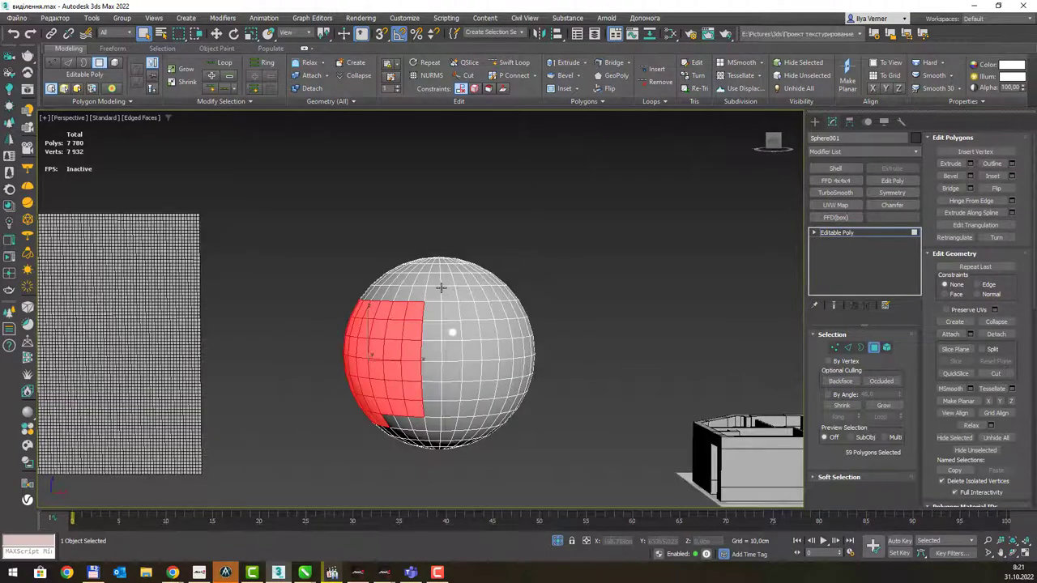
{"action": "scroll", "coordinate": [502, 263], "scroll_direction": "up", "scroll_amount": 2}
{"action": "scroll", "coordinate": [478, 274], "scroll_direction": "up", "scroll_amount": 1}
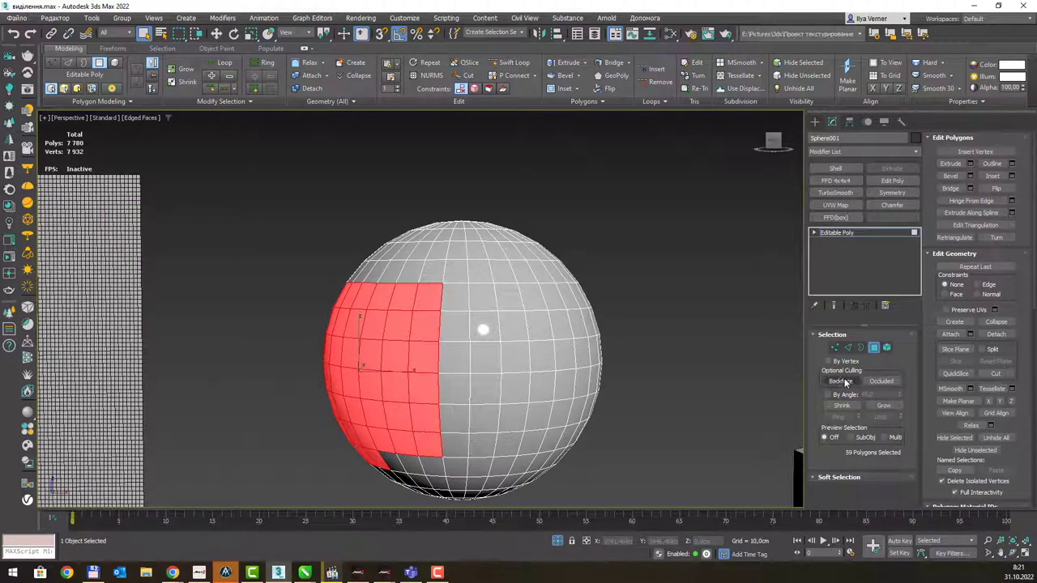
{"action": "key", "text": "ctrl+d"}
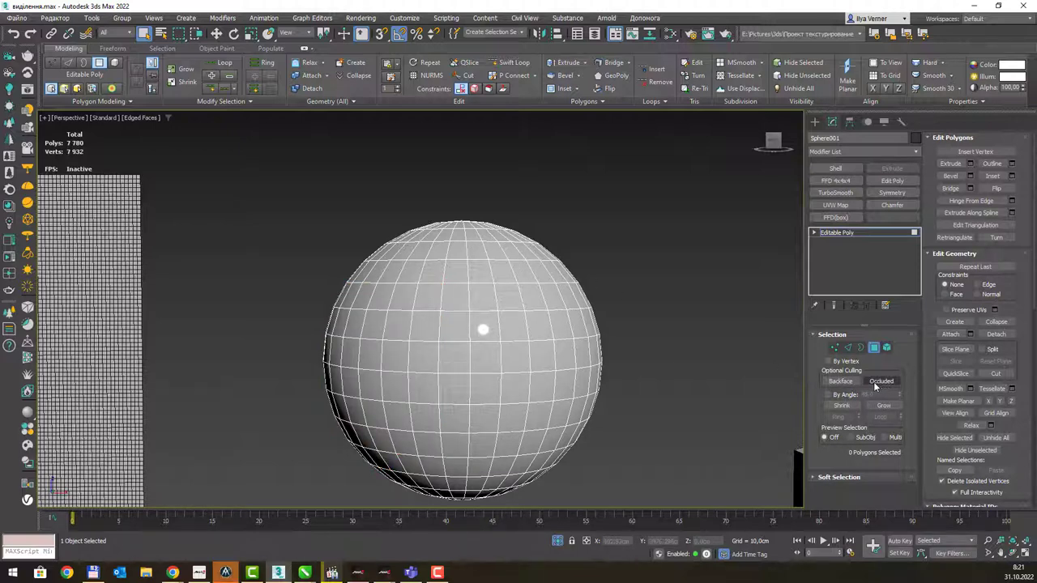
- Try Occluded selection with a box drag on the sphere, then turn Occluded off
{"action": "left_click", "coordinate": [880, 382]}
{"action": "left_click_drag", "start_coordinate": [290, 300], "coordinate": [407, 437]}
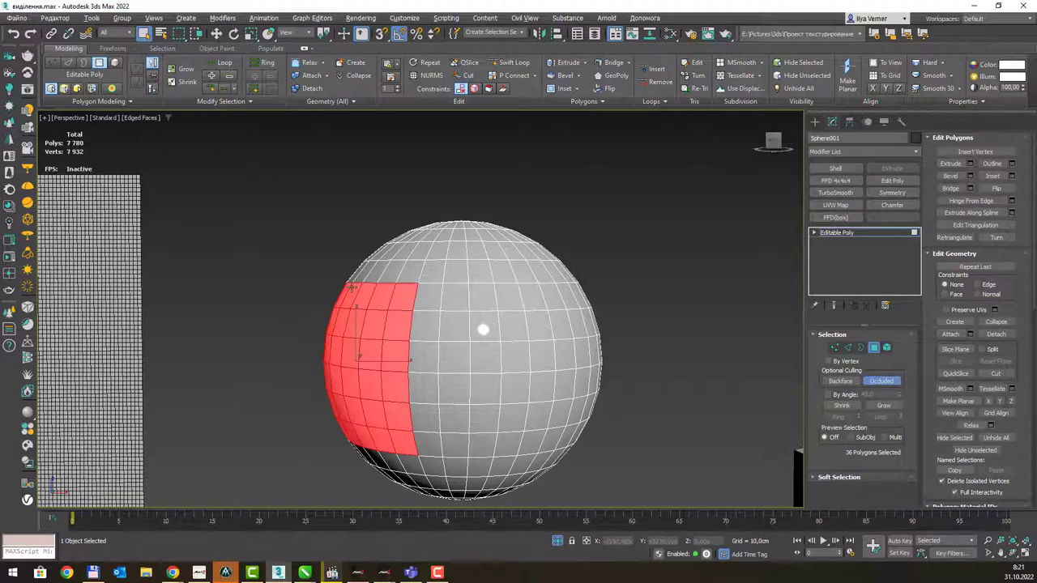
{"action": "mouse_move", "coordinate": [408, 437]}
{"action": "middle_mouse_down", "text": "alt"}
{"action": "mouse_move", "coordinate": [459, 307]}
{"action": "mouse_move", "coordinate": [358, 288]}
{"action": "middle_mouse_up", "text": "alt"}
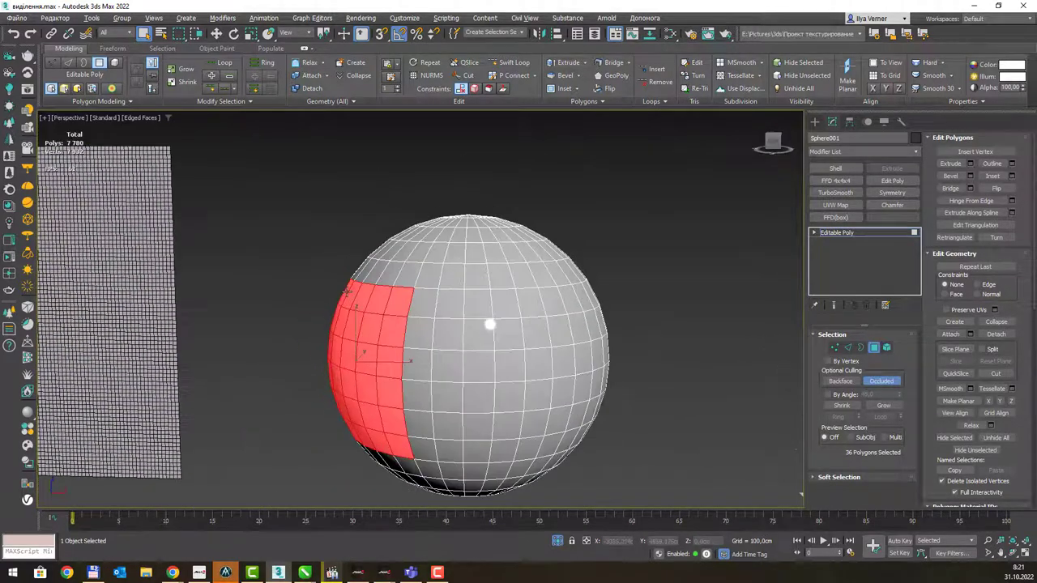
{"action": "left_click", "coordinate": [881, 382]}
- Enable Backface, clear the selection, and tick By Vertex to pick a 2×2 face patch
{"action": "left_click", "coordinate": [840, 380]}
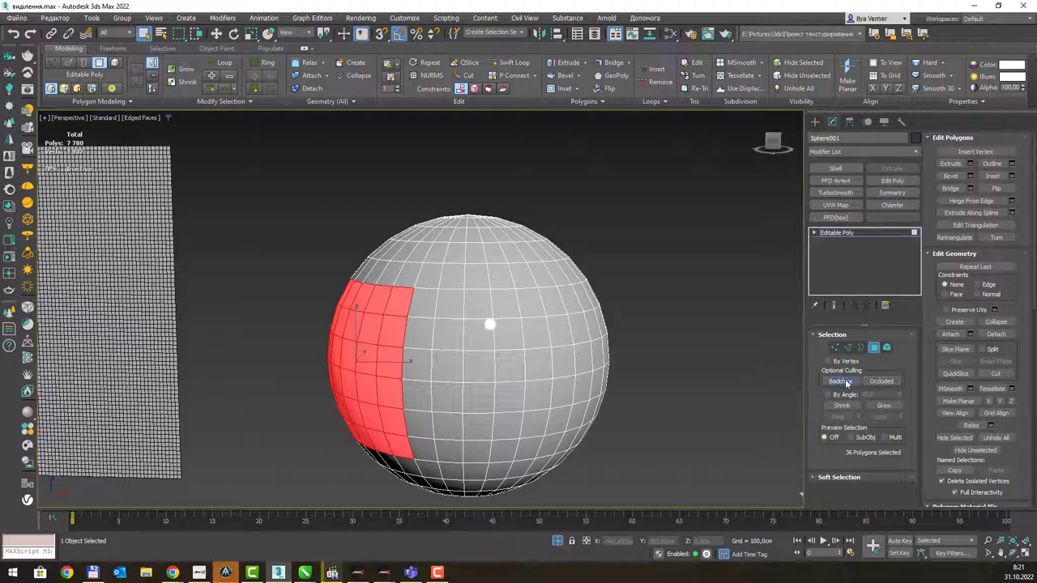
{"action": "left_click", "coordinate": [701, 341]}
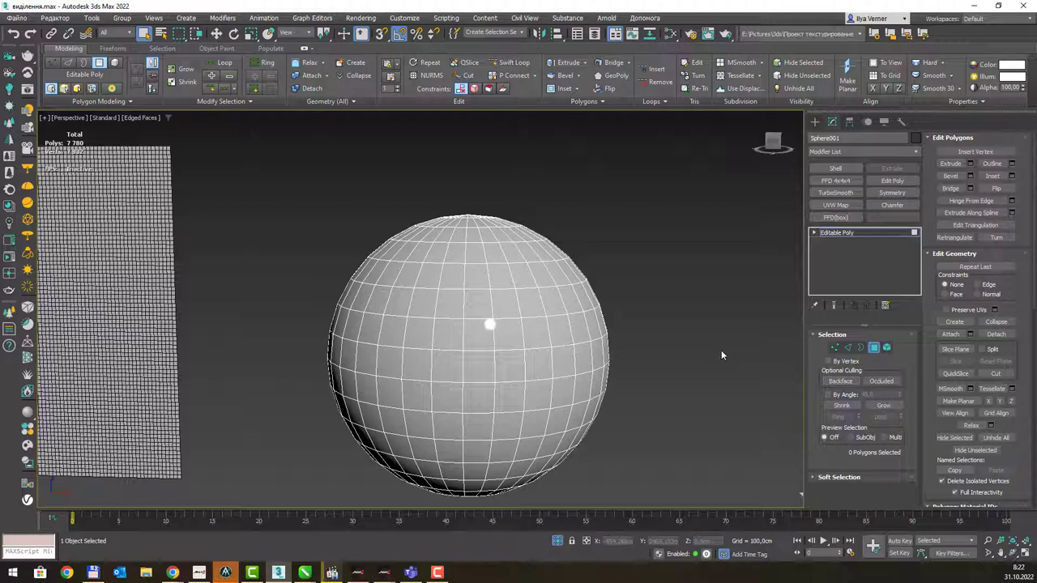
{"action": "left_click", "coordinate": [828, 361]}
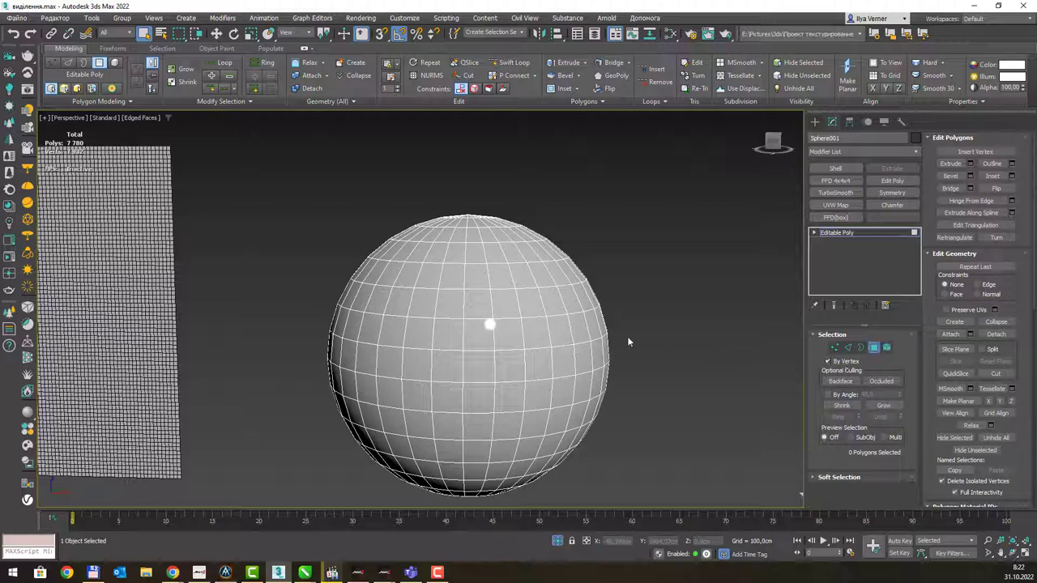
{"action": "left_click", "coordinate": [571, 335]}
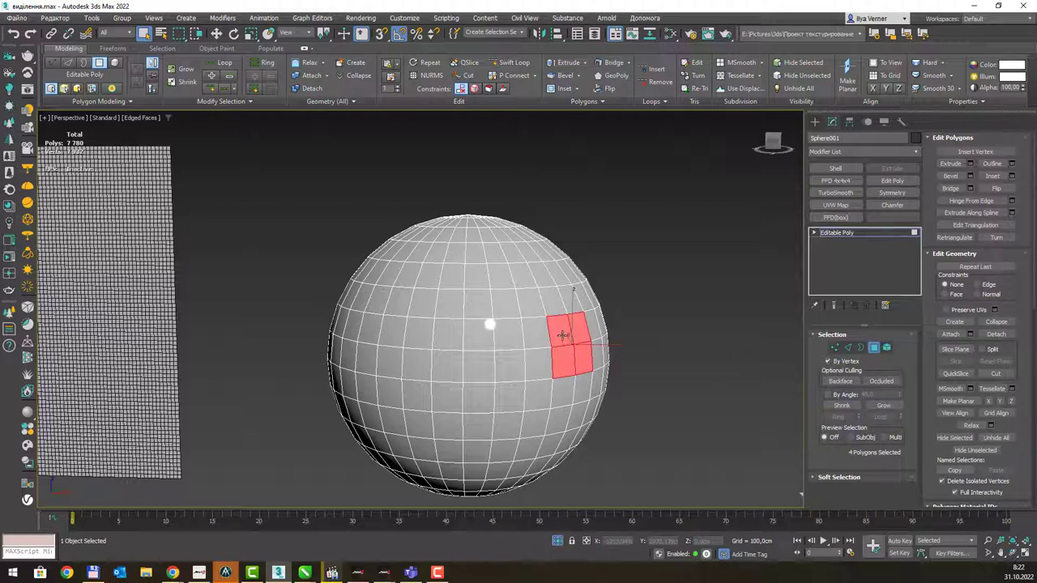
- Click sphere vertices to select individual four-face patches, one at a time
{"action": "left_click", "coordinate": [519, 348]}
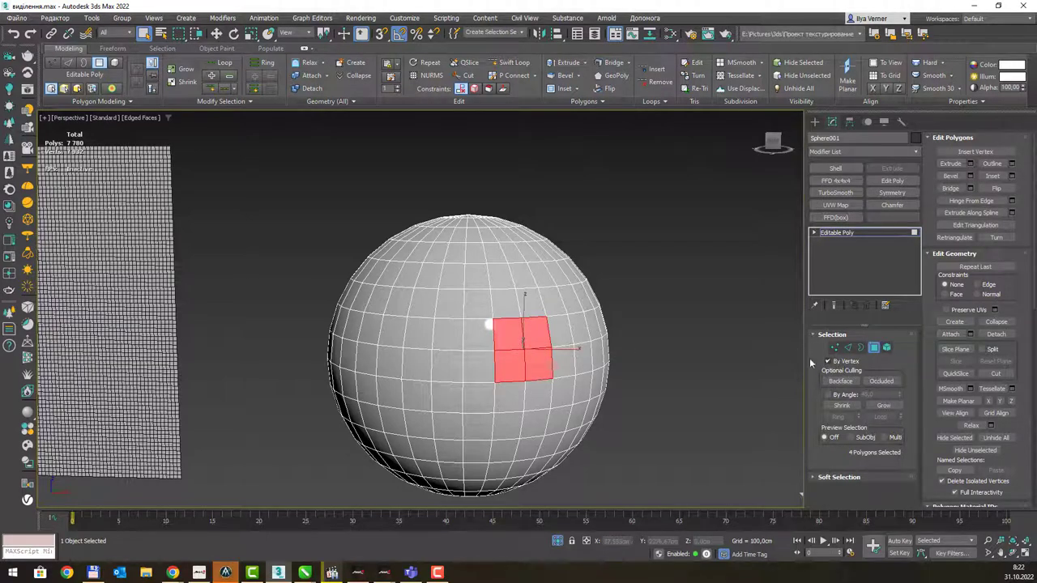
{"action": "left_click", "coordinate": [432, 318]}
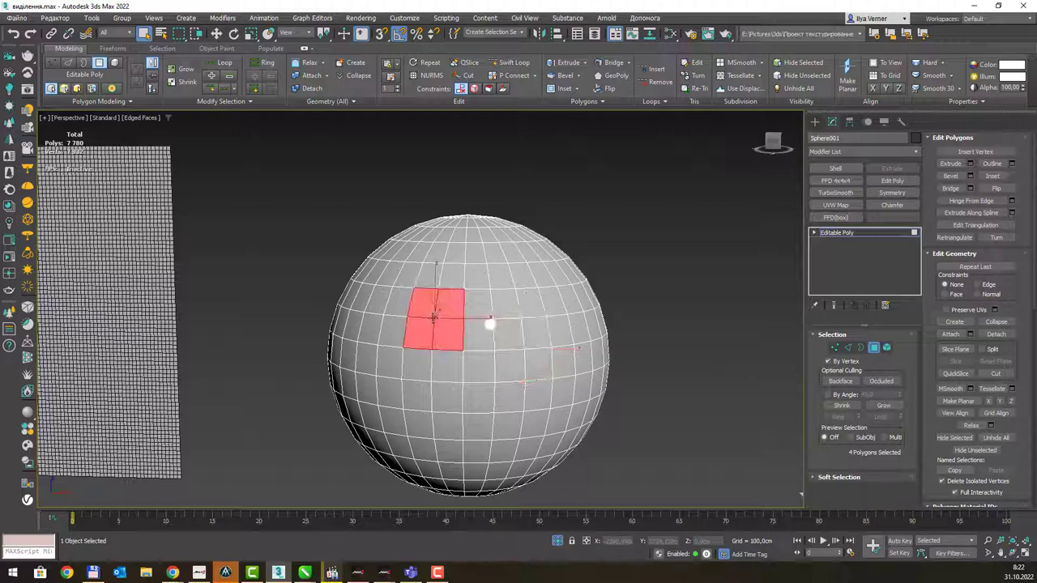
{"action": "left_click", "coordinate": [443, 265]}
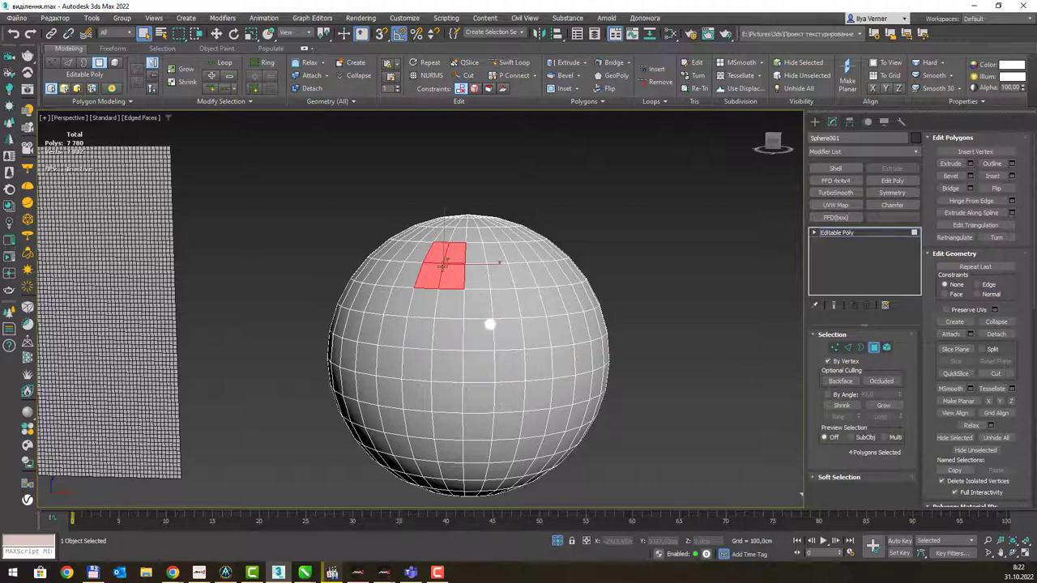
{"action": "left_click", "coordinate": [419, 401]}
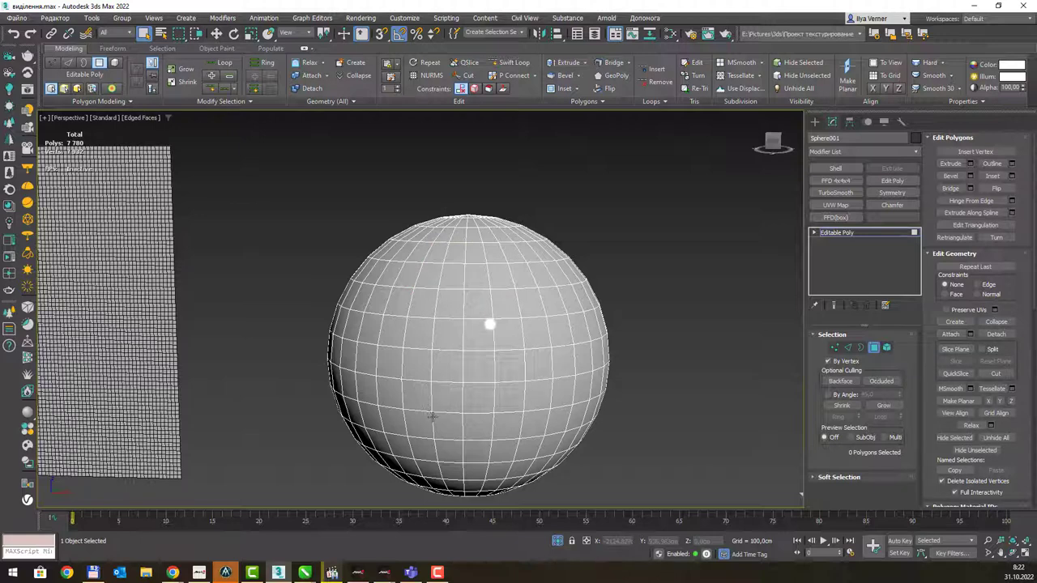
{"action": "left_click", "coordinate": [429, 413]}
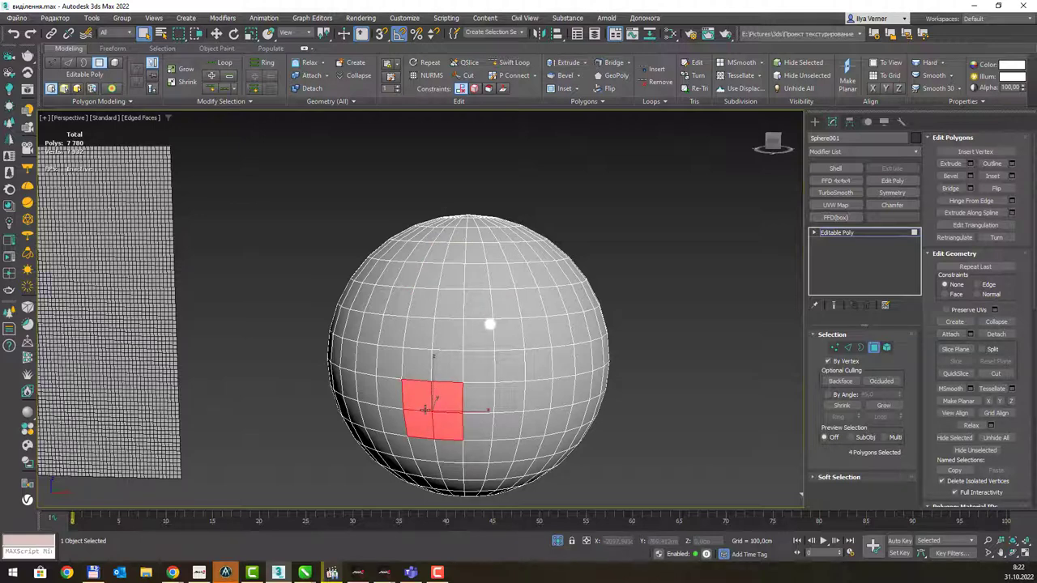
{"action": "left_click", "coordinate": [376, 346]}
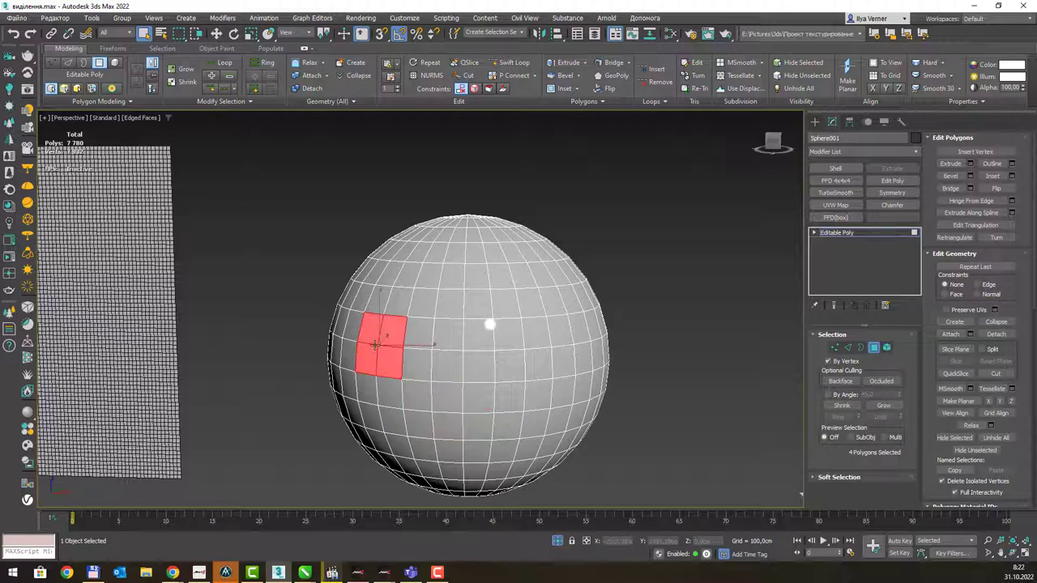
{"action": "left_click", "coordinate": [462, 319]}
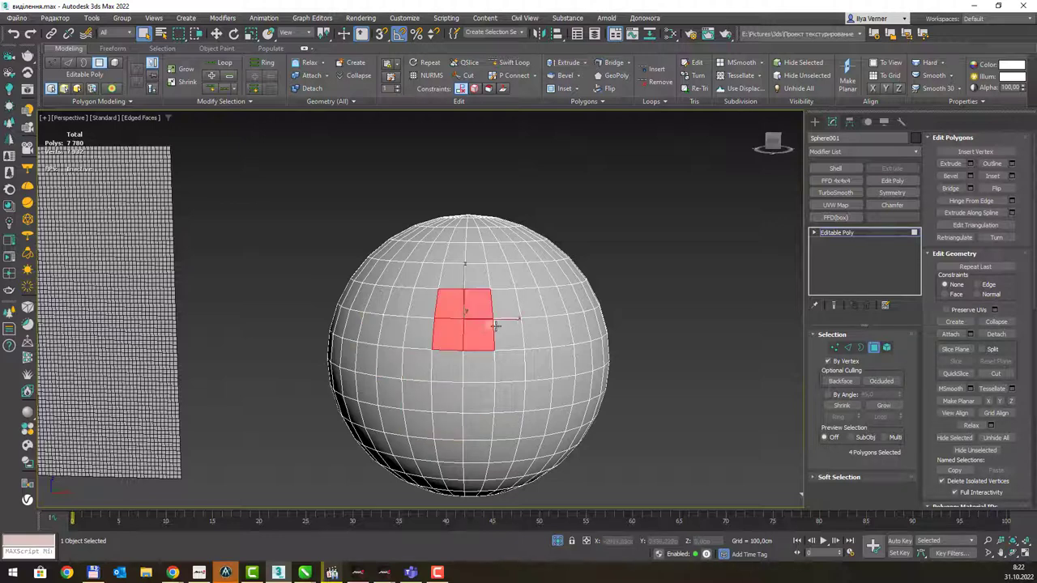
- Add six more four-face patches around the sphere to the selection
{"action": "left_click", "coordinate": [545, 319], "text": "ctrl"}
{"action": "left_click", "coordinate": [549, 405], "text": "ctrl"}
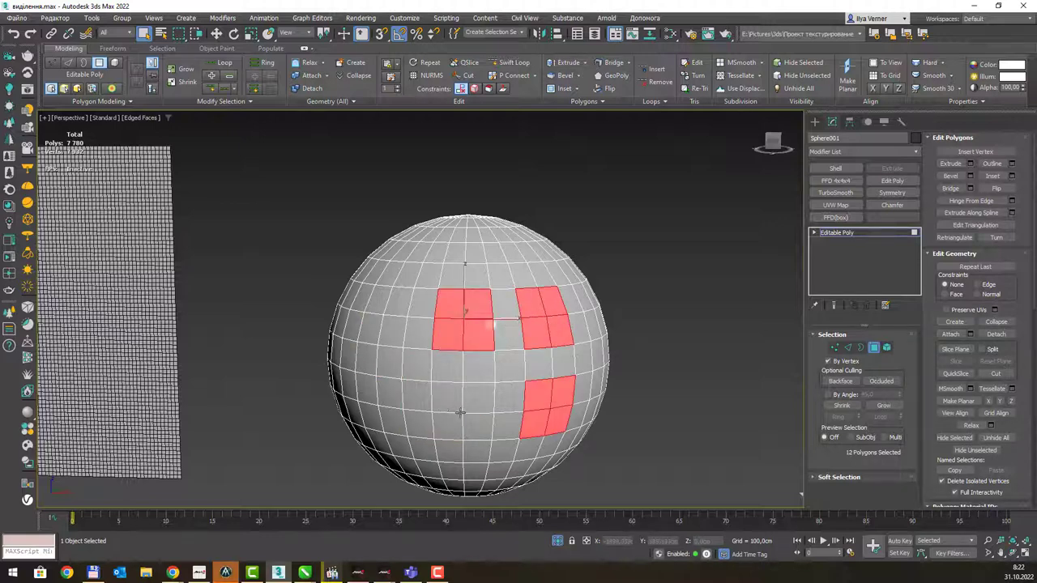
{"action": "left_click", "coordinate": [462, 411], "text": "ctrl"}
{"action": "left_click", "coordinate": [355, 368], "text": "ctrl"}
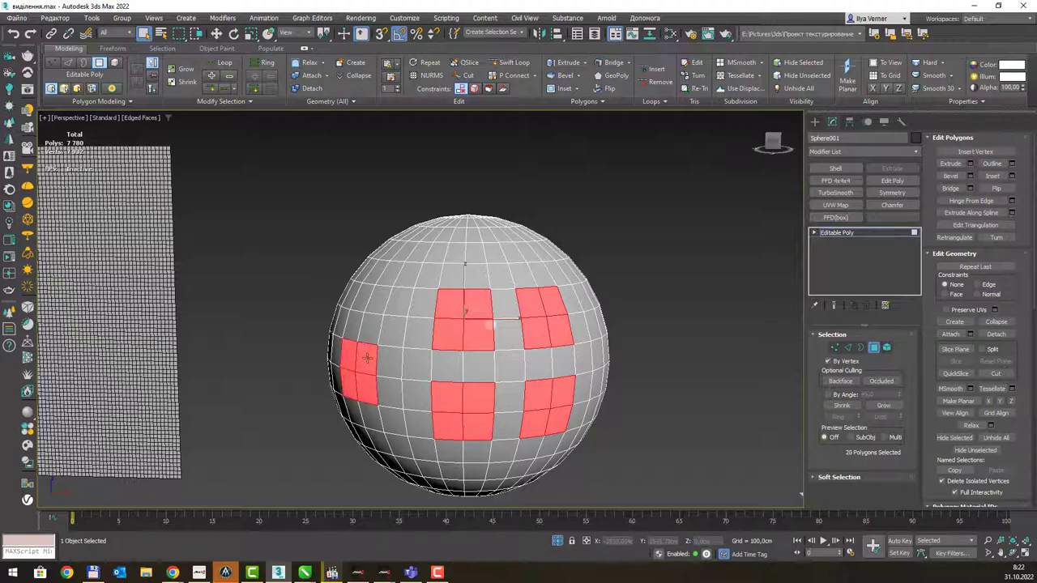
{"action": "left_click", "coordinate": [402, 270], "text": "ctrl"}
{"action": "left_click", "coordinate": [364, 299], "text": "ctrl"}
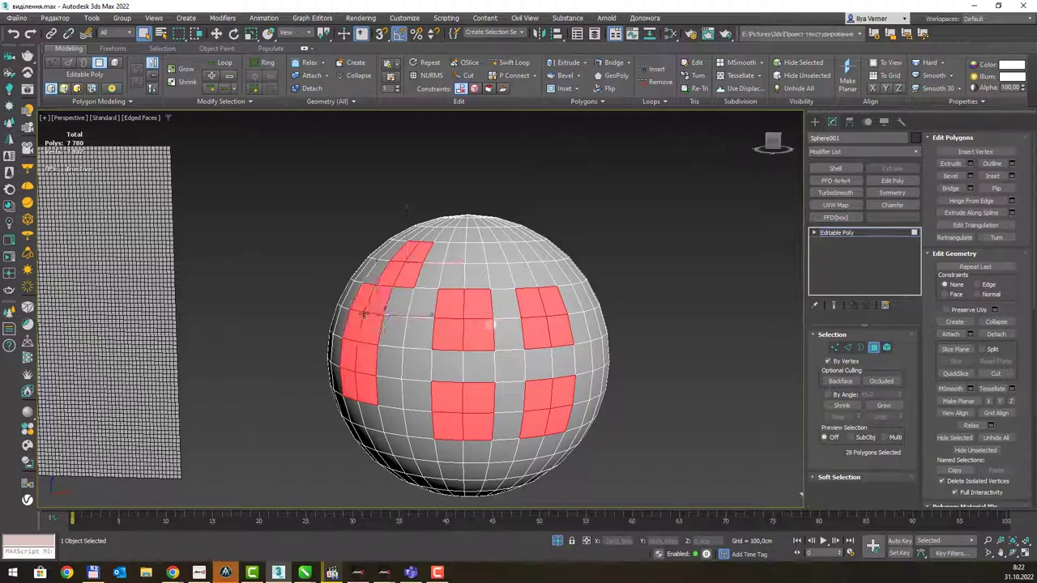
- Box-select a block of faces, clear it, and select the central four-face patch
{"action": "left_click", "coordinate": [474, 270]}
{"action": "left_click", "coordinate": [494, 294]}
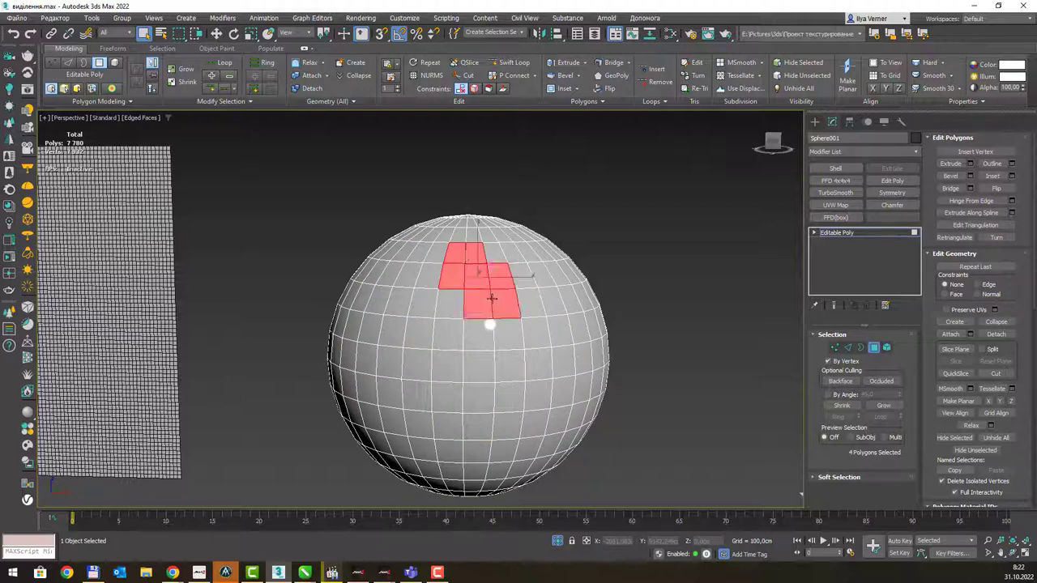
{"action": "key", "text": "F2"}
{"action": "left_click_drag", "start_coordinate": [486, 311], "coordinate": [556, 386], "text": "ctrl"}
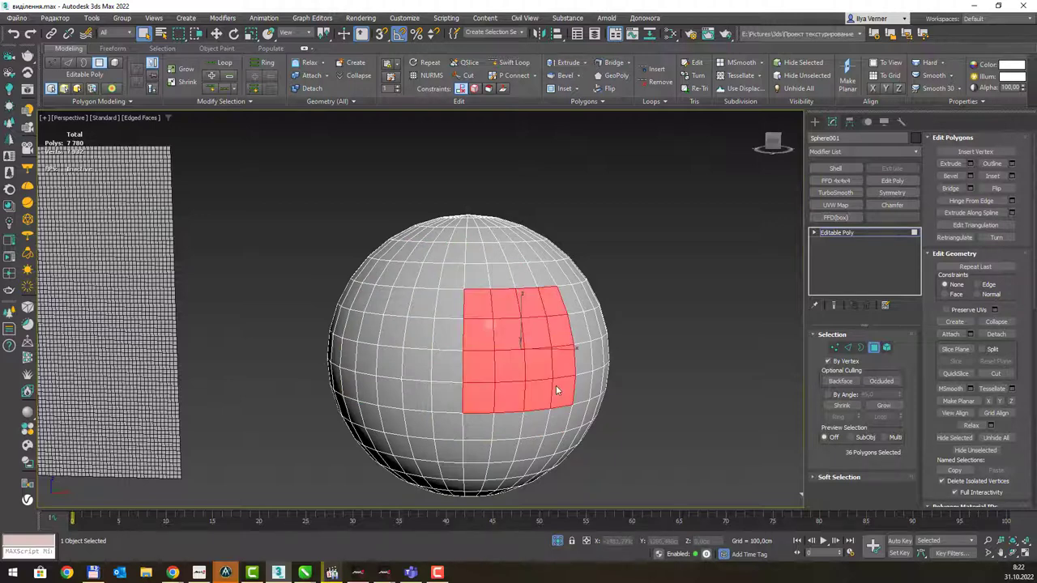
{"action": "key", "text": "ctrl+d"}
{"action": "left_click", "coordinate": [493, 320]}
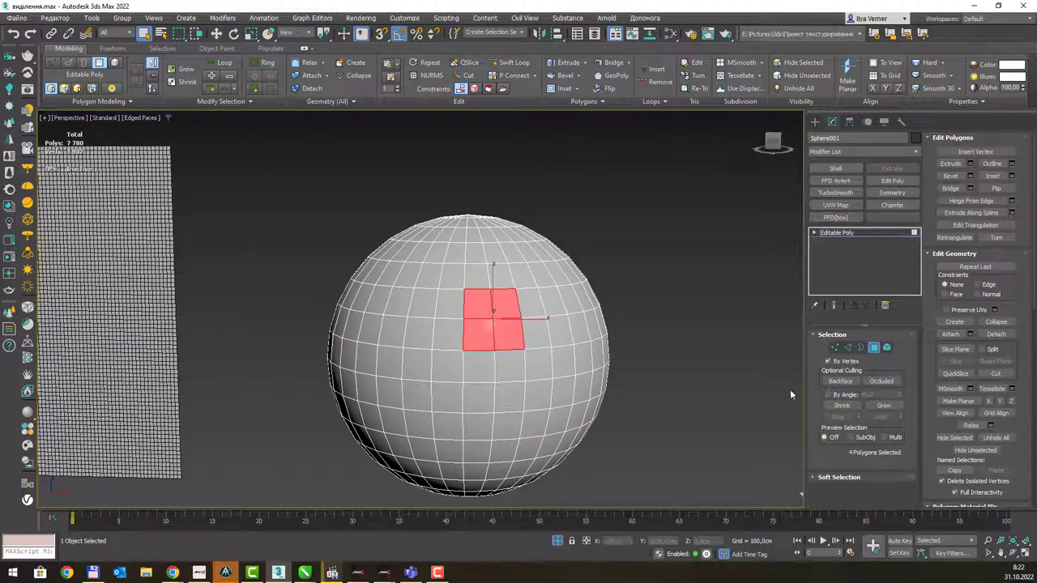
- Pick eight single polygons stepping down both diagonals in an inverted-V pattern
{"action": "left_click", "coordinate": [597, 302]}
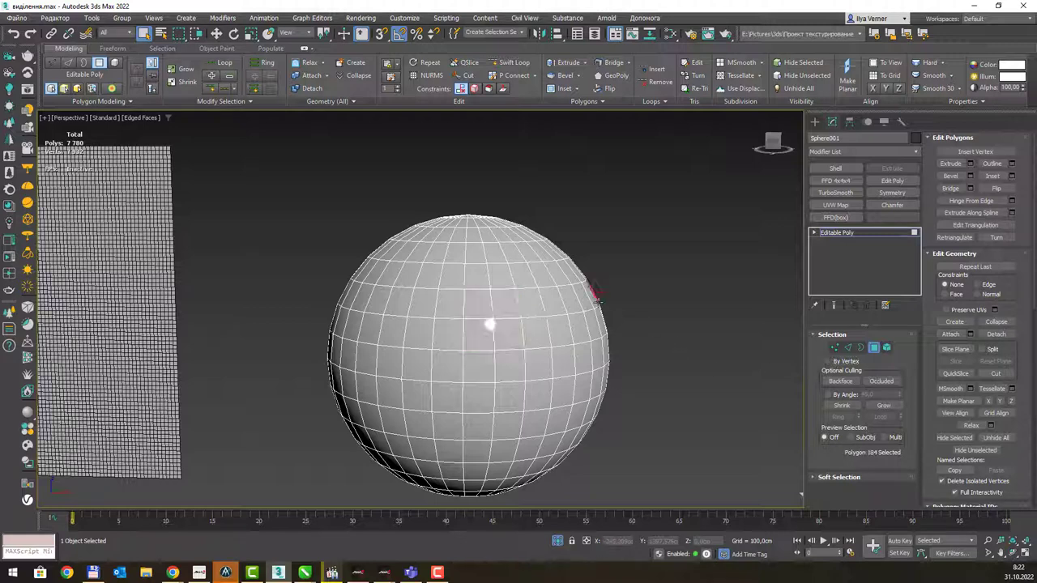
{"action": "left_click", "coordinate": [502, 301]}
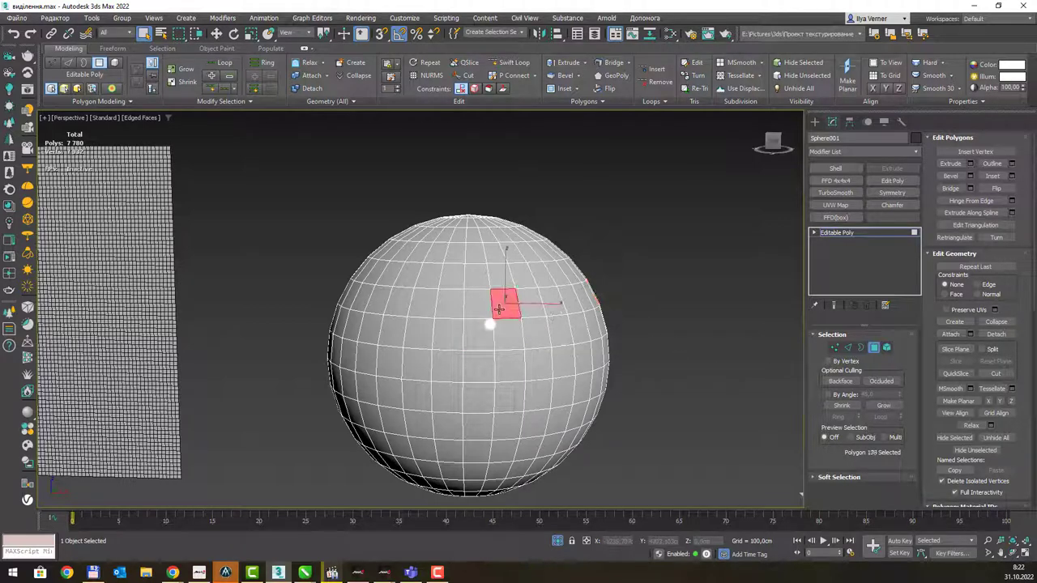
{"action": "left_click", "coordinate": [538, 347], "text": "ctrl"}
{"action": "left_click", "coordinate": [563, 366], "text": "ctrl"}
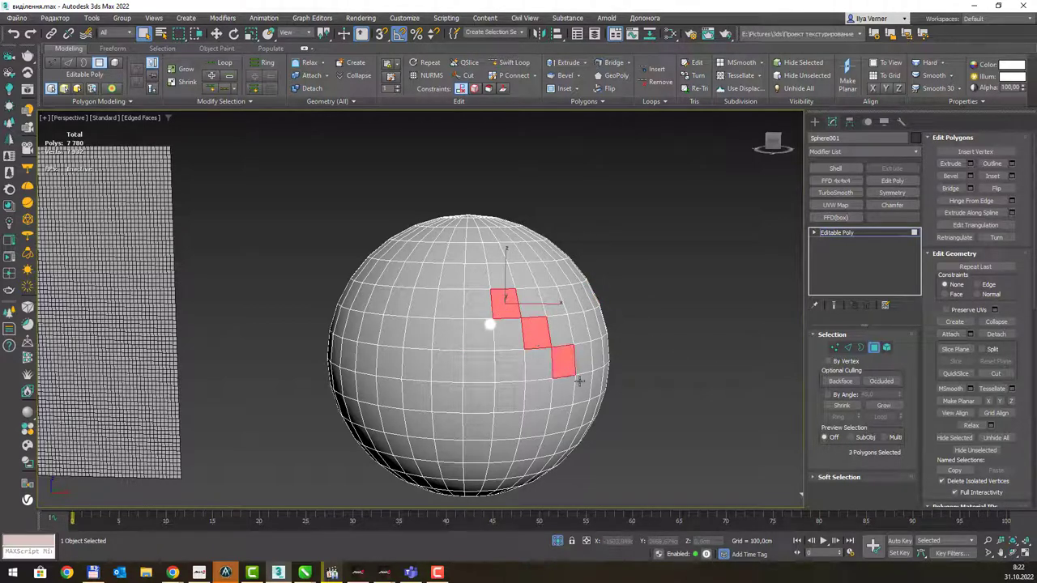
{"action": "left_click", "coordinate": [583, 387], "text": "ctrl"}
{"action": "left_click", "coordinate": [474, 335], "text": "ctrl"}
{"action": "left_click", "coordinate": [447, 365], "text": "ctrl"}
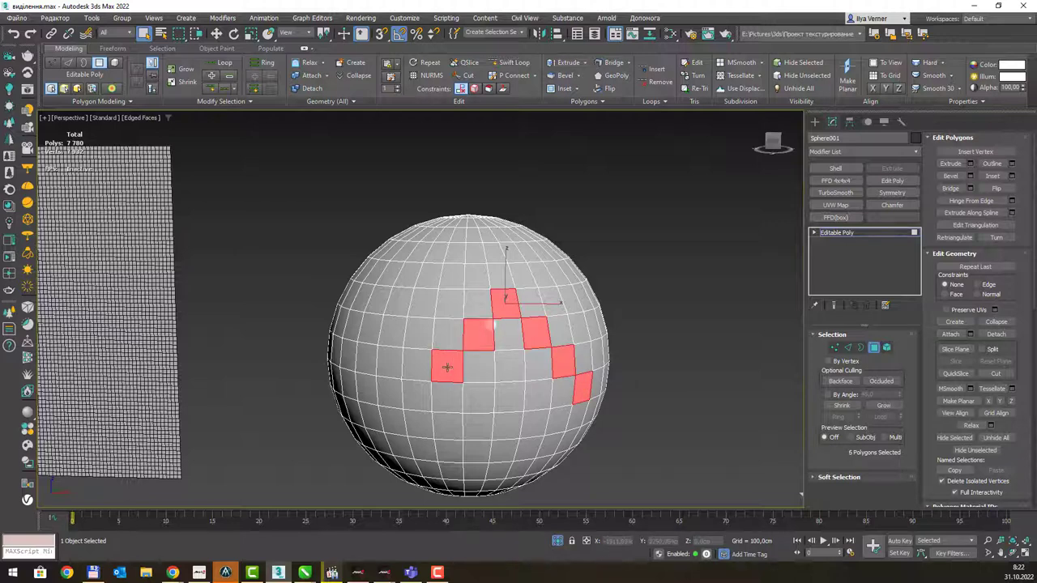
{"action": "left_click", "coordinate": [417, 395], "text": "ctrl"}
{"action": "left_click", "coordinate": [399, 415], "text": "ctrl"}
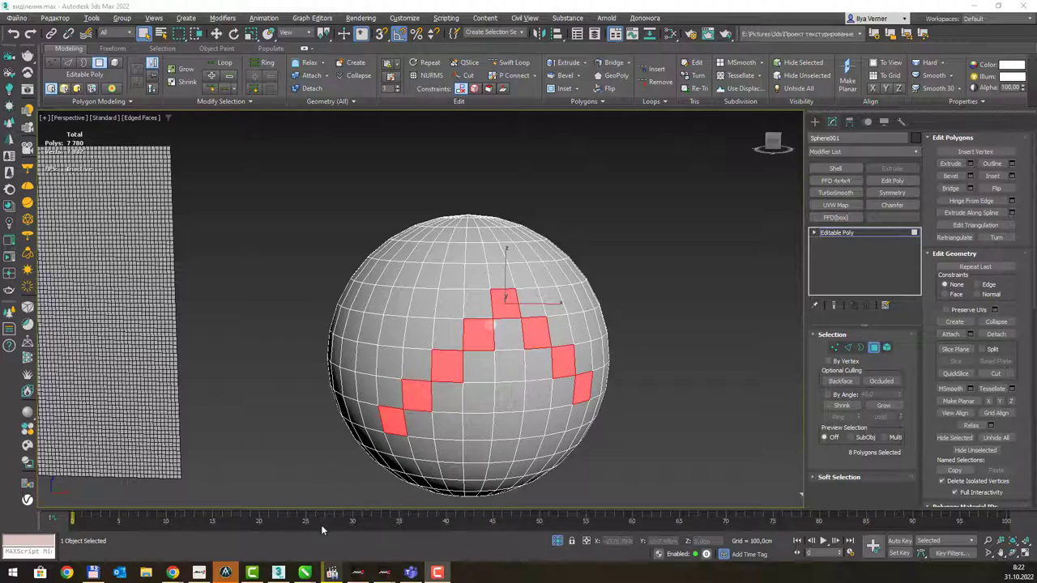
{"action": "mouse_move", "coordinate": [252, 572]}
{"action": "left_click", "coordinate": [357, 518]}
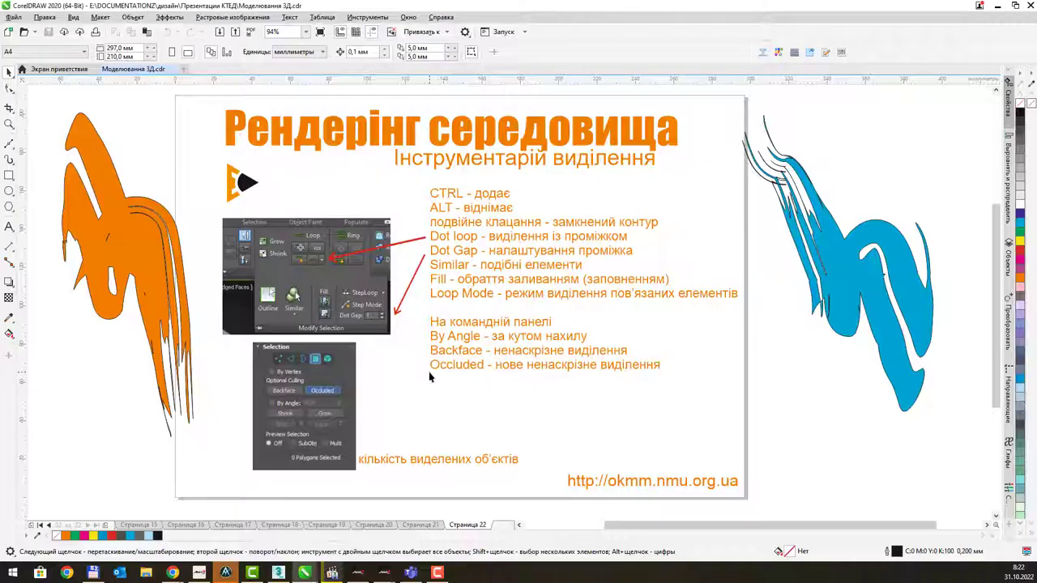
{"action": "scroll", "coordinate": [490, 200], "scroll_direction": "up", "scroll_amount": 3}
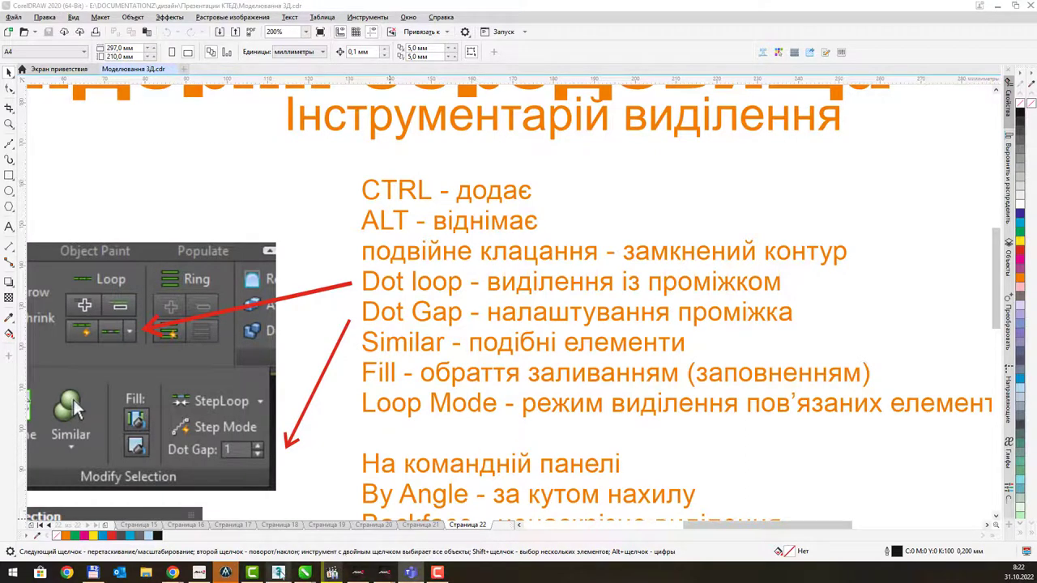
{"action": "left_click", "coordinate": [278, 573]}
- Deselect the scattered polygons until none remain, then enable By Angle at 45.0
{"action": "left_click", "coordinate": [478, 337], "text": "alt"}
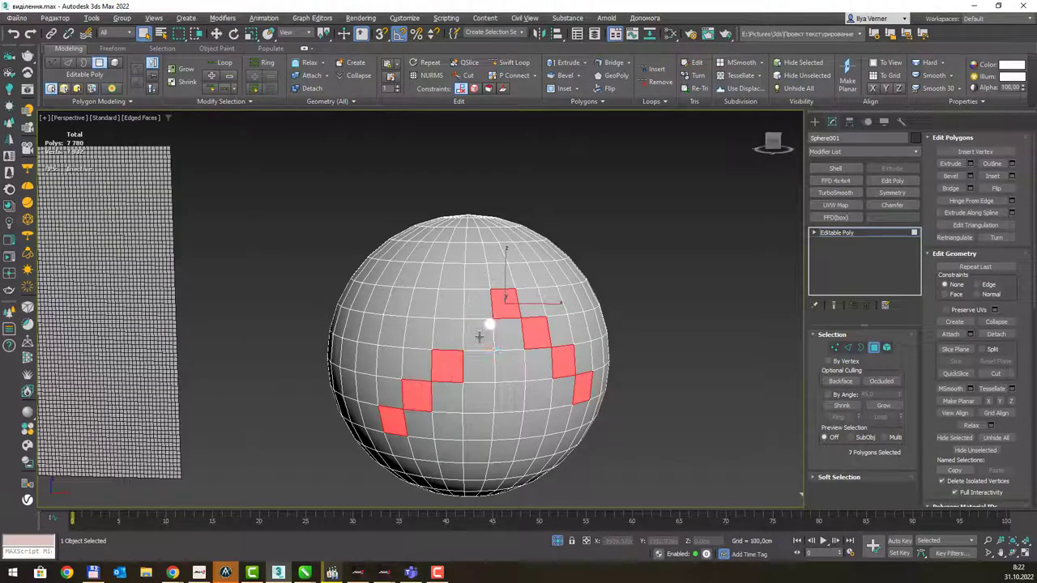
{"action": "left_click", "coordinate": [450, 361], "text": "alt"}
{"action": "left_click", "coordinate": [504, 306], "text": "alt"}
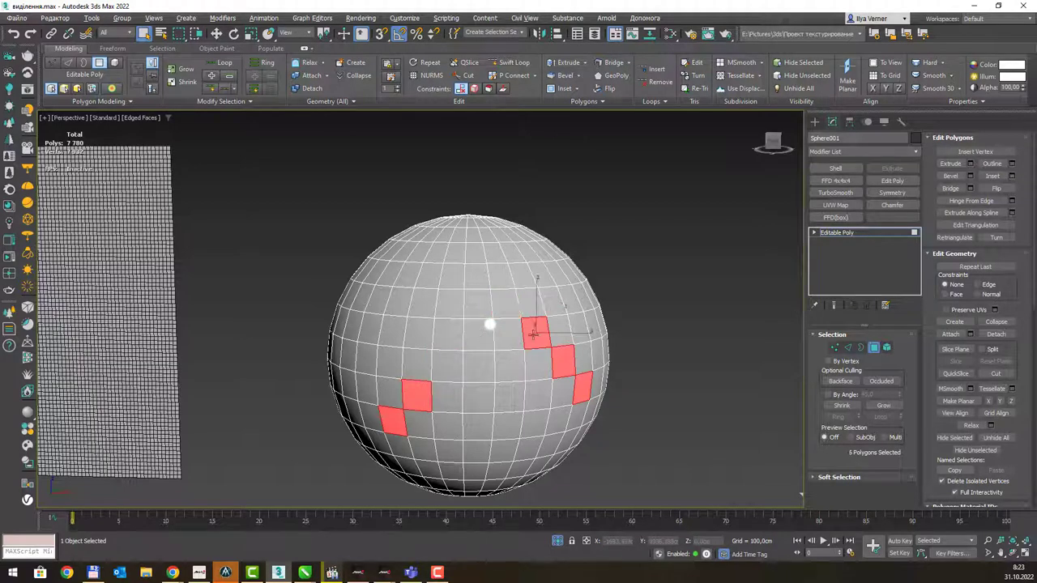
{"action": "left_click", "coordinate": [536, 333], "text": "alt"}
{"action": "left_click", "coordinate": [563, 361], "text": "alt"}
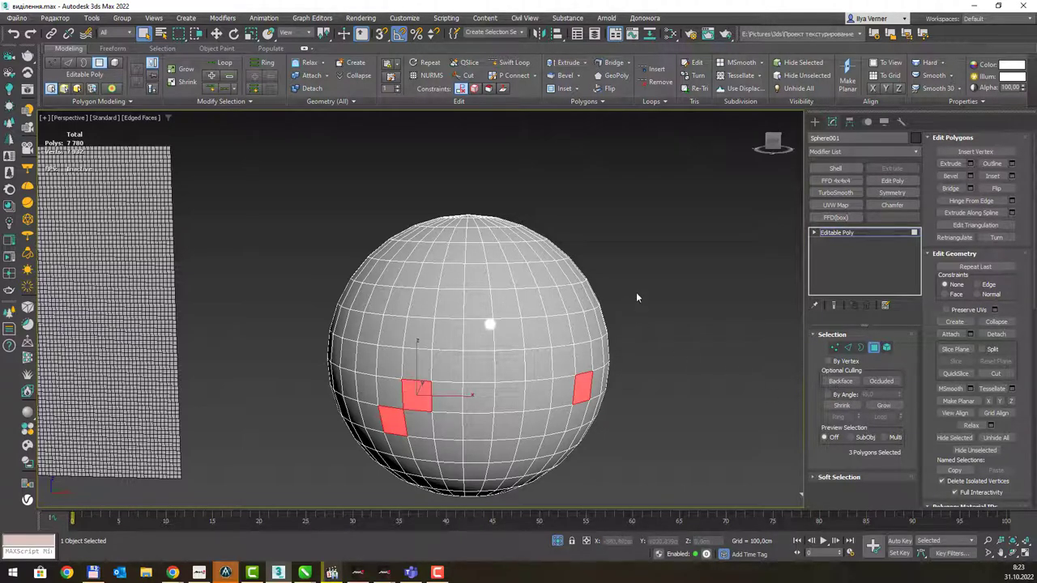
{"action": "left_click", "coordinate": [693, 288]}
{"action": "left_click", "coordinate": [845, 396]}
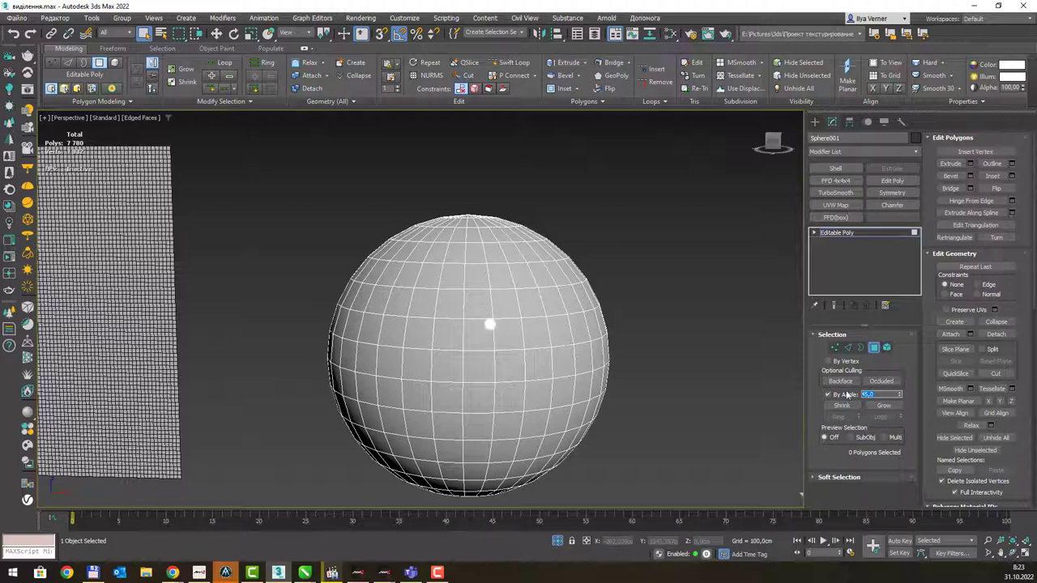
- Clear the sphere's selection and set By Angle to 2, picking a single polygon
{"action": "left_click", "coordinate": [478, 329]}
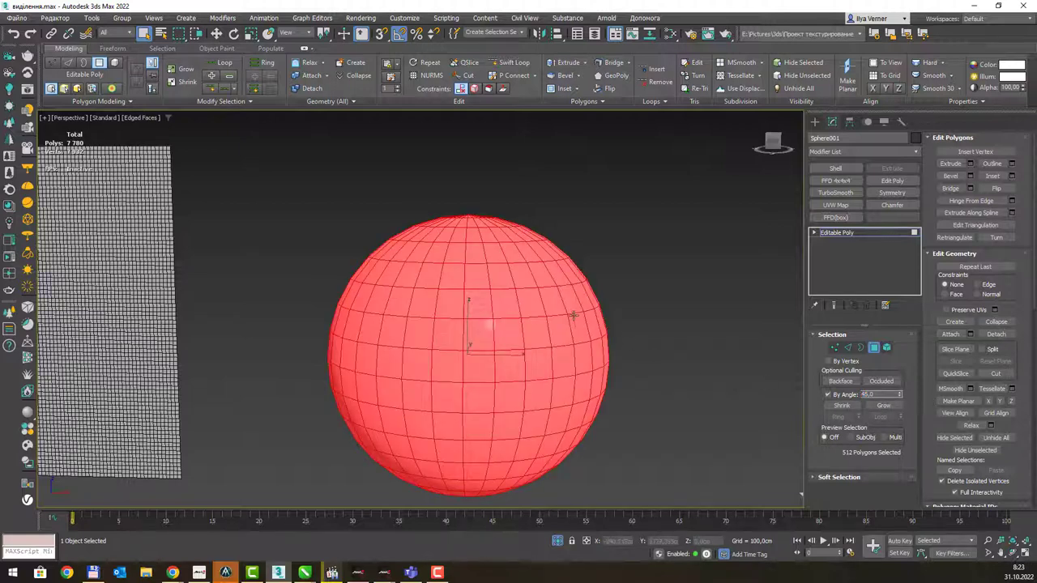
{"action": "middle_click_drag", "start_coordinate": [519, 296], "coordinate": [667, 349], "text": "alt"}
{"action": "left_click", "coordinate": [661, 329]}
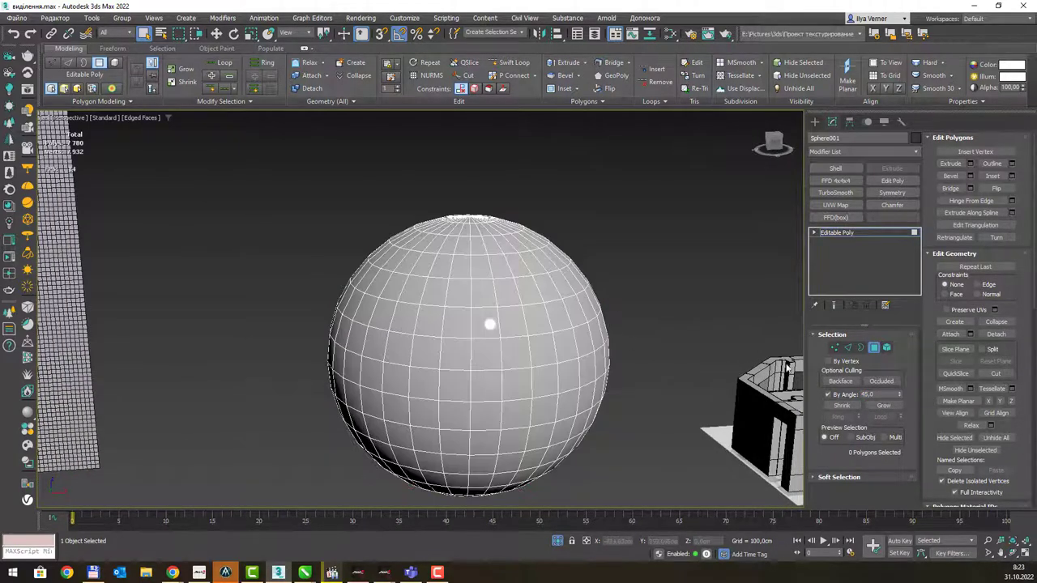
{"action": "double_click", "coordinate": [884, 394]}
{"action": "type", "text": "2"}
{"action": "key", "text": "Return"}
{"action": "left_click", "coordinate": [526, 323]}
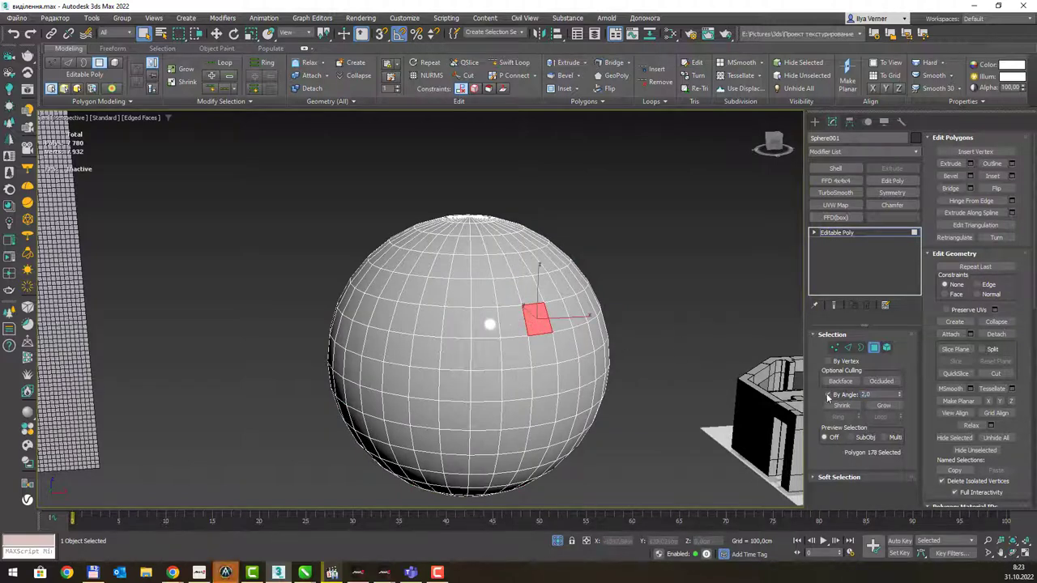
- Raise By Angle to about 7.32 and pick polygons on the sphere's upper right
{"action": "double_click", "coordinate": [874, 394]}
{"action": "type", "text": "4"}
{"action": "left_click", "coordinate": [507, 326]}
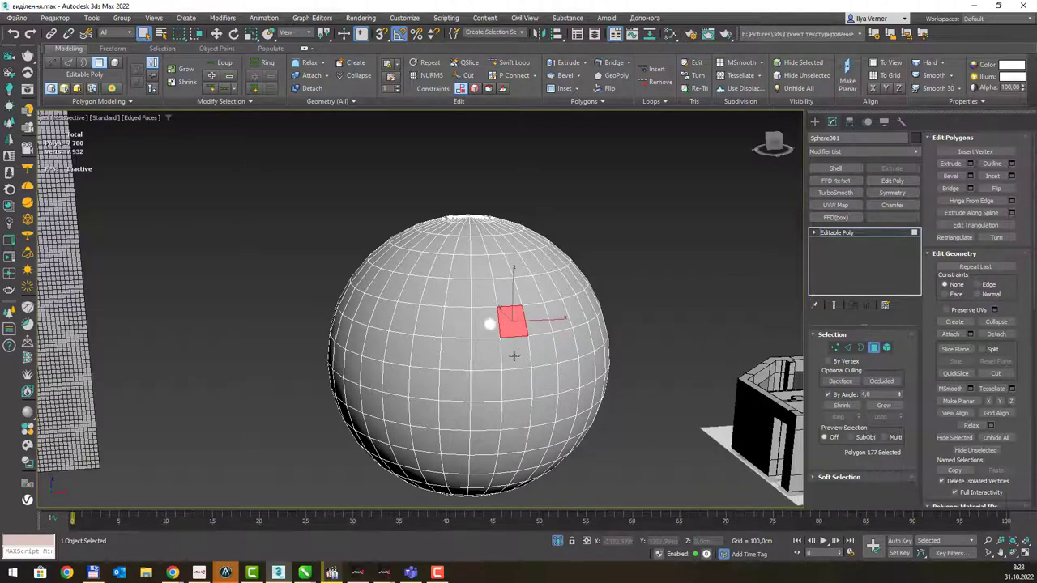
{"action": "left_click", "coordinate": [514, 355]}
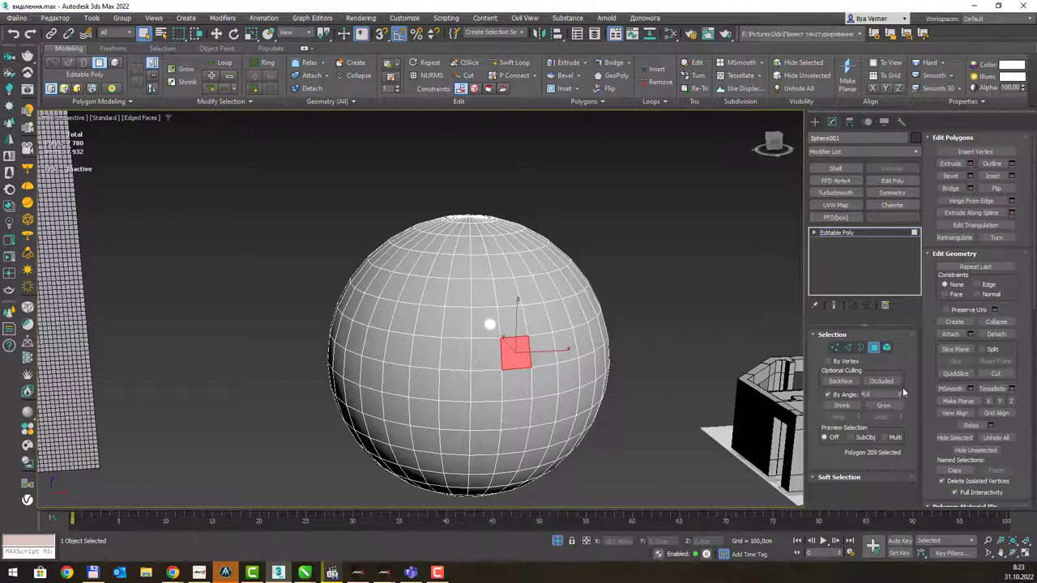
{"action": "left_click_drag", "start_coordinate": [900, 395], "coordinate": [900, 377]}
{"action": "left_click", "coordinate": [543, 325]}
- Try By Angle values 15 and 8, picking sphere polygons to compare each
{"action": "double_click", "coordinate": [868, 395]}
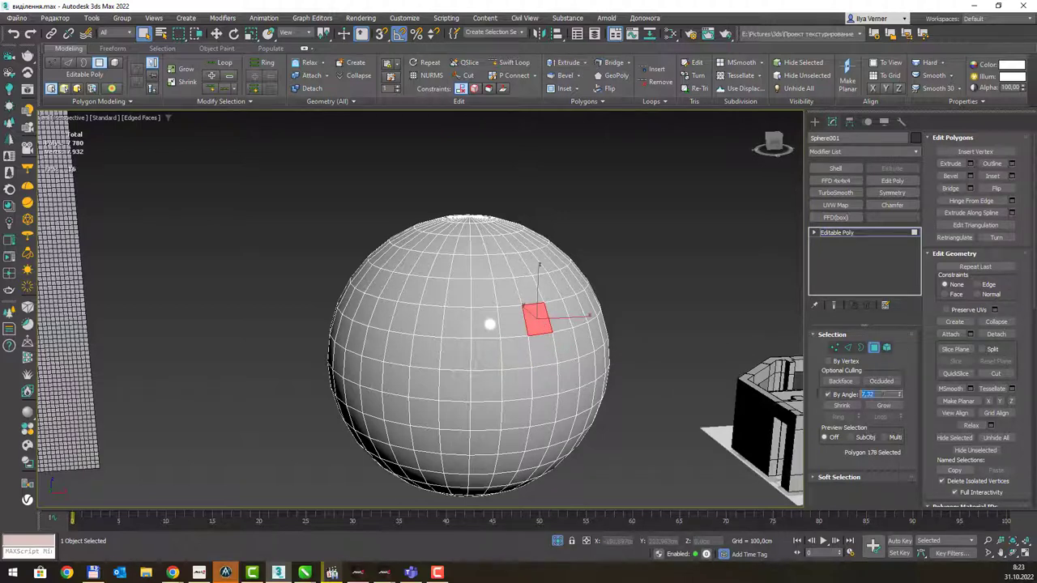
{"action": "type", "text": "15"}
{"action": "left_click", "coordinate": [548, 357]}
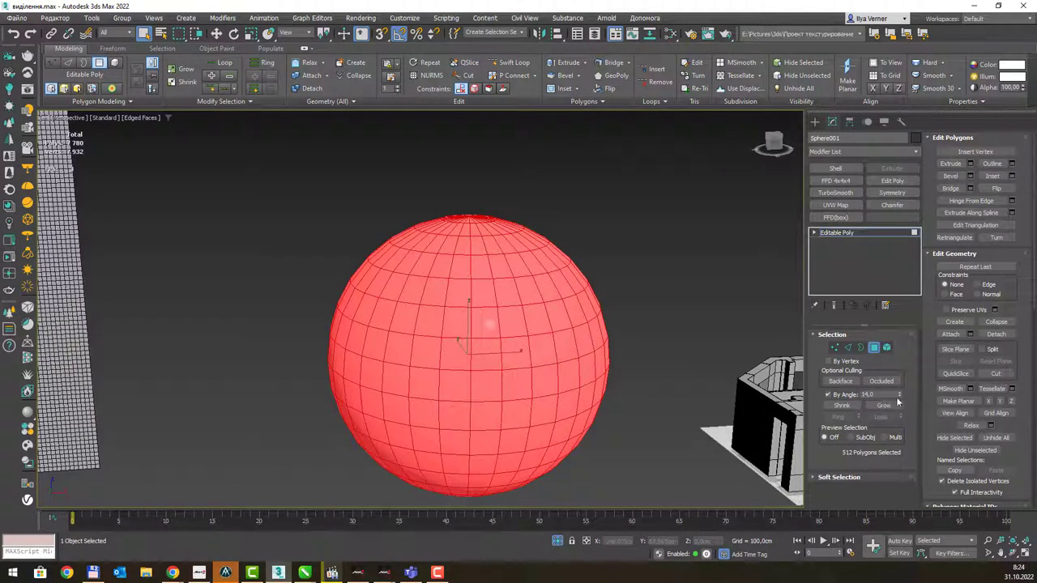
{"action": "double_click", "coordinate": [869, 394]}
{"action": "type", "text": "8"}
{"action": "left_click", "coordinate": [683, 368]}
{"action": "left_click", "coordinate": [531, 314]}
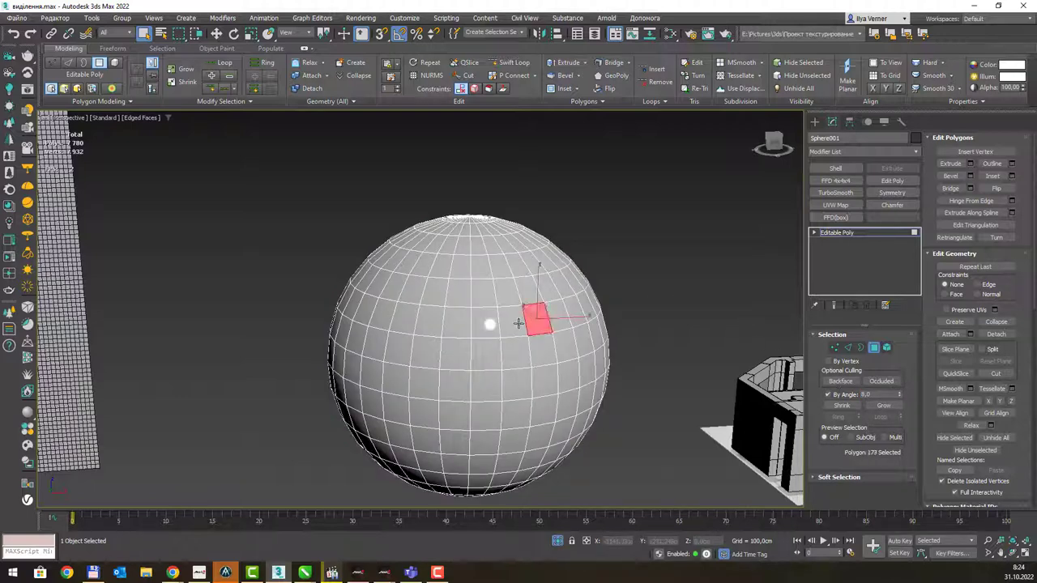
- Try 11.92, then lower By Angle toward 9.178 and select polygons near the top
{"action": "left_click_drag", "start_coordinate": [899, 397], "coordinate": [901, 386]}
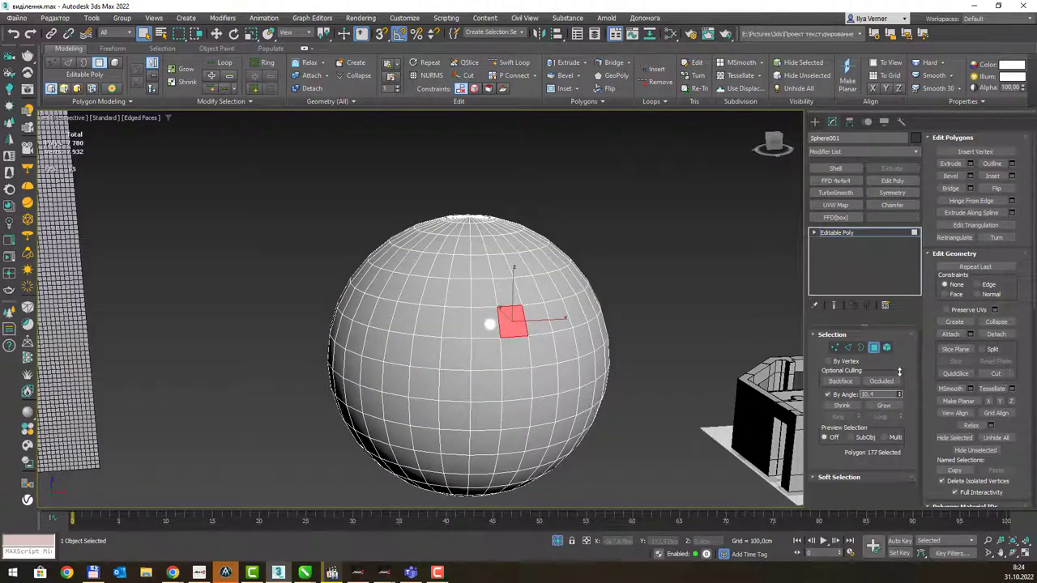
{"action": "left_click", "coordinate": [549, 326]}
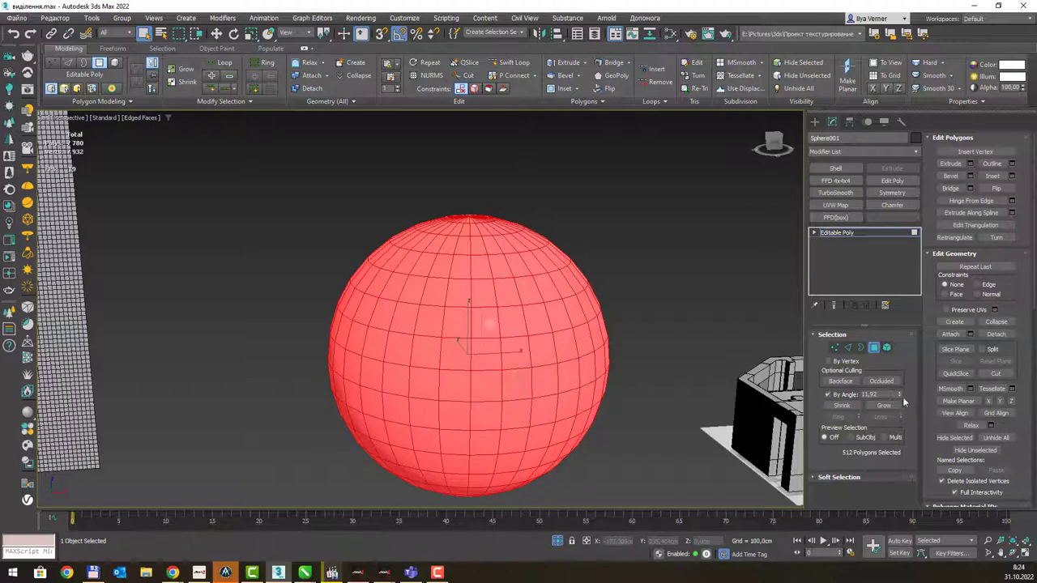
{"action": "left_click_drag", "start_coordinate": [898, 397], "coordinate": [900, 405]}
{"action": "left_click", "coordinate": [550, 339]}
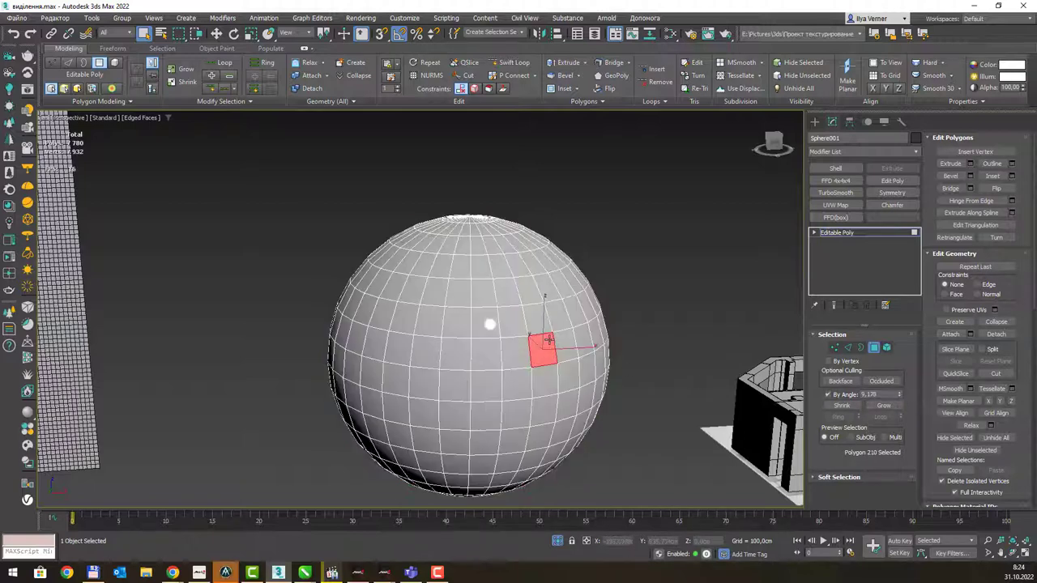
{"action": "left_click_drag", "start_coordinate": [548, 342], "coordinate": [510, 334]}
{"action": "left_click", "coordinate": [513, 350]}
- Select rings near the sphere's top, pole and lower rows, then single polygons
{"action": "left_click", "coordinate": [484, 261]}
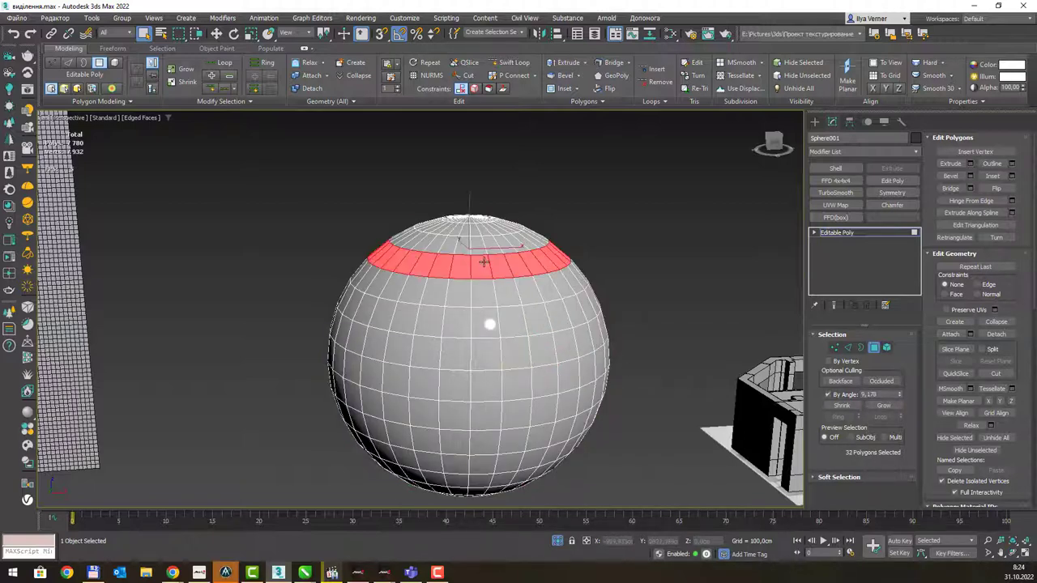
{"action": "middle_click_drag", "start_coordinate": [541, 234], "coordinate": [553, 225], "text": "alt"}
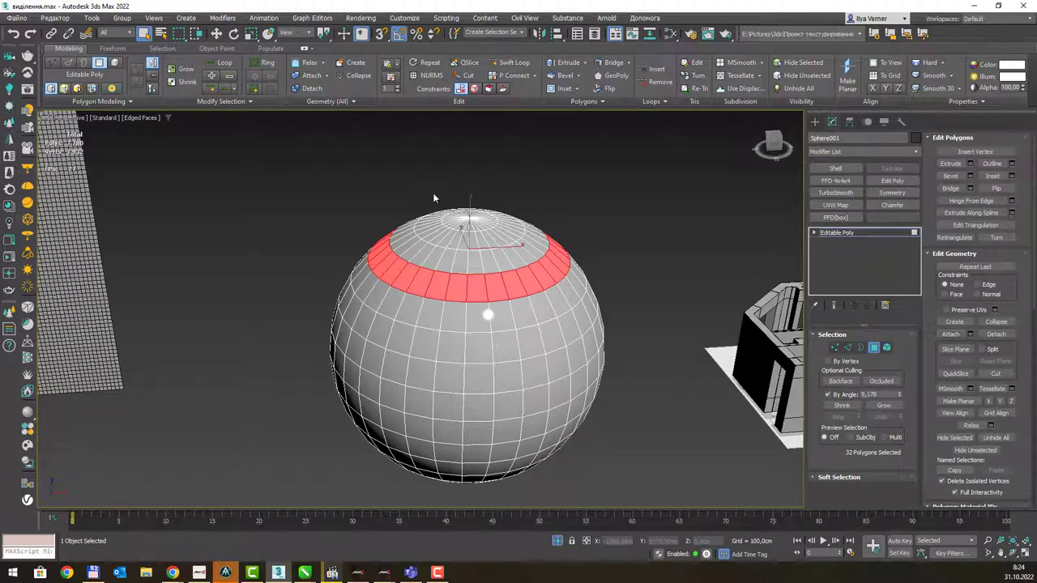
{"action": "mouse_move", "coordinate": [517, 243]}
{"action": "middle_mouse_down", "text": "alt"}
{"action": "mouse_move", "coordinate": [514, 183]}
{"action": "mouse_move", "coordinate": [516, 239]}
{"action": "middle_mouse_up", "text": "alt"}
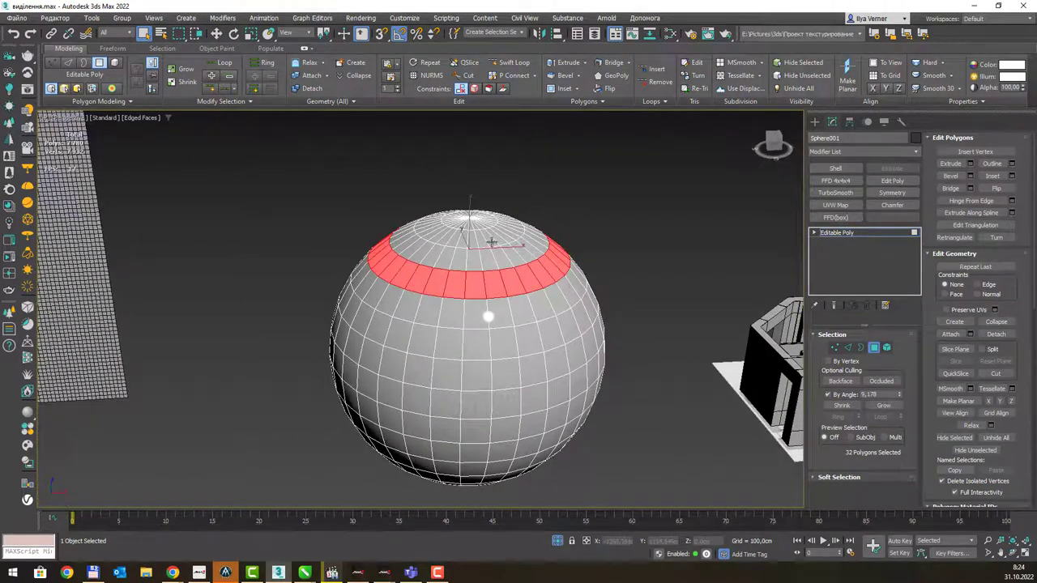
{"action": "left_click", "coordinate": [469, 253]}
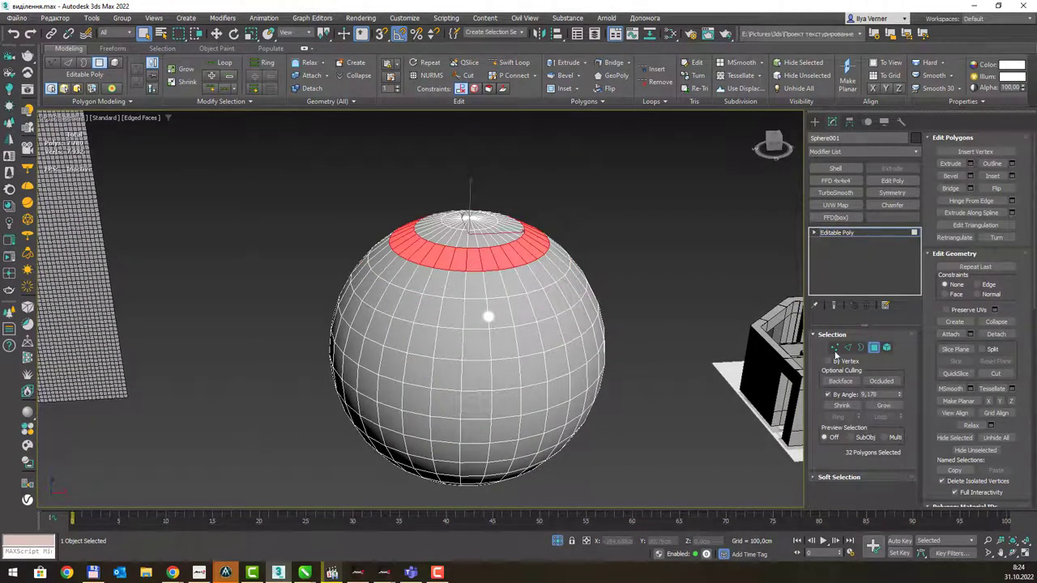
{"action": "left_click", "coordinate": [479, 240]}
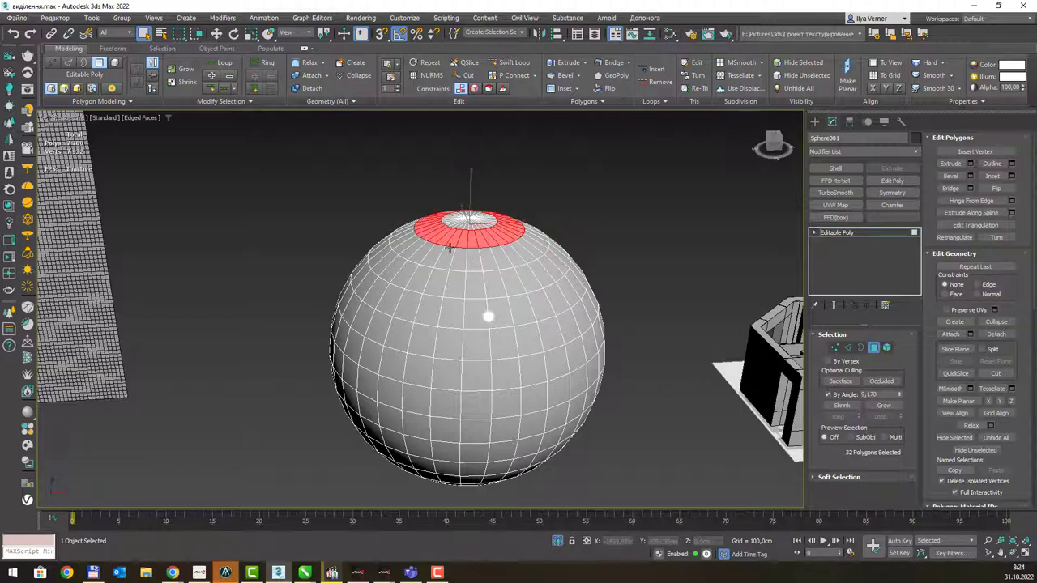
{"action": "left_click", "coordinate": [460, 279]}
{"action": "left_click", "coordinate": [450, 312]}
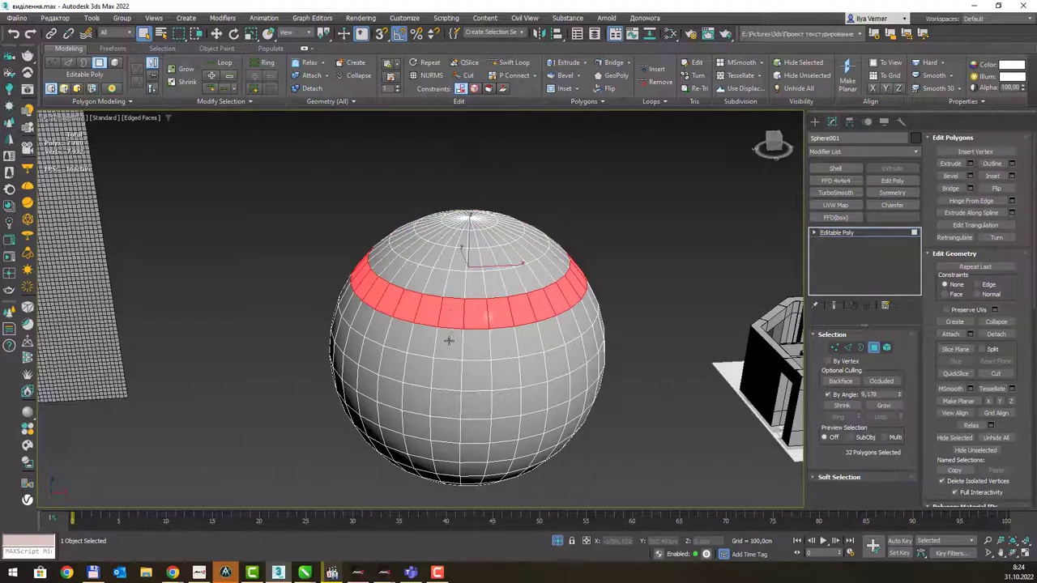
{"action": "left_click", "coordinate": [449, 341]}
{"action": "left_click", "coordinate": [448, 370]}
{"action": "left_click", "coordinate": [471, 374]}
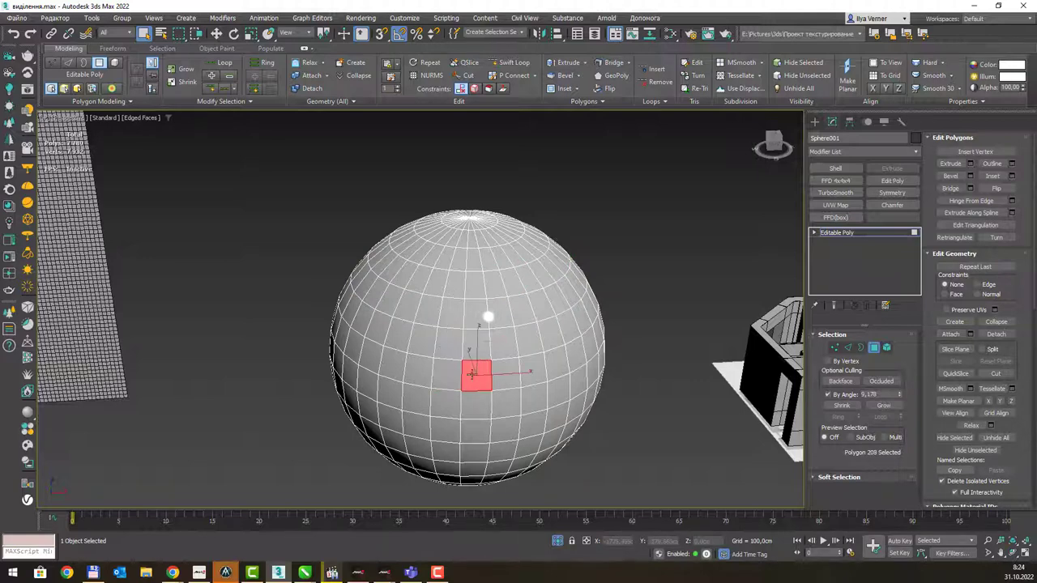
- Step through the upper sphere's 32-polygon rings row by row toward the top cap
{"action": "left_click", "coordinate": [475, 301]}
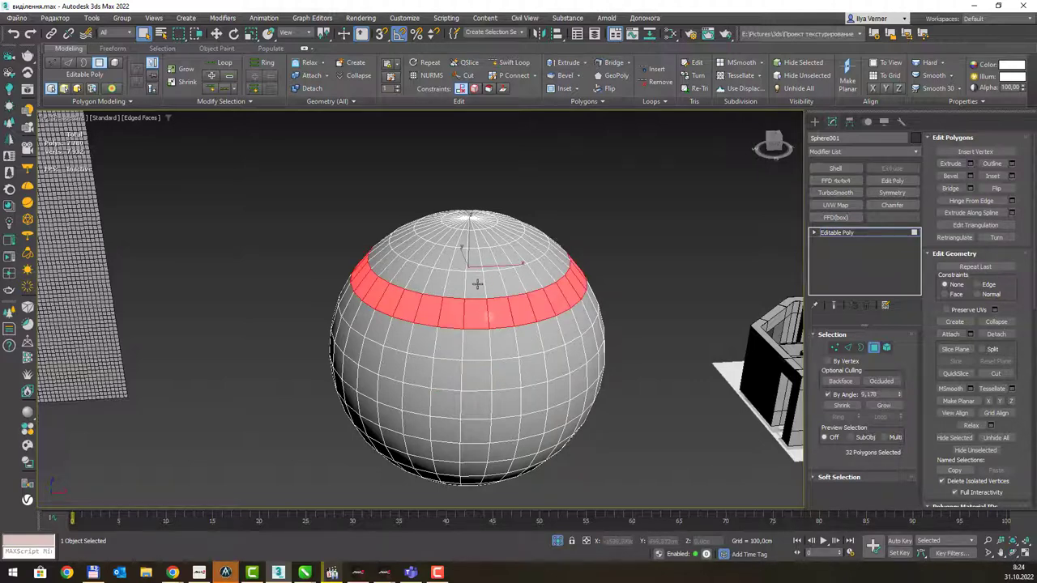
{"action": "left_click", "coordinate": [477, 283]}
{"action": "left_click", "coordinate": [471, 266]}
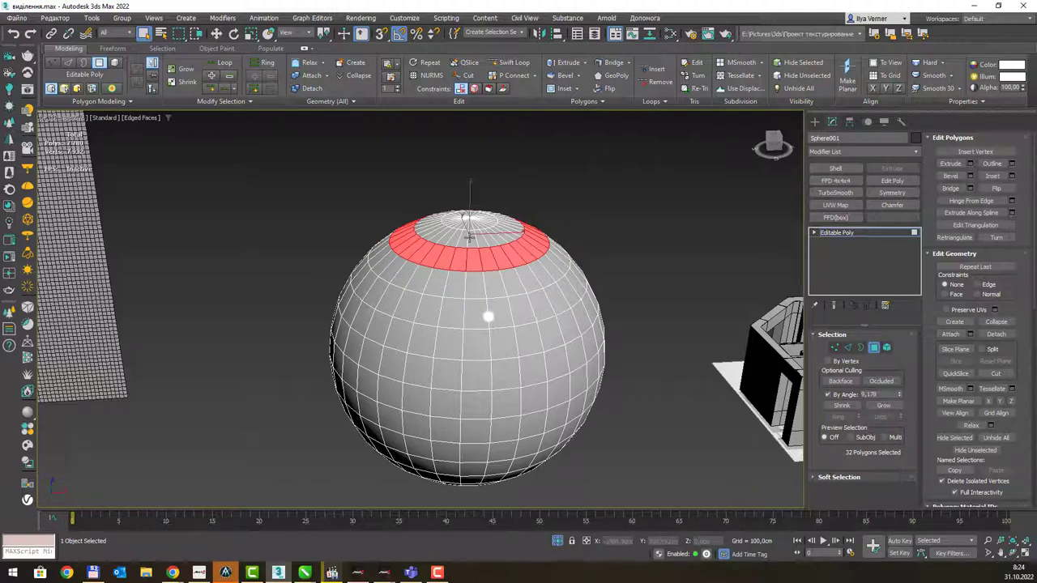
{"action": "left_click", "coordinate": [470, 237]}
{"action": "left_click", "coordinate": [483, 258]}
{"action": "left_click", "coordinate": [494, 299]}
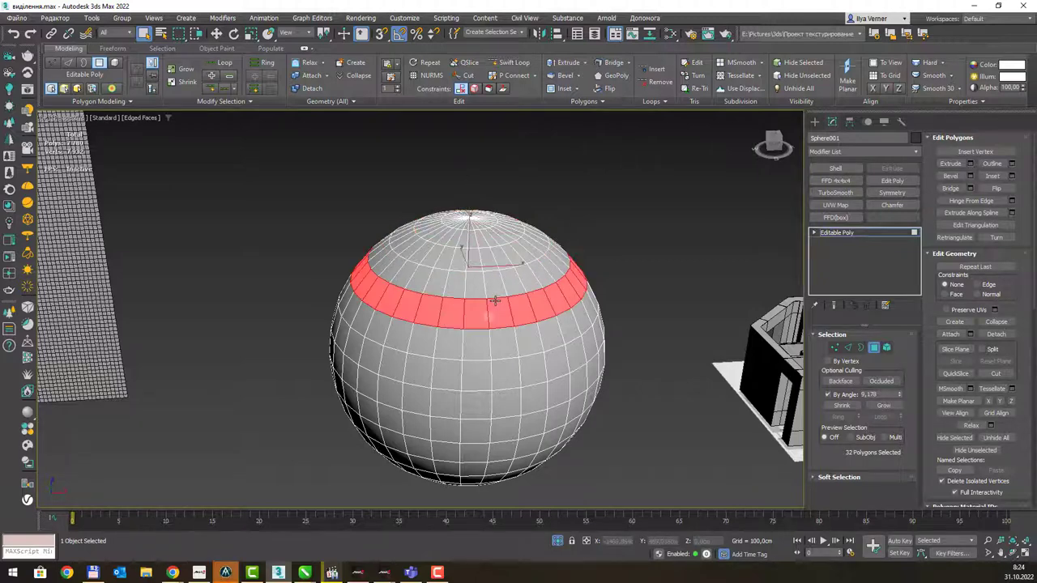
- Reset By Angle to 45, turn it off, clear the selection and return to Editable Poly
{"action": "double_click", "coordinate": [892, 393]}
{"action": "type", "text": "5"}
{"action": "key", "text": "Return"}
{"action": "left_click", "coordinate": [827, 395]}
{"action": "left_click", "coordinate": [620, 256]}
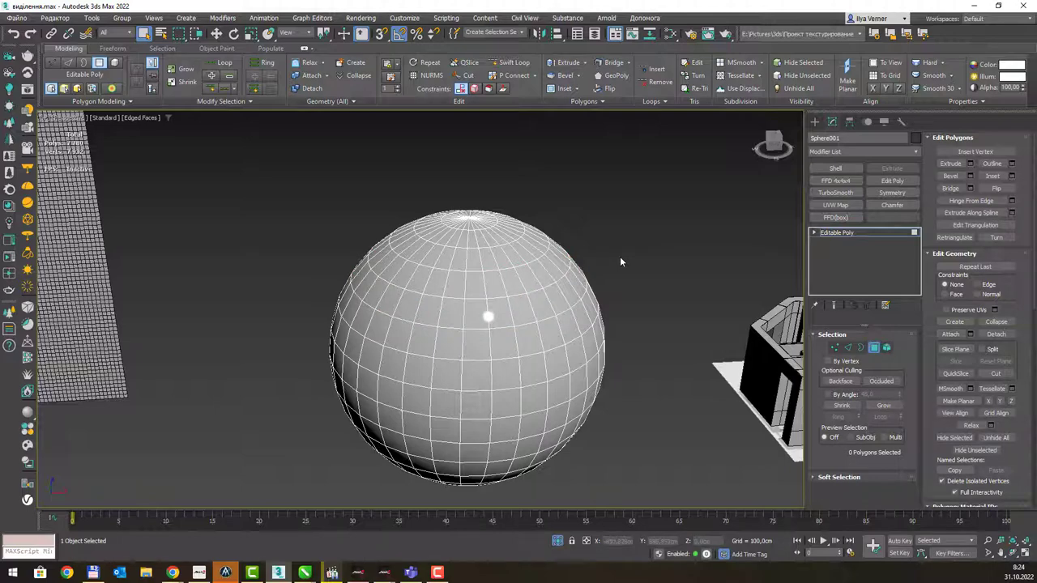
{"action": "left_click", "coordinate": [878, 232]}
- Select the house model Home1, frame it with Z, and orbit to a lower frontal view
{"action": "scroll", "coordinate": [549, 293], "scroll_direction": "up", "scroll_amount": 1}
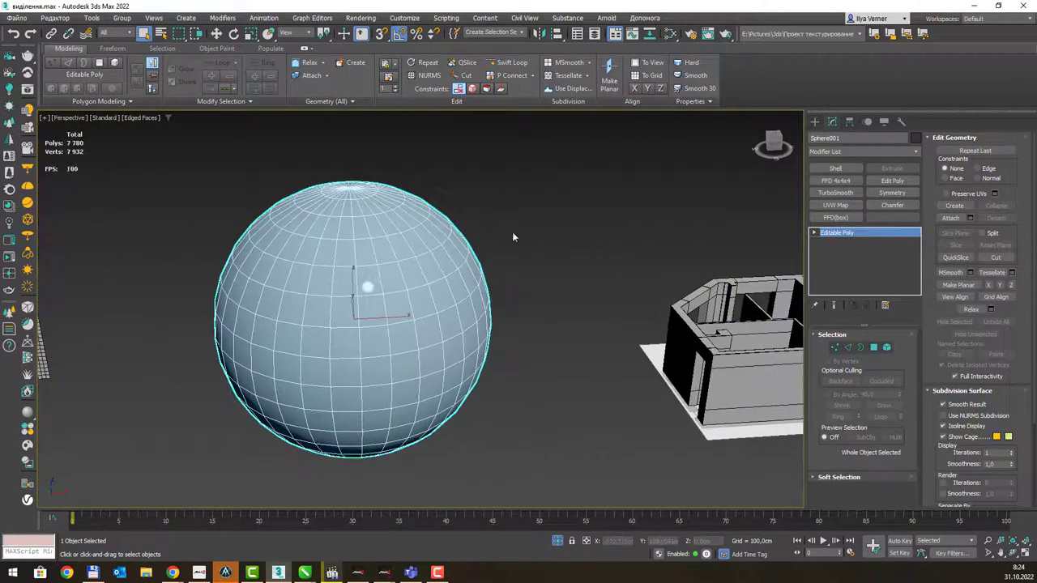
{"action": "scroll", "coordinate": [569, 298], "scroll_direction": "up", "scroll_amount": 4}
{"action": "scroll", "coordinate": [569, 298], "scroll_direction": "up", "scroll_amount": 2}
{"action": "scroll", "coordinate": [597, 297], "scroll_direction": "up", "scroll_amount": 2}
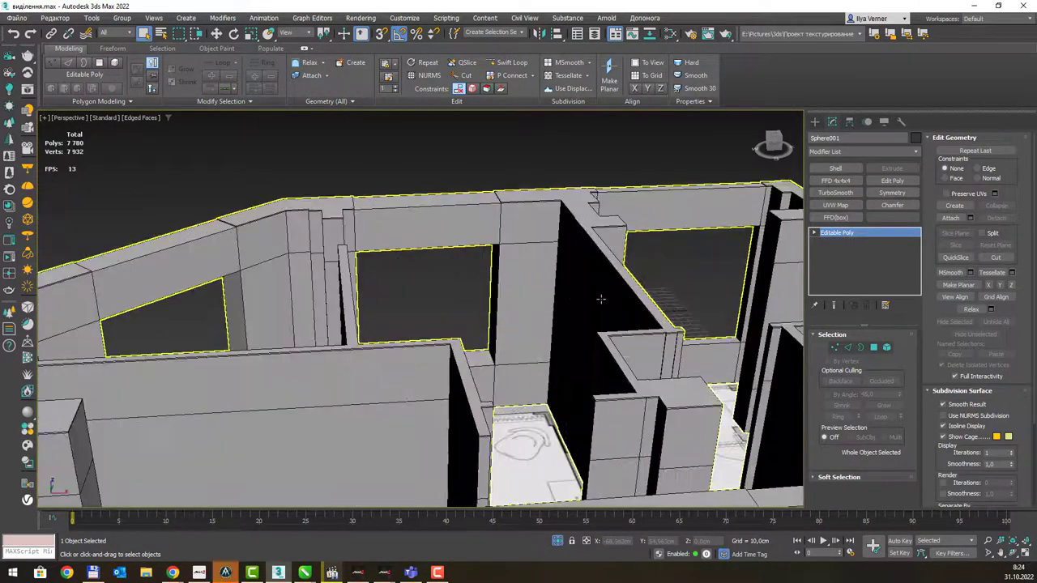
{"action": "scroll", "coordinate": [604, 285], "scroll_direction": "up", "scroll_amount": 2}
{"action": "middle_click_drag", "start_coordinate": [583, 282], "coordinate": [575, 208]}
{"action": "left_click", "coordinate": [575, 208]}
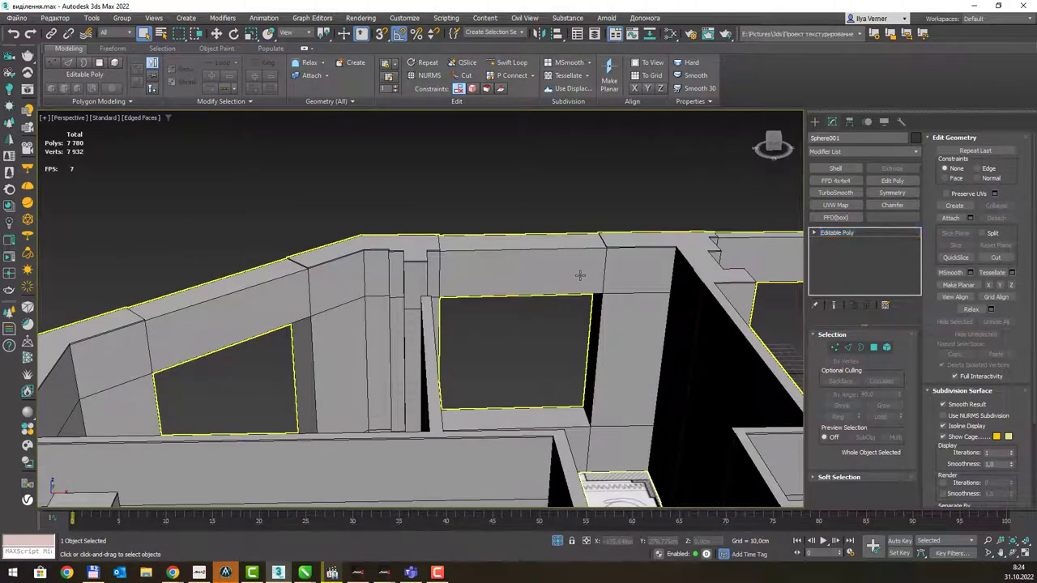
{"action": "key", "text": "z"}
{"action": "mouse_move", "coordinate": [534, 256]}
{"action": "middle_mouse_down", "text": "alt"}
{"action": "mouse_move", "coordinate": [511, 257]}
{"action": "mouse_move", "coordinate": [521, 256]}
{"action": "middle_mouse_up", "text": "alt"}
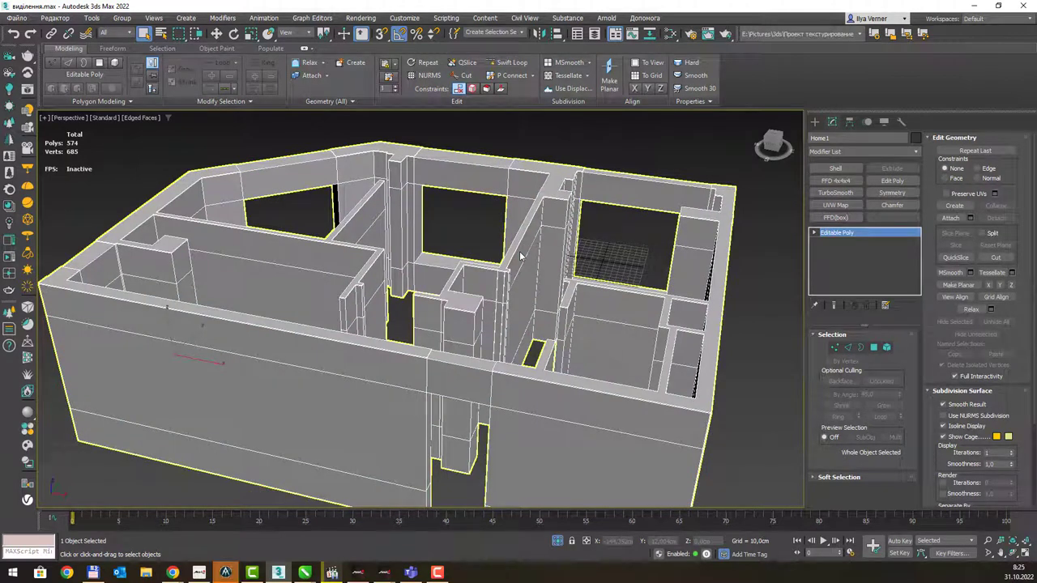
{"action": "left_click", "coordinate": [558, 225]}
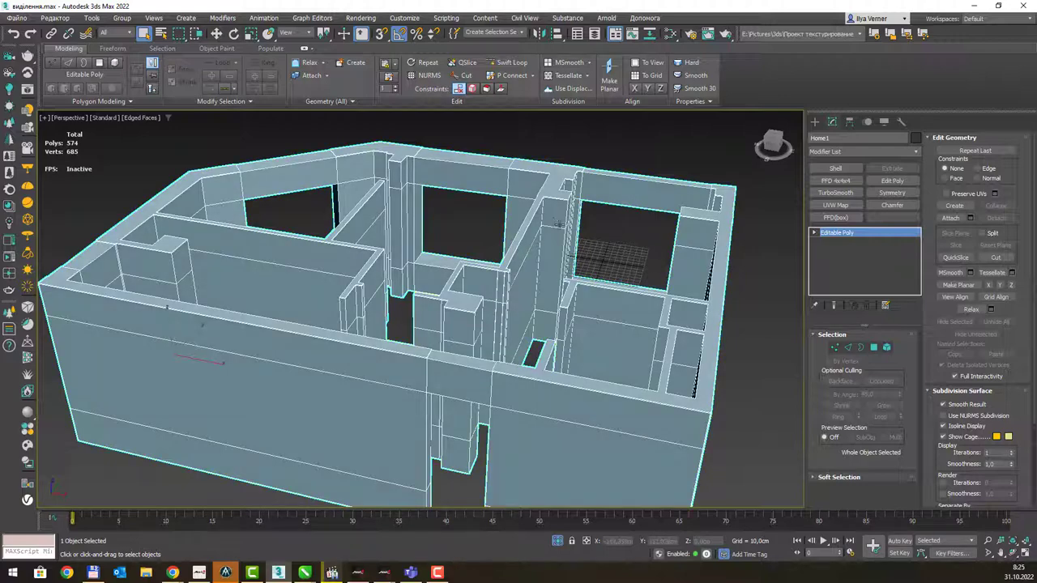
{"action": "middle_click_drag", "start_coordinate": [536, 310], "coordinate": [525, 290], "text": "alt"}
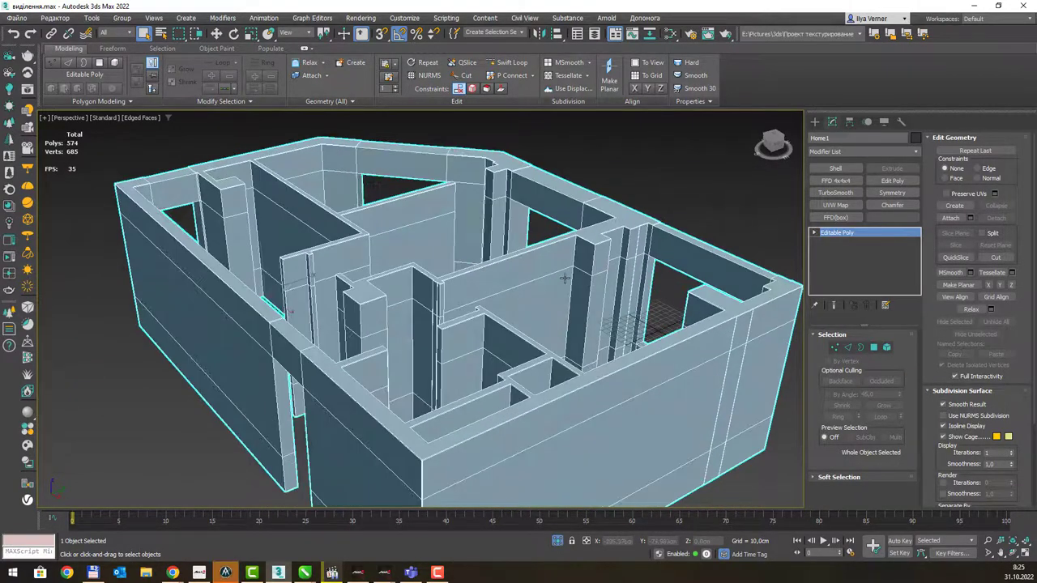
{"action": "mouse_move", "coordinate": [576, 324]}
{"action": "middle_mouse_down", "text": "alt"}
{"action": "mouse_move", "coordinate": [590, 280]}
{"action": "mouse_move", "coordinate": [600, 281]}
{"action": "middle_mouse_up", "text": "alt"}
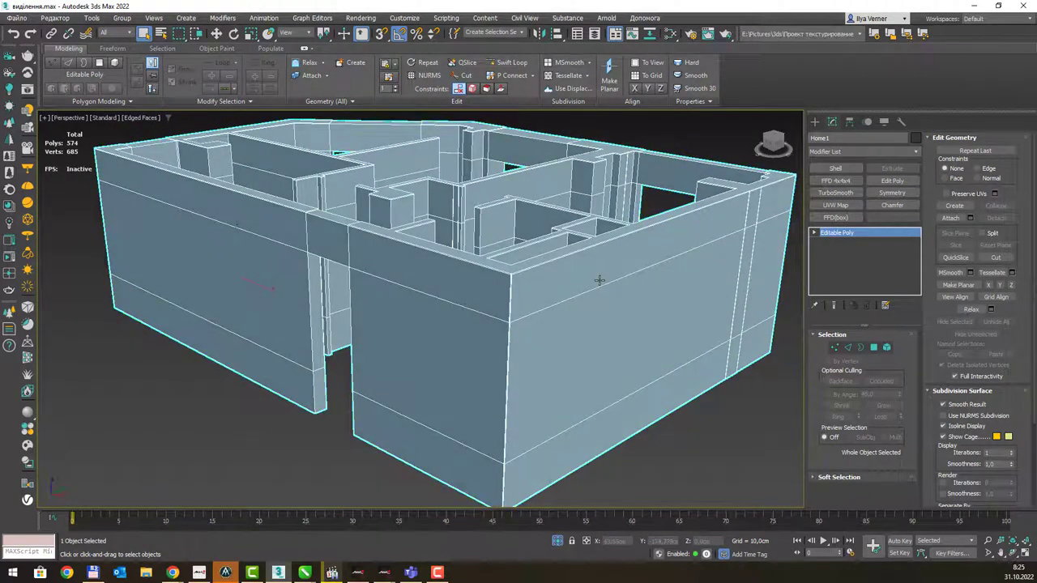
- Switch Home1 to Polygon level and select wall-top polygons, adding the left strip
{"action": "left_click", "coordinate": [874, 348]}
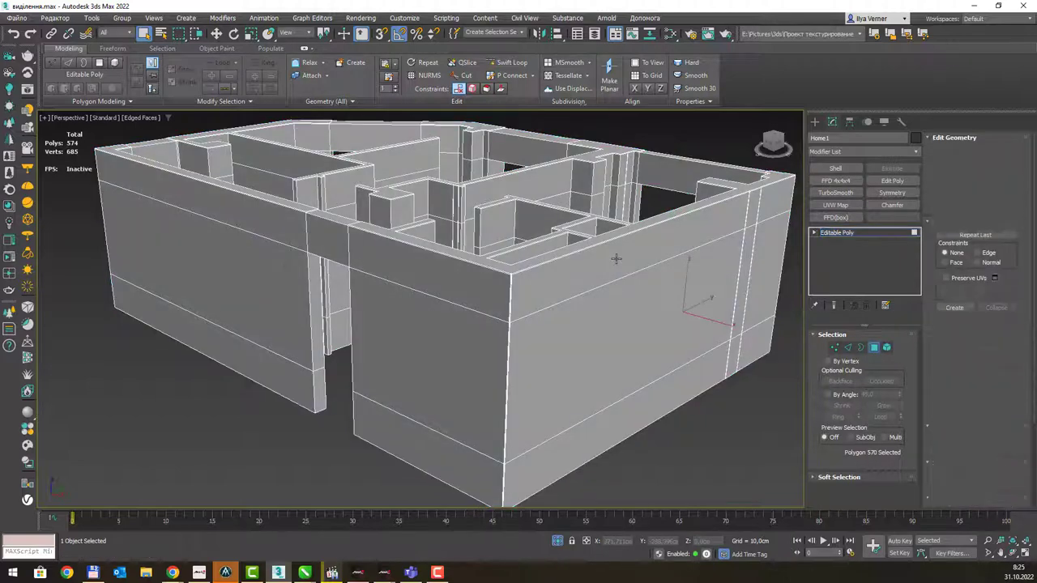
{"action": "mouse_move", "coordinate": [616, 262]}
{"action": "middle_mouse_down", "text": "alt"}
{"action": "mouse_move", "coordinate": [709, 300]}
{"action": "mouse_move", "coordinate": [616, 287]}
{"action": "middle_mouse_up", "text": "alt"}
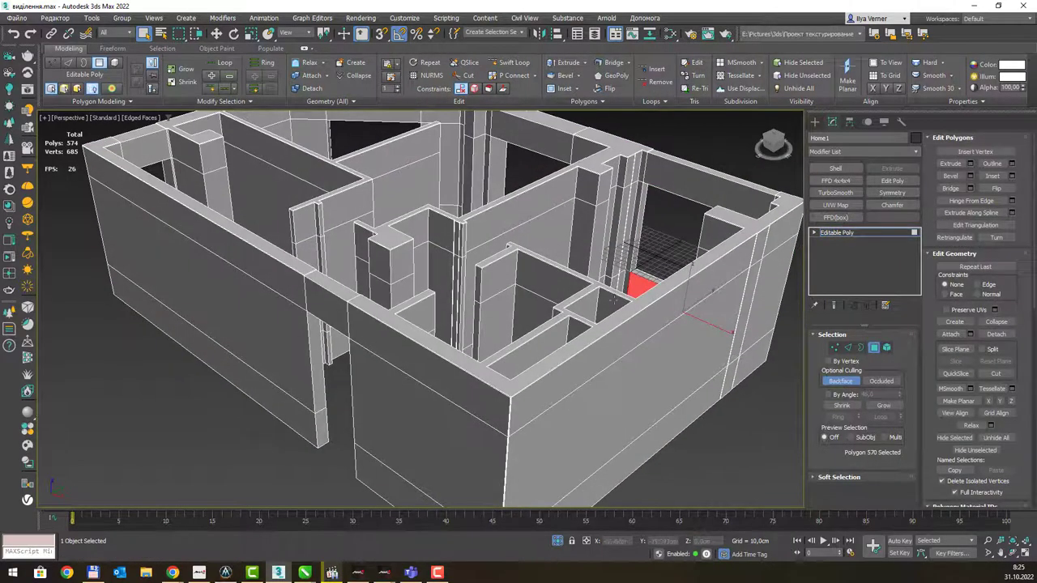
{"action": "left_click", "coordinate": [618, 316]}
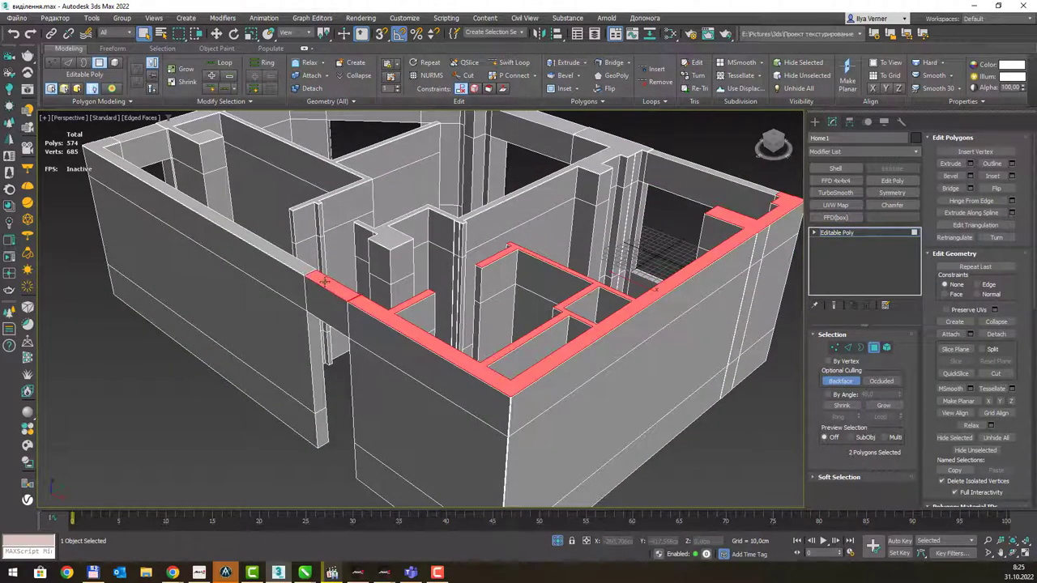
{"action": "left_click", "coordinate": [295, 261], "text": "ctrl"}
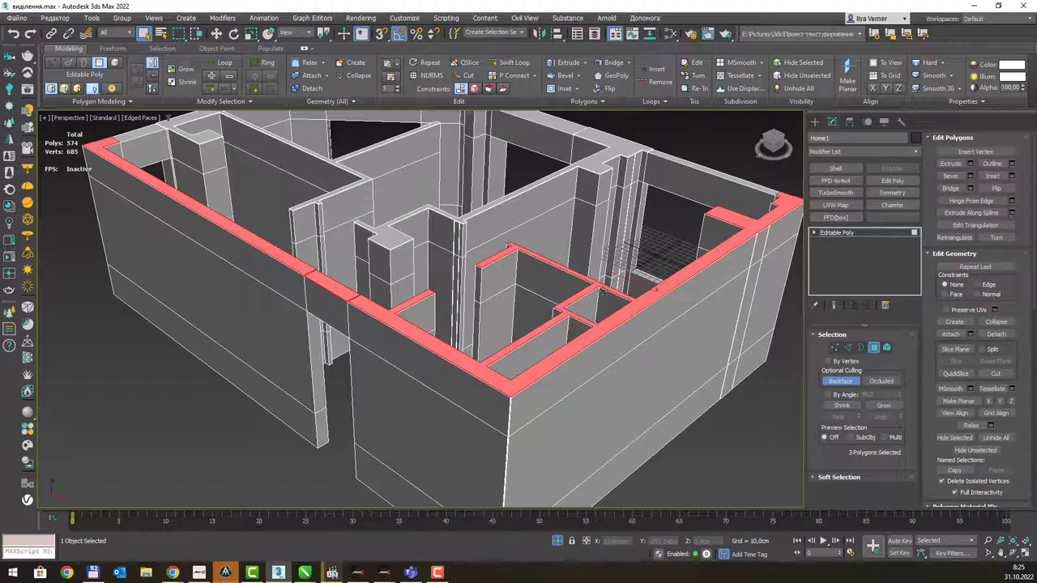
- Select an interior wall-top face and enable By Angle at 45 degrees
{"action": "middle_click_drag", "start_coordinate": [623, 286], "coordinate": [609, 248]}
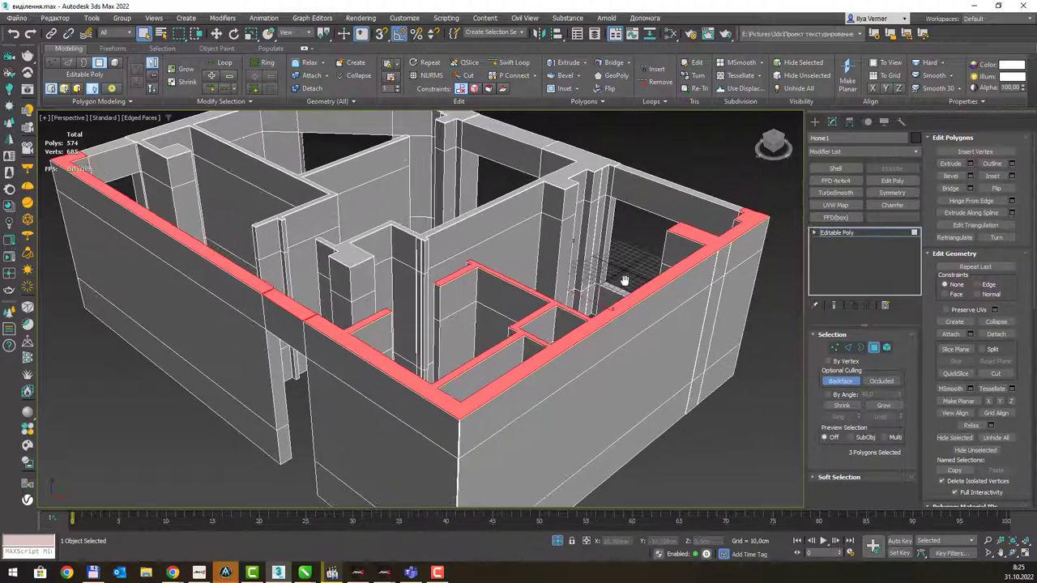
{"action": "scroll", "coordinate": [572, 260], "scroll_direction": "down", "scroll_amount": 2}
{"action": "scroll", "coordinate": [571, 261], "scroll_direction": "down", "scroll_amount": 1}
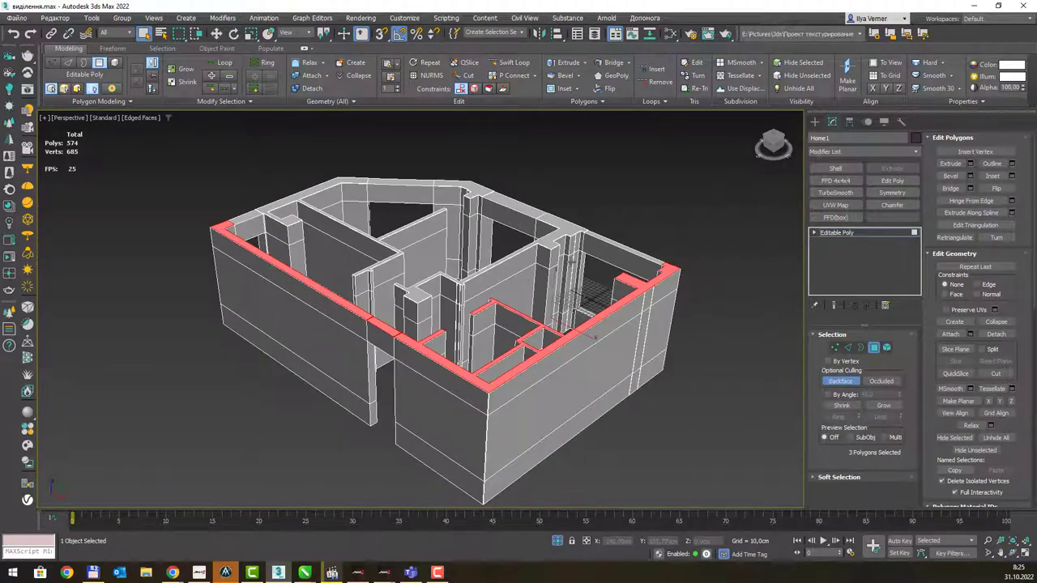
{"action": "middle_click_drag", "start_coordinate": [598, 241], "coordinate": [580, 265], "text": "alt"}
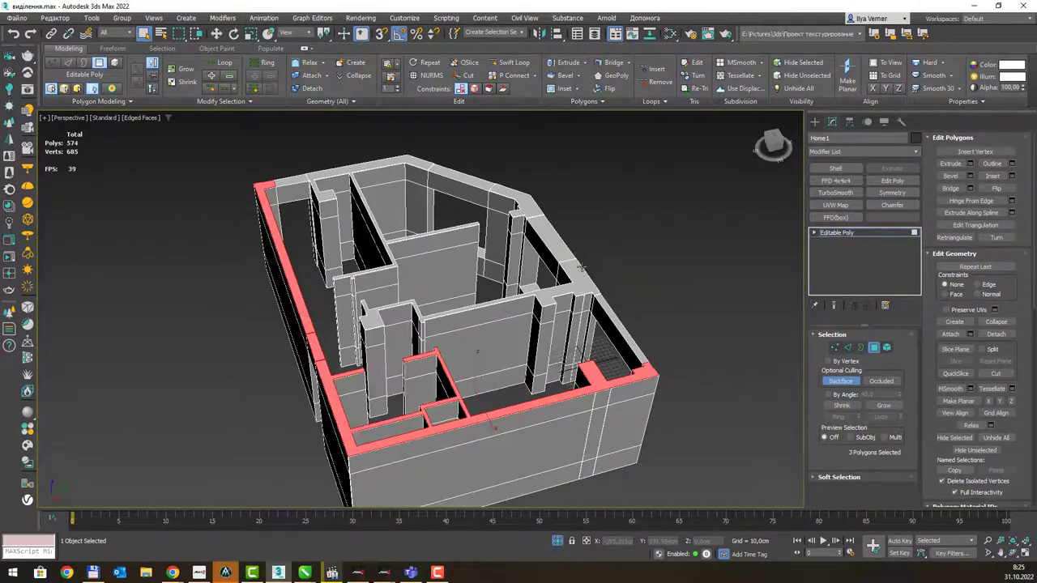
{"action": "scroll", "coordinate": [584, 274], "scroll_direction": "up", "scroll_amount": 3}
{"action": "left_click", "coordinate": [583, 290]}
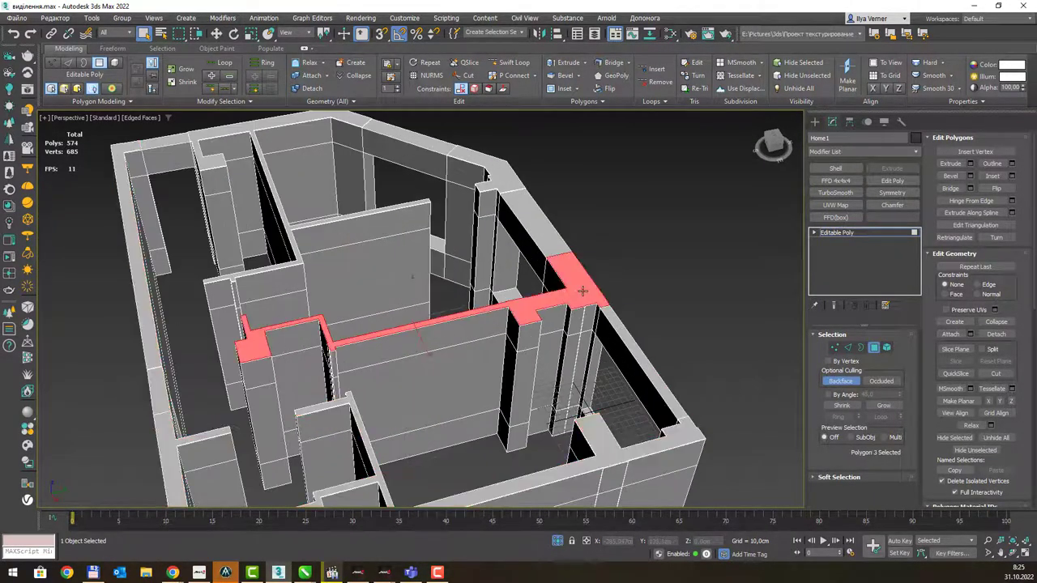
{"action": "left_click", "coordinate": [548, 237]}
{"action": "left_click", "coordinate": [506, 175]}
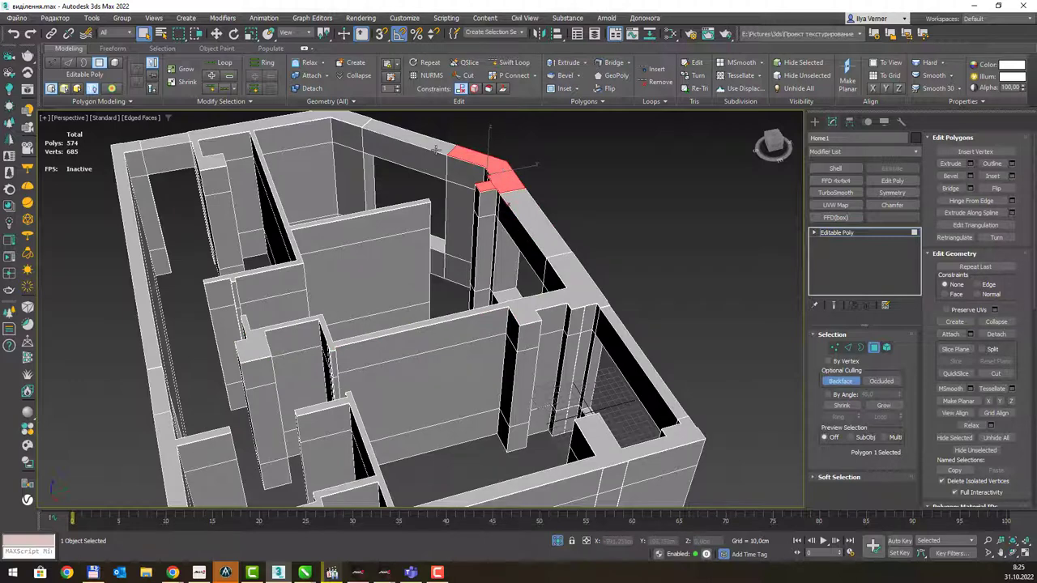
{"action": "left_click", "coordinate": [840, 395]}
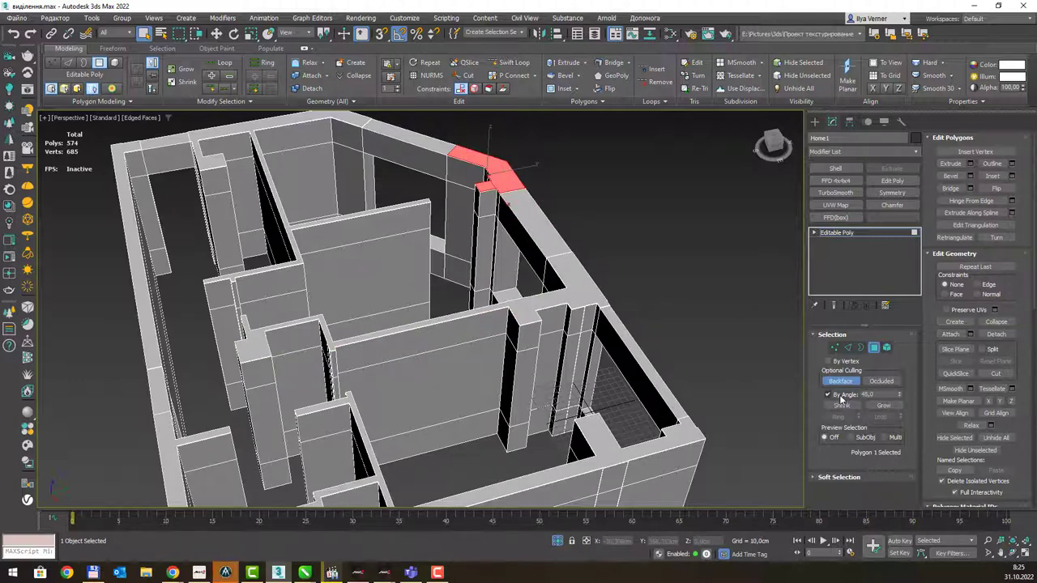
- Select the corner room's wall-top strips, ending with the upper wall-top polygon
{"action": "left_click", "coordinate": [576, 282]}
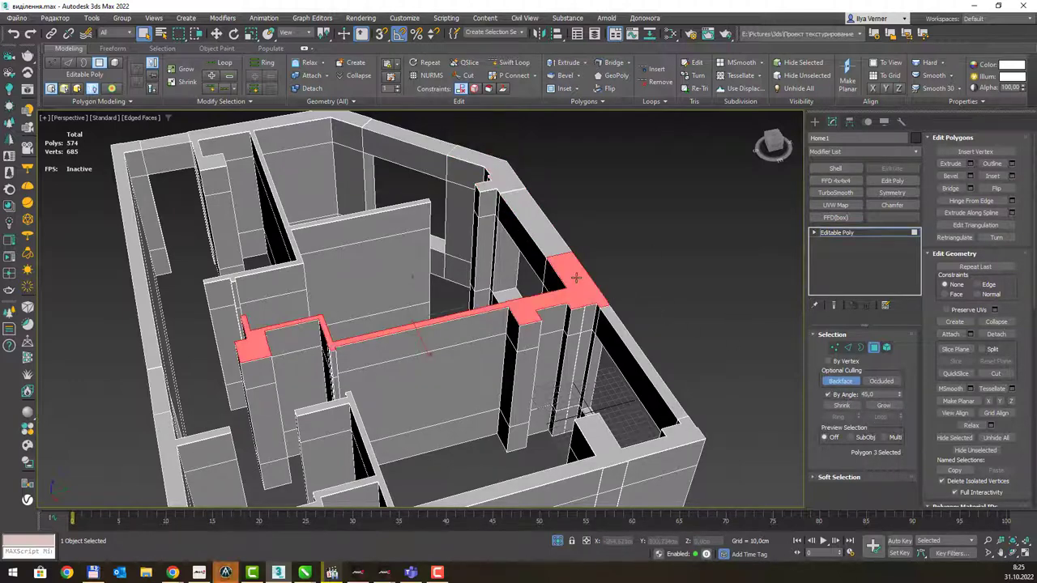
{"action": "left_click", "coordinate": [559, 235], "text": "ctrl"}
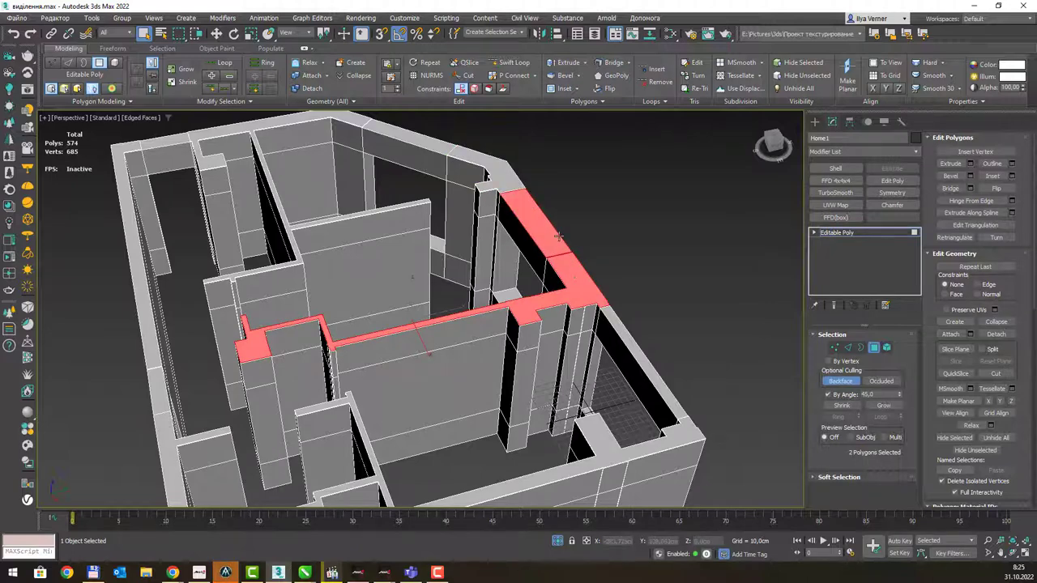
{"action": "left_click", "coordinate": [505, 186], "text": "ctrl"}
{"action": "mouse_move", "coordinate": [648, 319]}
{"action": "middle_mouse_down", "text": "alt"}
{"action": "mouse_move", "coordinate": [496, 324]}
{"action": "mouse_move", "coordinate": [690, 256]}
{"action": "middle_mouse_up", "text": "alt"}
{"action": "scroll", "coordinate": [497, 323], "scroll_direction": "up", "scroll_amount": 5}
{"action": "scroll", "coordinate": [497, 323], "scroll_direction": "down", "scroll_amount": 2}
{"action": "scroll", "coordinate": [486, 321], "scroll_direction": "down", "scroll_amount": 3}
{"action": "scroll", "coordinate": [687, 260], "scroll_direction": "down", "scroll_amount": 3}
{"action": "left_click", "coordinate": [590, 316], "text": "shift"}
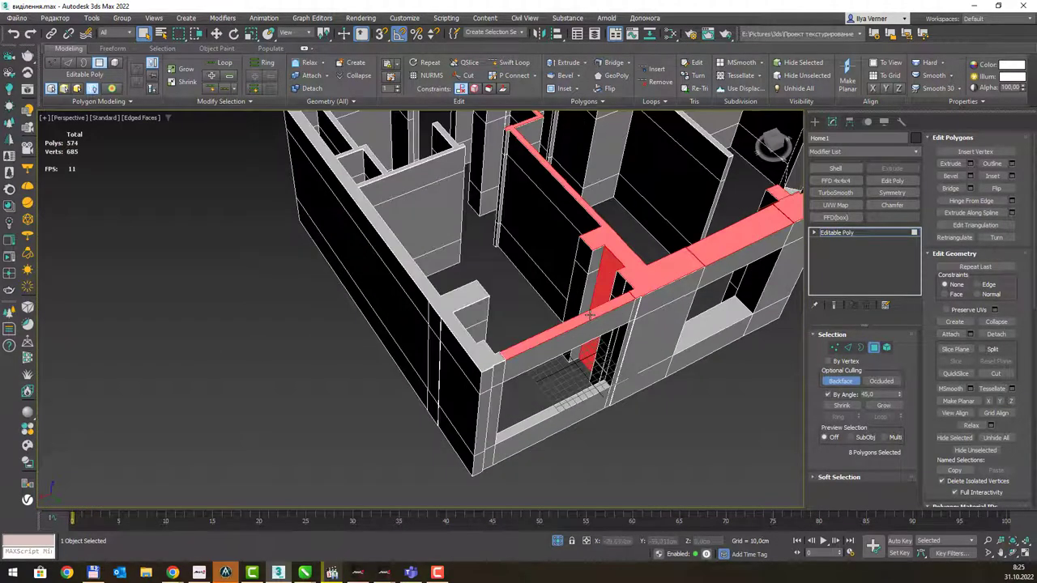
{"action": "left_click", "coordinate": [587, 318], "text": "alt"}
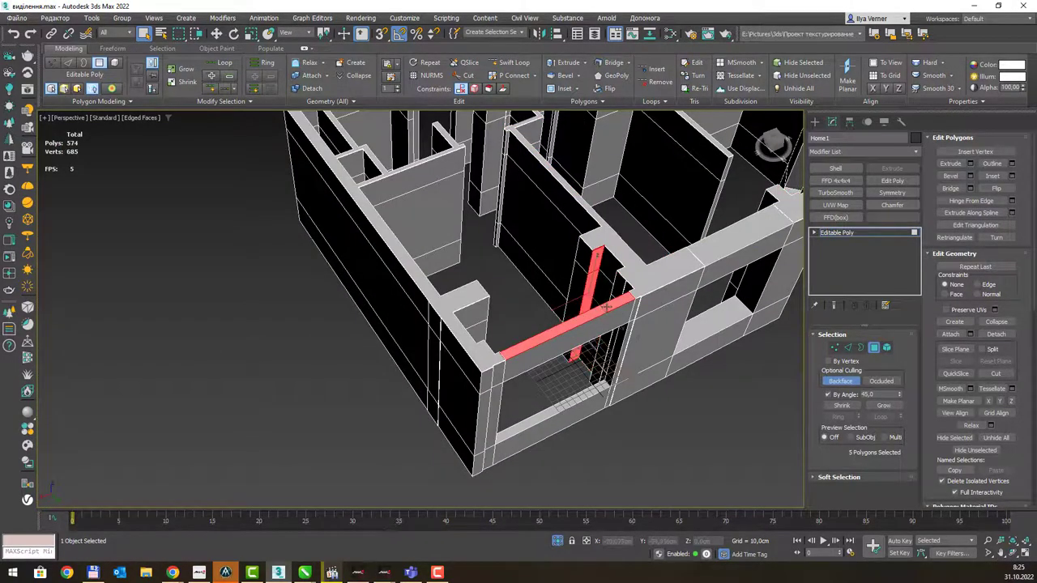
{"action": "middle_click_drag", "start_coordinate": [608, 308], "coordinate": [755, 352], "text": "alt"}
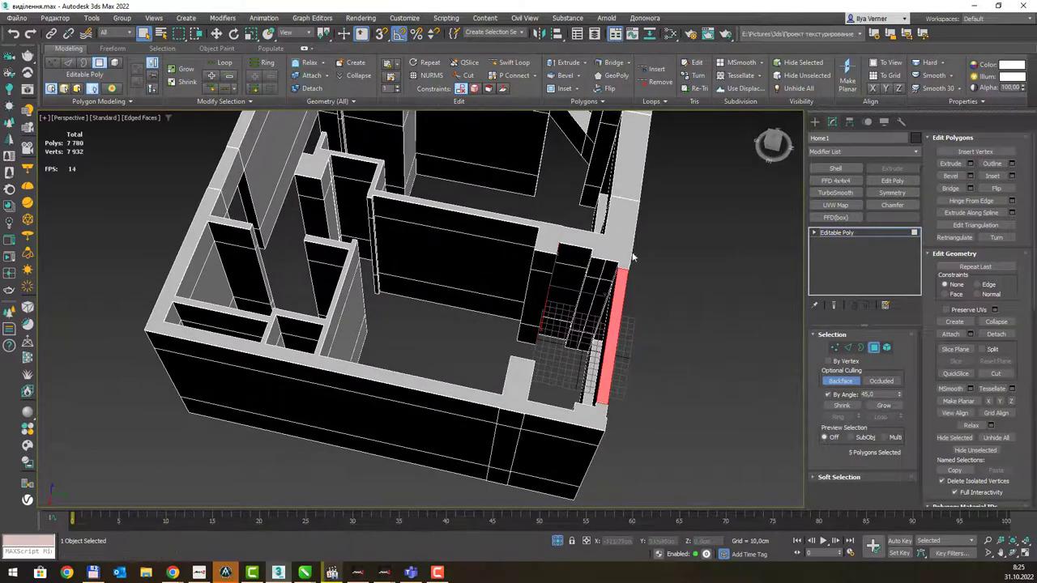
{"action": "left_click", "coordinate": [612, 235]}
- Select the wall panel faces, long wall and far wall's window-frame faces
{"action": "mouse_move", "coordinate": [624, 246]}
{"action": "middle_mouse_down", "text": "alt"}
{"action": "mouse_move", "coordinate": [677, 233]}
{"action": "mouse_move", "coordinate": [591, 288]}
{"action": "middle_mouse_up", "text": "alt"}
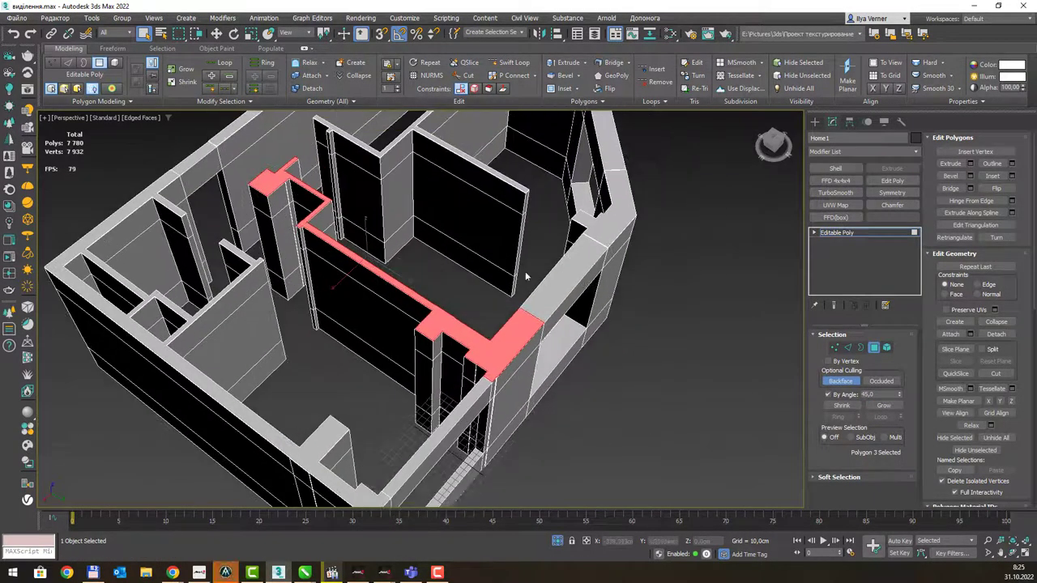
{"action": "scroll", "coordinate": [485, 254], "scroll_direction": "up", "scroll_amount": 3}
{"action": "left_click", "coordinate": [484, 218]}
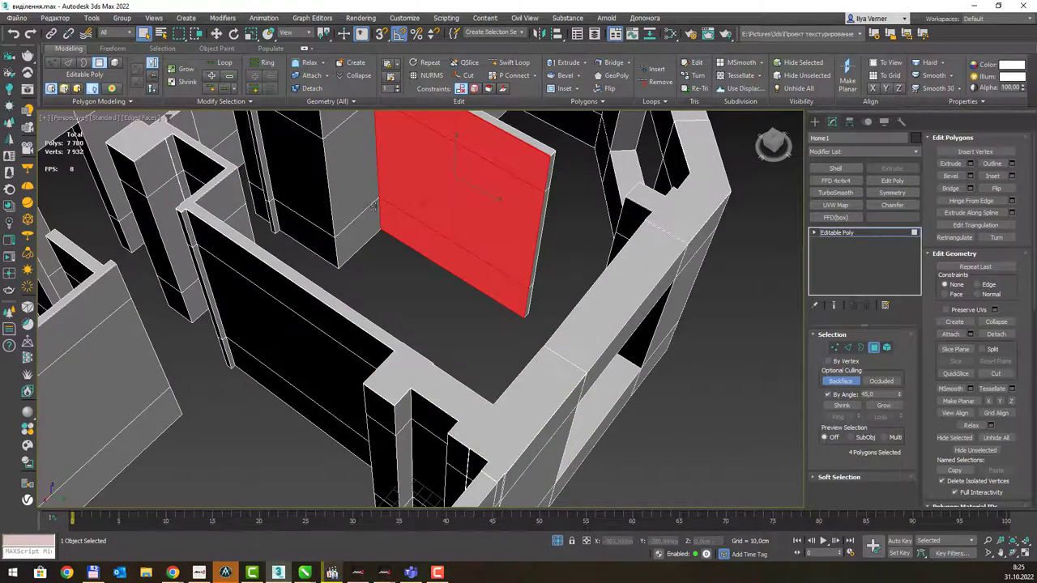
{"action": "mouse_move", "coordinate": [373, 206]}
{"action": "middle_mouse_down", "text": "alt"}
{"action": "mouse_move", "coordinate": [591, 356]}
{"action": "mouse_move", "coordinate": [508, 329]}
{"action": "middle_mouse_up", "text": "alt"}
{"action": "left_click", "coordinate": [423, 294], "text": "ctrl"}
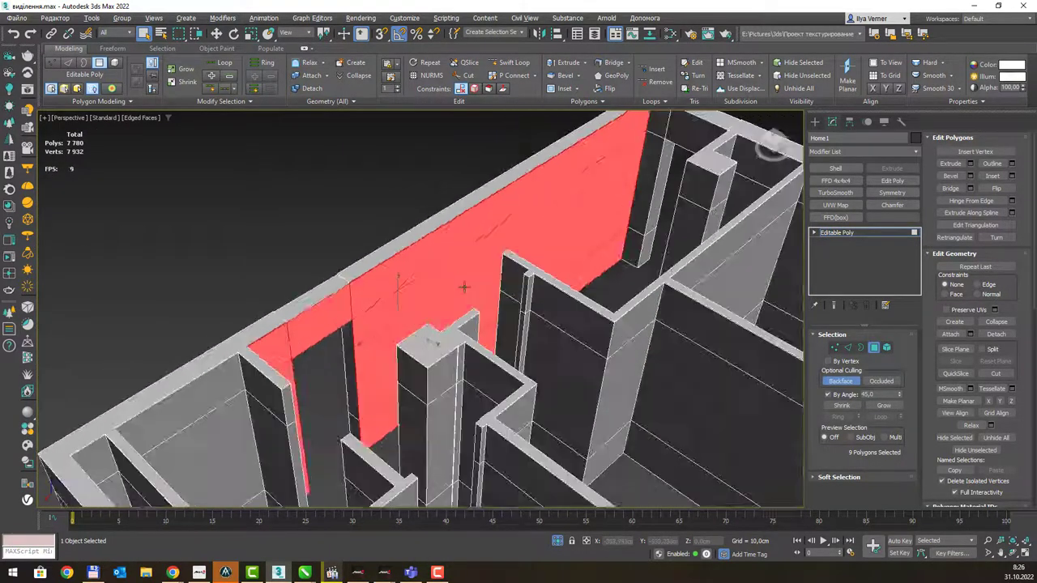
{"action": "mouse_move", "coordinate": [441, 294]}
{"action": "middle_mouse_down", "text": "alt"}
{"action": "mouse_move", "coordinate": [392, 285]}
{"action": "mouse_move", "coordinate": [398, 294]}
{"action": "middle_mouse_up", "text": "alt"}
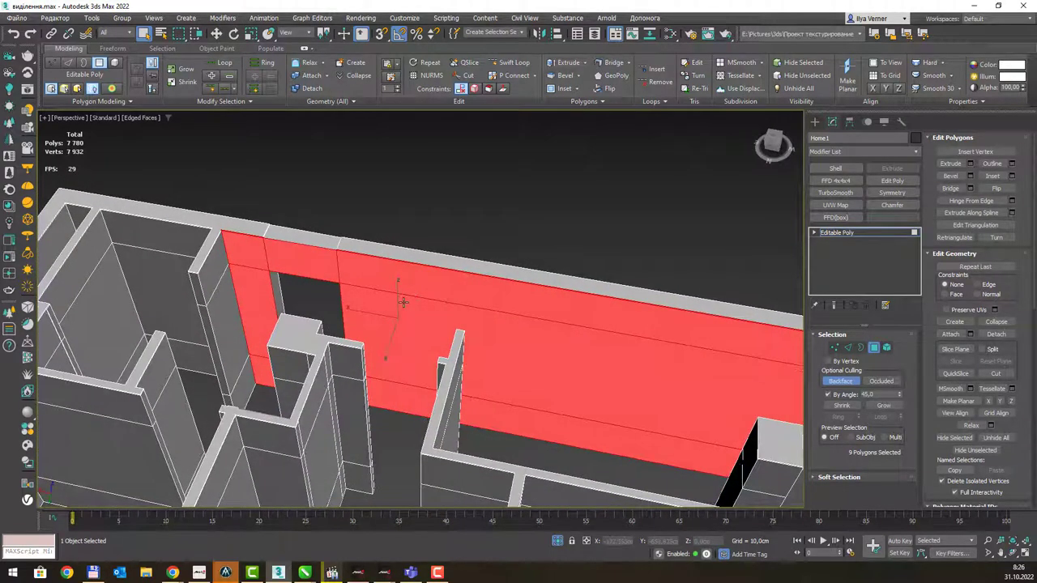
{"action": "mouse_move", "coordinate": [612, 330]}
{"action": "middle_mouse_down", "text": "alt"}
{"action": "mouse_move", "coordinate": [640, 242]}
{"action": "mouse_move", "coordinate": [461, 355]}
{"action": "middle_mouse_up", "text": "alt"}
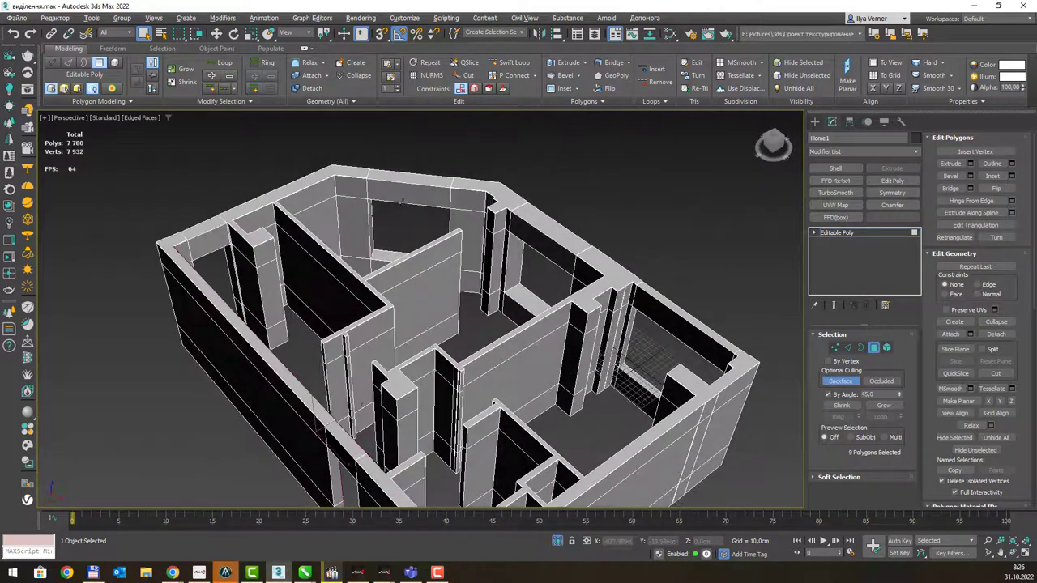
{"action": "scroll", "coordinate": [460, 355], "scroll_direction": "up", "scroll_amount": 3}
{"action": "left_click", "coordinate": [380, 350]}
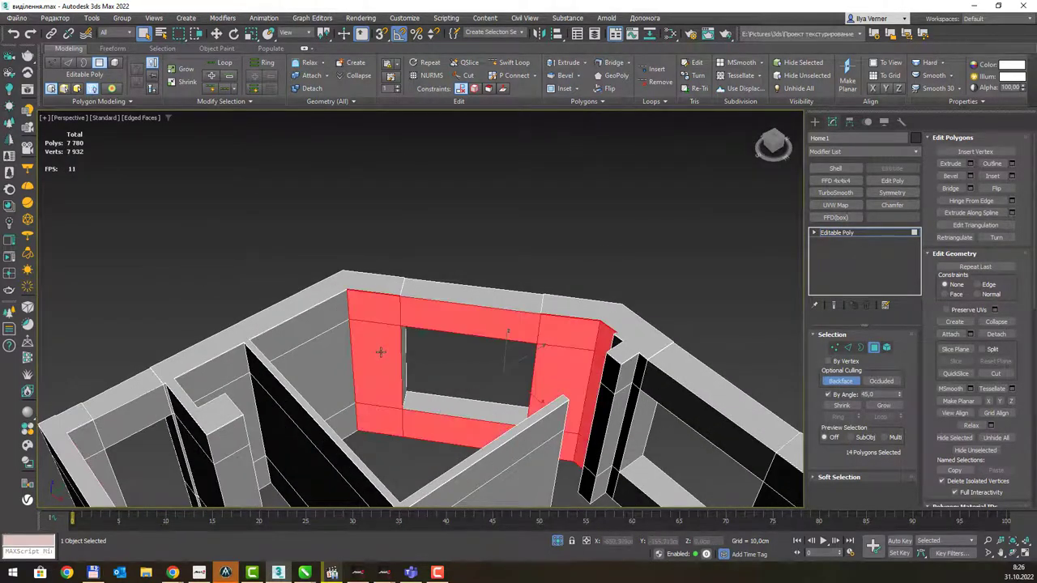
{"action": "middle_click_drag", "start_coordinate": [446, 346], "coordinate": [448, 331], "text": "alt"}
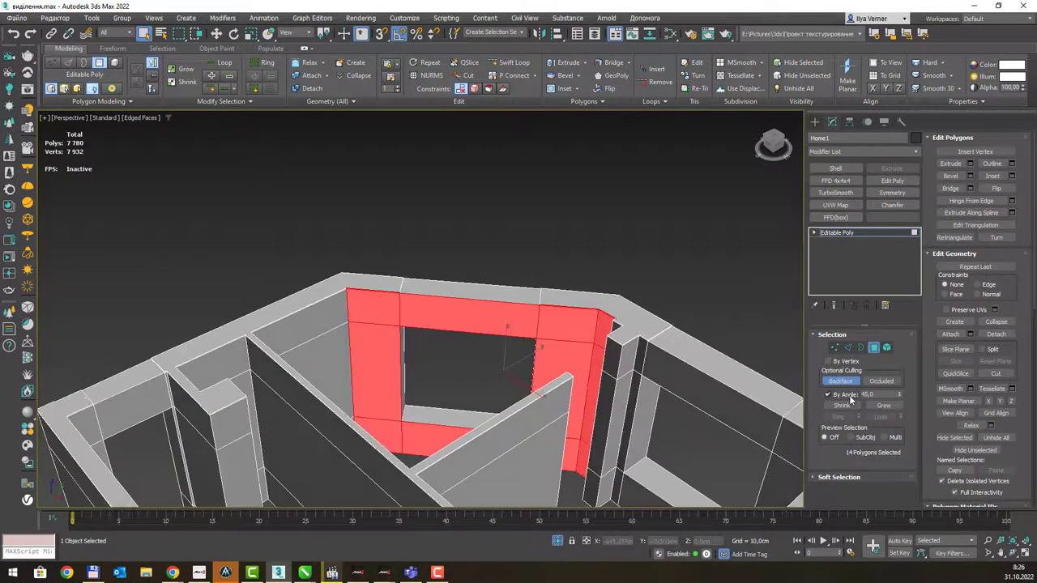
- With By Angle off, select the face above the window and add individual frame faces
{"action": "left_click", "coordinate": [850, 395]}
{"action": "left_click", "coordinate": [463, 309]}
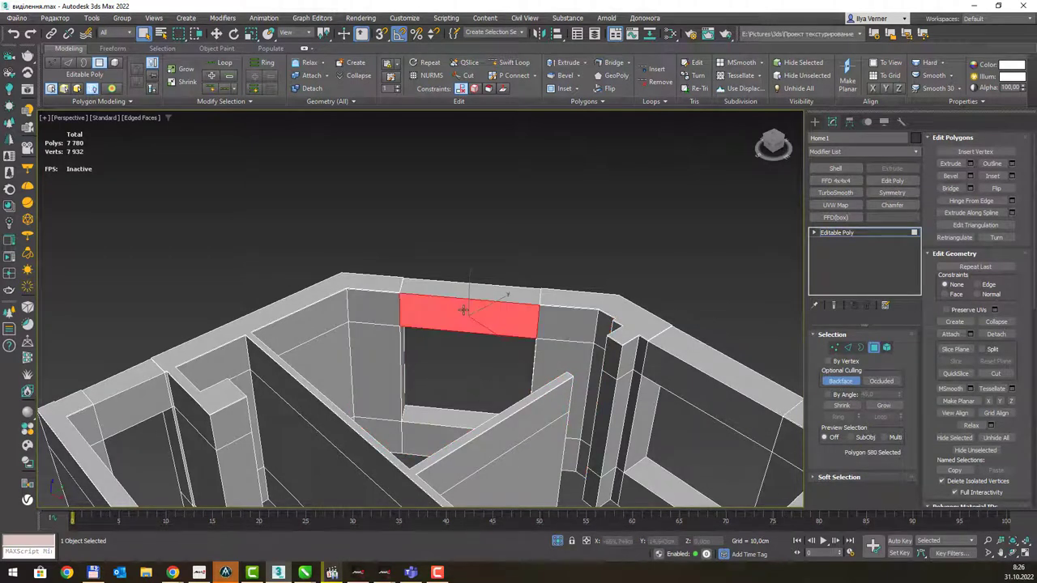
{"action": "left_click", "coordinate": [375, 313], "text": "ctrl"}
{"action": "left_click", "coordinate": [372, 360], "text": "ctrl"}
{"action": "middle_click_drag", "start_coordinate": [476, 333], "coordinate": [454, 325], "text": "alt"}
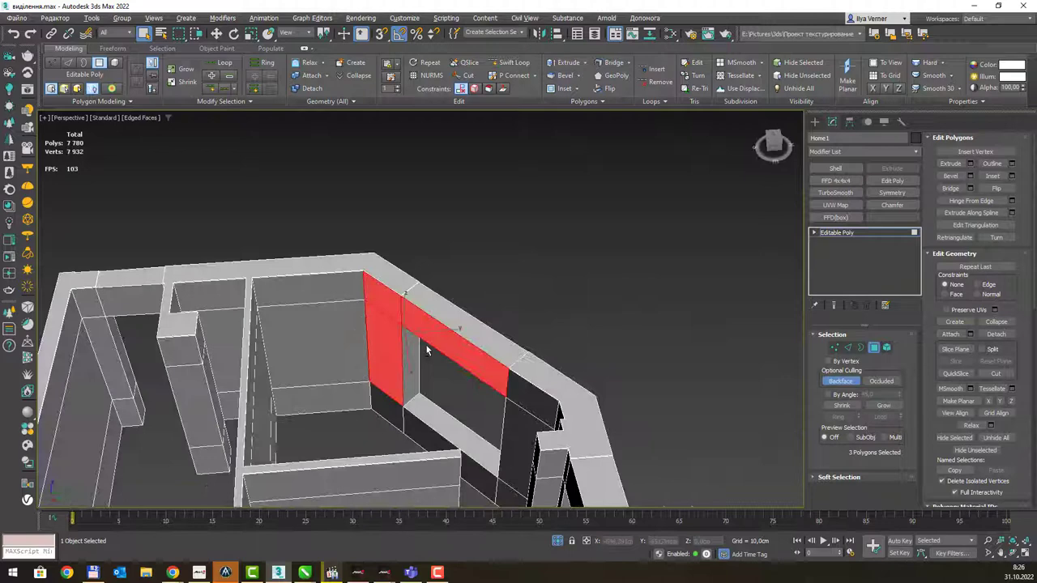
{"action": "left_click", "coordinate": [386, 405], "text": "ctrl"}
{"action": "left_click", "coordinate": [460, 438], "text": "ctrl"}
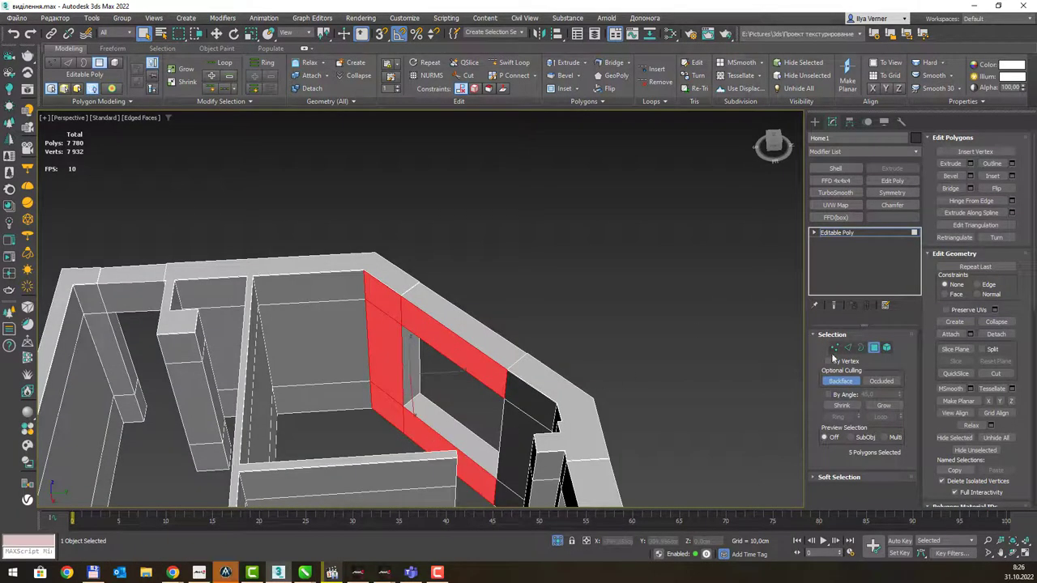
- Re-enable By Angle at 45 and add the right frame and interior wall faces
{"action": "left_click", "coordinate": [846, 395]}
{"action": "middle_click_drag", "start_coordinate": [563, 320], "coordinate": [581, 305], "text": "alt"}
{"action": "left_click", "coordinate": [531, 350], "text": "ctrl"}
{"action": "left_click", "coordinate": [308, 322], "text": "ctrl"}
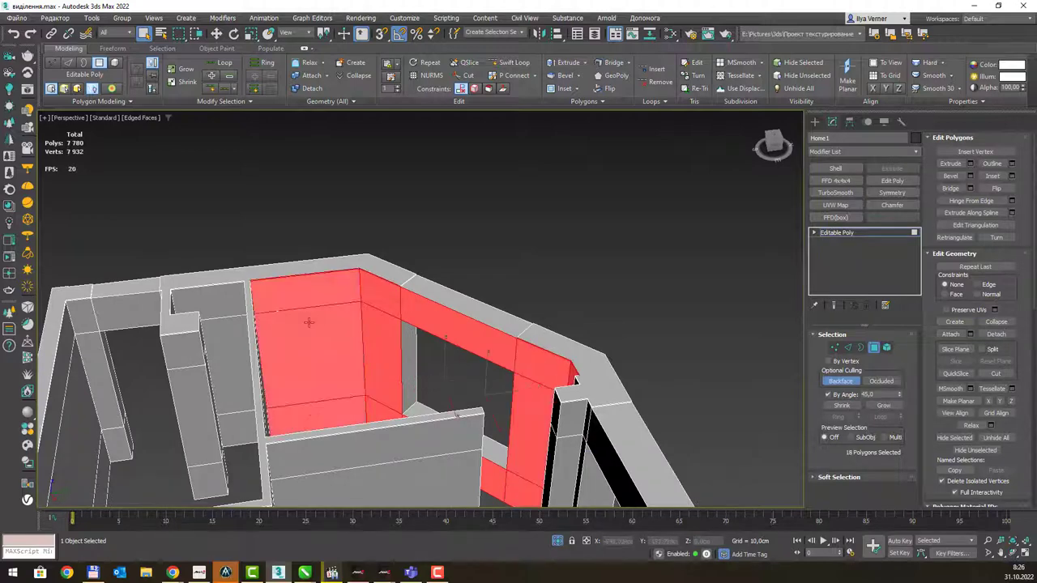
{"action": "middle_click_drag", "start_coordinate": [525, 277], "coordinate": [392, 291], "text": "alt"}
{"action": "left_click", "coordinate": [398, 289], "text": "ctrl"}
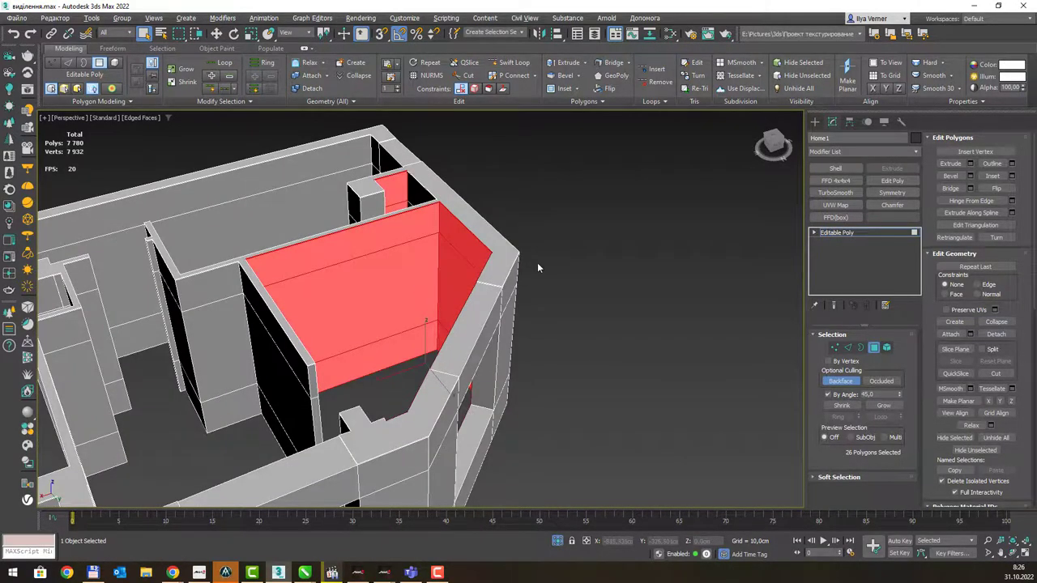
{"action": "middle_click_drag", "start_coordinate": [539, 266], "coordinate": [421, 255], "text": "alt"}
{"action": "left_click", "coordinate": [305, 239], "text": "ctrl"}
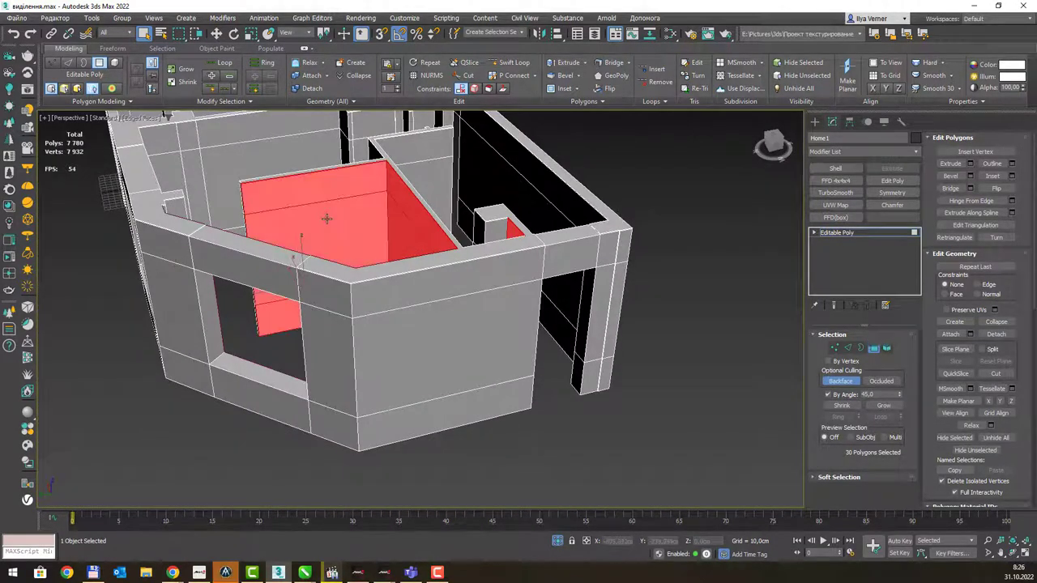
{"action": "middle_click_drag", "start_coordinate": [415, 203], "coordinate": [407, 238], "text": "alt"}
{"action": "left_click", "coordinate": [510, 275], "text": "alt"}
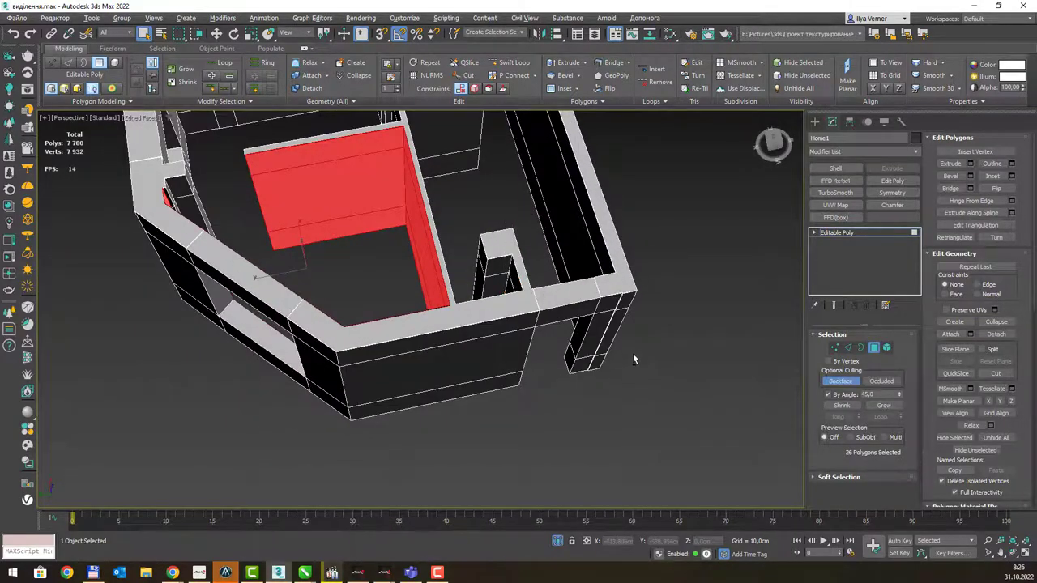
- Add the pillar beside the window, bringing the selection to 34 polygons
{"action": "mouse_move", "coordinate": [633, 354]}
{"action": "middle_mouse_down", "text": "alt"}
{"action": "mouse_move", "coordinate": [693, 391]}
{"action": "mouse_move", "coordinate": [710, 341]}
{"action": "mouse_move", "coordinate": [370, 305]}
{"action": "mouse_move", "coordinate": [537, 300]}
{"action": "mouse_move", "coordinate": [431, 247]}
{"action": "middle_mouse_up", "text": "alt"}
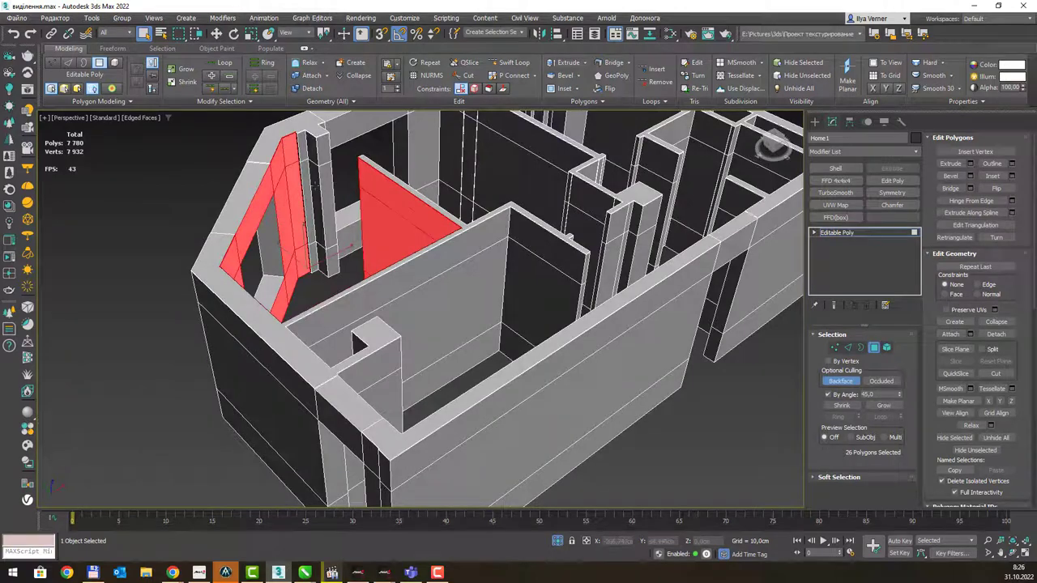
{"action": "middle_click_drag", "start_coordinate": [315, 180], "coordinate": [319, 182], "text": "alt"}
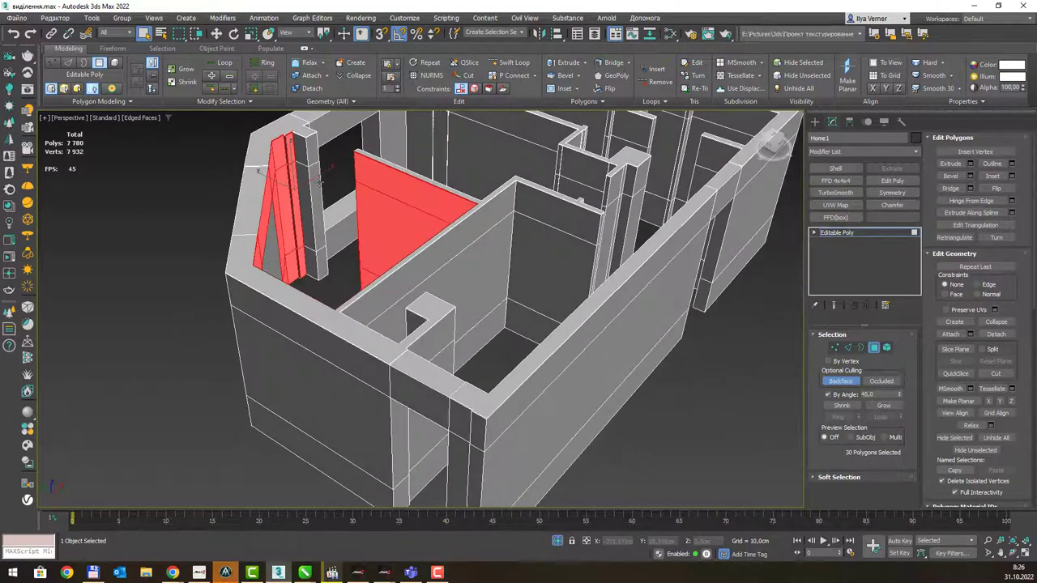
{"action": "left_click", "coordinate": [305, 183], "text": "ctrl"}
{"action": "mouse_move", "coordinate": [406, 182]}
{"action": "middle_mouse_down", "text": "alt"}
{"action": "mouse_move", "coordinate": [451, 202]}
{"action": "mouse_move", "coordinate": [537, 181]}
{"action": "mouse_move", "coordinate": [663, 181]}
{"action": "mouse_move", "coordinate": [362, 176]}
{"action": "middle_mouse_up", "text": "alt"}
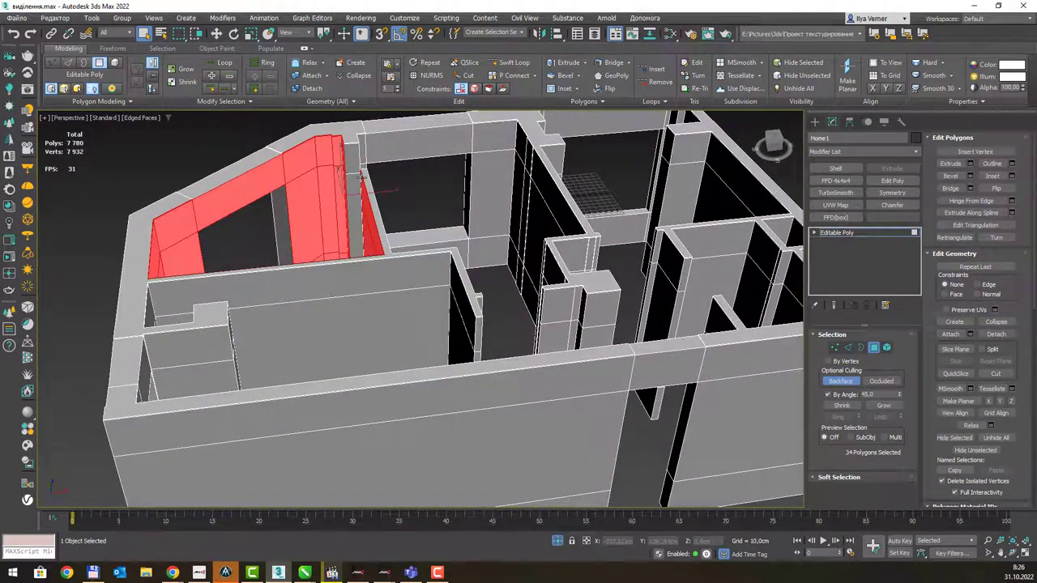
- Create a new Physical Material in the Slate editor and assign it to the selected faces
{"action": "key", "text": "m"}
{"action": "left_click_drag", "start_coordinate": [378, 482], "coordinate": [408, 254]}
{"action": "left_click_drag", "start_coordinate": [166, 332], "coordinate": [617, 347]}
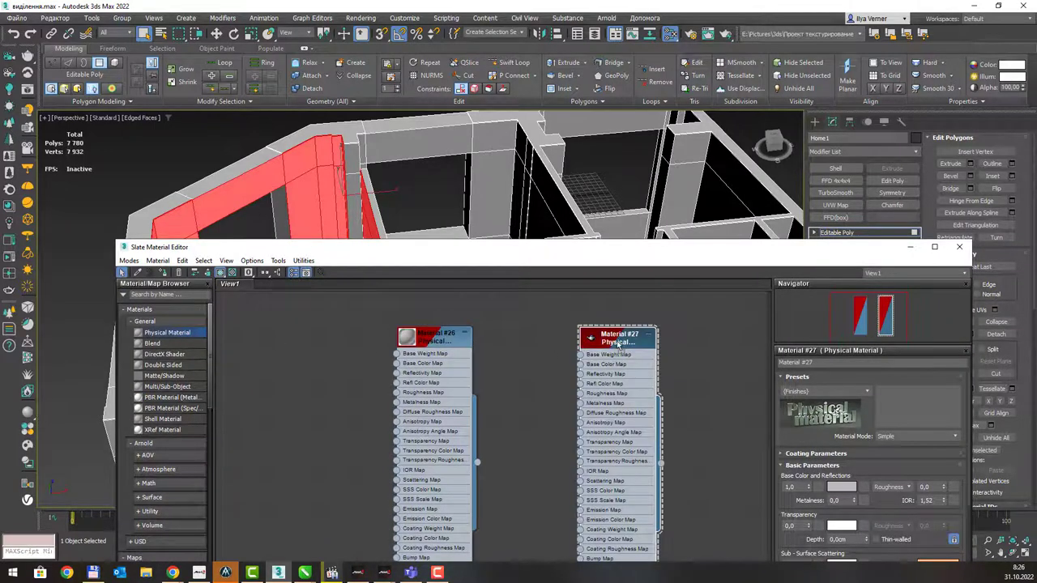
{"action": "right_click", "coordinate": [616, 337]}
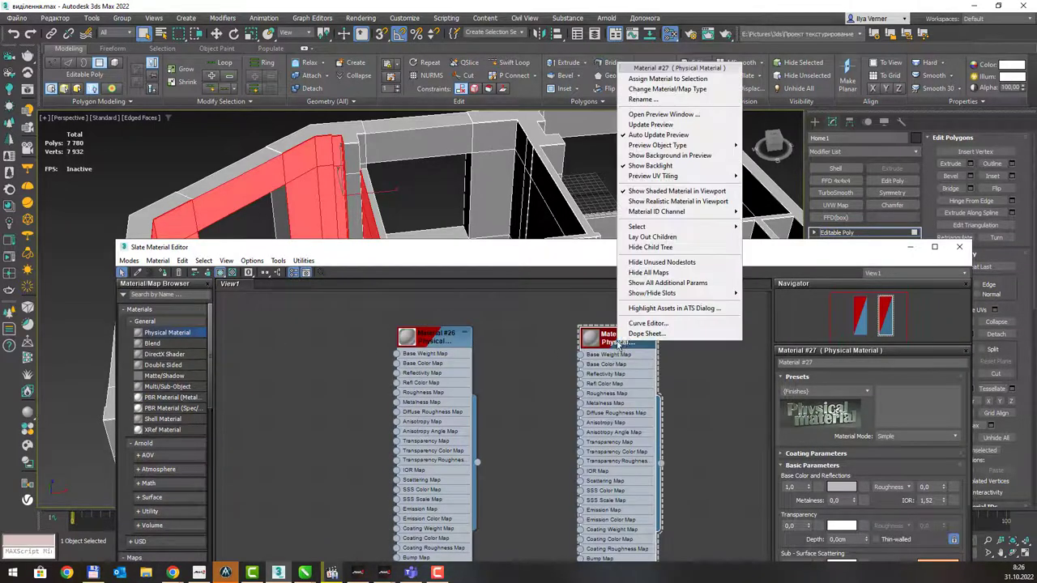
{"action": "left_click", "coordinate": [667, 79]}
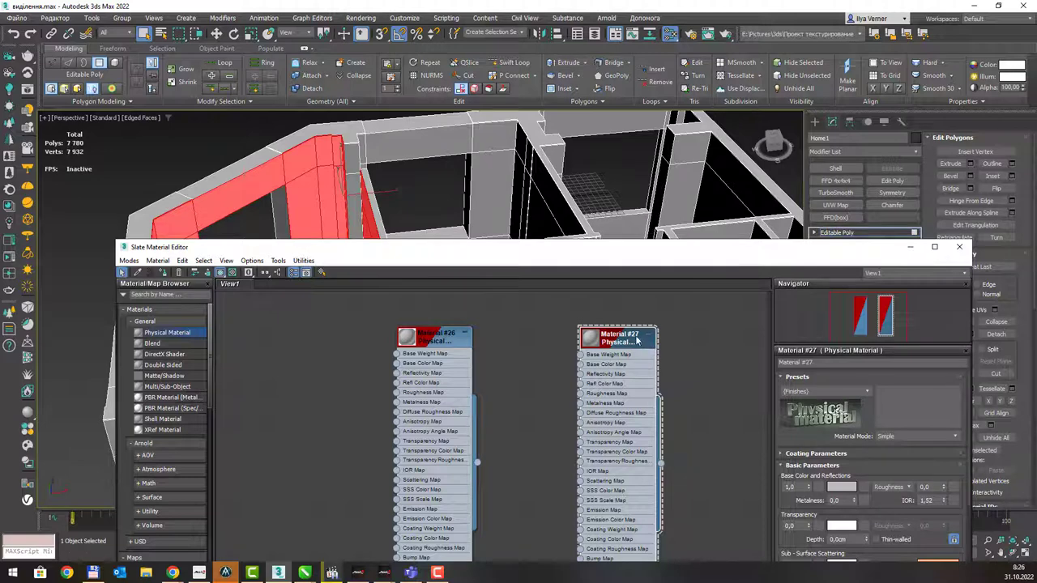
- Set the material's base colour to pink and deselect to view the magenta walls
{"action": "left_click", "coordinate": [845, 486]}
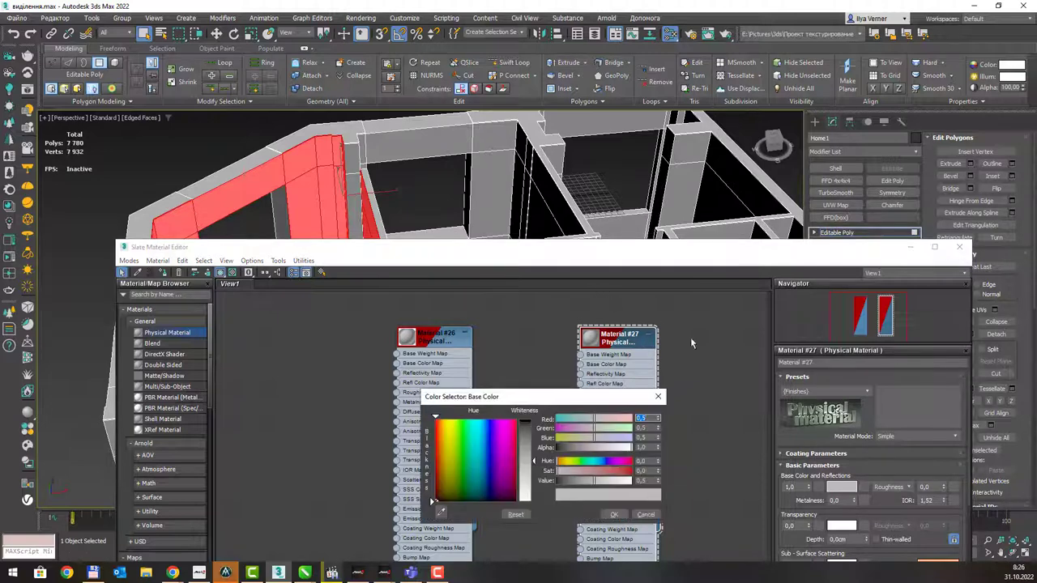
{"action": "left_click_drag", "start_coordinate": [506, 432], "coordinate": [508, 427]}
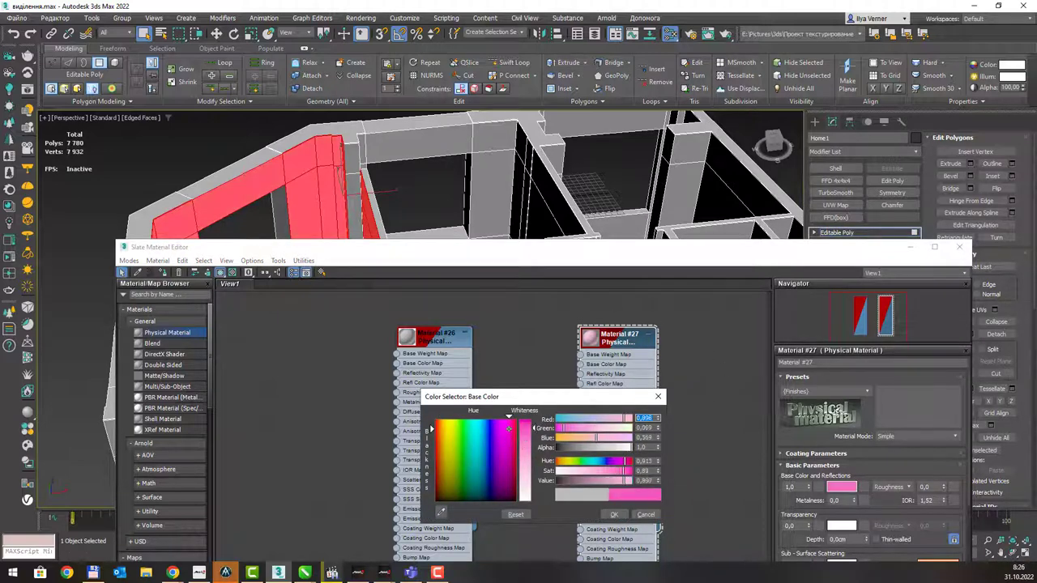
{"action": "left_click", "coordinate": [614, 516]}
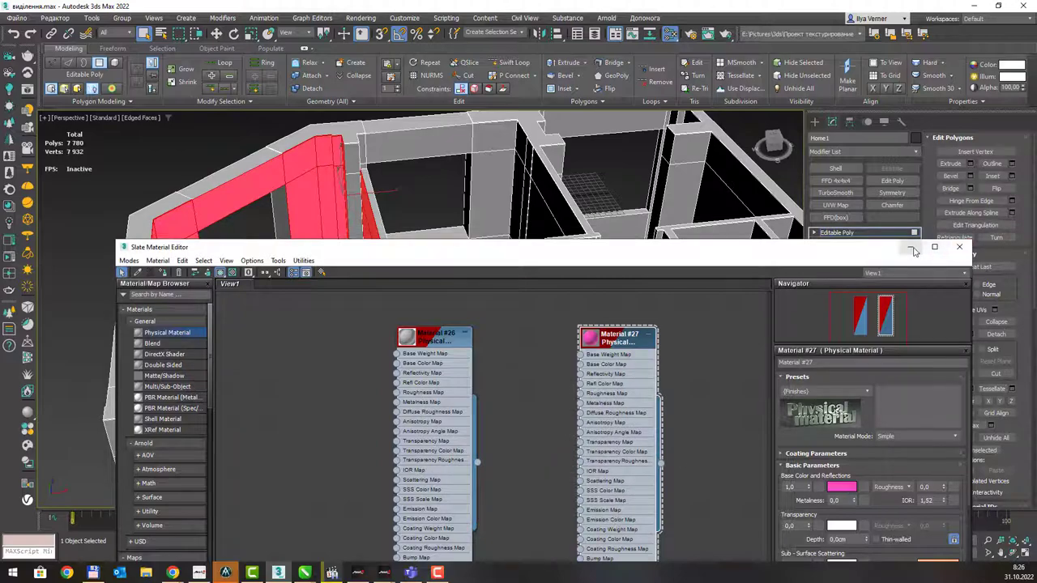
{"action": "left_click", "coordinate": [910, 246]}
{"action": "mouse_move", "coordinate": [429, 217]}
{"action": "middle_mouse_down", "text": "alt"}
{"action": "mouse_move", "coordinate": [476, 164]}
{"action": "mouse_move", "coordinate": [367, 157]}
{"action": "mouse_move", "coordinate": [402, 169]}
{"action": "middle_mouse_up", "text": "alt"}
{"action": "left_click", "coordinate": [476, 165]}
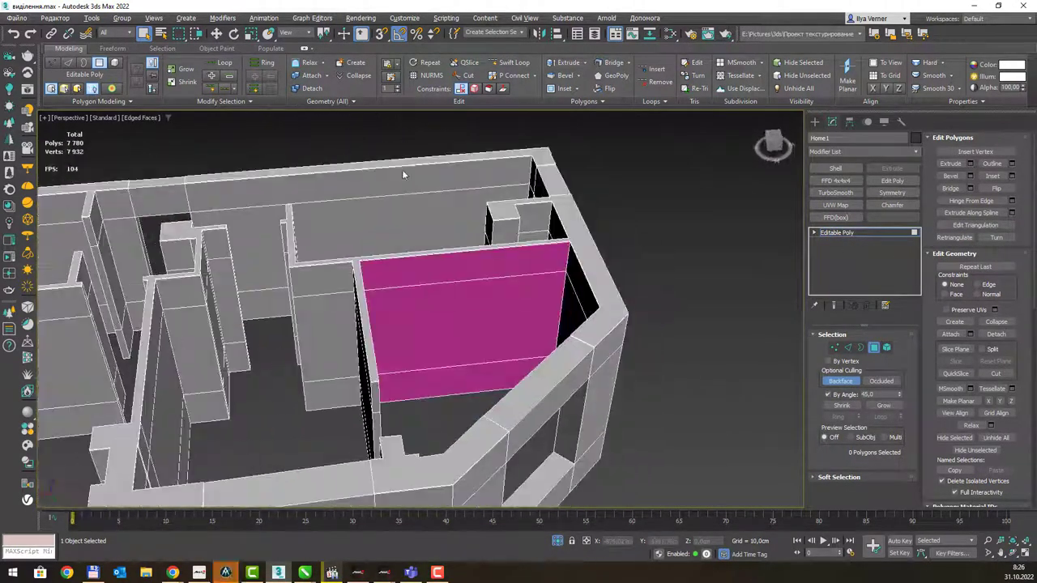
- Select the neighbouring room's back wall faces and add adjacent wall faces
{"action": "middle_click_drag", "start_coordinate": [382, 206], "coordinate": [424, 285], "text": "alt"}
{"action": "left_click", "coordinate": [424, 289]}
{"action": "mouse_move", "coordinate": [416, 250]}
{"action": "middle_mouse_down", "text": "alt"}
{"action": "mouse_move", "coordinate": [389, 261]}
{"action": "mouse_move", "coordinate": [327, 235]}
{"action": "mouse_move", "coordinate": [524, 235]}
{"action": "mouse_move", "coordinate": [480, 246]}
{"action": "middle_mouse_up", "text": "alt"}
{"action": "left_click", "coordinate": [369, 233], "text": "ctrl"}
{"action": "left_click", "coordinate": [327, 235], "text": "ctrl"}
{"action": "left_click", "coordinate": [368, 227], "text": "ctrl"}
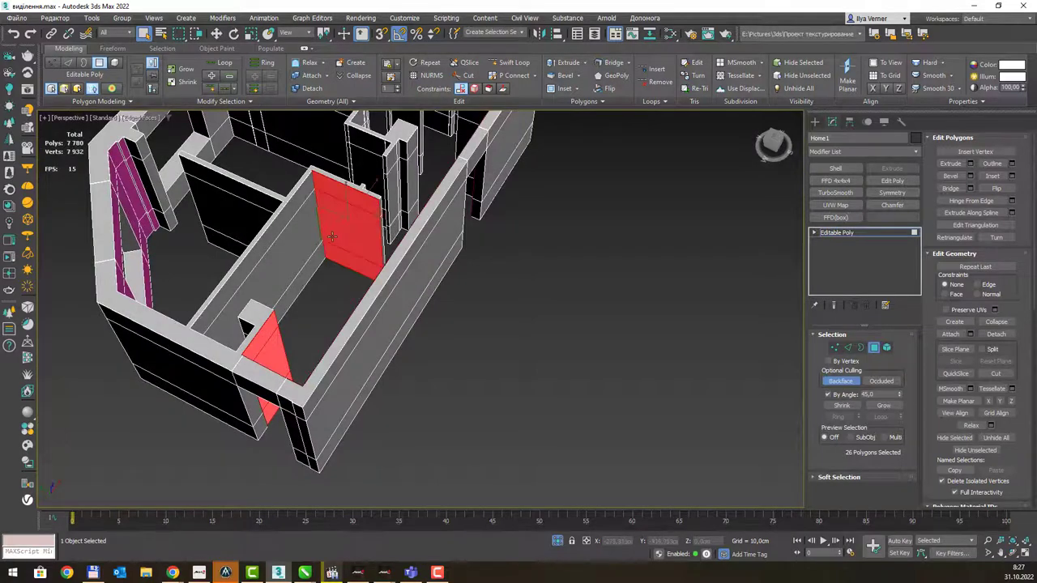
{"action": "left_click", "coordinate": [307, 238], "text": "ctrl"}
- Add three wall columns, reaching 42 selected polygons
{"action": "middle_click_drag", "start_coordinate": [379, 229], "coordinate": [220, 215], "text": "alt"}
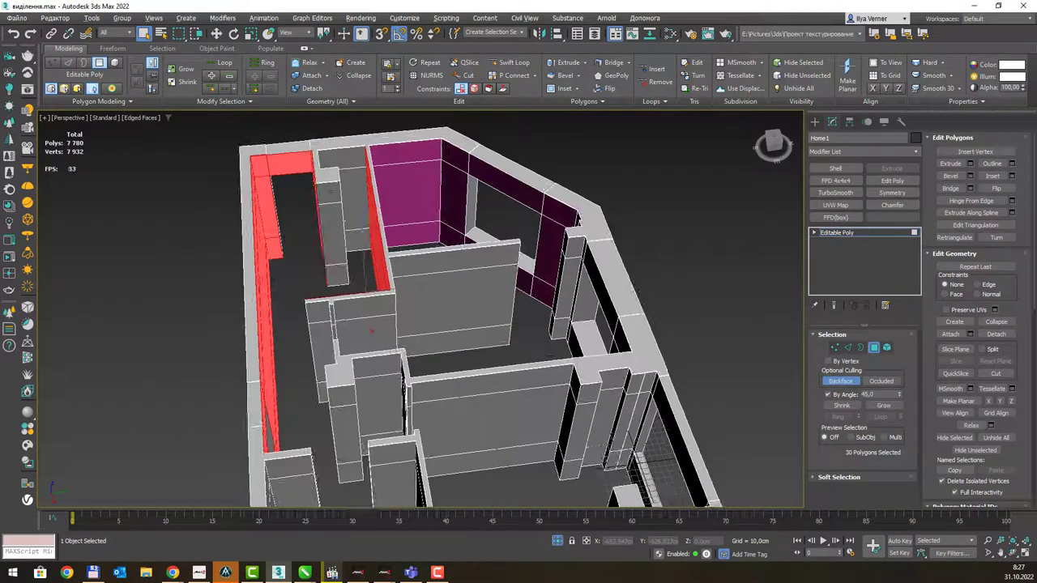
{"action": "left_click", "coordinate": [348, 175], "text": "ctrl"}
{"action": "mouse_move", "coordinate": [348, 175]}
{"action": "middle_mouse_down", "text": "alt"}
{"action": "mouse_move", "coordinate": [416, 225]}
{"action": "mouse_move", "coordinate": [366, 193]}
{"action": "mouse_move", "coordinate": [385, 335]}
{"action": "mouse_move", "coordinate": [455, 293]}
{"action": "mouse_move", "coordinate": [548, 289]}
{"action": "mouse_move", "coordinate": [613, 265]}
{"action": "middle_mouse_up", "text": "alt"}
{"action": "left_click", "coordinate": [414, 226], "text": "ctrl"}
{"action": "left_click", "coordinate": [397, 318], "text": "ctrl"}
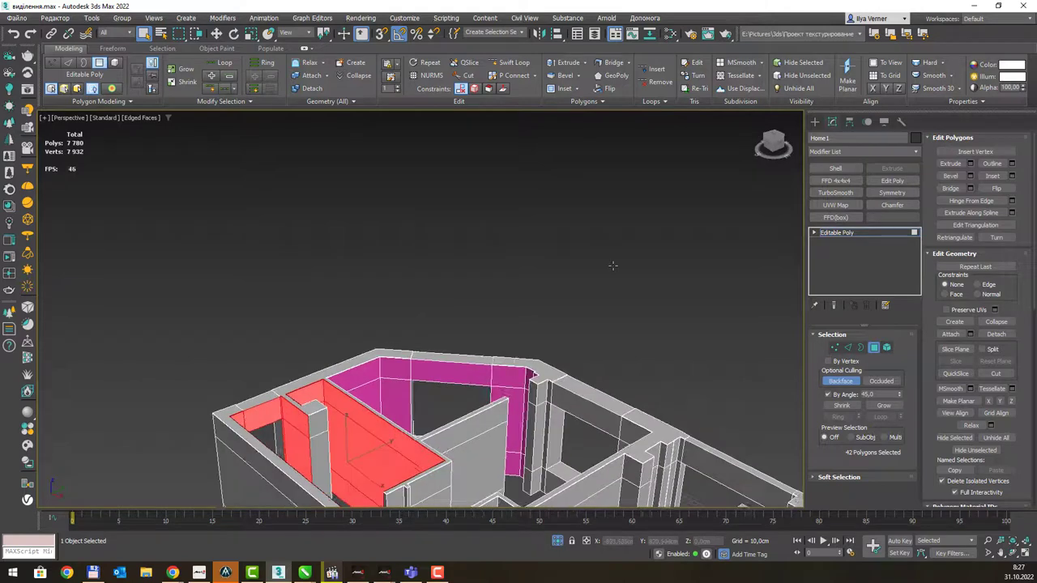
- Assign a new Physical Material to the selected room faces with a pale yellow-green base colour
{"action": "key", "text": "m"}
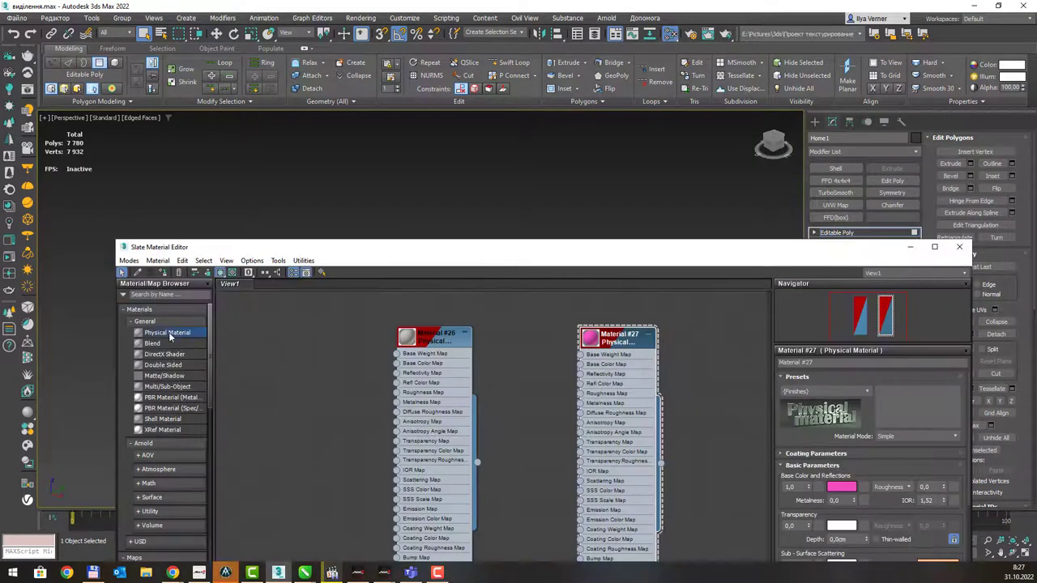
{"action": "left_click_drag", "start_coordinate": [167, 333], "coordinate": [287, 350]}
{"action": "right_click", "coordinate": [287, 350]}
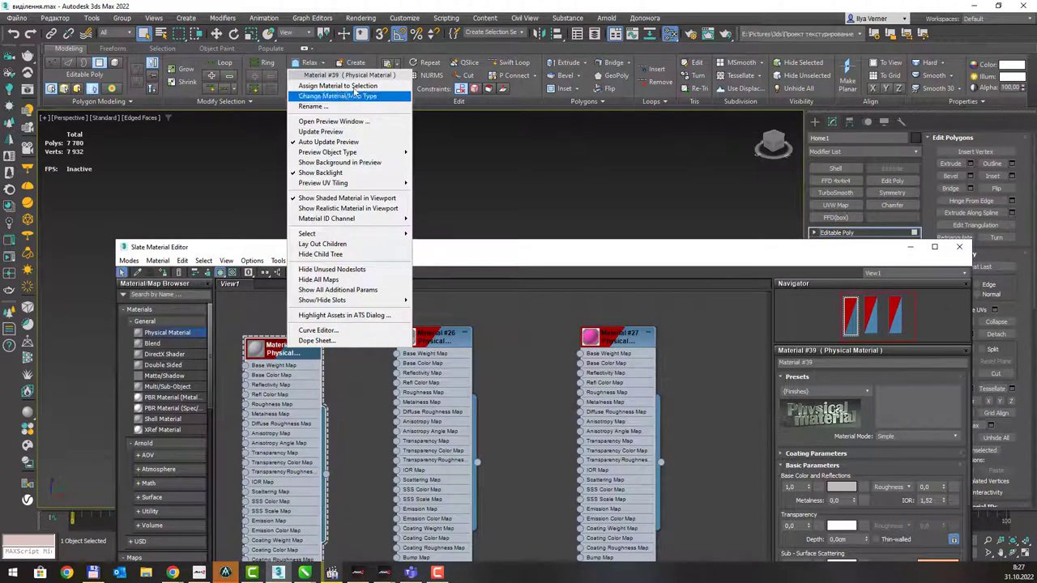
{"action": "left_click", "coordinate": [332, 84]}
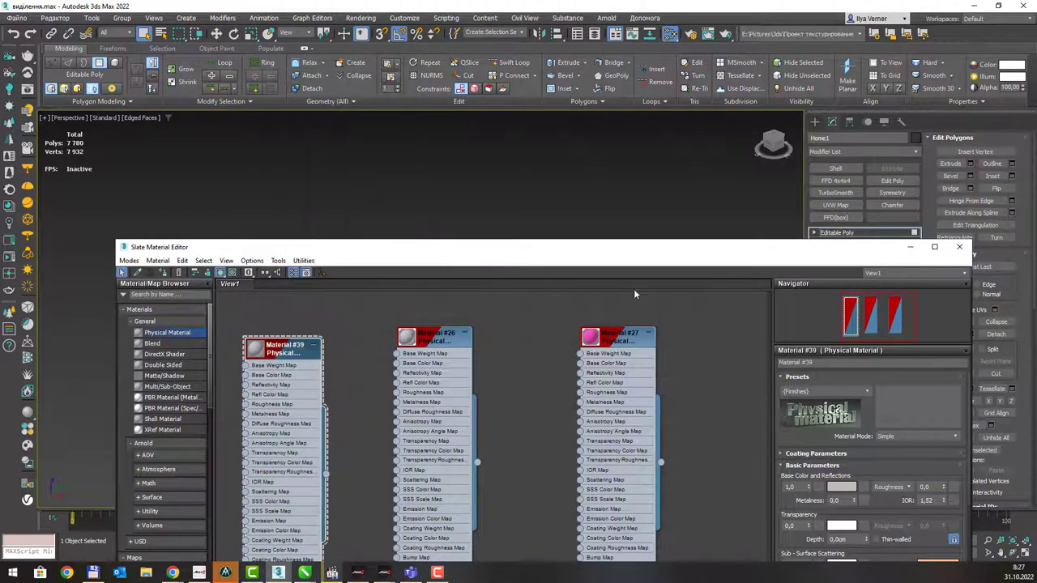
{"action": "left_click", "coordinate": [842, 487]}
{"action": "left_click_drag", "start_coordinate": [487, 465], "coordinate": [454, 420]}
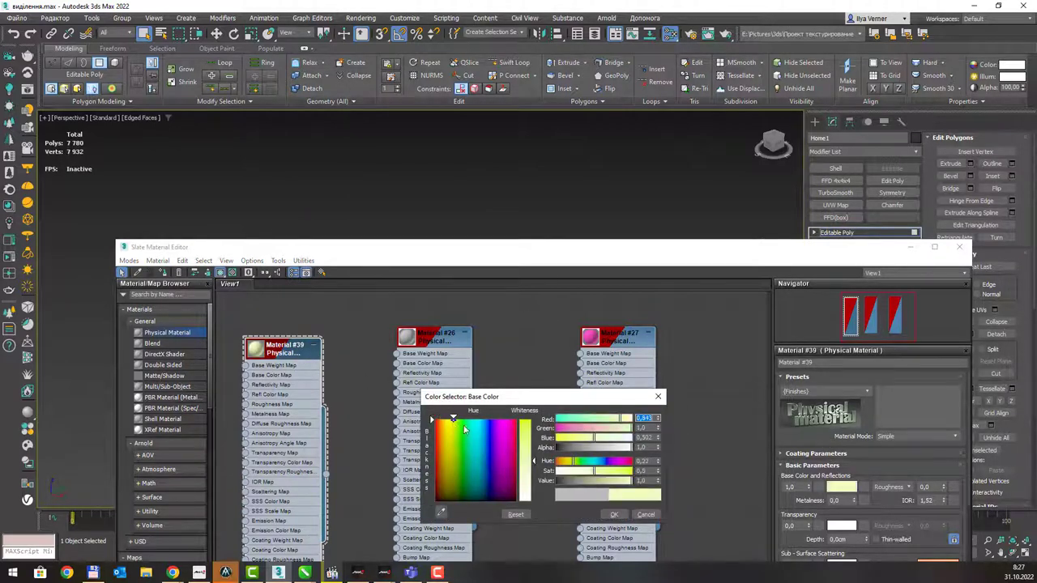
- Confirm the yellow-green colour, close the material editor and deselect the faces
{"action": "left_click", "coordinate": [618, 514]}
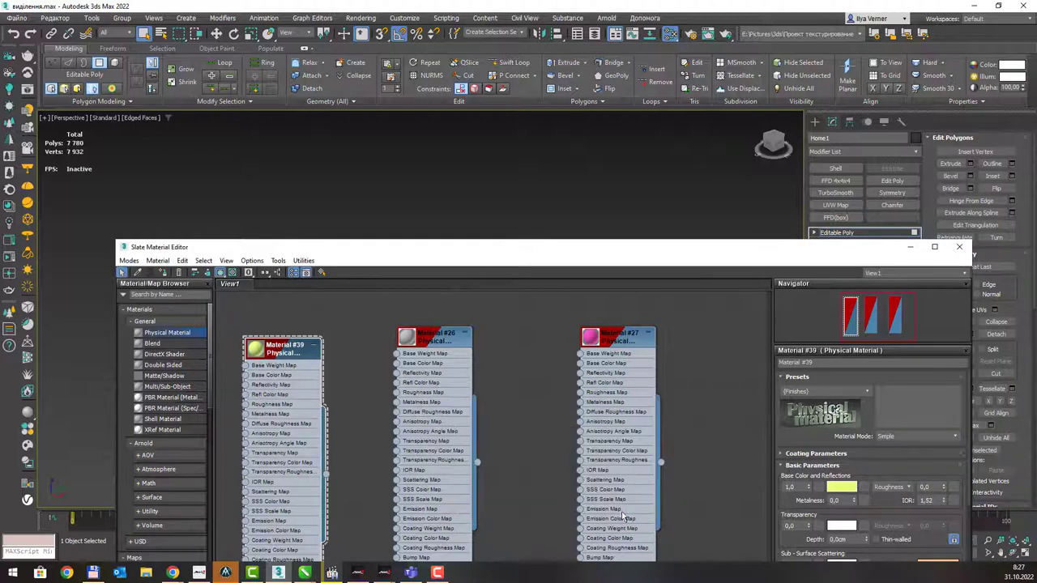
{"action": "left_click", "coordinate": [959, 247]}
{"action": "left_click", "coordinate": [535, 247]}
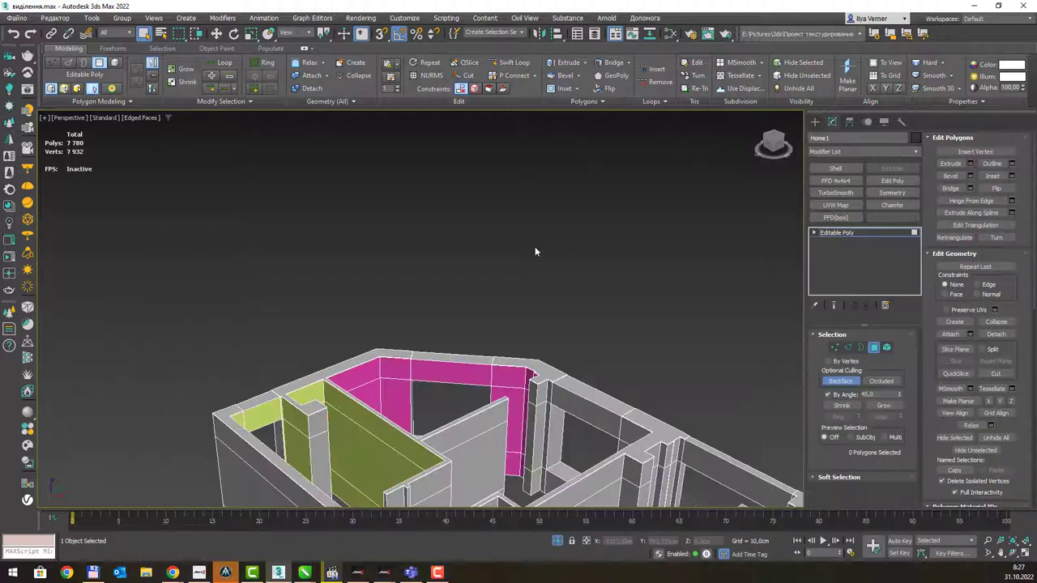
{"action": "mouse_move", "coordinate": [566, 302]}
{"action": "middle_mouse_down", "text": "alt"}
{"action": "mouse_move", "coordinate": [475, 300]}
{"action": "mouse_move", "coordinate": [489, 359]}
{"action": "mouse_move", "coordinate": [486, 300]}
{"action": "mouse_move", "coordinate": [598, 308]}
{"action": "middle_mouse_up", "text": "alt"}
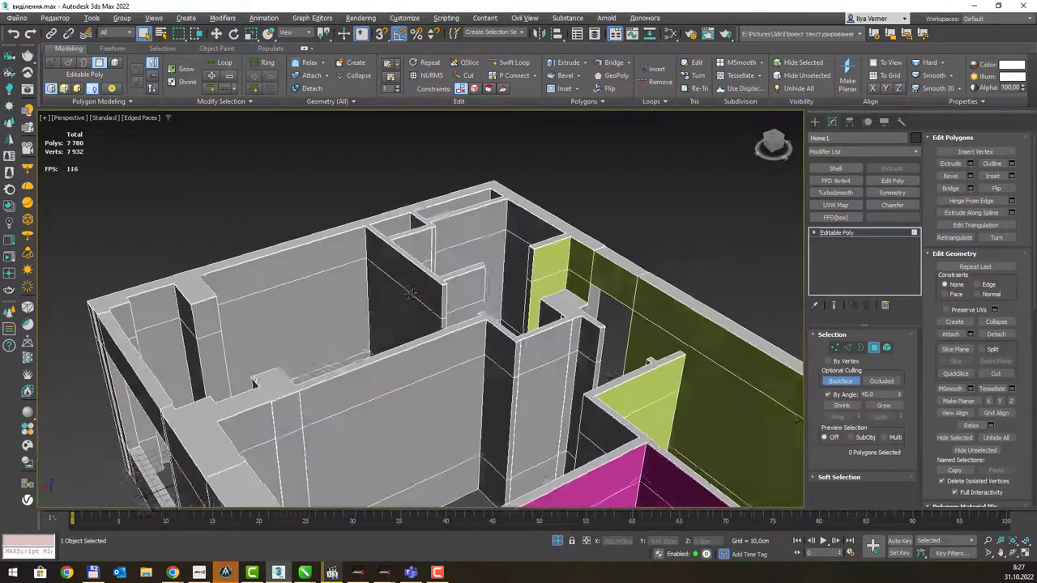
- Zoom and orbit around the house to inspect the yellow-green and pink walls
{"action": "scroll", "coordinate": [486, 304], "scroll_direction": "up", "scroll_amount": 2}
{"action": "scroll", "coordinate": [424, 301], "scroll_direction": "up", "scroll_amount": 2}
{"action": "scroll", "coordinate": [438, 292], "scroll_direction": "up", "scroll_amount": 2}
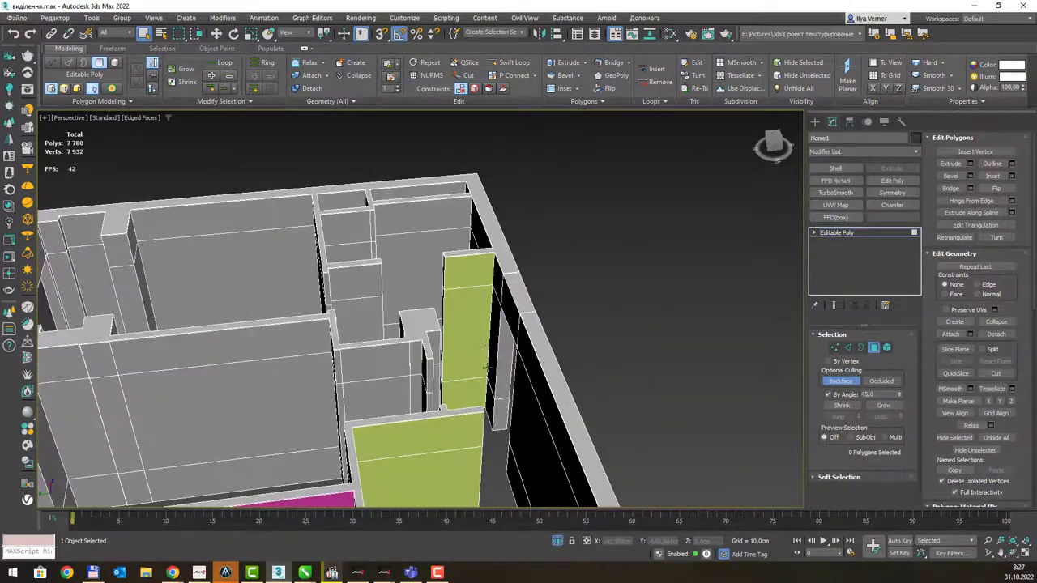
{"action": "scroll", "coordinate": [476, 255], "scroll_direction": "up", "scroll_amount": 2}
{"action": "middle_click_drag", "start_coordinate": [476, 255], "coordinate": [477, 249]}
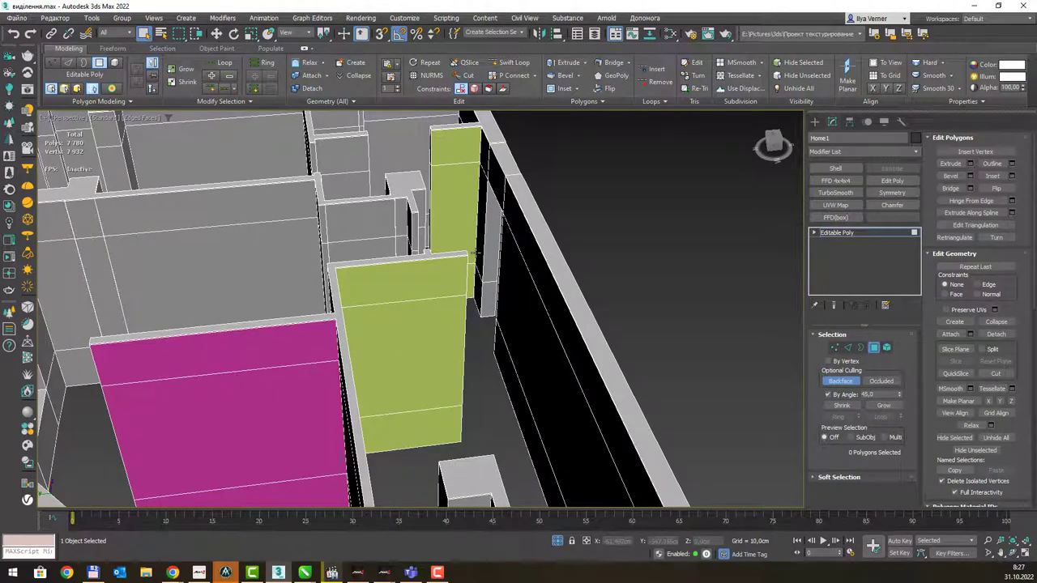
{"action": "scroll", "coordinate": [543, 274], "scroll_direction": "down", "scroll_amount": 3}
{"action": "middle_click_drag", "start_coordinate": [543, 274], "coordinate": [421, 322], "text": "alt"}
{"action": "scroll", "coordinate": [421, 324], "scroll_direction": "up", "scroll_amount": 1}
{"action": "scroll", "coordinate": [502, 243], "scroll_direction": "up", "scroll_amount": 1}
{"action": "scroll", "coordinate": [511, 296], "scroll_direction": "up", "scroll_amount": 1}
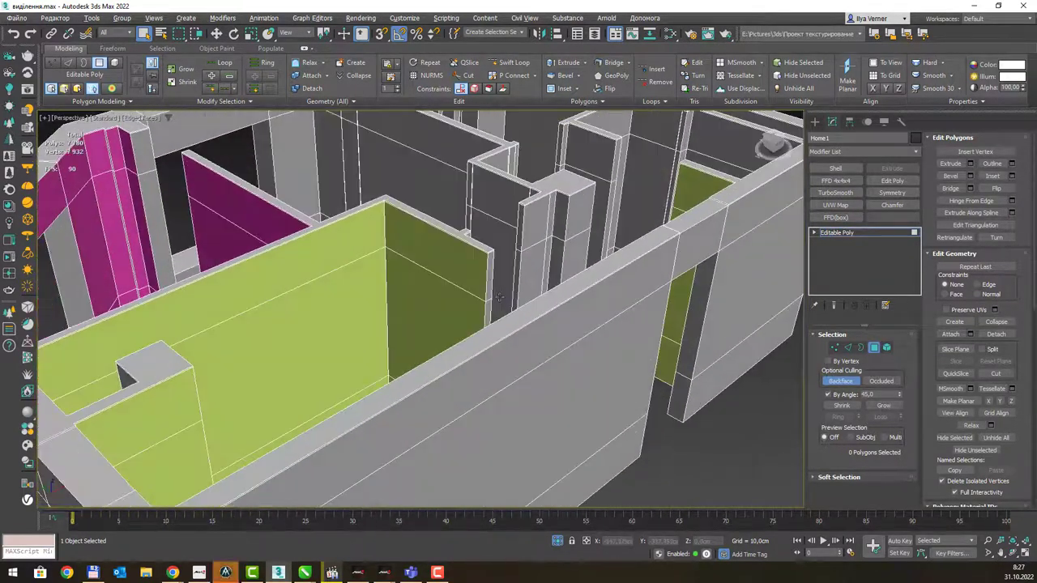
{"action": "scroll", "coordinate": [503, 298], "scroll_direction": "up", "scroll_amount": 2}
{"action": "scroll", "coordinate": [503, 298], "scroll_direction": "down", "scroll_amount": 4}
{"action": "scroll", "coordinate": [519, 298], "scroll_direction": "up", "scroll_amount": 4}
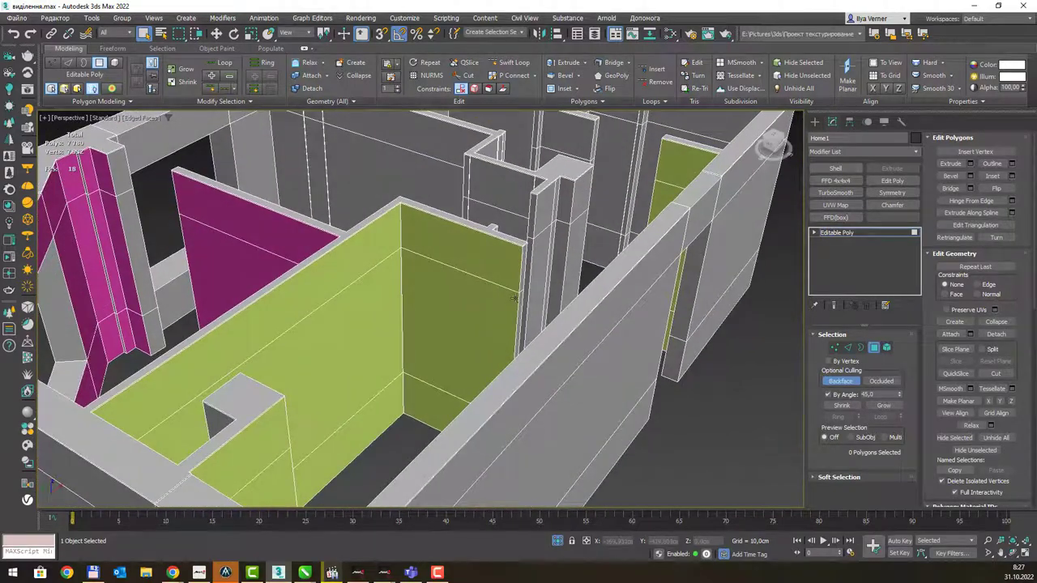
{"action": "scroll", "coordinate": [516, 296], "scroll_direction": "down", "scroll_amount": 3}
{"action": "scroll", "coordinate": [517, 296], "scroll_direction": "down", "scroll_amount": 2}
{"action": "mouse_move", "coordinate": [516, 296]}
{"action": "middle_mouse_down", "text": "alt"}
{"action": "mouse_move", "coordinate": [443, 287]}
{"action": "mouse_move", "coordinate": [540, 285]}
{"action": "middle_mouse_up", "text": "alt"}
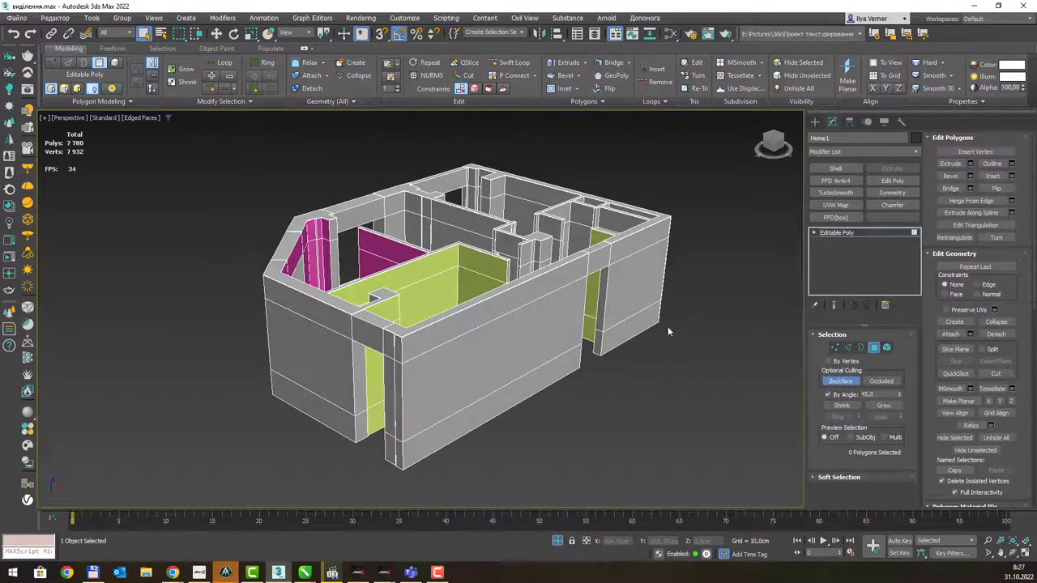
- Select the front and left-front wall polygons plus the corner column panels
{"action": "left_click", "coordinate": [517, 345]}
{"action": "middle_click_drag", "start_coordinate": [469, 320], "coordinate": [494, 317], "text": "alt"}
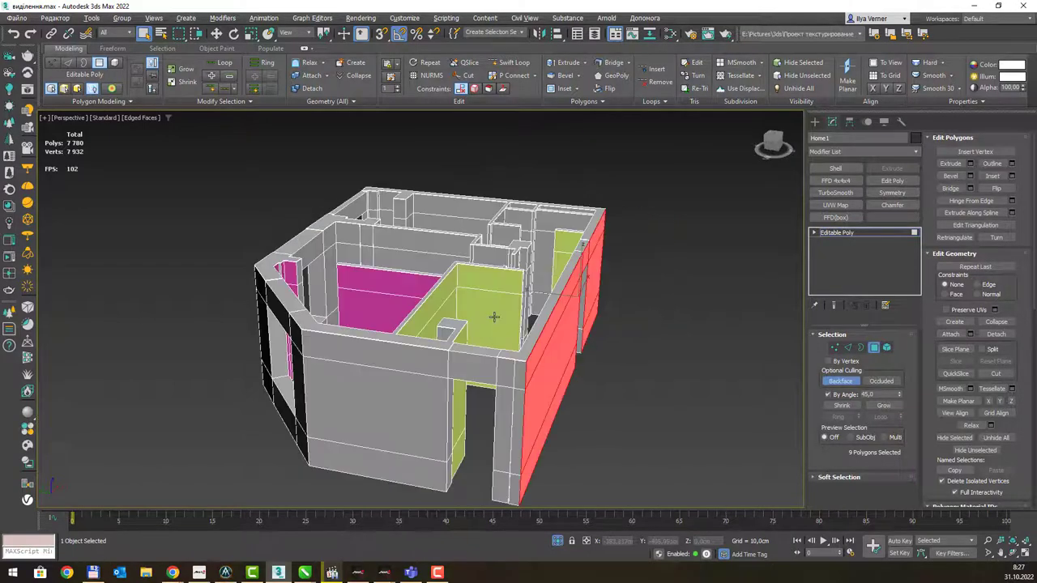
{"action": "left_click", "coordinate": [395, 408], "text": "ctrl"}
{"action": "mouse_move", "coordinate": [391, 354]}
{"action": "middle_mouse_down", "text": "alt"}
{"action": "mouse_move", "coordinate": [411, 374]}
{"action": "mouse_move", "coordinate": [347, 347]}
{"action": "mouse_move", "coordinate": [318, 354]}
{"action": "mouse_move", "coordinate": [387, 351]}
{"action": "middle_mouse_up", "text": "alt"}
{"action": "left_click", "coordinate": [317, 354], "text": "ctrl"}
{"action": "left_click", "coordinate": [405, 398], "text": "ctrl"}
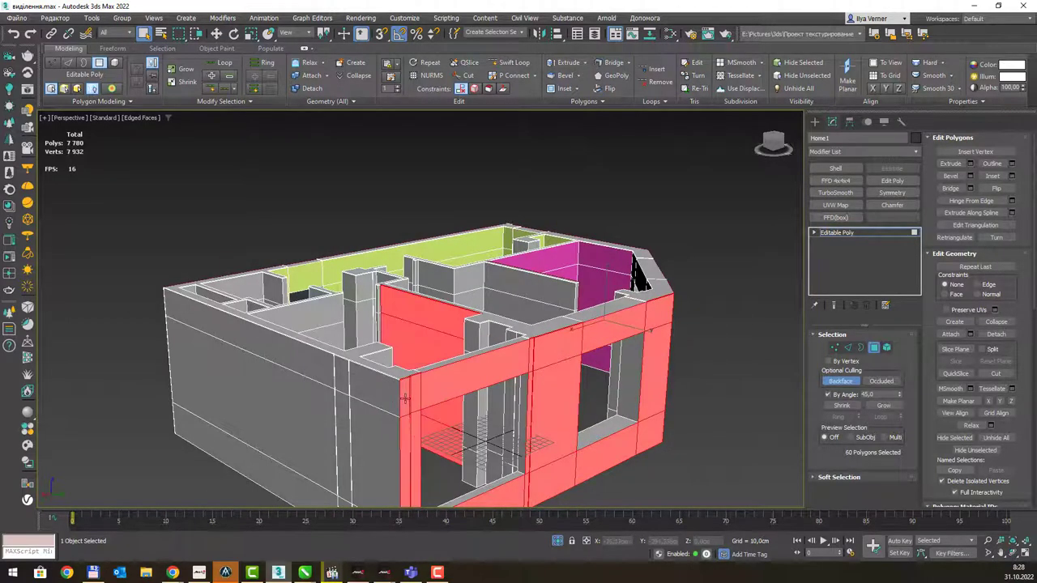
{"action": "left_click", "coordinate": [374, 392], "text": "ctrl"}
- Add the left outer wall and corner column, undoing the extra wall strip
{"action": "left_click", "coordinate": [301, 365], "text": "ctrl"}
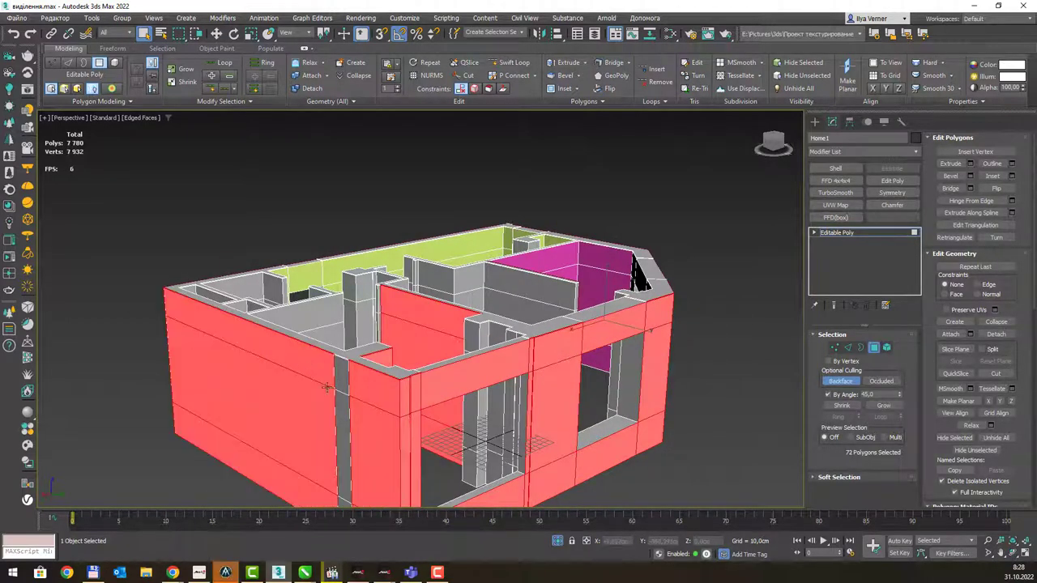
{"action": "left_click", "coordinate": [336, 381], "text": "ctrl"}
{"action": "mouse_move", "coordinate": [336, 381]}
{"action": "middle_mouse_down", "text": "alt"}
{"action": "mouse_move", "coordinate": [324, 359]}
{"action": "mouse_move", "coordinate": [413, 328]}
{"action": "mouse_move", "coordinate": [366, 393]}
{"action": "middle_mouse_up", "text": "alt"}
{"action": "scroll", "coordinate": [366, 393], "scroll_direction": "down", "scroll_amount": 3}
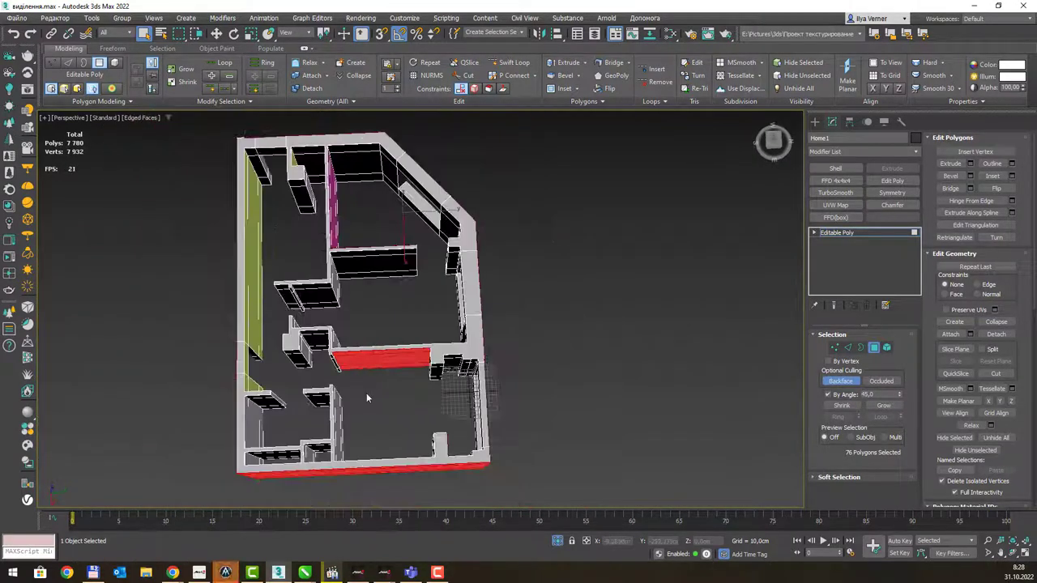
{"action": "scroll", "coordinate": [366, 392], "scroll_direction": "down", "scroll_amount": 2}
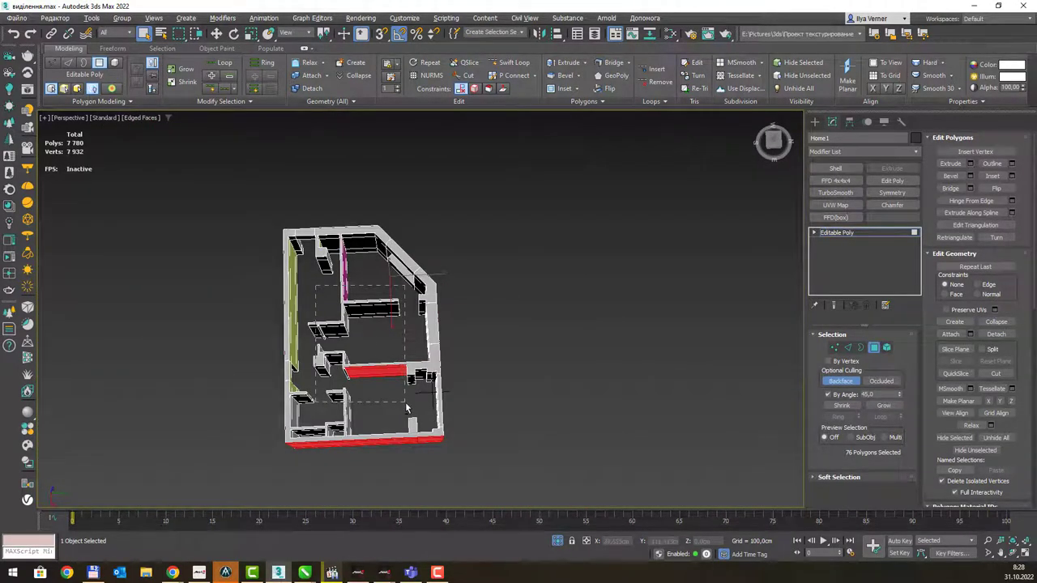
{"action": "key", "text": "ctrl+z"}
{"action": "middle_click_drag", "start_coordinate": [449, 365], "coordinate": [309, 325], "text": "alt"}
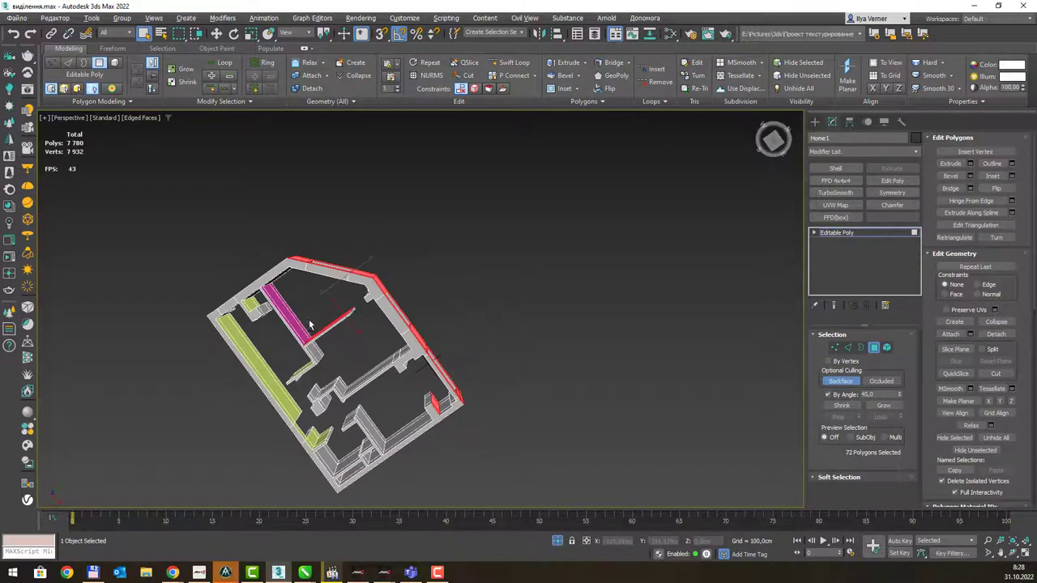
{"action": "middle_click_drag", "start_coordinate": [365, 376], "coordinate": [456, 333], "text": "alt"}
{"action": "mouse_move", "coordinate": [489, 311]}
{"action": "middle_mouse_down", "text": "alt"}
{"action": "mouse_move", "coordinate": [616, 308]}
{"action": "mouse_move", "coordinate": [630, 283]}
{"action": "middle_mouse_up", "text": "alt"}
- Create a new Physical Material with a Tiles map wired into its base colour
{"action": "key", "text": "m"}
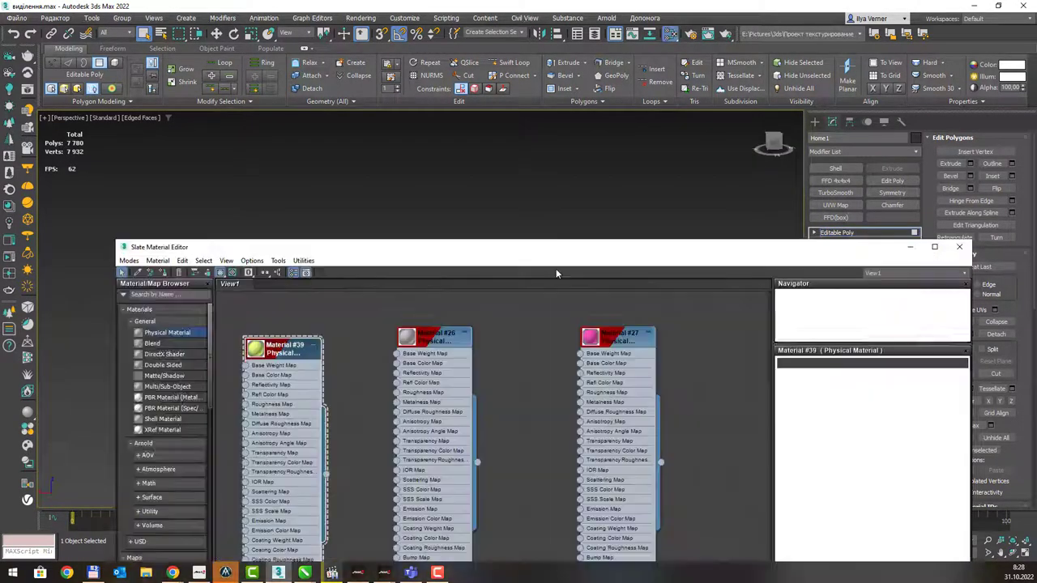
{"action": "middle_click_drag", "start_coordinate": [339, 356], "coordinate": [593, 352]}
{"action": "left_click_drag", "start_coordinate": [192, 339], "coordinate": [383, 327]}
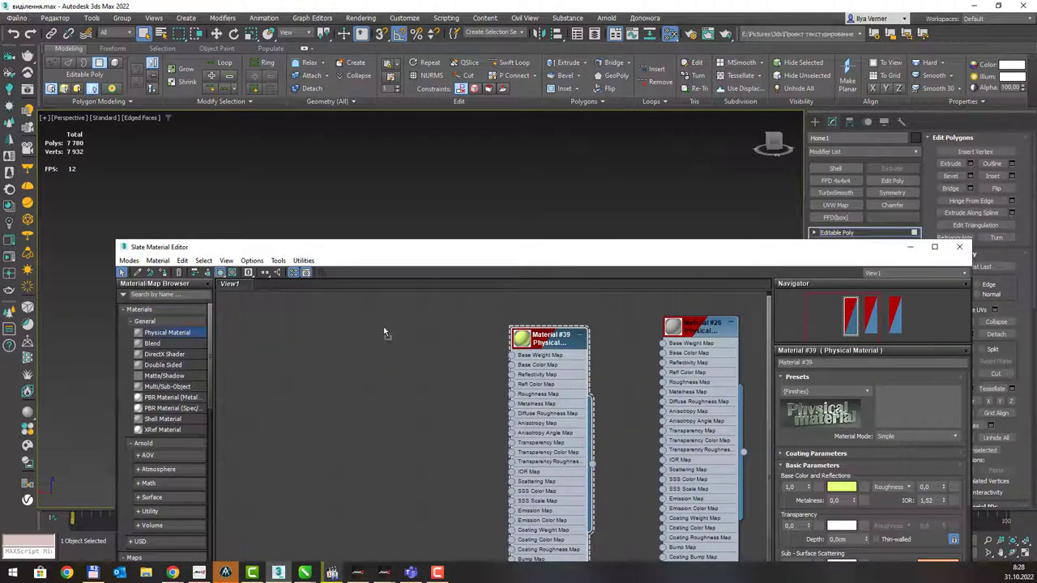
{"action": "right_click", "coordinate": [251, 326]}
{"action": "mouse_move", "coordinate": [279, 346]}
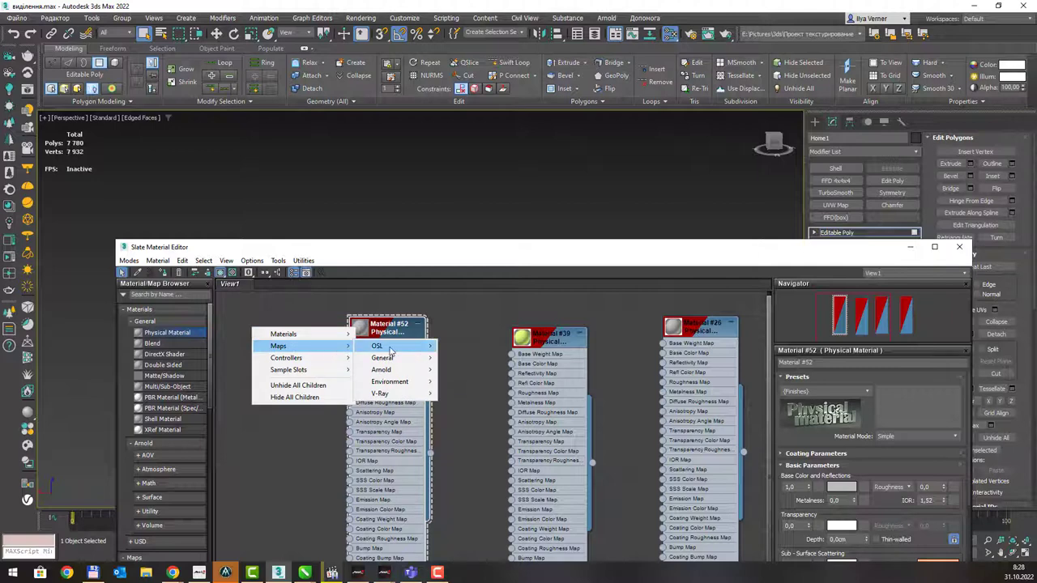
{"action": "mouse_move", "coordinate": [389, 357]}
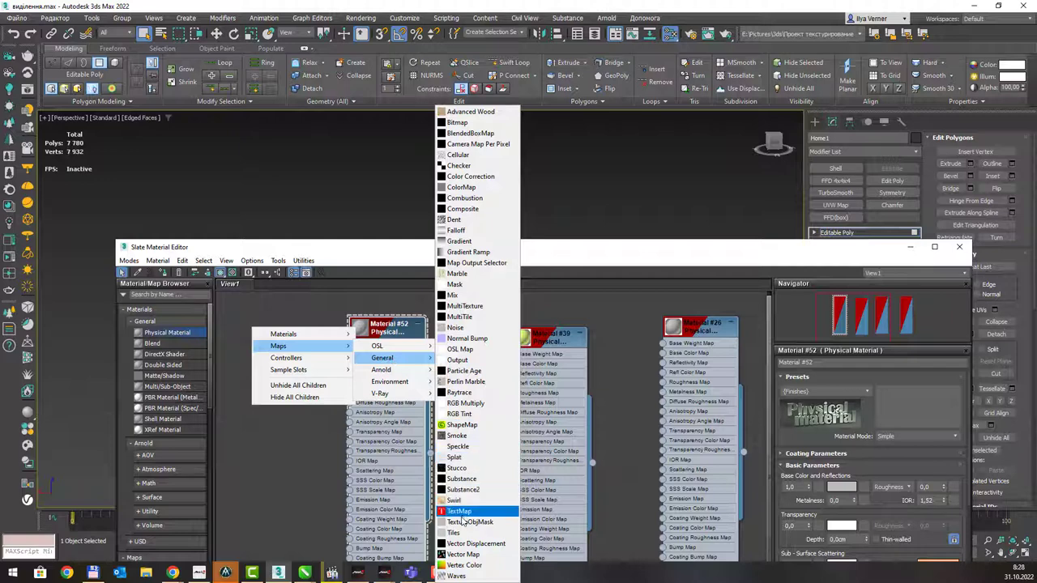
{"action": "left_click", "coordinate": [313, 401]}
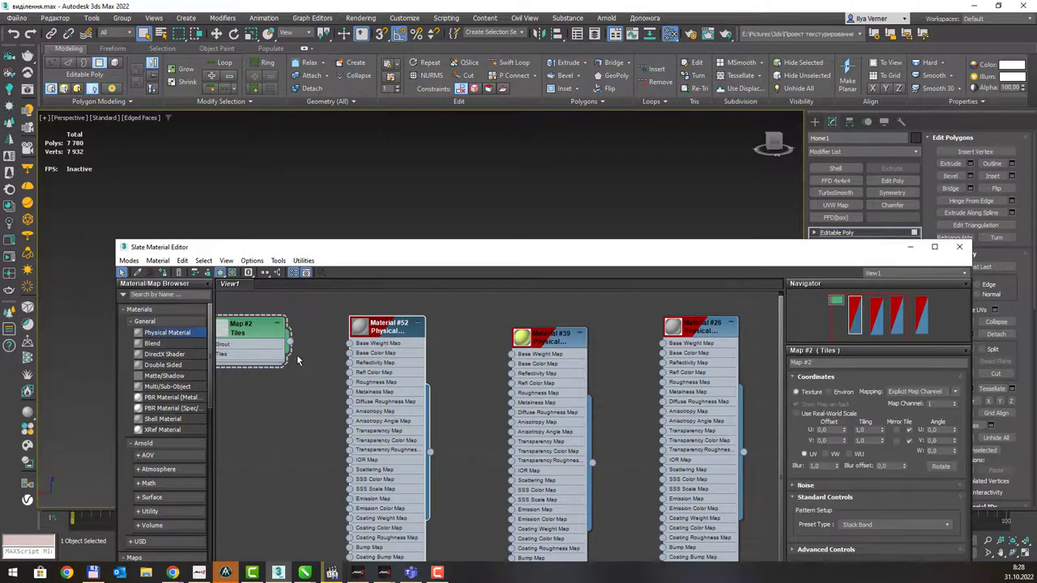
{"action": "left_click_drag", "start_coordinate": [290, 343], "coordinate": [351, 353]}
- Assign Material #52 to the selected outer walls, minimize the editor and clear the selection
{"action": "right_click", "coordinate": [391, 331]}
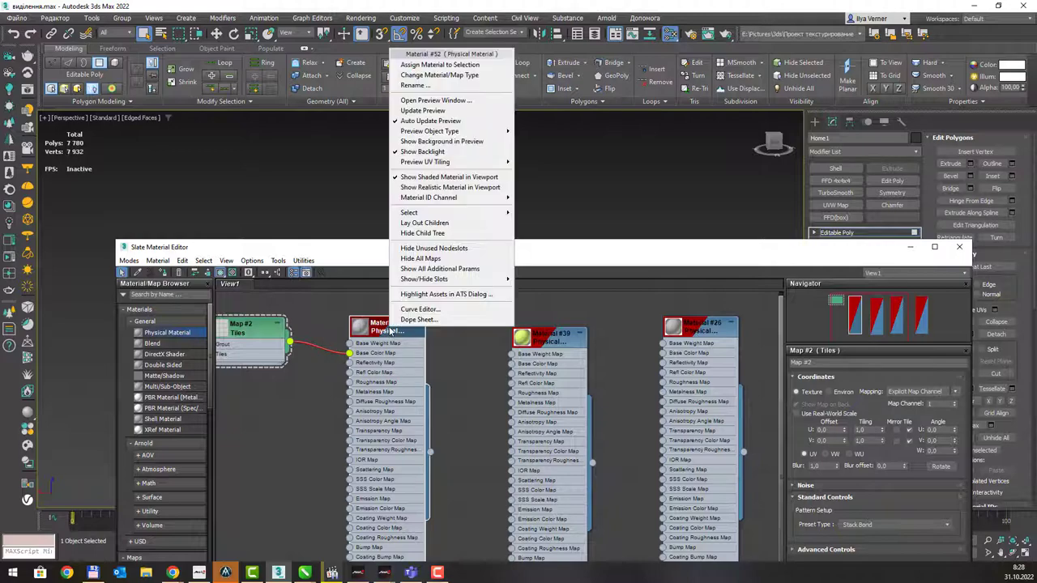
{"action": "left_click", "coordinate": [474, 74]}
{"action": "left_click_drag", "start_coordinate": [723, 249], "coordinate": [698, 368]}
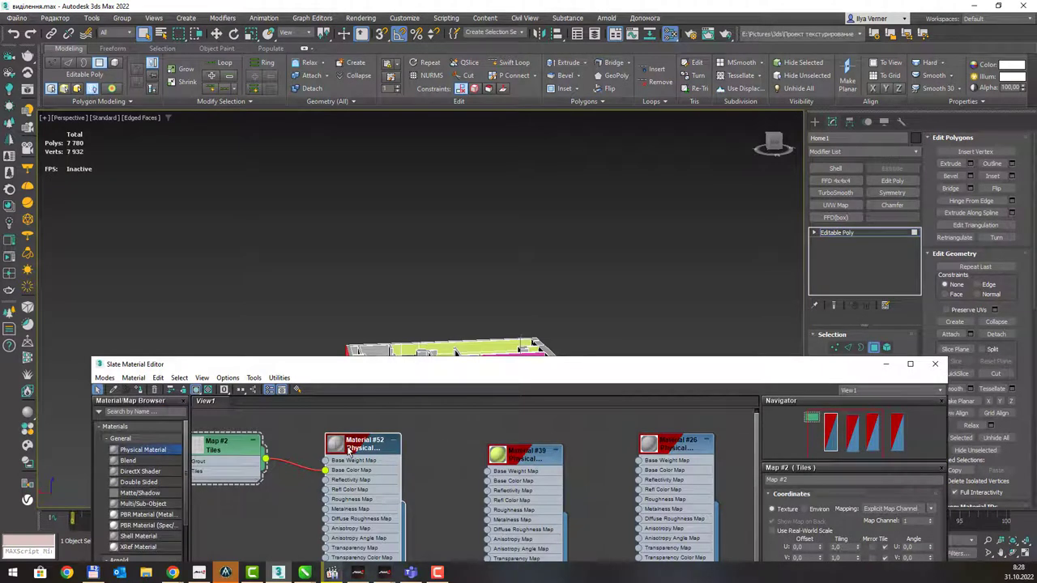
{"action": "left_click", "coordinate": [363, 444]}
{"action": "right_click", "coordinate": [359, 443]}
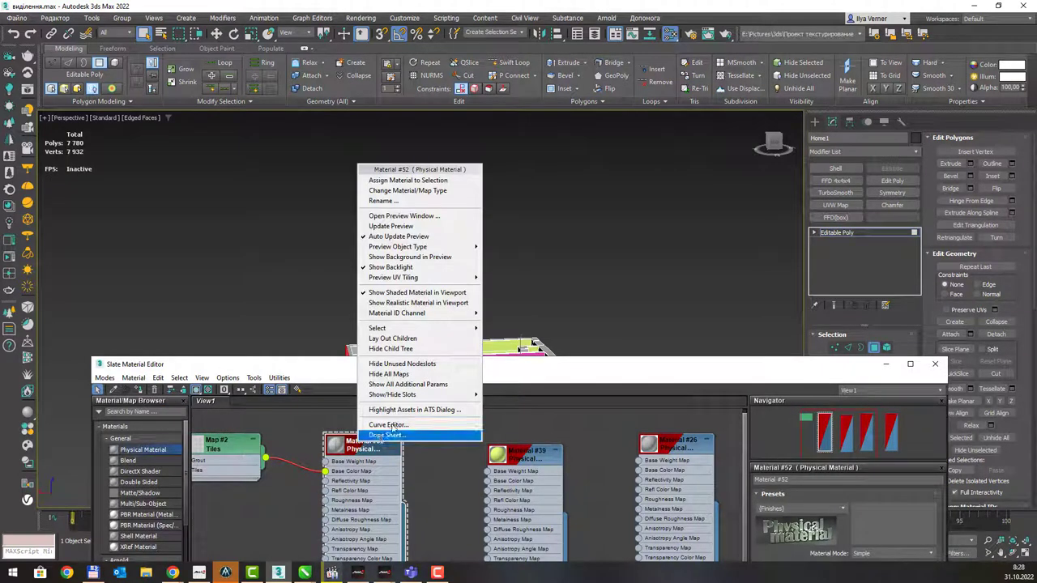
{"action": "left_click", "coordinate": [432, 179]}
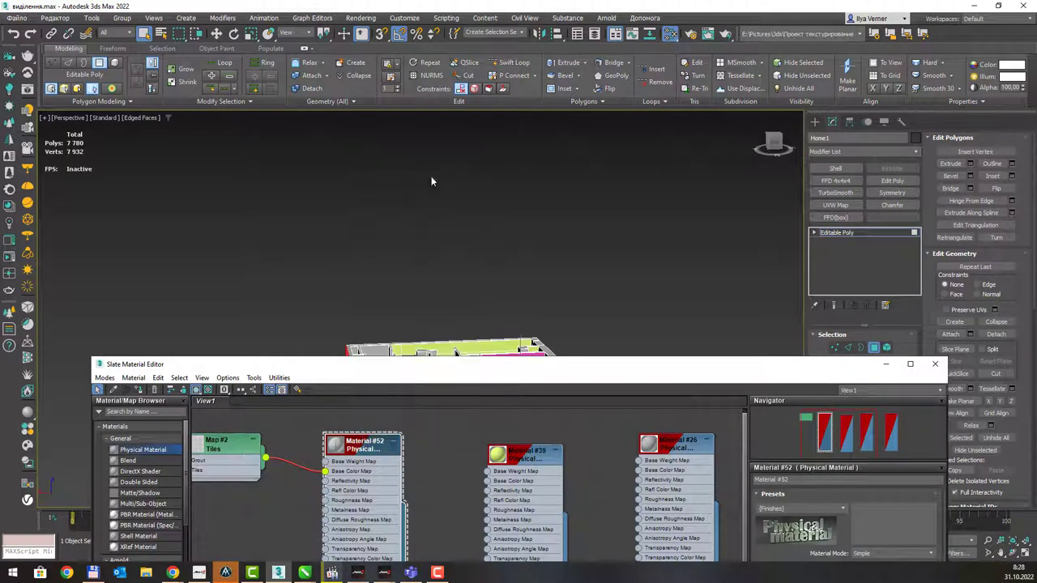
{"action": "left_click", "coordinate": [887, 365]}
{"action": "left_click", "coordinate": [638, 357]}
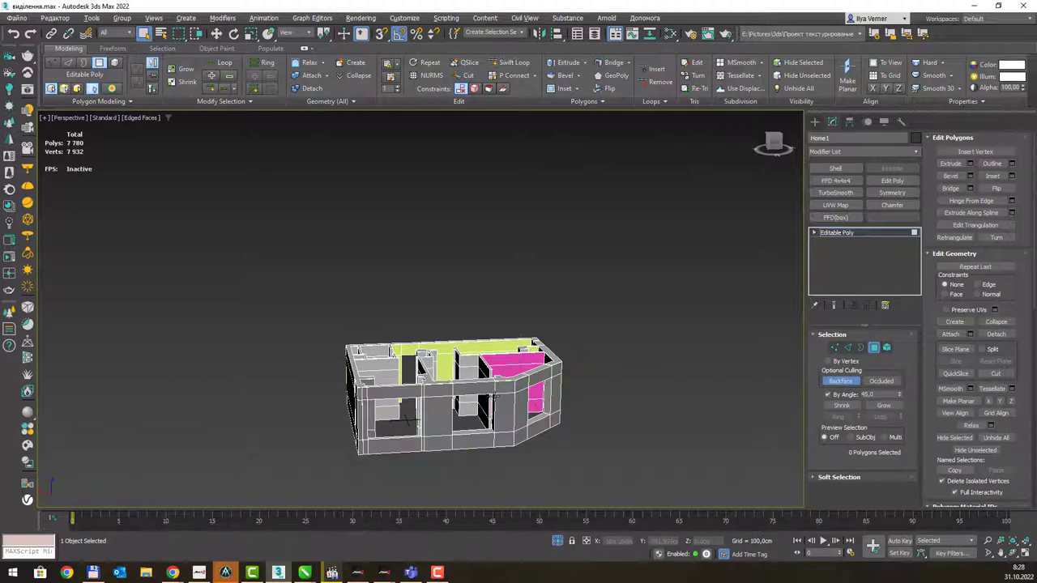
- Leave polygon editing and select the whole house object
{"action": "middle_click_drag", "start_coordinate": [486, 396], "coordinate": [556, 390], "text": "alt"}
{"action": "scroll", "coordinate": [555, 391], "scroll_direction": "up", "scroll_amount": 5}
{"action": "scroll", "coordinate": [556, 390], "scroll_direction": "down", "scroll_amount": 4}
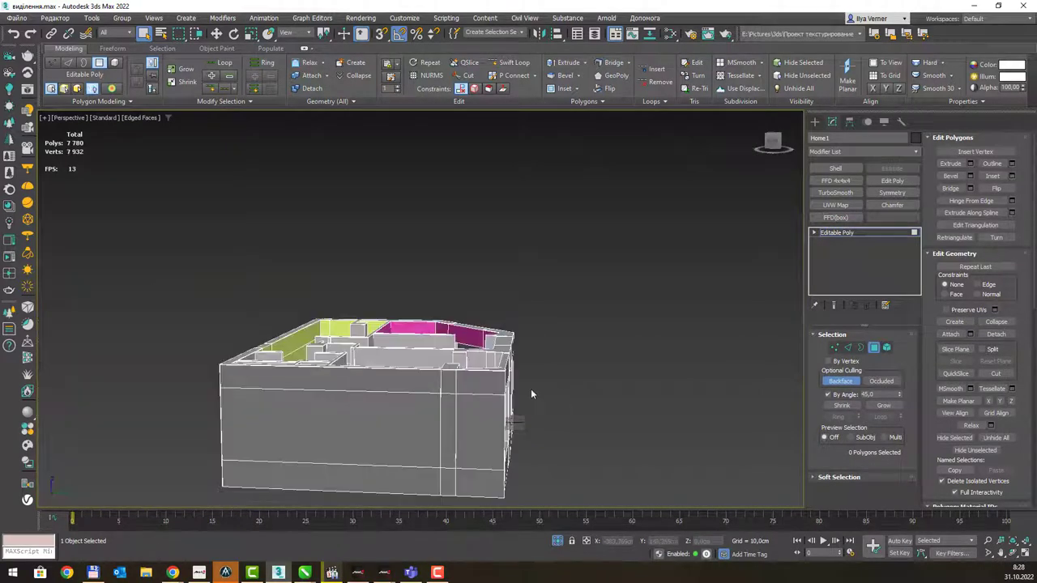
{"action": "left_click", "coordinate": [883, 351]}
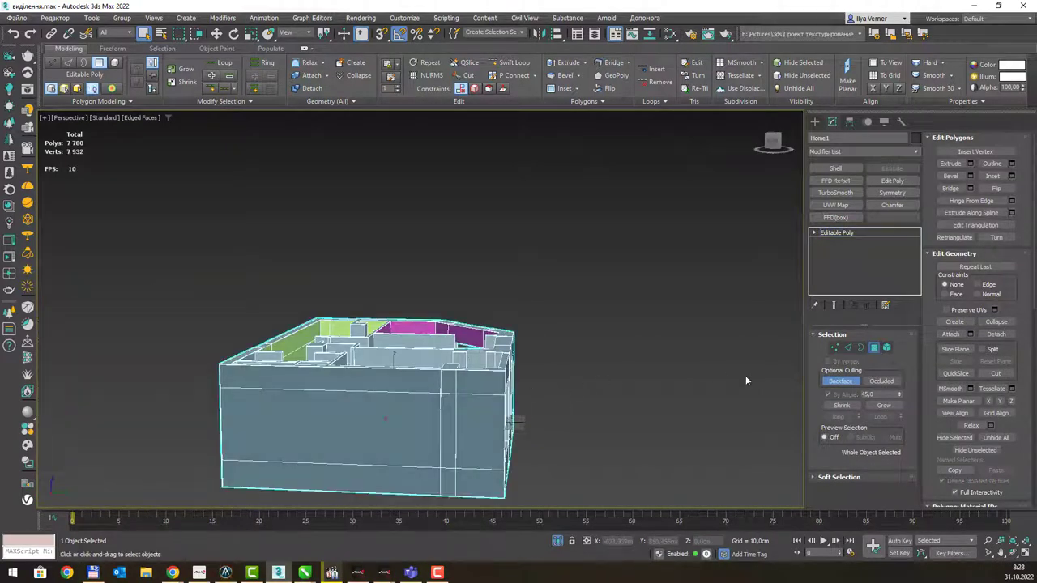
{"action": "left_click", "coordinate": [599, 360]}
{"action": "middle_click_drag", "start_coordinate": [597, 357], "coordinate": [486, 365], "text": "alt"}
{"action": "left_click", "coordinate": [486, 365]}
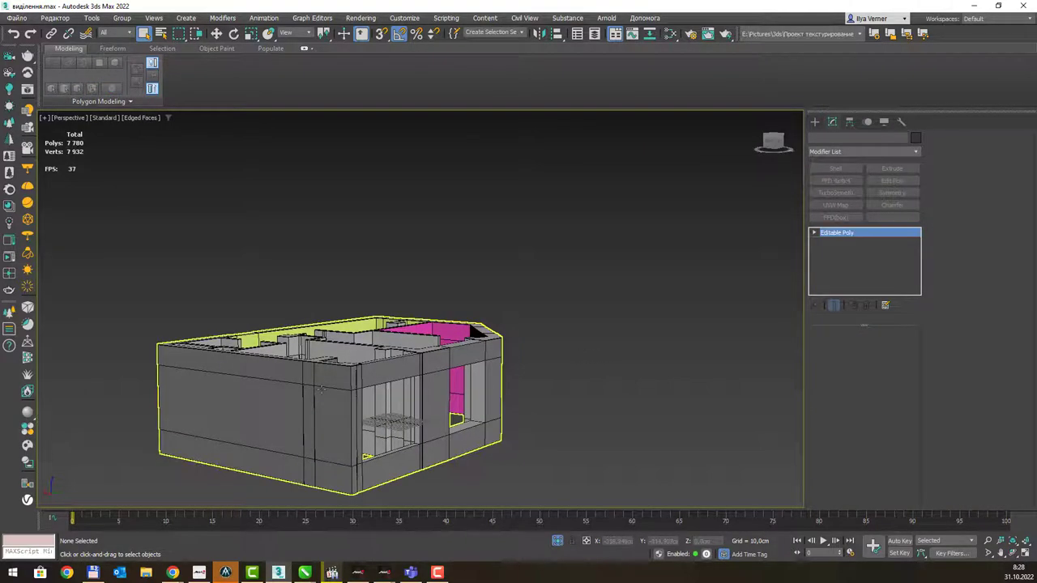
{"action": "middle_click_drag", "start_coordinate": [573, 303], "coordinate": [602, 294], "text": "alt"}
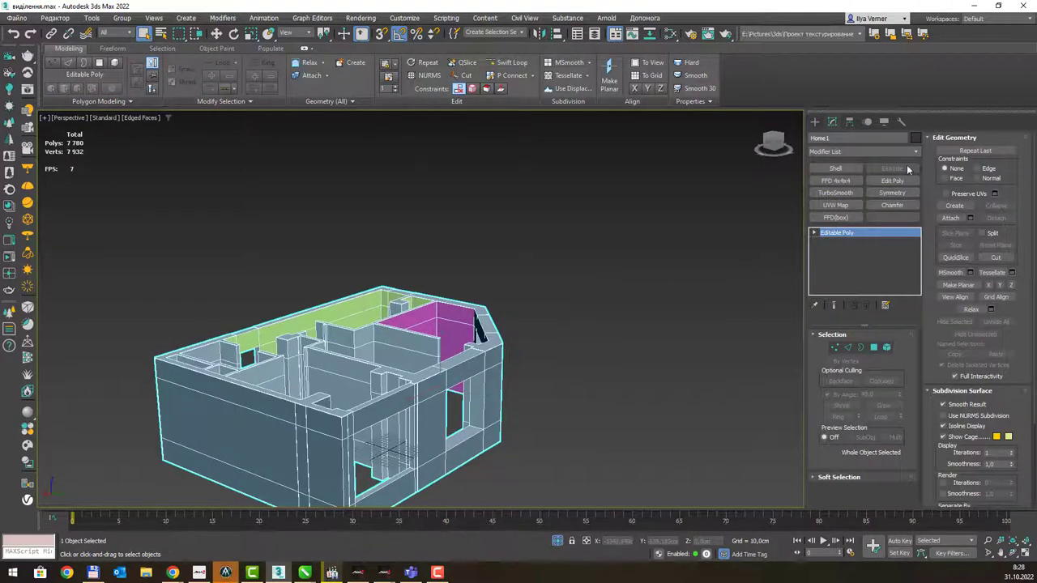
- Add a Box-mapped UVW Map modifier with U and V tiling set to 2
{"action": "left_click", "coordinate": [842, 206]}
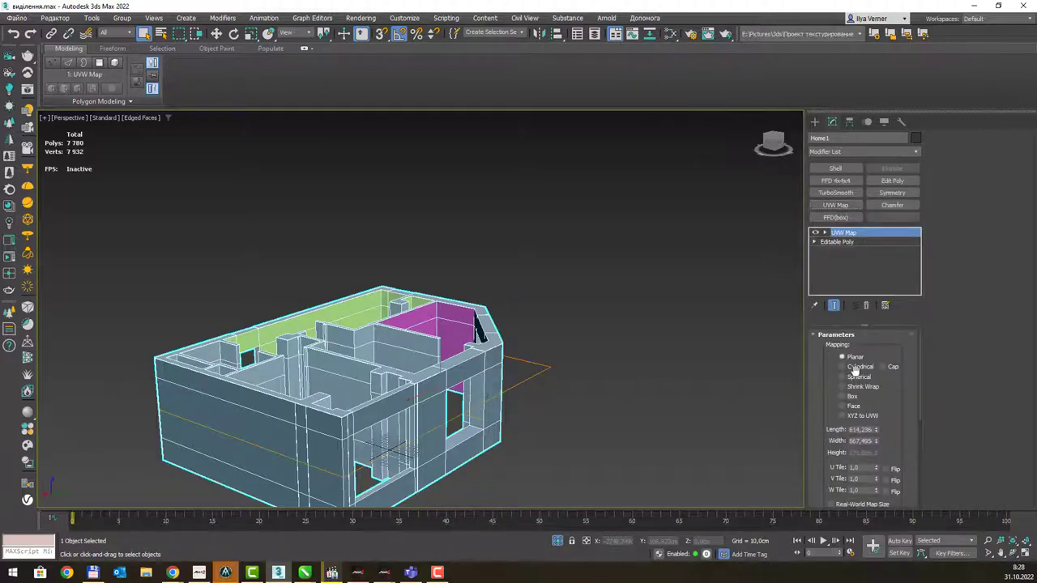
{"action": "left_click", "coordinate": [856, 398]}
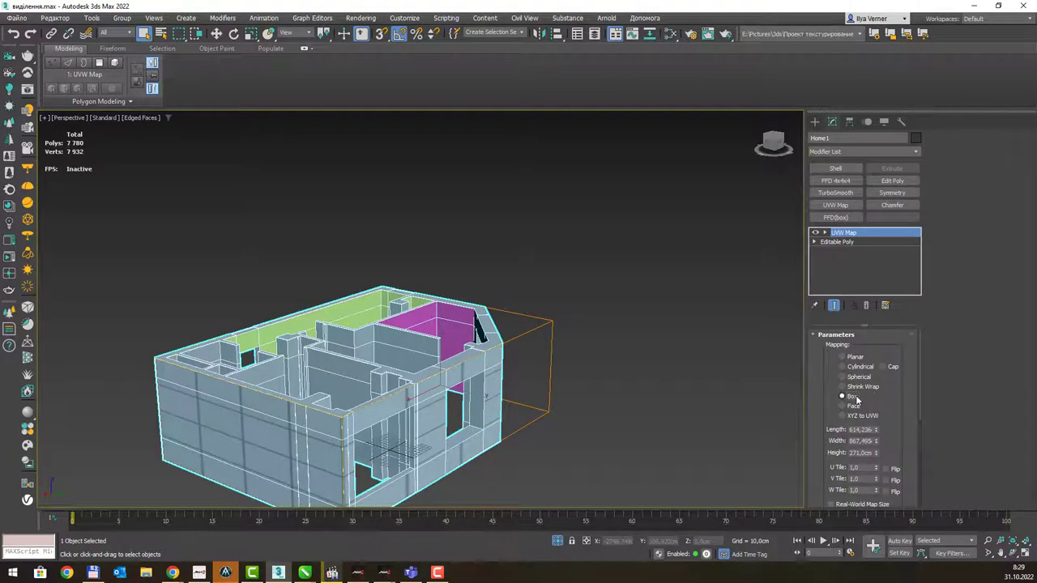
{"action": "mouse_move", "coordinate": [530, 342]}
{"action": "middle_mouse_down", "text": "alt"}
{"action": "mouse_move", "coordinate": [549, 313]}
{"action": "mouse_move", "coordinate": [533, 330]}
{"action": "middle_mouse_up", "text": "alt"}
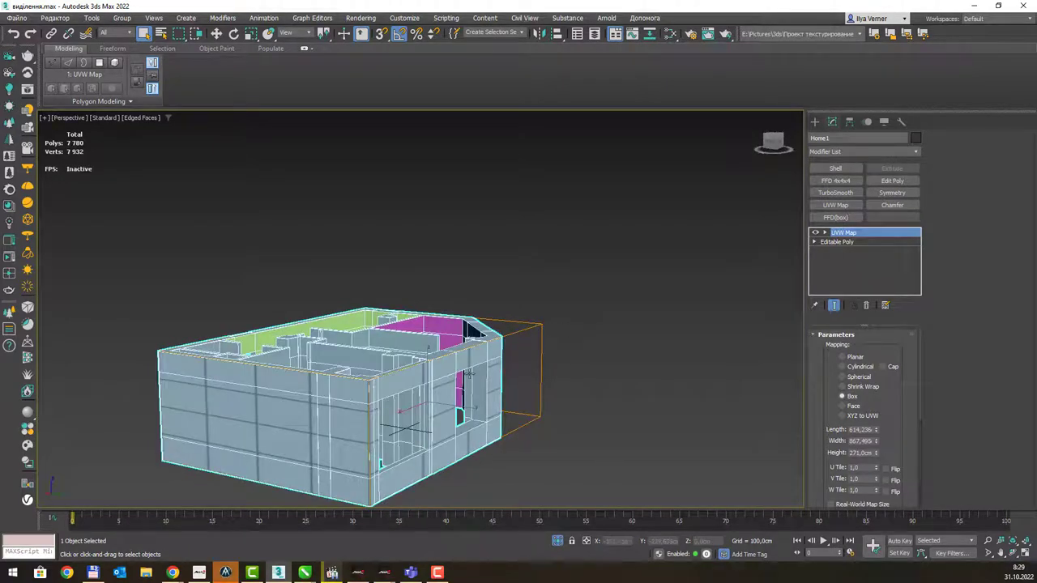
{"action": "left_click", "coordinate": [824, 232]}
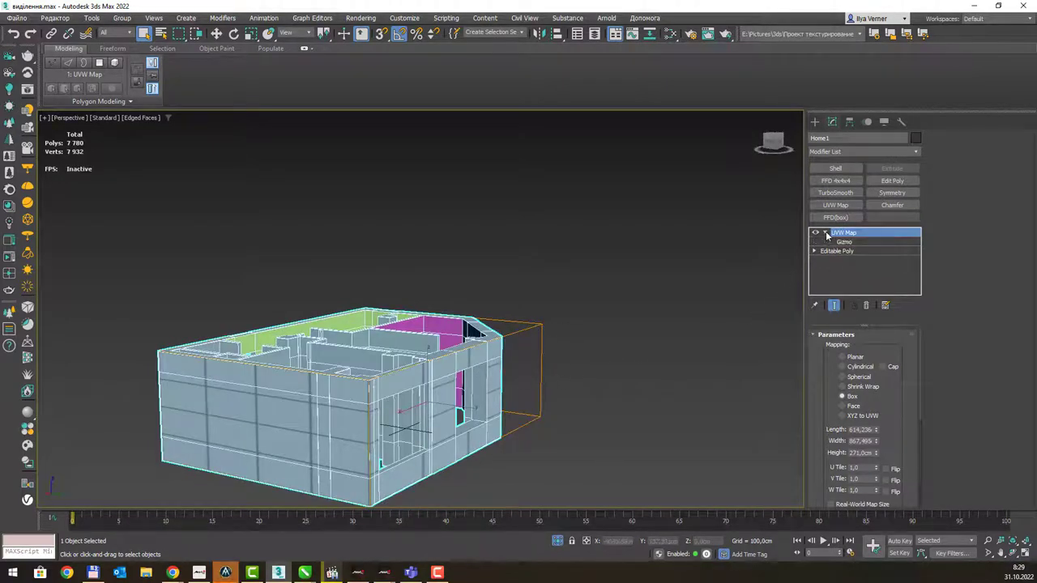
{"action": "double_click", "coordinate": [864, 467]}
{"action": "key", "text": "Tab"}
{"action": "type", "text": "2"}
{"action": "key", "text": "Tab"}
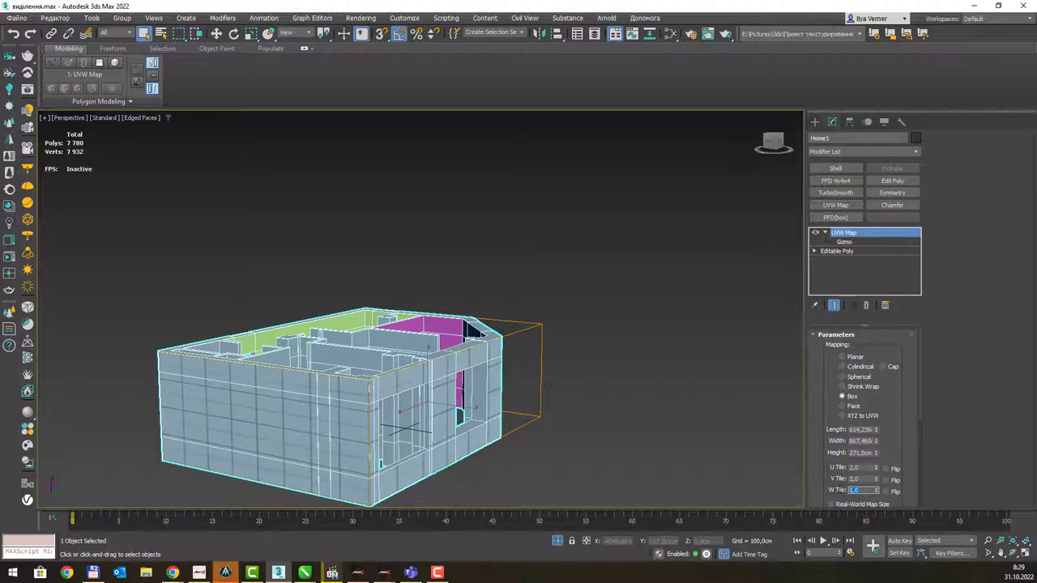
- Orbit around the house to inspect the denser wall tiles, then select the grid plane
{"action": "left_click", "coordinate": [614, 406]}
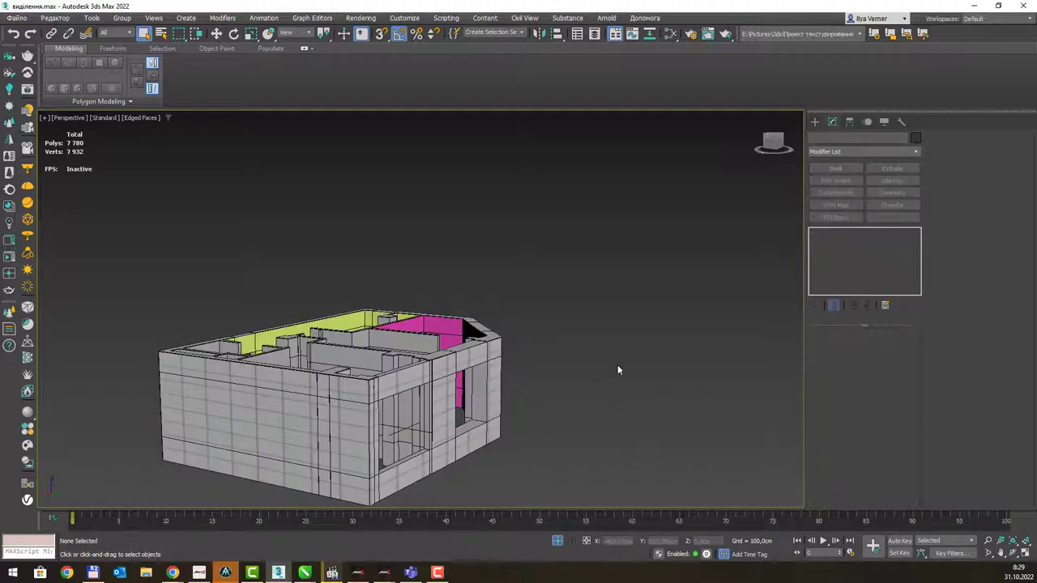
{"action": "mouse_move", "coordinate": [544, 374]}
{"action": "middle_mouse_down", "text": "alt"}
{"action": "mouse_move", "coordinate": [560, 363]}
{"action": "mouse_move", "coordinate": [434, 366]}
{"action": "mouse_move", "coordinate": [530, 347]}
{"action": "mouse_move", "coordinate": [585, 351]}
{"action": "mouse_move", "coordinate": [582, 399]}
{"action": "mouse_move", "coordinate": [486, 336]}
{"action": "mouse_move", "coordinate": [466, 285]}
{"action": "mouse_move", "coordinate": [435, 308]}
{"action": "mouse_move", "coordinate": [379, 249]}
{"action": "middle_mouse_up", "text": "alt"}
{"action": "scroll", "coordinate": [433, 366], "scroll_direction": "up", "scroll_amount": 2}
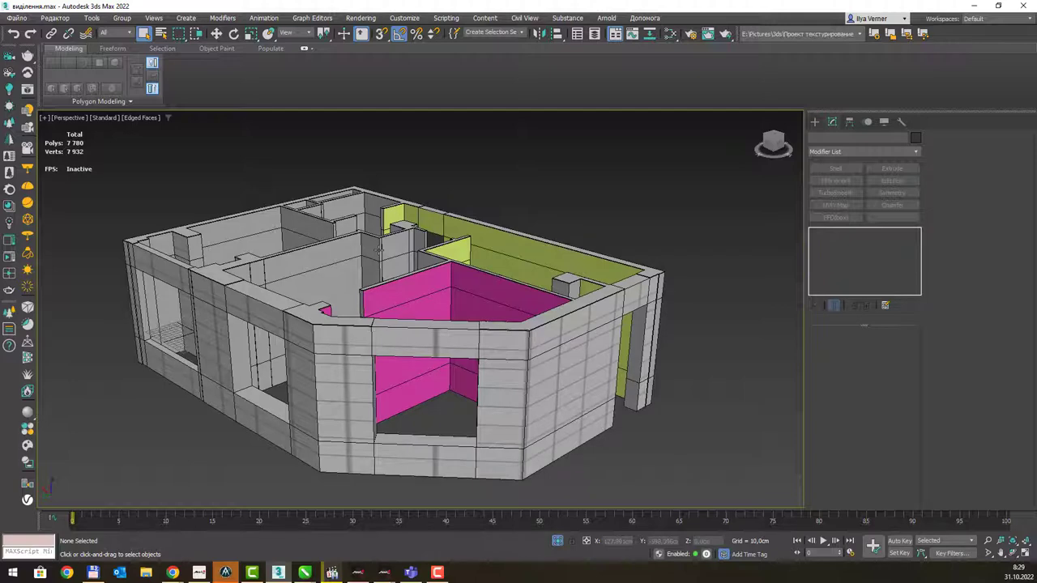
{"action": "left_click", "coordinate": [516, 260]}
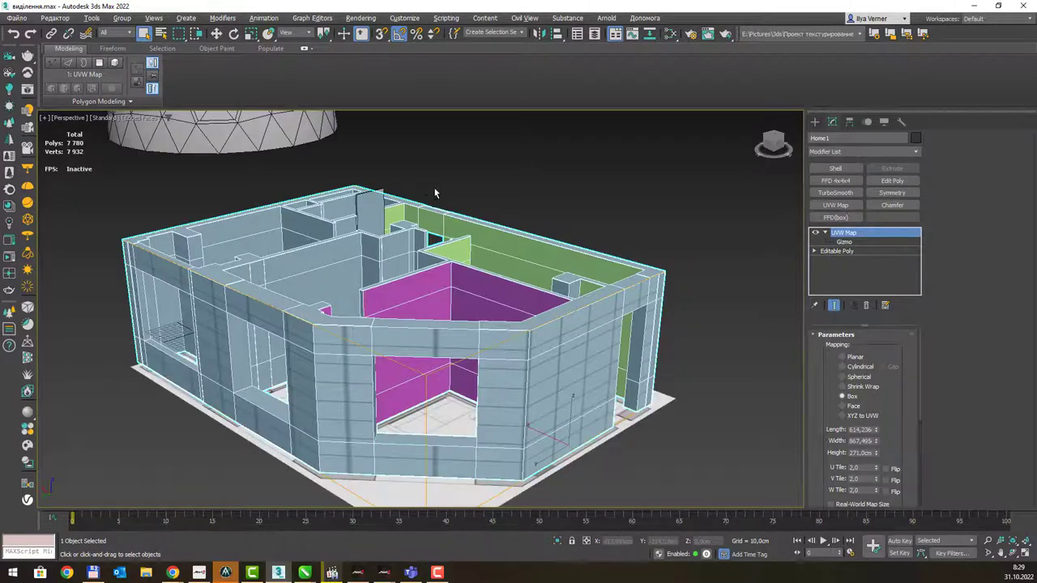
{"action": "middle_click_drag", "start_coordinate": [431, 192], "coordinate": [359, 200], "text": "alt"}
{"action": "scroll", "coordinate": [359, 199], "scroll_direction": "down", "scroll_amount": 5}
{"action": "middle_click_drag", "start_coordinate": [409, 242], "coordinate": [615, 237], "text": "alt"}
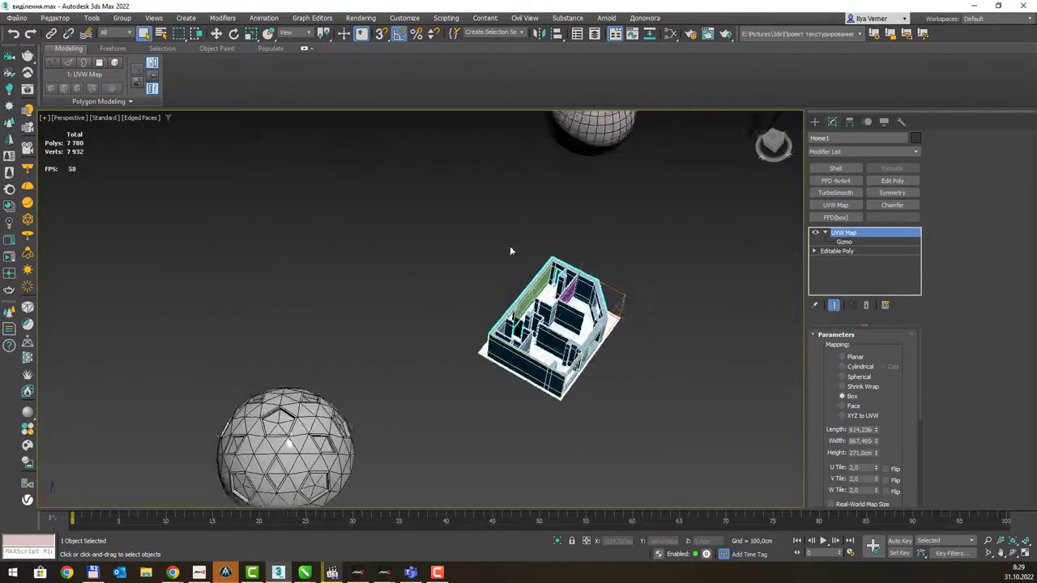
{"action": "left_click", "coordinate": [156, 201]}
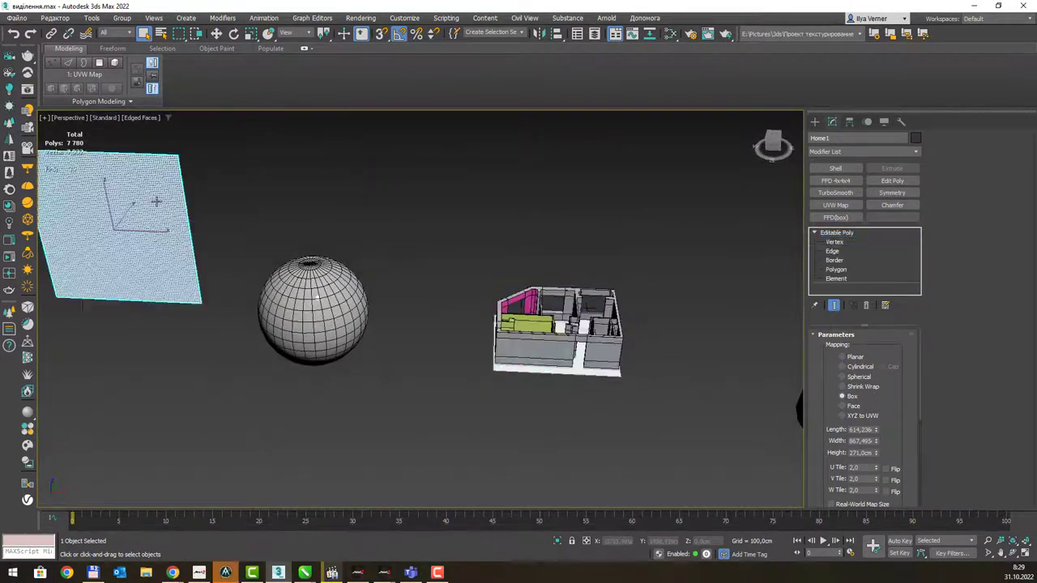
- Switch the plane to Polygon level, select a polygon and frame the view on it
{"action": "key", "text": "4"}
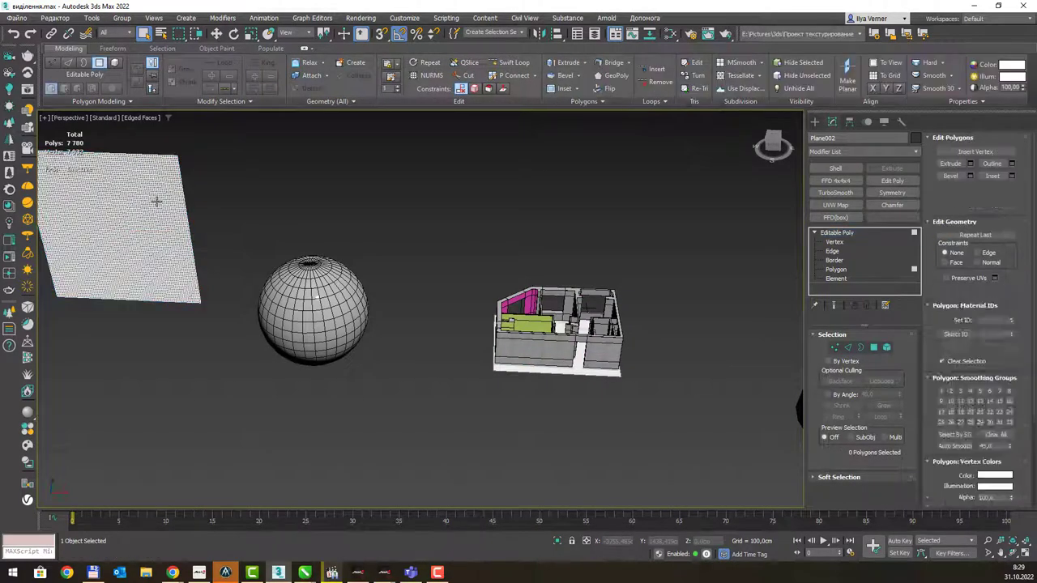
{"action": "middle_click_drag", "start_coordinate": [259, 220], "coordinate": [363, 242]}
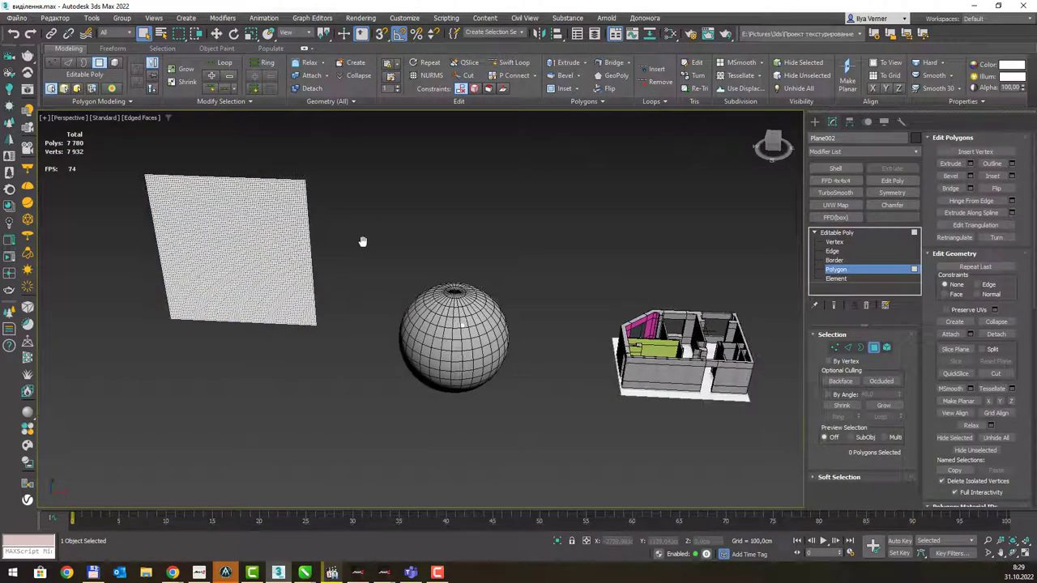
{"action": "left_click", "coordinate": [265, 229]}
{"action": "key", "text": "z"}
{"action": "scroll", "coordinate": [325, 243], "scroll_direction": "down", "scroll_amount": 5}
{"action": "scroll", "coordinate": [325, 243], "scroll_direction": "down", "scroll_amount": 4}
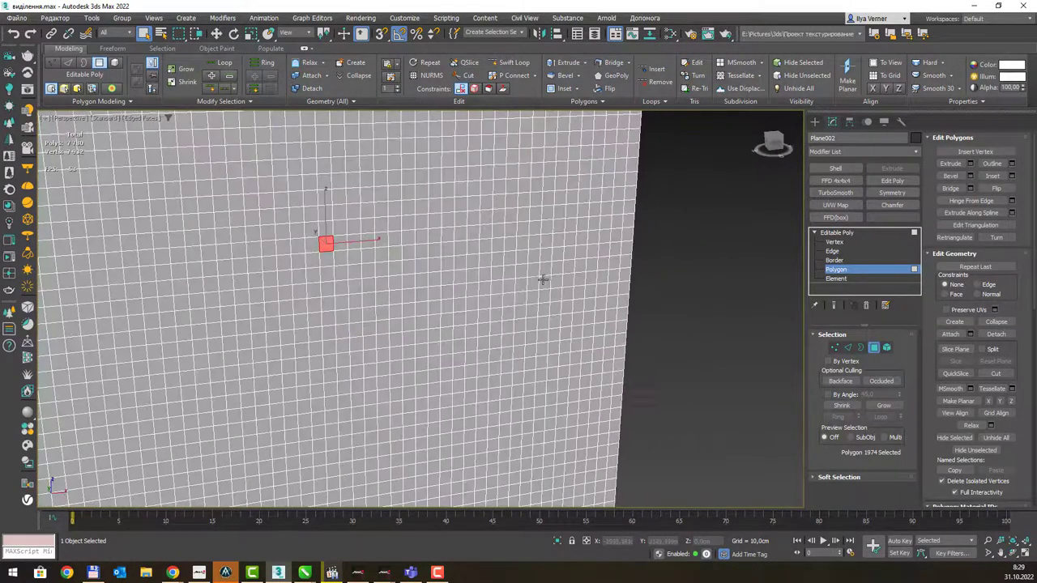
{"action": "scroll", "coordinate": [543, 279], "scroll_direction": "down", "scroll_amount": 2}
{"action": "mouse_move", "coordinate": [479, 262]}
{"action": "middle_mouse_down"}
{"action": "mouse_move", "coordinate": [501, 273]}
{"action": "mouse_move", "coordinate": [492, 291]}
{"action": "middle_mouse_up"}
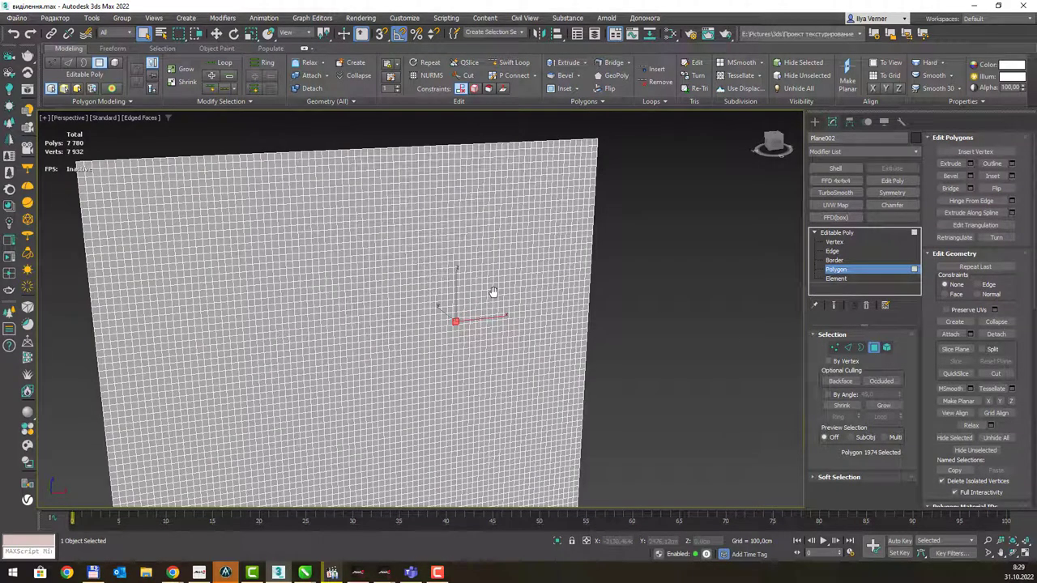
{"action": "middle_click_drag", "start_coordinate": [433, 264], "coordinate": [520, 265]}
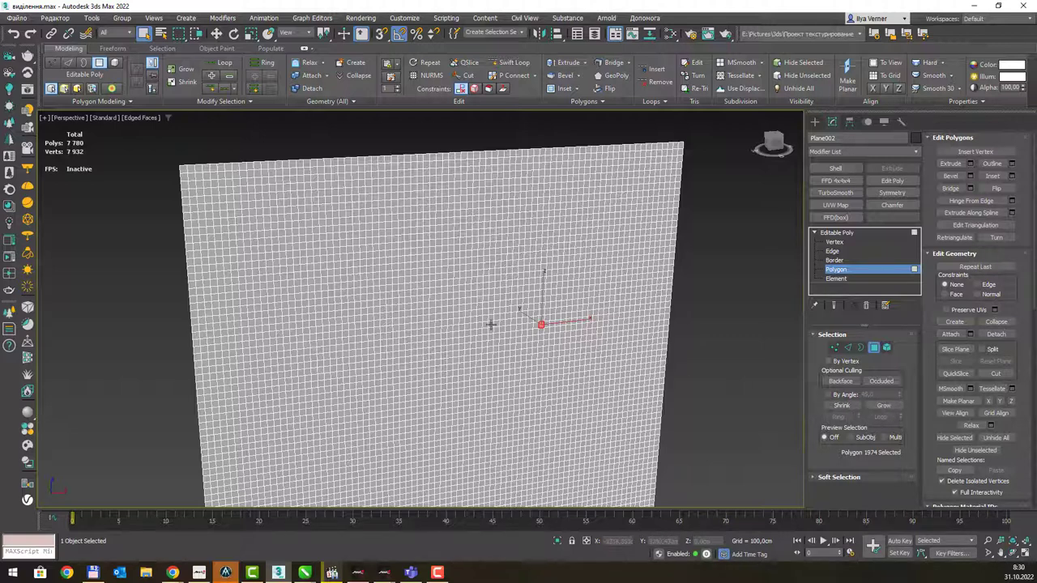
- Select one polygon on the plane's left side and another on its right
{"action": "left_click", "coordinate": [300, 346], "text": "ctrl"}
{"action": "middle_click_drag", "start_coordinate": [431, 359], "coordinate": [426, 339]}
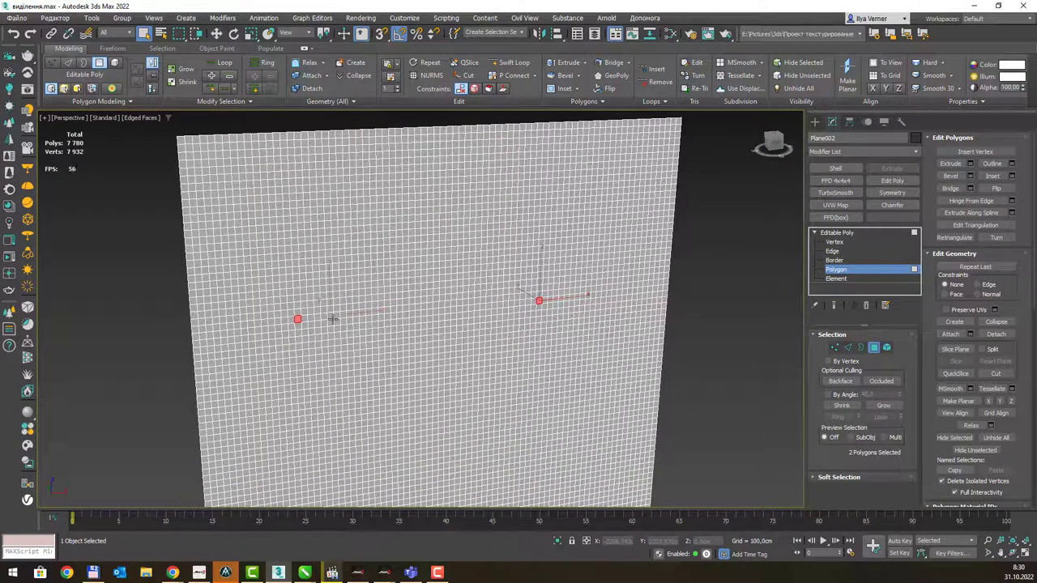
{"action": "left_click", "coordinate": [330, 316]}
{"action": "left_click", "coordinate": [550, 300], "text": "ctrl"}
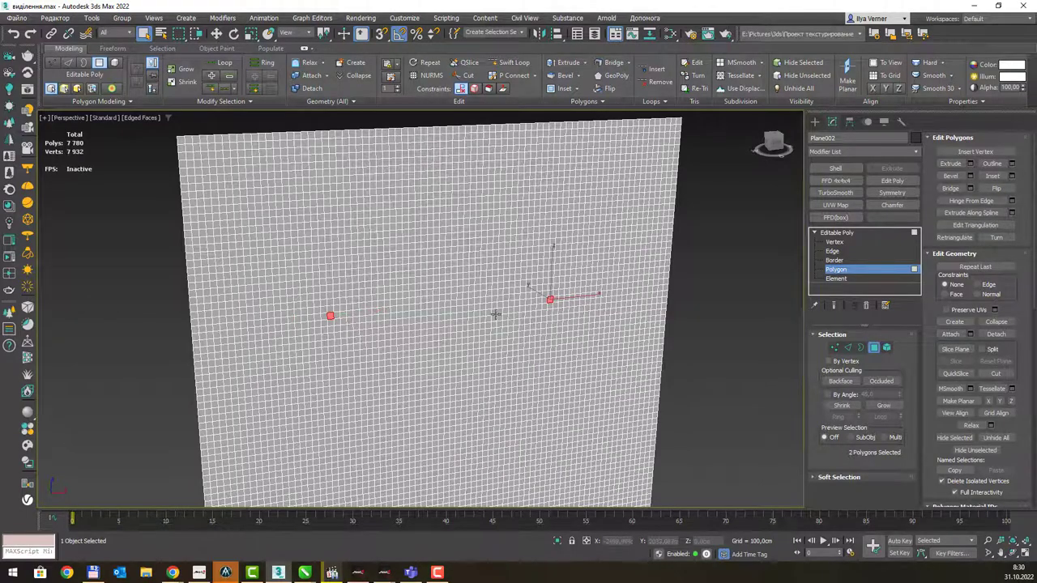
{"action": "scroll", "coordinate": [494, 310], "scroll_direction": "down", "scroll_amount": 3}
{"action": "scroll", "coordinate": [496, 314], "scroll_direction": "up", "scroll_amount": 4}
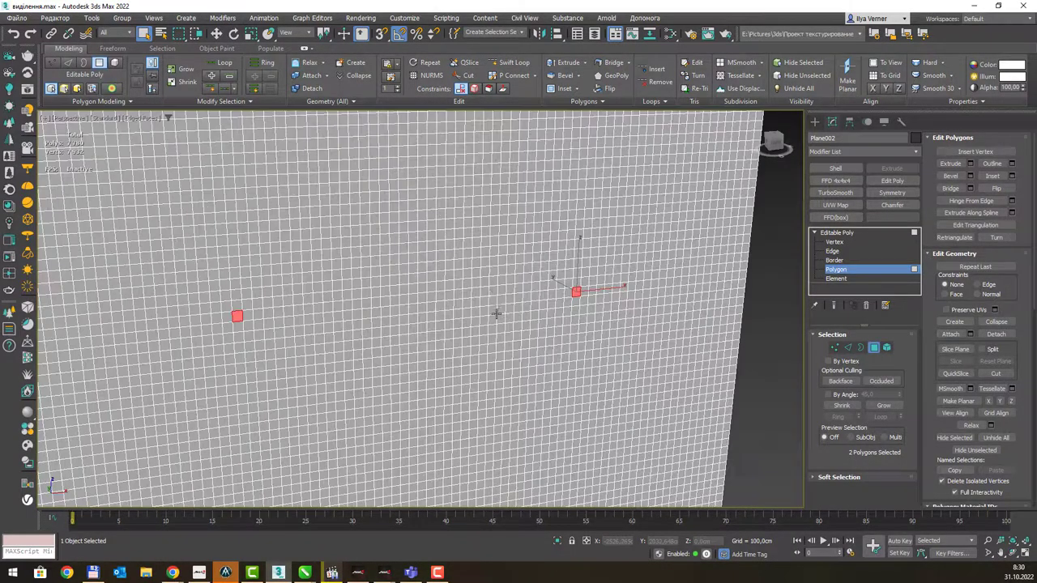
{"action": "mouse_move", "coordinate": [495, 312]}
{"action": "middle_mouse_down"}
{"action": "mouse_move", "coordinate": [503, 297]}
{"action": "mouse_move", "coordinate": [535, 306]}
{"action": "mouse_move", "coordinate": [523, 311]}
{"action": "middle_mouse_up"}
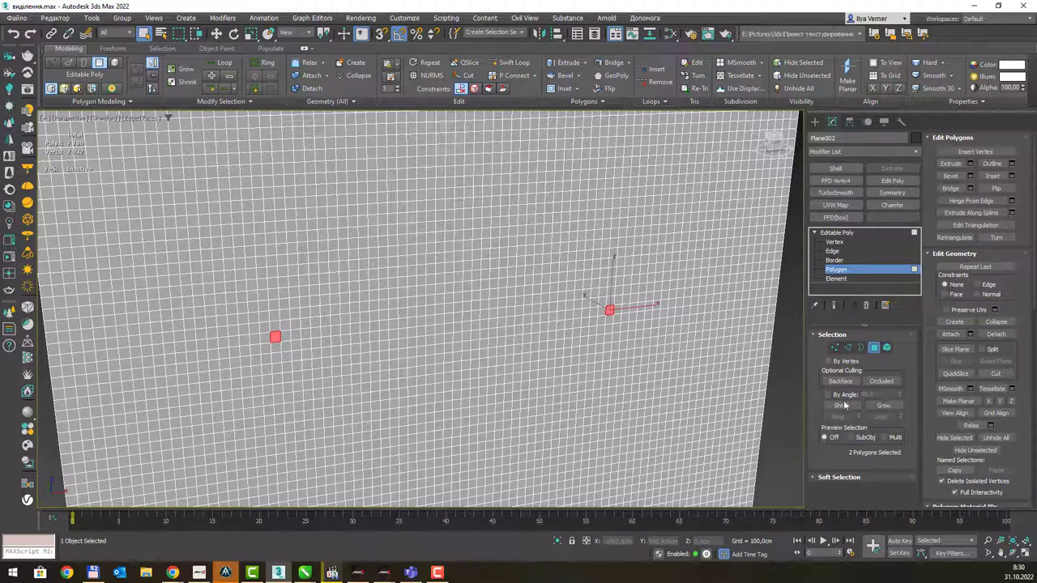
- Grow both selections fourteen times into two large square patches totalling 1922 polygons
{"action": "left_click", "coordinate": [878, 410]}
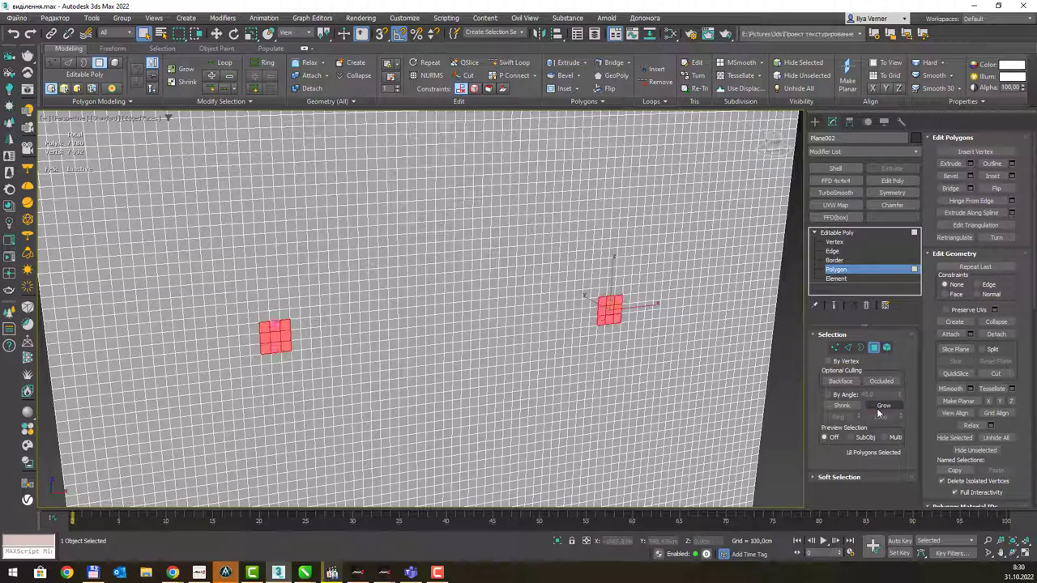
{"action": "left_click", "coordinate": [878, 410]}
{"action": "left_click", "coordinate": [879, 408]}
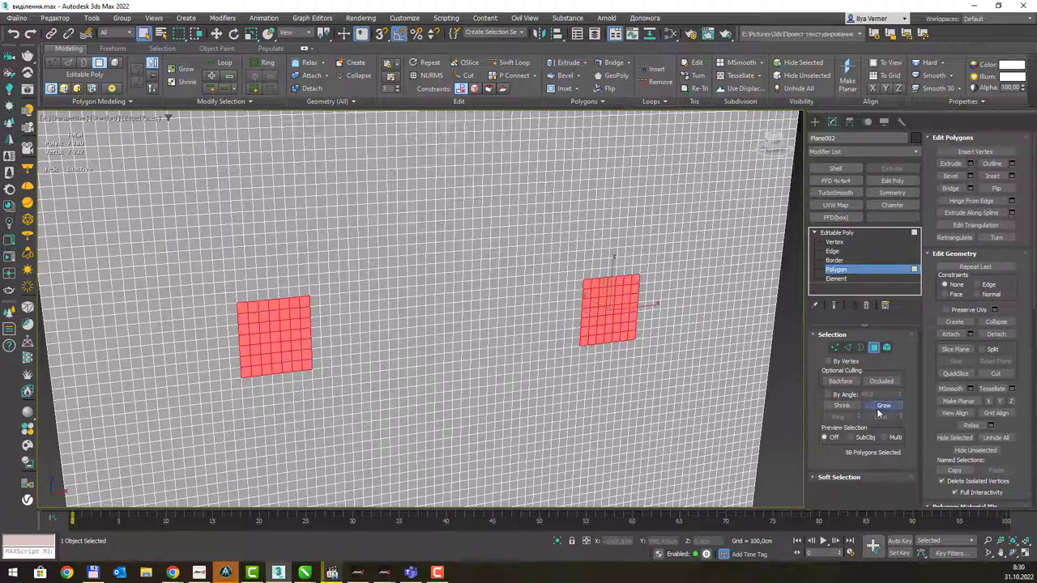
{"action": "left_click", "coordinate": [880, 408]}
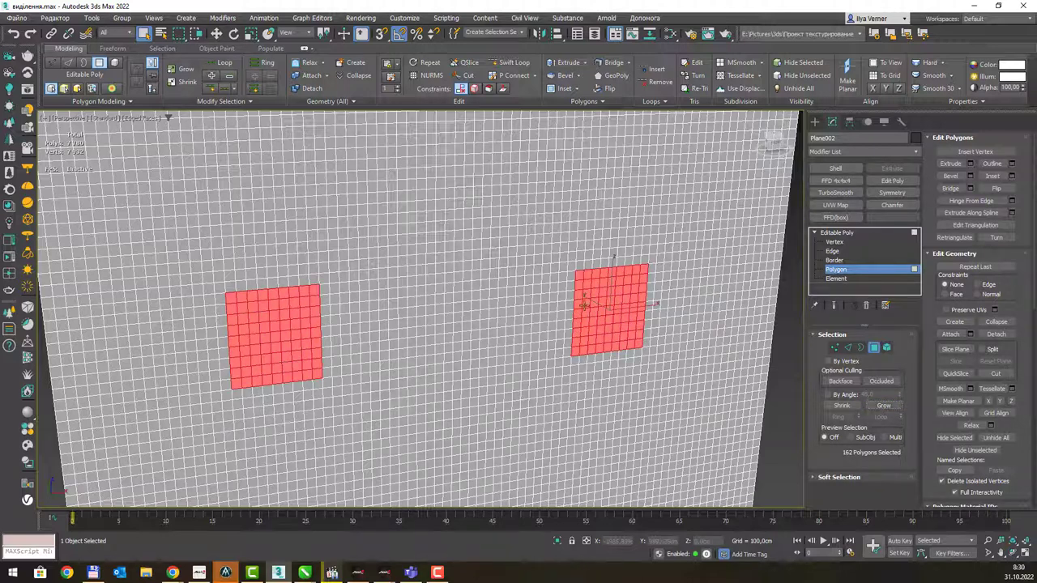
{"action": "left_click", "coordinate": [884, 407]}
{"action": "left_click", "coordinate": [885, 407]}
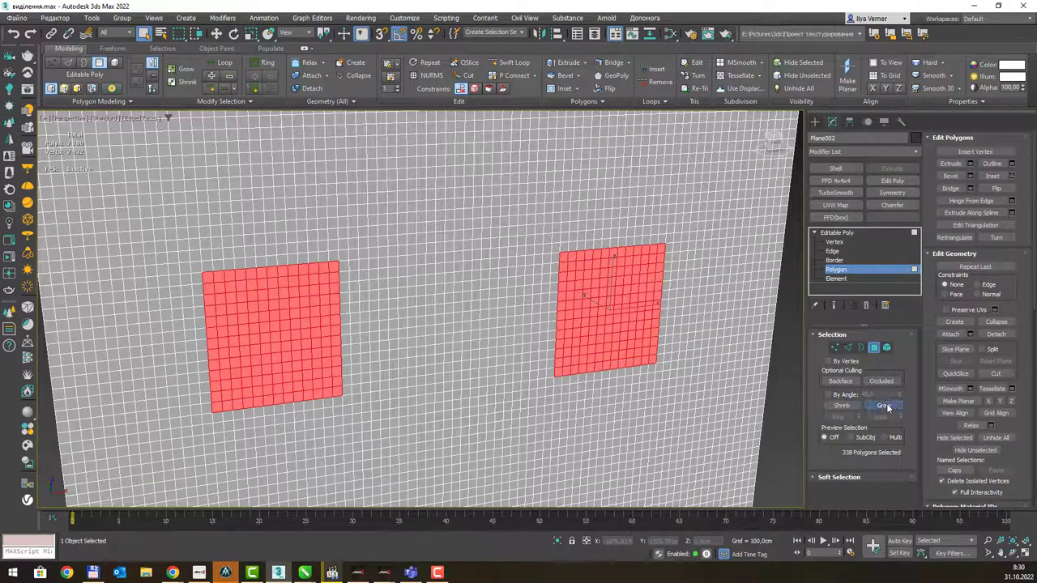
{"action": "left_click", "coordinate": [886, 407]}
{"action": "left_click", "coordinate": [885, 406]}
{"action": "left_click", "coordinate": [885, 407]}
{"action": "left_click", "coordinate": [884, 407]}
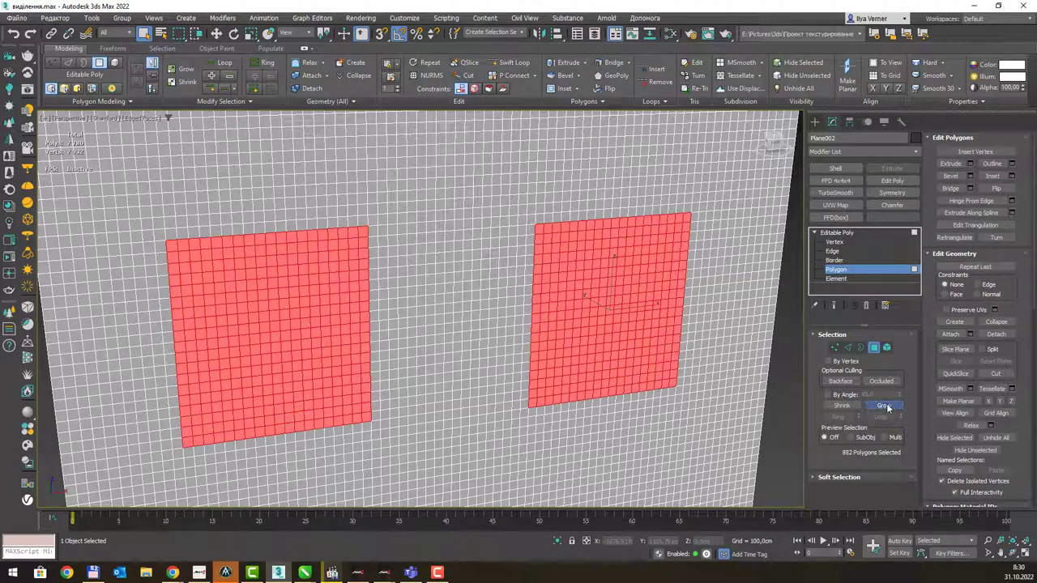
{"action": "left_click", "coordinate": [884, 407]}
{"action": "left_click", "coordinate": [885, 406]}
{"action": "left_click", "coordinate": [884, 406]}
{"action": "left_click", "coordinate": [885, 407]}
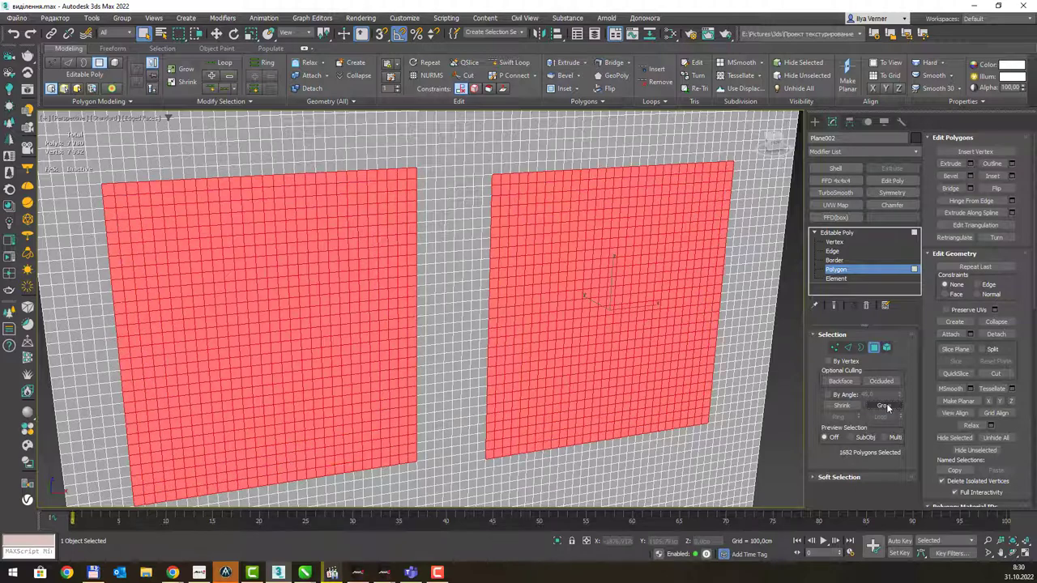
{"action": "left_click", "coordinate": [884, 406]}
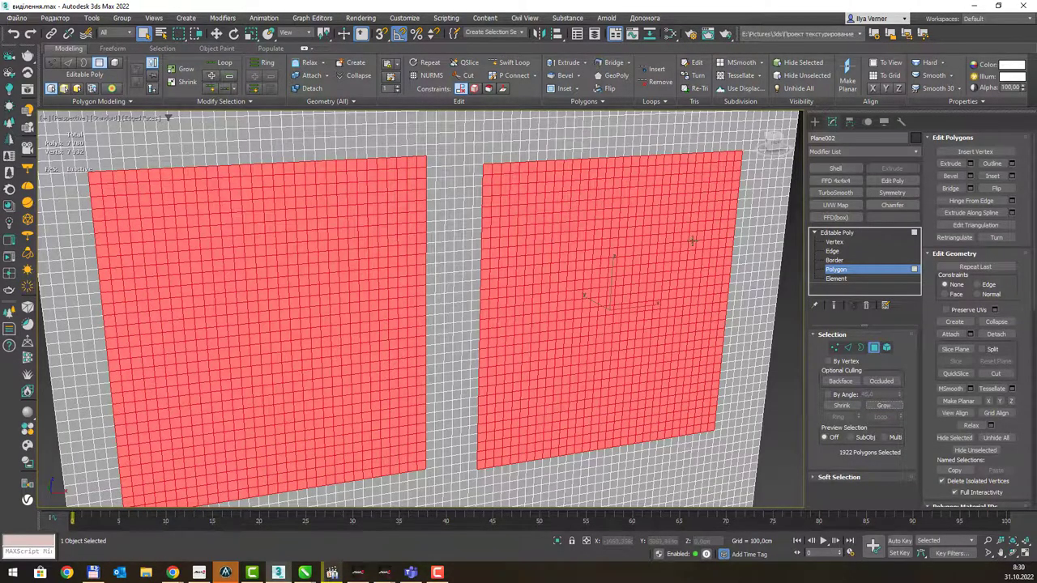
{"action": "scroll", "coordinate": [558, 273], "scroll_direction": "down", "scroll_amount": 5}
{"action": "scroll", "coordinate": [557, 273], "scroll_direction": "down", "scroll_amount": 2}
- Select the sphere at Polygon level and pick one face on each side
{"action": "left_click", "coordinate": [840, 237]}
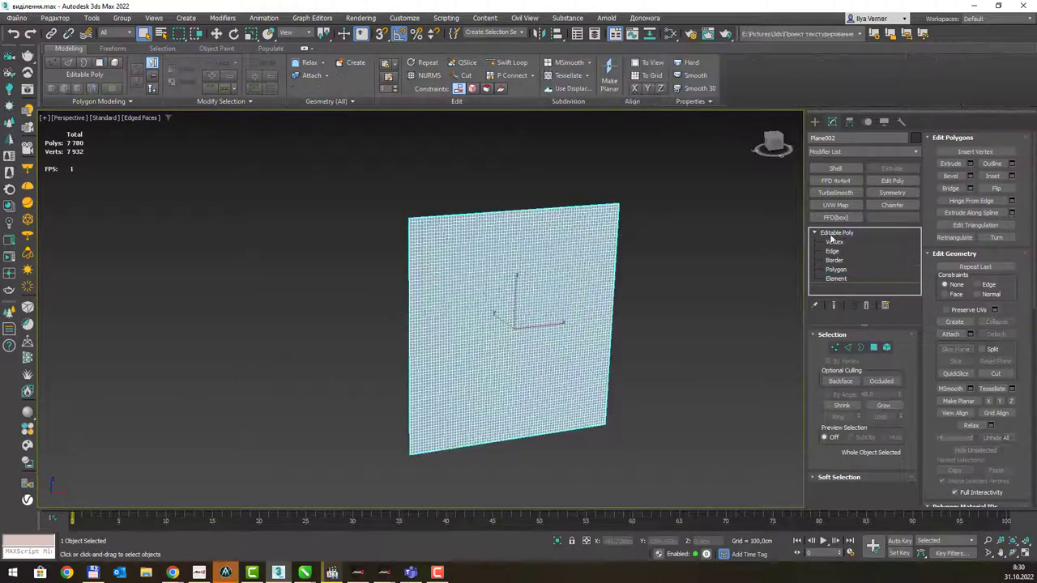
{"action": "middle_click_drag", "start_coordinate": [723, 254], "coordinate": [513, 268]}
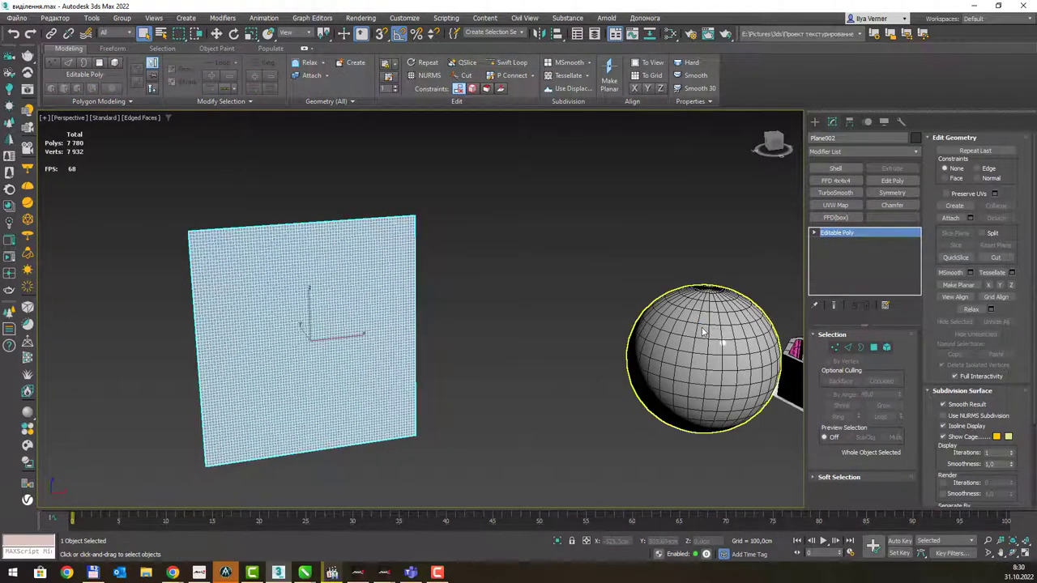
{"action": "left_click", "coordinate": [704, 328]}
{"action": "key", "text": "4"}
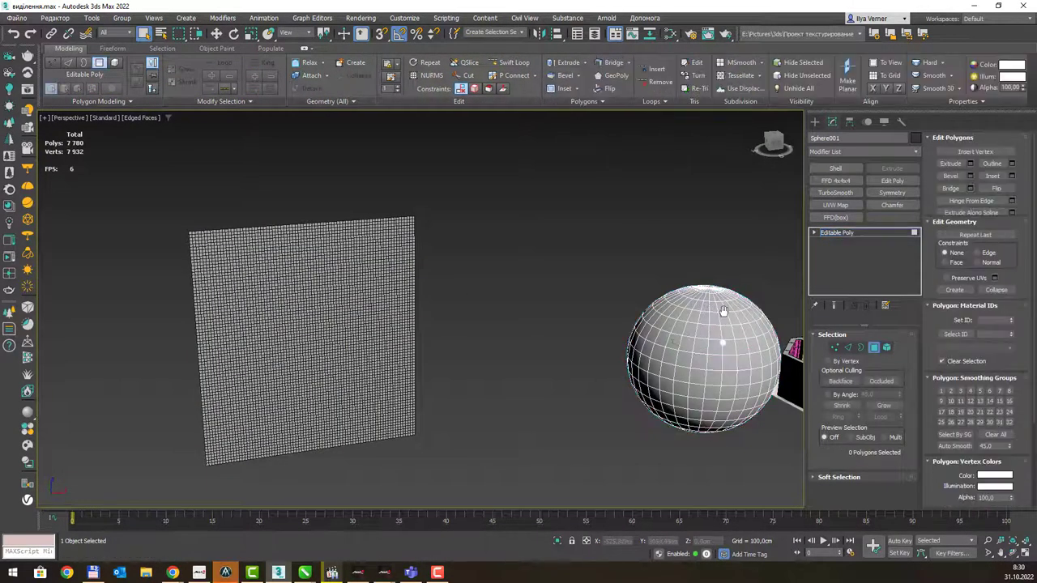
{"action": "middle_click_drag", "start_coordinate": [705, 331], "coordinate": [453, 334]}
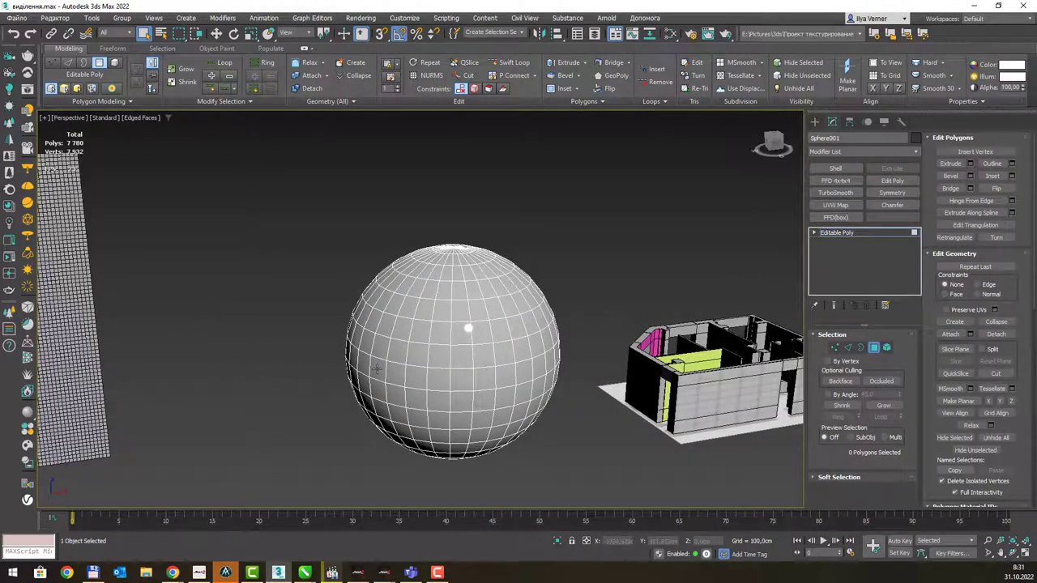
{"action": "left_click", "coordinate": [379, 368]}
{"action": "left_click", "coordinate": [523, 371], "text": "ctrl"}
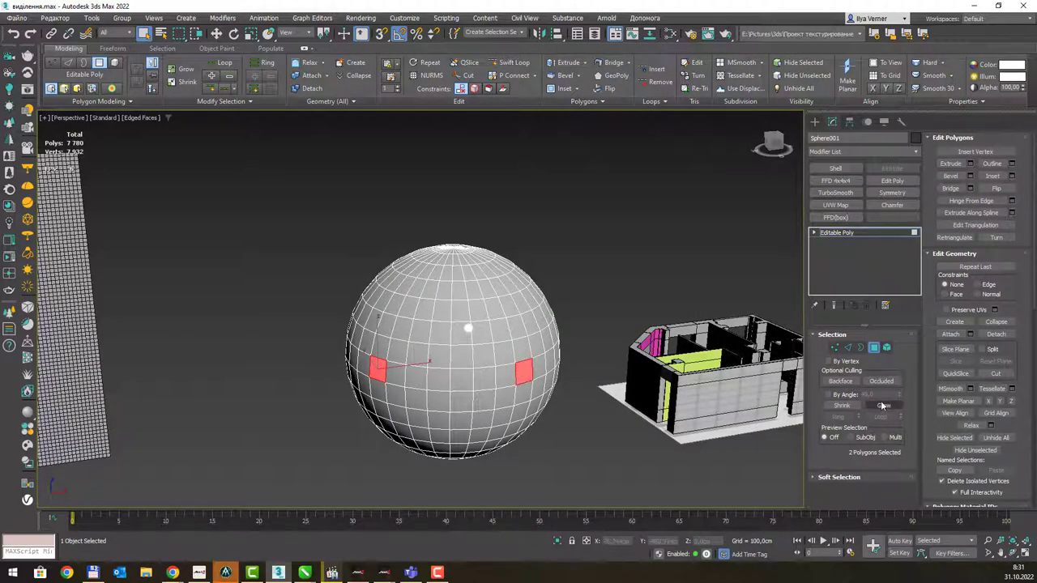
- Grow the sphere selection into a band, then shrink it until nothing remains
{"action": "left_click", "coordinate": [883, 405]}
{"action": "left_click", "coordinate": [883, 406]}
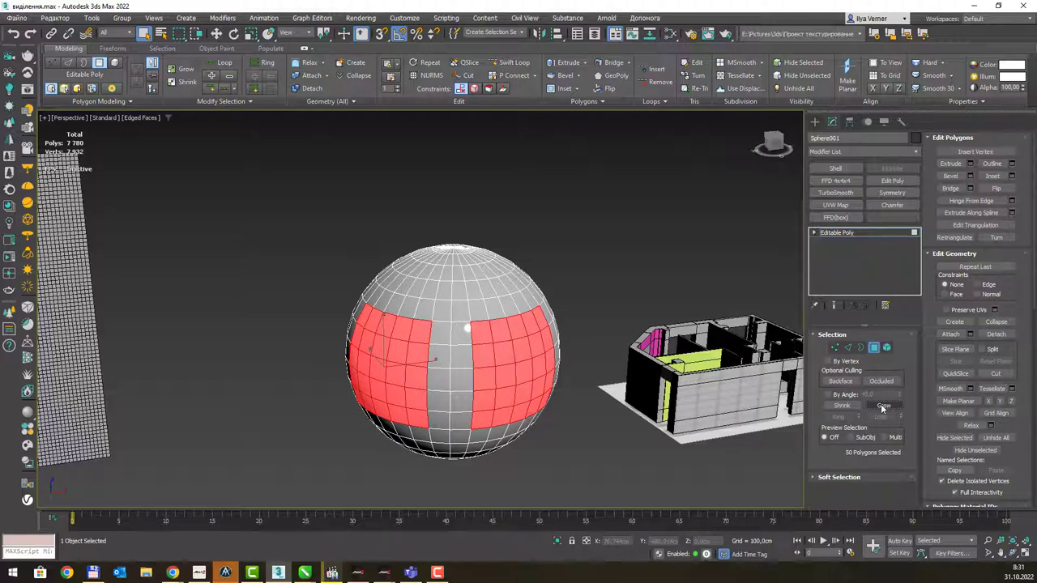
{"action": "left_click", "coordinate": [883, 405]}
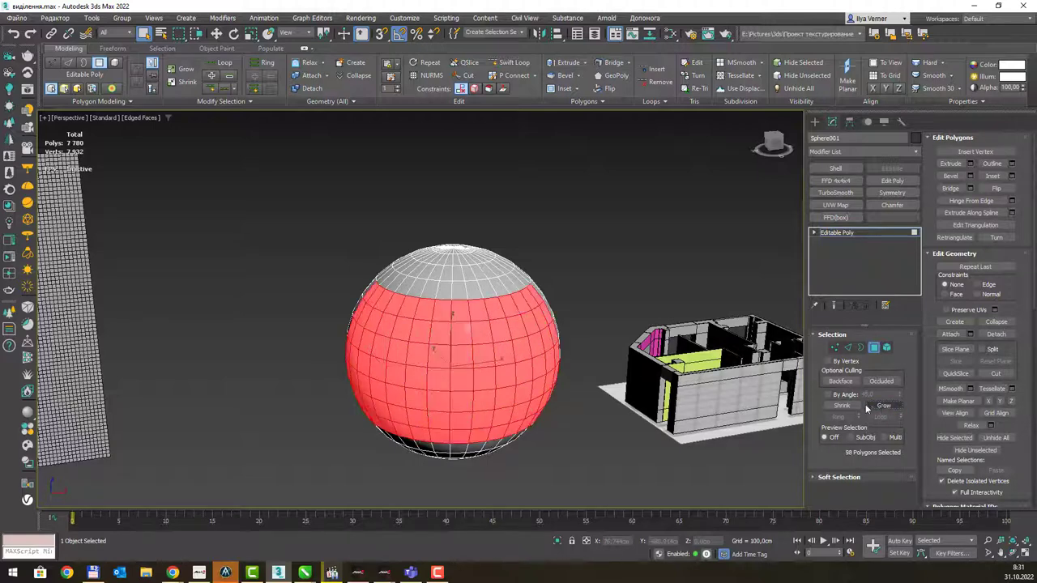
{"action": "left_click", "coordinate": [846, 406]}
{"action": "left_click", "coordinate": [847, 406]}
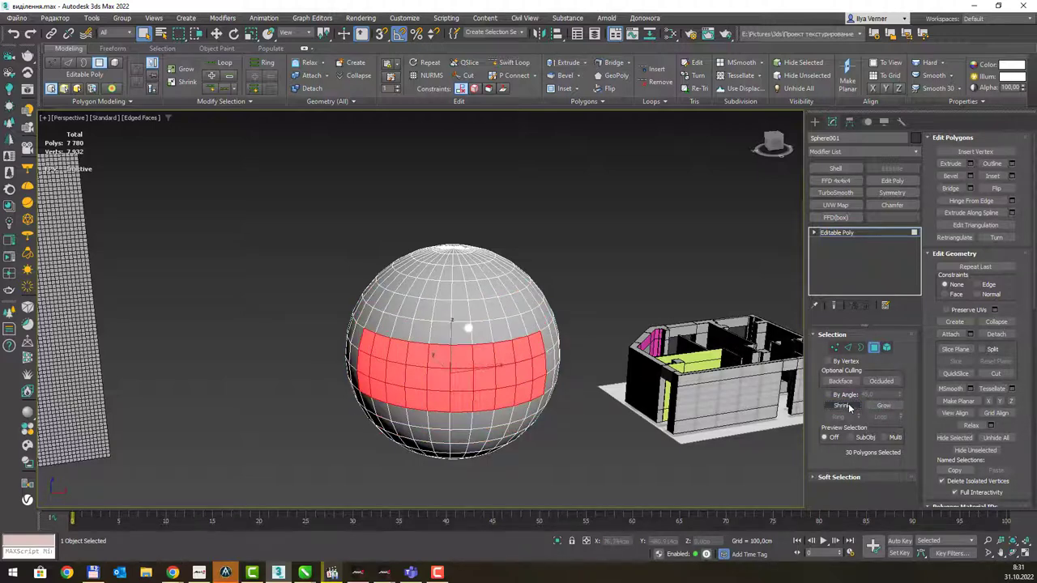
{"action": "left_click", "coordinate": [846, 406]}
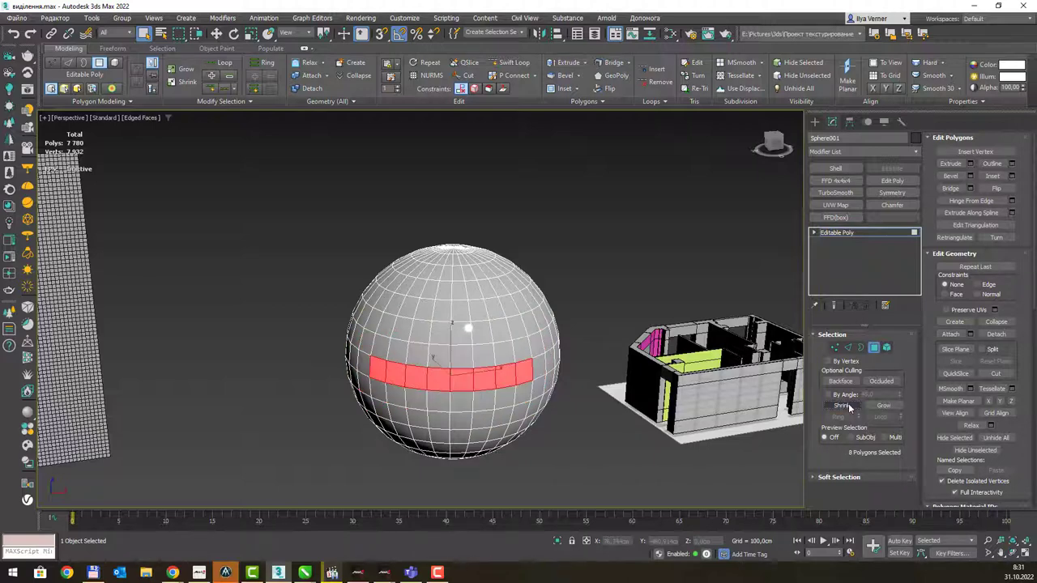
{"action": "left_click", "coordinate": [847, 406]}
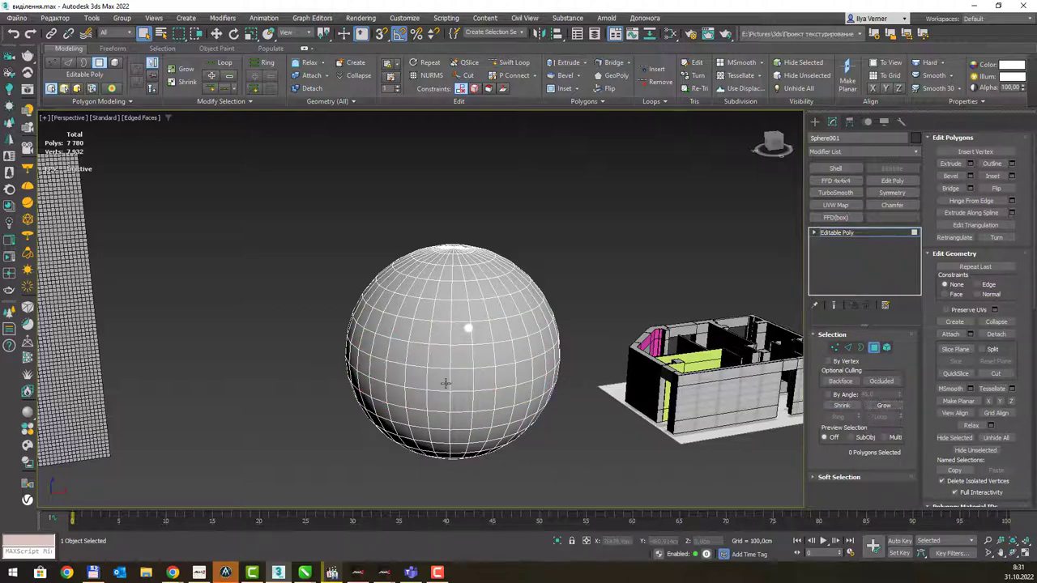
- Reselect a face on each side of the sphere and grow them into a full band
{"action": "left_click", "coordinate": [444, 381]}
{"action": "left_click", "coordinate": [362, 364]}
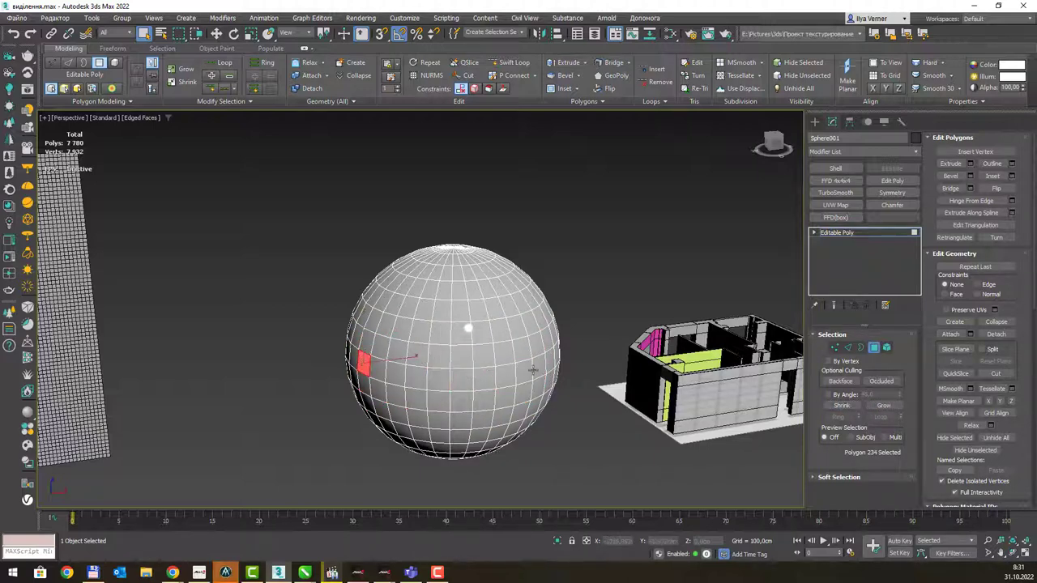
{"action": "left_click", "coordinate": [524, 373], "text": "ctrl"}
{"action": "left_click", "coordinate": [884, 406]}
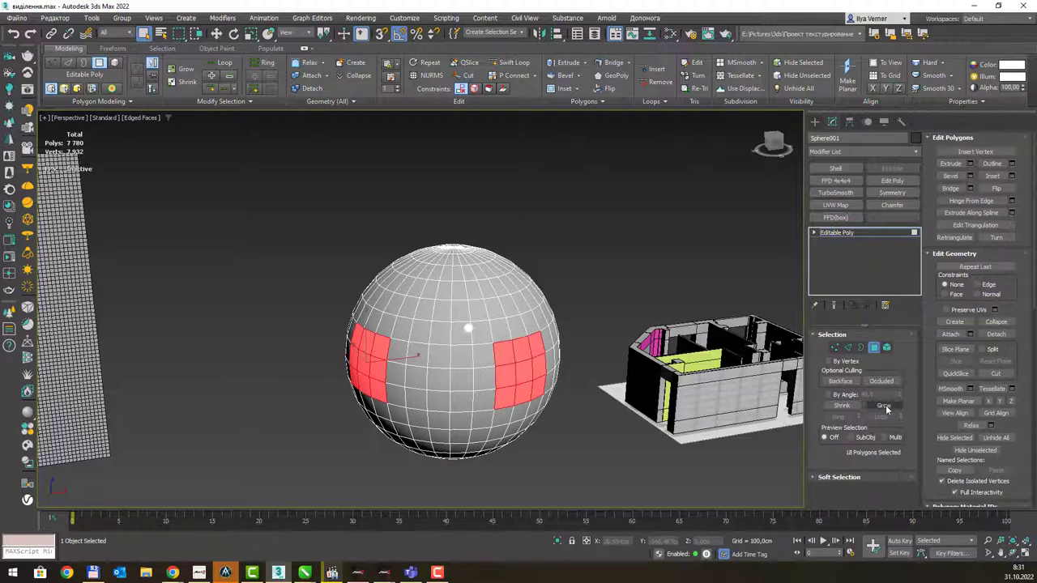
{"action": "left_click", "coordinate": [885, 407]}
{"action": "left_click", "coordinate": [887, 409]}
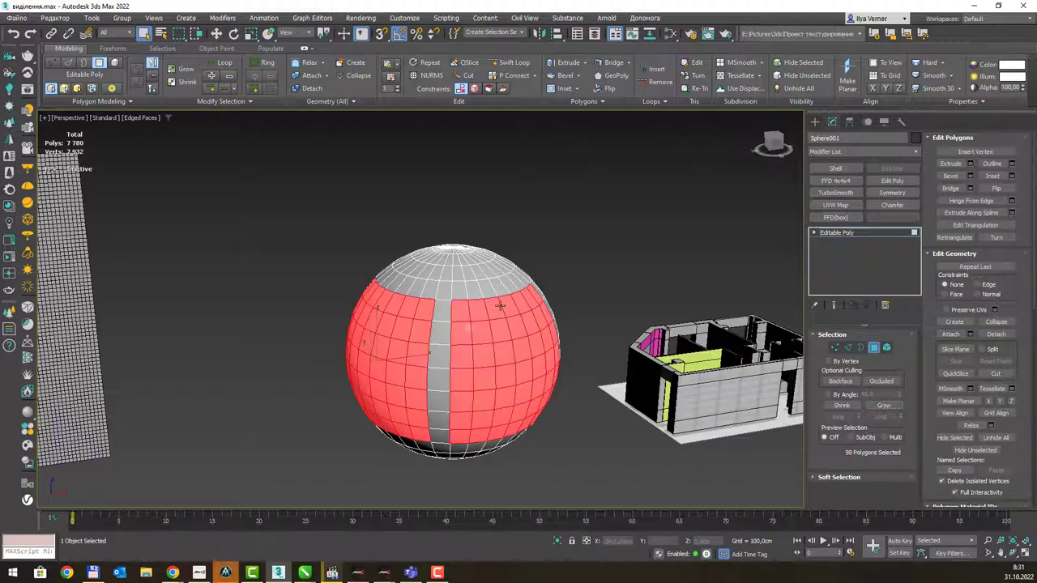
{"action": "left_click", "coordinate": [875, 407]}
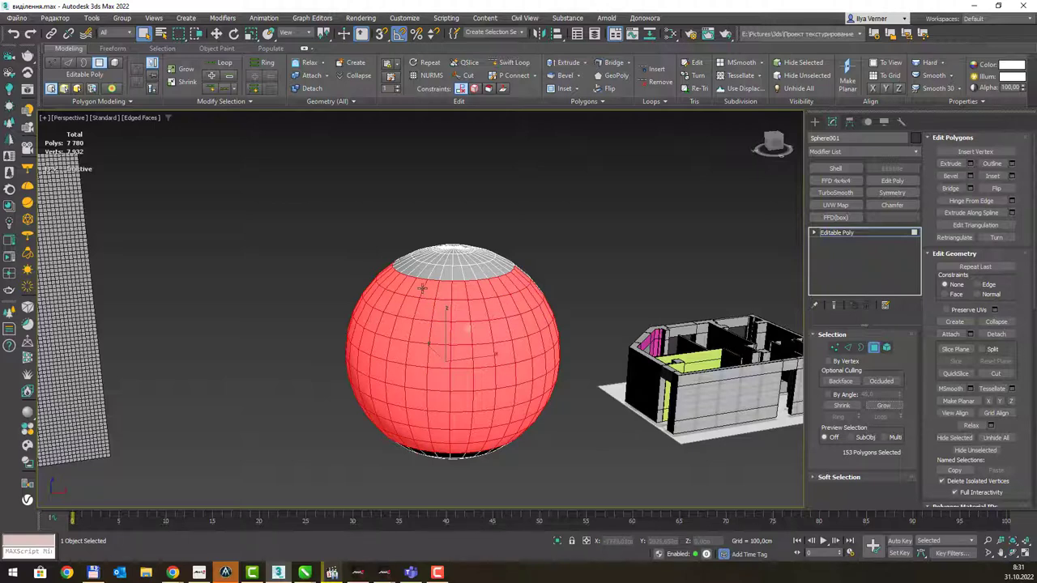
- Shrink the band four times to a thin nine-face strip and exit Polygon mode
{"action": "left_click", "coordinate": [842, 405]}
{"action": "left_click", "coordinate": [842, 406]}
{"action": "left_click", "coordinate": [843, 406]}
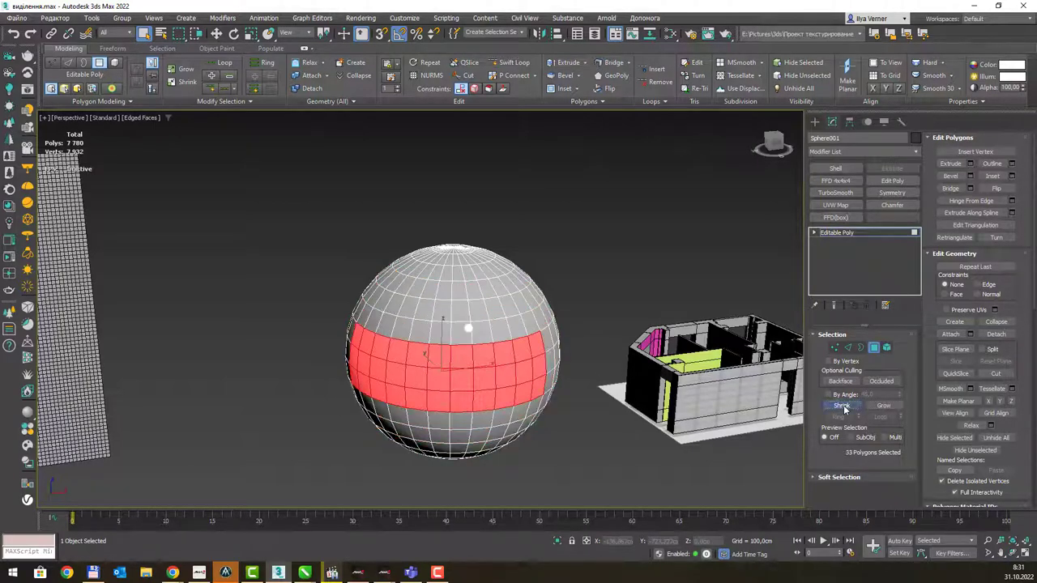
{"action": "left_click", "coordinate": [842, 406]}
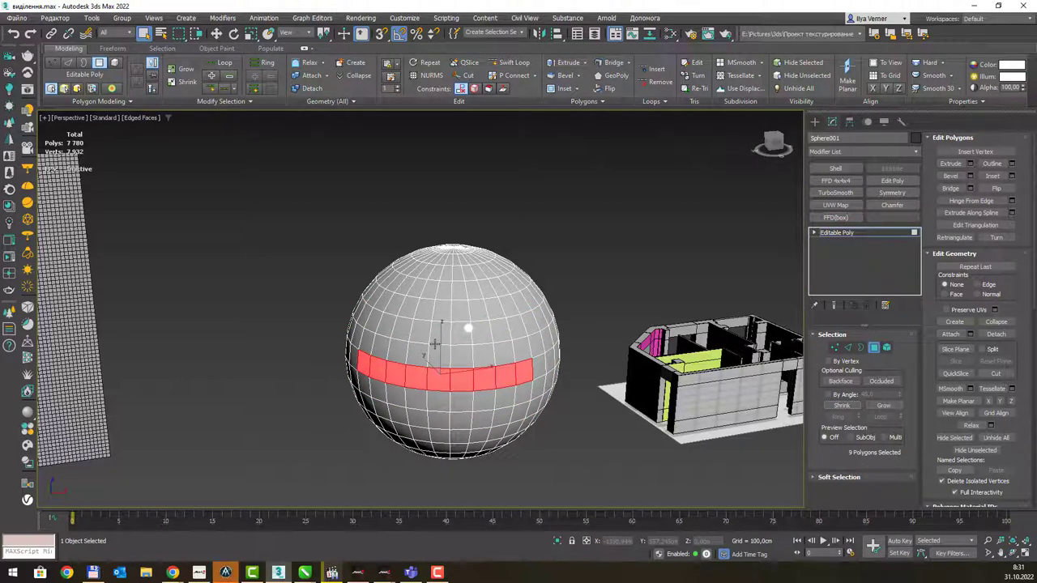
{"action": "middle_click_drag", "start_coordinate": [398, 356], "coordinate": [577, 318]}
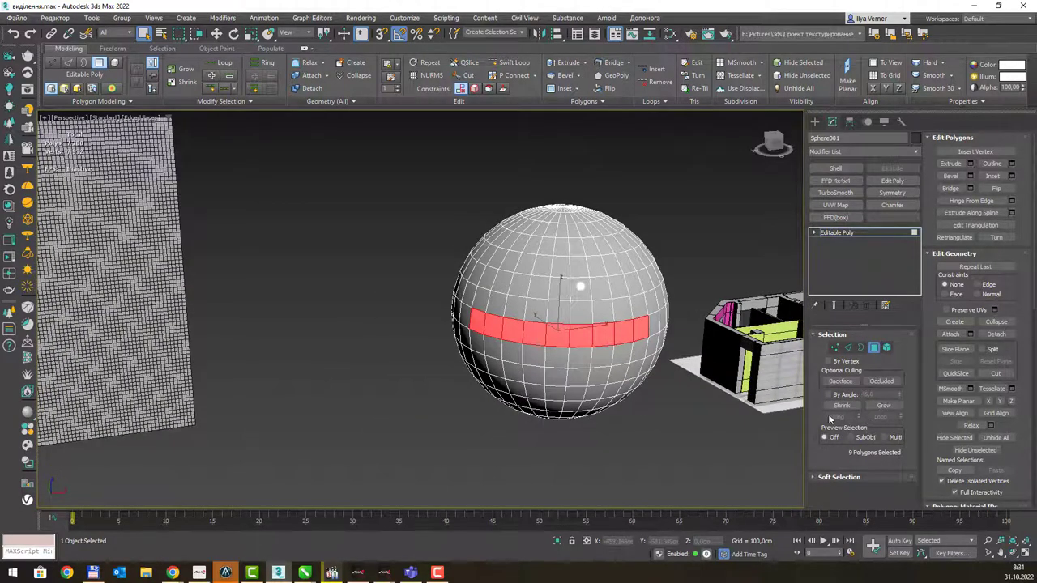
{"action": "key", "text": "4"}
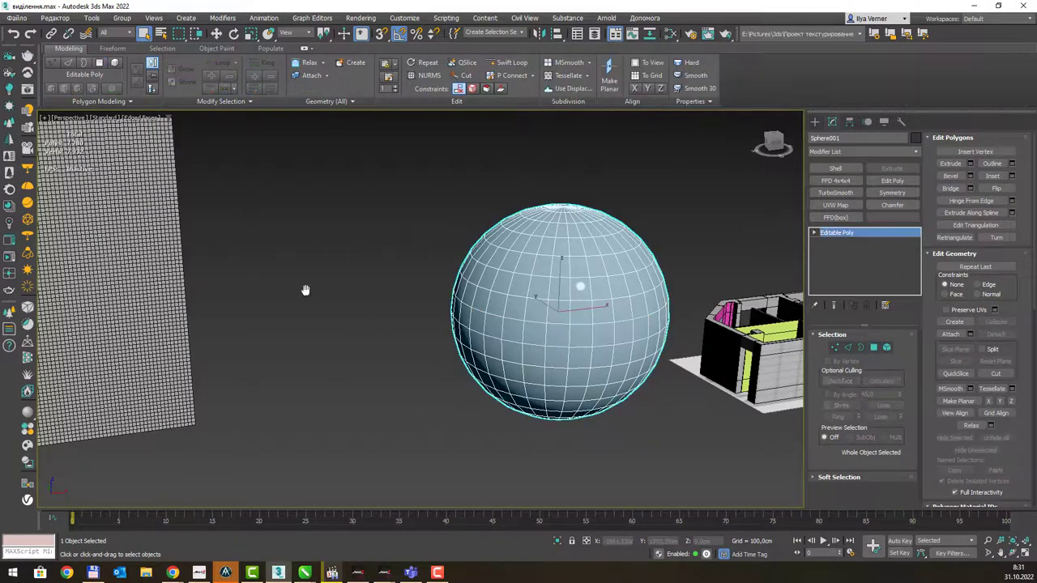
{"action": "scroll", "coordinate": [301, 289], "scroll_direction": "up", "scroll_amount": 5}
- Select Plane002 and, in Polygon mode, pick separate faces on the plane
{"action": "left_click", "coordinate": [239, 295]}
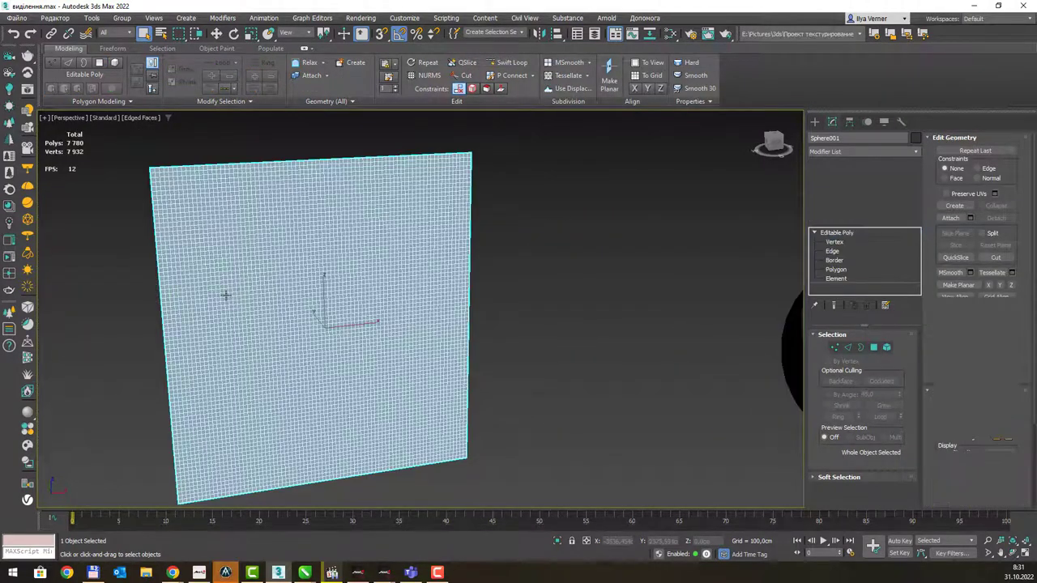
{"action": "key", "text": "4"}
{"action": "left_click", "coordinate": [226, 290]}
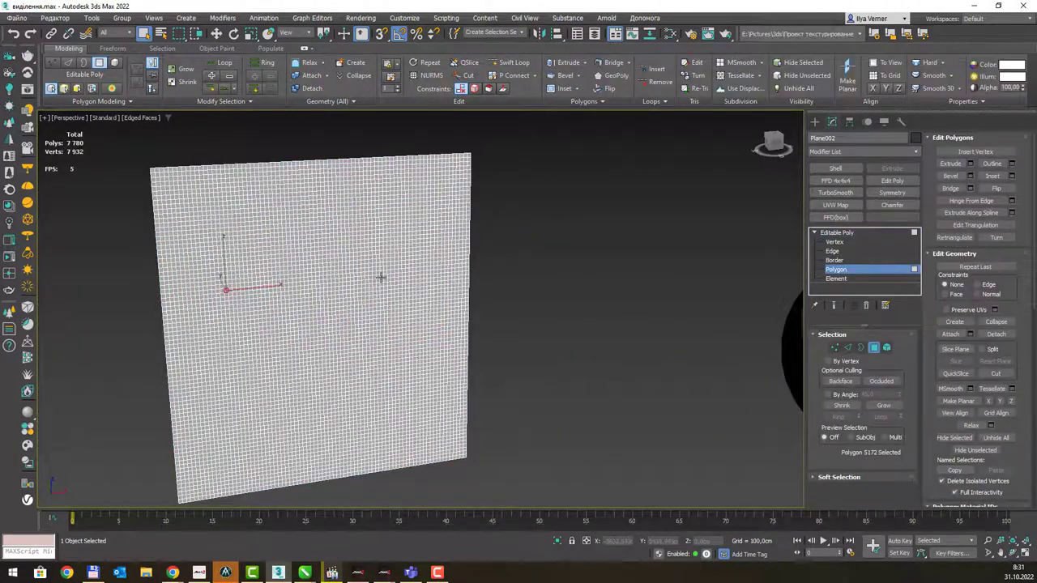
{"action": "left_click", "coordinate": [410, 277], "text": "ctrl"}
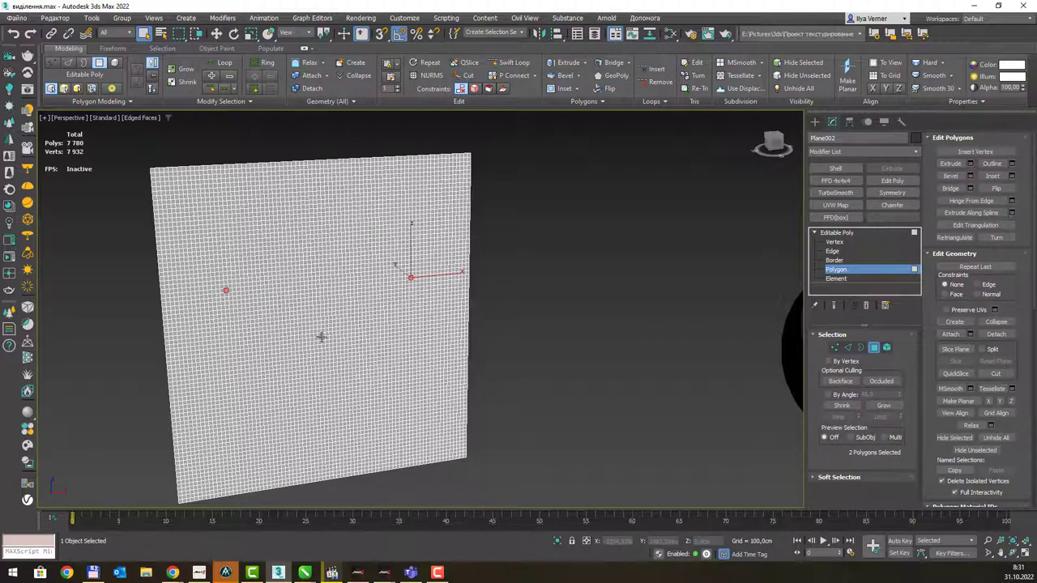
- Grow the face selection repeatedly until the patches merge into one large patch
{"action": "left_click", "coordinate": [887, 406]}
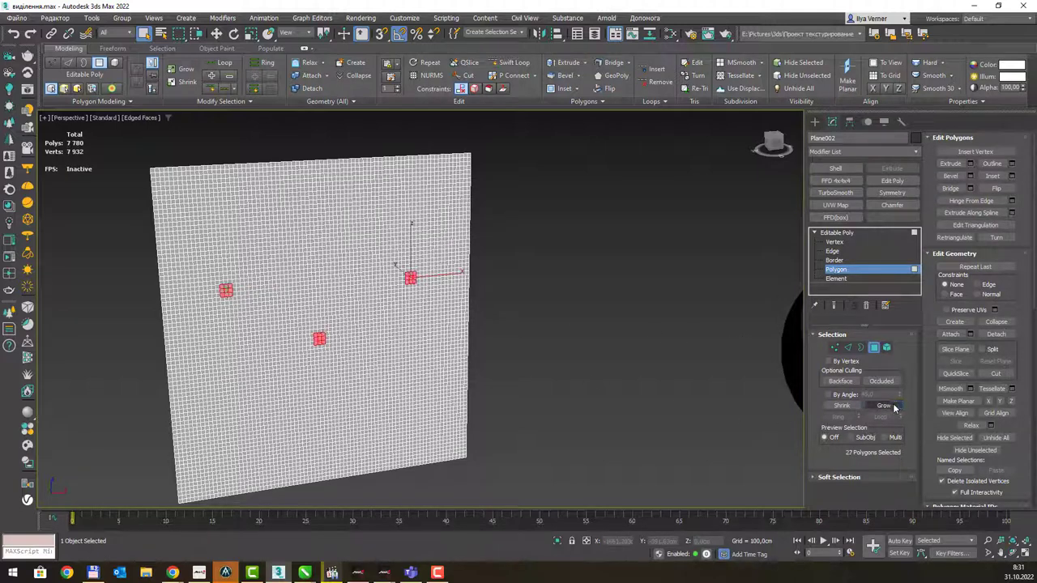
{"action": "left_click", "coordinate": [890, 406]}
{"action": "left_click", "coordinate": [891, 406]}
{"action": "left_click", "coordinate": [893, 407]}
{"action": "left_click", "coordinate": [894, 408]}
{"action": "left_click", "coordinate": [895, 408]}
{"action": "left_click", "coordinate": [894, 407]}
{"action": "left_click", "coordinate": [895, 407]}
{"action": "left_click", "coordinate": [894, 408]}
{"action": "left_click", "coordinate": [895, 408]}
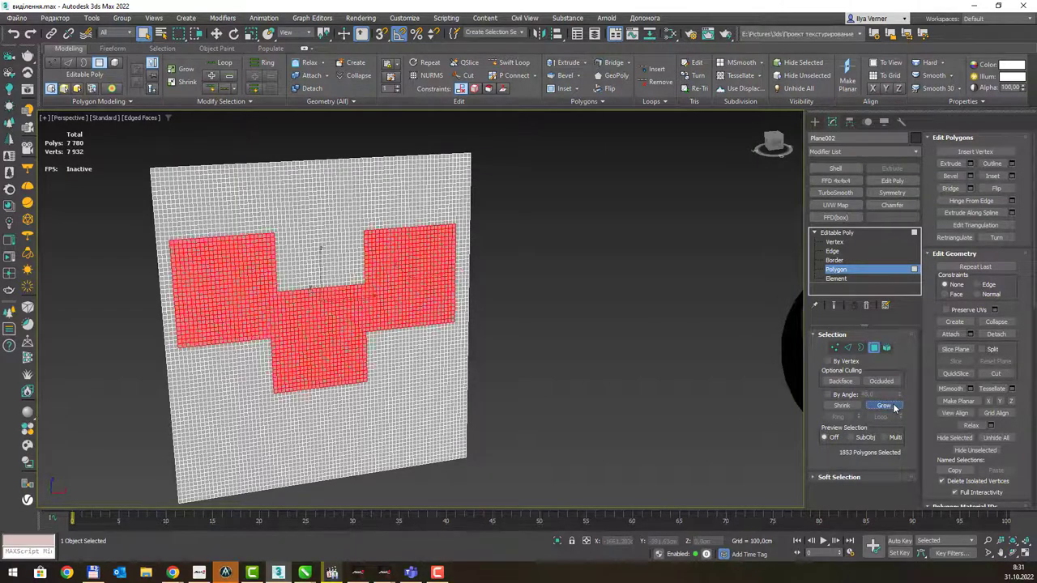
{"action": "left_click", "coordinate": [894, 408]}
{"action": "left_click", "coordinate": [895, 407]}
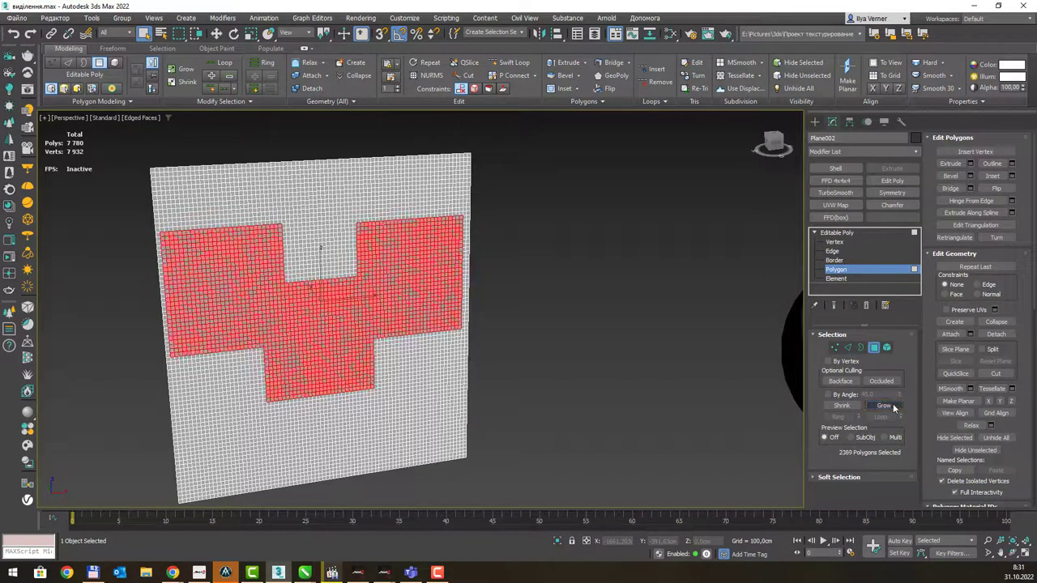
- Shrink the merged selection until it splits into three separate squares
{"action": "left_click", "coordinate": [843, 406]}
{"action": "left_click", "coordinate": [843, 406]}
{"action": "left_click", "coordinate": [842, 406]}
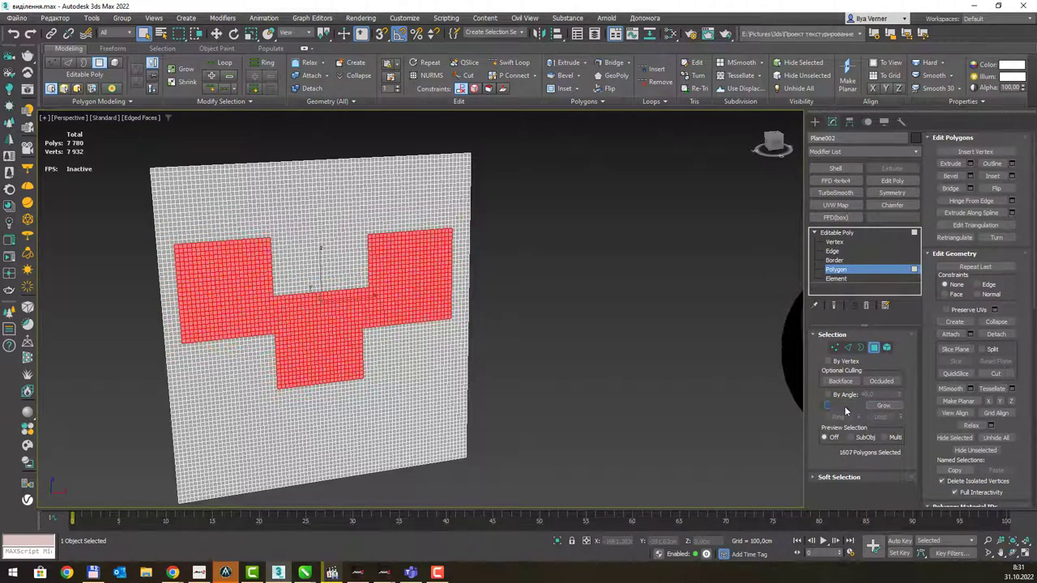
{"action": "left_click", "coordinate": [842, 406]}
{"action": "left_click", "coordinate": [843, 406]}
{"action": "left_click", "coordinate": [843, 406]}
{"action": "left_click", "coordinate": [843, 406]}
{"action": "left_click", "coordinate": [843, 406]}
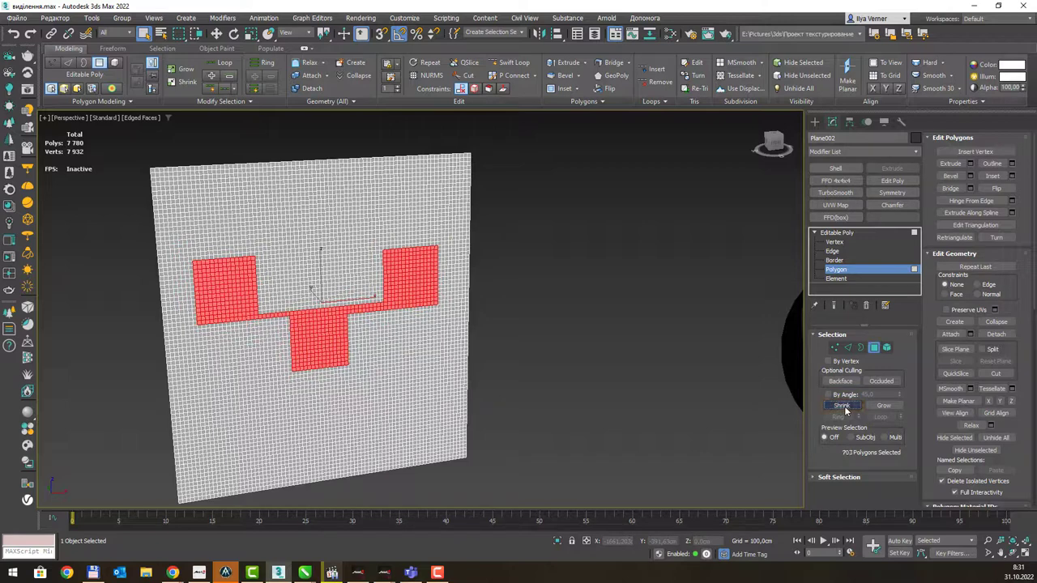
{"action": "left_click", "coordinate": [843, 406]}
- Keep shrinking the squares until 0 polygons remain selected
{"action": "left_click", "coordinate": [843, 406]}
{"action": "left_click", "coordinate": [842, 406]}
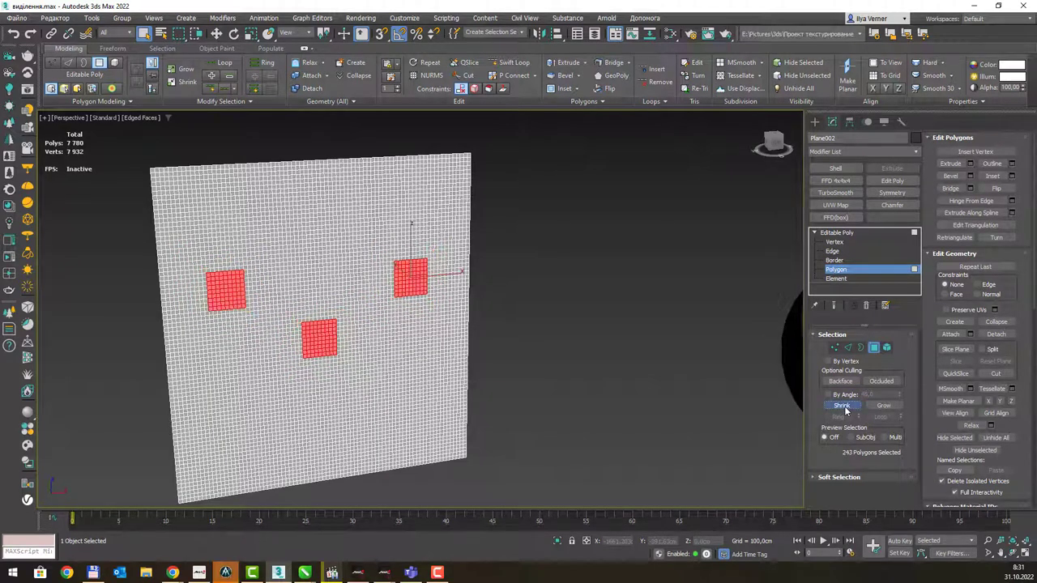
{"action": "left_click", "coordinate": [843, 406]}
{"action": "left_click", "coordinate": [843, 406]}
{"action": "left_click", "coordinate": [842, 405]}
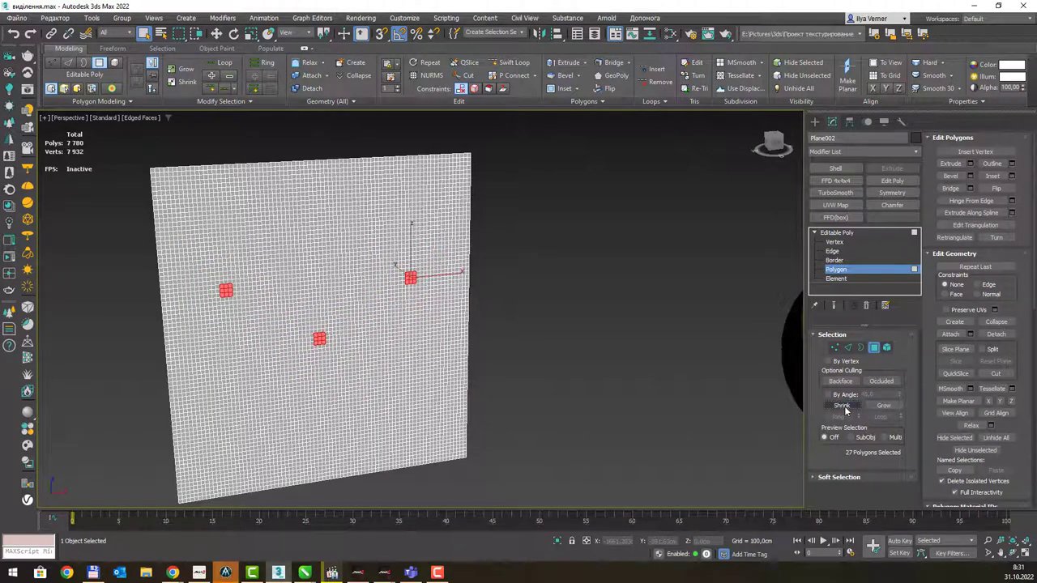
{"action": "left_click", "coordinate": [843, 406]}
{"action": "left_click", "coordinate": [842, 406]}
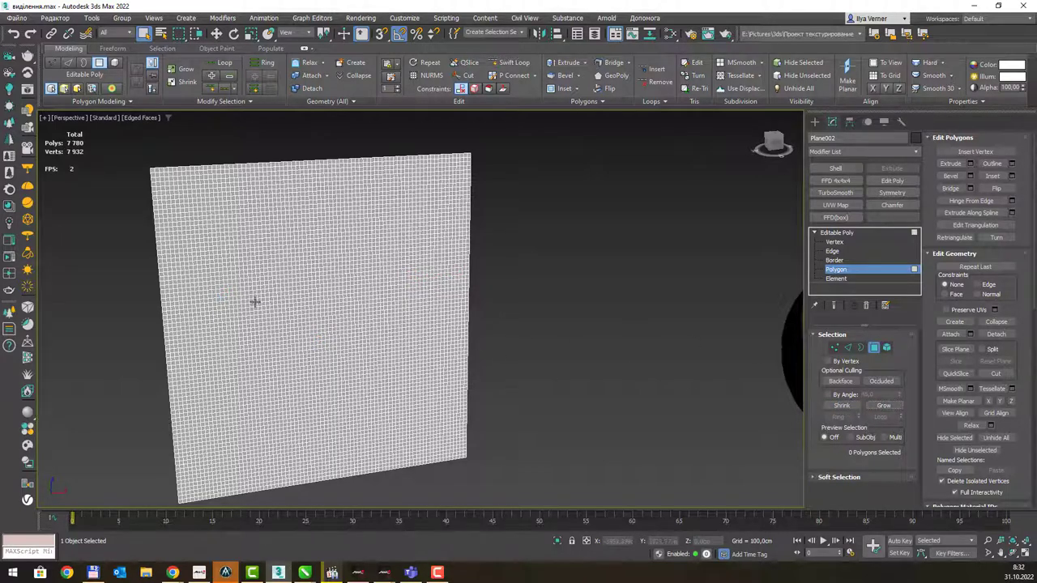
- Pick two faces on the plane and grow them into small patches
{"action": "left_click", "coordinate": [254, 301]}
{"action": "left_click", "coordinate": [438, 298], "text": "ctrl"}
{"action": "left_click", "coordinate": [881, 406]}
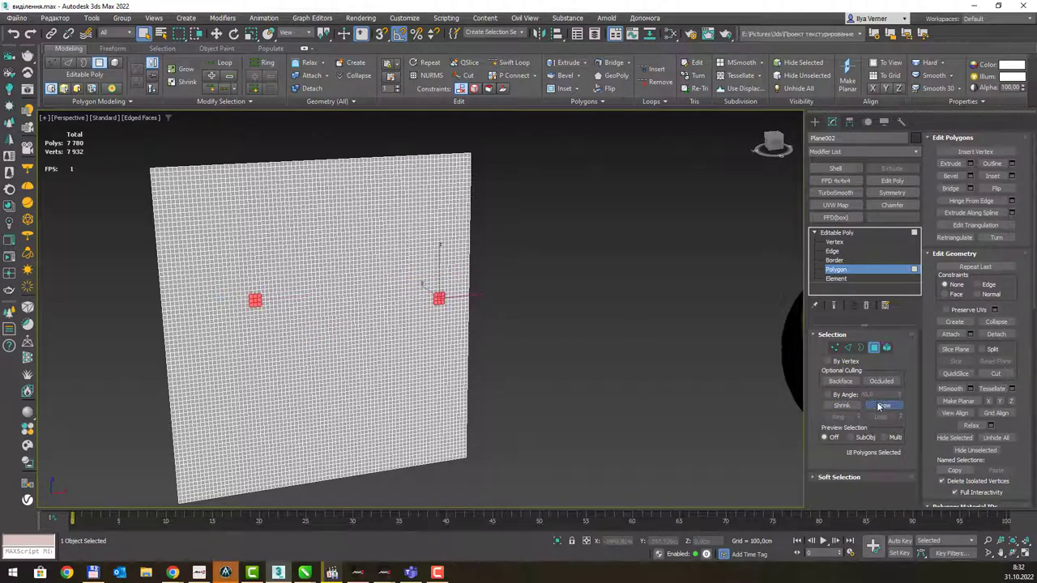
{"action": "left_click", "coordinate": [882, 405]}
- Reselect a left and a right face and grow them into two large square patches
{"action": "left_click", "coordinate": [340, 281]}
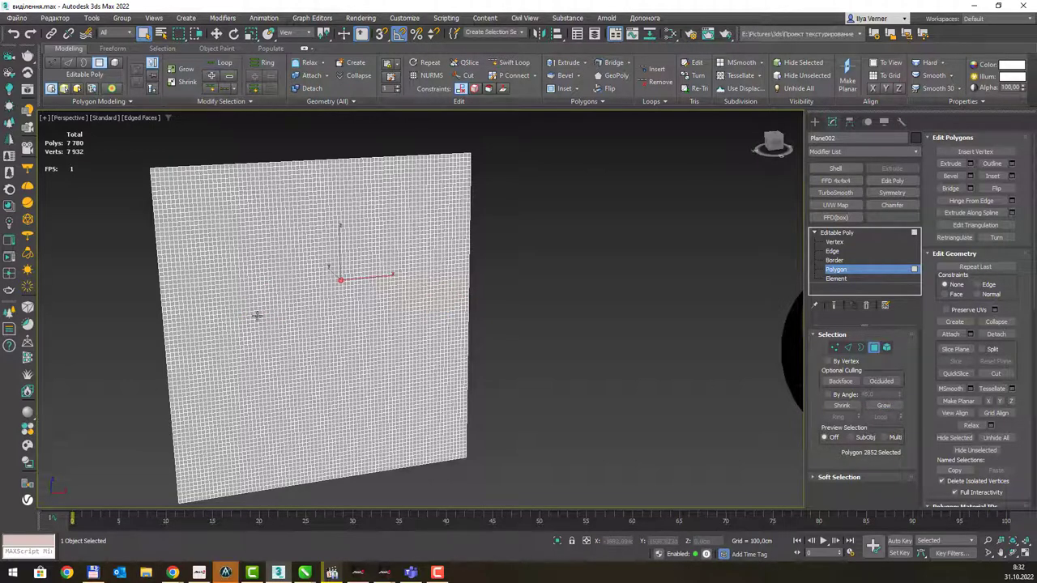
{"action": "left_click", "coordinate": [255, 301]}
{"action": "left_click", "coordinate": [381, 302], "text": "ctrl"}
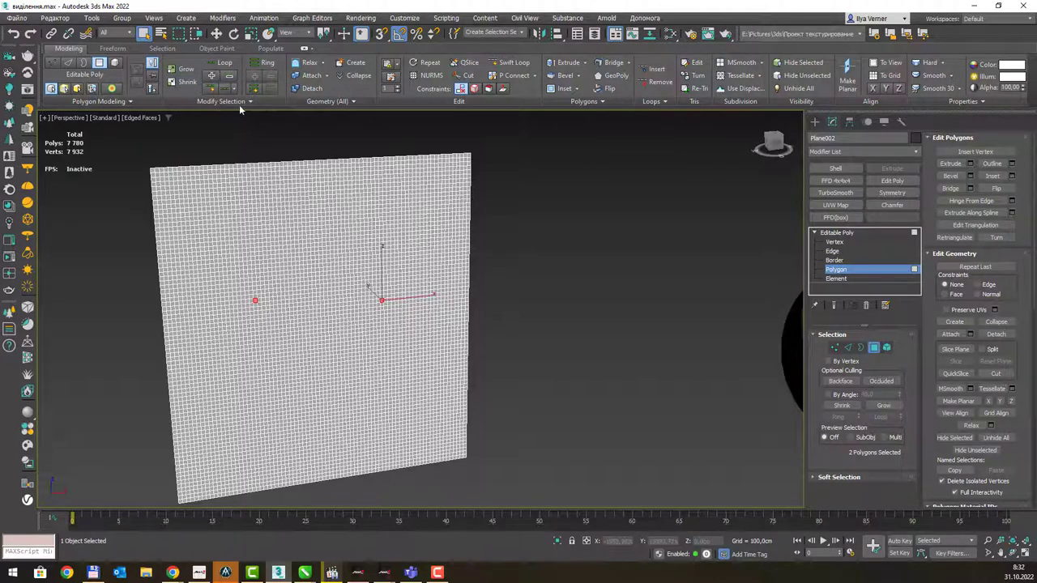
{"action": "left_click", "coordinate": [185, 75]}
{"action": "left_click", "coordinate": [185, 76]}
{"action": "left_click", "coordinate": [184, 75]}
{"action": "left_click", "coordinate": [185, 76]}
{"action": "left_click", "coordinate": [185, 76]}
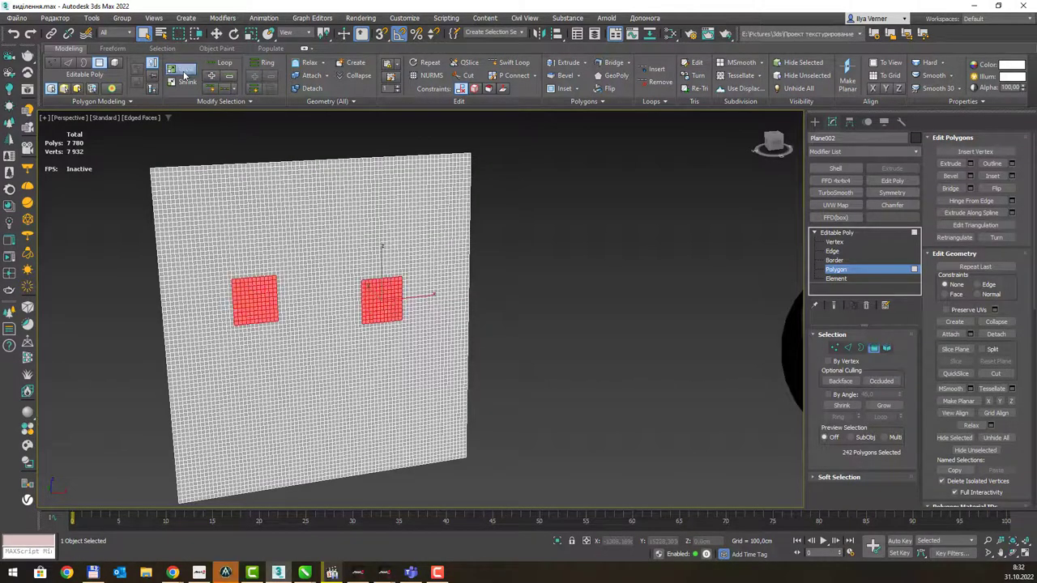
{"action": "left_click", "coordinate": [185, 75]}
{"action": "left_click", "coordinate": [184, 75]}
{"action": "left_click", "coordinate": [185, 75]}
{"action": "left_click", "coordinate": [185, 76]}
{"action": "left_click", "coordinate": [185, 75]}
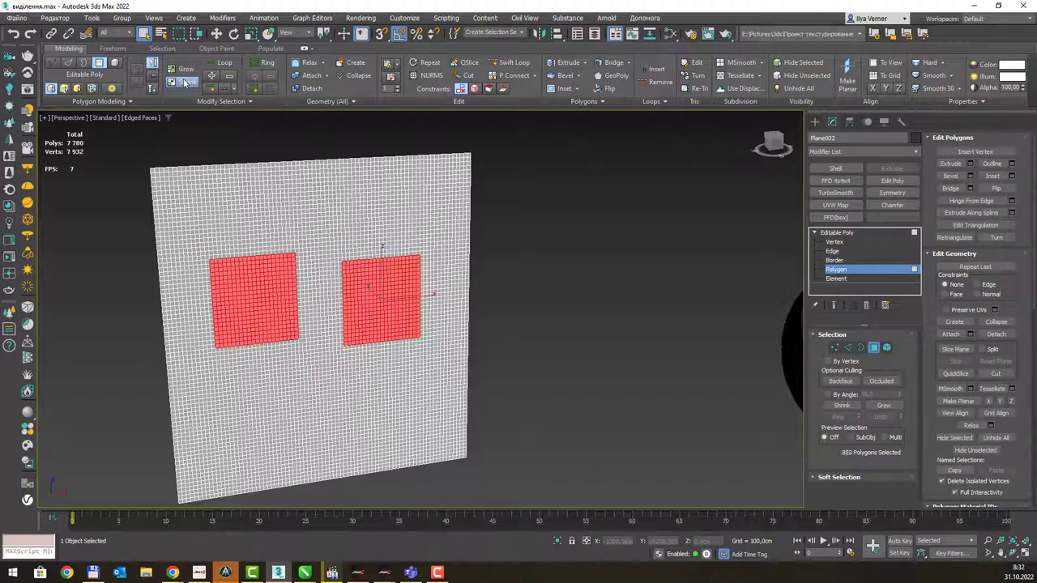
- Shrink both square patches slightly, then grow them back to 1058 selected faces
{"action": "left_click", "coordinate": [186, 82]}
{"action": "left_click", "coordinate": [186, 82]}
{"action": "left_click", "coordinate": [185, 82]}
{"action": "left_click", "coordinate": [184, 72]}
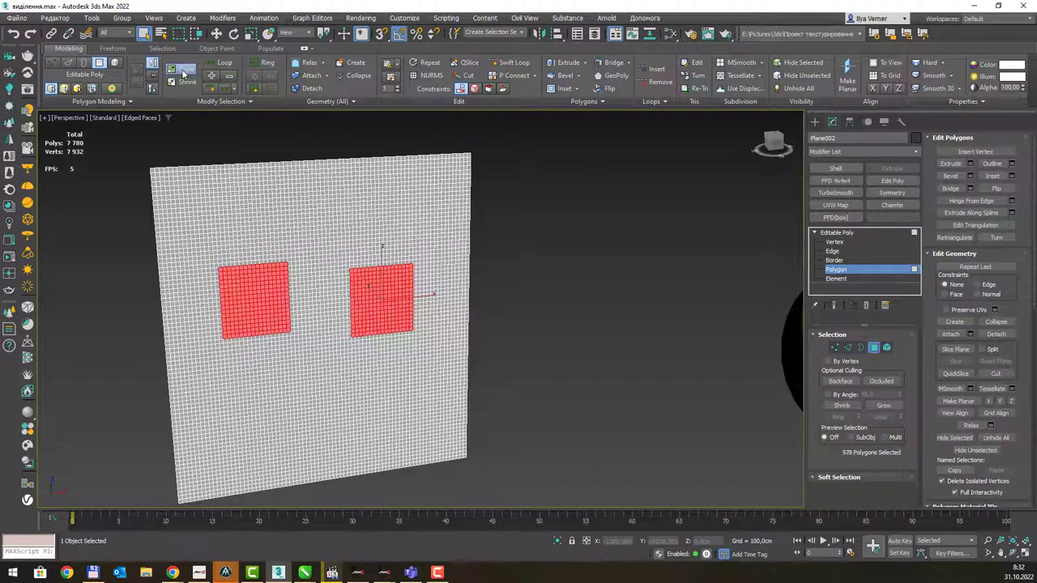
{"action": "left_click", "coordinate": [183, 73]}
{"action": "left_click", "coordinate": [184, 73]}
{"action": "left_click", "coordinate": [184, 73]}
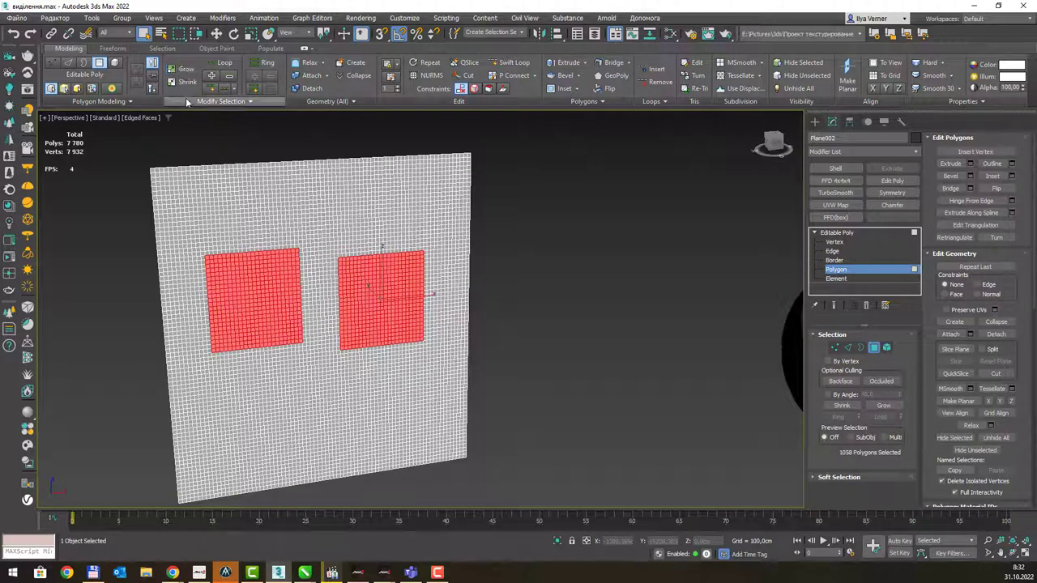
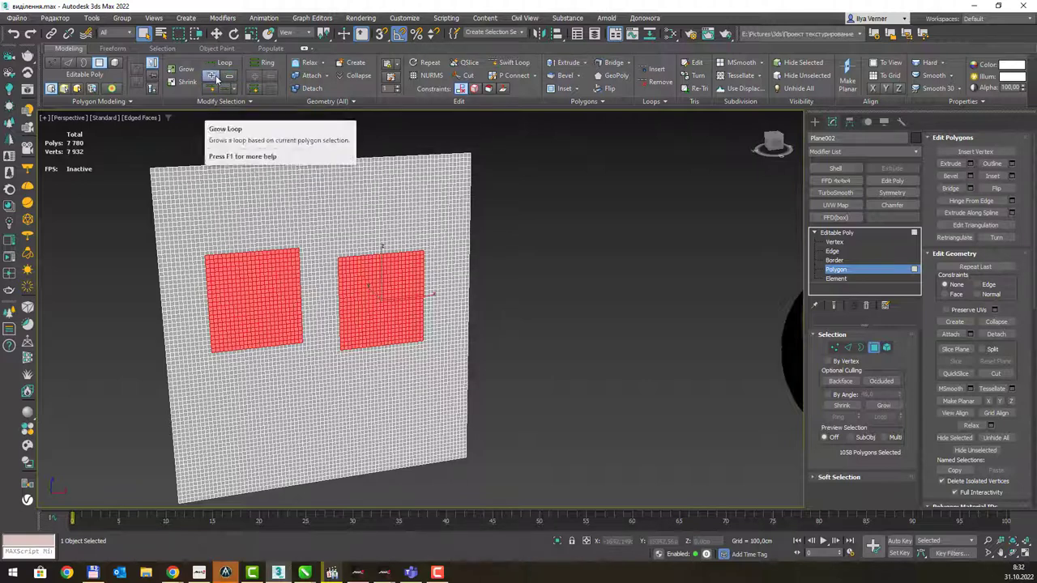
- Select two single polygons on the plane, one on the left and one on the right
{"action": "left_click", "coordinate": [225, 225]}
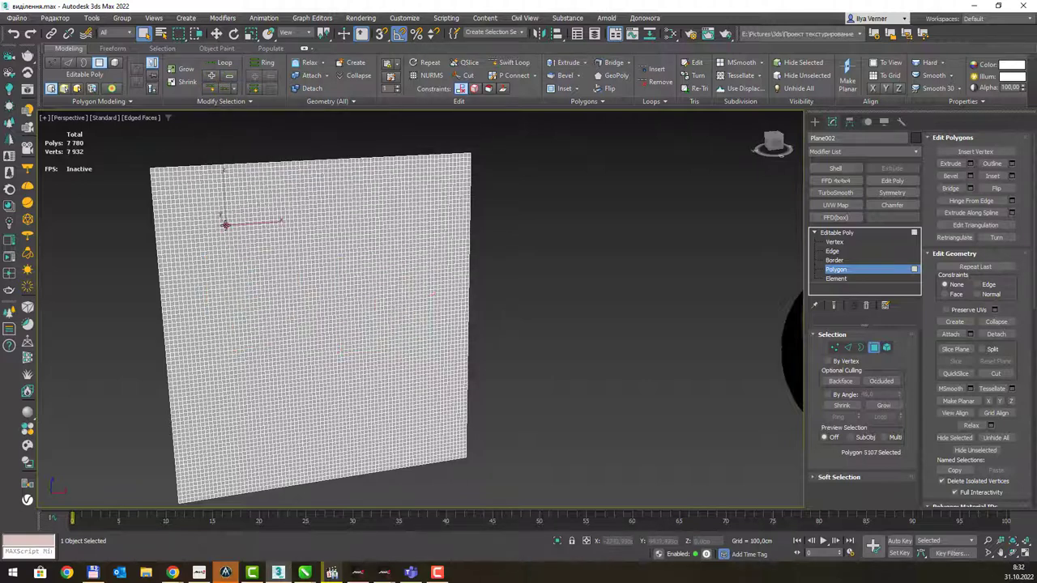
{"action": "scroll", "coordinate": [268, 299], "scroll_direction": "up", "scroll_amount": 3}
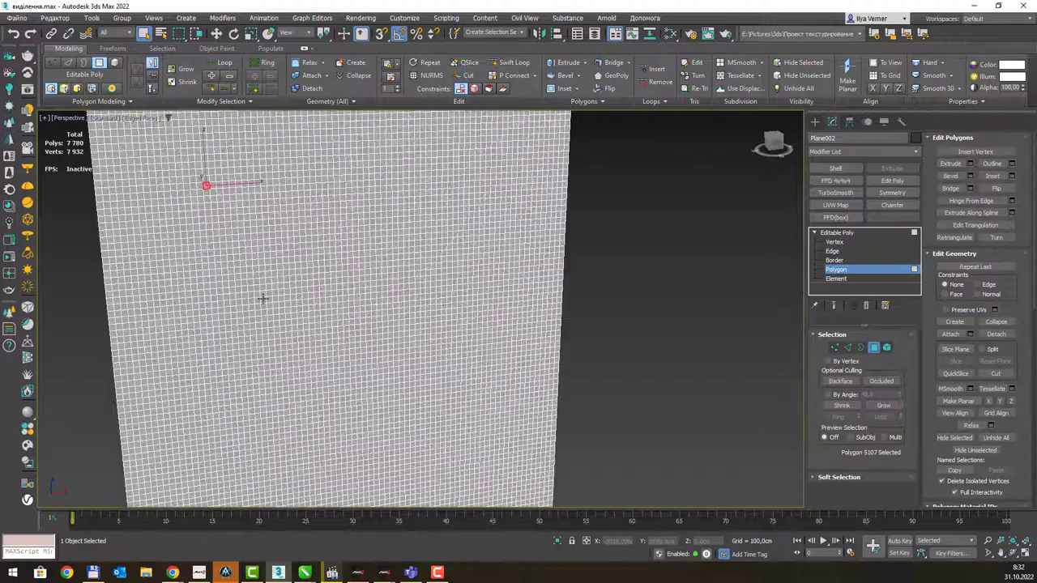
{"action": "left_click", "coordinate": [230, 264]}
{"action": "left_click", "coordinate": [412, 250], "text": "ctrl"}
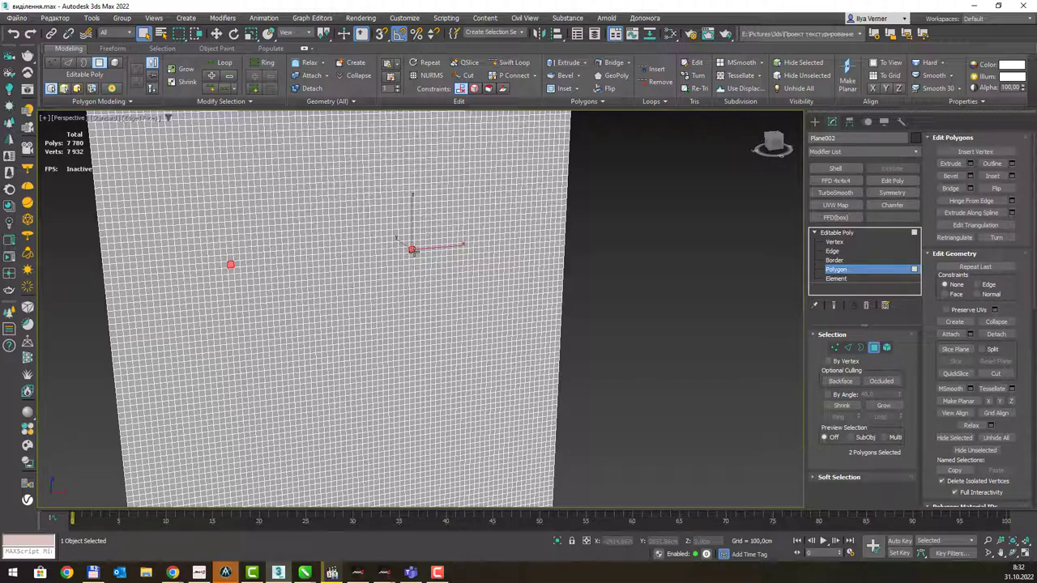
- Grow Loop both polygons into long crosses, then revert to the two polygons
{"action": "left_click", "coordinate": [212, 77]}
{"action": "left_click", "coordinate": [210, 79]}
{"action": "left_click", "coordinate": [210, 78]}
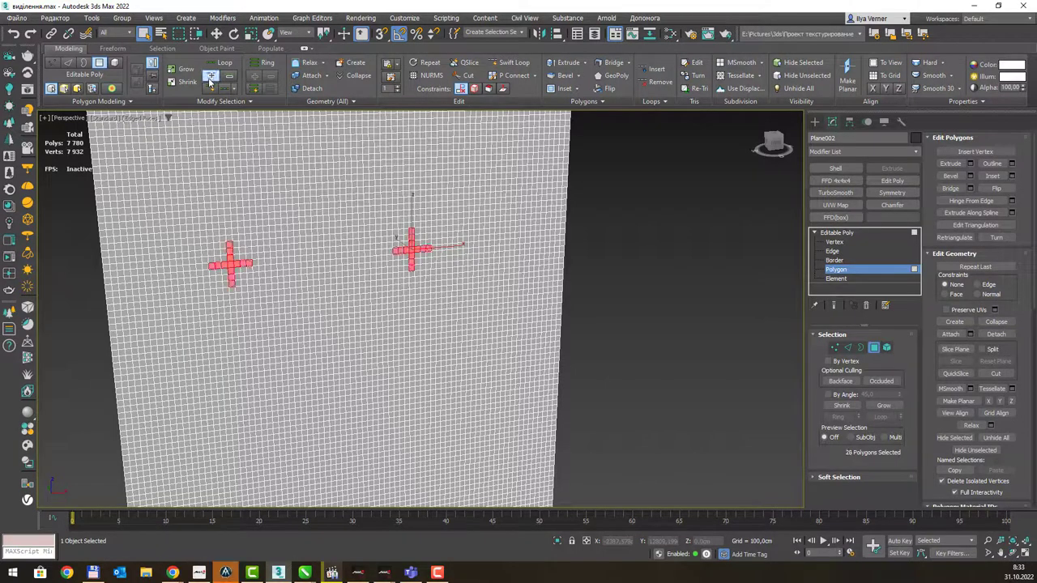
{"action": "left_click", "coordinate": [210, 79]}
{"action": "left_click", "coordinate": [210, 79]}
{"action": "left_click", "coordinate": [210, 78]}
{"action": "left_click", "coordinate": [210, 79]}
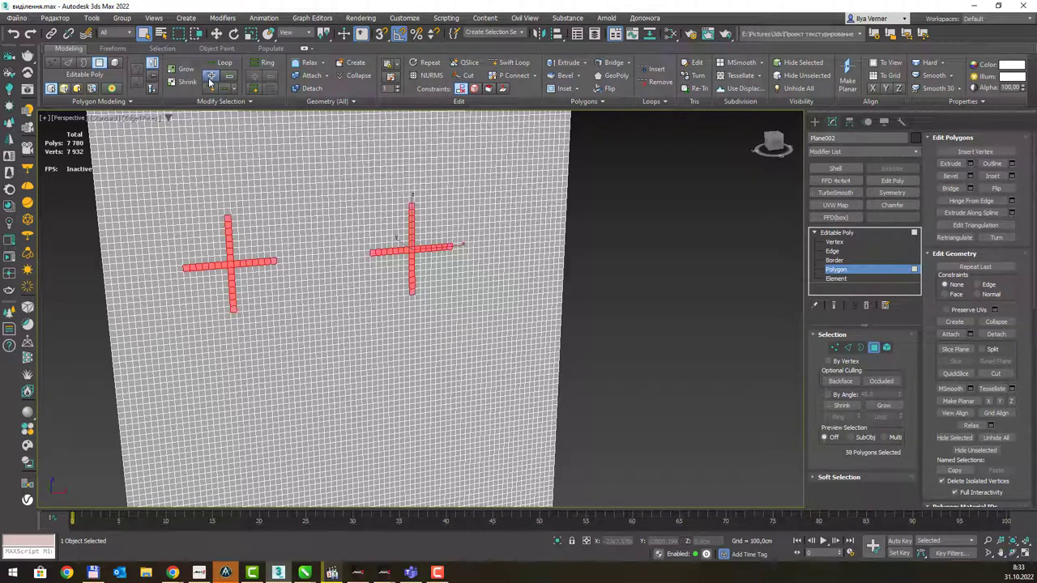
{"action": "left_click", "coordinate": [210, 78]}
{"action": "left_click", "coordinate": [209, 78]}
{"action": "left_click", "coordinate": [210, 79]}
{"action": "left_click", "coordinate": [210, 78]}
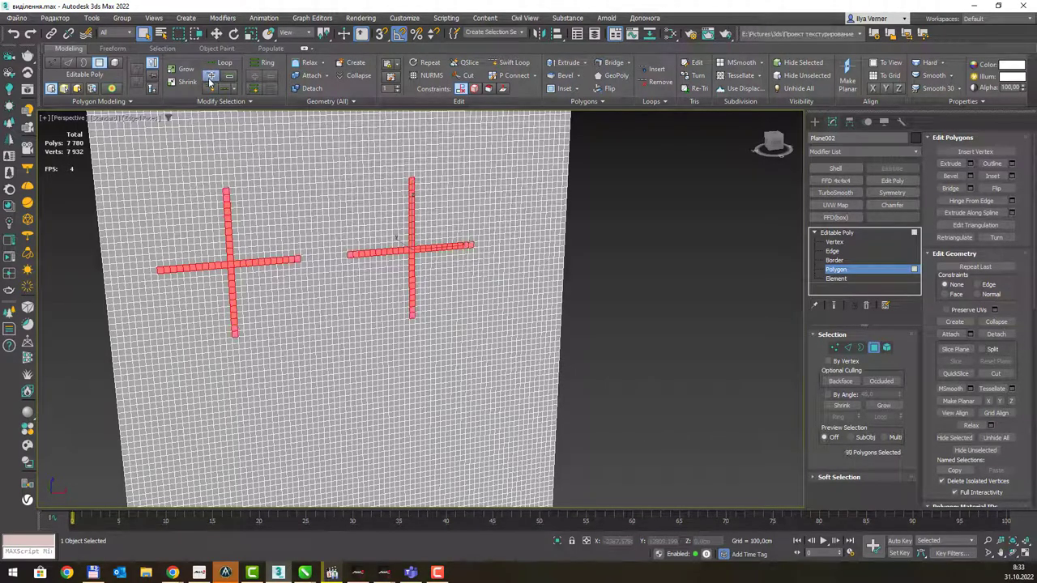
{"action": "left_click", "coordinate": [210, 78]}
{"action": "left_click", "coordinate": [209, 78]}
{"action": "left_click", "coordinate": [210, 79]}
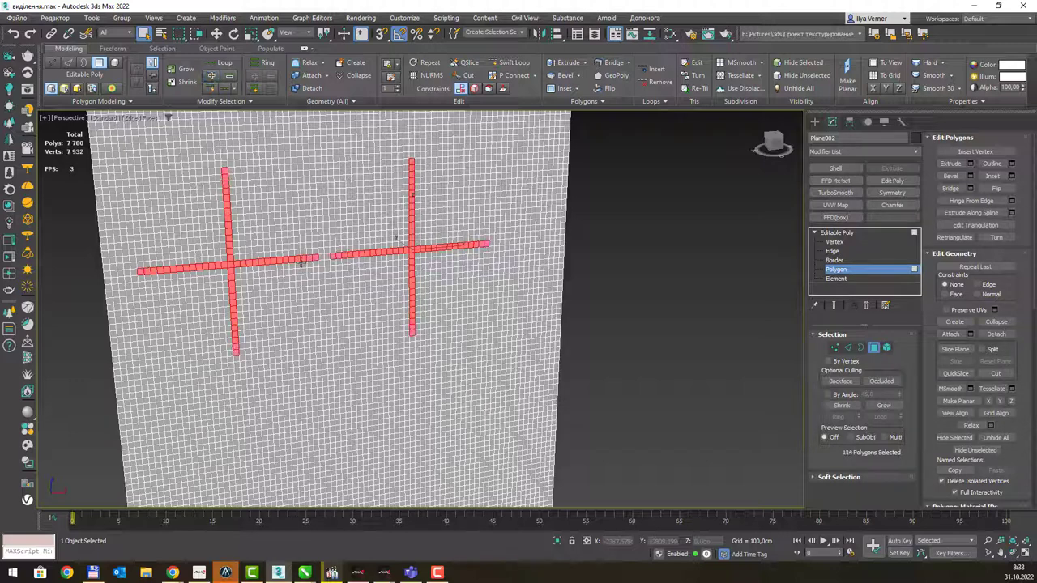
{"action": "left_click", "coordinate": [304, 272]}
{"action": "left_click", "coordinate": [217, 259]}
- Revert to the two polygons and Grow them twice into solid squares
{"action": "left_click", "coordinate": [422, 255], "text": "ctrl"}
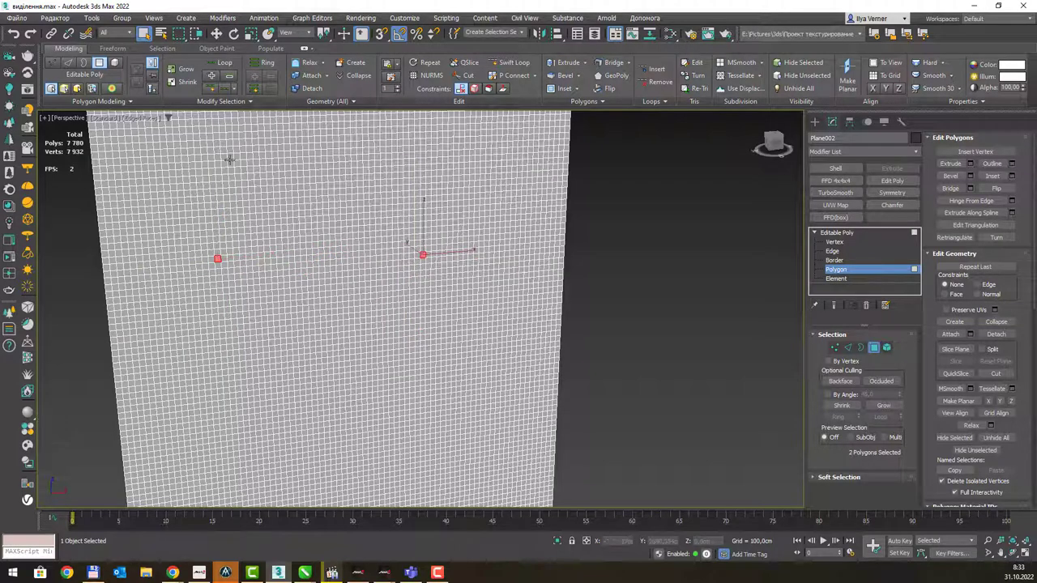
{"action": "left_click", "coordinate": [186, 68]}
{"action": "left_click", "coordinate": [186, 68]}
{"action": "left_click", "coordinate": [186, 68]}
{"action": "left_click", "coordinate": [185, 68]}
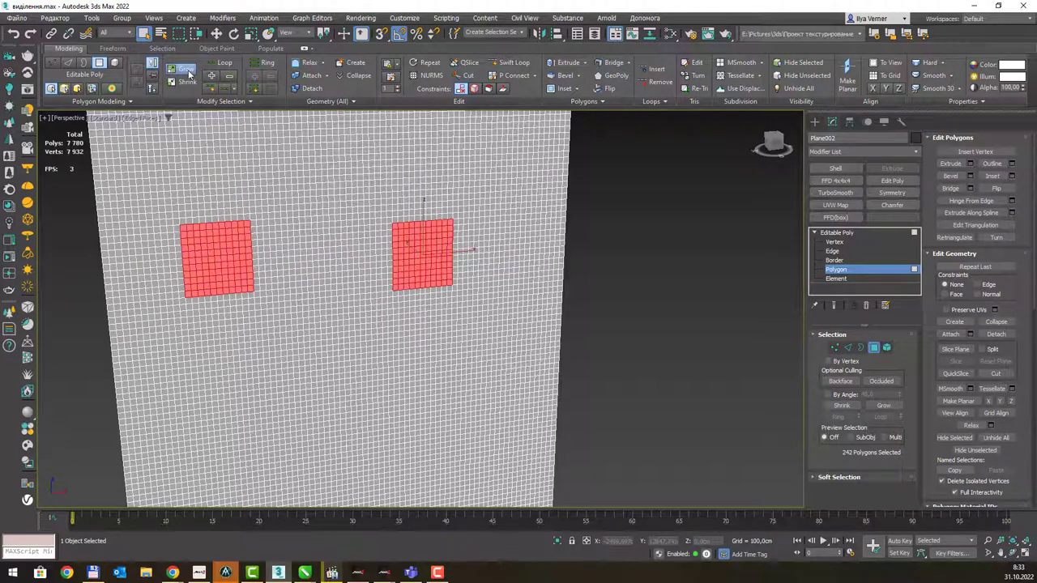
- Reselect two single polygons and Grow Loop them into long crosses that join
{"action": "left_click", "coordinate": [359, 258]}
{"action": "left_click", "coordinate": [179, 256]}
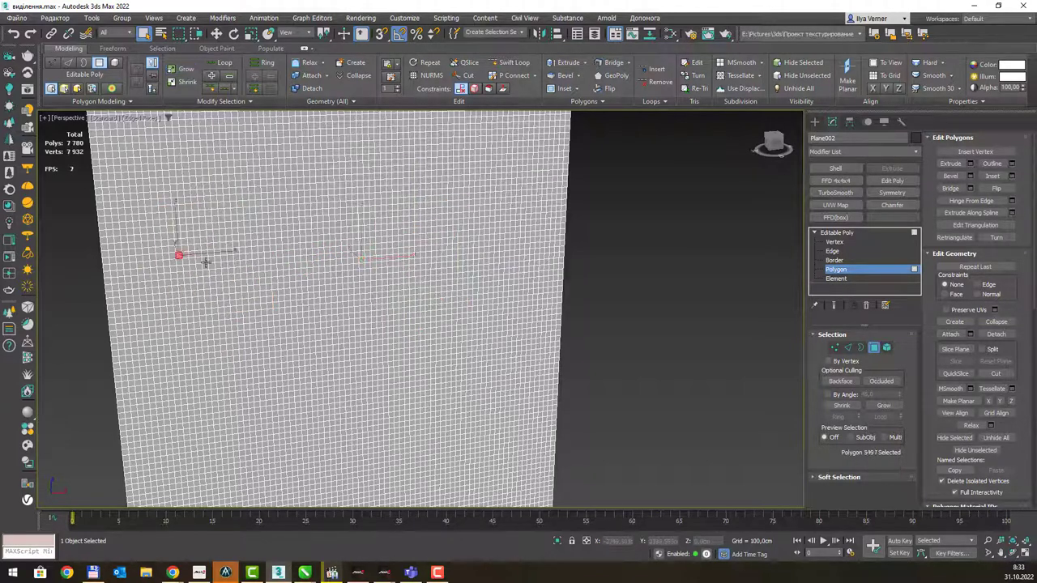
{"action": "left_click", "coordinate": [465, 233], "text": "ctrl"}
{"action": "left_click", "coordinate": [211, 75]}
{"action": "left_click", "coordinate": [211, 75]}
{"action": "left_click", "coordinate": [212, 75]}
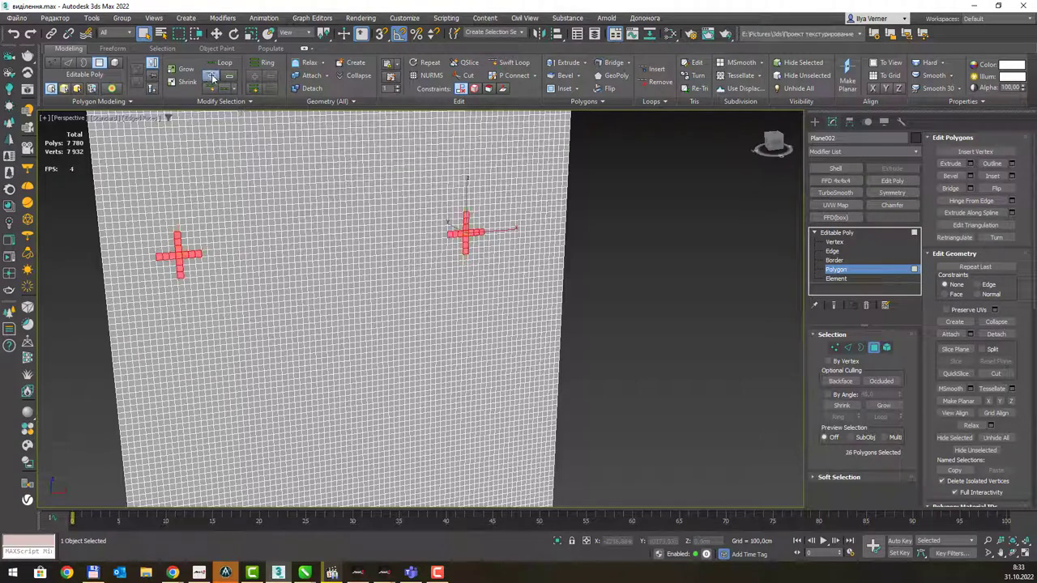
{"action": "left_click", "coordinate": [212, 76]}
{"action": "left_click", "coordinate": [211, 76]}
{"action": "left_click", "coordinate": [211, 75]}
{"action": "left_click", "coordinate": [211, 75]}
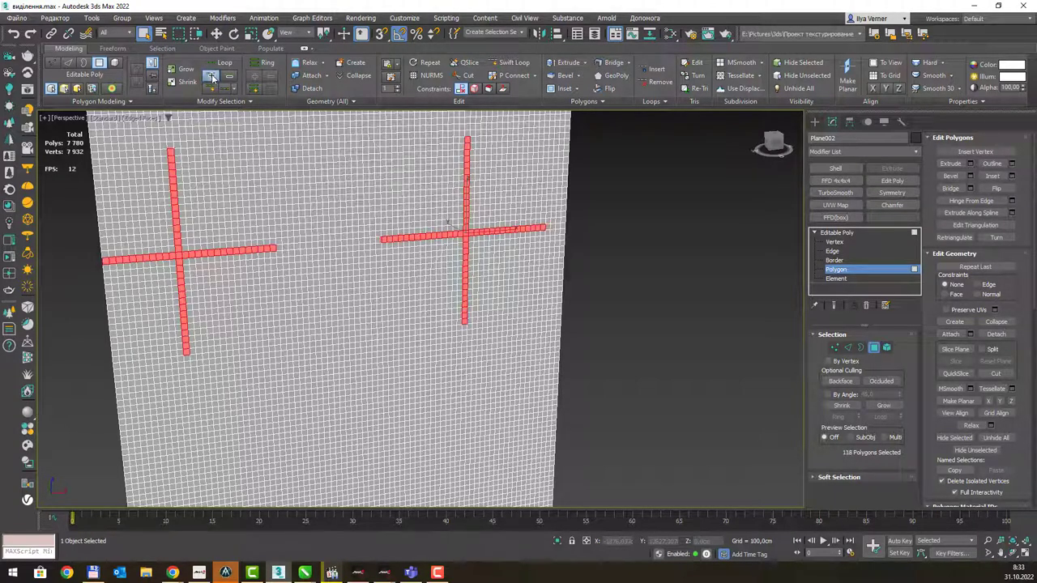
{"action": "left_click", "coordinate": [212, 75]}
{"action": "left_click", "coordinate": [212, 75]}
{"action": "left_click", "coordinate": [211, 75]}
{"action": "left_click", "coordinate": [212, 75]}
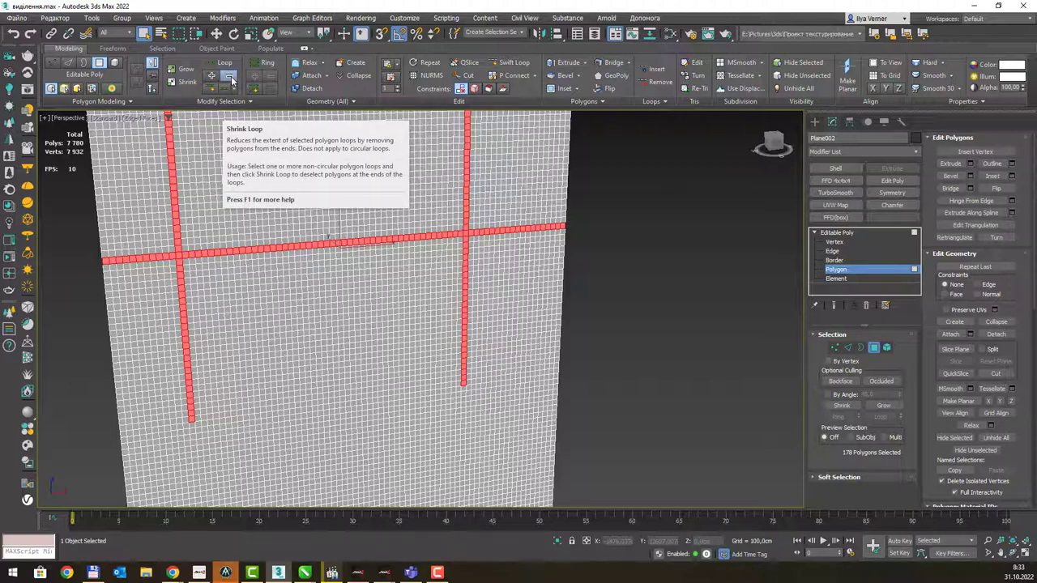
- Shrink Loop repeatedly to trim the ends off the polygon loops
{"action": "left_click", "coordinate": [232, 80]}
{"action": "left_click", "coordinate": [231, 79]}
{"action": "left_click", "coordinate": [232, 79]}
{"action": "left_click", "coordinate": [232, 80]}
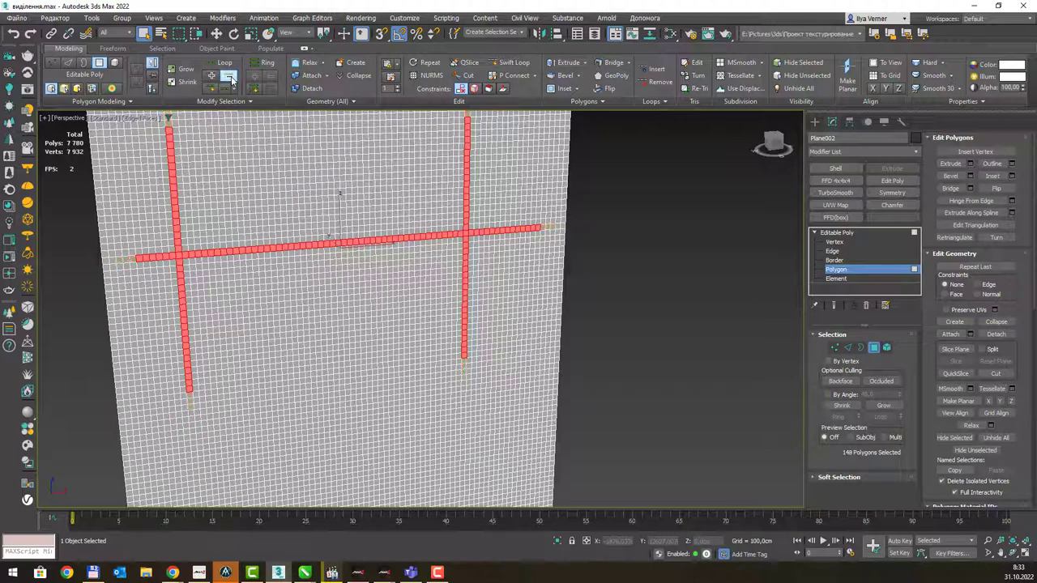
{"action": "left_click", "coordinate": [232, 80]}
{"action": "left_click", "coordinate": [232, 79]}
{"action": "left_click", "coordinate": [232, 79]}
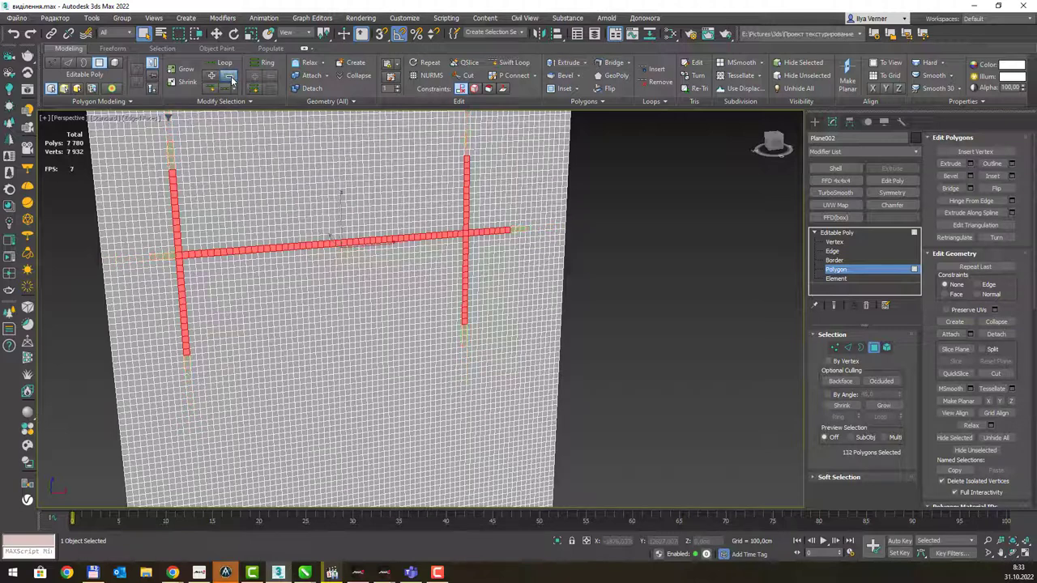
{"action": "left_click", "coordinate": [231, 80]}
{"action": "left_click", "coordinate": [232, 79]}
{"action": "left_click", "coordinate": [231, 79]}
{"action": "left_click", "coordinate": [232, 79]}
{"action": "left_click", "coordinate": [232, 80]}
{"action": "left_click", "coordinate": [232, 79]}
{"action": "left_click", "coordinate": [232, 80]}
{"action": "left_click", "coordinate": [232, 80]}
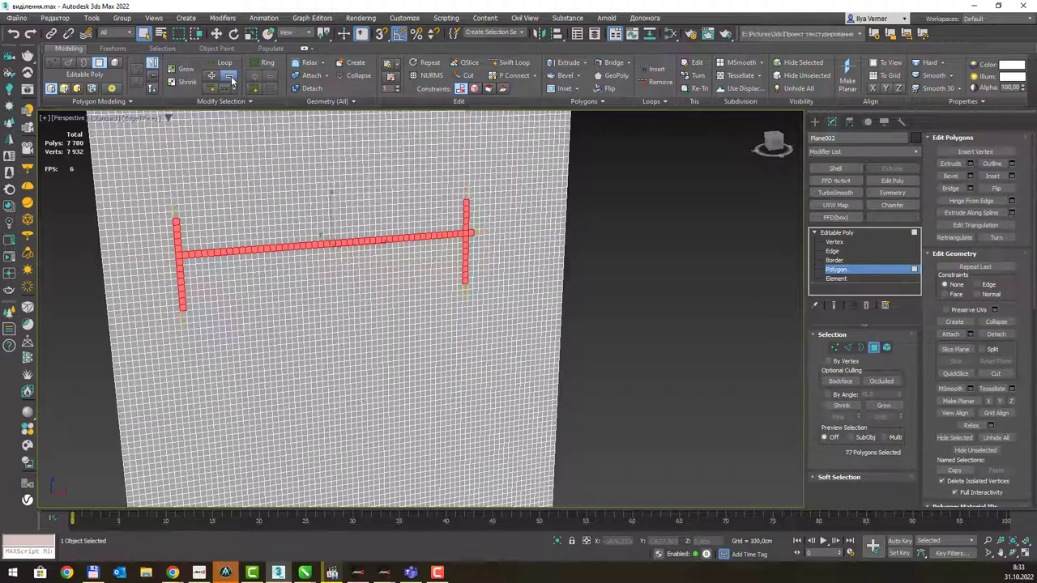
{"action": "left_click", "coordinate": [231, 79]}
{"action": "left_click", "coordinate": [231, 79]}
{"action": "left_click", "coordinate": [231, 79]}
{"action": "left_click", "coordinate": [232, 80]}
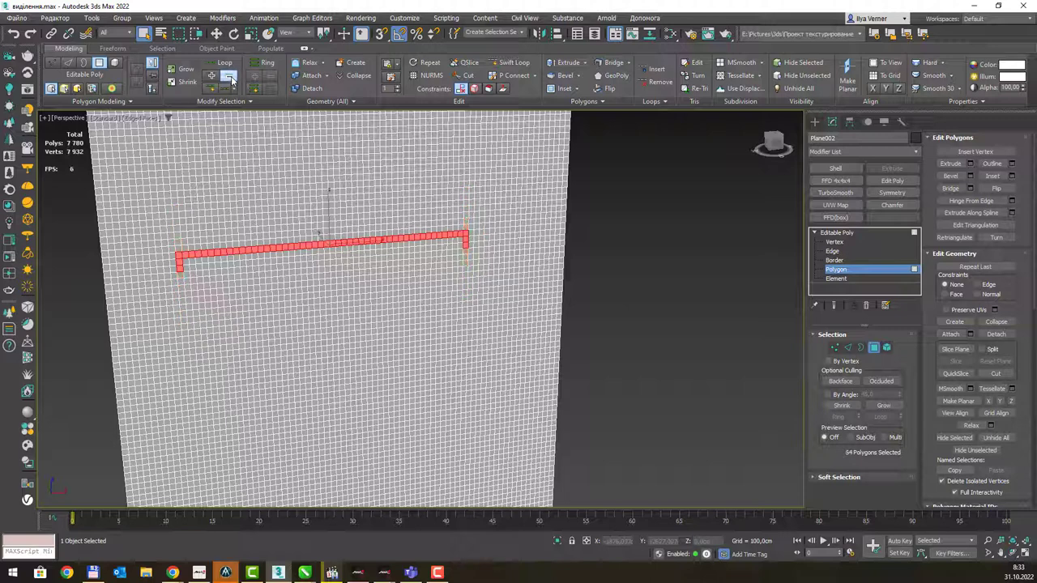
- Shrink the strip to a short 2-polygon piece, then select one upper-left polygon
{"action": "left_click", "coordinate": [231, 80]}
{"action": "left_click", "coordinate": [232, 80]}
{"action": "left_click", "coordinate": [232, 80]}
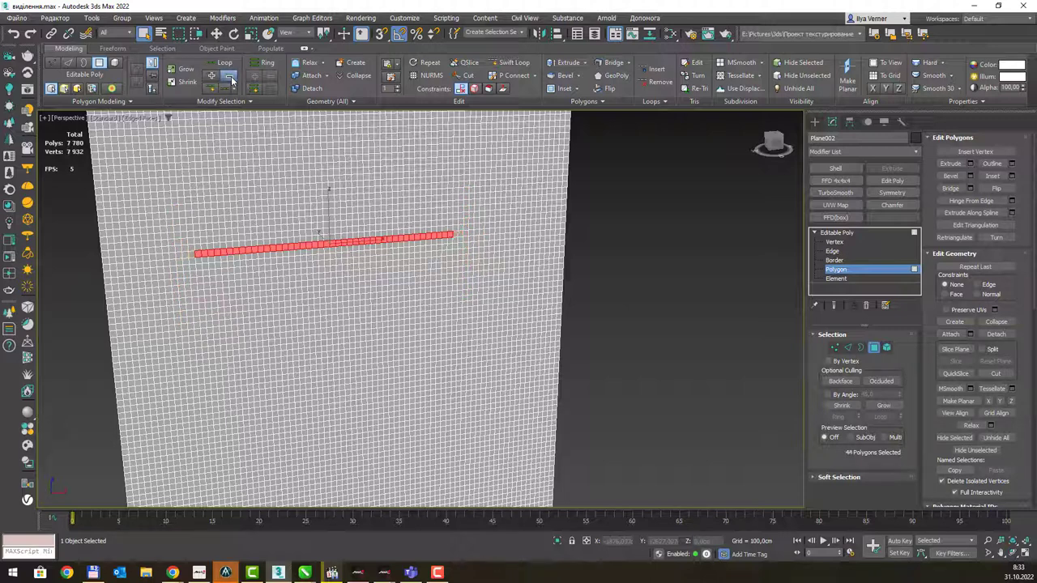
{"action": "left_click", "coordinate": [232, 79]}
{"action": "left_click", "coordinate": [232, 79]}
{"action": "left_click", "coordinate": [231, 79]}
{"action": "left_click", "coordinate": [232, 79]}
{"action": "left_click", "coordinate": [232, 79]}
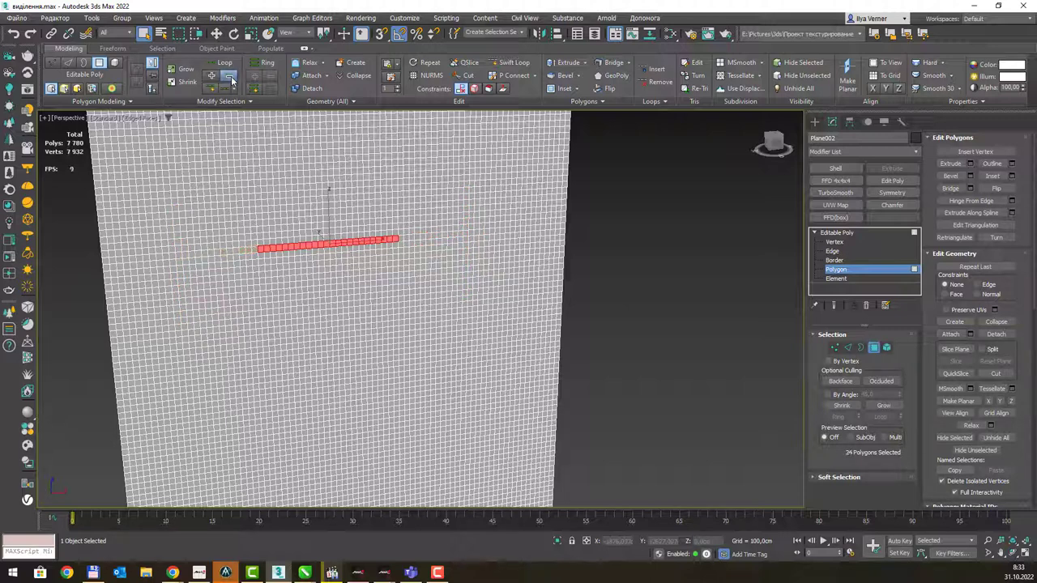
{"action": "left_click", "coordinate": [231, 80]}
{"action": "left_click", "coordinate": [231, 80]}
{"action": "left_click", "coordinate": [231, 79]}
{"action": "left_click", "coordinate": [232, 80]}
{"action": "left_click", "coordinate": [231, 79]}
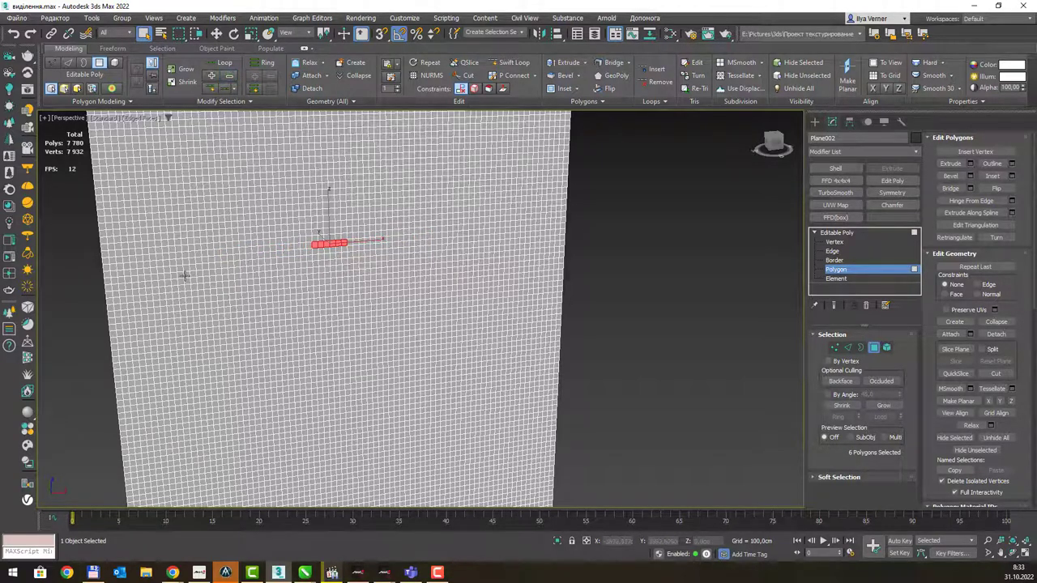
{"action": "left_click", "coordinate": [190, 240]}
- Add three more polygons and Grow Loop all four into small crosses
{"action": "left_click", "coordinate": [314, 356], "text": "ctrl"}
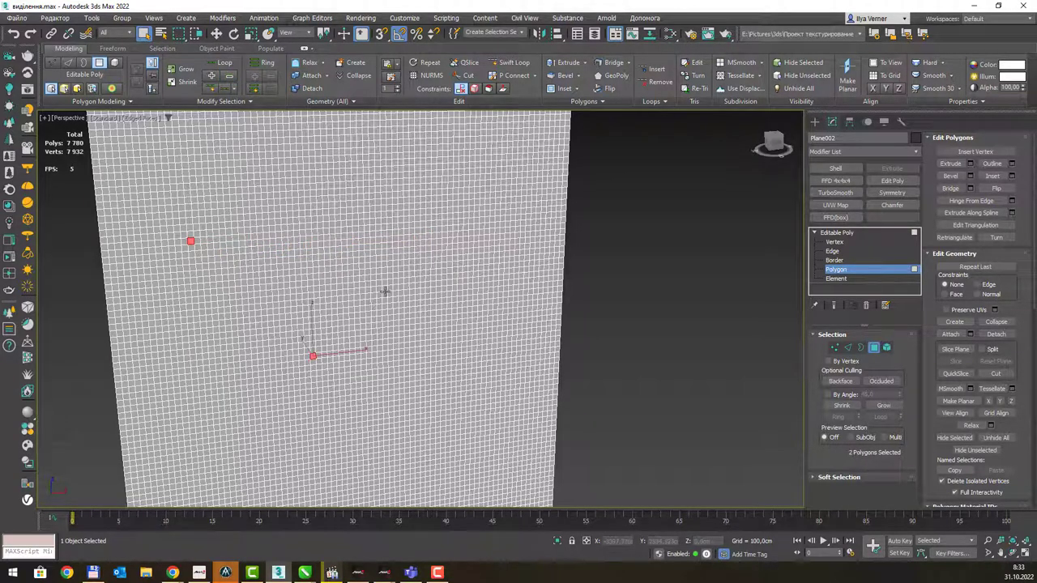
{"action": "left_click", "coordinate": [395, 263], "text": "ctrl"}
{"action": "left_click", "coordinate": [483, 384], "text": "ctrl"}
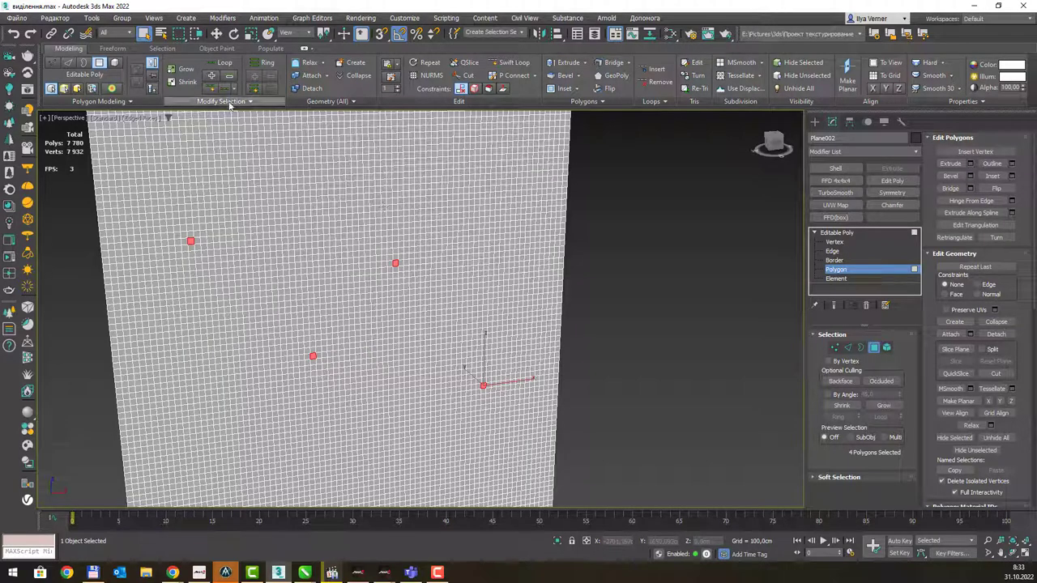
{"action": "left_click", "coordinate": [212, 76]}
{"action": "left_click", "coordinate": [211, 77]}
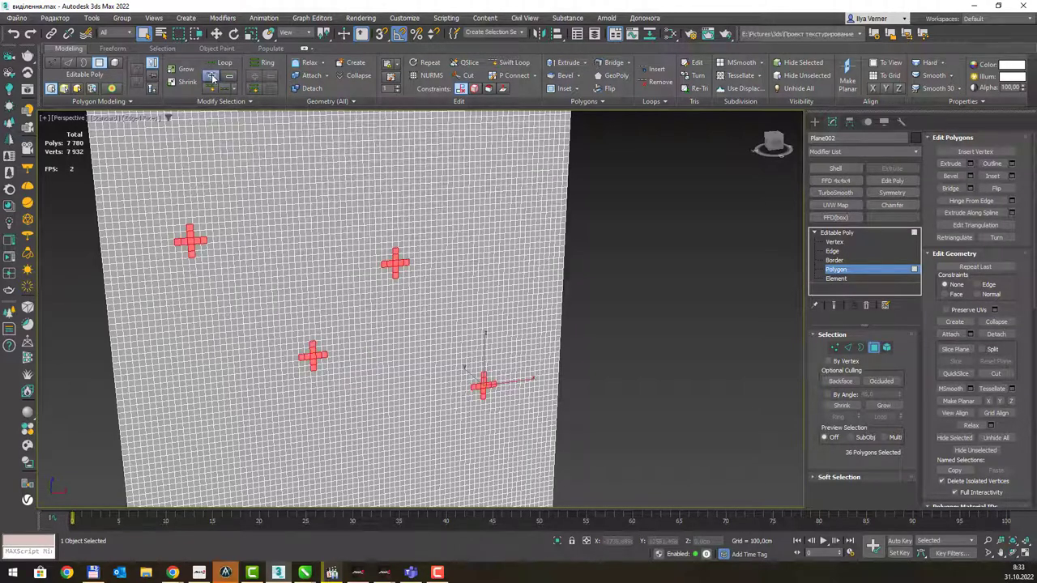
{"action": "left_click", "coordinate": [211, 76]}
{"action": "left_click", "coordinate": [211, 76]}
{"action": "left_click", "coordinate": [211, 76]}
{"action": "left_click", "coordinate": [212, 76]}
{"action": "left_click", "coordinate": [212, 77]}
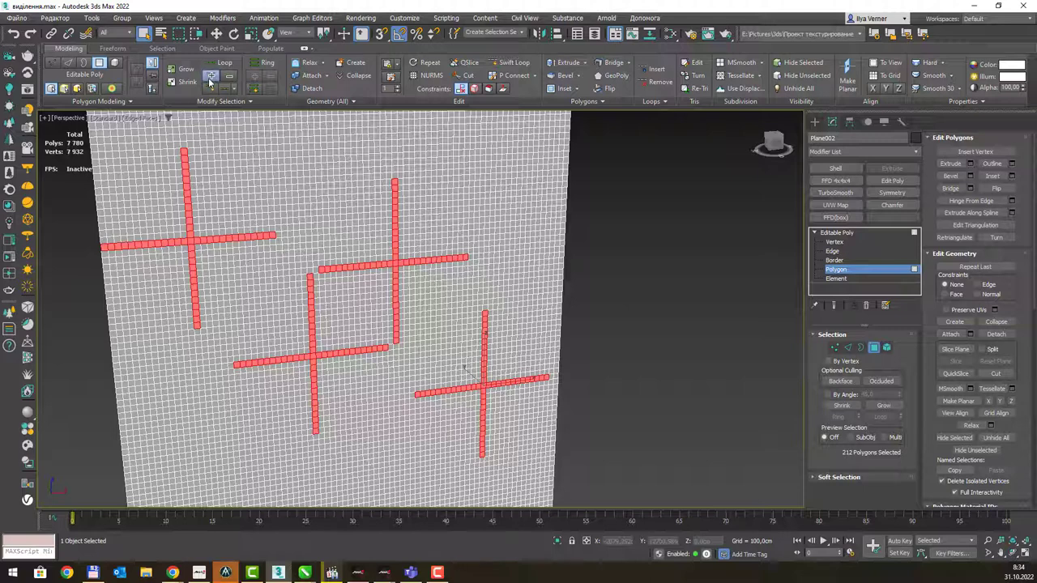
- Extend the four loop strips further across the plane with Grow Loop
{"action": "left_click", "coordinate": [210, 76]}
{"action": "left_click", "coordinate": [210, 77]}
{"action": "left_click", "coordinate": [210, 76]}
{"action": "left_click", "coordinate": [209, 77]}
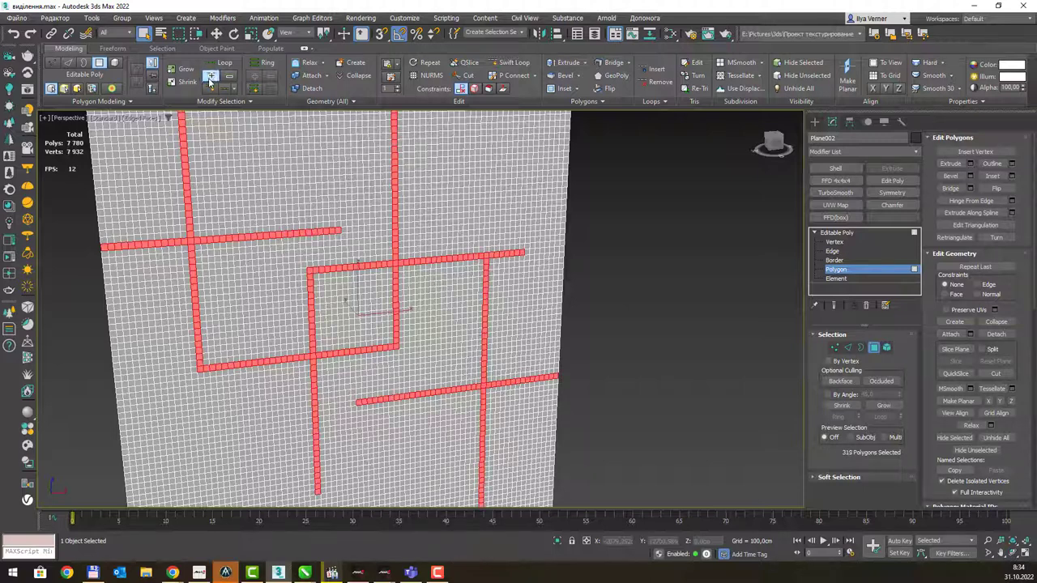
{"action": "left_click", "coordinate": [210, 76]}
{"action": "left_click", "coordinate": [210, 76]}
{"action": "left_click", "coordinate": [210, 76]}
{"action": "left_click", "coordinate": [210, 76]}
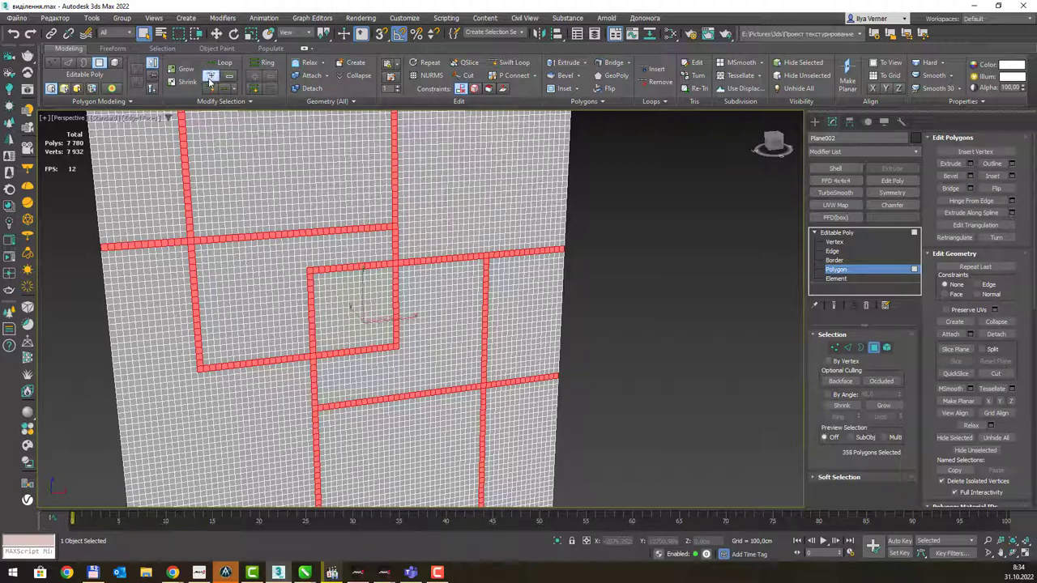
- Shrink Loop to shorten the loop strips at their ends
{"action": "left_click", "coordinate": [231, 76]}
{"action": "left_click", "coordinate": [231, 76]}
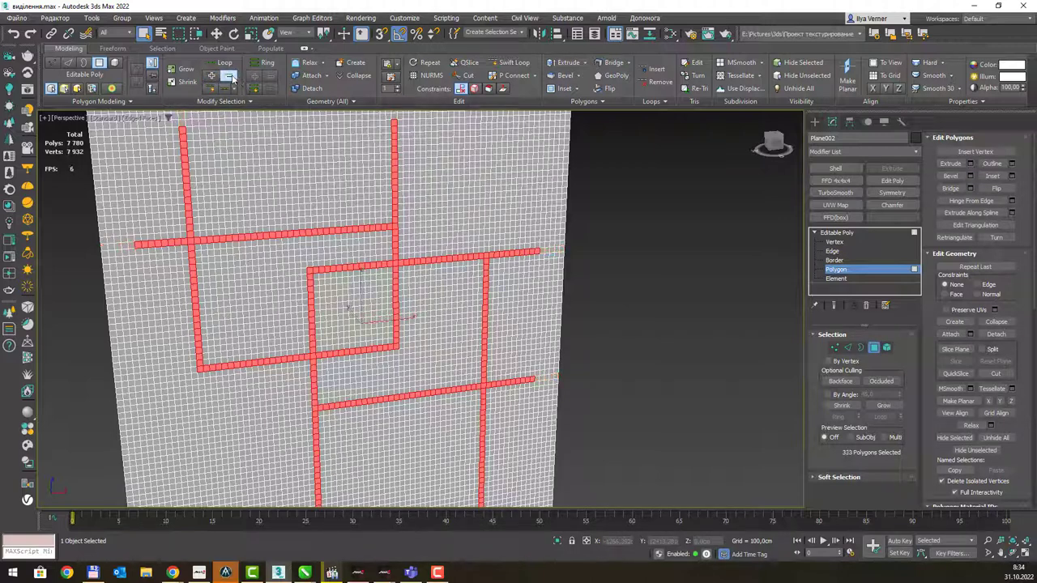
{"action": "left_click", "coordinate": [231, 76]}
{"action": "left_click", "coordinate": [231, 76]}
{"action": "left_click", "coordinate": [231, 76]}
{"action": "left_click", "coordinate": [231, 76]}
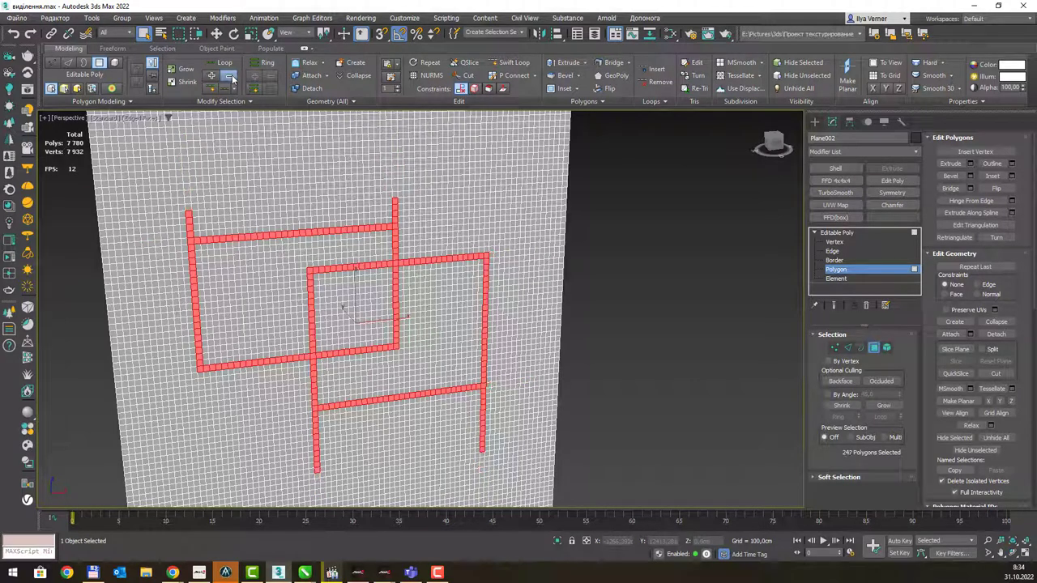
- Shrink down to two overlapping 216-polygon rectangular outlines, then clear the selection
{"action": "left_click", "coordinate": [231, 76]}
{"action": "left_click", "coordinate": [231, 76]}
{"action": "left_click", "coordinate": [231, 77]}
{"action": "left_click", "coordinate": [231, 76]}
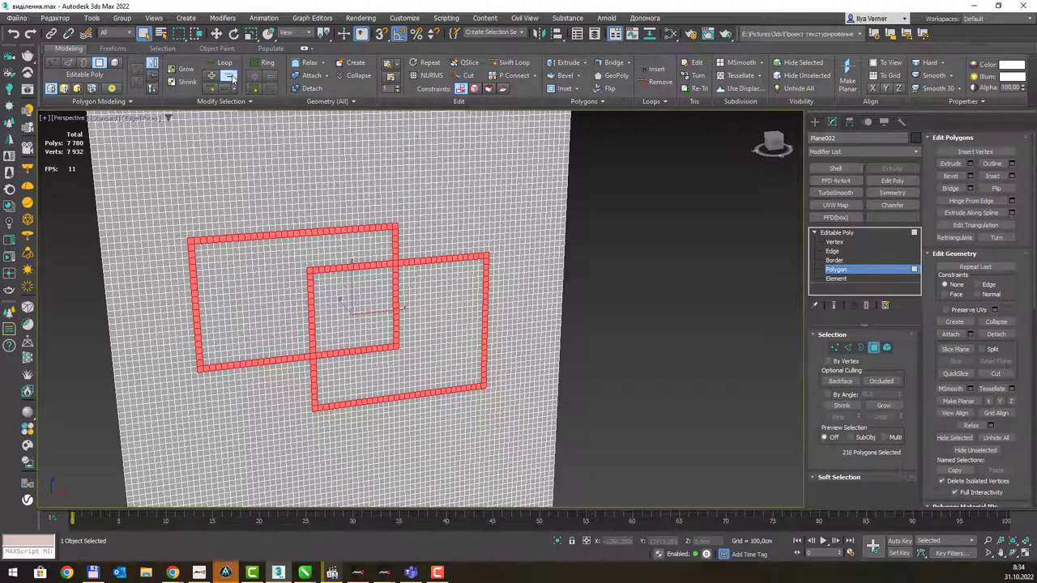
{"action": "left_click", "coordinate": [231, 76]}
{"action": "left_click", "coordinate": [231, 77]}
{"action": "left_click", "coordinate": [231, 76]}
{"action": "left_click", "coordinate": [230, 76]}
{"action": "left_click", "coordinate": [190, 84]}
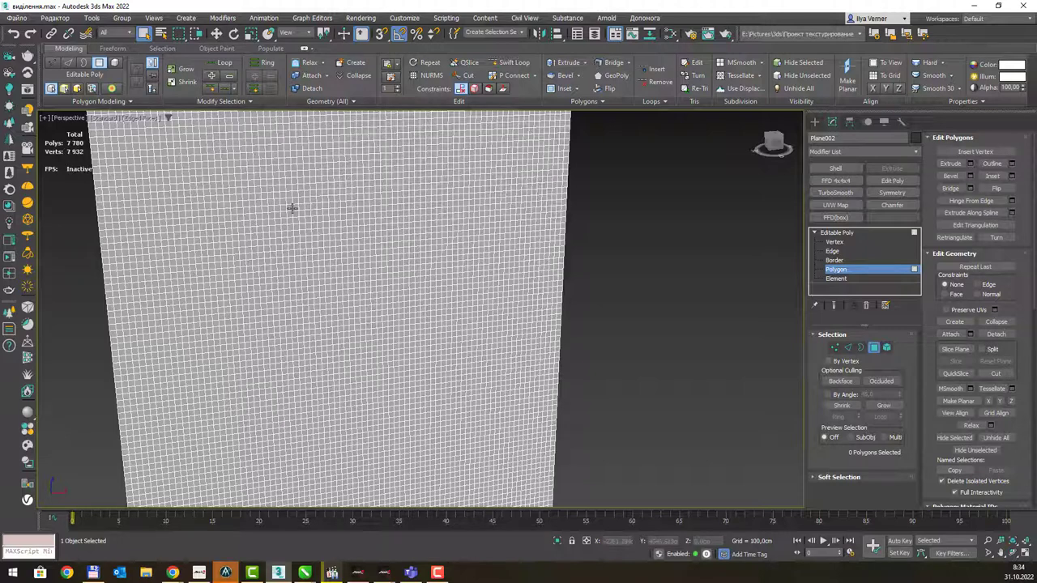
- Restore the rectangles, grow them into 1040-polygon bands, then select only polygon 1899
{"action": "key", "text": "ctrl+z"}
{"action": "left_click", "coordinate": [184, 69]}
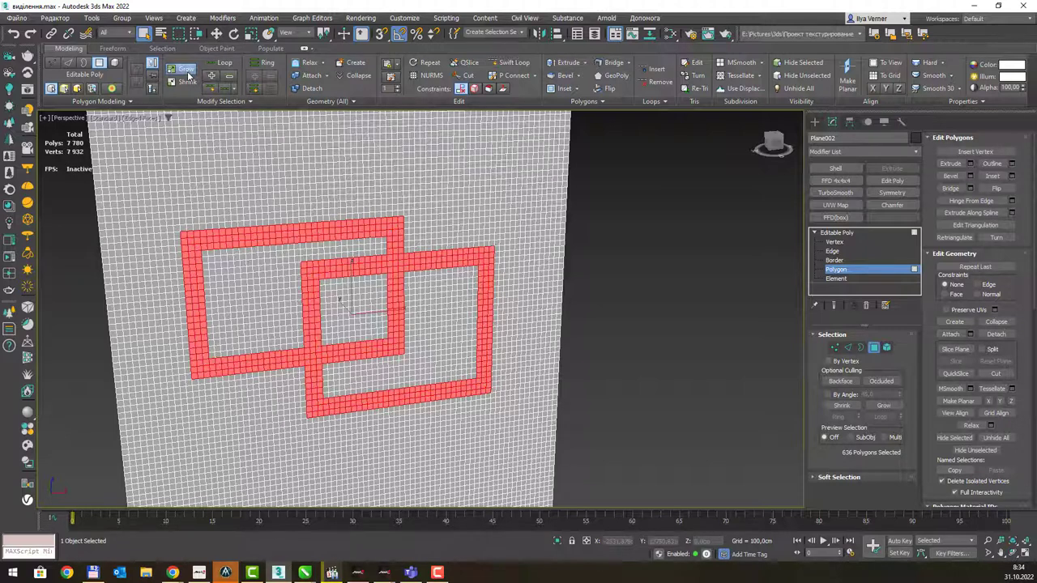
{"action": "left_click", "coordinate": [184, 69]}
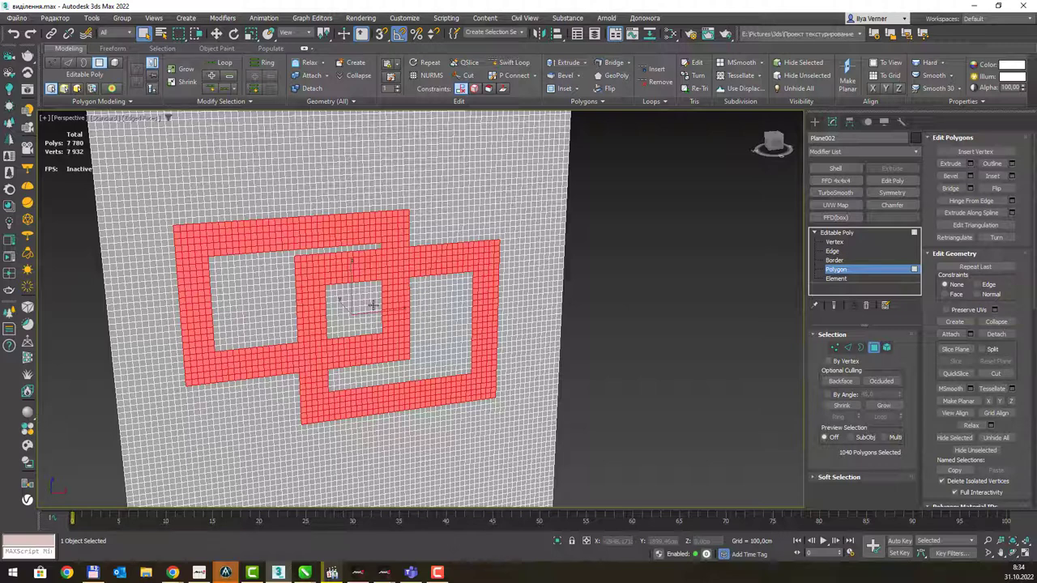
{"action": "left_click", "coordinate": [444, 221]}
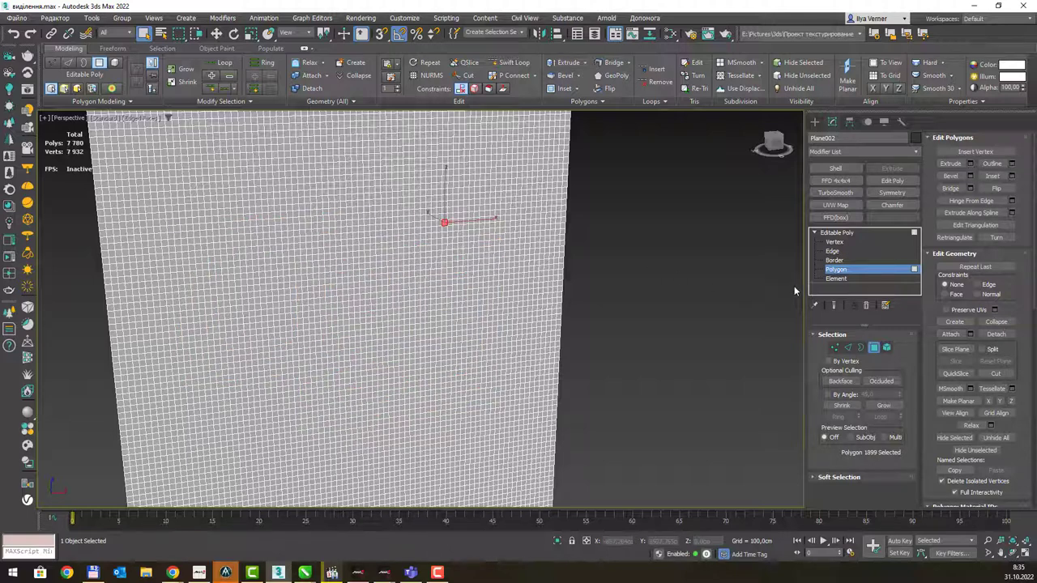
- Select two neighbouring polygons on Plane002, then switch it to Edge sub-object level
{"action": "left_click", "coordinate": [230, 250]}
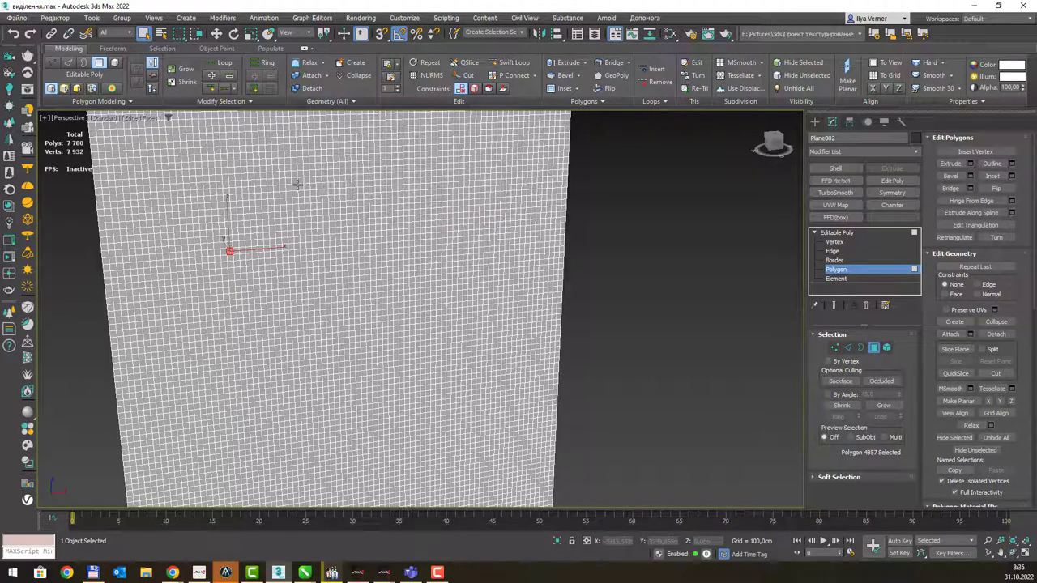
{"action": "scroll", "coordinate": [250, 266], "scroll_direction": "up", "scroll_amount": 2}
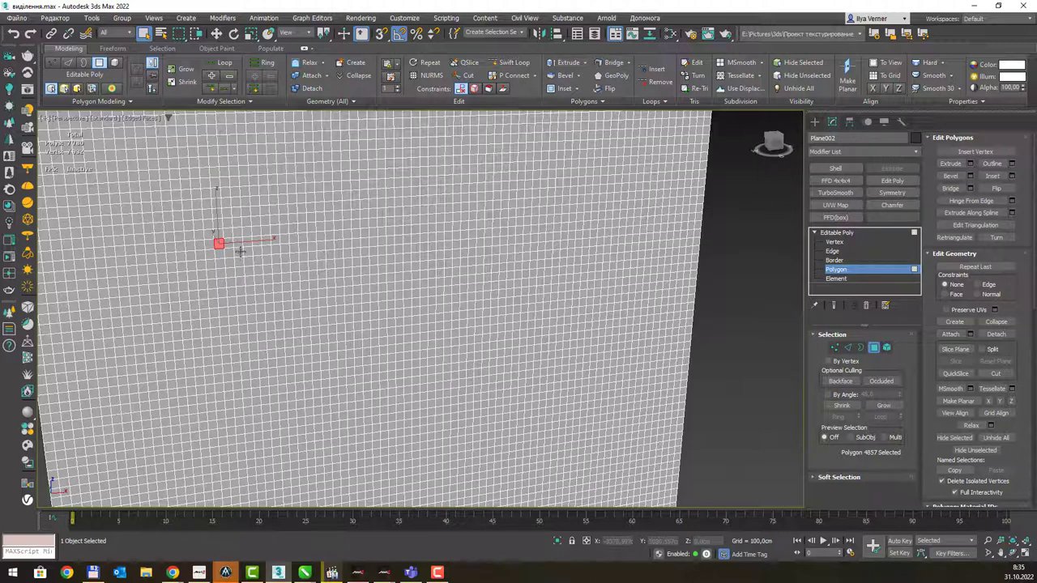
{"action": "left_click", "coordinate": [229, 243], "text": "ctrl"}
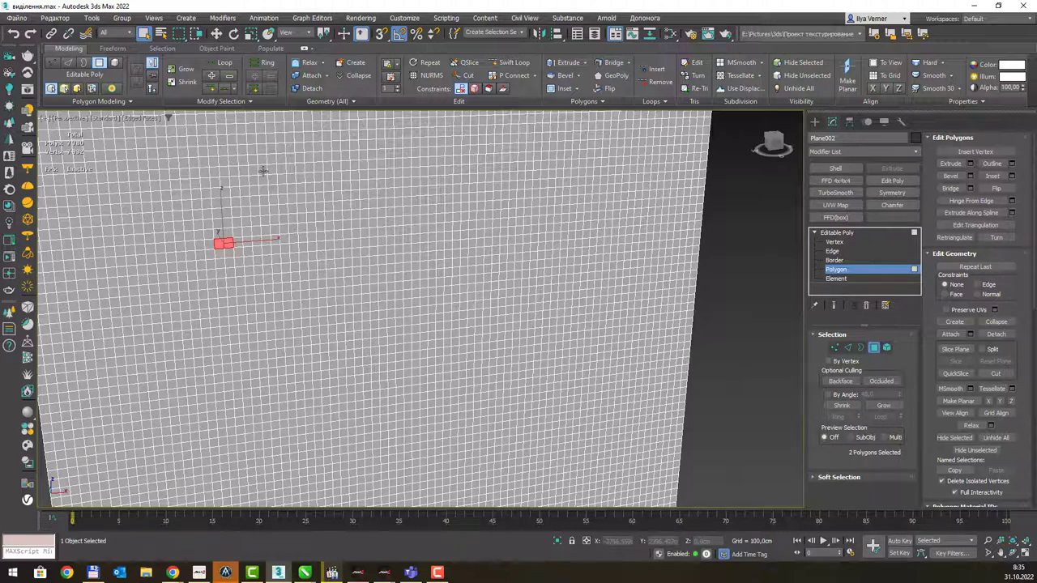
{"action": "left_click", "coordinate": [850, 253]}
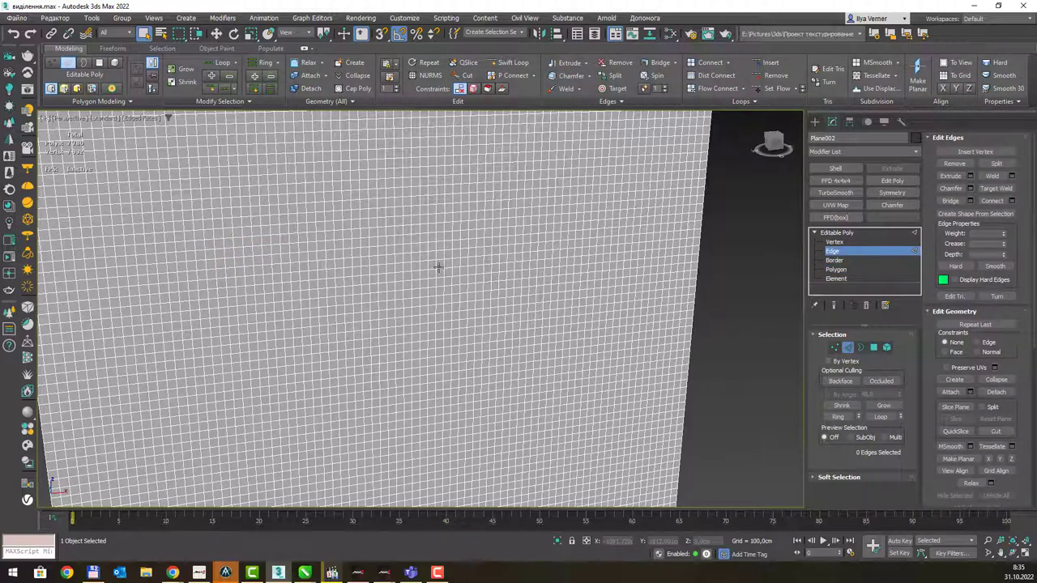
- Select two edges in one column and extend them into a full vertical loop
{"action": "left_click", "coordinate": [241, 259]}
{"action": "scroll", "coordinate": [256, 267], "scroll_direction": "up", "scroll_amount": 4}
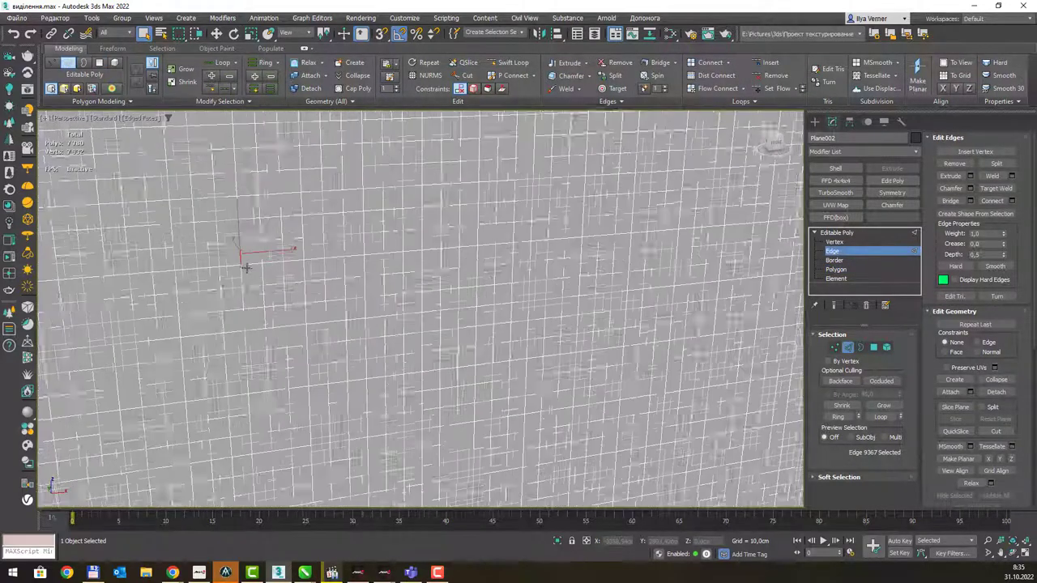
{"action": "scroll", "coordinate": [246, 272], "scroll_direction": "up", "scroll_amount": 2}
{"action": "left_click", "coordinate": [240, 275], "text": "ctrl"}
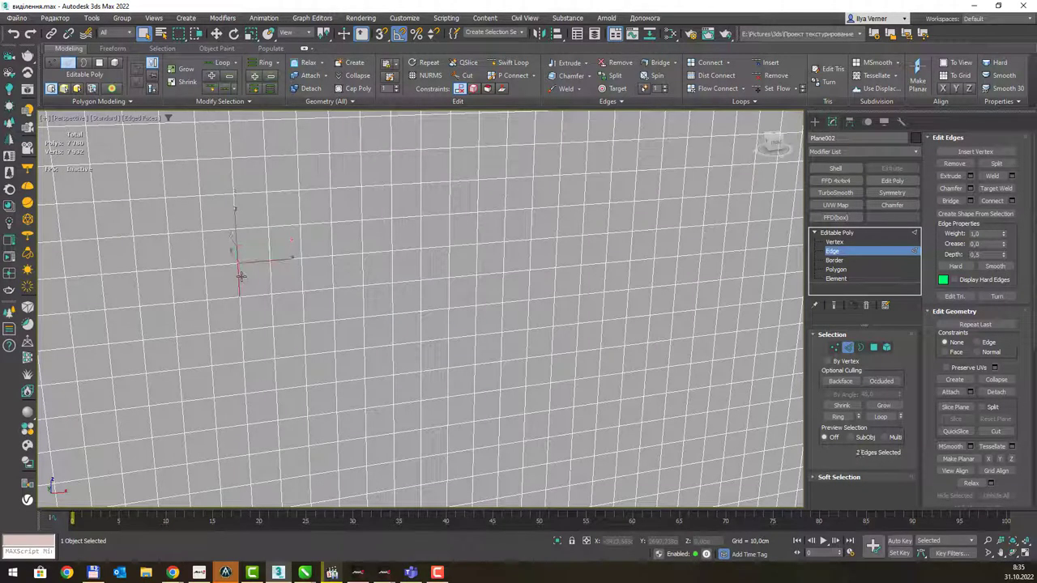
{"action": "scroll", "coordinate": [241, 276], "scroll_direction": "down", "scroll_amount": 1}
{"action": "scroll", "coordinate": [240, 276], "scroll_direction": "down", "scroll_amount": 1}
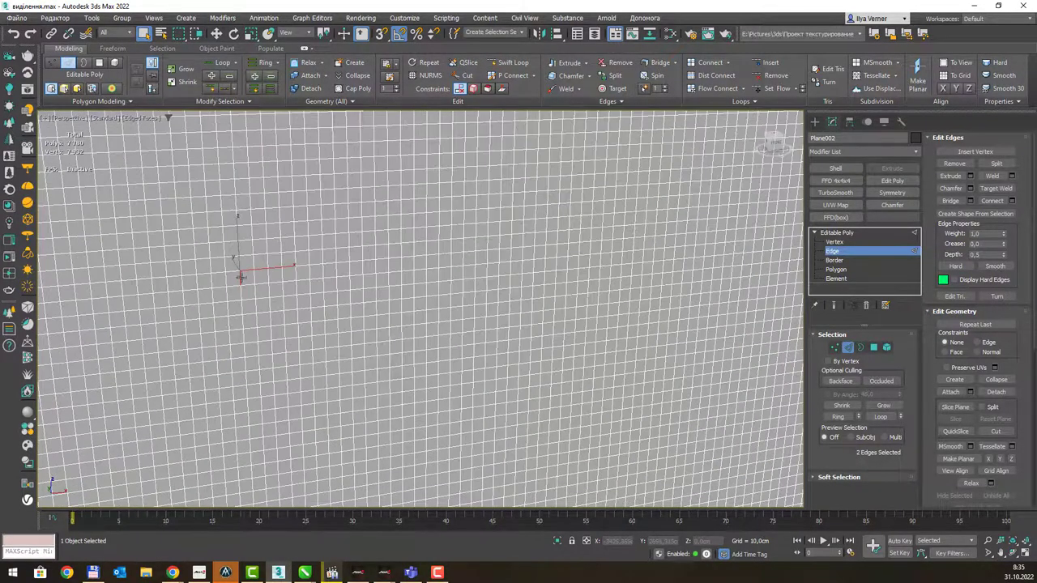
{"action": "key", "text": "alt+l"}
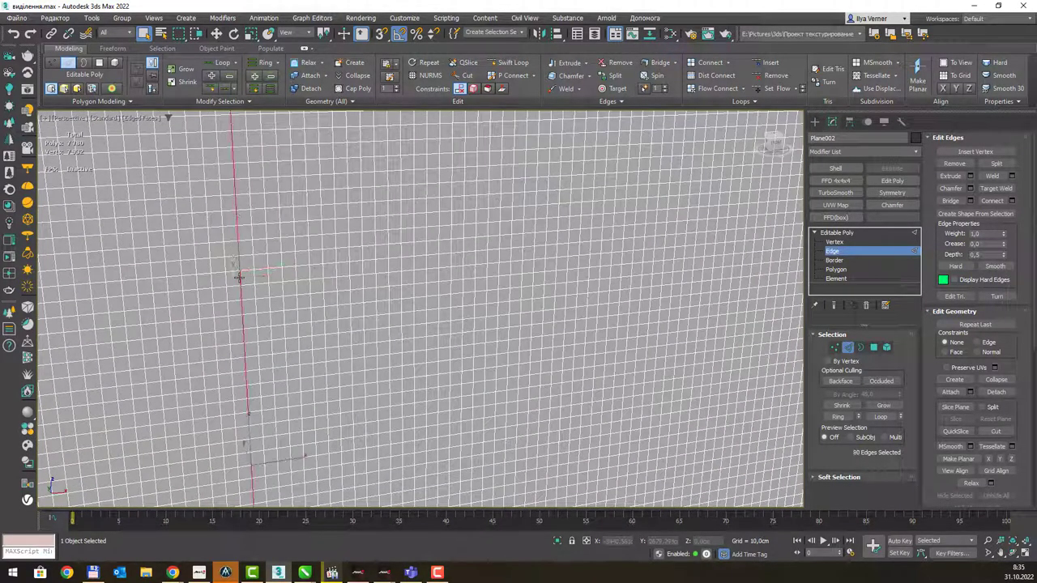
- Add a horizontal edge loop across the plane, totalling 160 selected edges
{"action": "scroll", "coordinate": [228, 166], "scroll_direction": "down", "scroll_amount": 1}
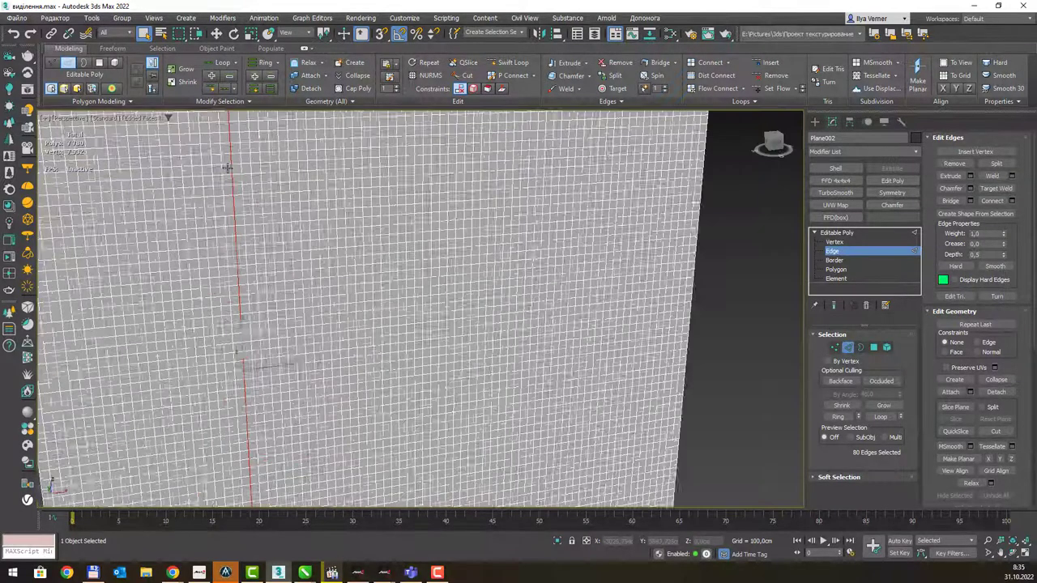
{"action": "scroll", "coordinate": [227, 169], "scroll_direction": "down", "scroll_amount": 2}
{"action": "scroll", "coordinate": [228, 170], "scroll_direction": "down", "scroll_amount": 1}
{"action": "scroll", "coordinate": [227, 171], "scroll_direction": "down", "scroll_amount": 2}
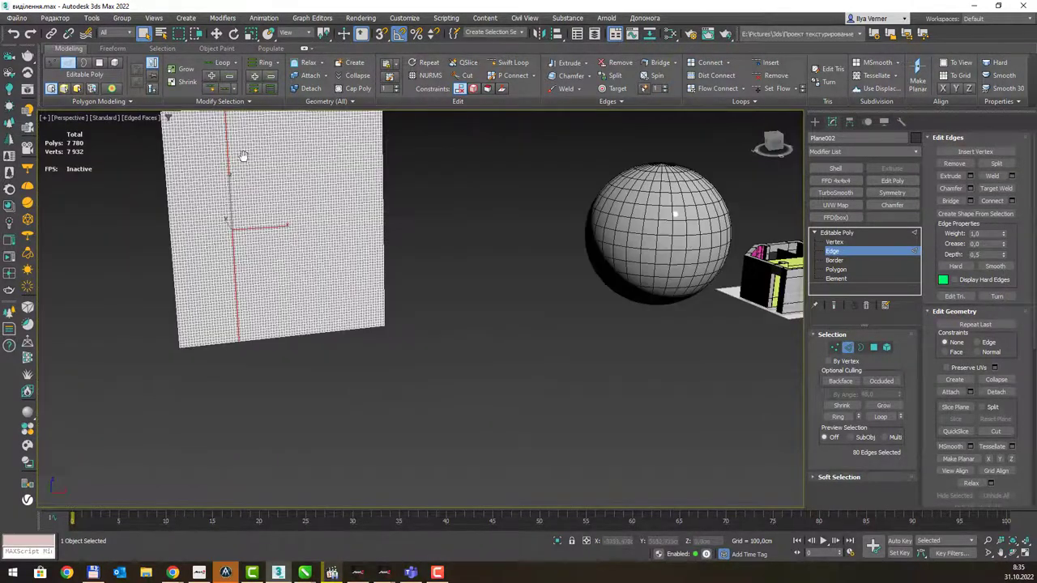
{"action": "middle_click_drag", "start_coordinate": [243, 157], "coordinate": [248, 246]}
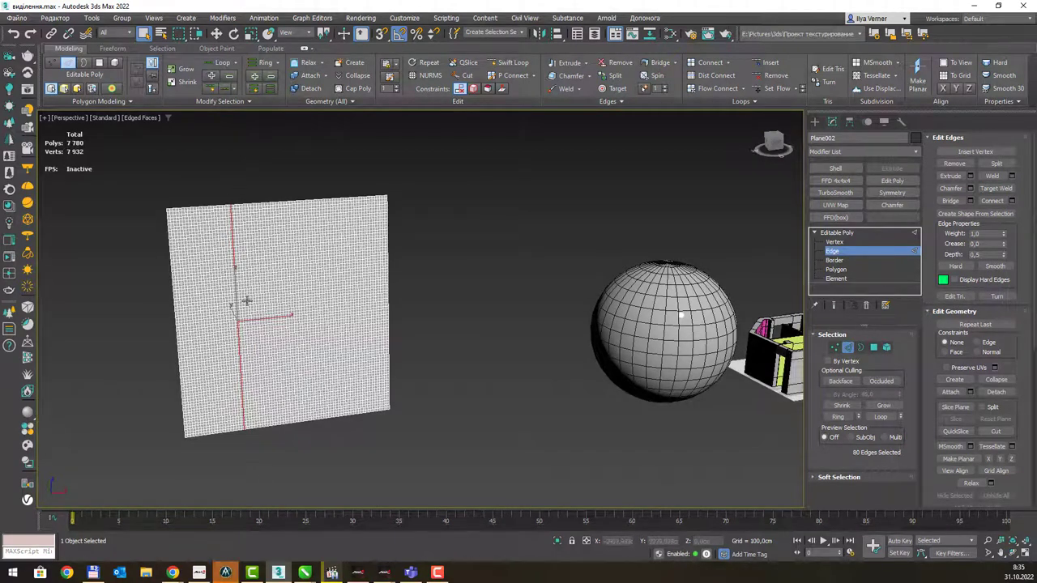
{"action": "scroll", "coordinate": [237, 234], "scroll_direction": "up", "scroll_amount": 5}
{"action": "scroll", "coordinate": [232, 247], "scroll_direction": "down", "scroll_amount": 3}
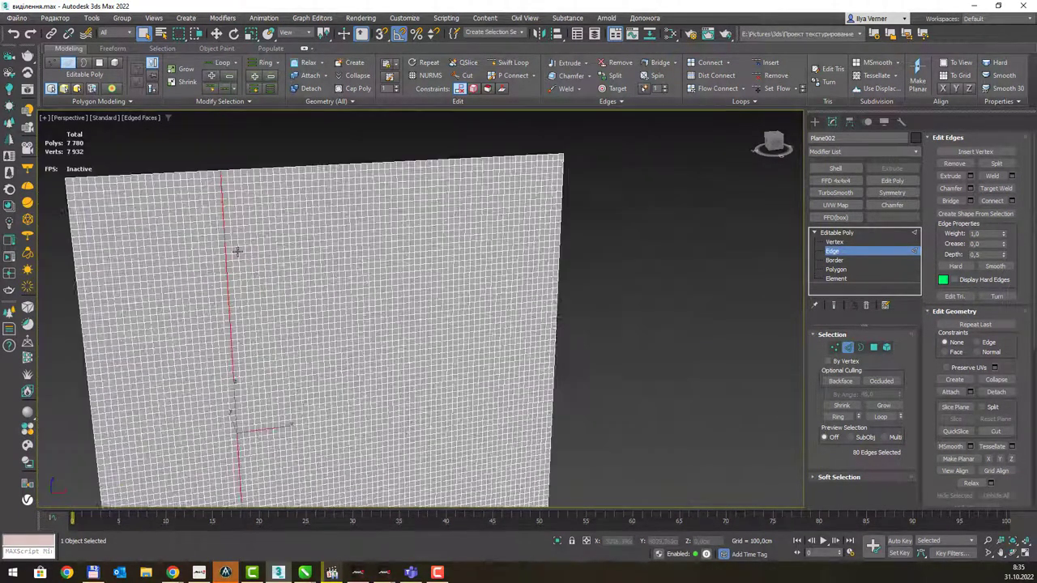
{"action": "scroll", "coordinate": [237, 251], "scroll_direction": "down", "scroll_amount": 2}
{"action": "scroll", "coordinate": [230, 245], "scroll_direction": "up", "scroll_amount": 3}
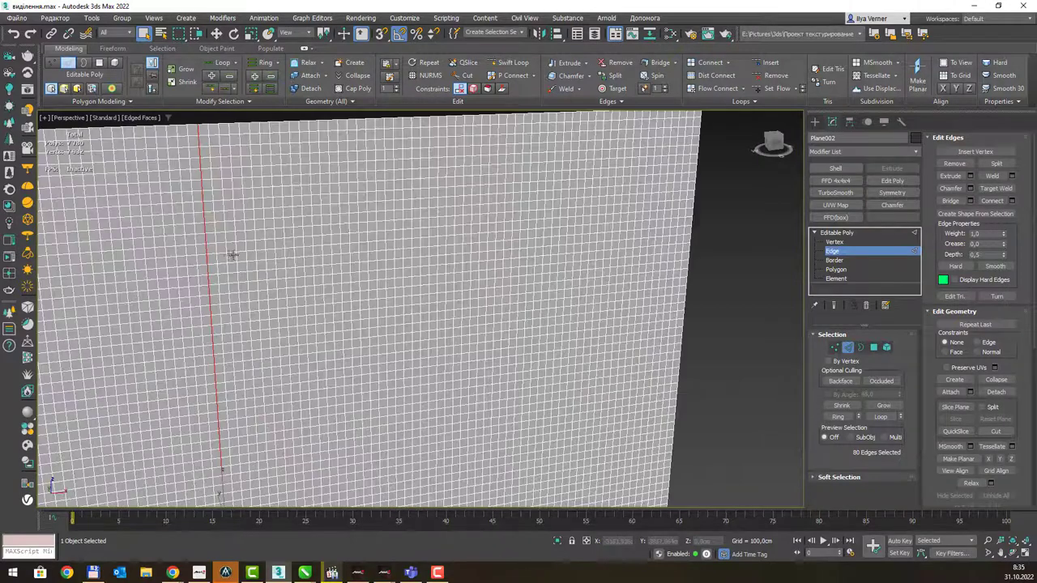
{"action": "double_click", "coordinate": [223, 253], "text": "ctrl"}
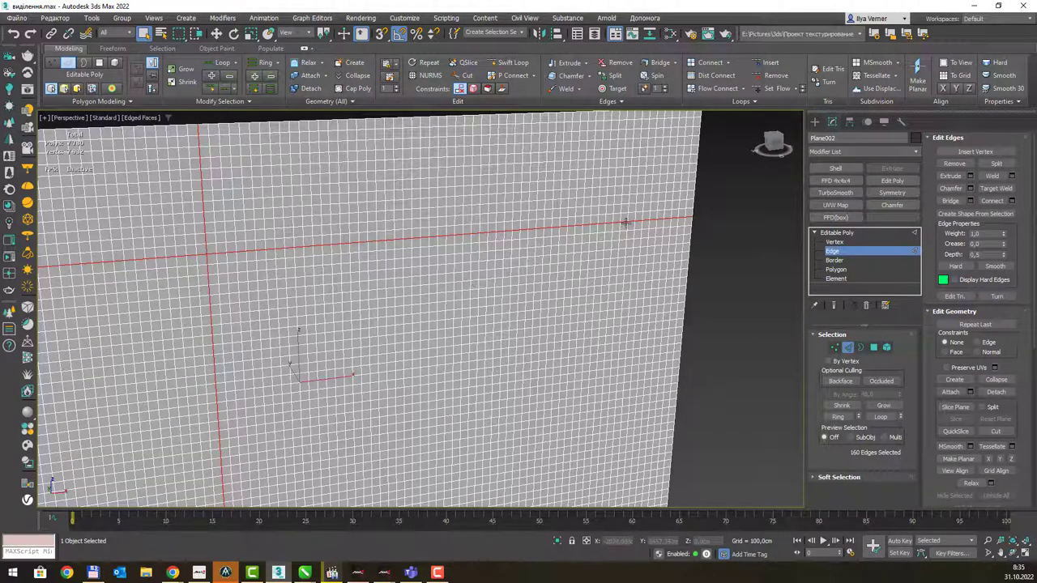
{"action": "scroll", "coordinate": [376, 223], "scroll_direction": "down", "scroll_amount": 3}
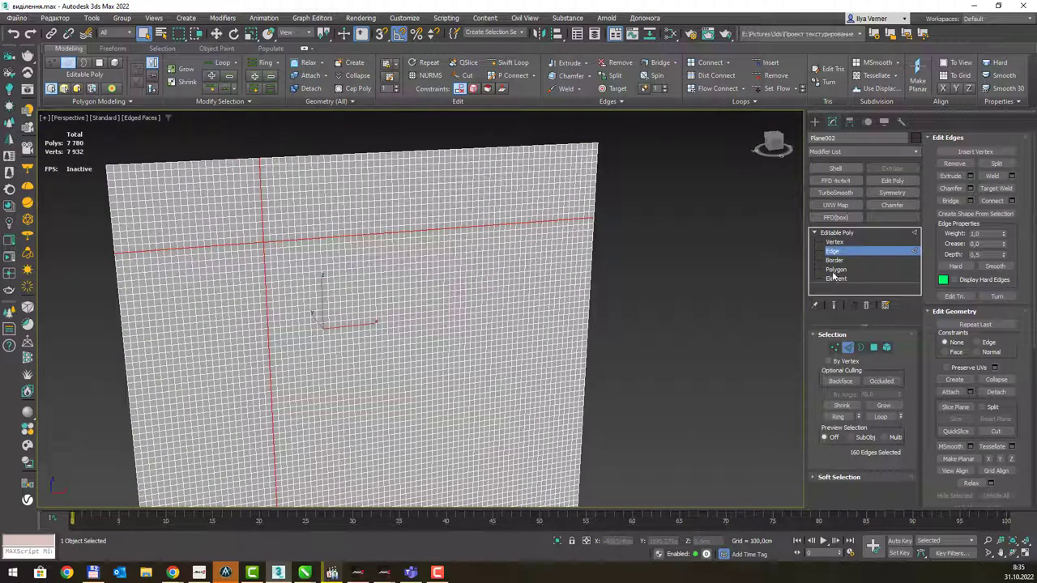
- Leave Plane002's edge editing and put Sphere001 at Edge sub-object level
{"action": "left_click", "coordinate": [836, 232]}
{"action": "middle_click_drag", "start_coordinate": [700, 264], "coordinate": [370, 294]}
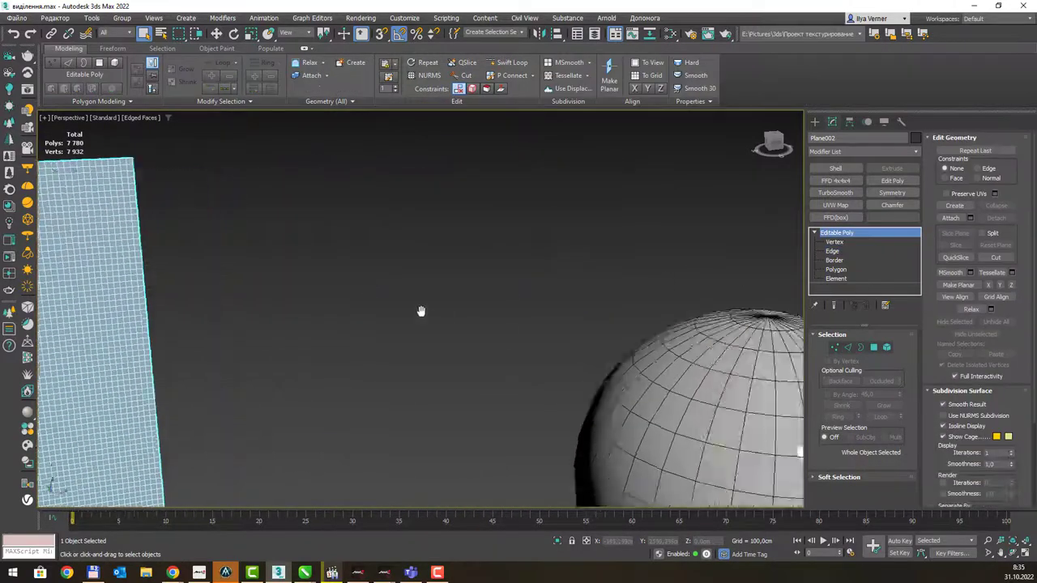
{"action": "scroll", "coordinate": [421, 311], "scroll_direction": "up", "scroll_amount": 3}
{"action": "left_click", "coordinate": [445, 319]}
{"action": "key", "text": "2"}
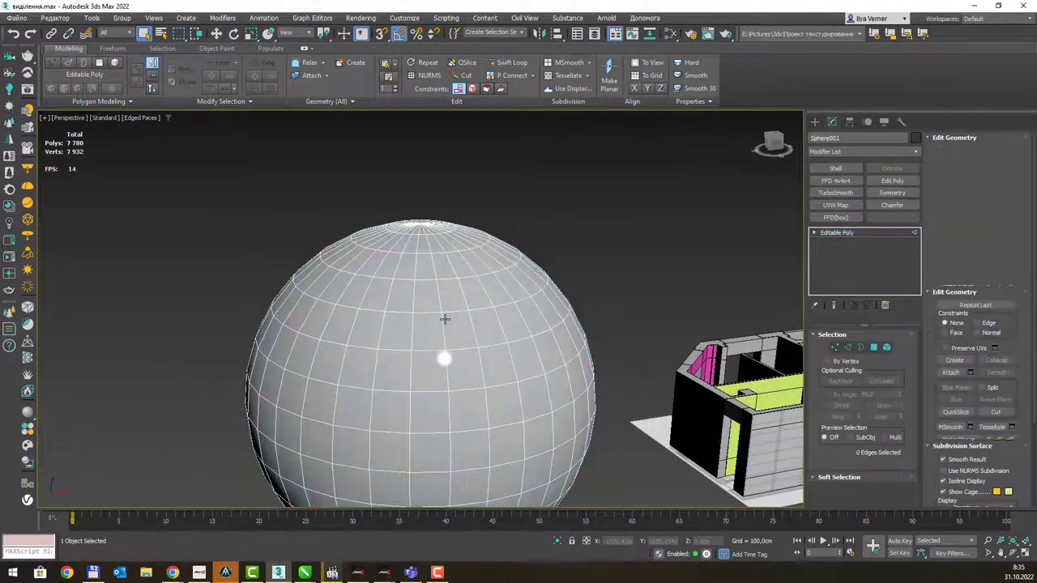
{"action": "middle_click_drag", "start_coordinate": [445, 318], "coordinate": [400, 313]}
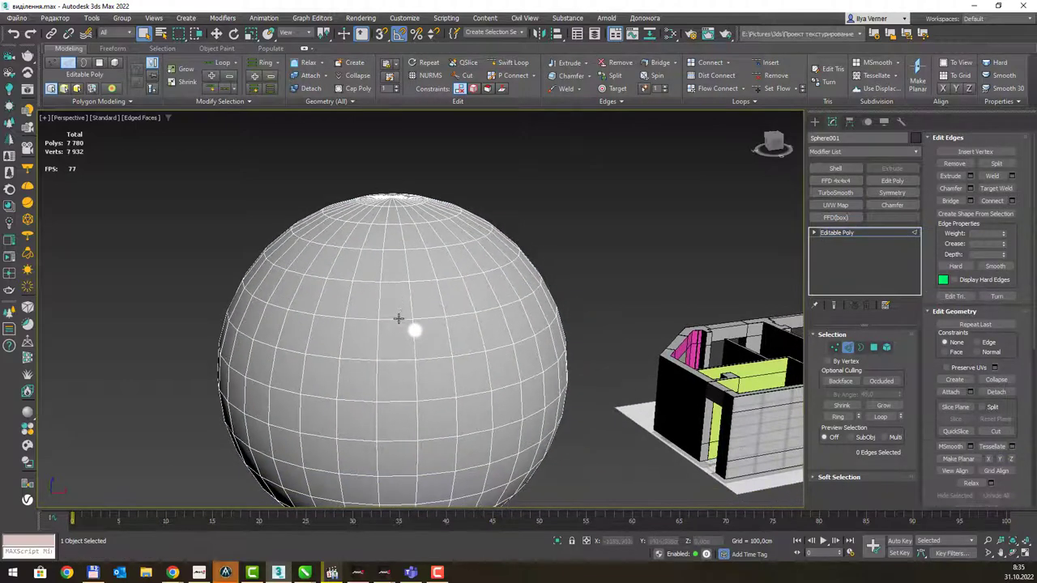
- Select two latitude loops and a meridian loop, then select only edge 223
{"action": "double_click", "coordinate": [397, 318]}
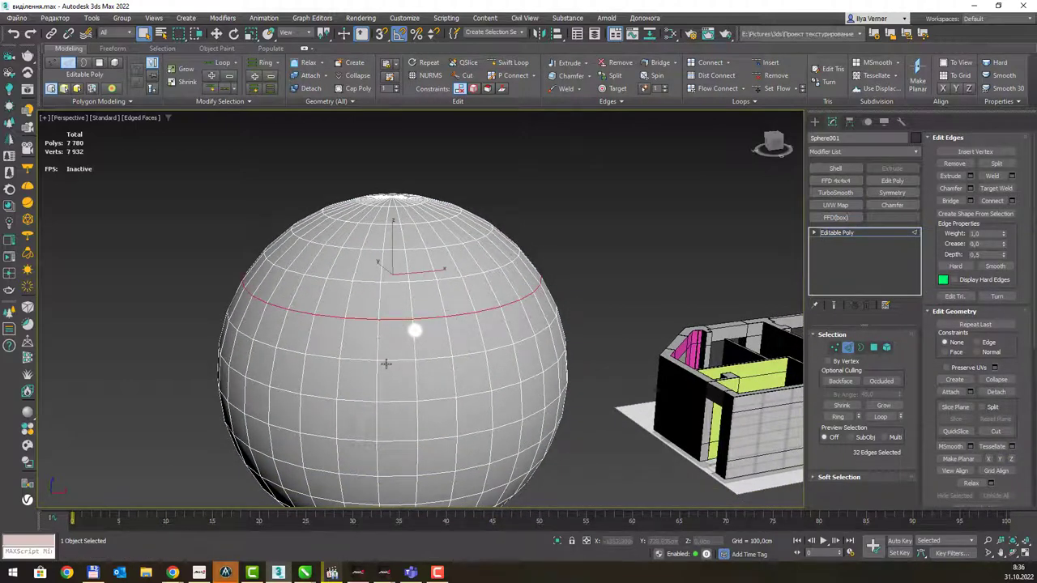
{"action": "double_click", "coordinate": [386, 359], "text": "ctrl"}
{"action": "double_click", "coordinate": [377, 340], "text": "ctrl"}
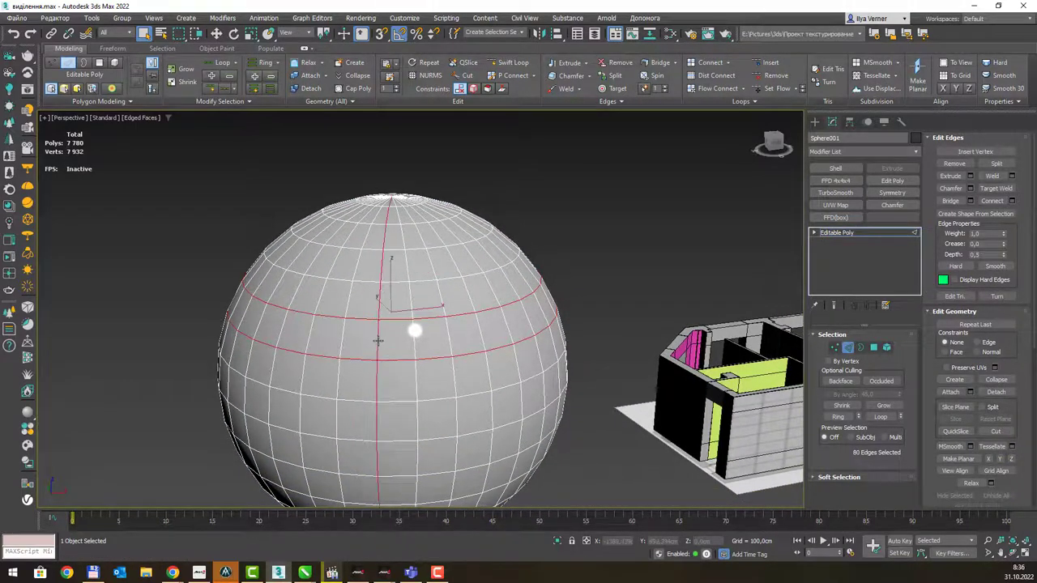
{"action": "mouse_move", "coordinate": [435, 243]}
{"action": "middle_mouse_down", "text": "alt"}
{"action": "mouse_move", "coordinate": [486, 185]}
{"action": "mouse_move", "coordinate": [467, 265]}
{"action": "middle_mouse_up", "text": "alt"}
{"action": "middle_click_drag", "start_coordinate": [491, 308], "coordinate": [313, 255], "text": "alt"}
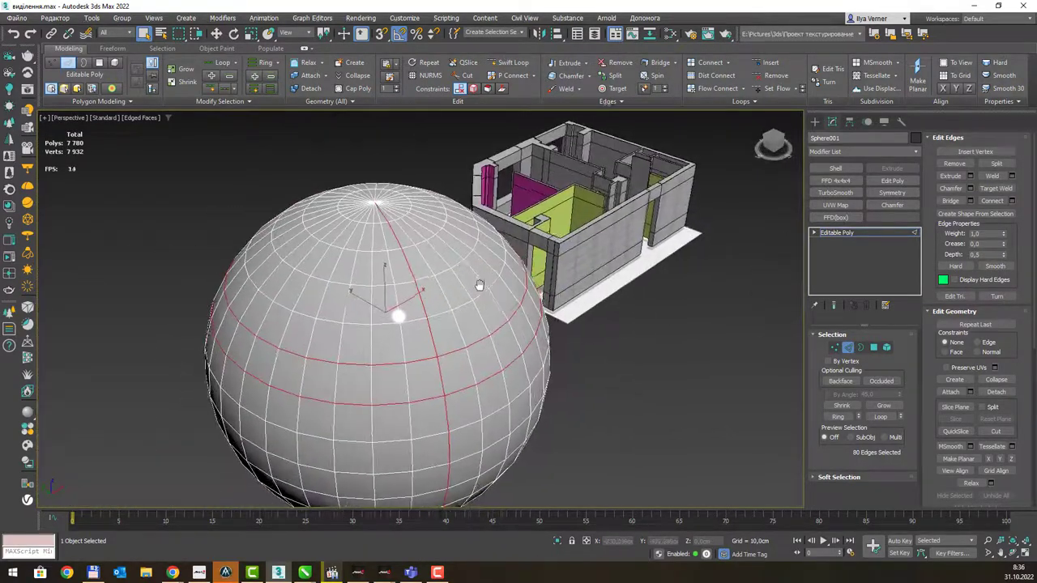
{"action": "mouse_move", "coordinate": [386, 333]}
{"action": "middle_mouse_down", "text": "alt"}
{"action": "mouse_move", "coordinate": [335, 319]}
{"action": "mouse_move", "coordinate": [374, 323]}
{"action": "mouse_move", "coordinate": [378, 295]}
{"action": "middle_mouse_up", "text": "alt"}
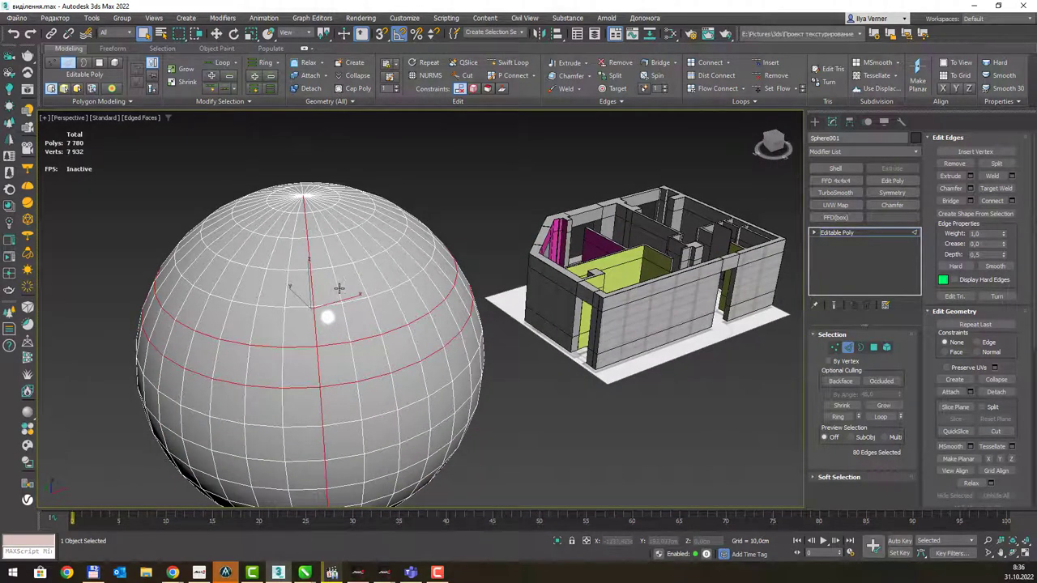
{"action": "left_click", "coordinate": [338, 287]}
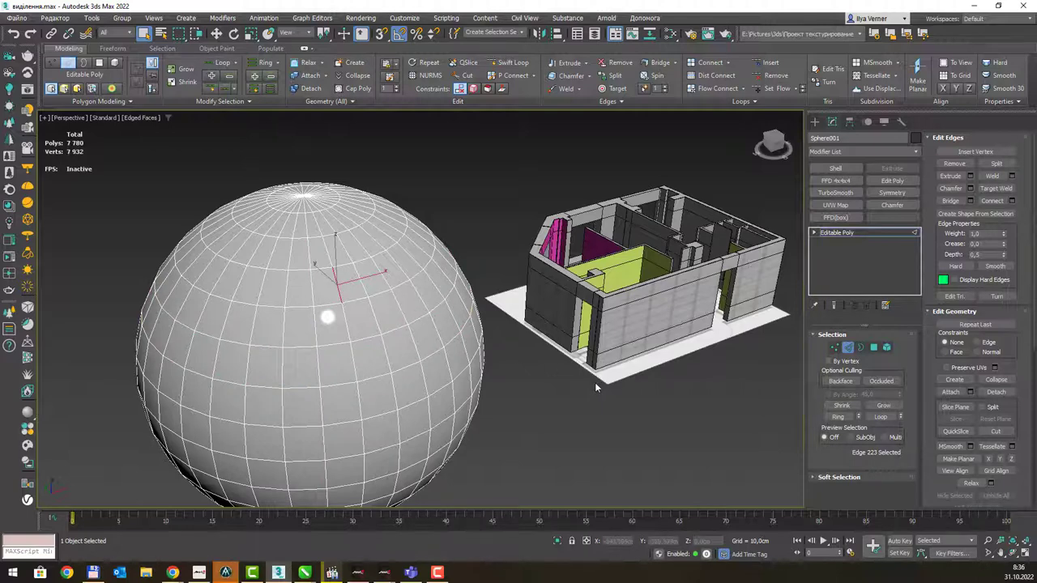
- Grow single edges and a run of three parallel edges into full vertical and horizontal sphere loops
{"action": "left_click", "coordinate": [877, 418]}
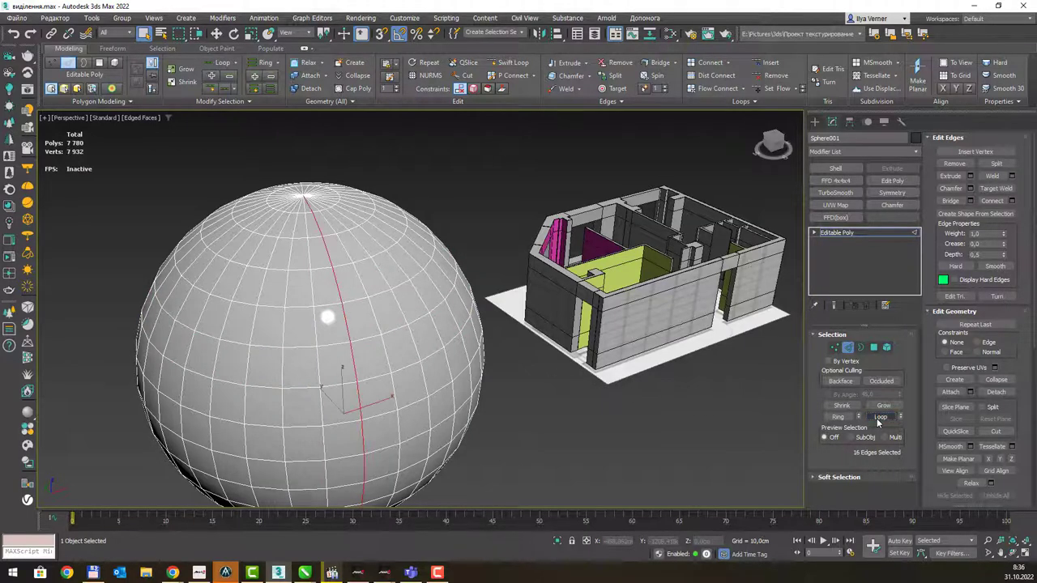
{"action": "left_click", "coordinate": [328, 342]}
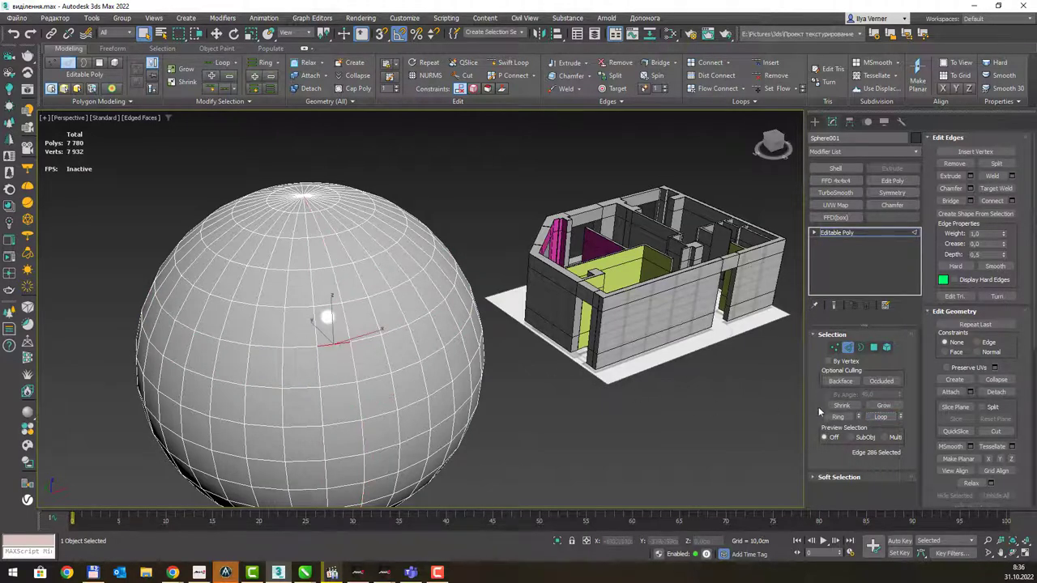
{"action": "left_click", "coordinate": [880, 417]}
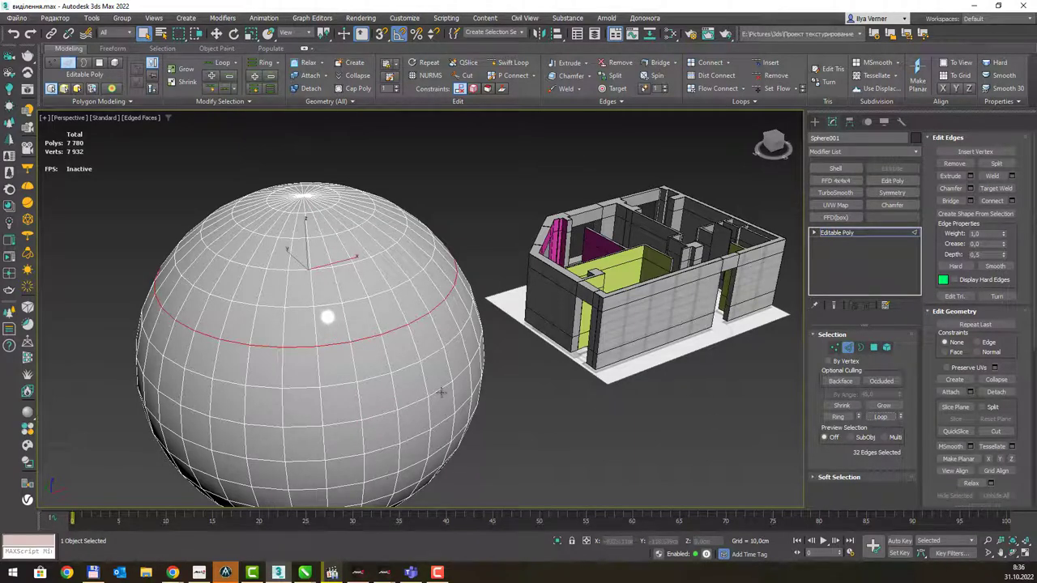
{"action": "left_click", "coordinate": [382, 350]}
{"action": "left_click", "coordinate": [358, 302], "text": "ctrl"}
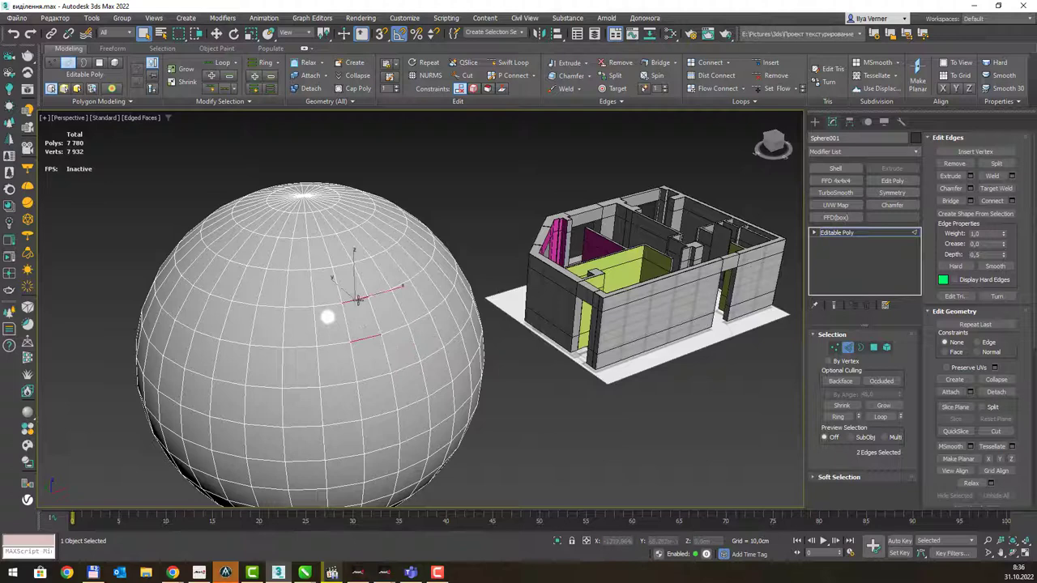
{"action": "left_click", "coordinate": [336, 265], "text": "ctrl"}
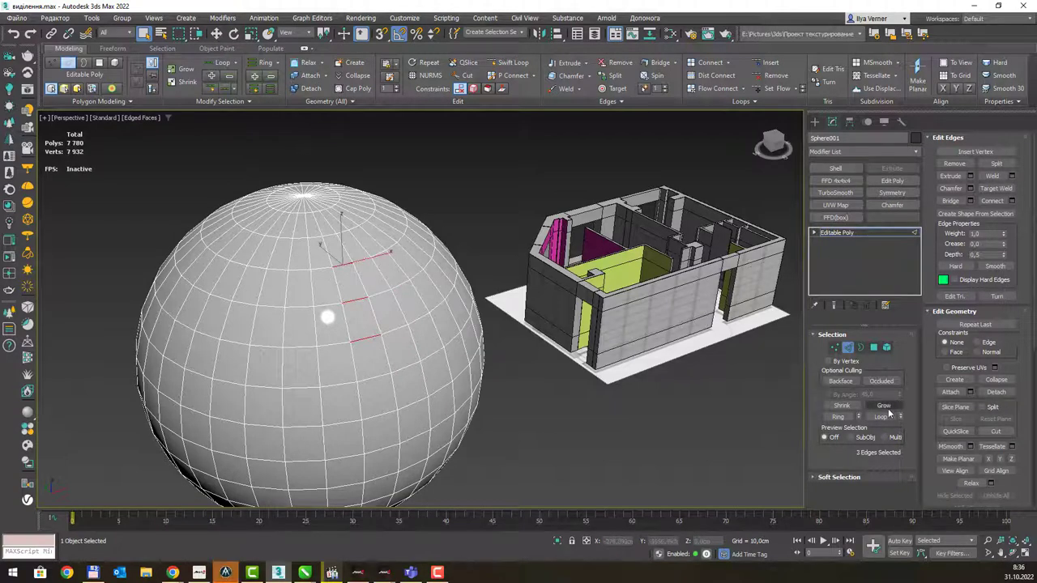
{"action": "left_click", "coordinate": [880, 418]}
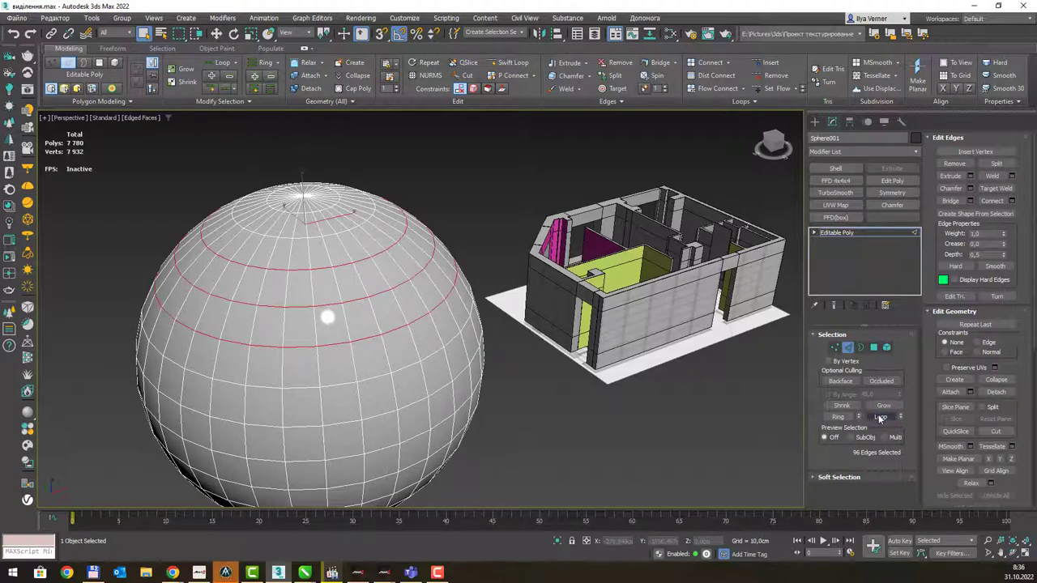
- Loop three edges along one line plus a horizontal edge, then review the Loop dropdown options
{"action": "left_click", "coordinate": [313, 295]}
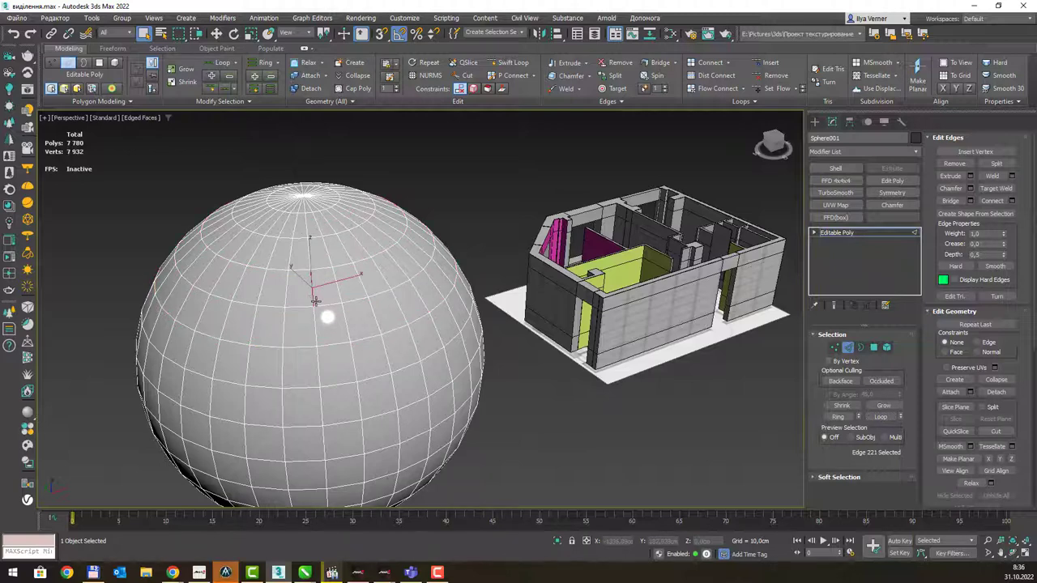
{"action": "left_click", "coordinate": [339, 285], "text": "ctrl"}
{"action": "left_click", "coordinate": [361, 284], "text": "ctrl"}
{"action": "left_click", "coordinate": [224, 66]}
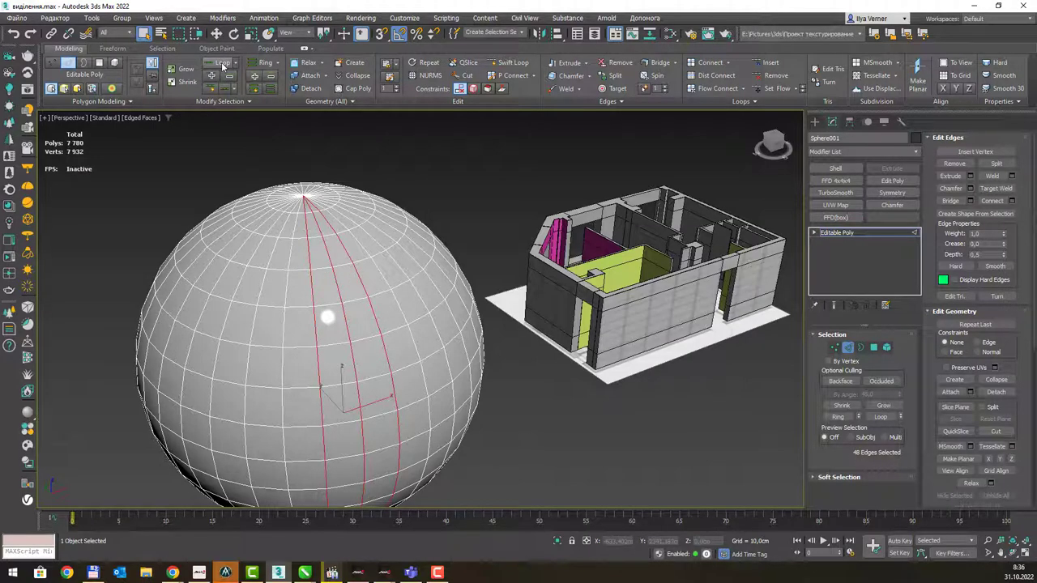
{"action": "left_click", "coordinate": [273, 306], "text": "ctrl"}
{"action": "left_click", "coordinate": [224, 66]}
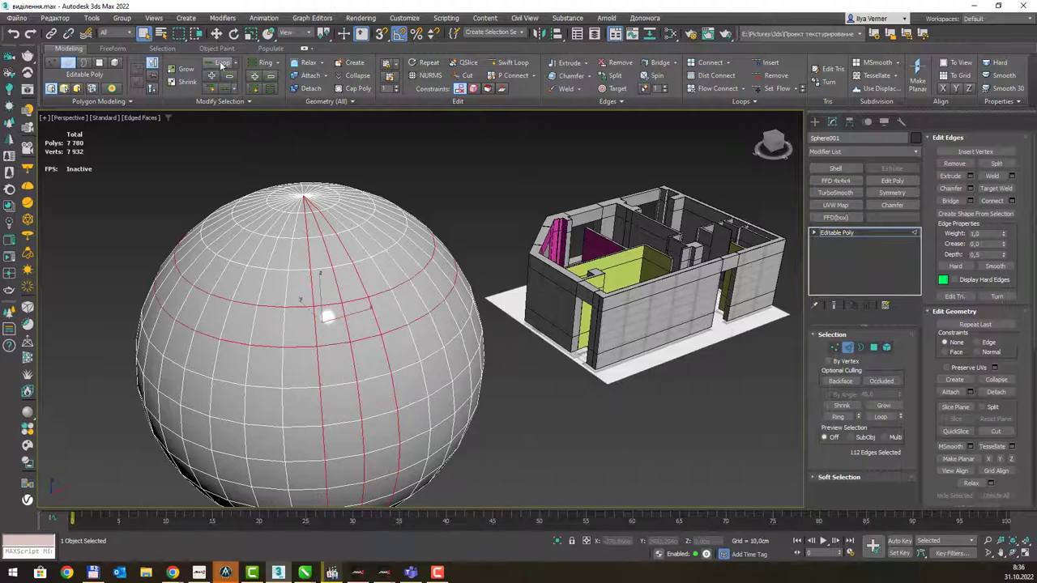
{"action": "left_click", "coordinate": [235, 64]}
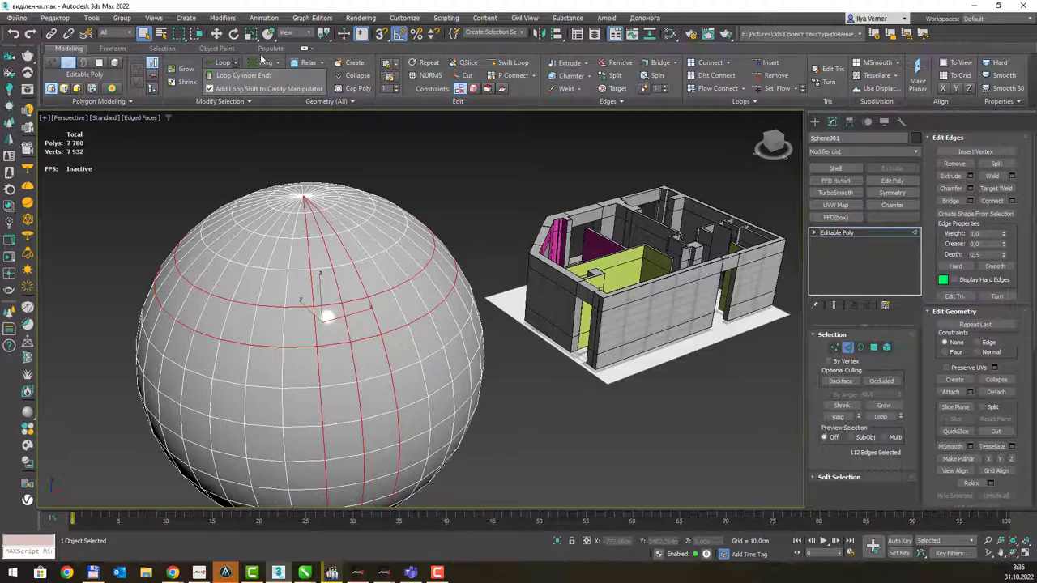
{"action": "left_click", "coordinate": [261, 48]}
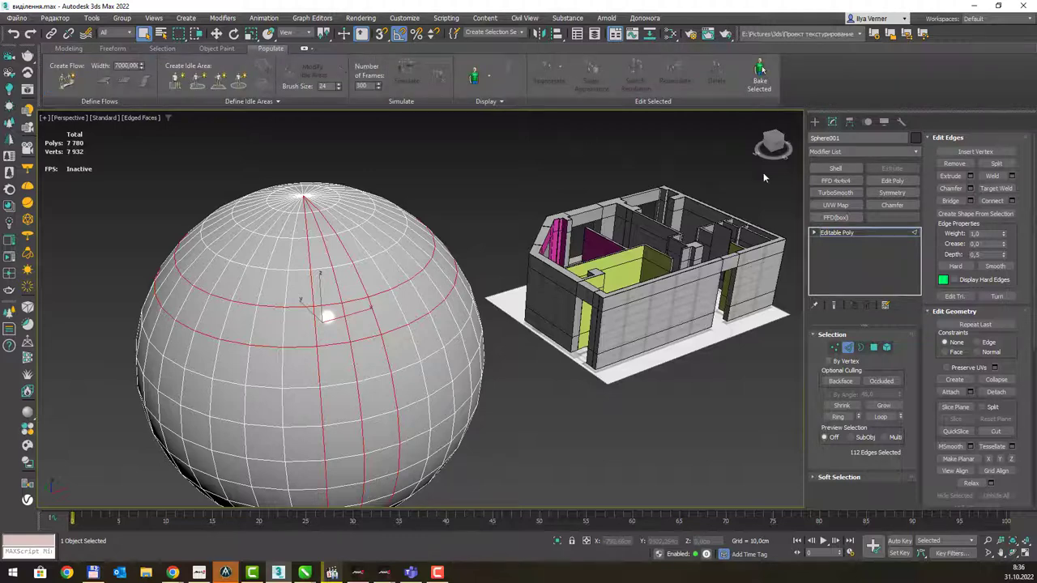
- Draw a Standard Primitives cylinder in the empty floor space beside the sphere
{"action": "left_click", "coordinate": [843, 234]}
{"action": "middle_click_drag", "start_coordinate": [582, 241], "coordinate": [510, 226]}
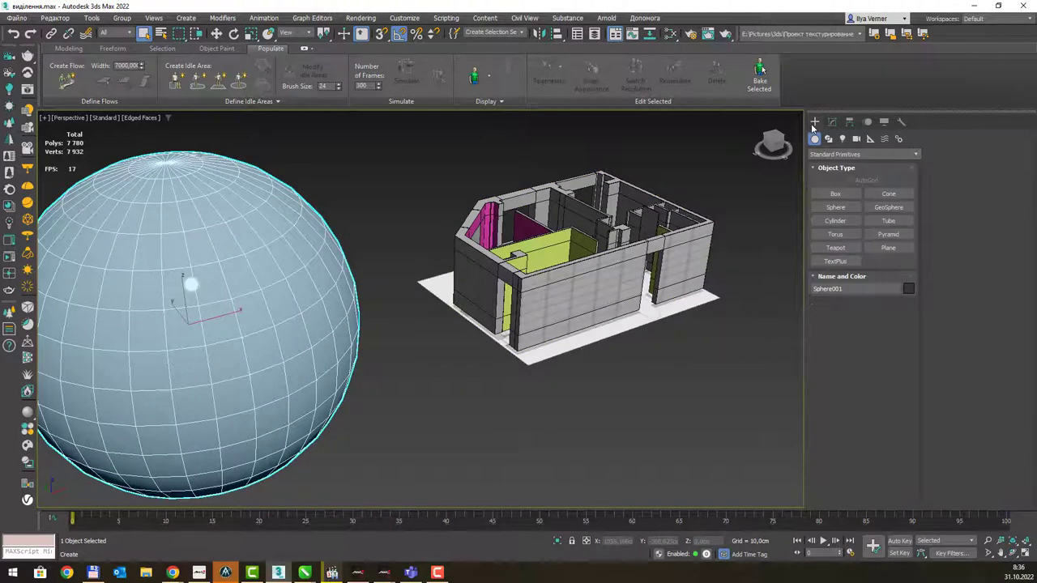
{"action": "left_click", "coordinate": [815, 122]}
{"action": "left_click", "coordinate": [845, 224]}
{"action": "left_click_drag", "start_coordinate": [492, 430], "coordinate": [524, 449]}
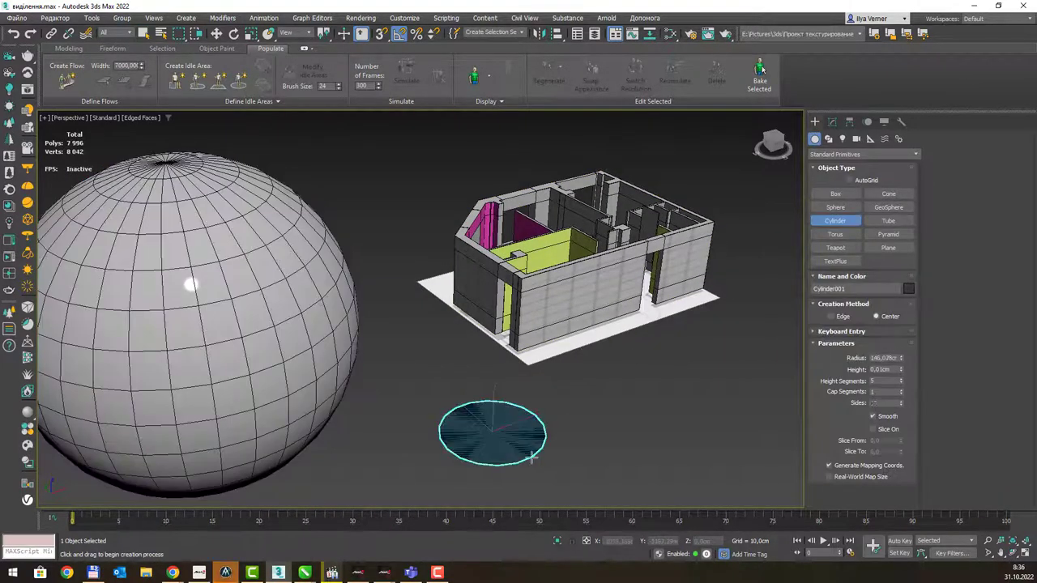
{"action": "left_click", "coordinate": [531, 231]}
{"action": "left_click", "coordinate": [529, 217]}
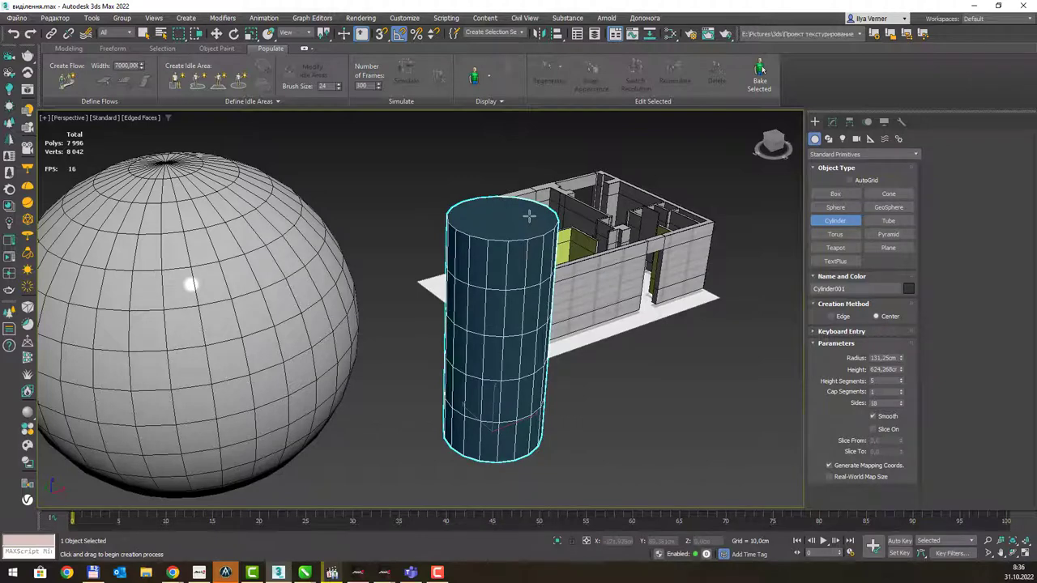
- Convert the new cylinder to an Editable Poly
{"action": "right_click", "coordinate": [530, 220]}
{"action": "right_click", "coordinate": [531, 212]}
{"action": "mouse_move", "coordinate": [553, 323]}
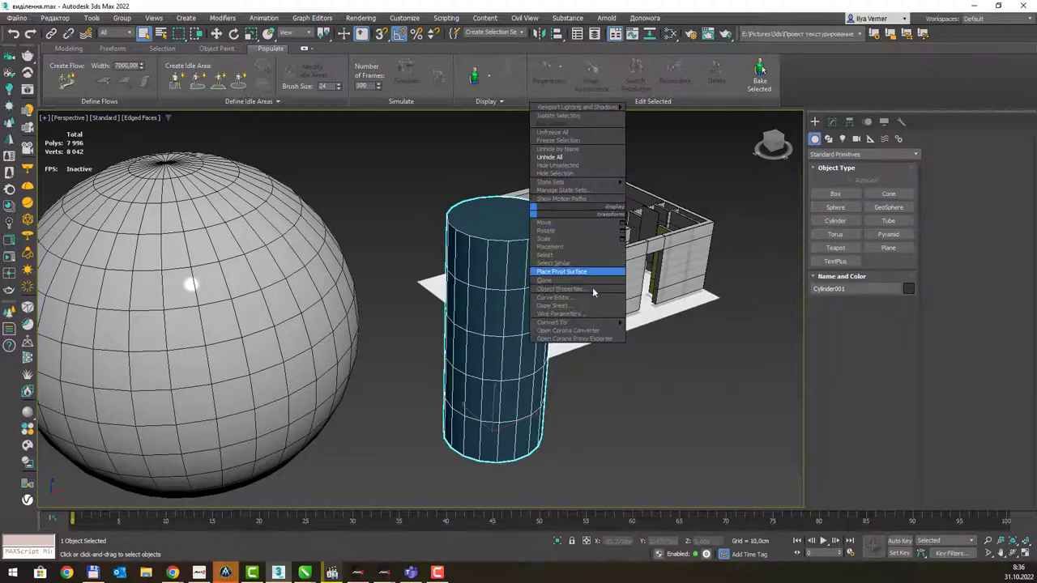
{"action": "left_click", "coordinate": [663, 331]}
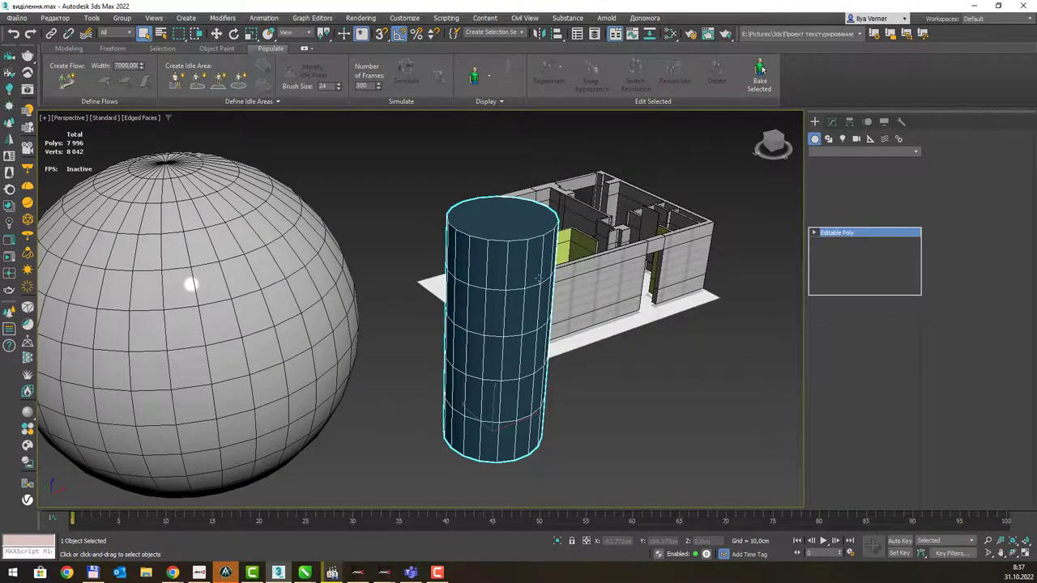
{"action": "middle_click_drag", "start_coordinate": [511, 304], "coordinate": [490, 315], "text": "alt"}
- At Edge level, double-click to select an upper, then a lower edge loop around the cylinder
{"action": "key", "text": "2"}
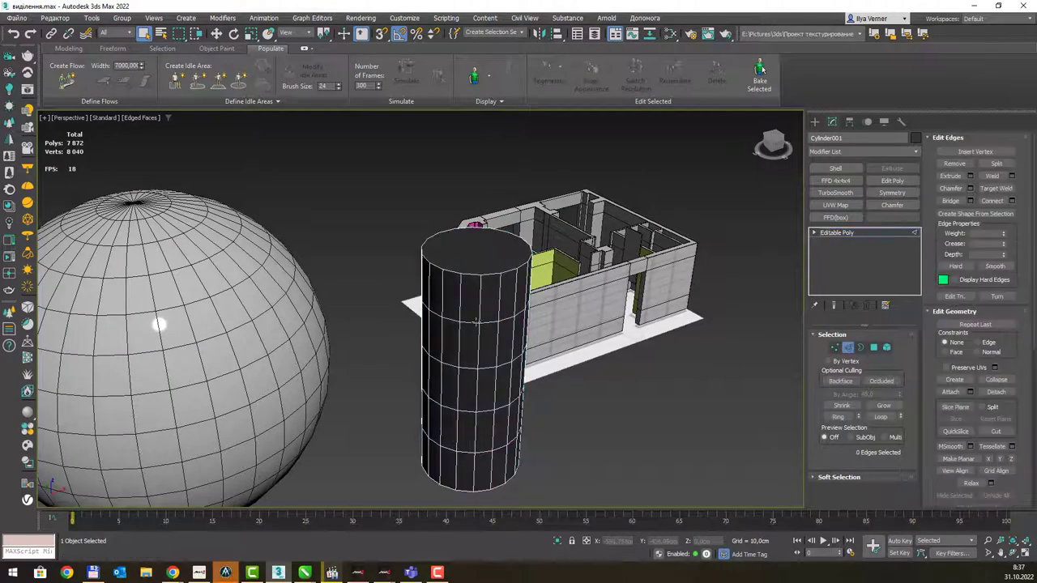
{"action": "double_click", "coordinate": [475, 321]}
{"action": "scroll", "coordinate": [484, 309], "scroll_direction": "up", "scroll_amount": 3}
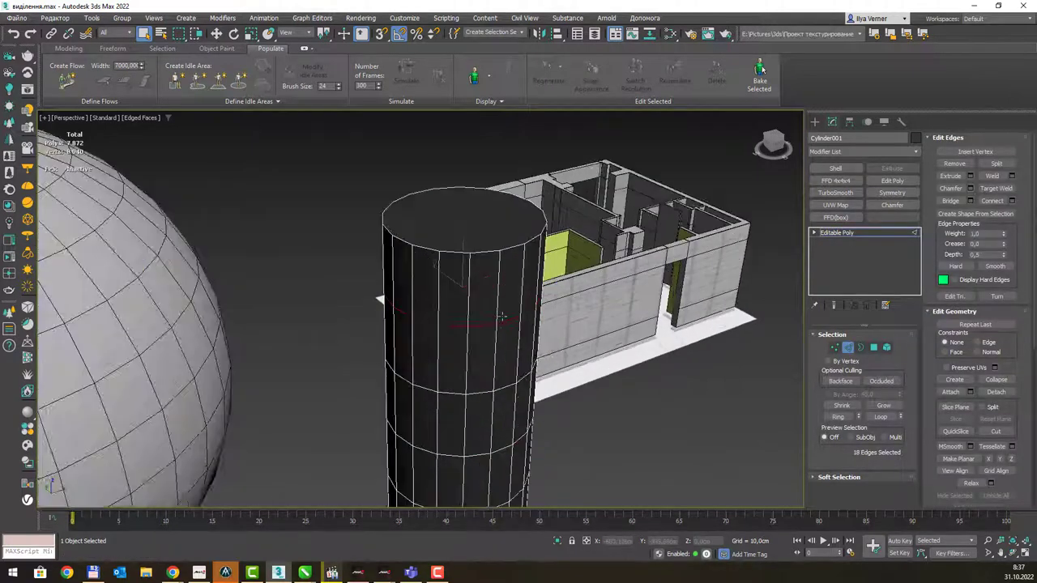
{"action": "scroll", "coordinate": [483, 349], "scroll_direction": "up", "scroll_amount": 3}
{"action": "double_click", "coordinate": [469, 427]}
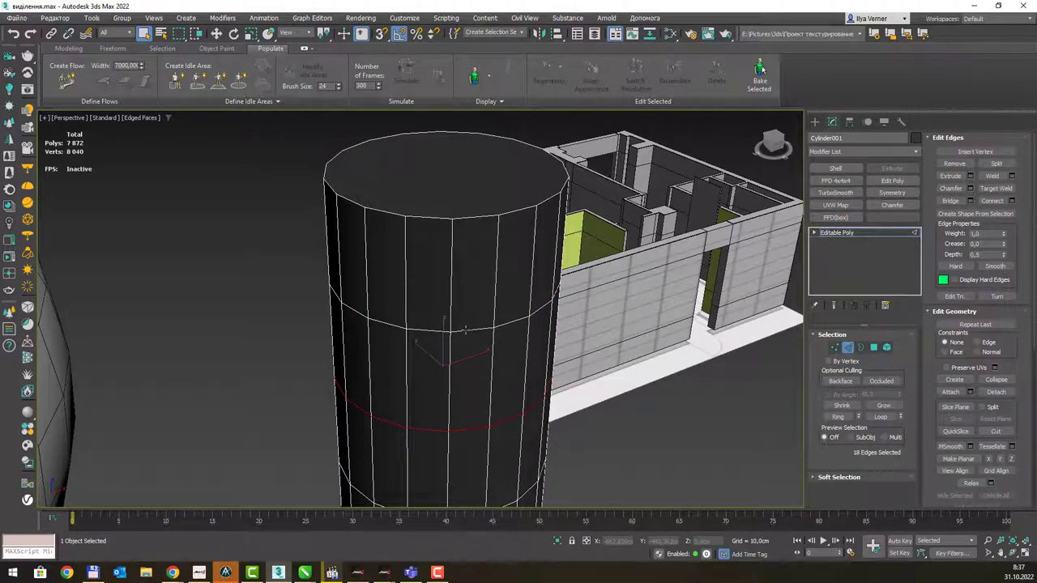
- Expand a single side edge into a loop with Loop, pick a top rim edge, then exit Edge level
{"action": "left_click", "coordinate": [423, 328]}
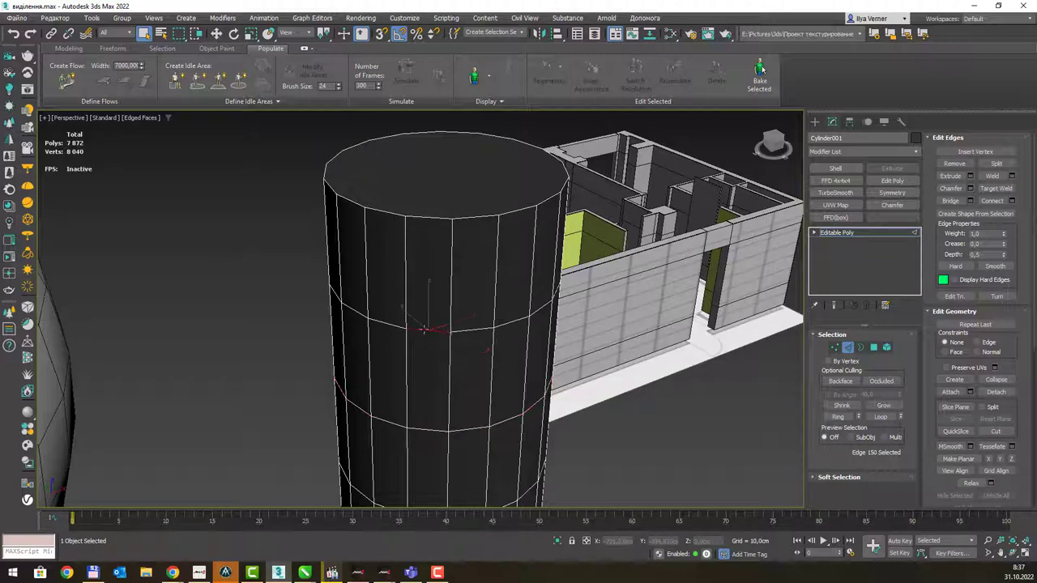
{"action": "left_click", "coordinate": [881, 416]}
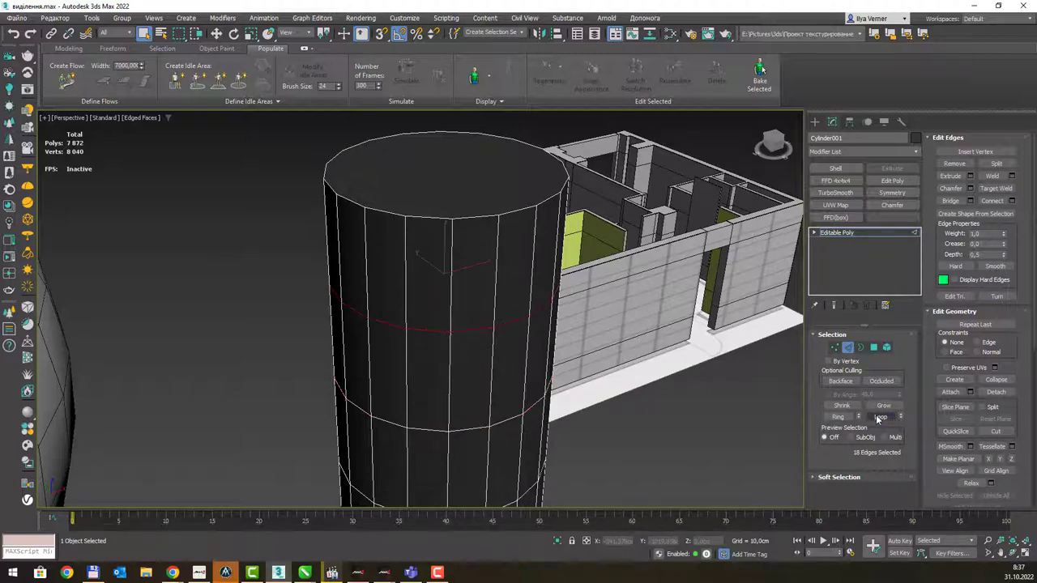
{"action": "left_click", "coordinate": [488, 218]}
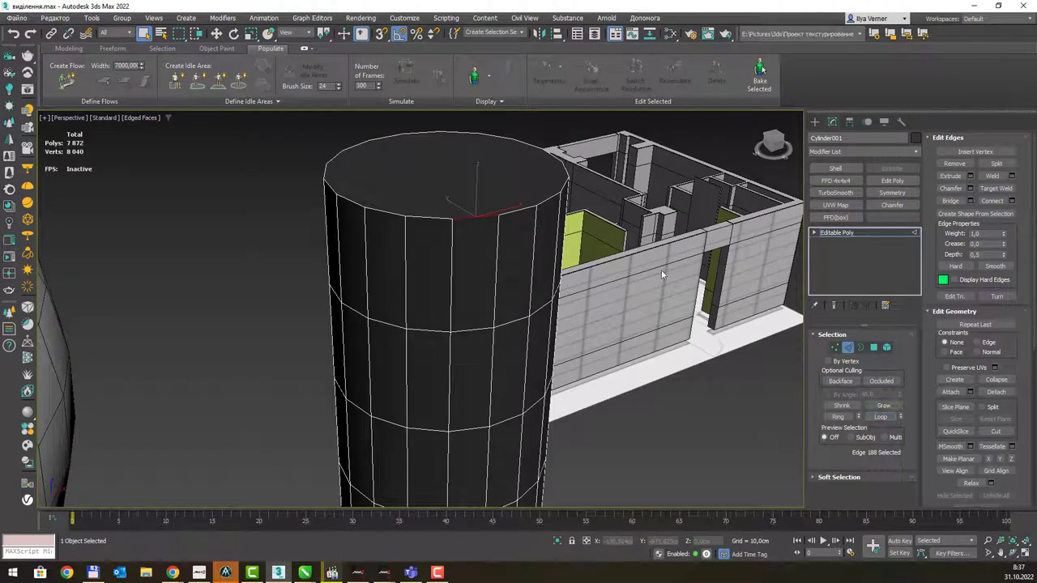
{"action": "mouse_move", "coordinate": [478, 161]}
{"action": "middle_mouse_down"}
{"action": "mouse_move", "coordinate": [465, 197]}
{"action": "mouse_move", "coordinate": [342, 208]}
{"action": "middle_mouse_up"}
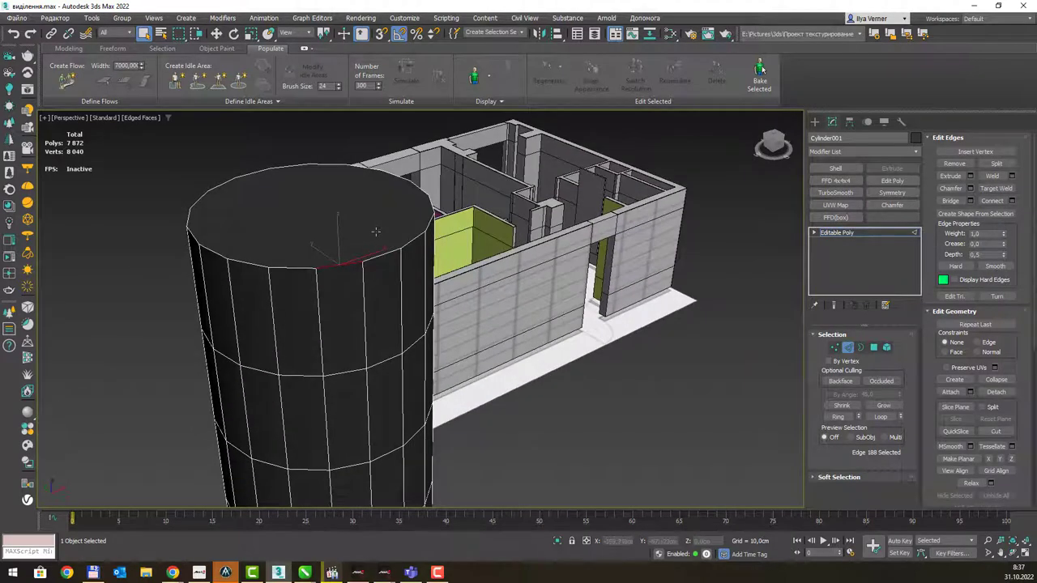
{"action": "key", "text": "2"}
{"action": "scroll", "coordinate": [547, 332], "scroll_direction": "down", "scroll_amount": 5}
- Shift-drag a copy of the cylinder to the right with the Move tool
{"action": "middle_click_drag", "start_coordinate": [548, 332], "coordinate": [410, 320], "text": "alt"}
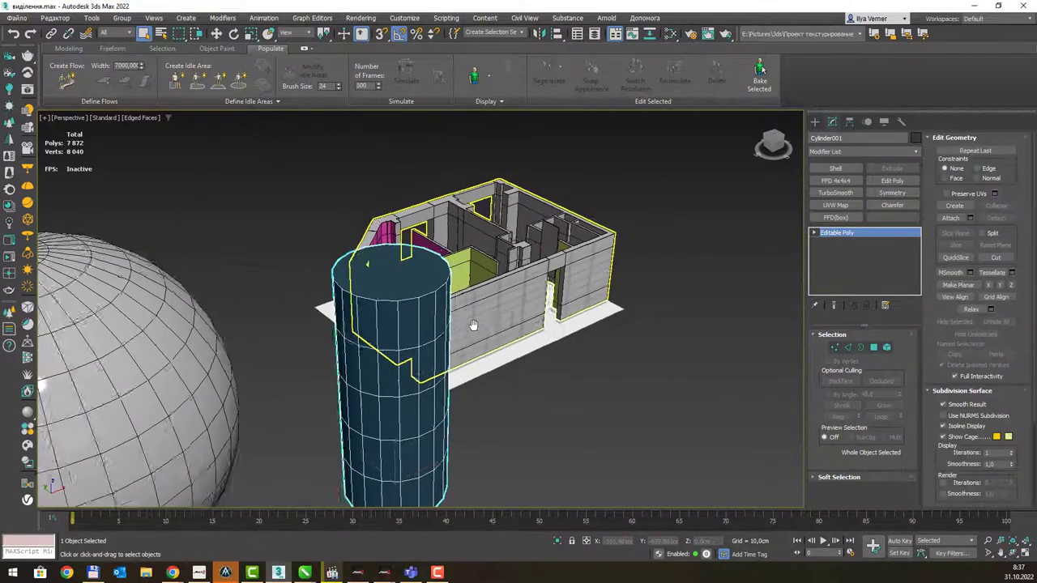
{"action": "key", "text": "w"}
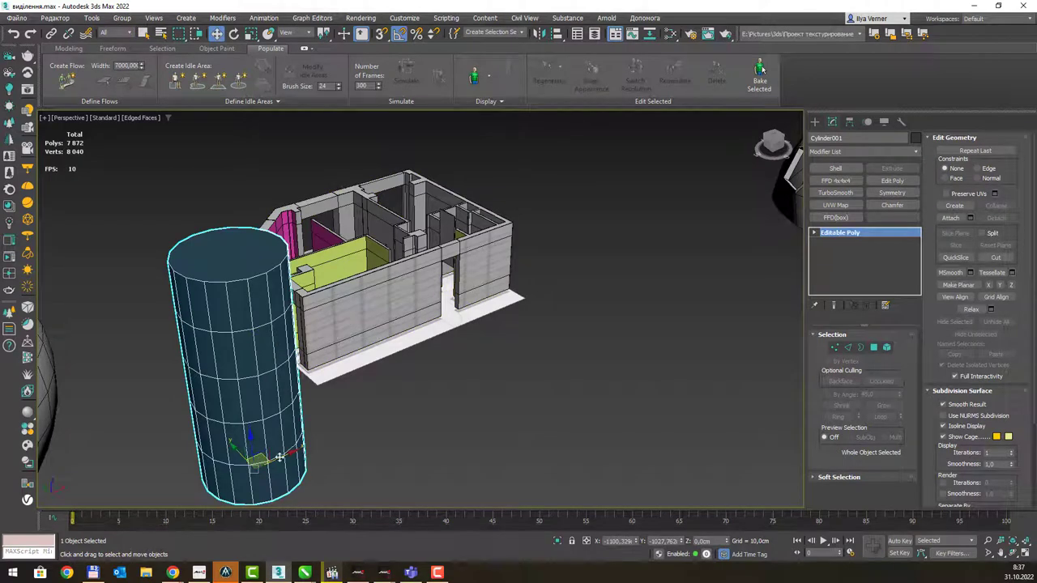
{"action": "left_click_drag", "start_coordinate": [425, 448], "coordinate": [452, 444], "text": "shift"}
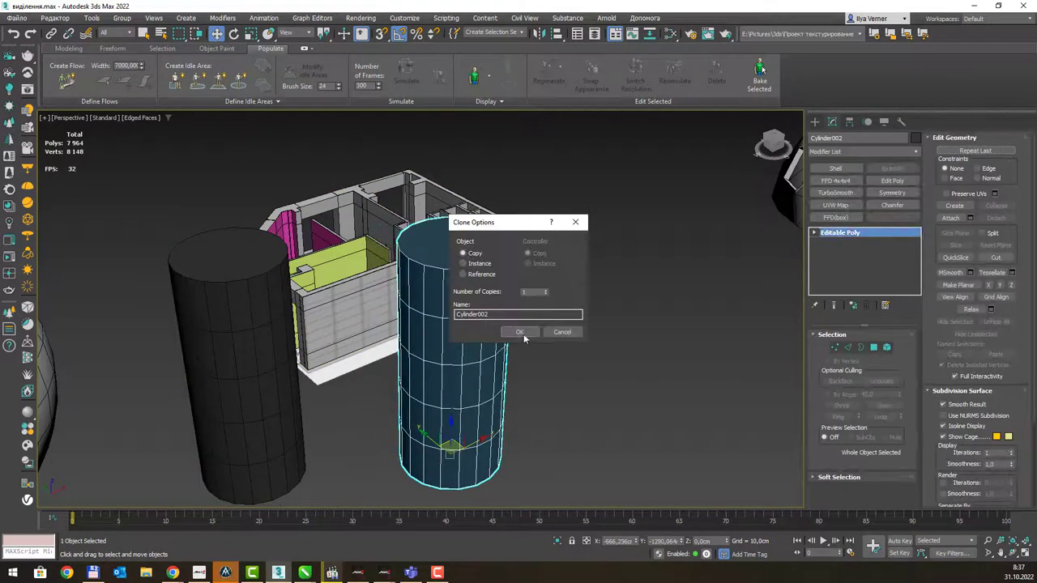
{"action": "left_click", "coordinate": [522, 333]}
- Delete the copy's top cap and Shift-scale the open border inward into a ring of faces
{"action": "left_click", "coordinate": [874, 349]}
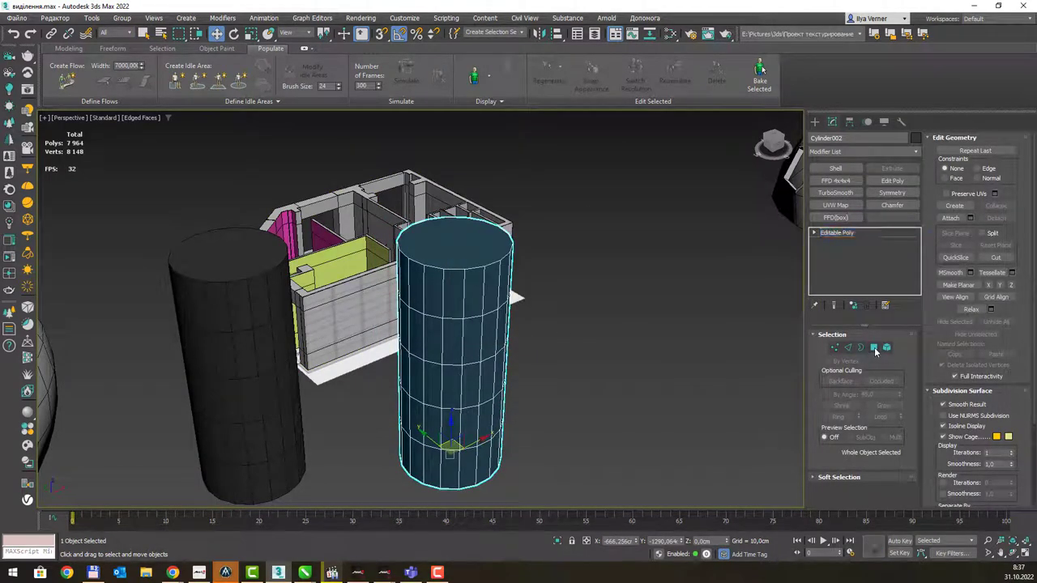
{"action": "left_click", "coordinate": [449, 252]}
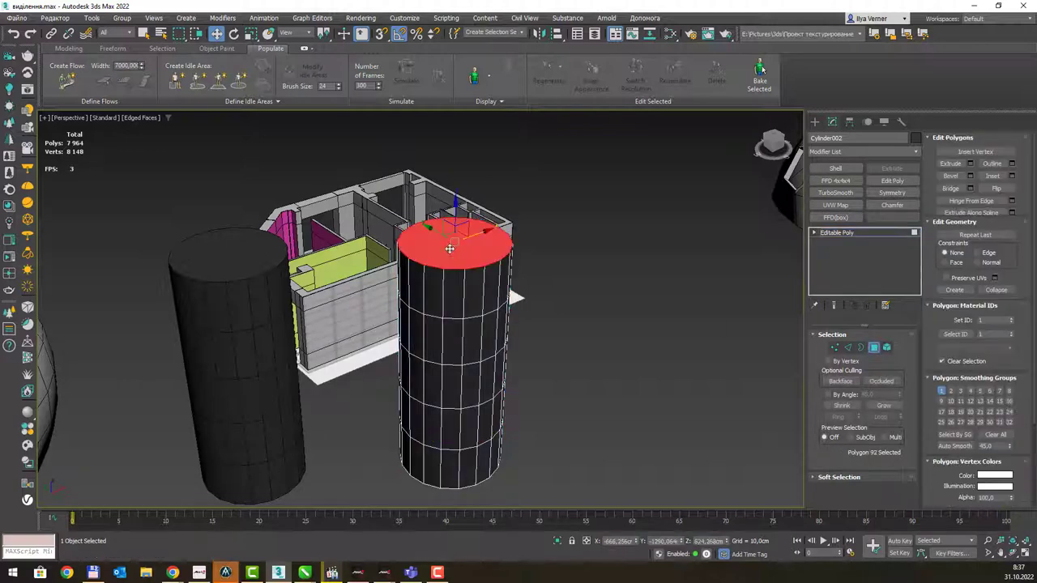
{"action": "key", "text": "Delete"}
{"action": "key", "text": "3"}
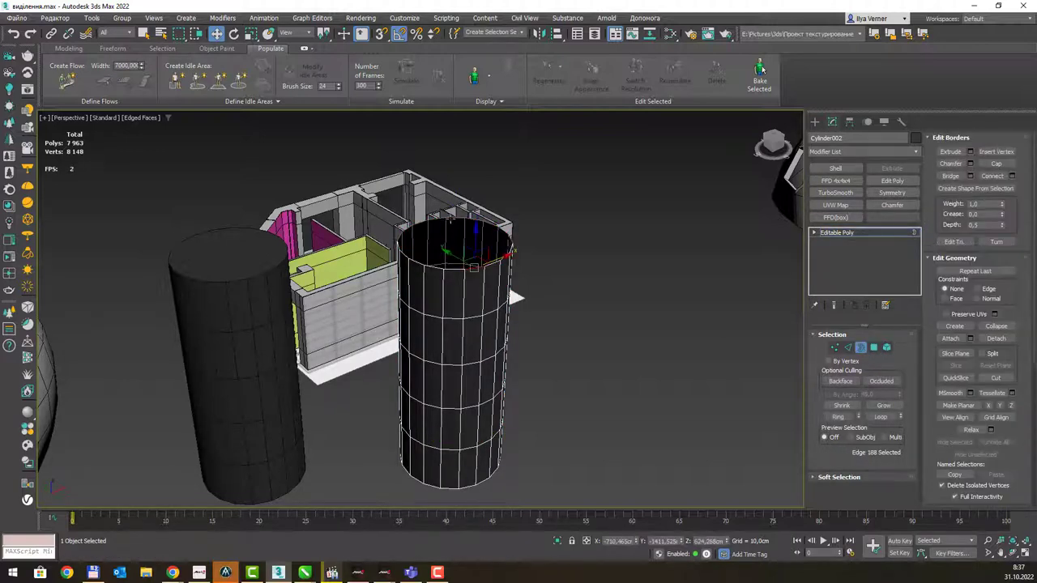
{"action": "left_click", "coordinate": [454, 263]}
{"action": "key", "text": "r"}
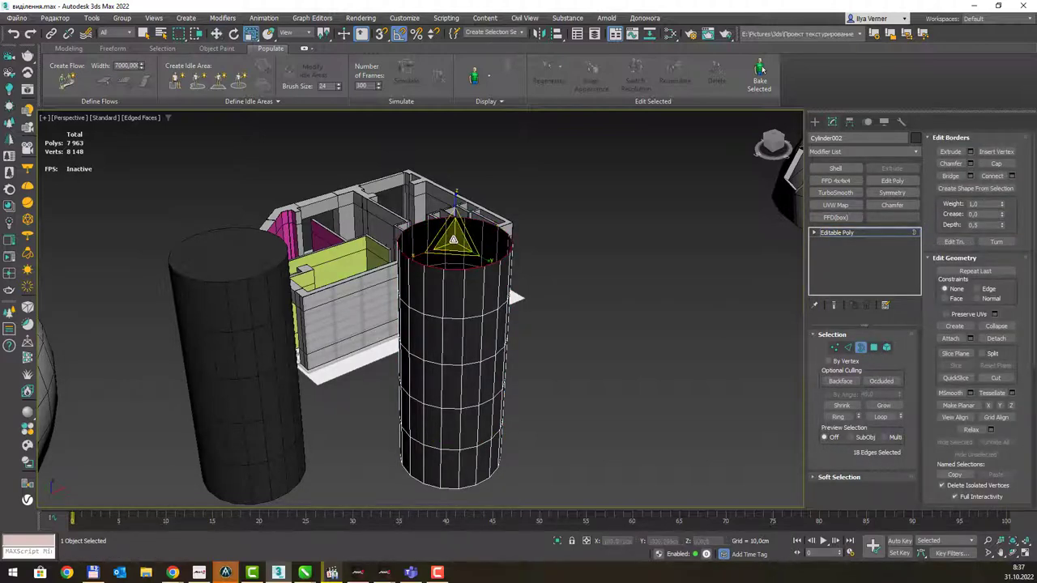
{"action": "mouse_move", "coordinate": [454, 239]}
{"action": "left_mouse_down", "text": "shift"}
{"action": "mouse_move", "coordinate": [468, 266]}
{"action": "mouse_move", "coordinate": [431, 193]}
{"action": "left_mouse_up", "text": "shift"}
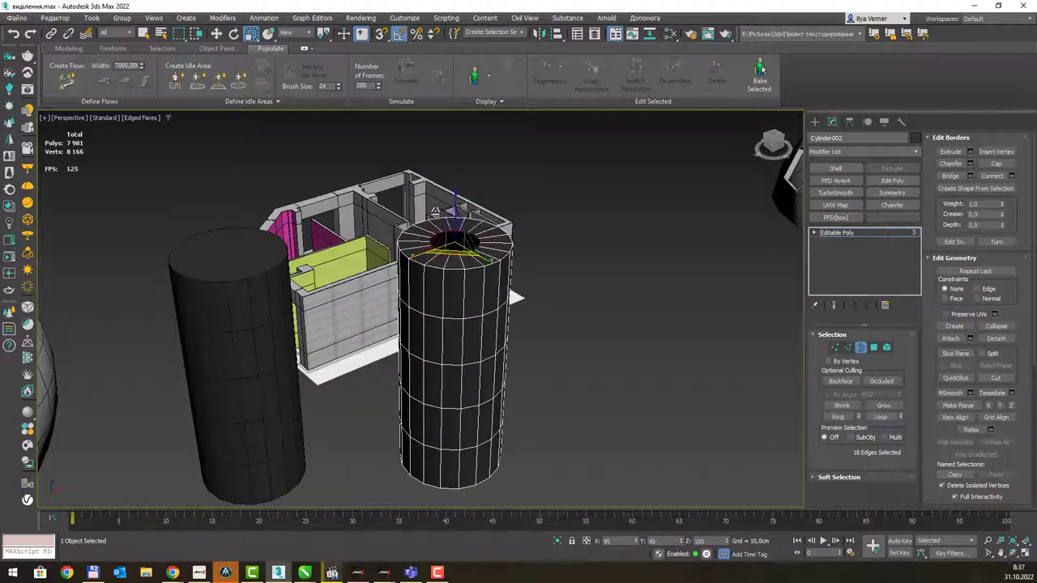
- Select the top-centre vertex, then an edge loop lower on the copy
{"action": "key", "text": "1"}
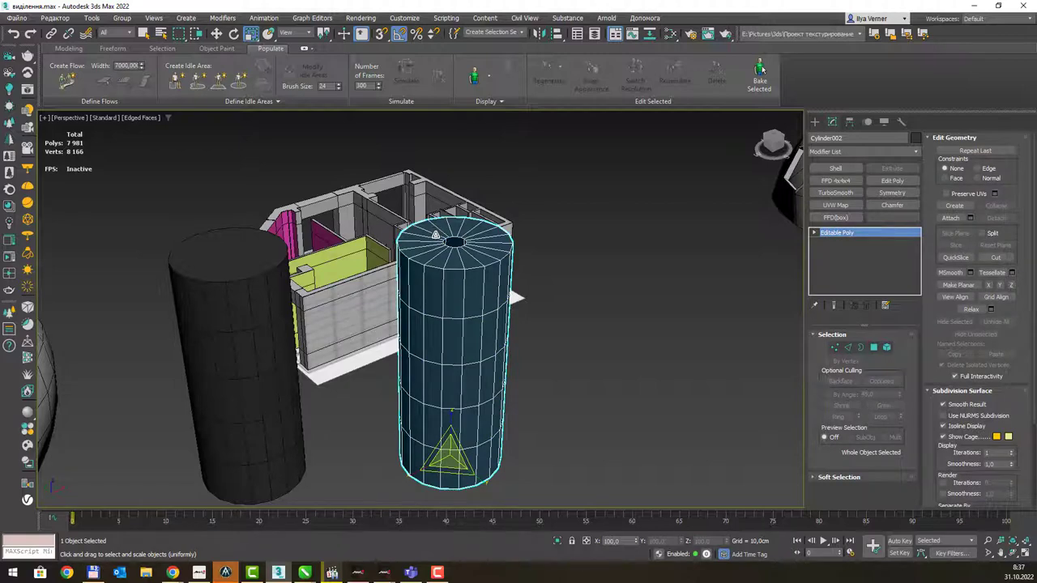
{"action": "left_click", "coordinate": [455, 242]}
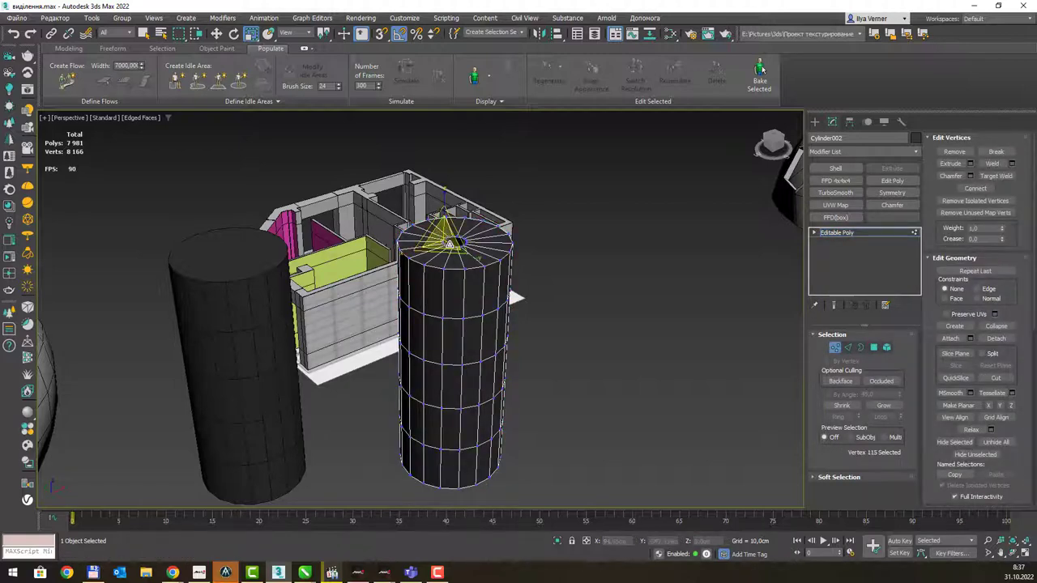
{"action": "left_click", "coordinate": [848, 348], "text": "ctrl"}
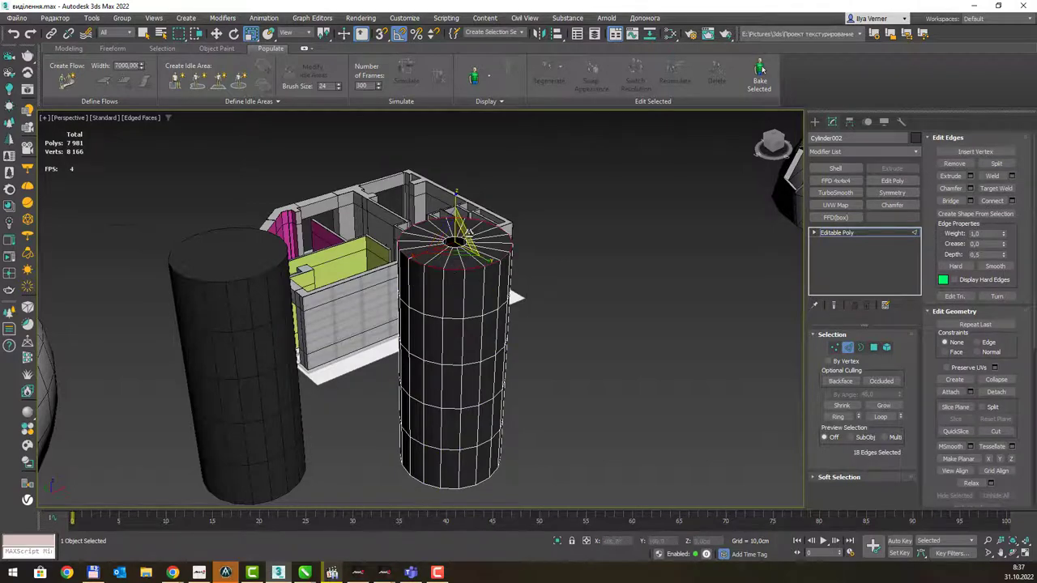
{"action": "scroll", "coordinate": [453, 259], "scroll_direction": "up", "scroll_amount": 3}
{"action": "scroll", "coordinate": [458, 251], "scroll_direction": "down", "scroll_amount": 3}
{"action": "scroll", "coordinate": [468, 236], "scroll_direction": "up", "scroll_amount": 3}
{"action": "scroll", "coordinate": [468, 236], "scroll_direction": "down", "scroll_amount": 2}
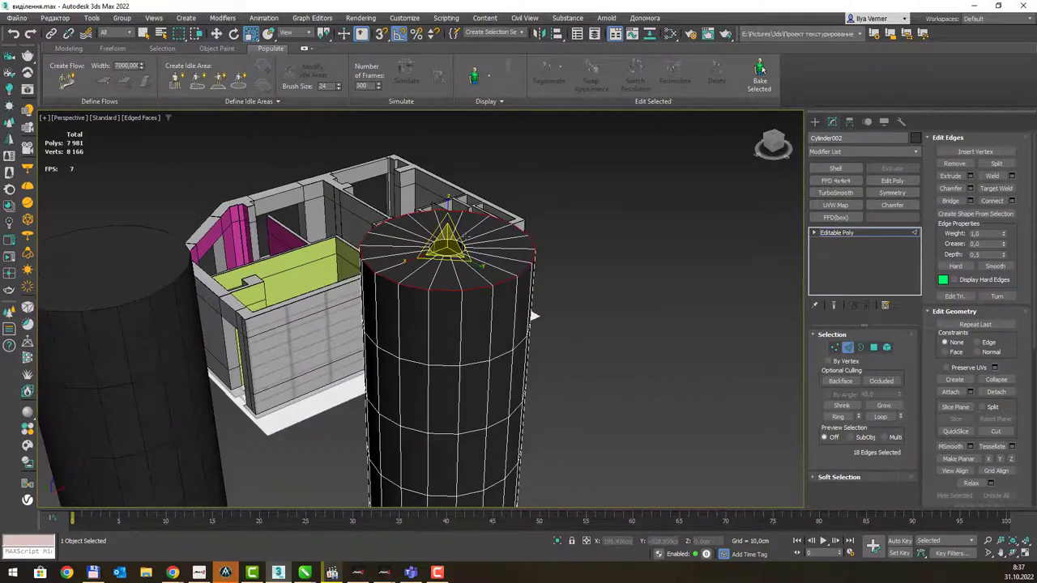
{"action": "double_click", "coordinate": [440, 364]}
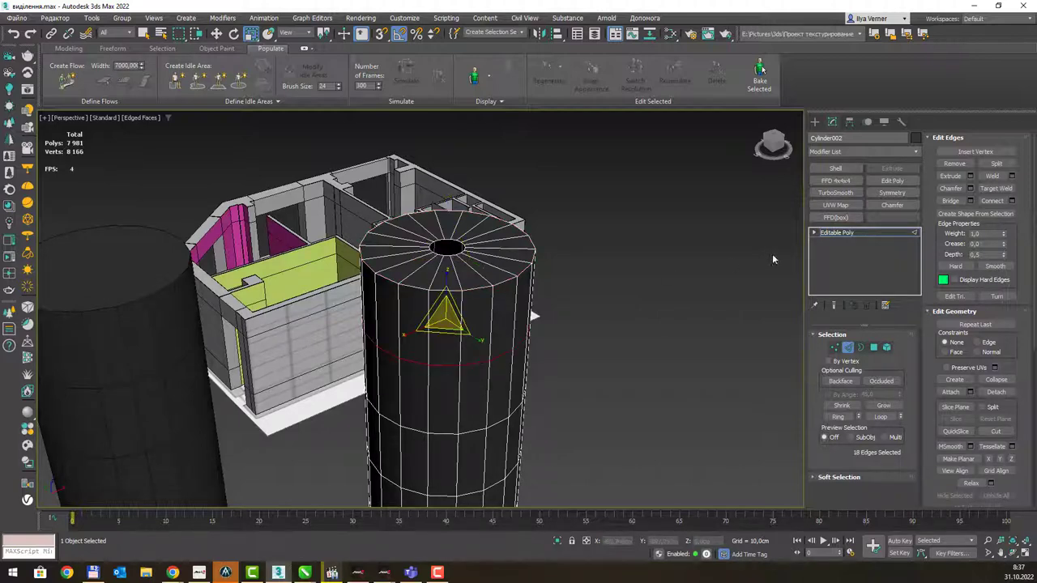
- Return to object level and delete the cylinder copy, Cylinder002
{"action": "left_click", "coordinate": [842, 234]}
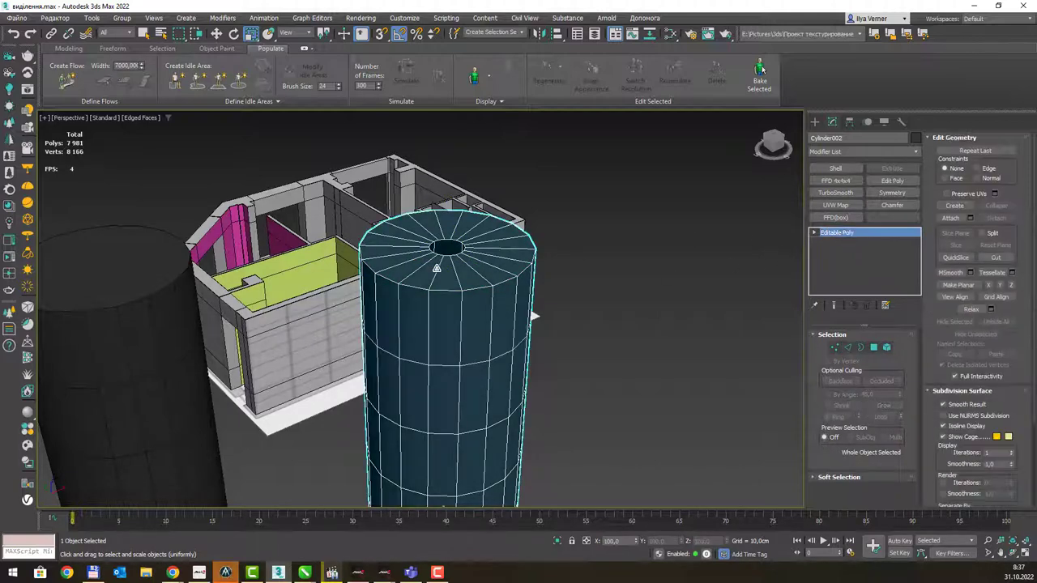
{"action": "scroll", "coordinate": [512, 245], "scroll_direction": "down", "scroll_amount": 3}
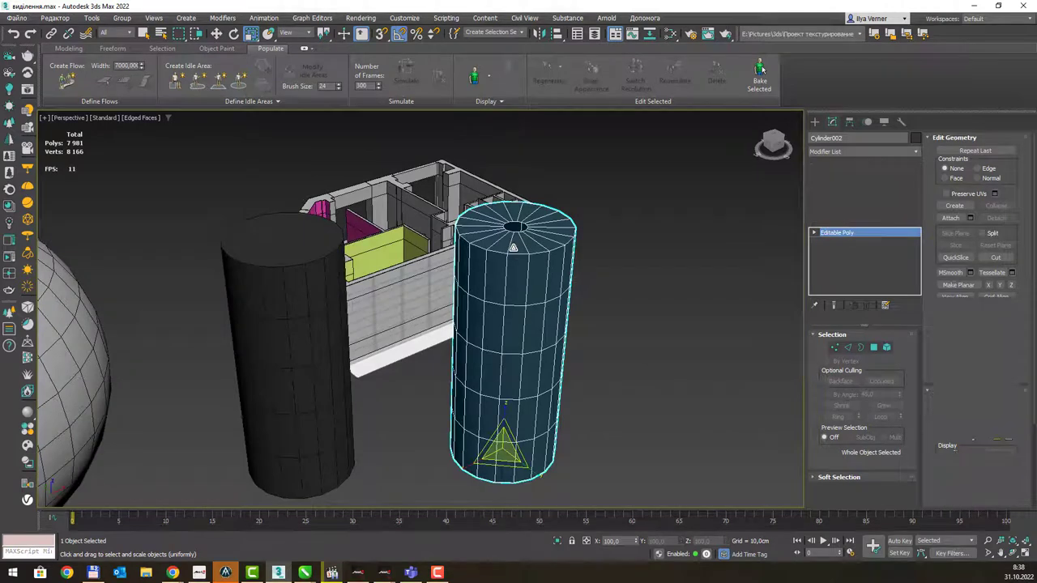
{"action": "key", "text": "Delete"}
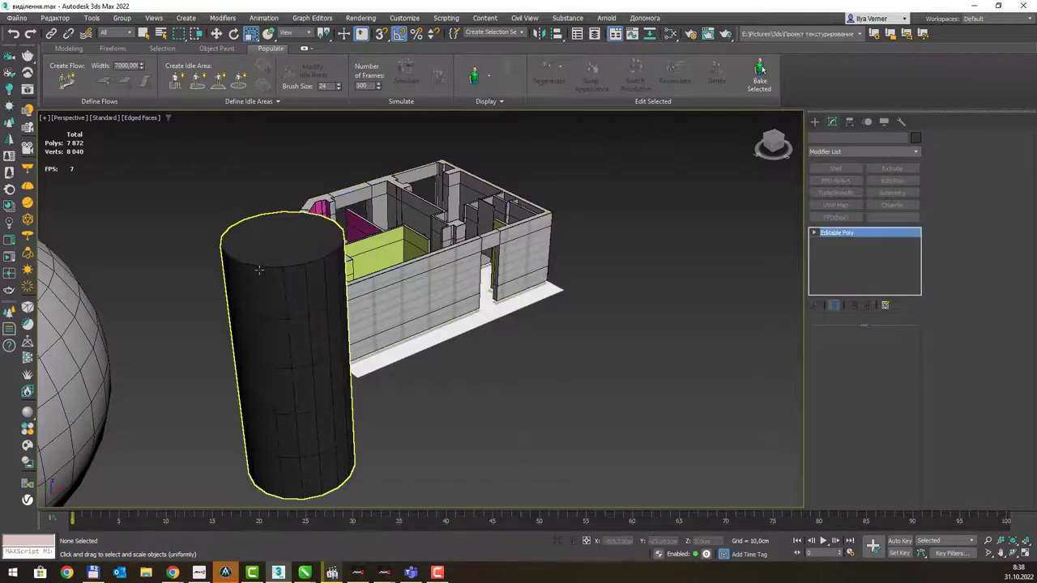
- On Cylinder001's edges, try Loop on a side edge and a top-rim edge from the Modeling ribbon
{"action": "left_click", "coordinate": [256, 271]}
{"action": "key", "text": "2"}
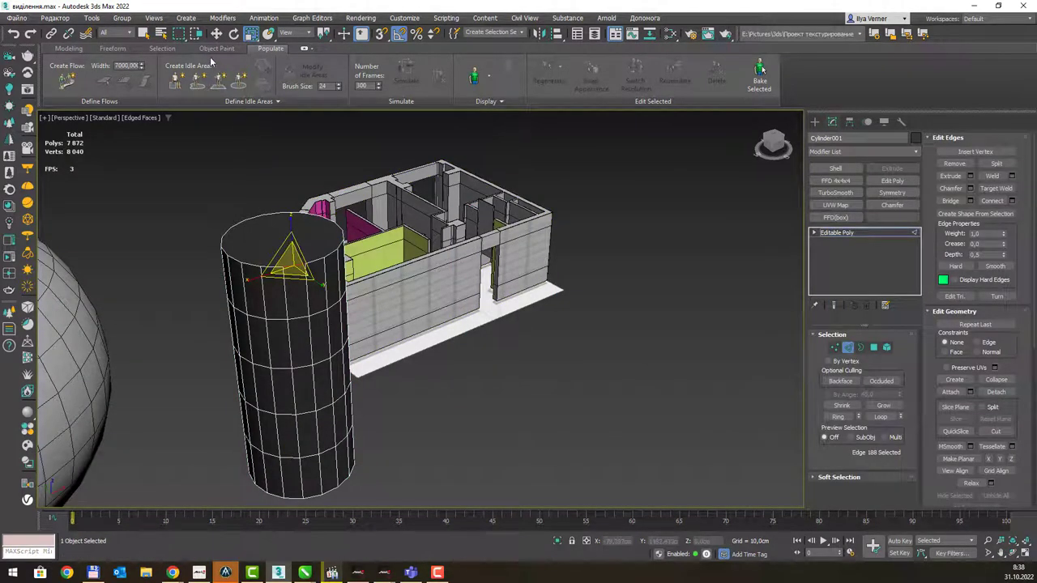
{"action": "left_click", "coordinate": [68, 48]}
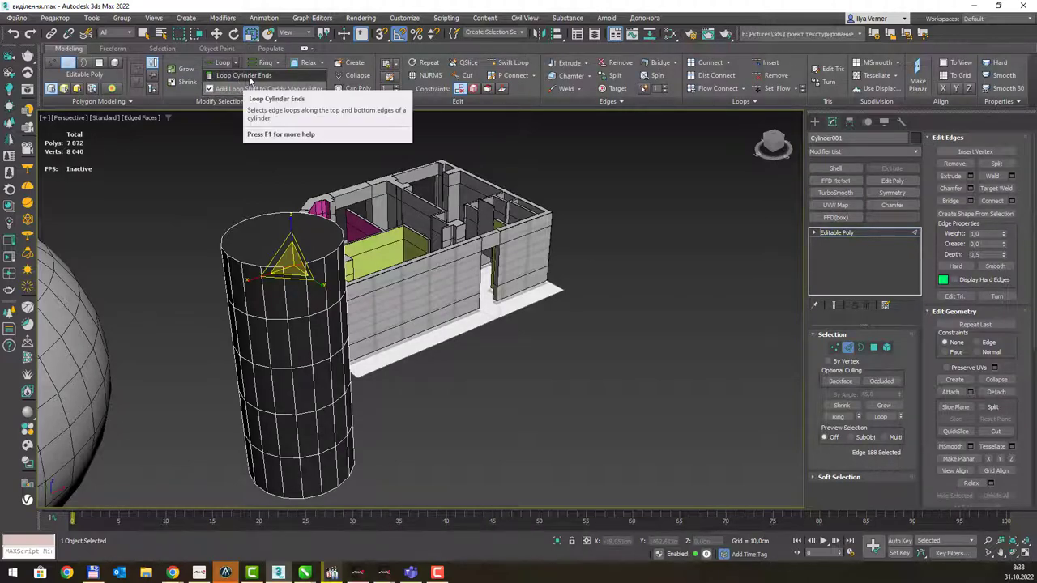
{"action": "left_click", "coordinate": [243, 76]}
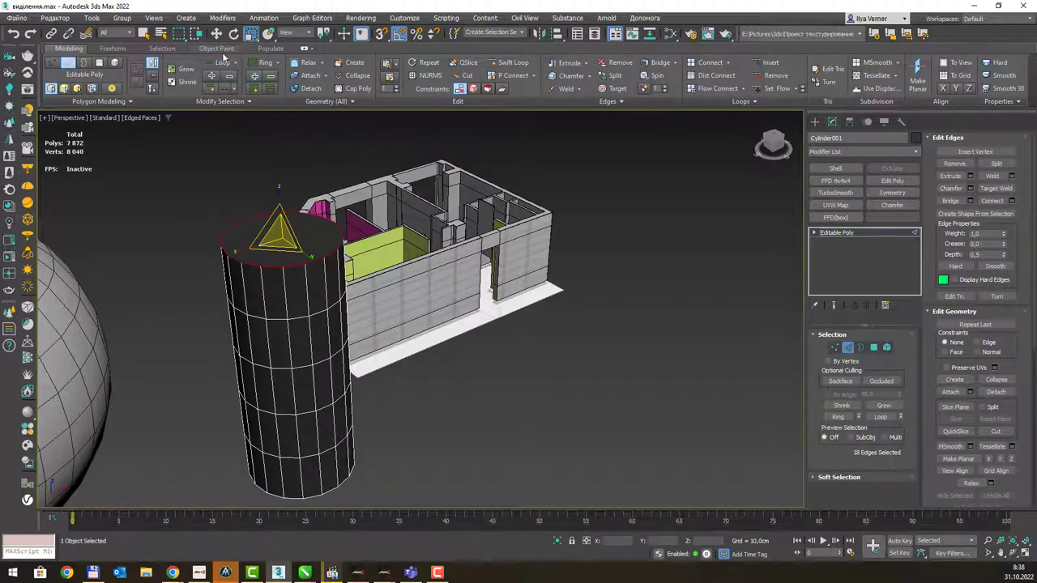
{"action": "left_click", "coordinate": [313, 309]}
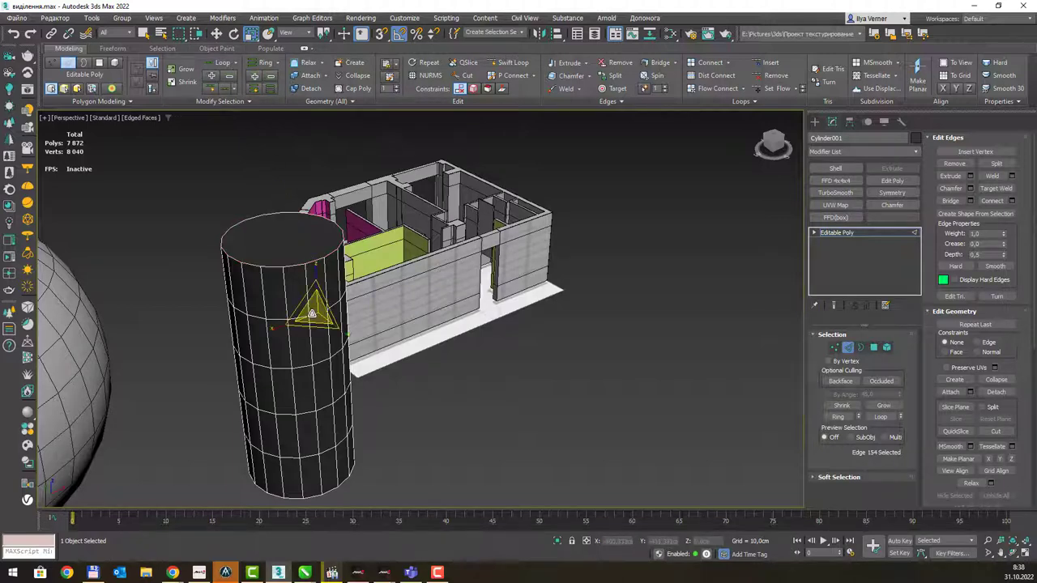
{"action": "left_click", "coordinate": [294, 256]}
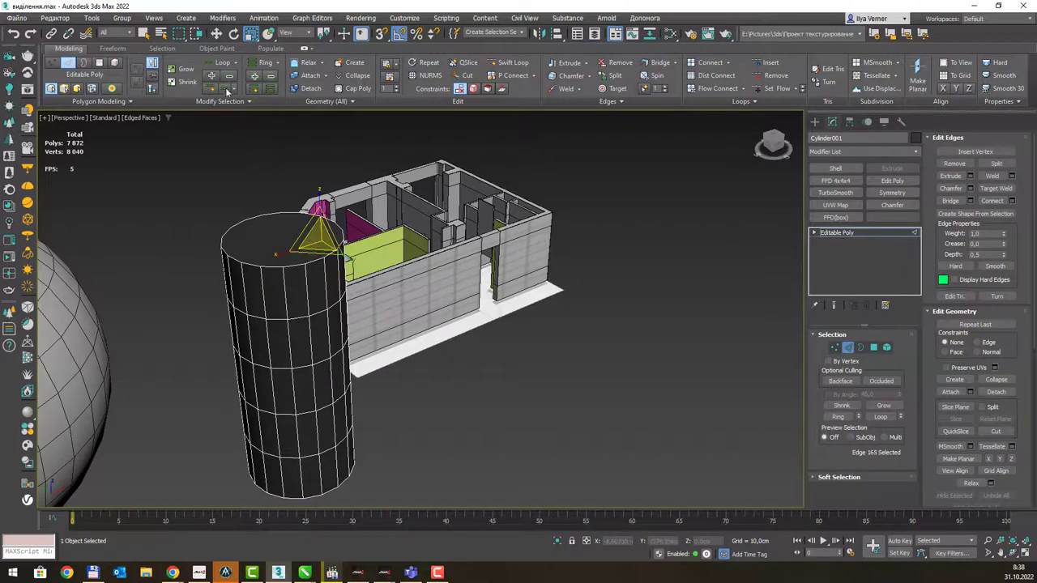
{"action": "left_click", "coordinate": [221, 63]}
{"action": "left_click", "coordinate": [236, 62]}
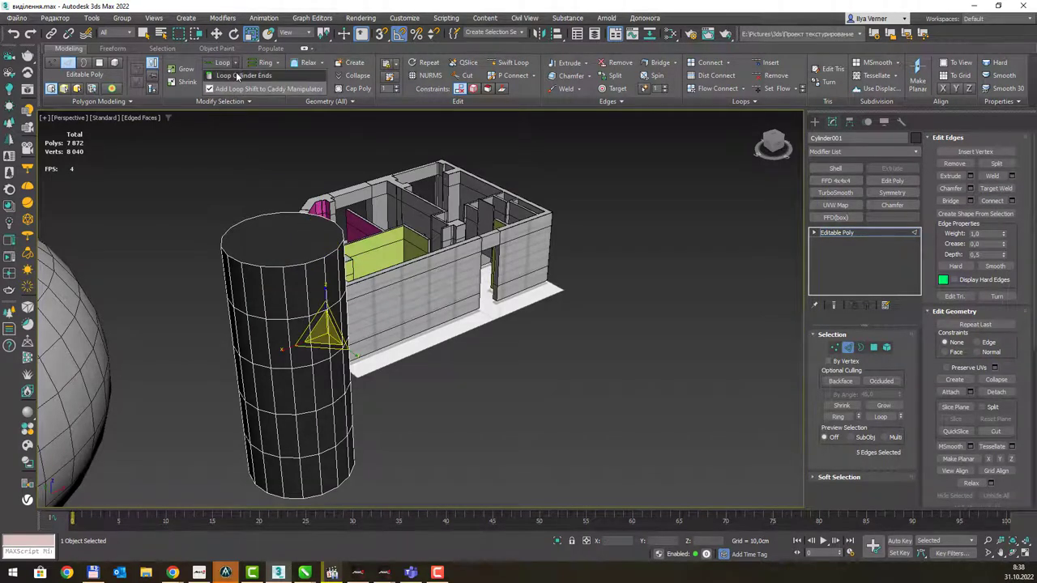
- Use Loop Cylinder Ends on a top-rim edge to select the full 18-edge rim loop
{"action": "left_click", "coordinate": [313, 265]}
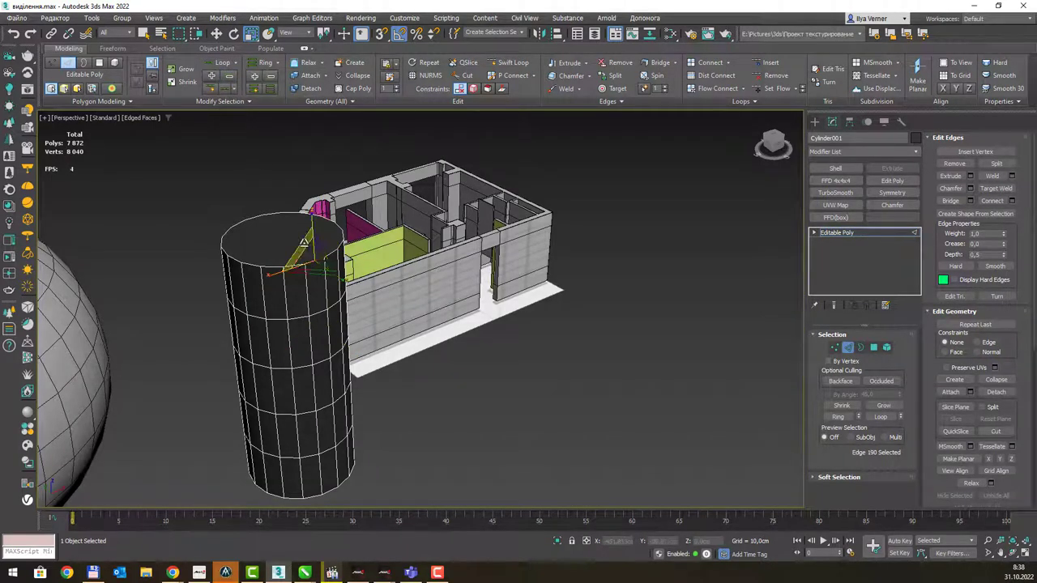
{"action": "scroll", "coordinate": [313, 259], "scroll_direction": "up", "scroll_amount": 2}
{"action": "key", "text": "q"}
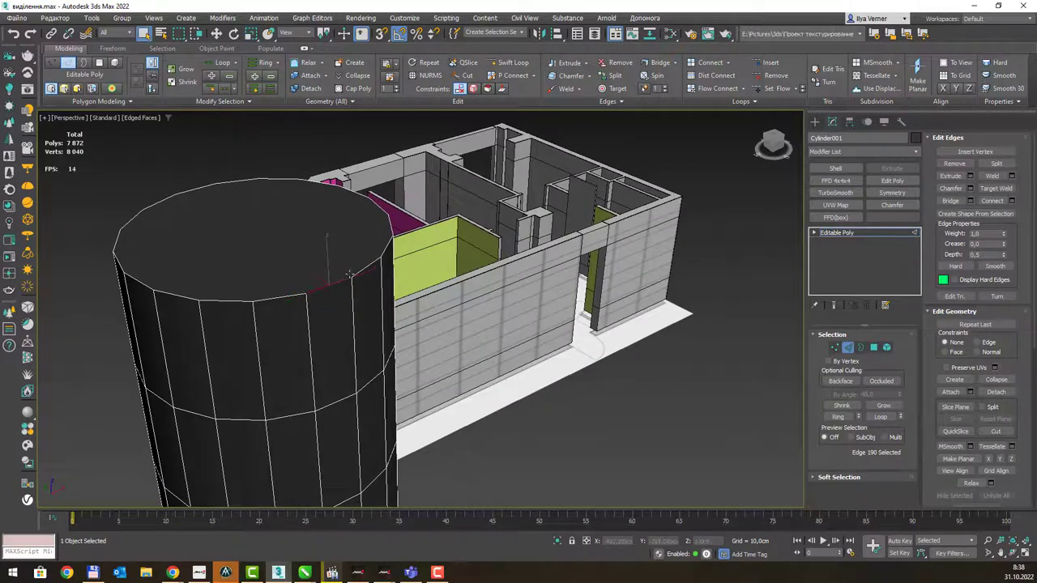
{"action": "left_click", "coordinate": [236, 64]}
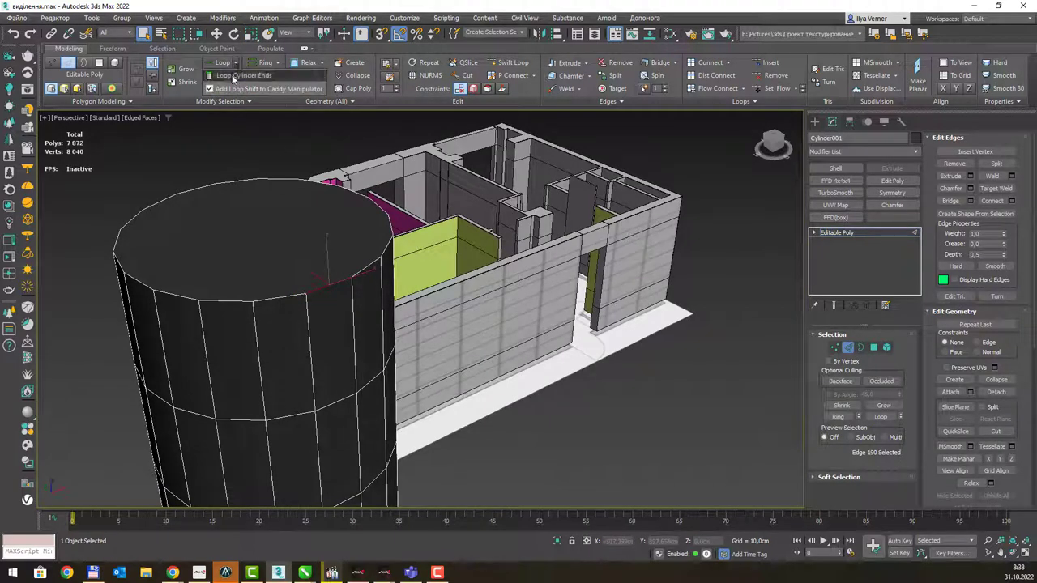
{"action": "left_click", "coordinate": [222, 63]}
{"action": "scroll", "coordinate": [275, 241], "scroll_direction": "down", "scroll_amount": 2}
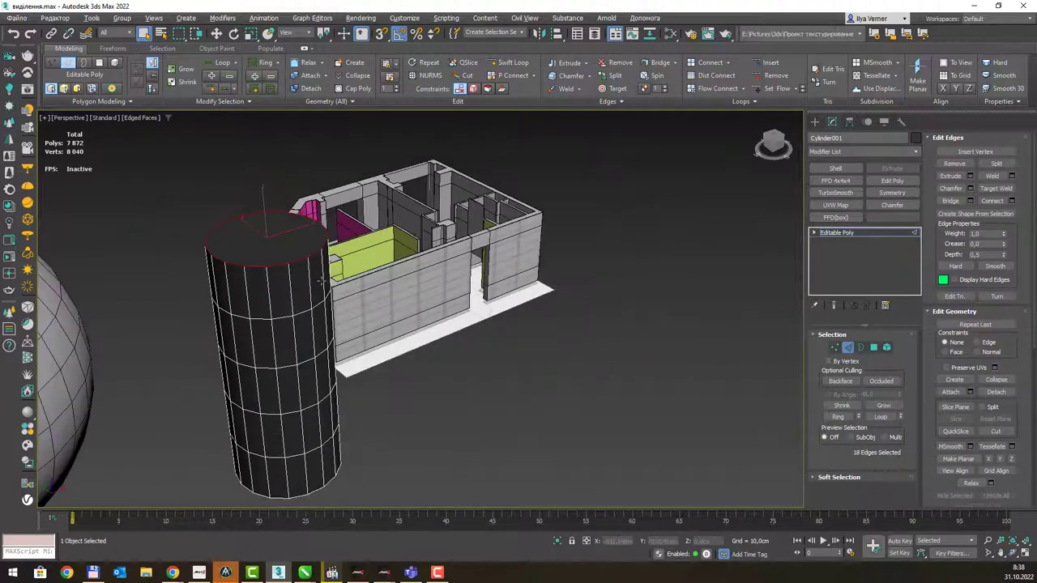
{"action": "mouse_move", "coordinate": [322, 281]}
{"action": "middle_mouse_down", "text": "alt"}
{"action": "mouse_move", "coordinate": [312, 279]}
{"action": "mouse_move", "coordinate": [315, 293]}
{"action": "middle_mouse_up", "text": "alt"}
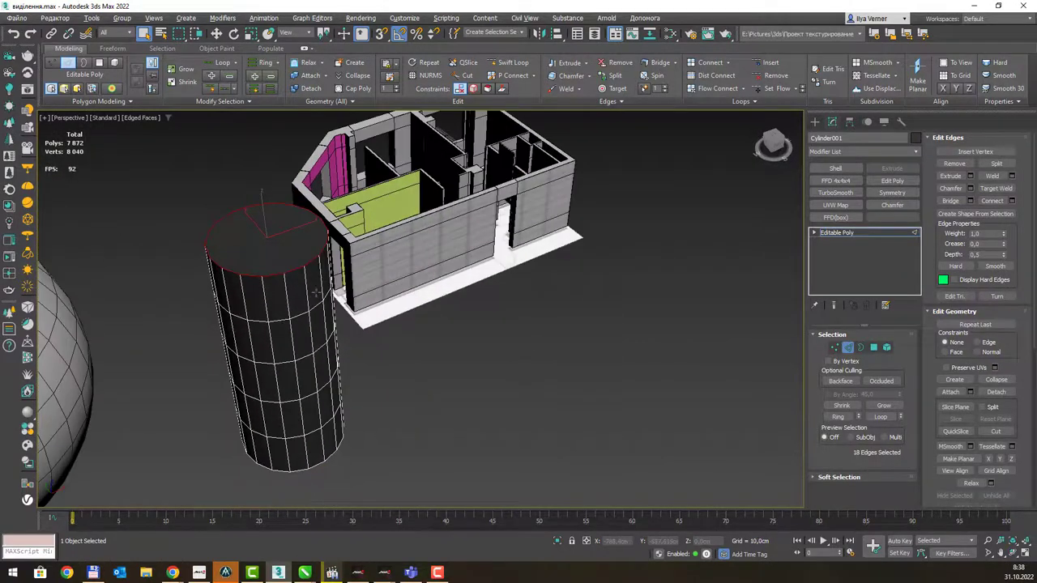
{"action": "scroll", "coordinate": [258, 203], "scroll_direction": "down", "scroll_amount": 3}
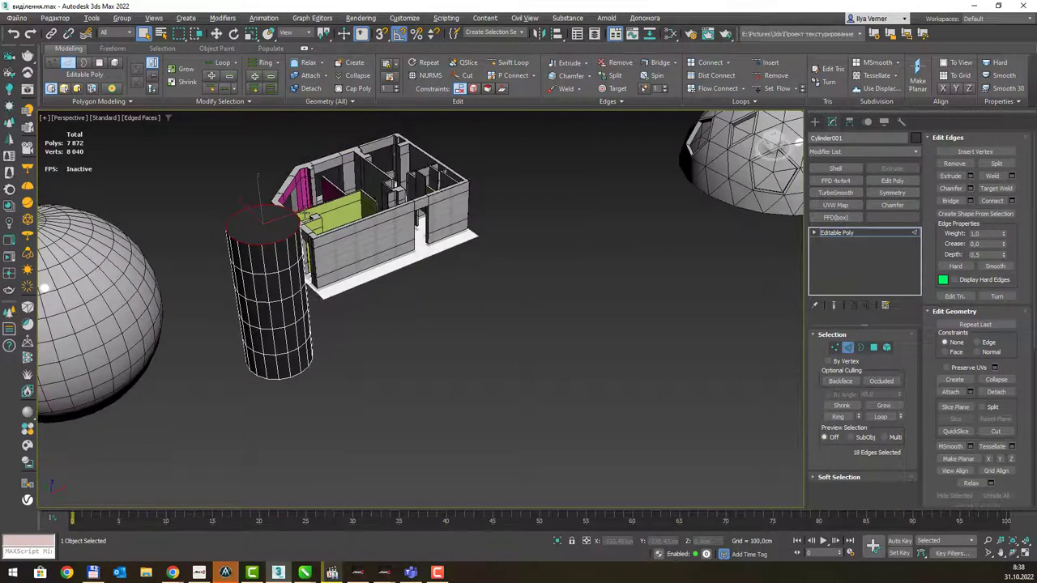
{"action": "middle_click_drag", "start_coordinate": [258, 203], "coordinate": [260, 173], "text": "alt"}
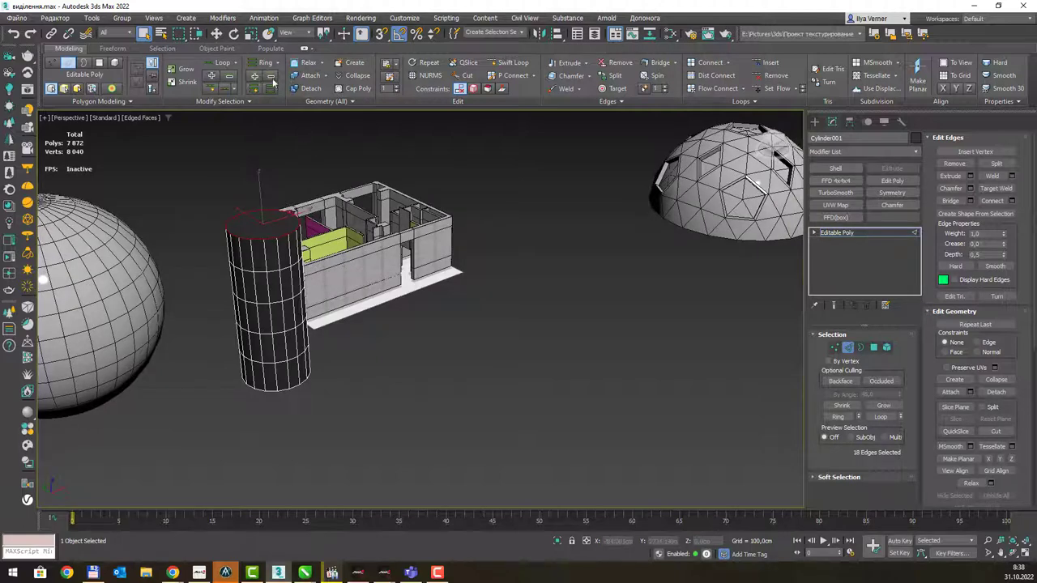
- Pick one side edge and step it to neighbouring edges repeatedly with the Ring/Loop spinner
{"action": "left_click", "coordinate": [235, 63]}
{"action": "left_click", "coordinate": [267, 266]}
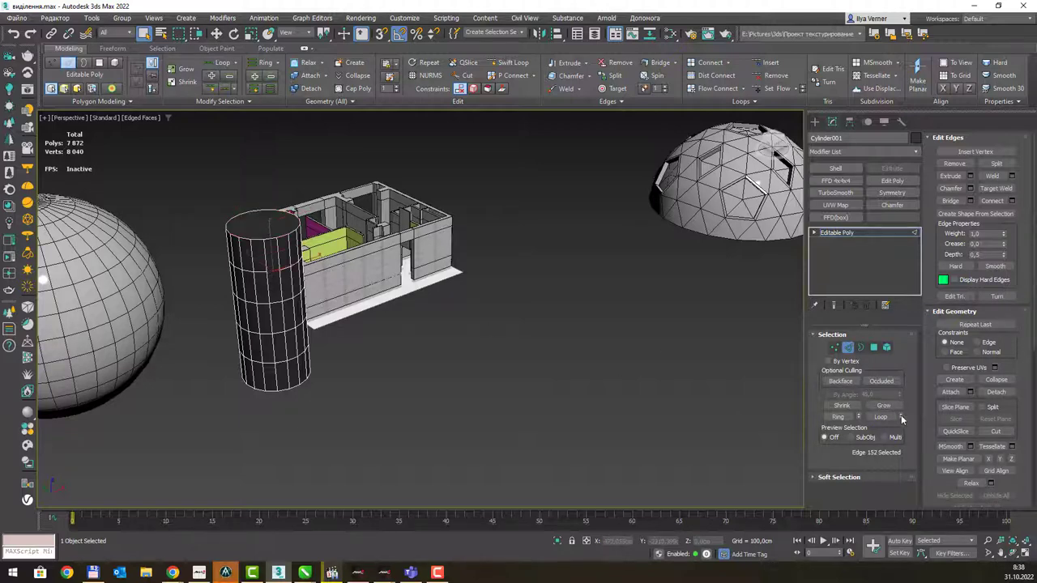
{"action": "left_click", "coordinate": [901, 418]}
{"action": "left_click", "coordinate": [900, 418]}
{"action": "left_click", "coordinate": [901, 418]}
{"action": "left_click", "coordinate": [901, 418]}
{"action": "left_click", "coordinate": [901, 418]}
{"action": "left_click", "coordinate": [901, 418]}
{"action": "left_click", "coordinate": [901, 418]}
{"action": "left_click", "coordinate": [900, 418]}
{"action": "left_click", "coordinate": [900, 416]}
{"action": "left_click", "coordinate": [900, 416]}
{"action": "left_click", "coordinate": [900, 416]}
{"action": "left_click", "coordinate": [900, 415]}
{"action": "left_click", "coordinate": [900, 415]}
- Expand the edge with the Ring spinner into a six-edge vertical dot ring from rim to base
{"action": "scroll", "coordinate": [276, 274], "scroll_direction": "up", "scroll_amount": 5}
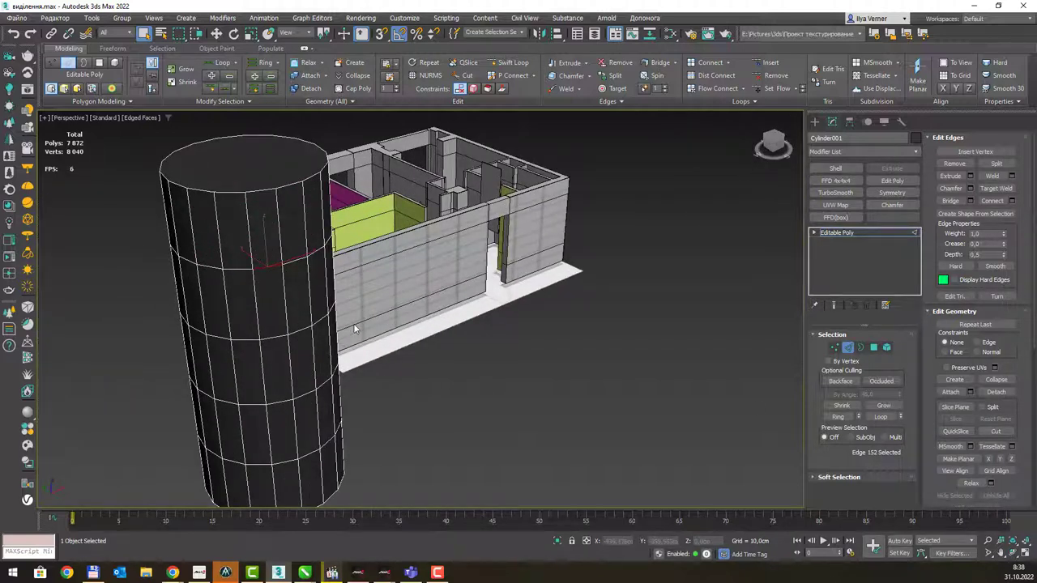
{"action": "mouse_move", "coordinate": [353, 323]}
{"action": "middle_mouse_down", "text": "alt"}
{"action": "mouse_move", "coordinate": [589, 284]}
{"action": "mouse_move", "coordinate": [408, 338]}
{"action": "middle_mouse_up", "text": "alt"}
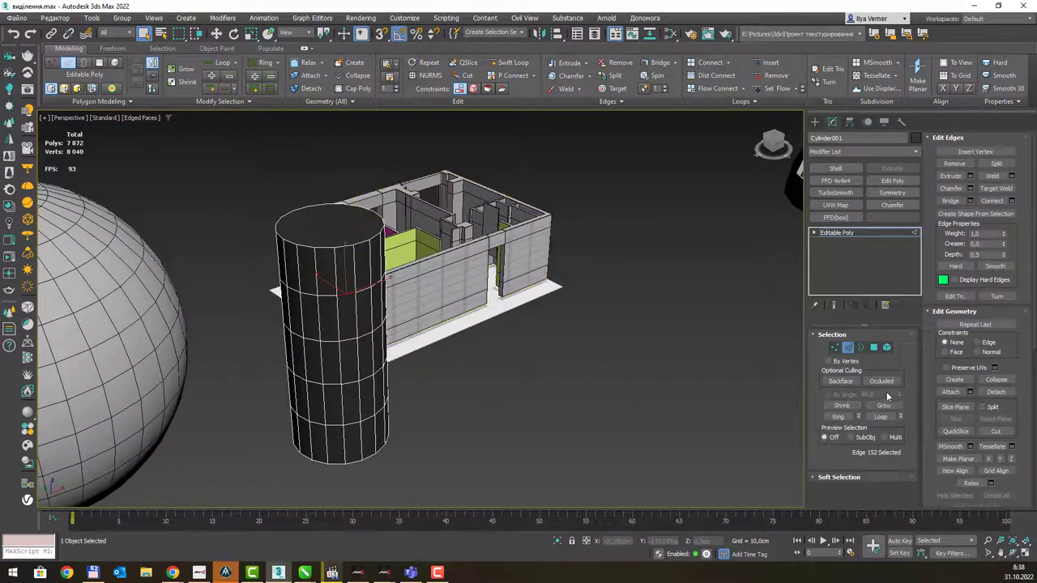
{"action": "left_click", "coordinate": [838, 417]}
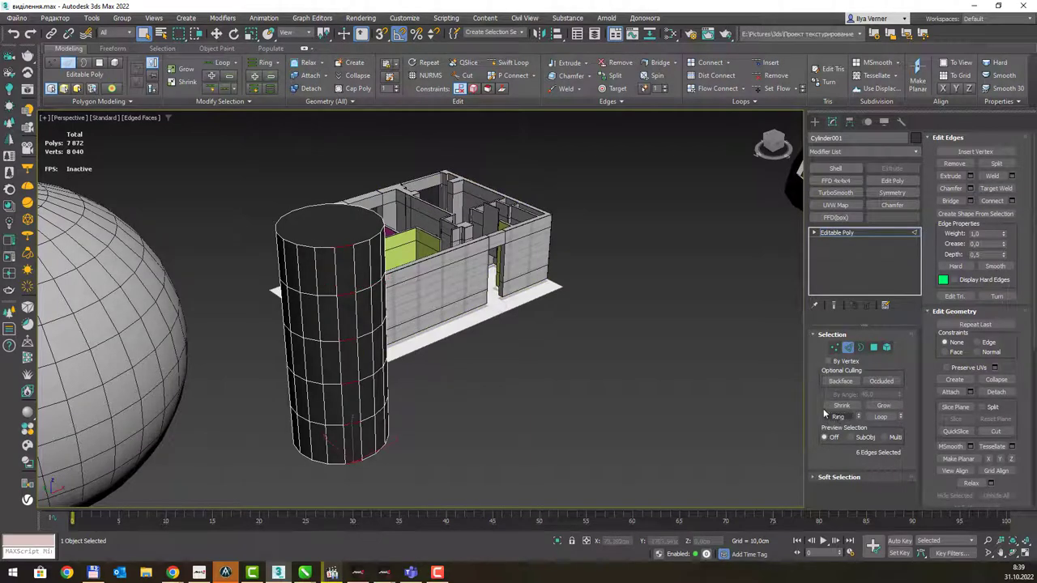
{"action": "middle_click_drag", "start_coordinate": [713, 357], "coordinate": [778, 353], "text": "alt"}
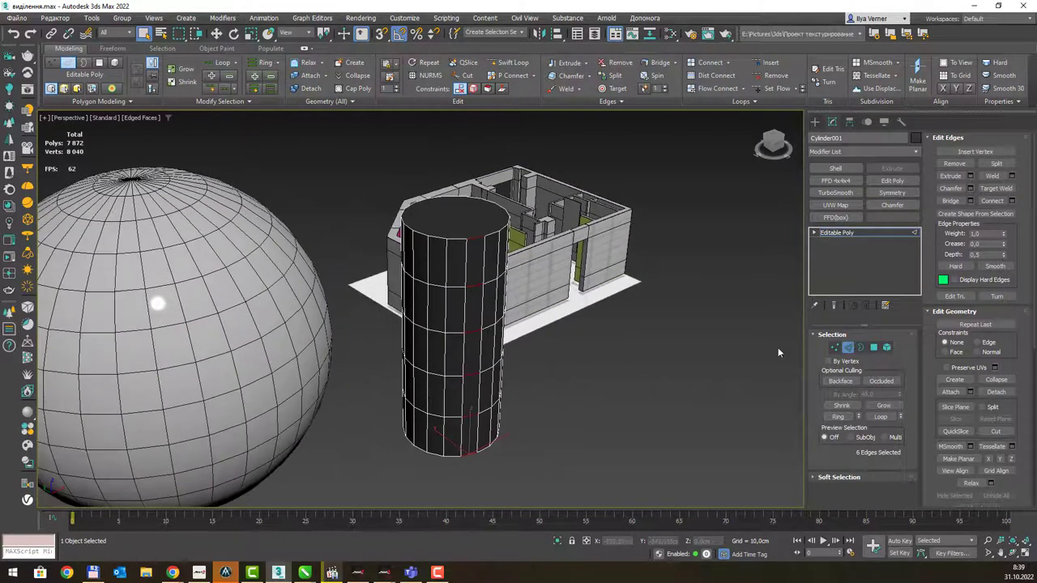
- Leave the cylinder's edge editing and select Sphere001 at Edge level
{"action": "left_click", "coordinate": [847, 347]}
{"action": "left_click", "coordinate": [197, 312]}
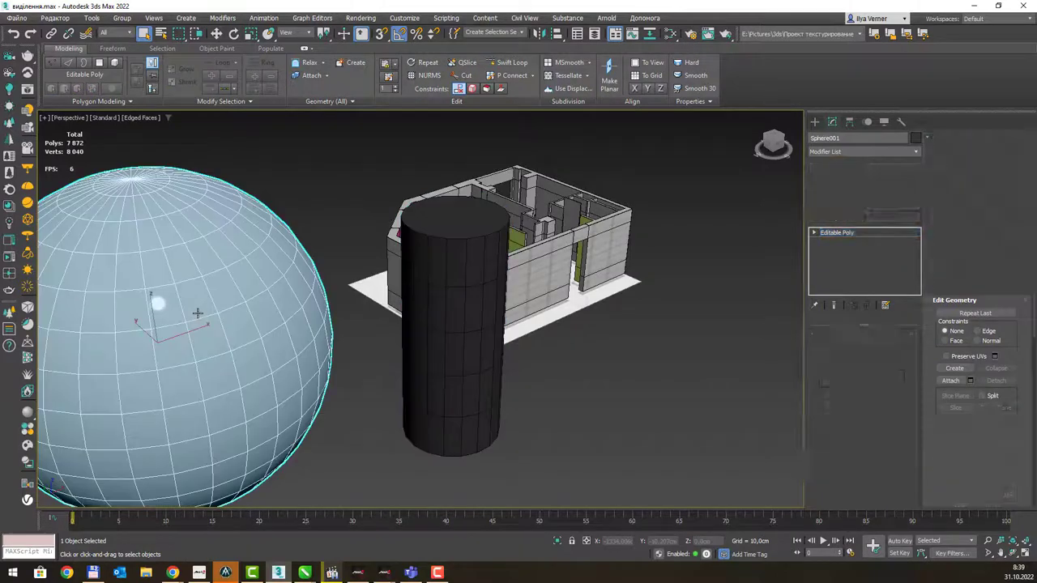
{"action": "key", "text": "2"}
{"action": "middle_click_drag", "start_coordinate": [197, 308], "coordinate": [235, 328], "text": "alt"}
- Pick two sphere edges and grow them into rings, then into full horizontal loops
{"action": "left_click", "coordinate": [238, 335]}
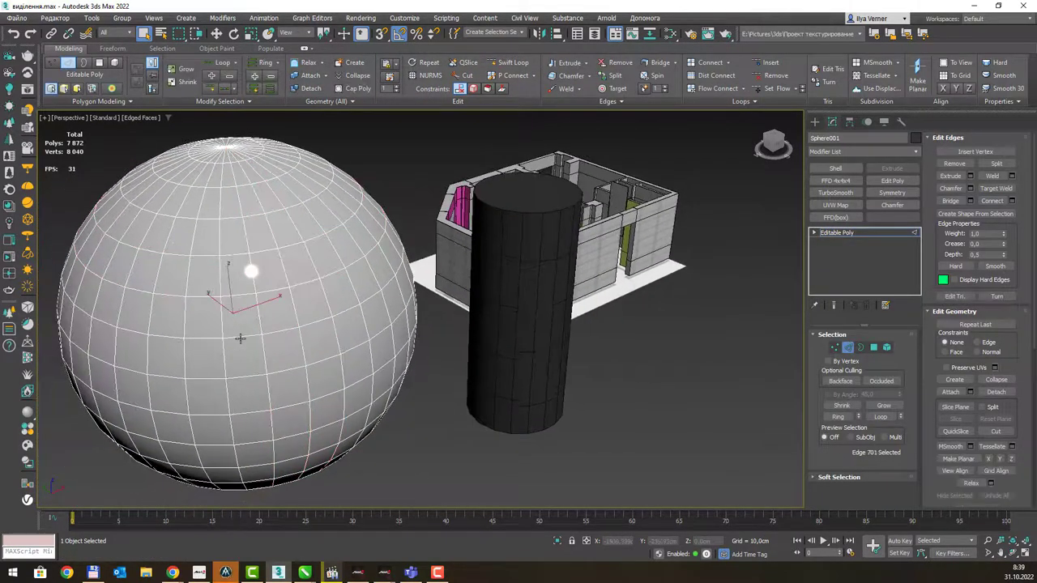
{"action": "left_click", "coordinate": [318, 325], "text": "ctrl"}
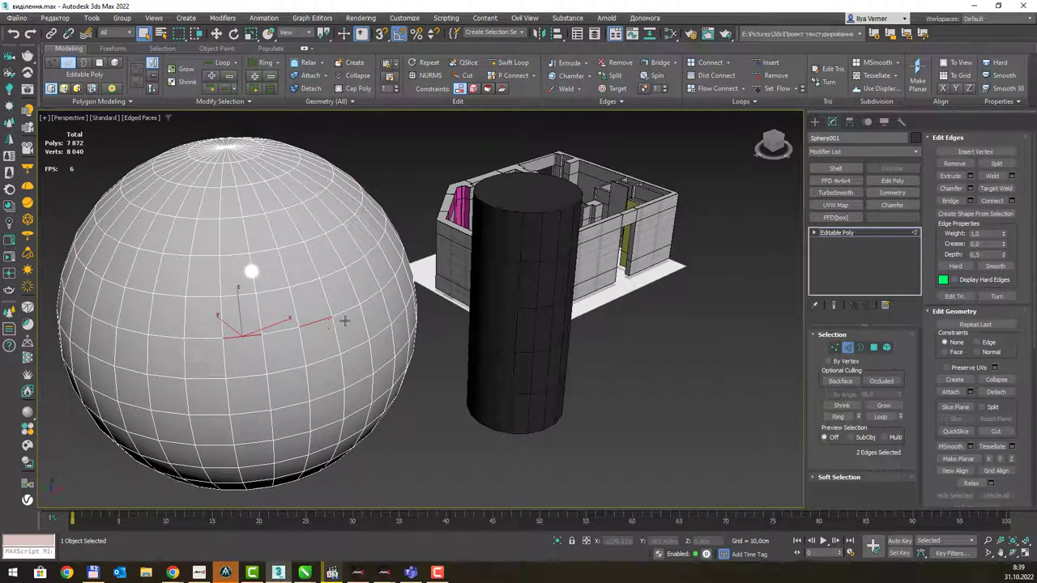
{"action": "left_click", "coordinate": [260, 65]}
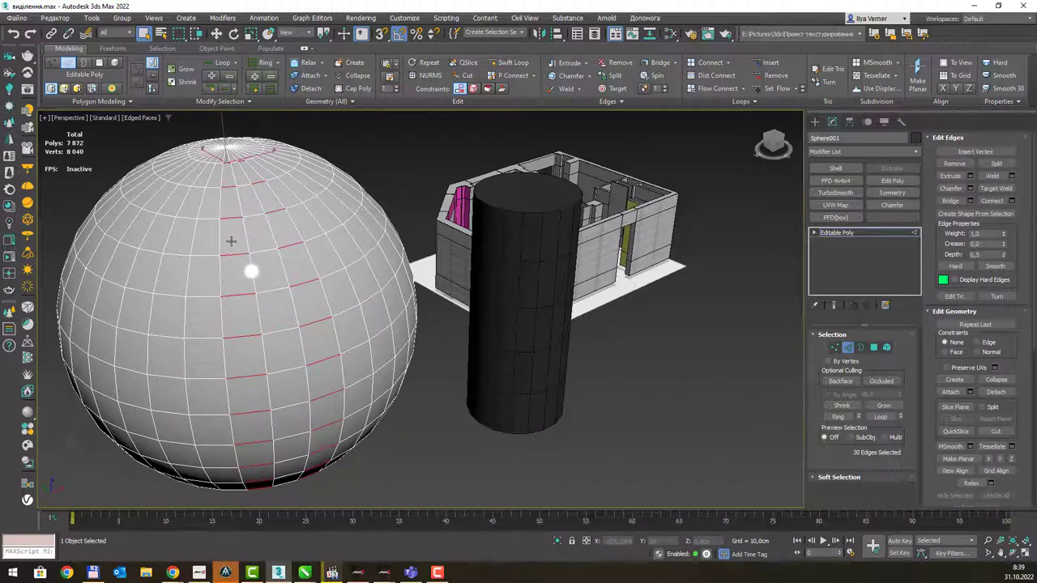
{"action": "left_click", "coordinate": [220, 64]}
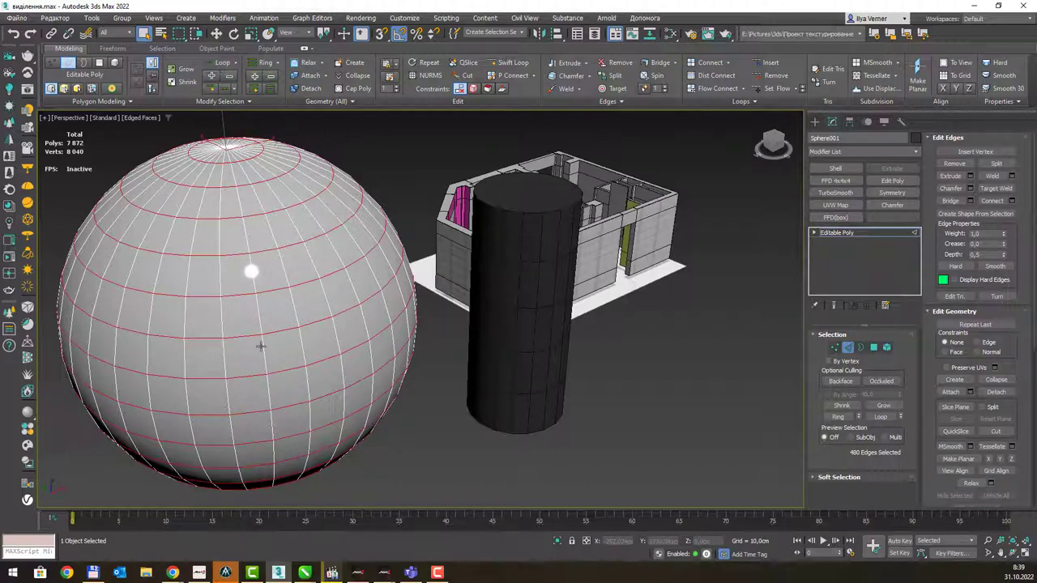
{"action": "mouse_move", "coordinate": [213, 300]}
{"action": "middle_mouse_down", "text": "alt"}
{"action": "mouse_move", "coordinate": [278, 347]}
{"action": "mouse_move", "coordinate": [301, 283]}
{"action": "mouse_move", "coordinate": [288, 355]}
{"action": "mouse_move", "coordinate": [273, 331]}
{"action": "middle_mouse_up", "text": "alt"}
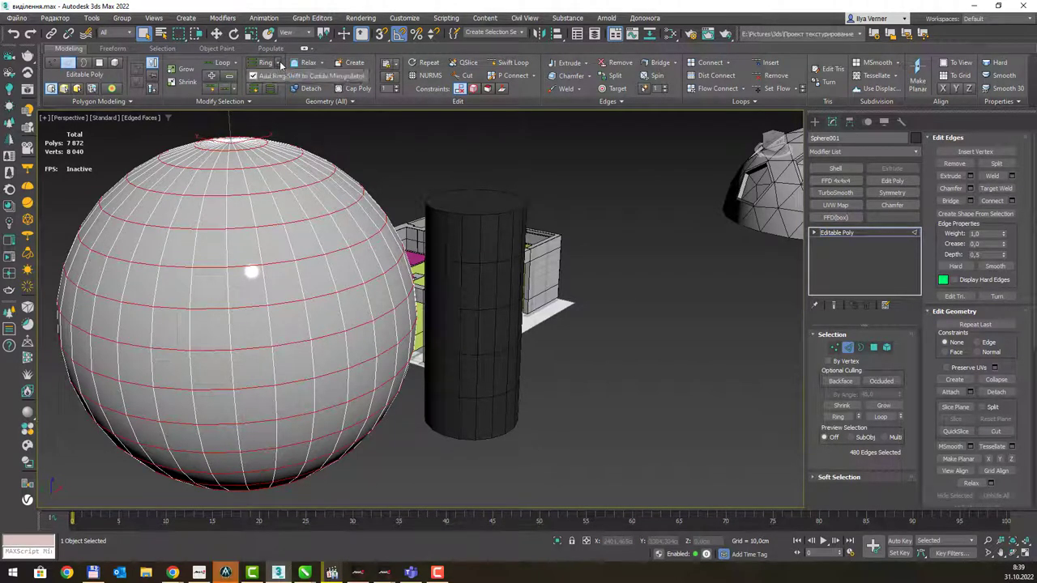
- Step a single sphere edge three rows up and three rows down with the spinners
{"action": "left_click", "coordinate": [294, 339]}
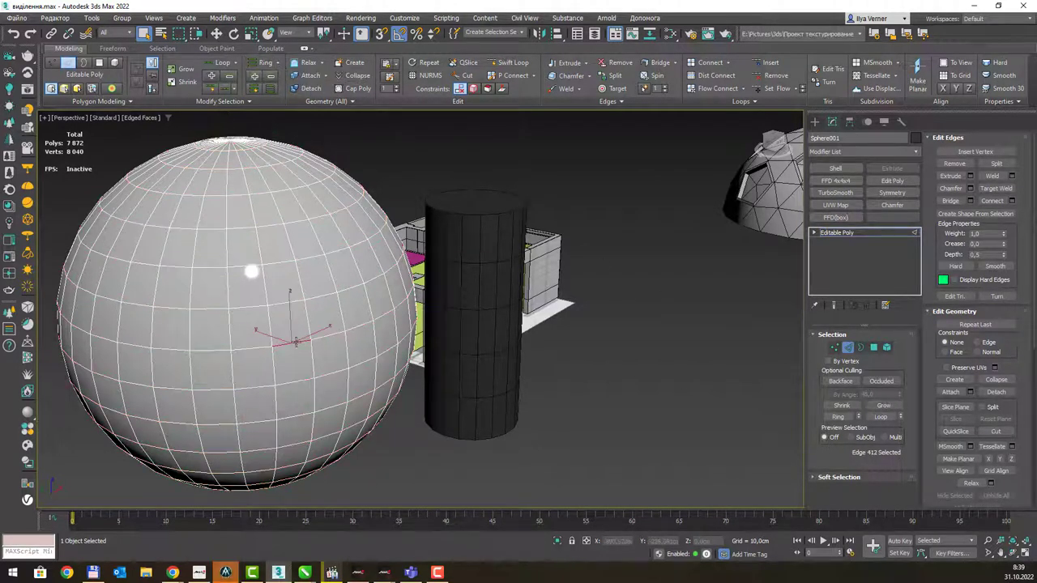
{"action": "left_click", "coordinate": [859, 414]}
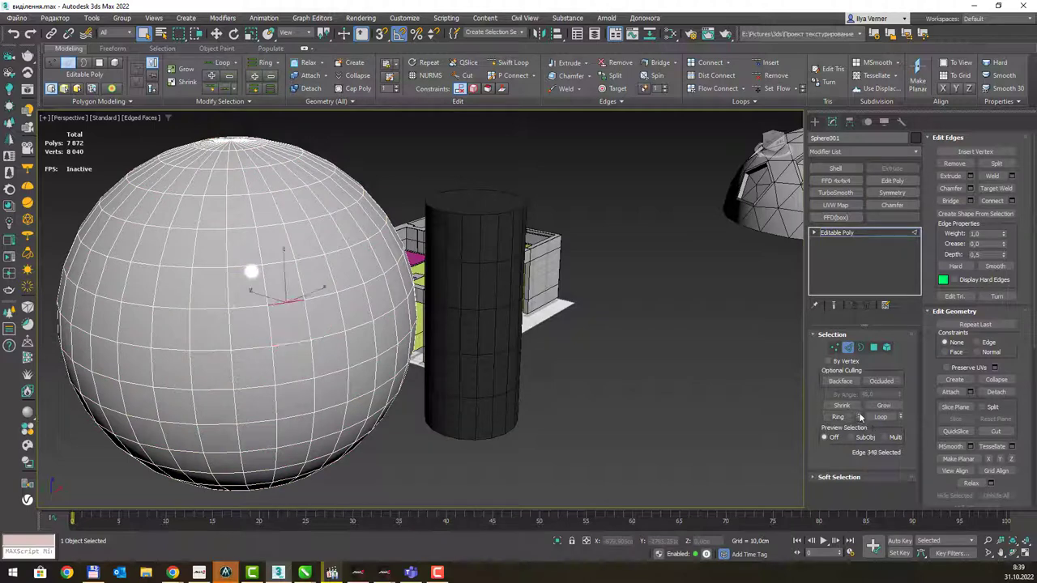
{"action": "left_click", "coordinate": [859, 414]}
{"action": "left_click", "coordinate": [858, 414]}
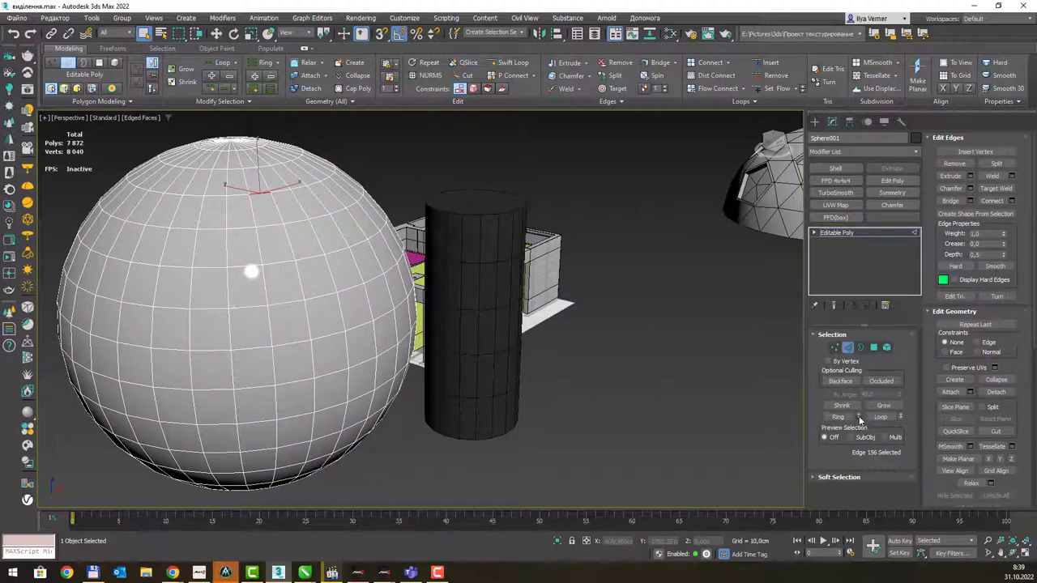
{"action": "left_click", "coordinate": [860, 420]}
{"action": "left_click", "coordinate": [860, 420]}
{"action": "left_click", "coordinate": [859, 421]}
{"action": "left_click", "coordinate": [860, 420]}
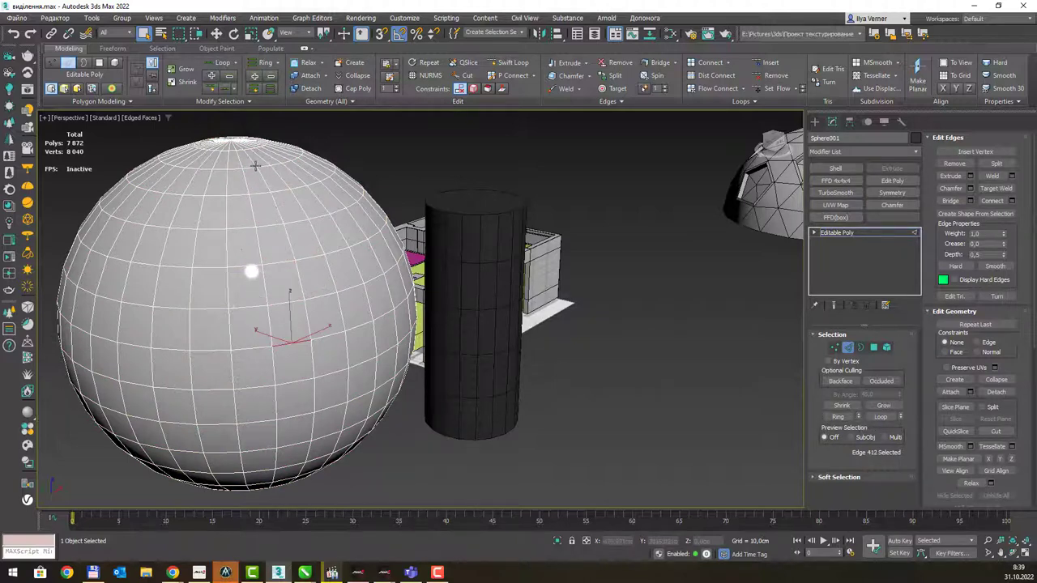
{"action": "middle_click_drag", "start_coordinate": [285, 279], "coordinate": [338, 276]}
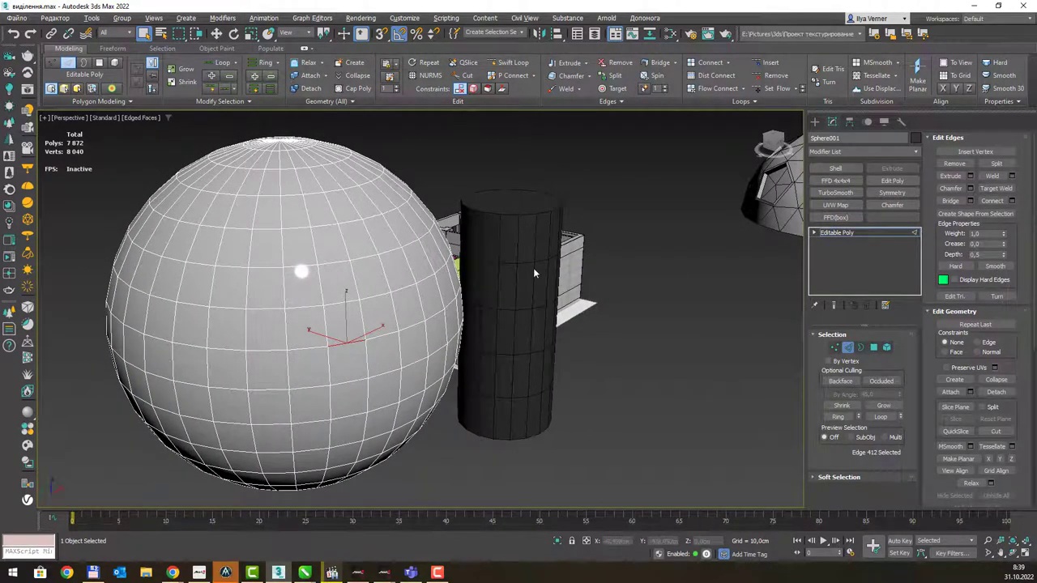
{"action": "middle_click_drag", "start_coordinate": [533, 267], "coordinate": [892, 324], "text": "alt"}
- Delete the black cylinder and return to editing Sphere001's edges
{"action": "left_click", "coordinate": [864, 232]}
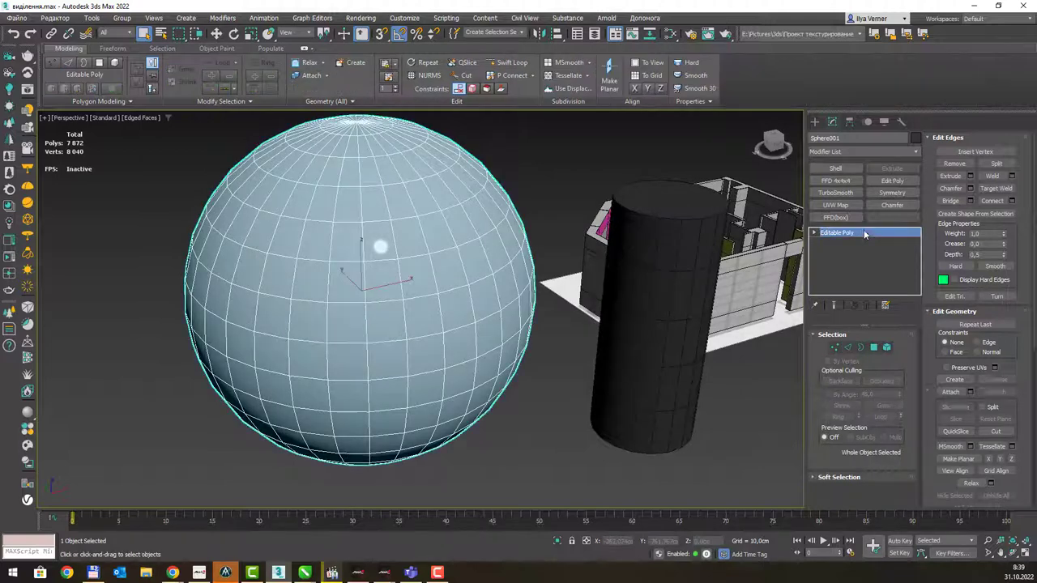
{"action": "left_click", "coordinate": [651, 282]}
{"action": "key", "text": "Delete"}
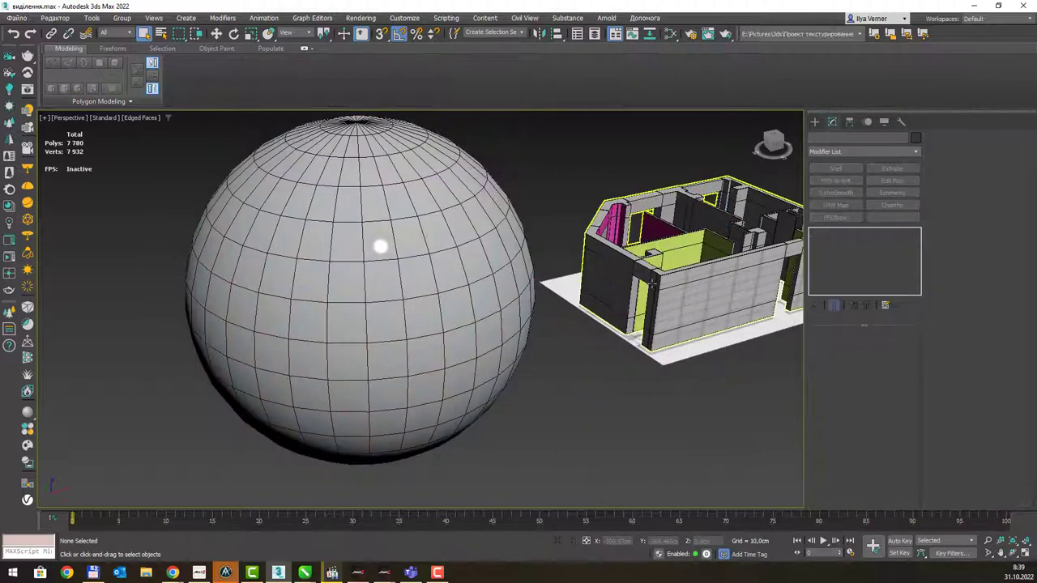
{"action": "left_click", "coordinate": [510, 332]}
{"action": "key", "text": "2"}
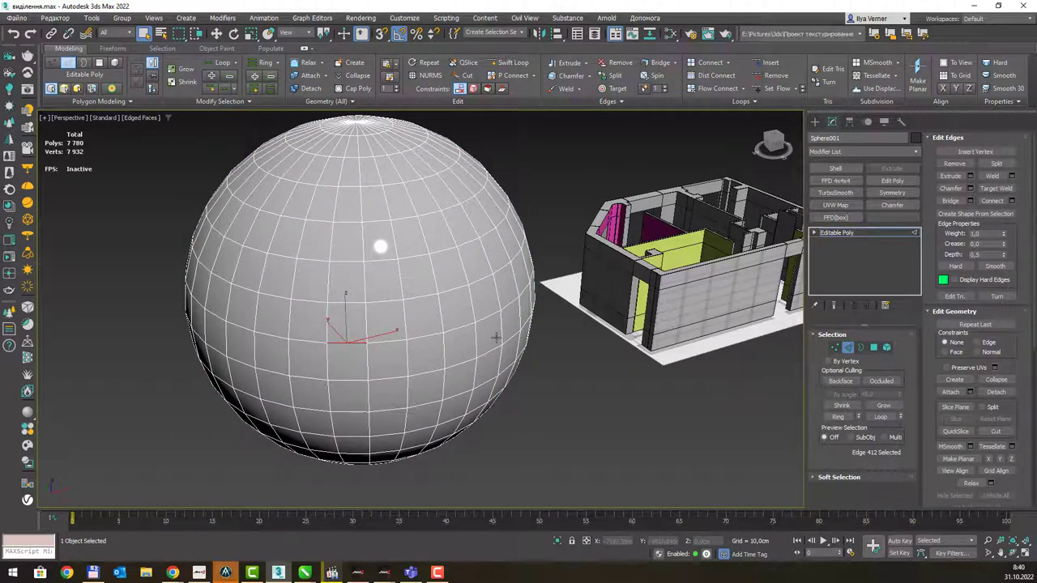
- Check the selected band at Polygon level, then box-select a block of edges in Edge mode
{"action": "left_click", "coordinate": [873, 346]}
{"action": "left_click", "coordinate": [874, 347]}
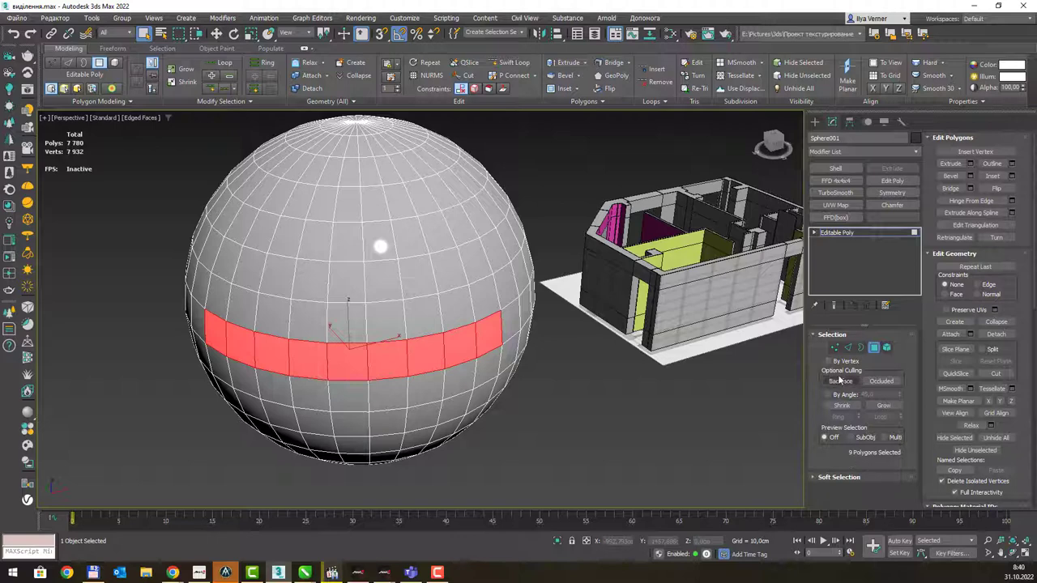
{"action": "left_click", "coordinate": [847, 347]}
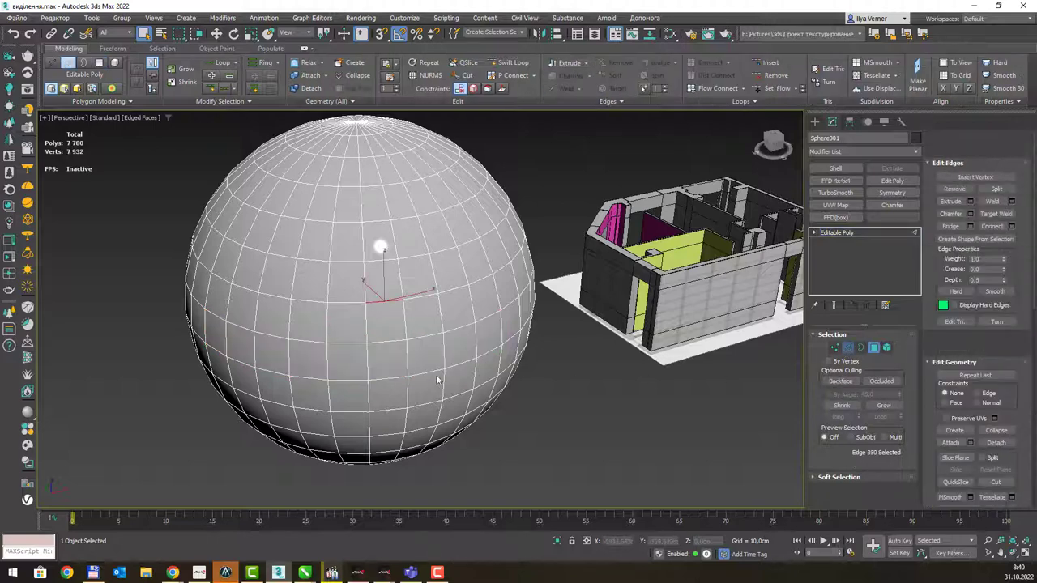
{"action": "left_click_drag", "start_coordinate": [440, 382], "coordinate": [409, 337]}
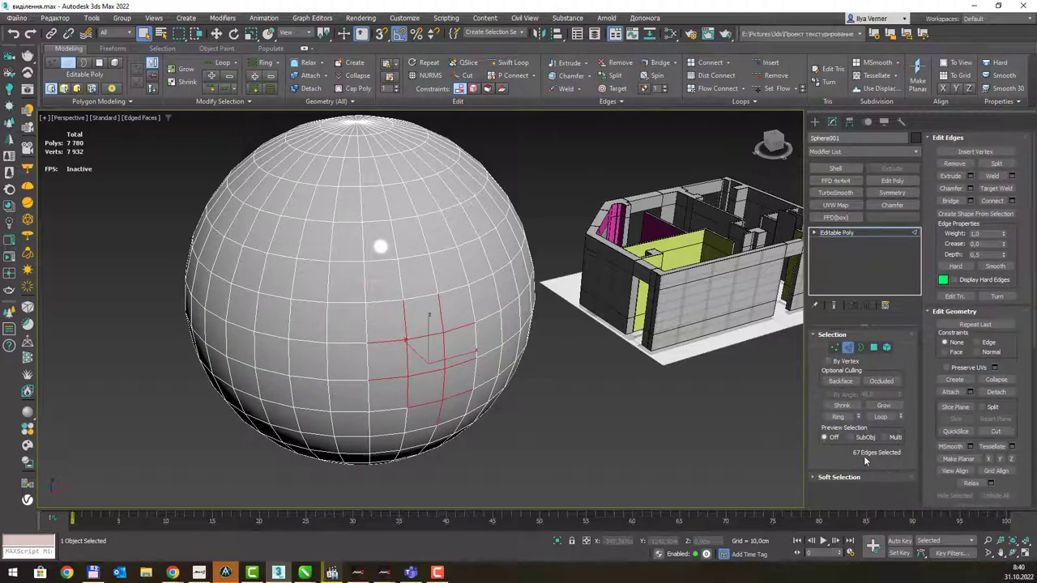
- Click one sphere edge and Ctrl-add three more, two on each adjacent row
{"action": "left_click", "coordinate": [354, 314]}
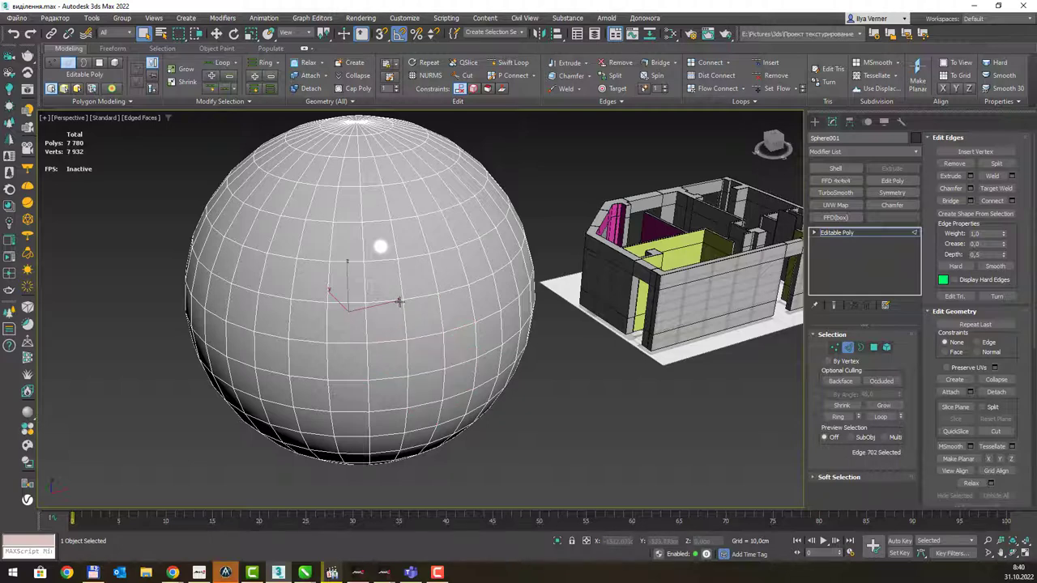
{"action": "left_click", "coordinate": [421, 297], "text": "ctrl"}
{"action": "left_click", "coordinate": [385, 255], "text": "ctrl"}
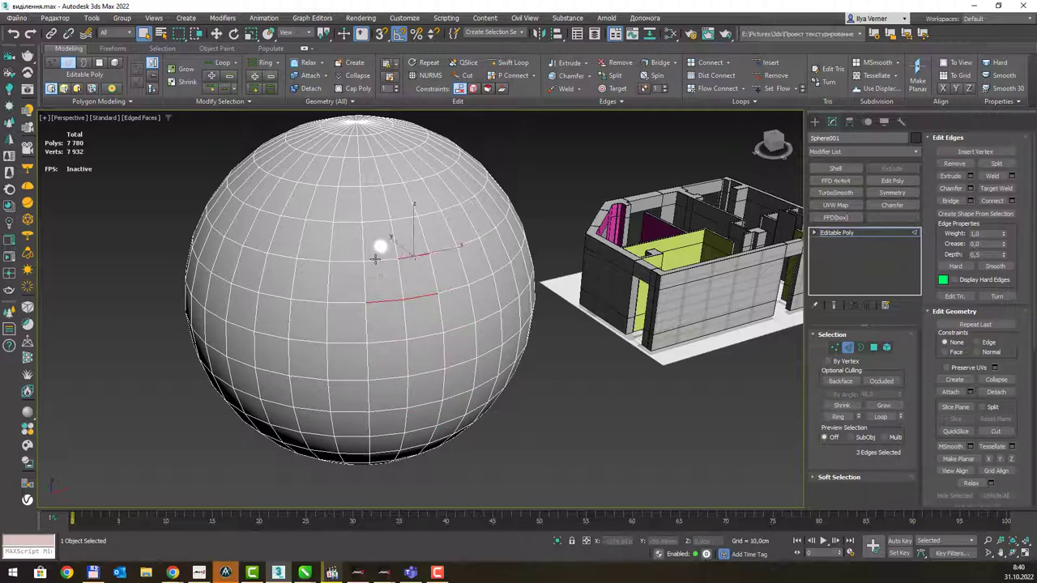
{"action": "left_click", "coordinate": [426, 250], "text": "ctrl"}
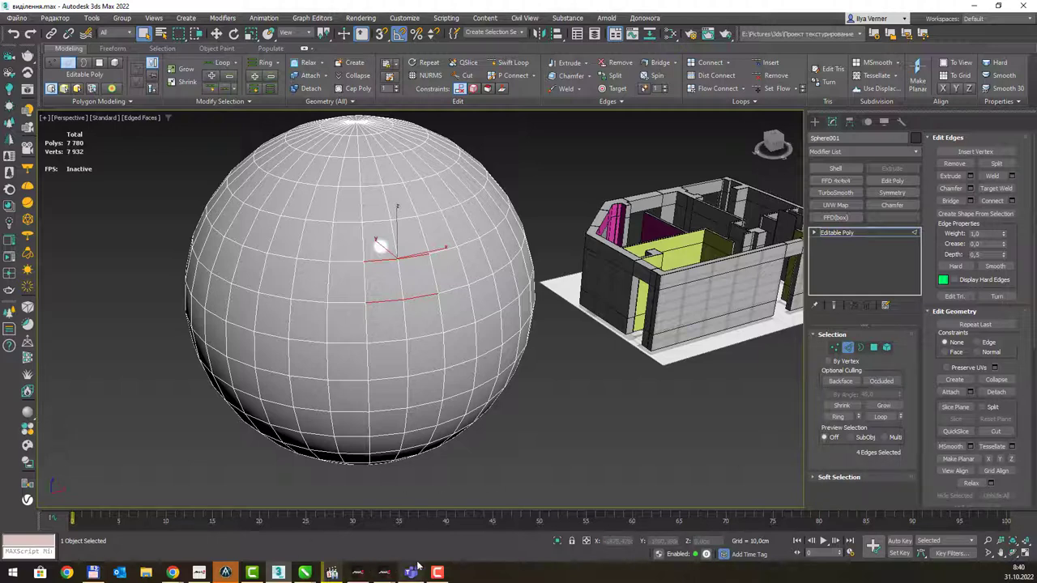
{"action": "mouse_move", "coordinate": [305, 574]}
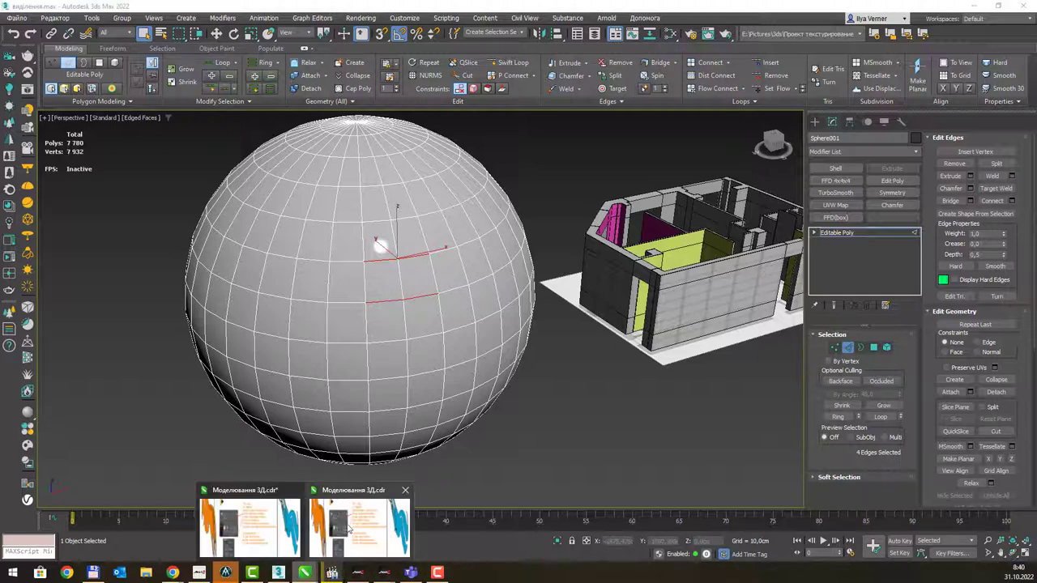
{"action": "left_click", "coordinate": [359, 527]}
- Scroll and pan page 22 to the Selection panel image with By Angle, Backface and Occluded notes
{"action": "scroll", "coordinate": [403, 313], "scroll_direction": "down", "scroll_amount": 2}
{"action": "scroll", "coordinate": [403, 313], "scroll_direction": "left", "scroll_amount": 2}
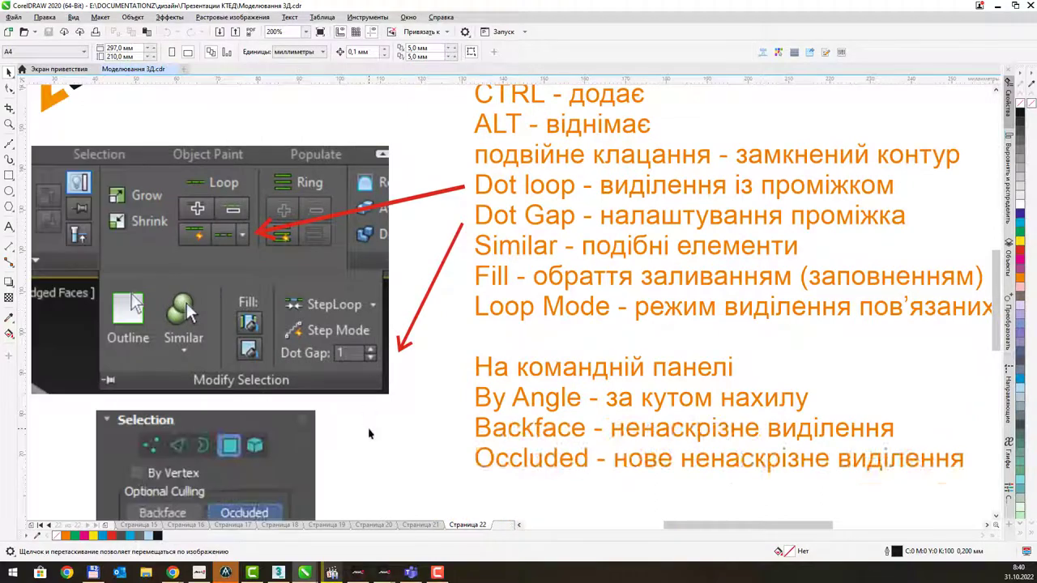
{"action": "scroll", "coordinate": [434, 276], "scroll_direction": "down", "scroll_amount": 2}
{"action": "scroll", "coordinate": [341, 420], "scroll_direction": "down", "scroll_amount": 1}
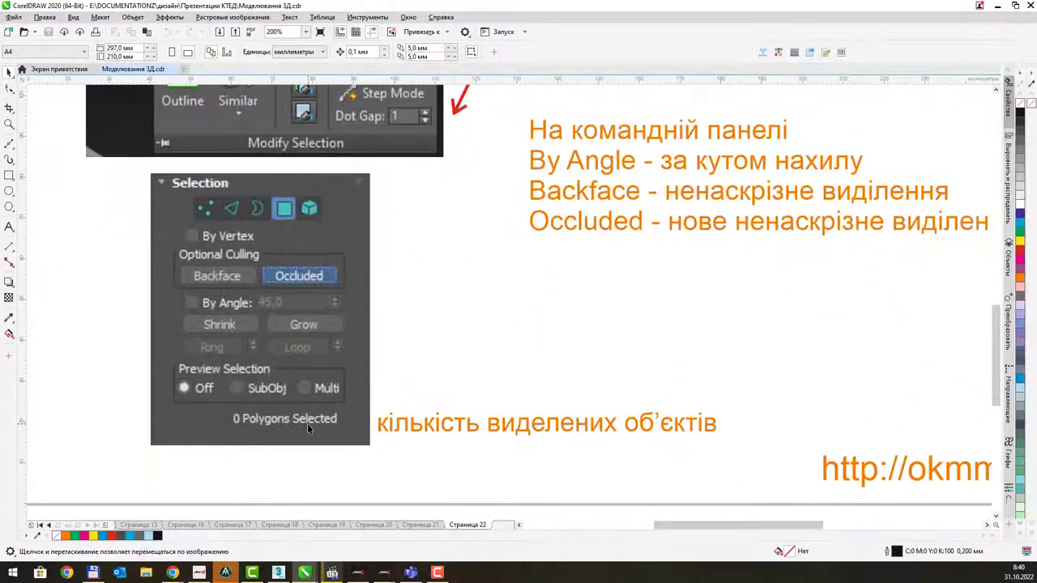
{"action": "scroll", "coordinate": [343, 422], "scroll_direction": "up", "scroll_amount": 1, "text": "ctrl"}
{"action": "left_click_drag", "start_coordinate": [383, 373], "coordinate": [396, 421]}
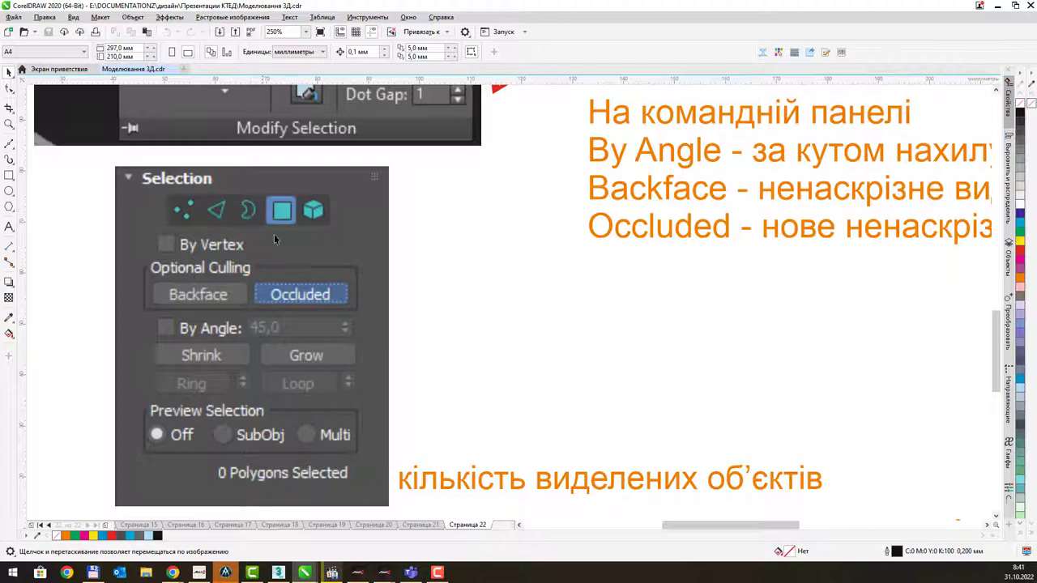
{"action": "key", "text": "alt+Tab"}
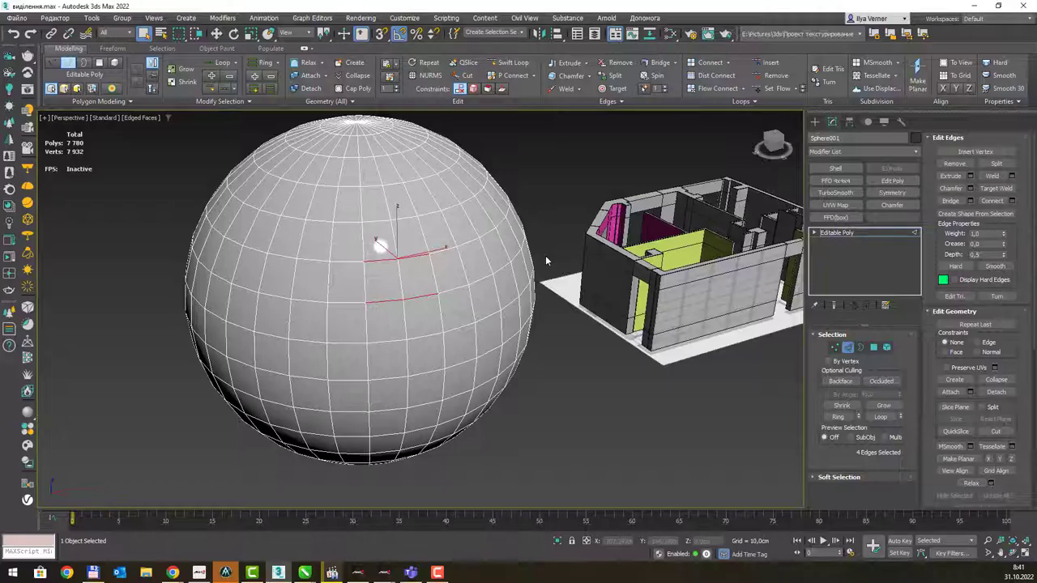
{"action": "left_click", "coordinate": [835, 347]}
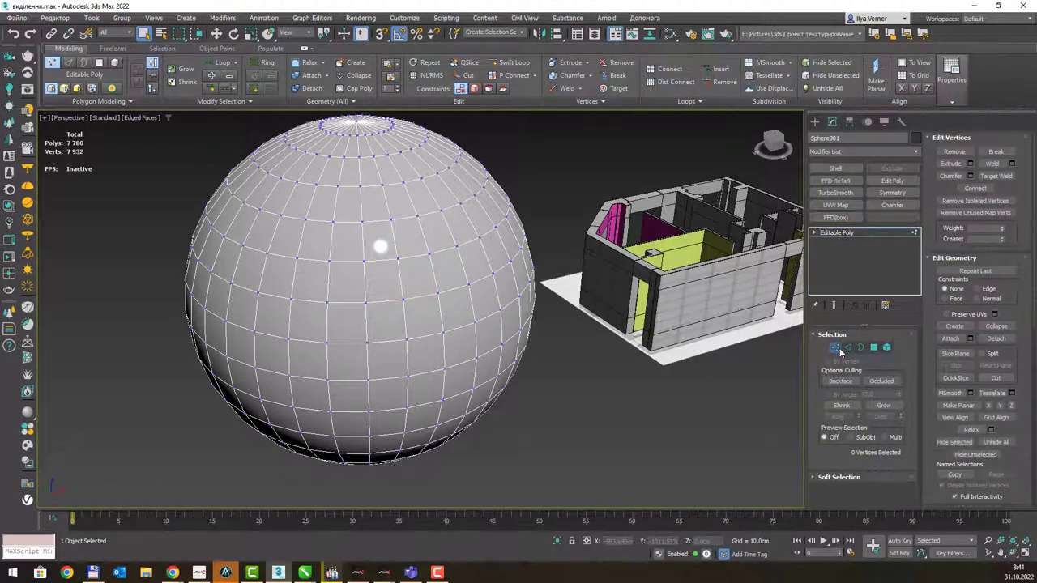
{"action": "left_click", "coordinate": [848, 347]}
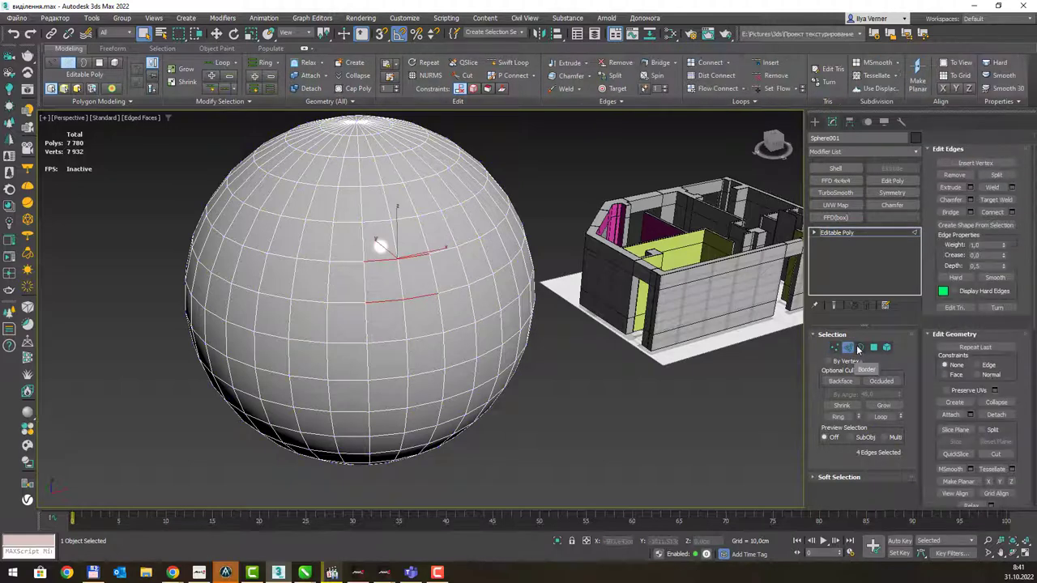
{"action": "left_click", "coordinate": [860, 347]}
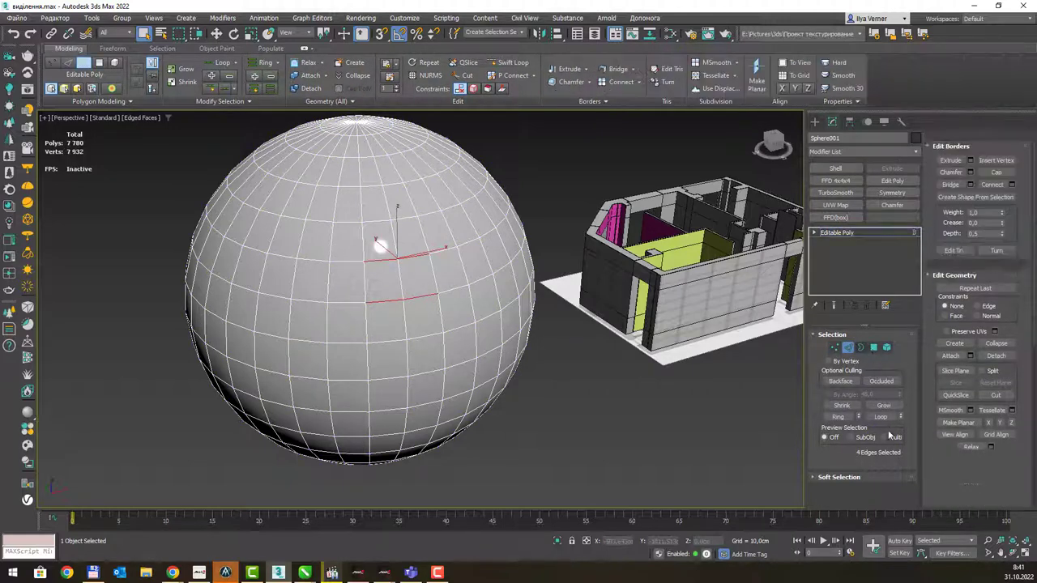
{"action": "left_click", "coordinate": [873, 347]}
{"action": "left_click", "coordinate": [886, 352]}
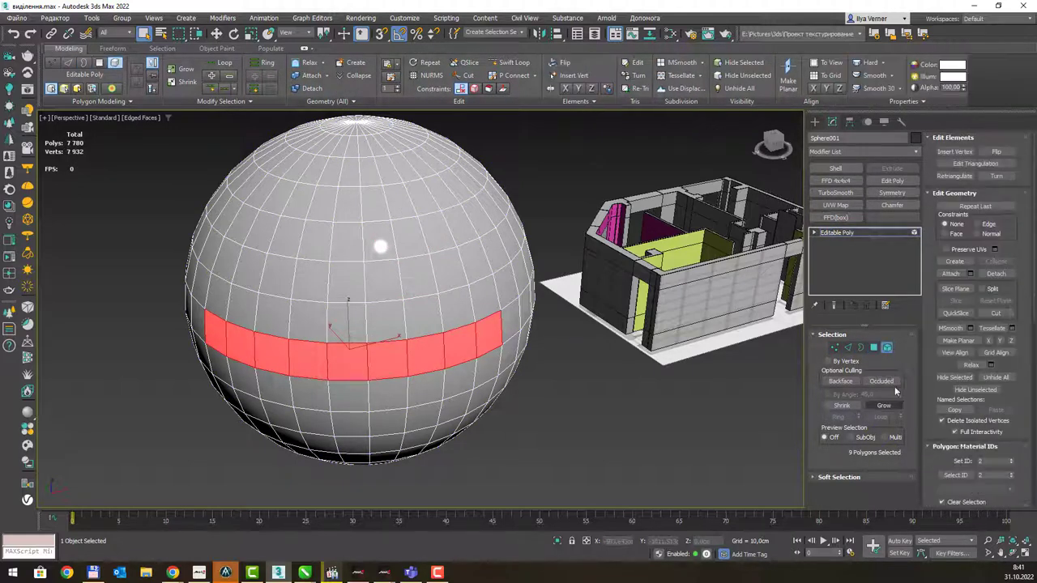
{"action": "left_click", "coordinate": [869, 346]}
{"action": "left_click", "coordinate": [847, 347]}
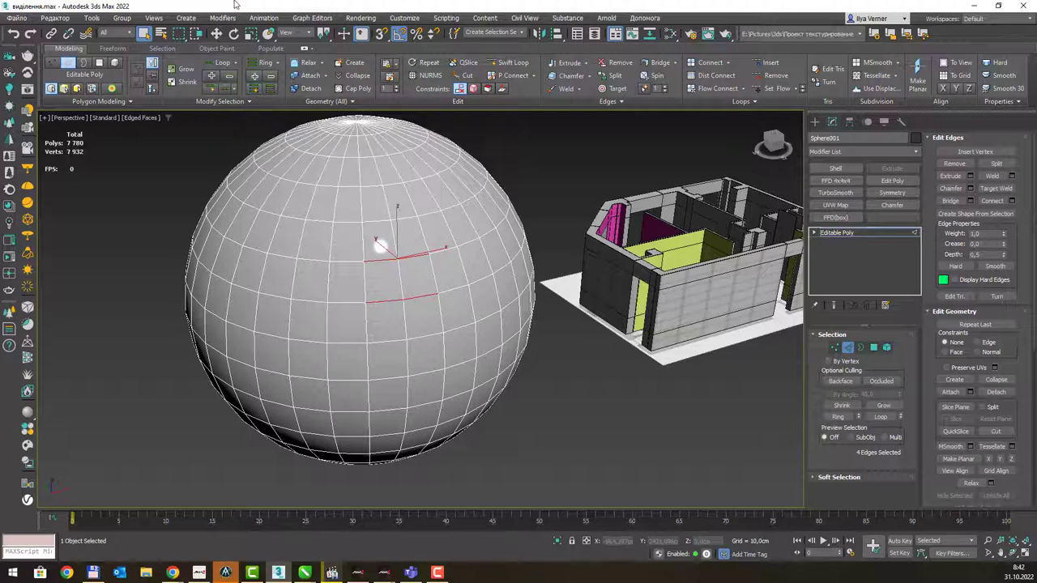
- Turn on Ring Mode and pick vertical edge rings on the sphere
{"action": "left_click", "coordinate": [381, 249]}
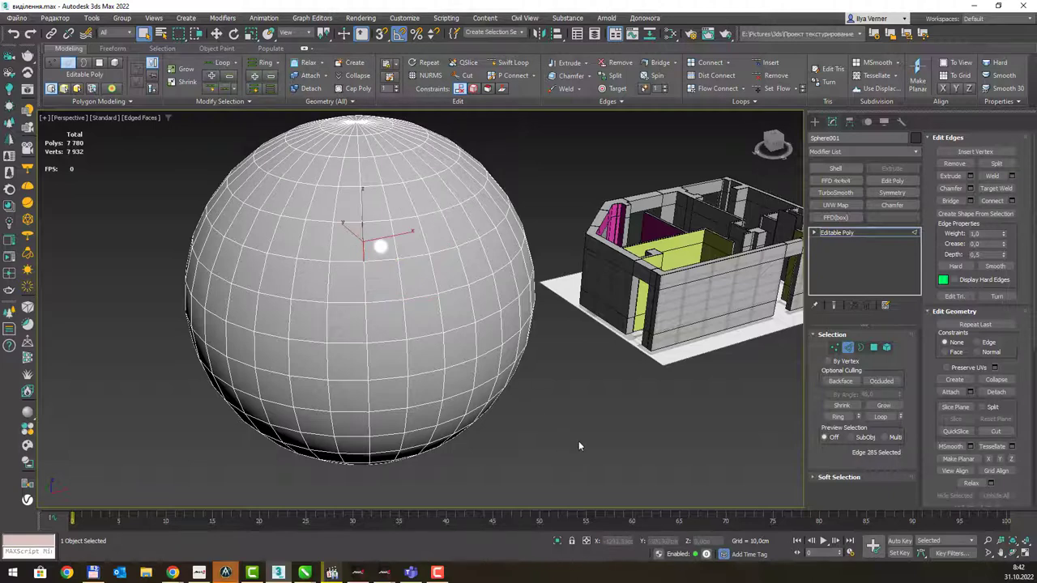
{"action": "left_click", "coordinate": [381, 247]}
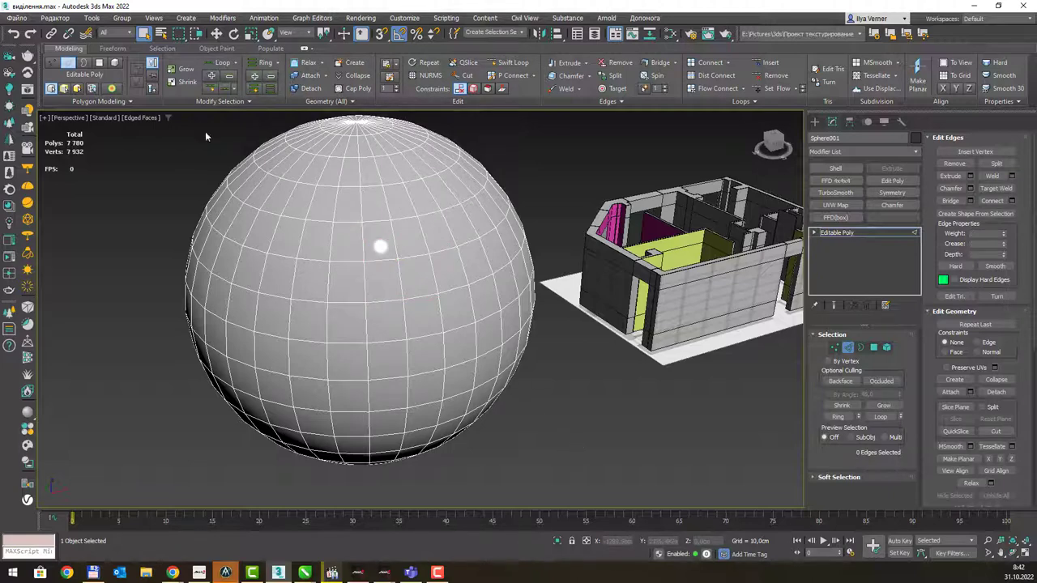
{"action": "left_click", "coordinate": [255, 89]}
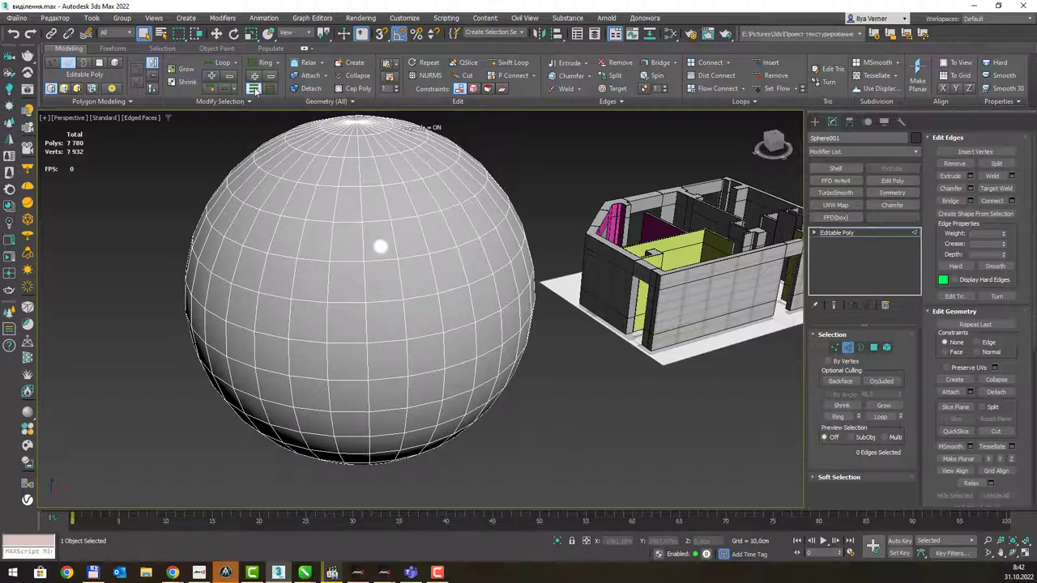
{"action": "left_click", "coordinate": [311, 262]}
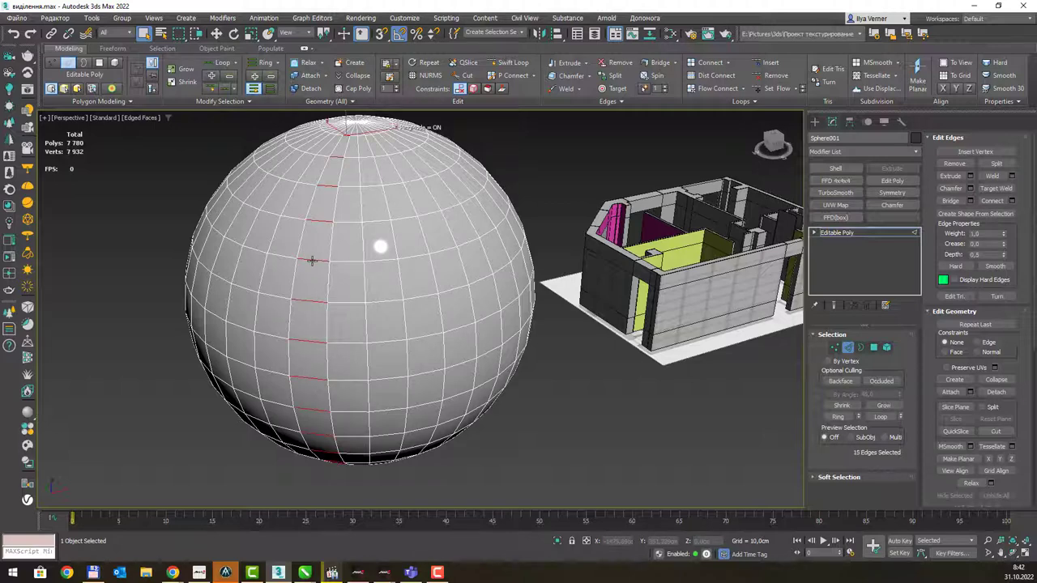
{"action": "left_click", "coordinate": [383, 258]}
{"action": "left_click", "coordinate": [446, 250]}
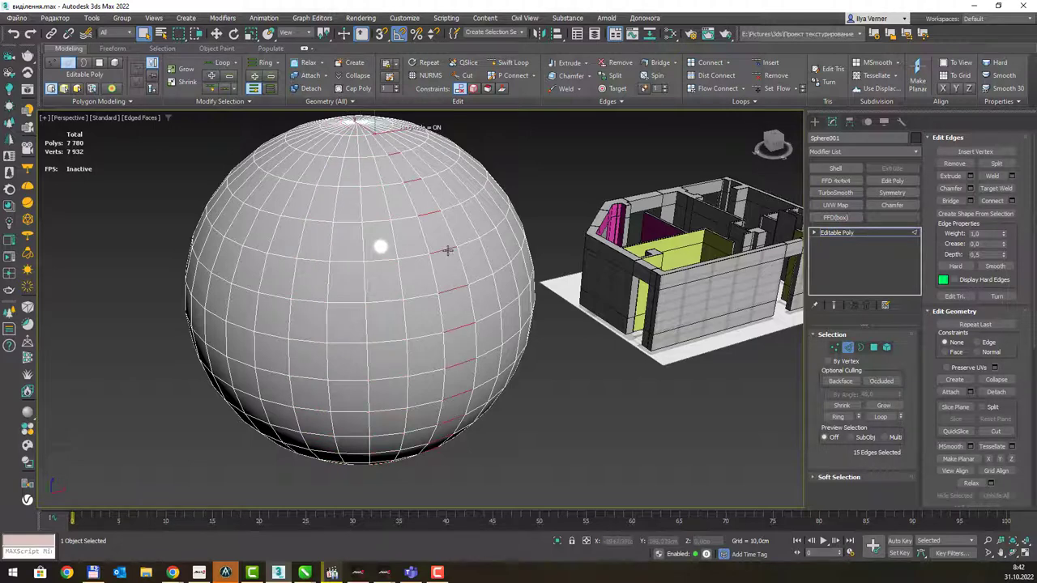
- Pick horizontal edge rings, adding and removing rings with Ctrl and Alt
{"action": "left_click", "coordinate": [400, 266]}
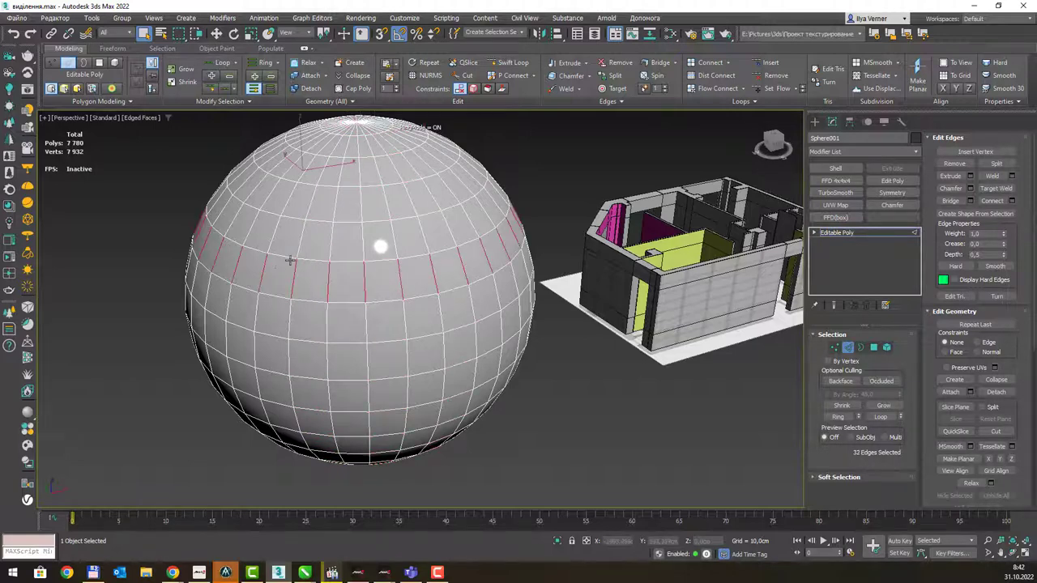
{"action": "left_click", "coordinate": [365, 312]}
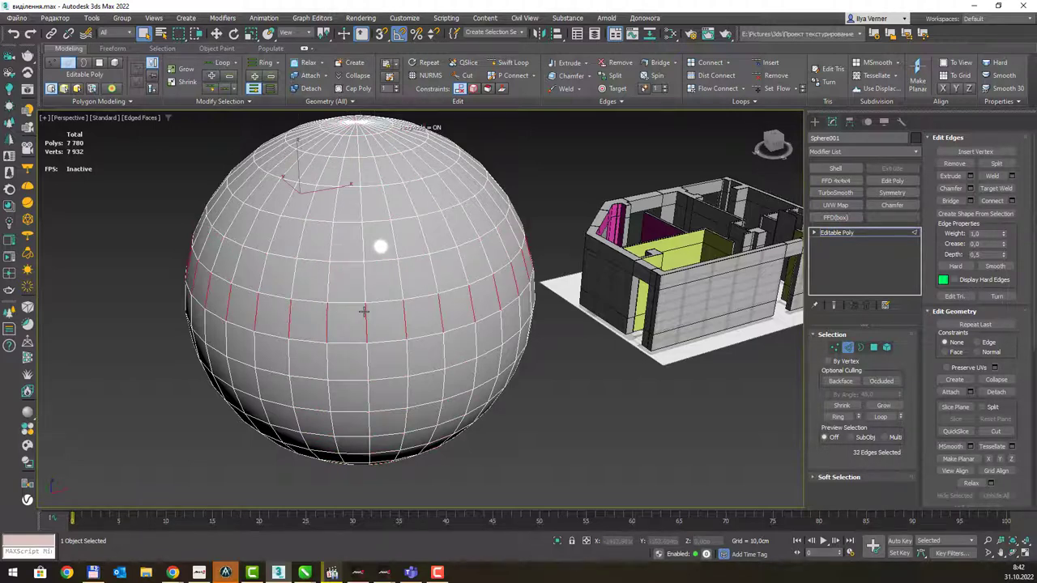
{"action": "left_click", "coordinate": [410, 351]}
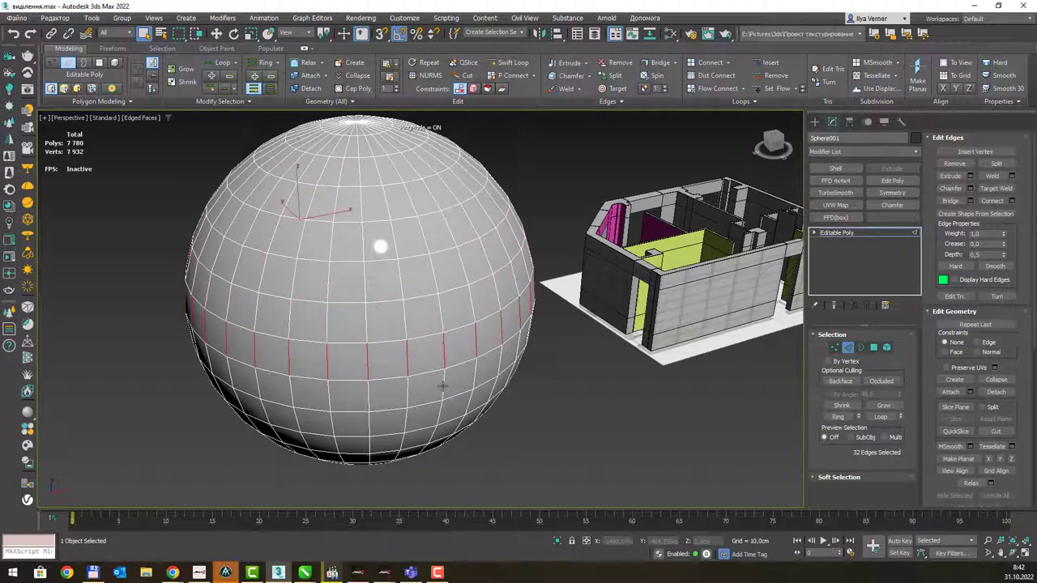
{"action": "left_click", "coordinate": [437, 308]}
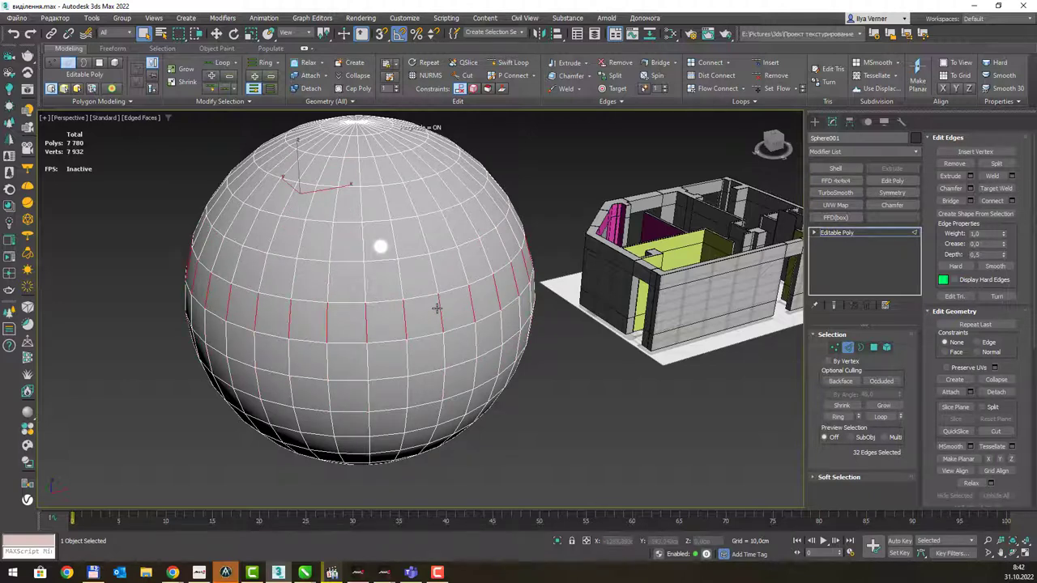
{"action": "left_click", "coordinate": [335, 200]}
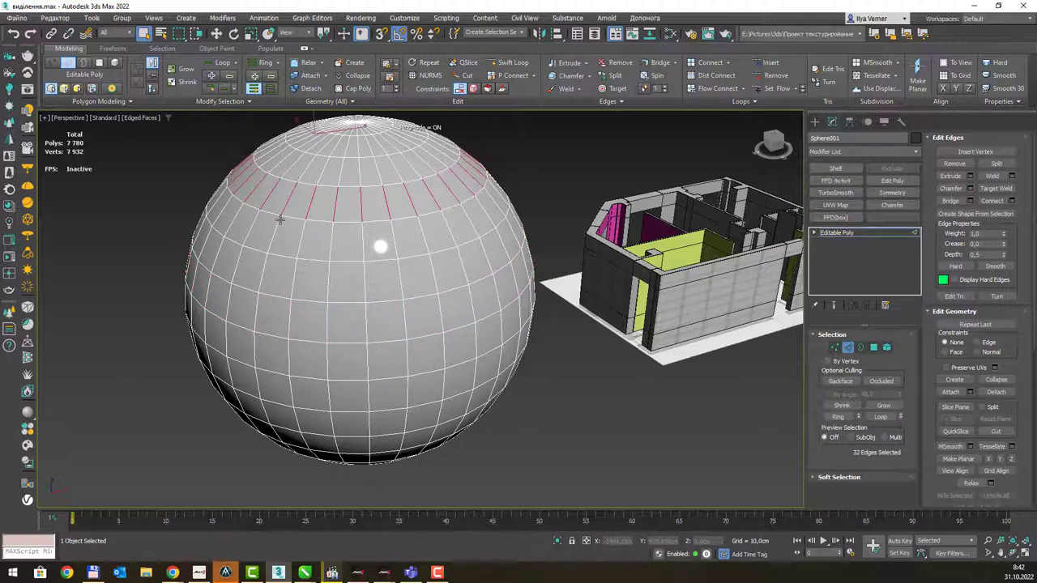
{"action": "left_click", "coordinate": [294, 281], "text": "ctrl"}
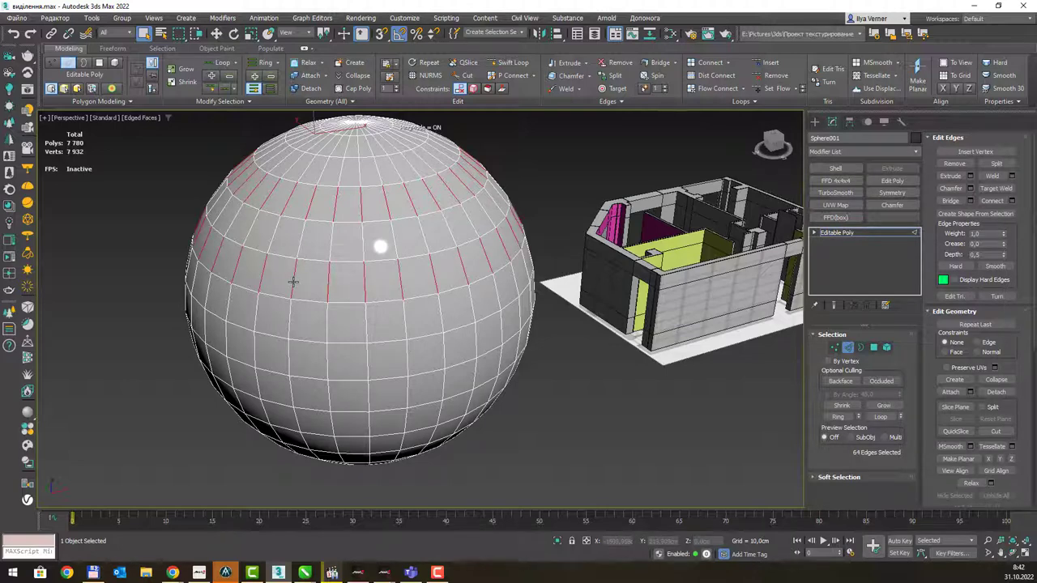
{"action": "left_click", "coordinate": [293, 353], "text": "ctrl"}
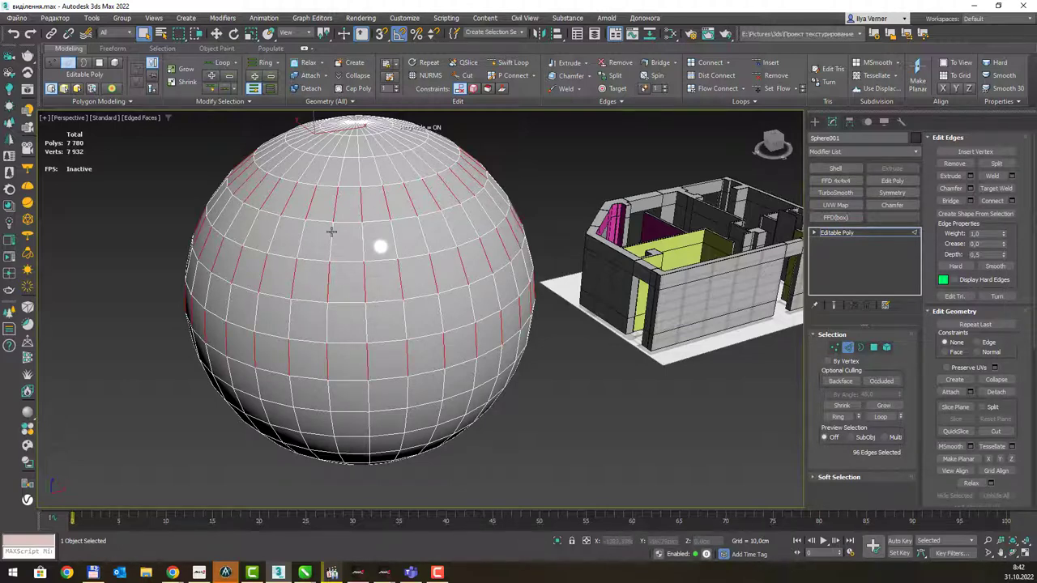
{"action": "left_click", "coordinate": [327, 276], "text": "alt"}
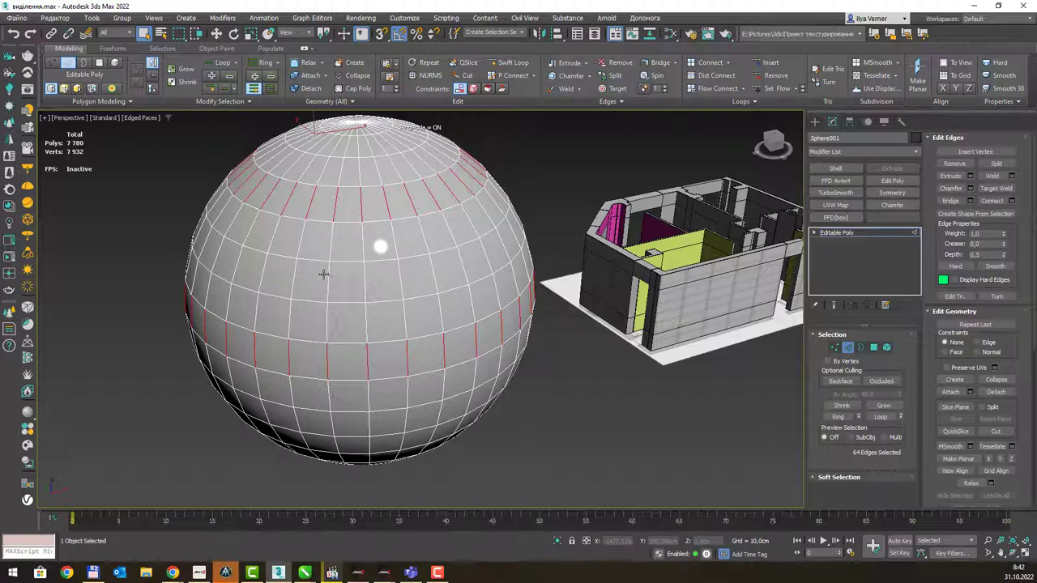
- Turn off Ring Mode and return to the nine-polygon band at Polygon level
{"action": "left_click", "coordinate": [255, 95]}
{"action": "right_click", "coordinate": [195, 151]}
{"action": "left_click", "coordinate": [255, 92]}
{"action": "left_click", "coordinate": [873, 347], "text": "ctrl"}
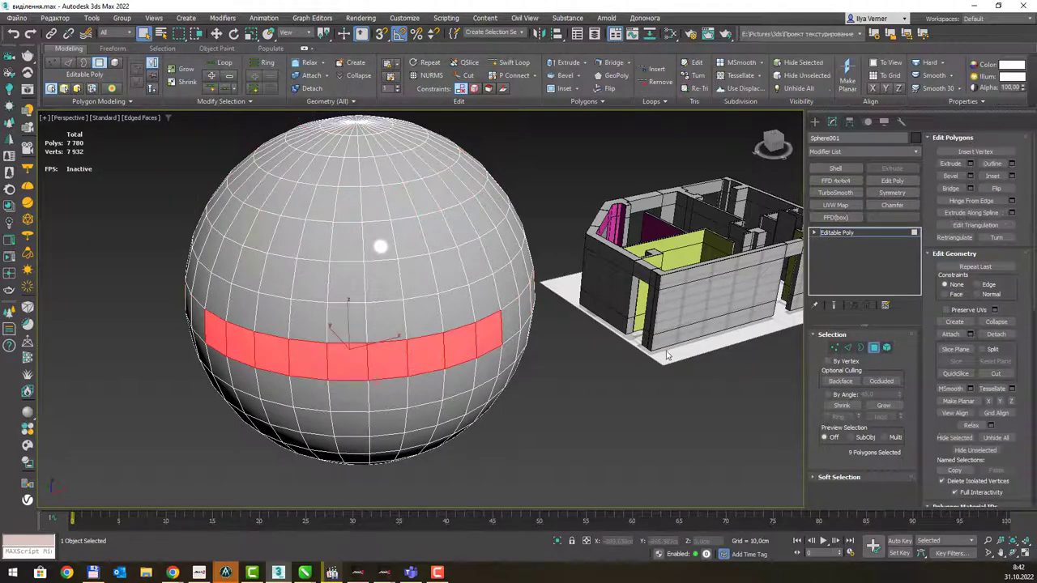
- Clear the polygons, enable Ring Mode, and pick adjacent polygons to form wide horizontal bands
{"action": "left_click", "coordinate": [141, 264]}
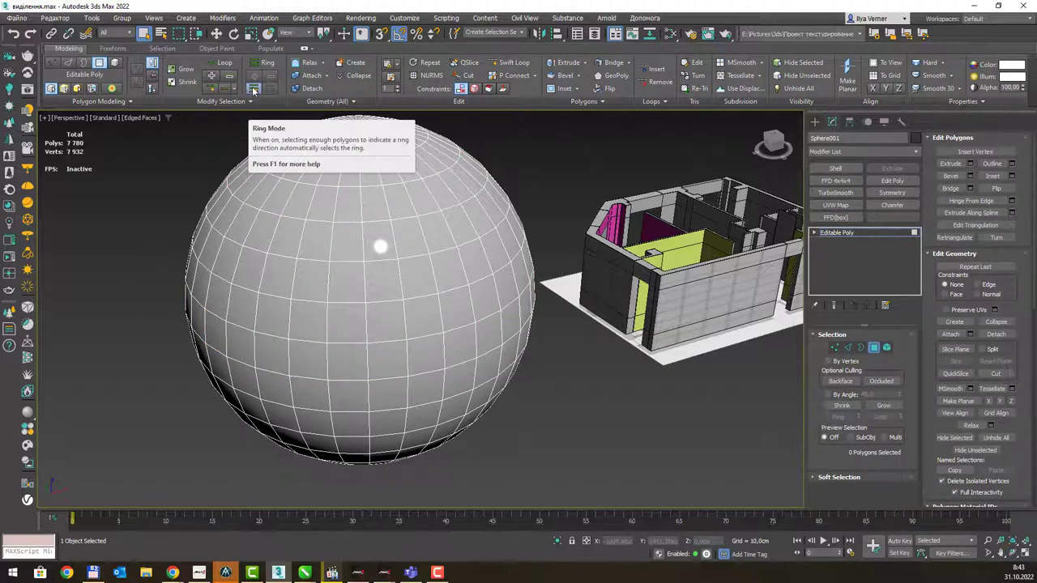
{"action": "left_click", "coordinate": [253, 88]}
{"action": "left_click", "coordinate": [318, 234]}
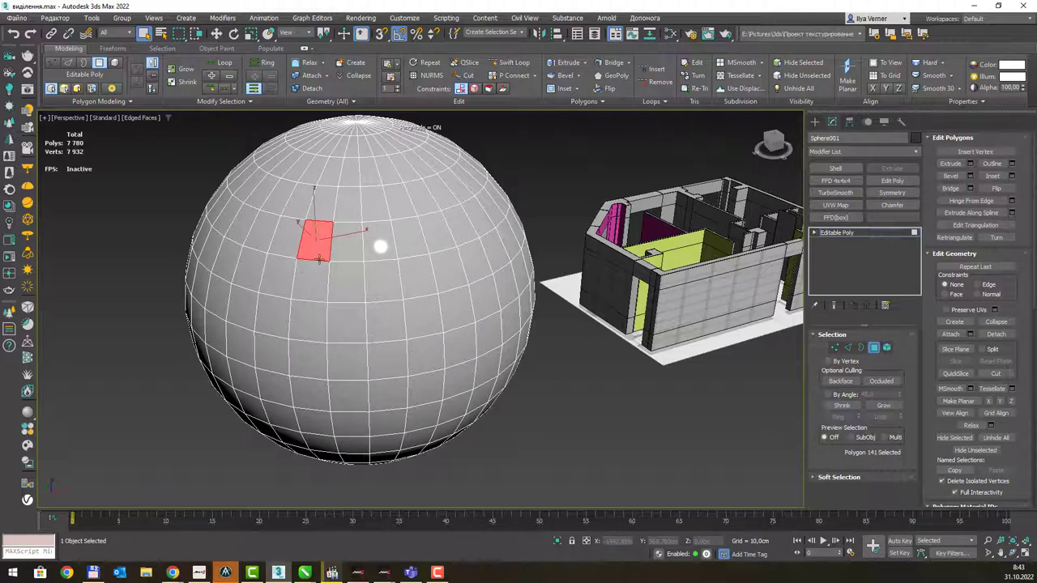
{"action": "mouse_move", "coordinate": [321, 248]}
{"action": "left_mouse_down"}
{"action": "mouse_move", "coordinate": [315, 278]}
{"action": "mouse_move", "coordinate": [331, 341]}
{"action": "left_mouse_up"}
{"action": "left_click", "coordinate": [326, 393]}
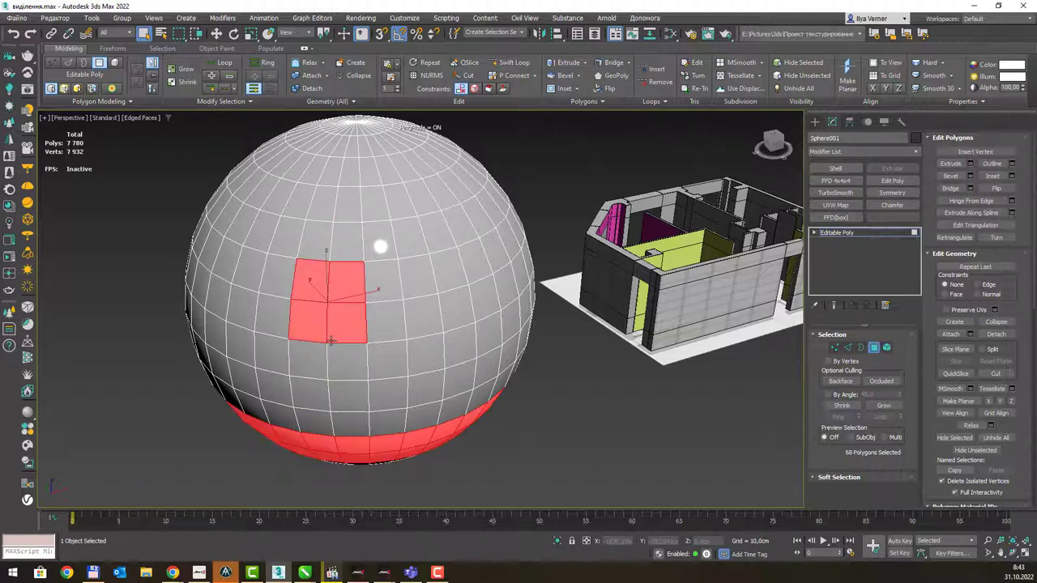
{"action": "left_click", "coordinate": [299, 243]}
{"action": "left_click_drag", "start_coordinate": [308, 253], "coordinate": [315, 299]}
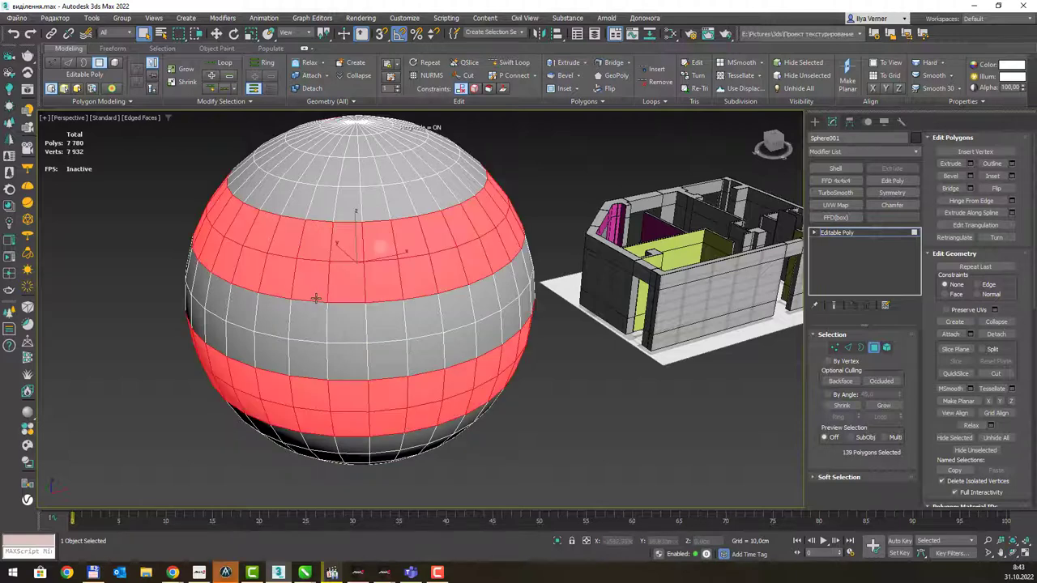
- Start new polygon picks that grow automatically into horizontal ring bands
{"action": "left_click", "coordinate": [331, 220]}
{"action": "mouse_move", "coordinate": [333, 224]}
{"action": "left_mouse_down"}
{"action": "mouse_move", "coordinate": [345, 227]}
{"action": "mouse_move", "coordinate": [350, 299]}
{"action": "mouse_move", "coordinate": [325, 315]}
{"action": "left_mouse_up"}
{"action": "left_click", "coordinate": [296, 238]}
{"action": "mouse_move", "coordinate": [325, 315]}
{"action": "middle_mouse_down", "text": "alt"}
{"action": "mouse_move", "coordinate": [333, 283]}
{"action": "mouse_move", "coordinate": [350, 290]}
{"action": "middle_mouse_up", "text": "alt"}
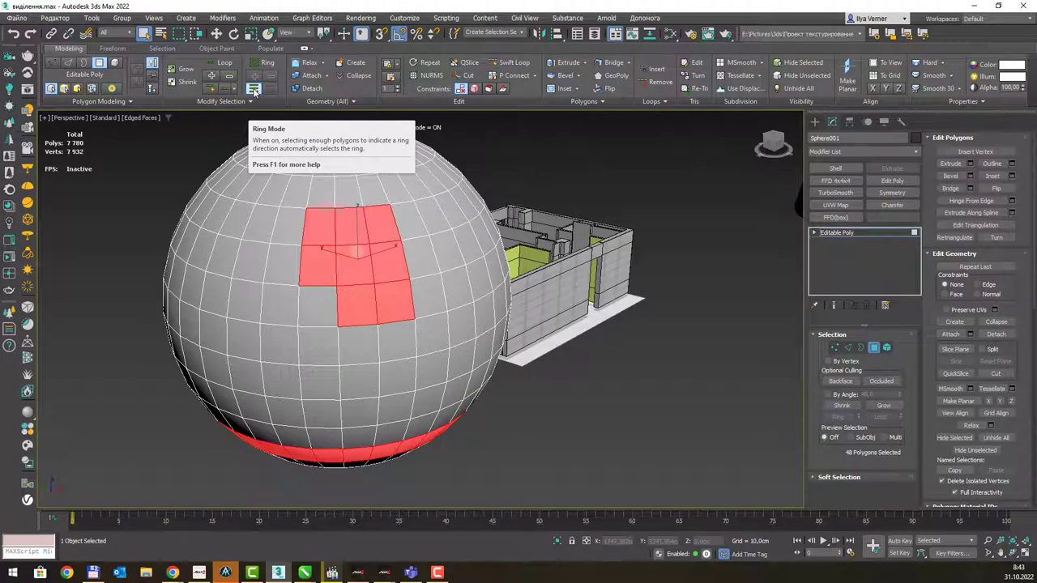
{"action": "mouse_move", "coordinate": [254, 88]}
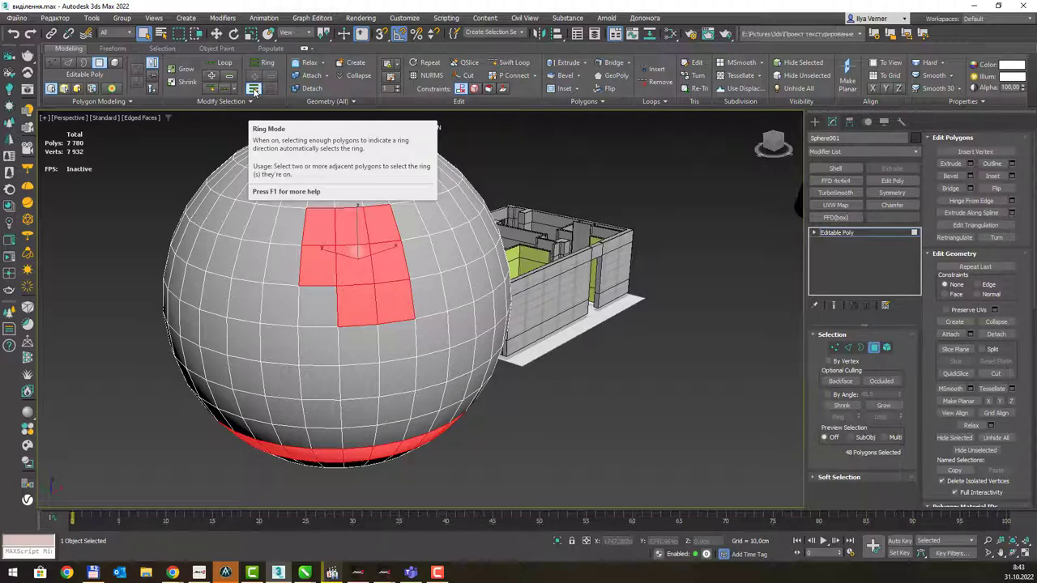
{"action": "left_click", "coordinate": [254, 89]}
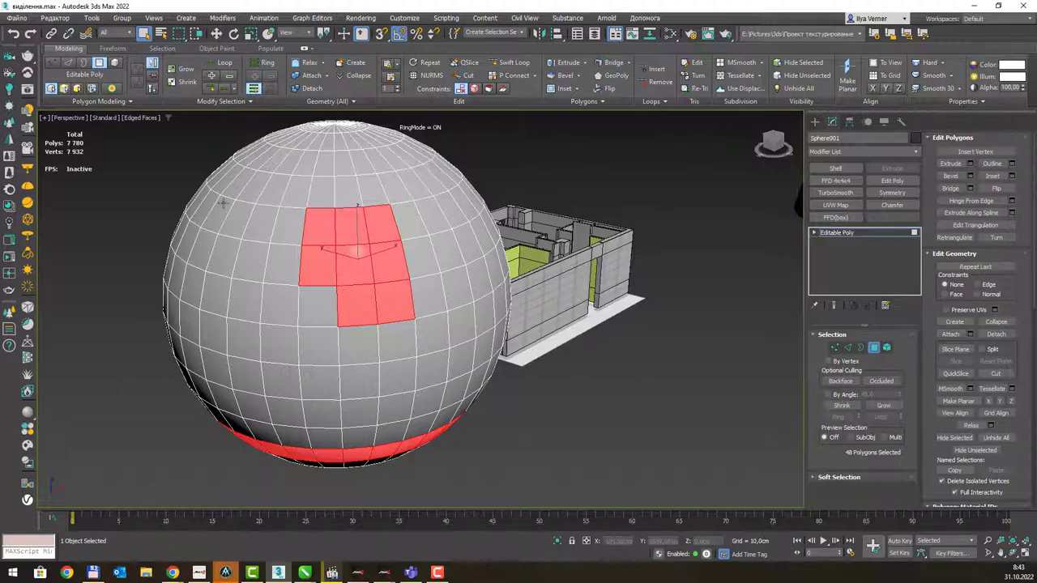
{"action": "left_click", "coordinate": [218, 215]}
{"action": "left_click", "coordinate": [208, 280]}
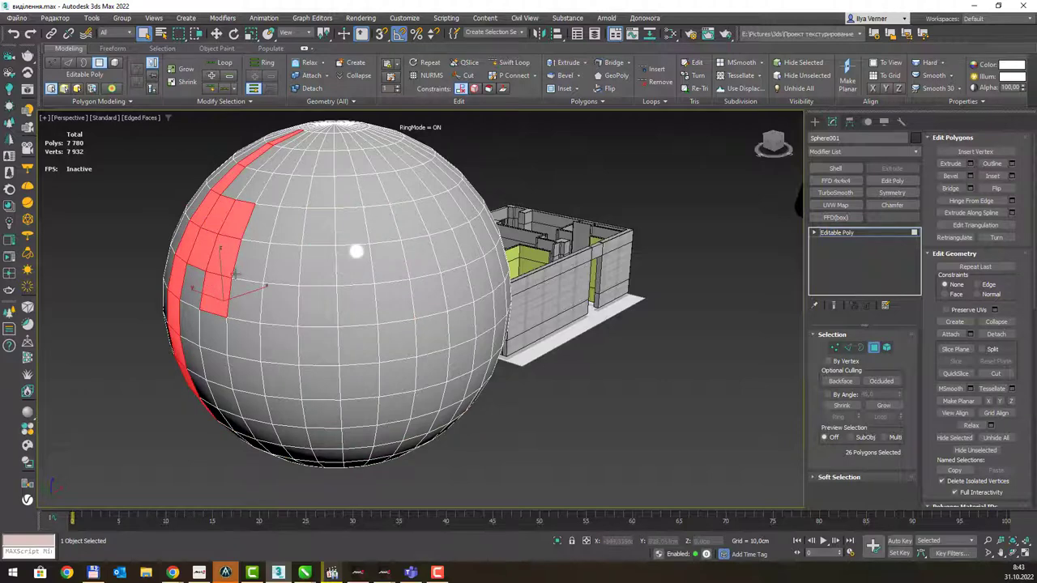
{"action": "middle_click_drag", "start_coordinate": [235, 275], "coordinate": [303, 229], "text": "alt"}
{"action": "left_click", "coordinate": [303, 229]}
{"action": "left_click", "coordinate": [330, 279]}
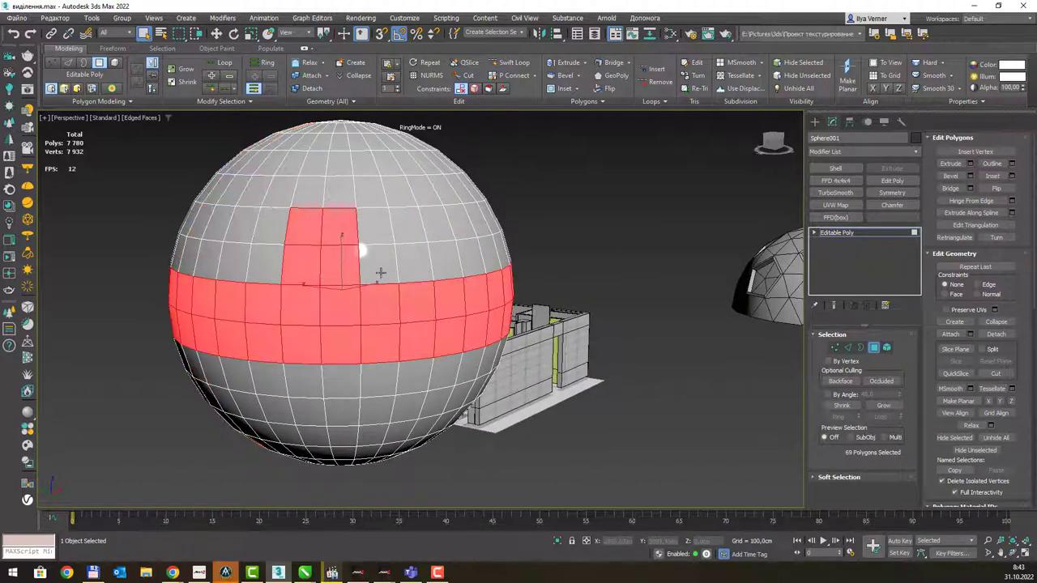
- Select a wide horizontal polygon band, then switch the sphere to Edge level
{"action": "middle_click_drag", "start_coordinate": [399, 279], "coordinate": [394, 248], "text": "alt"}
{"action": "left_click", "coordinate": [367, 364]}
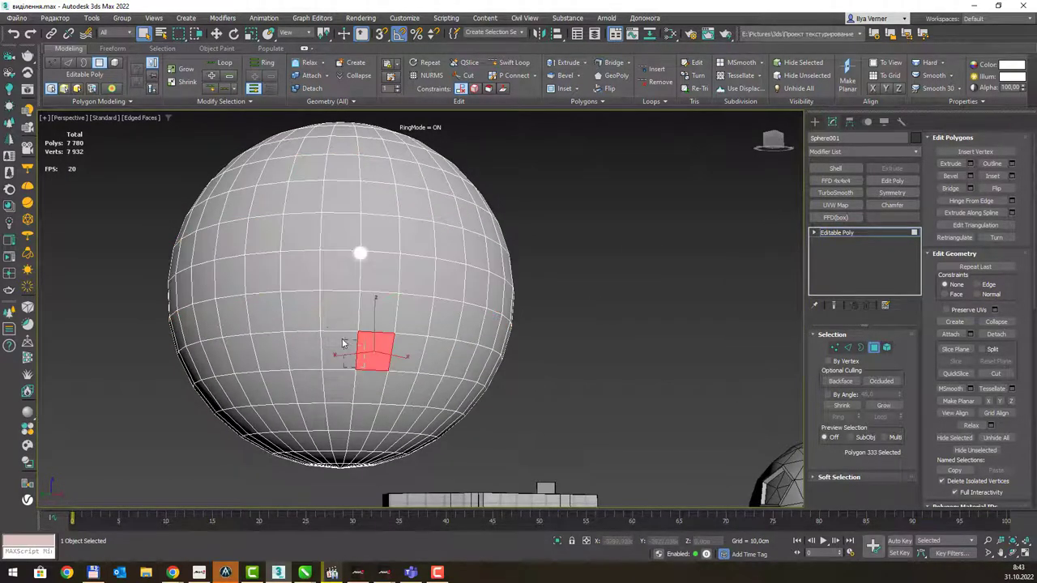
{"action": "left_click", "coordinate": [328, 331]}
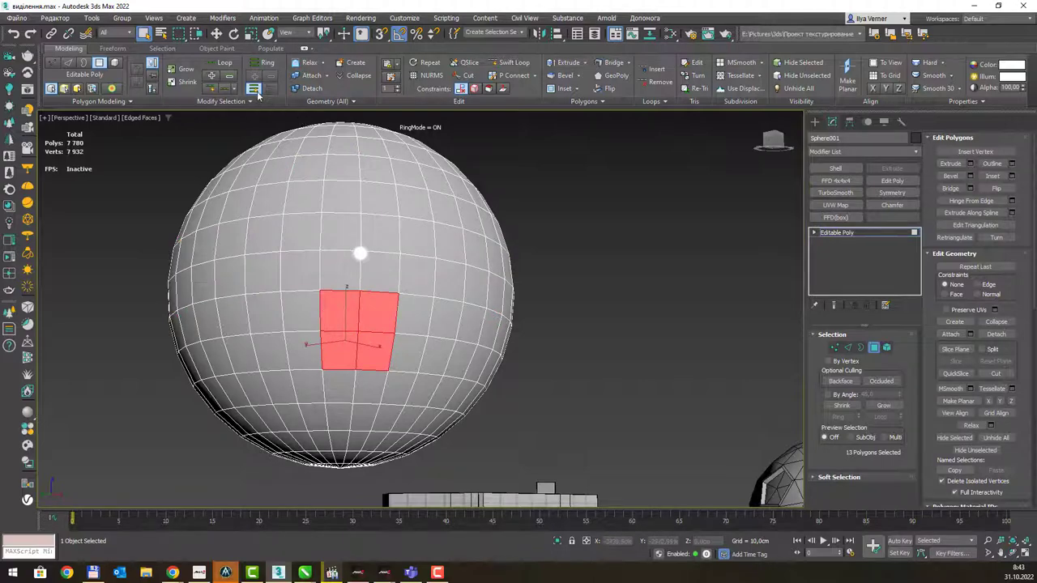
{"action": "left_click", "coordinate": [257, 168]}
{"action": "left_click", "coordinate": [276, 252]}
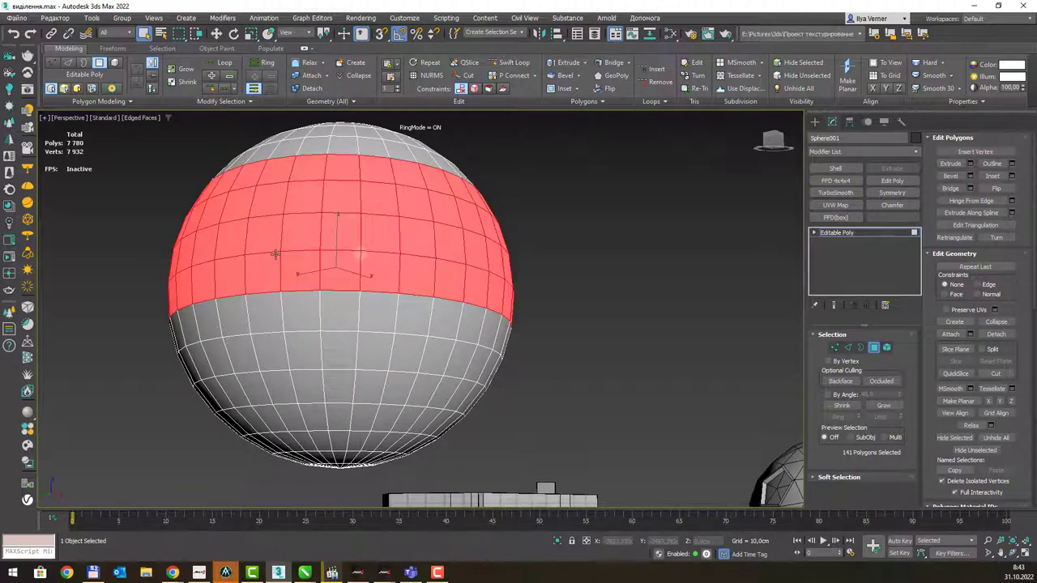
{"action": "mouse_move", "coordinate": [379, 260]}
{"action": "middle_mouse_down", "text": "alt"}
{"action": "mouse_move", "coordinate": [91, 294]}
{"action": "mouse_move", "coordinate": [355, 299]}
{"action": "middle_mouse_up", "text": "alt"}
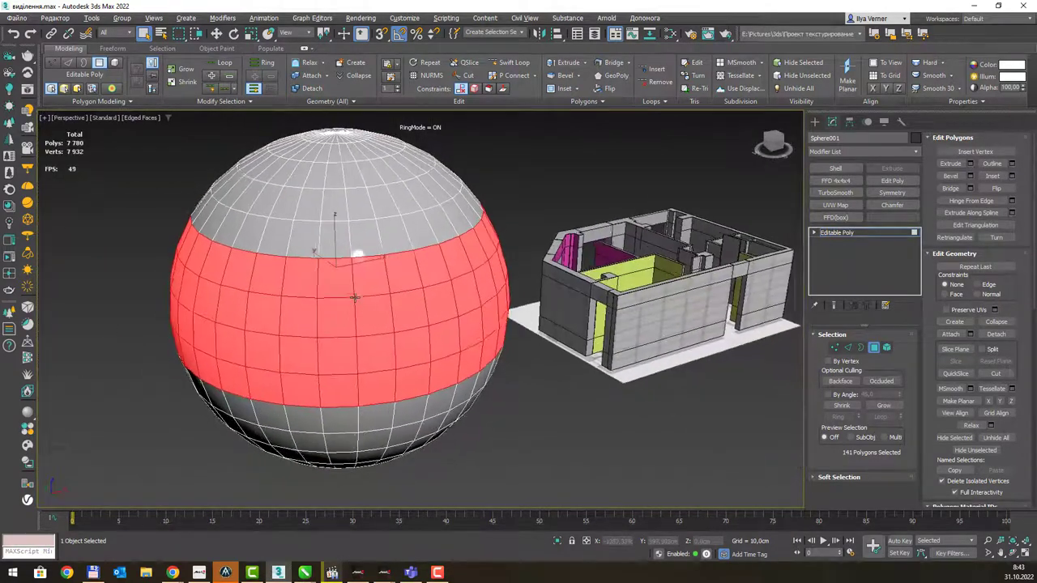
{"action": "left_click", "coordinate": [849, 348]}
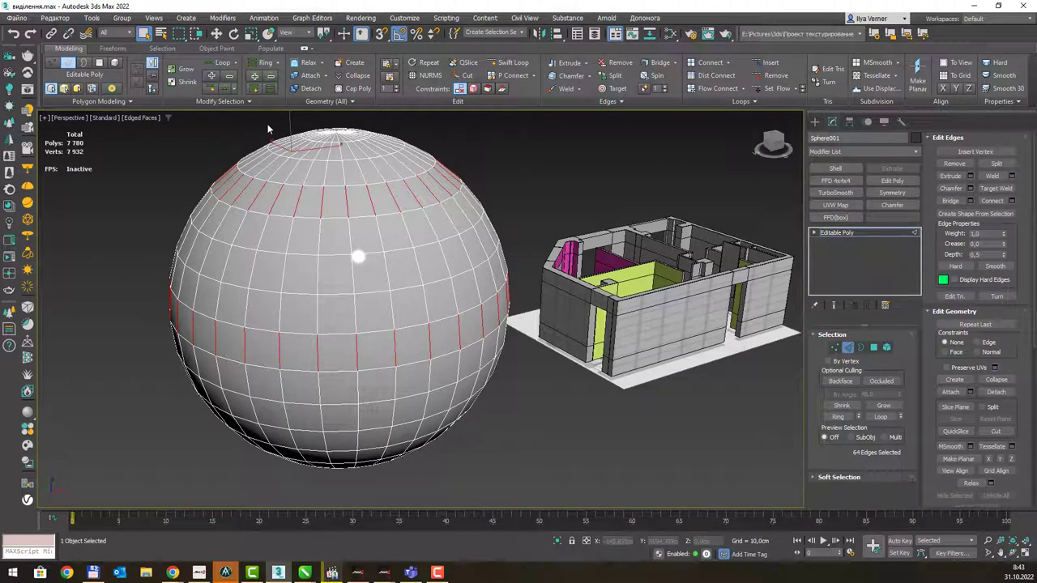
- With Ring Mode, pick two horizontal edge rings and a vertical ring, converting them to 78 polygons
{"action": "left_click", "coordinate": [316, 281]}
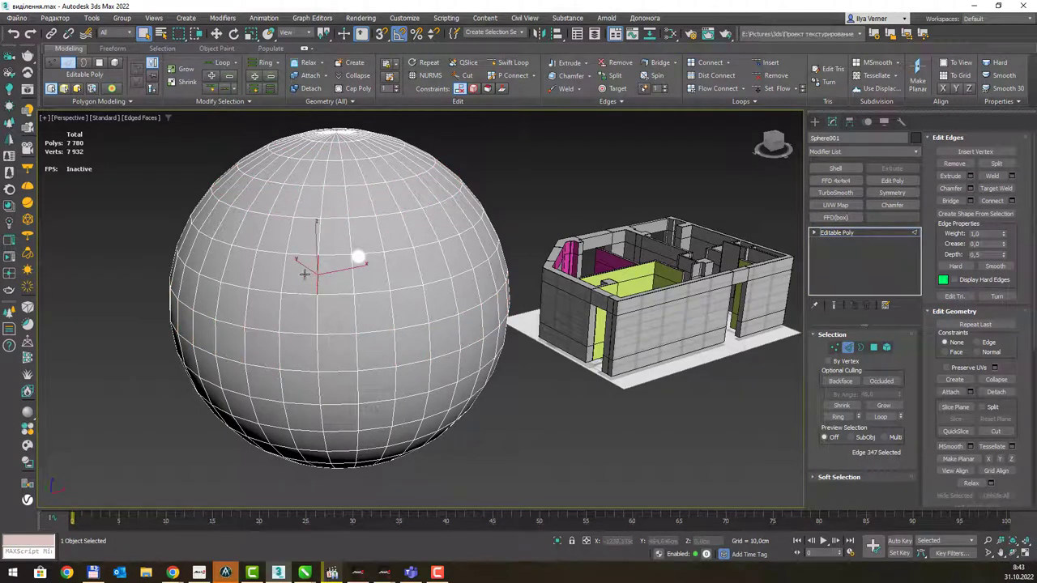
{"action": "left_click", "coordinate": [253, 89]}
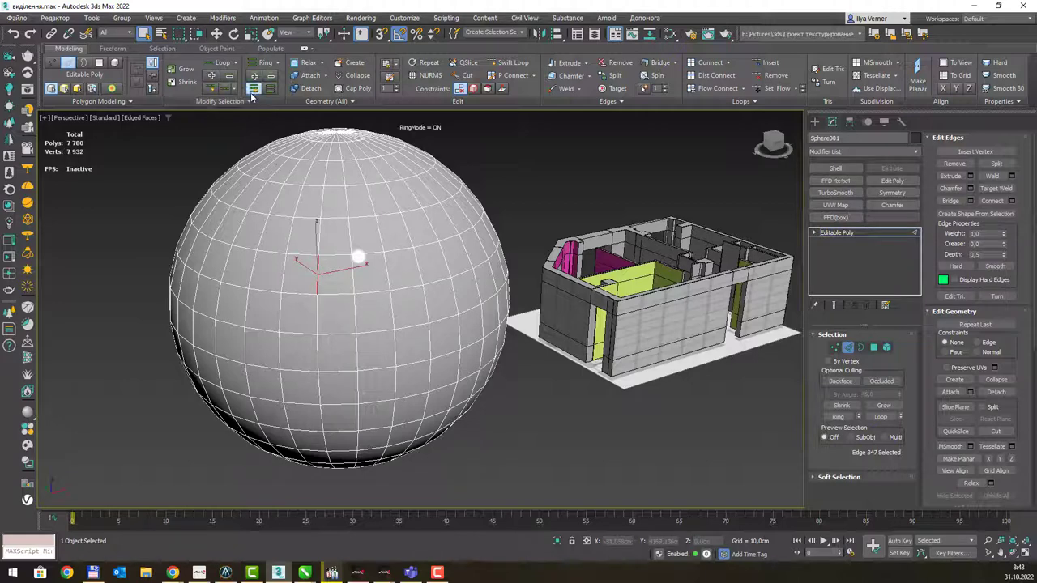
{"action": "left_click", "coordinate": [286, 265]}
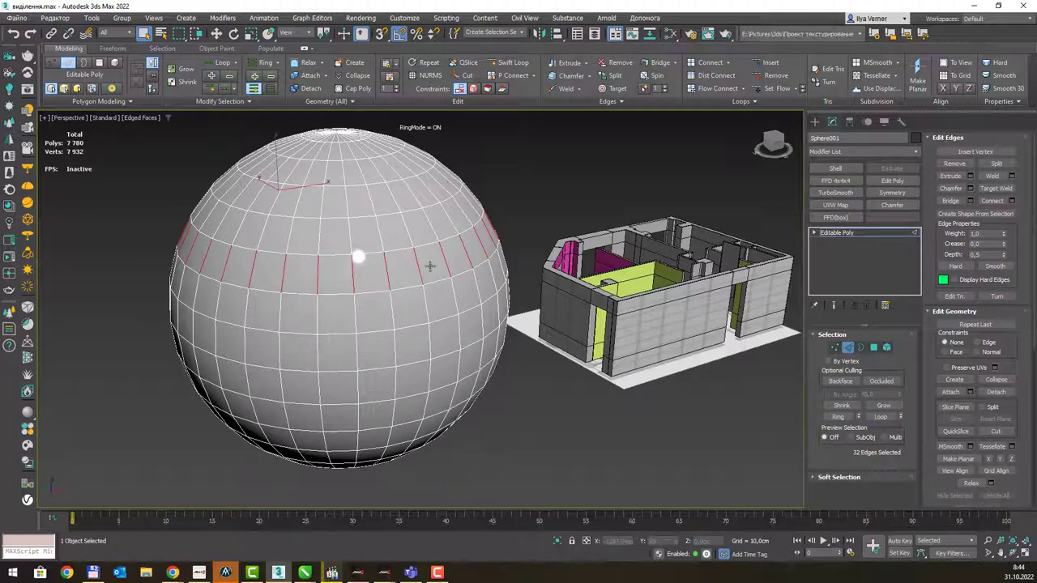
{"action": "left_click", "coordinate": [320, 229], "text": "ctrl"}
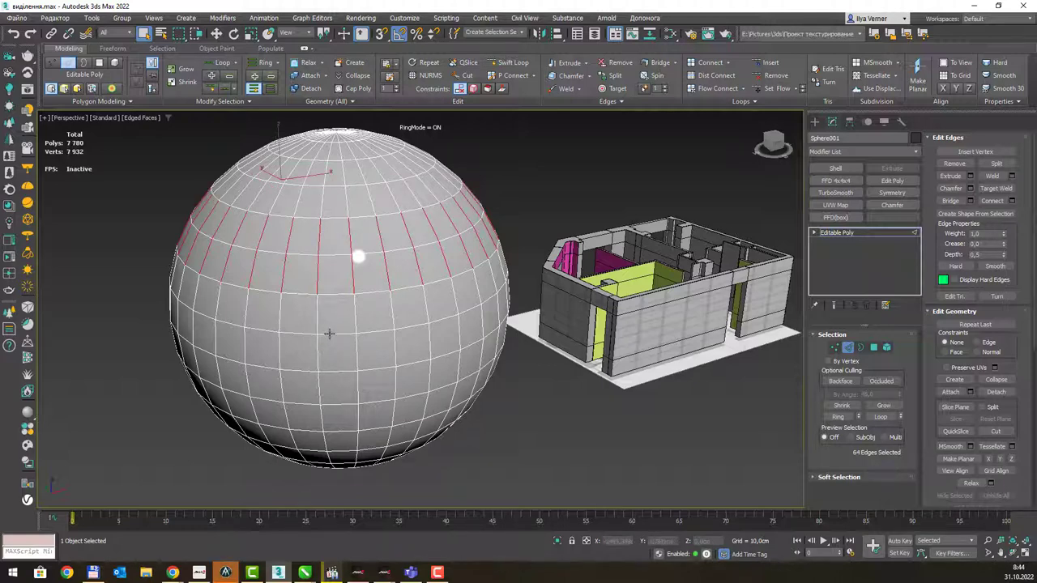
{"action": "left_click", "coordinate": [329, 333], "text": "ctrl"}
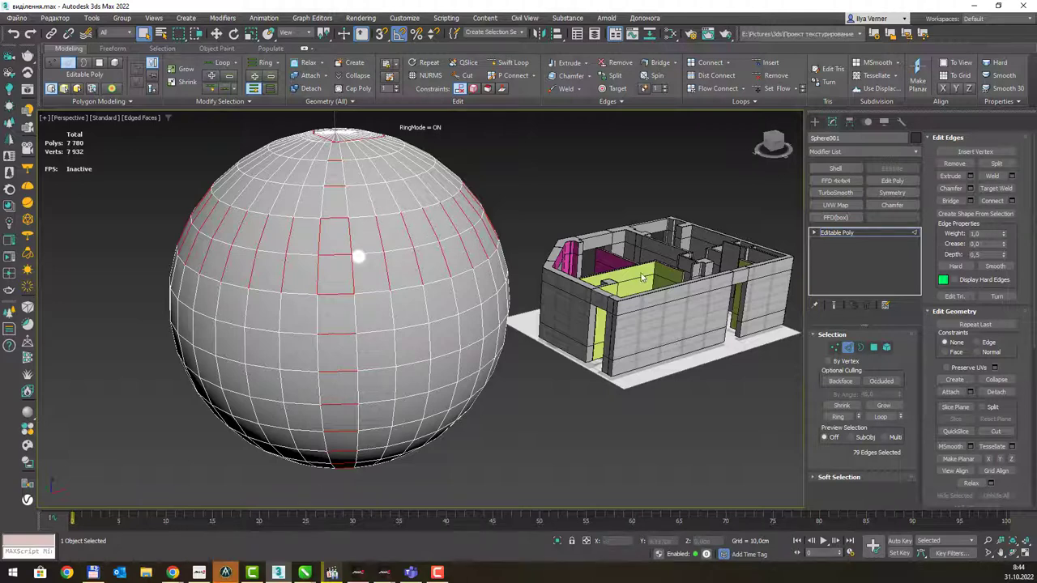
{"action": "left_click", "coordinate": [873, 347], "text": "ctrl"}
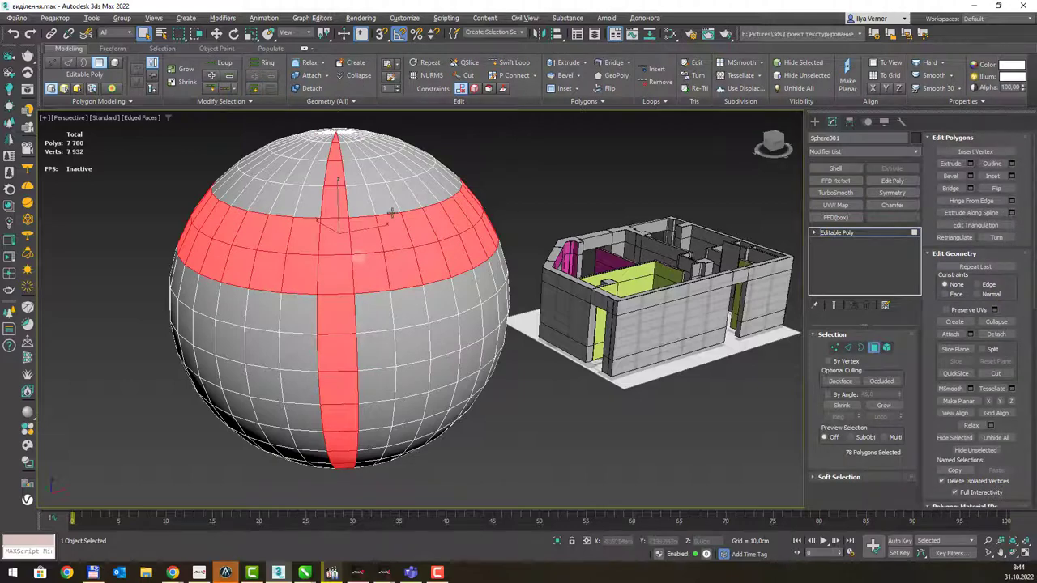
- Orbit the view and return to Edge level, showing the 79 stored edges
{"action": "mouse_move", "coordinate": [392, 213]}
{"action": "middle_mouse_down", "text": "alt"}
{"action": "mouse_move", "coordinate": [488, 210]}
{"action": "mouse_move", "coordinate": [372, 205]}
{"action": "middle_mouse_up", "text": "alt"}
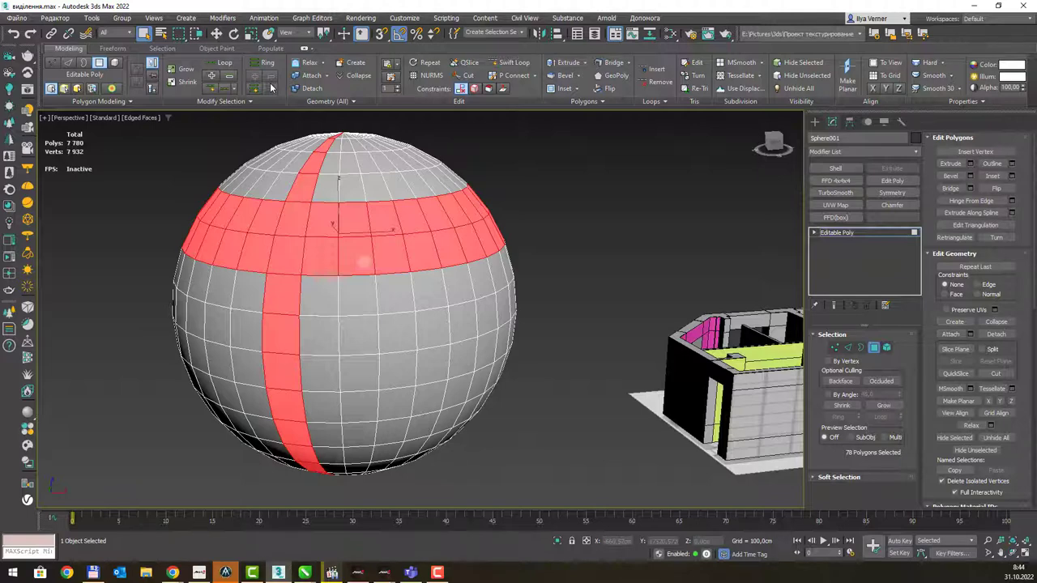
{"action": "left_click", "coordinate": [848, 348]}
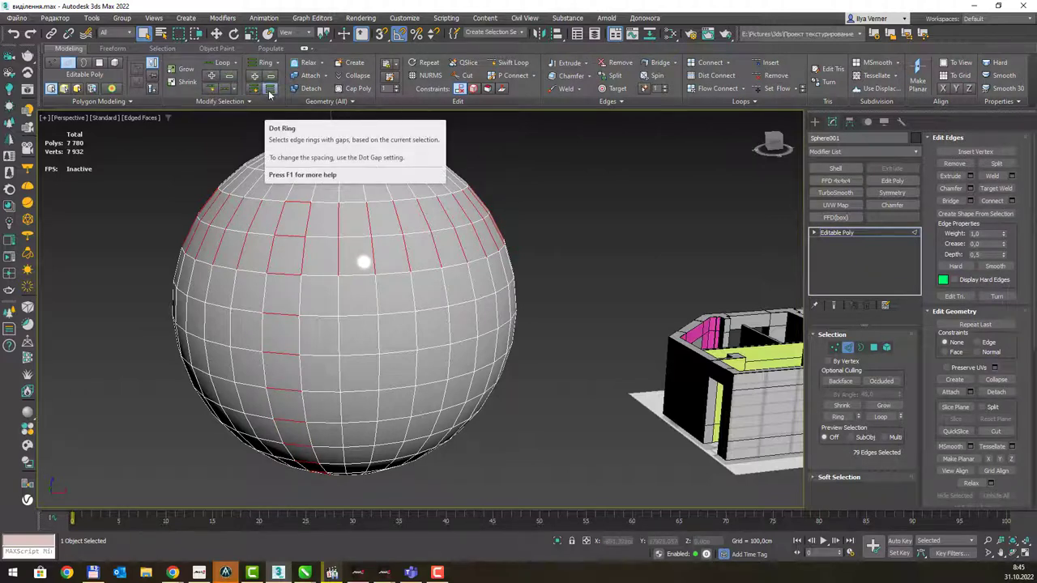
- Start fresh edge picks and expand them into spaced rings of 32 edges
{"action": "left_click", "coordinate": [426, 234]}
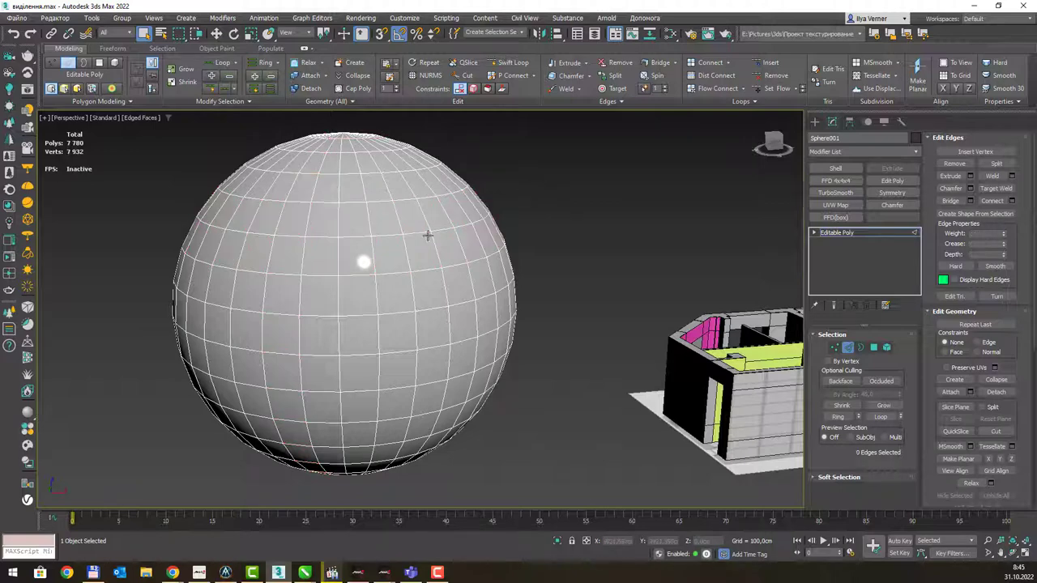
{"action": "left_click", "coordinate": [324, 264]}
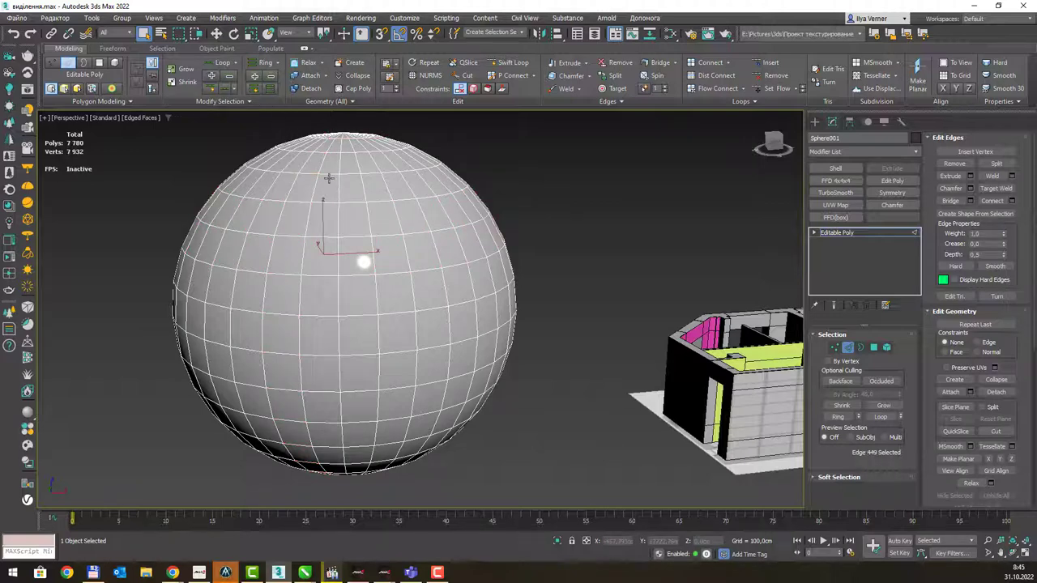
{"action": "left_click", "coordinate": [322, 275]}
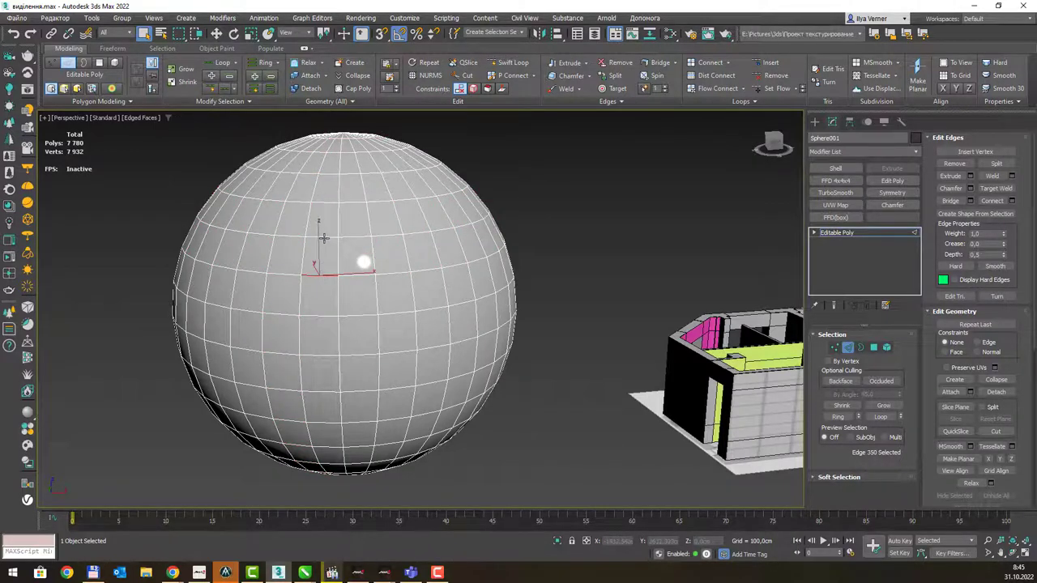
{"action": "left_click", "coordinate": [324, 236], "text": "ctrl"}
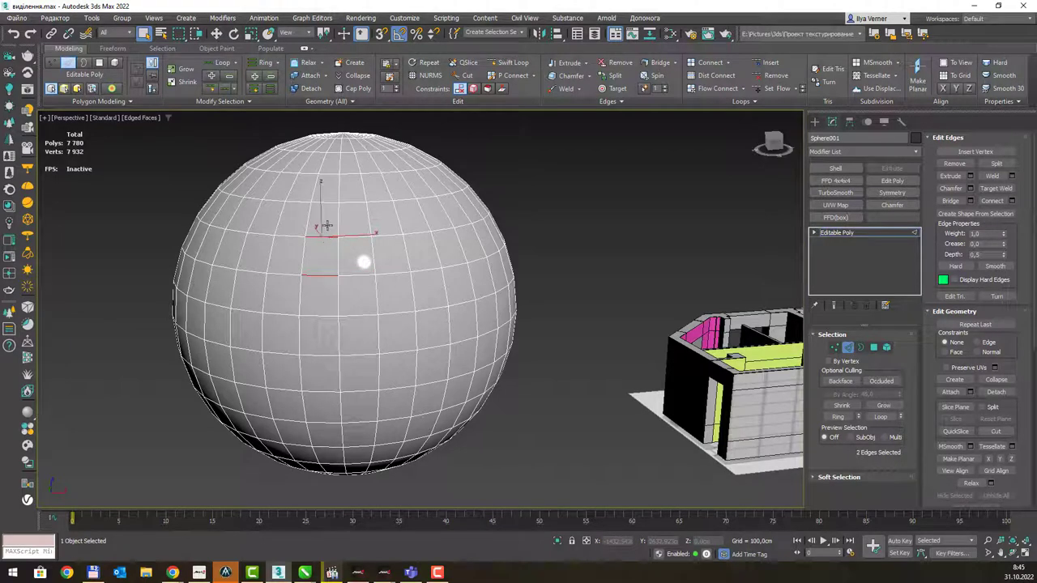
{"action": "left_click", "coordinate": [273, 93]}
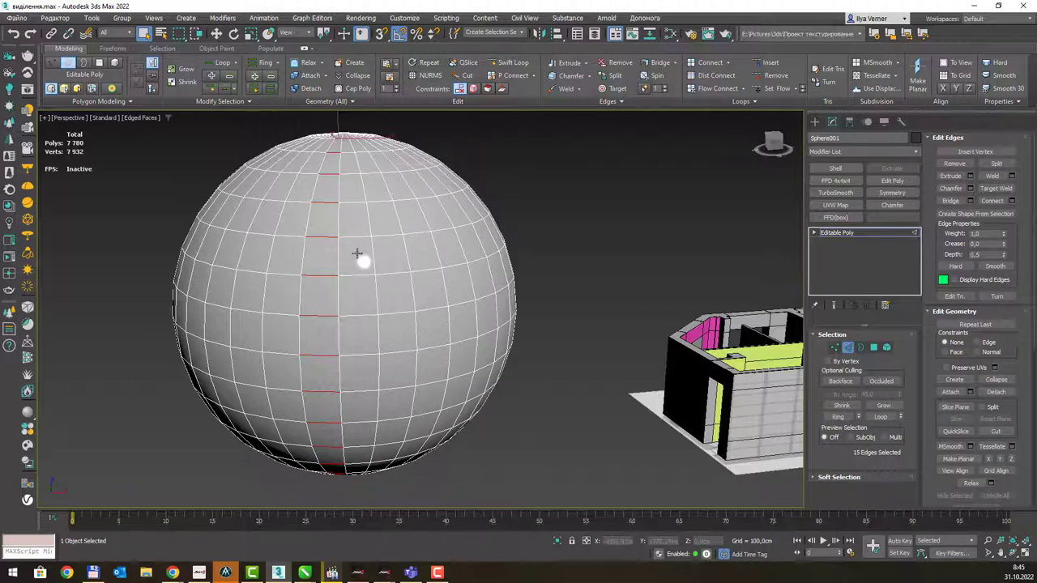
{"action": "left_click", "coordinate": [376, 289]}
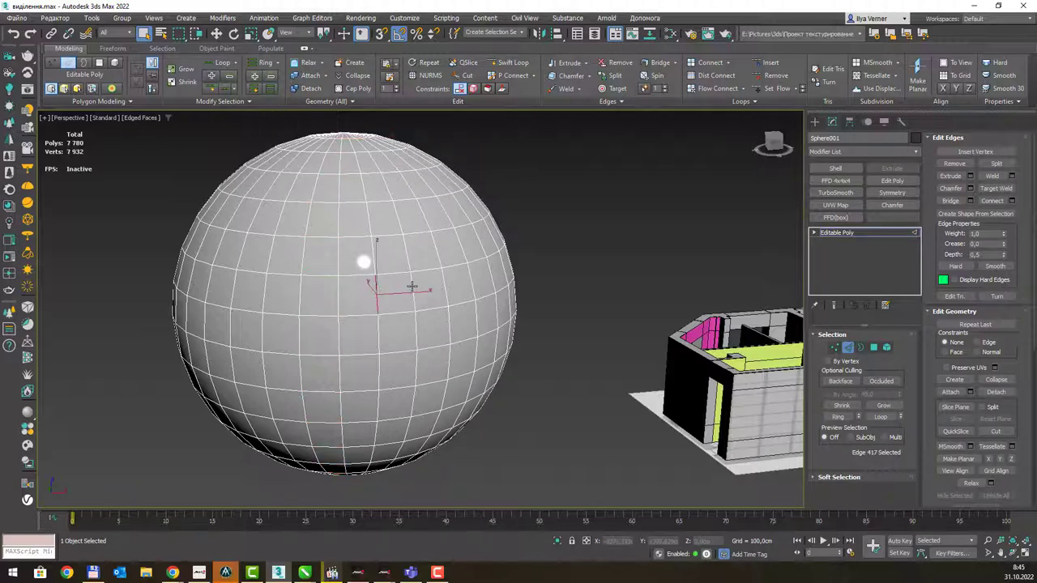
{"action": "left_click", "coordinate": [270, 89]}
- Pick two more edge pairs and expand each into a spaced 32-edge ring
{"action": "left_click", "coordinate": [341, 287]}
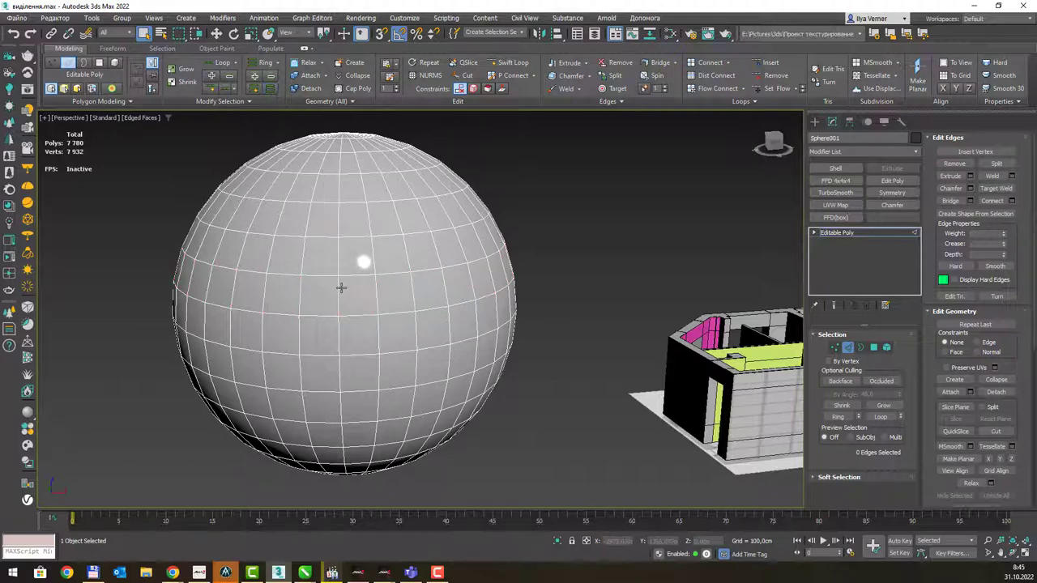
{"action": "left_click", "coordinate": [443, 291], "text": "ctrl"}
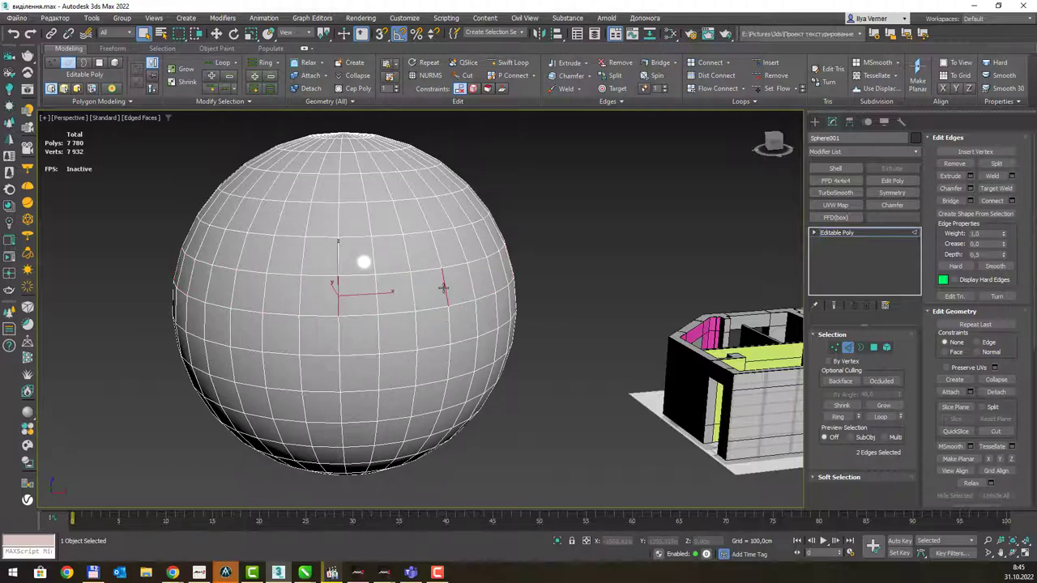
{"action": "left_click", "coordinate": [271, 89]}
{"action": "left_click", "coordinate": [340, 236]}
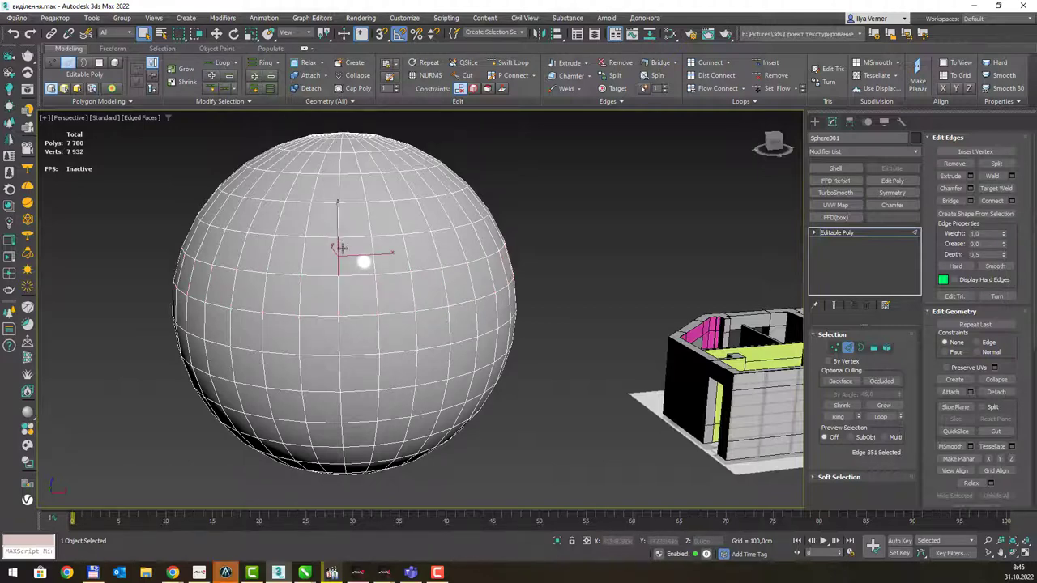
{"action": "left_click", "coordinate": [371, 245], "text": "ctrl"}
{"action": "left_click", "coordinate": [270, 89]}
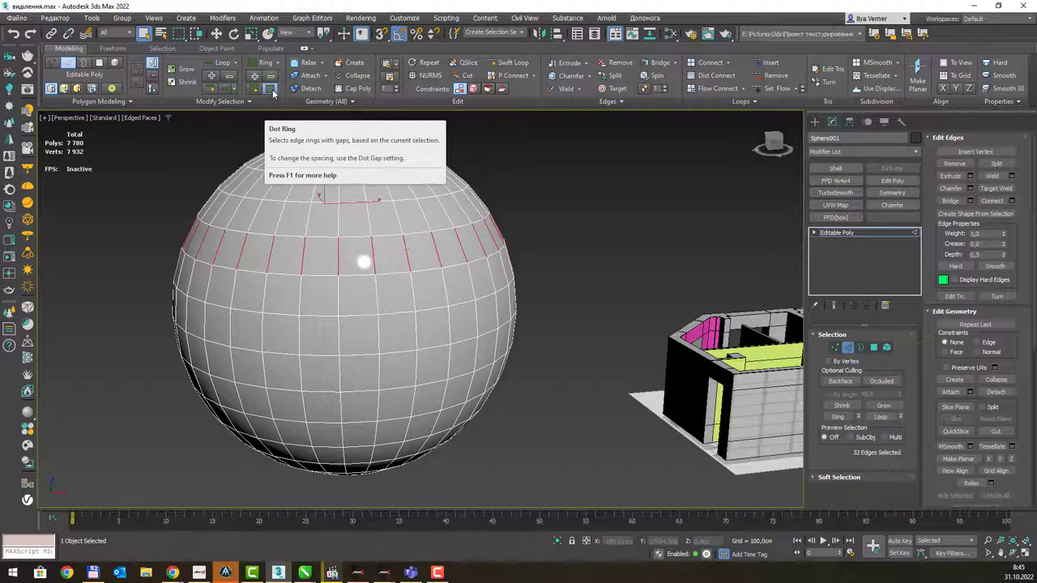
- Pick four nearby edges and expand them into spaced edges, totalling 46
{"action": "left_click", "coordinate": [369, 279]}
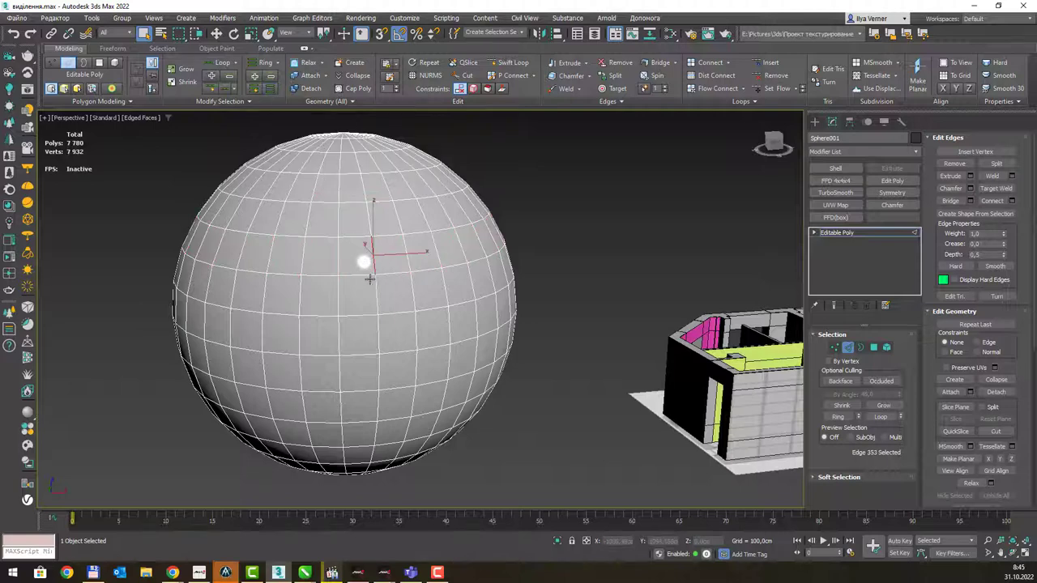
{"action": "left_click", "coordinate": [378, 278], "text": "ctrl"}
{"action": "left_click", "coordinate": [363, 274], "text": "ctrl"}
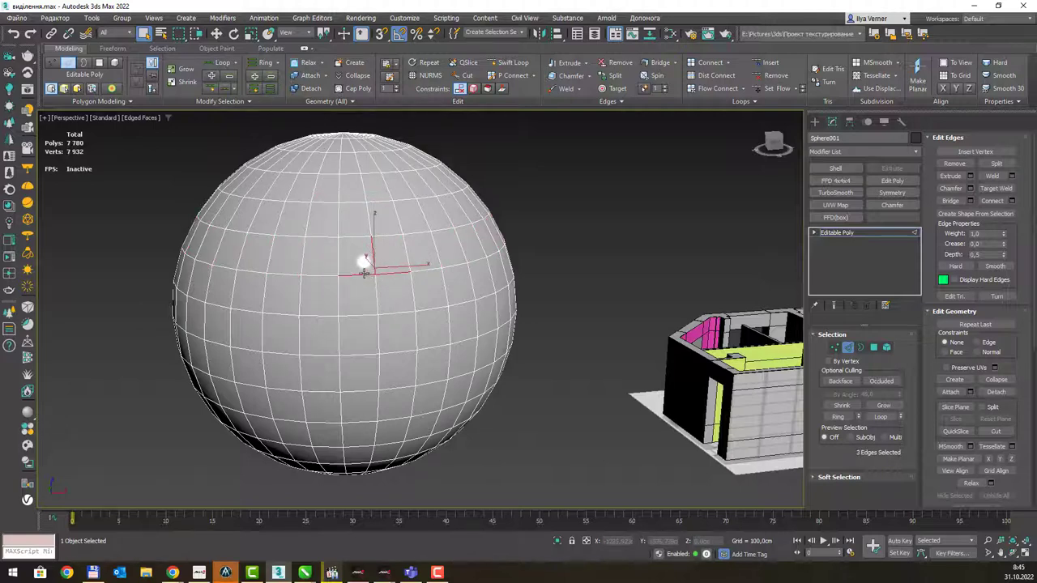
{"action": "left_click", "coordinate": [376, 292], "text": "ctrl"}
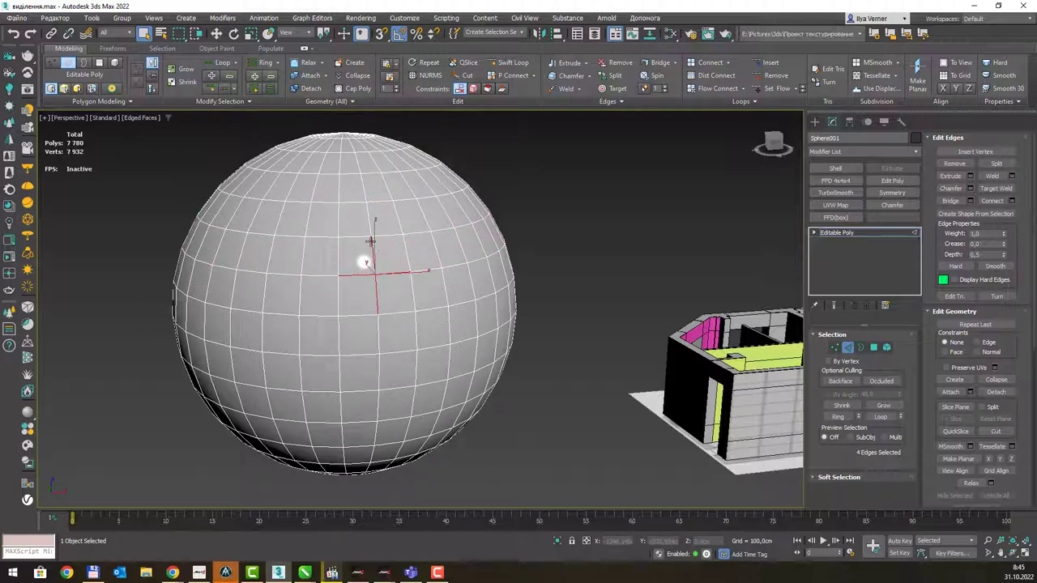
{"action": "left_click", "coordinate": [269, 89]}
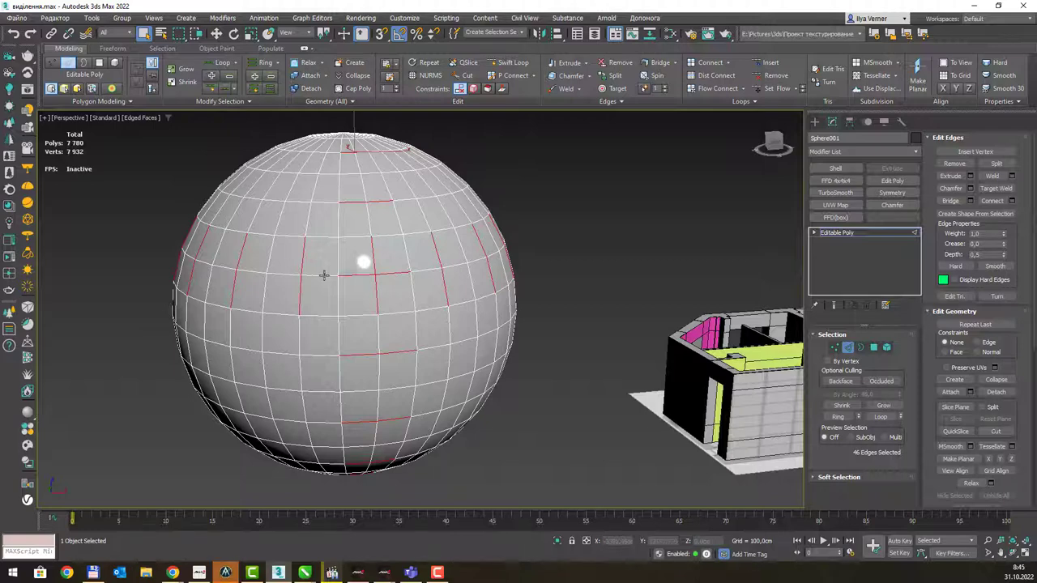
- Re-enter Edge level, enable Loop Mode, and step a horizontal edge loop down the sphere
{"action": "left_click", "coordinate": [875, 348]}
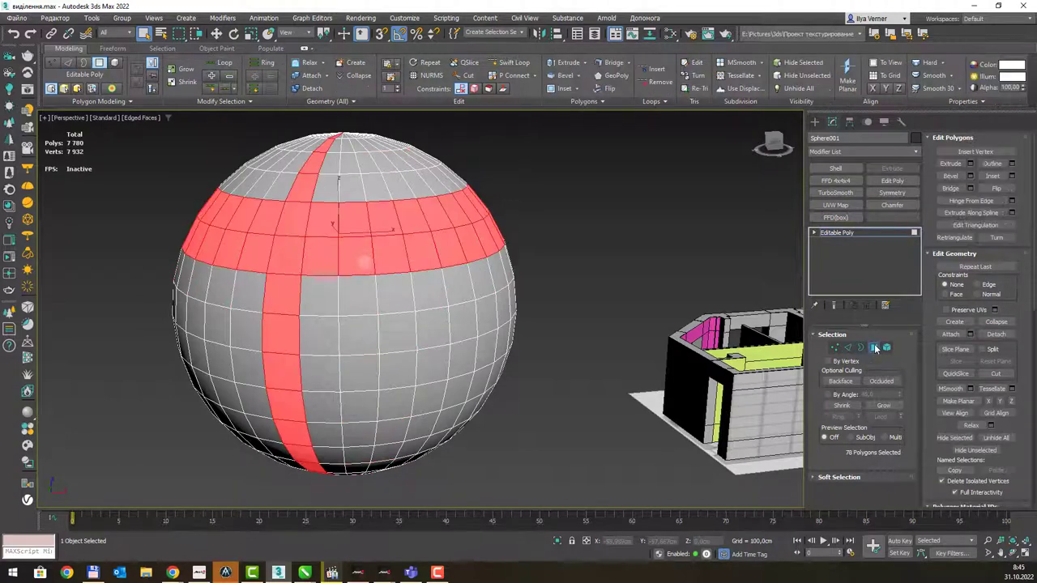
{"action": "left_click", "coordinate": [847, 348]}
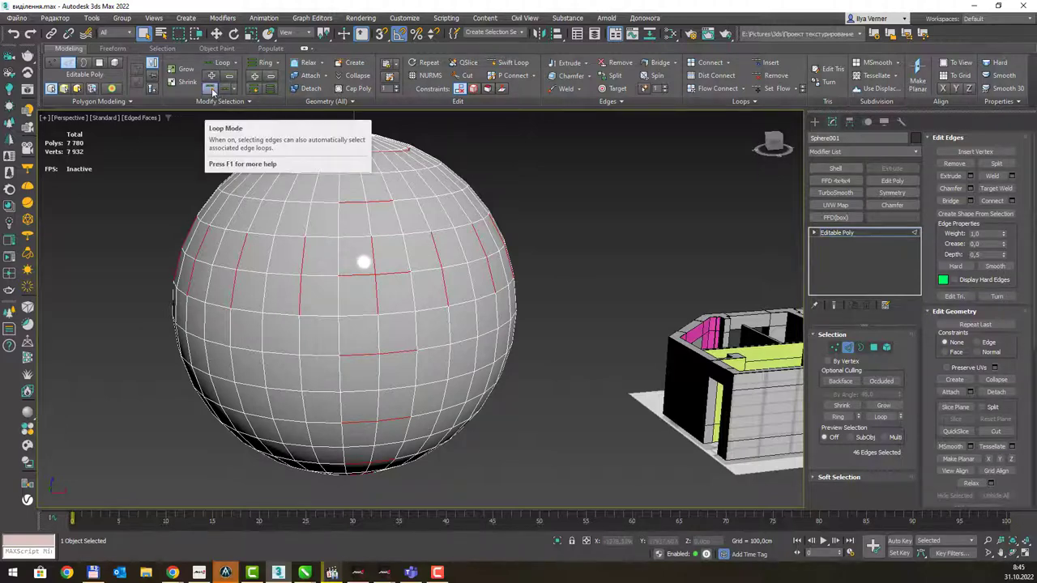
{"action": "left_click", "coordinate": [212, 89]}
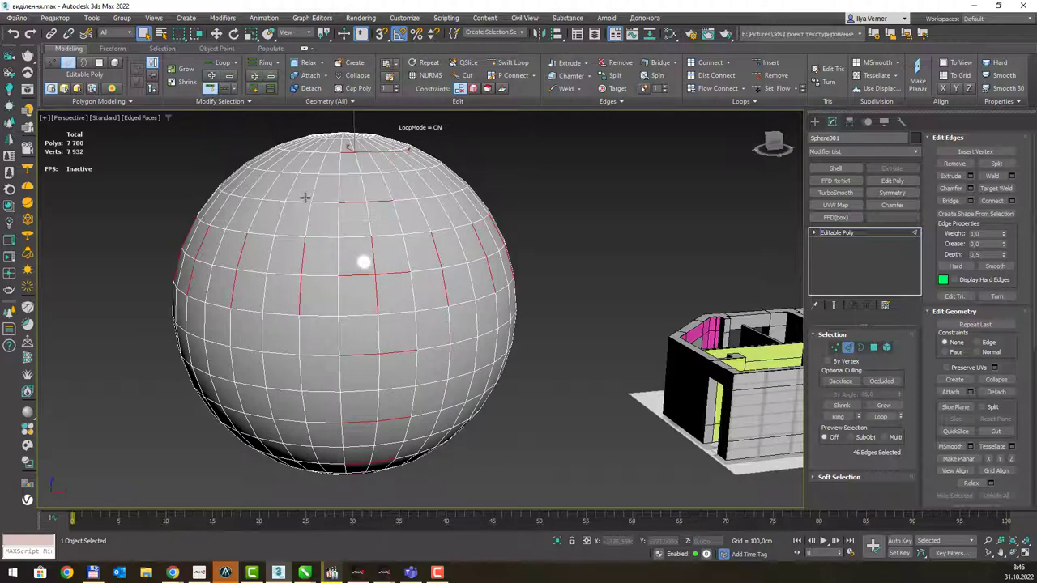
{"action": "left_click", "coordinate": [305, 200]}
{"action": "left_click", "coordinate": [302, 234]}
{"action": "left_click", "coordinate": [305, 273]}
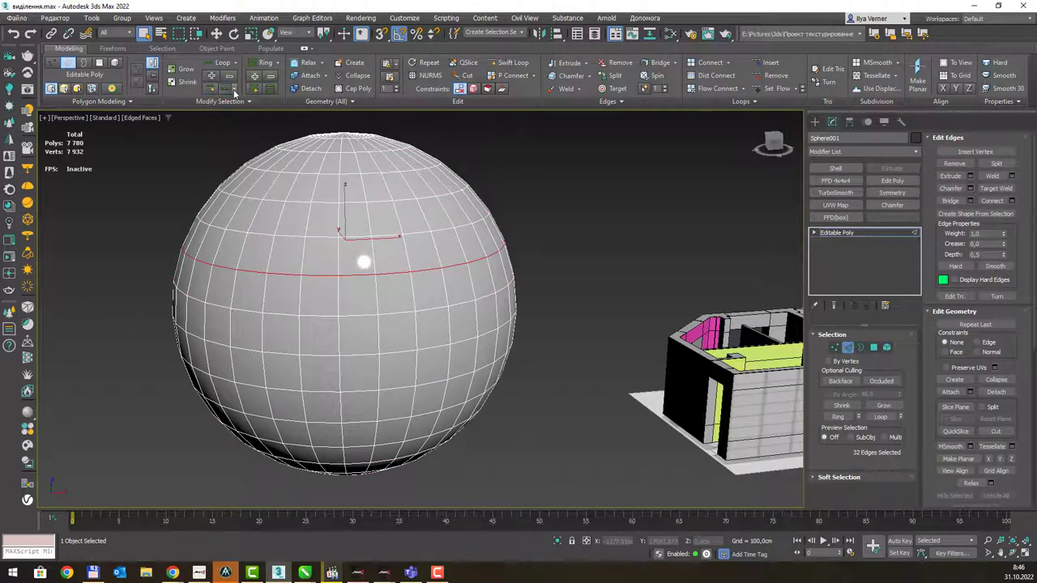
{"action": "left_click", "coordinate": [234, 90]}
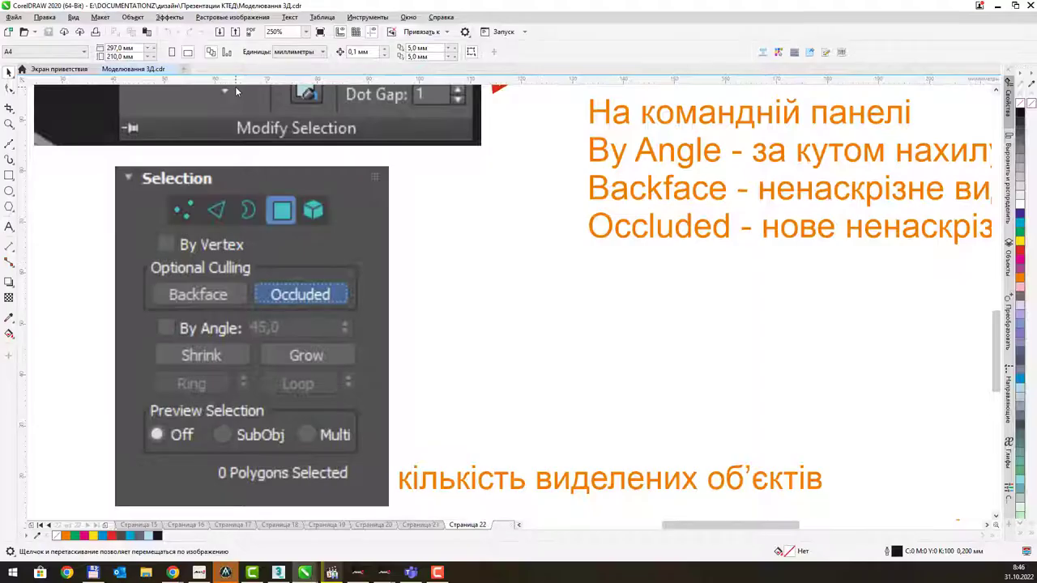
- Scroll and pan the CorelDRAW slide to show the selection-tool notes and screenshot
{"action": "scroll", "coordinate": [529, 186], "scroll_direction": "up", "scroll_amount": 5}
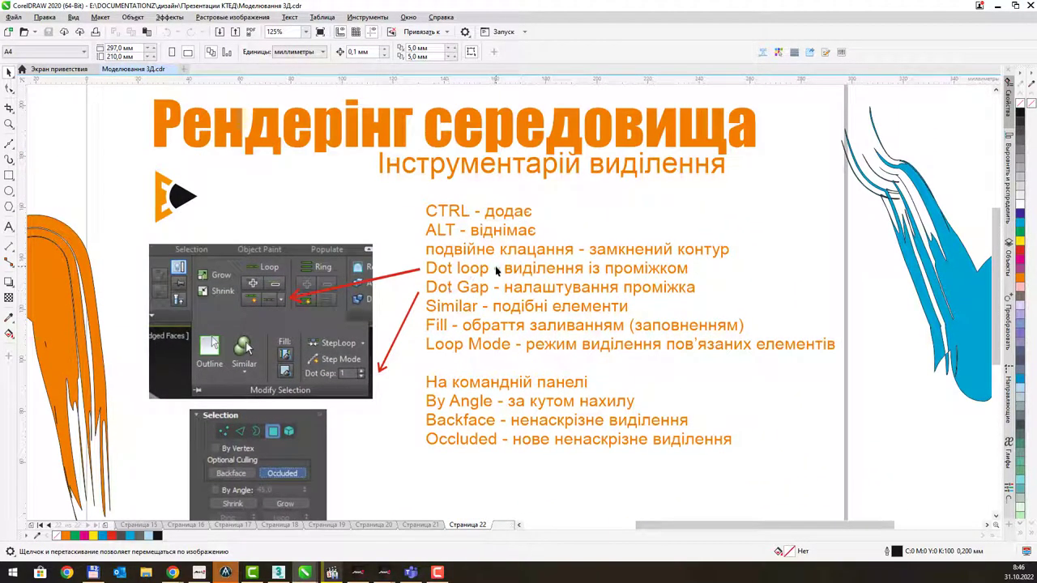
{"action": "scroll", "coordinate": [484, 269], "scroll_direction": "up", "scroll_amount": 2}
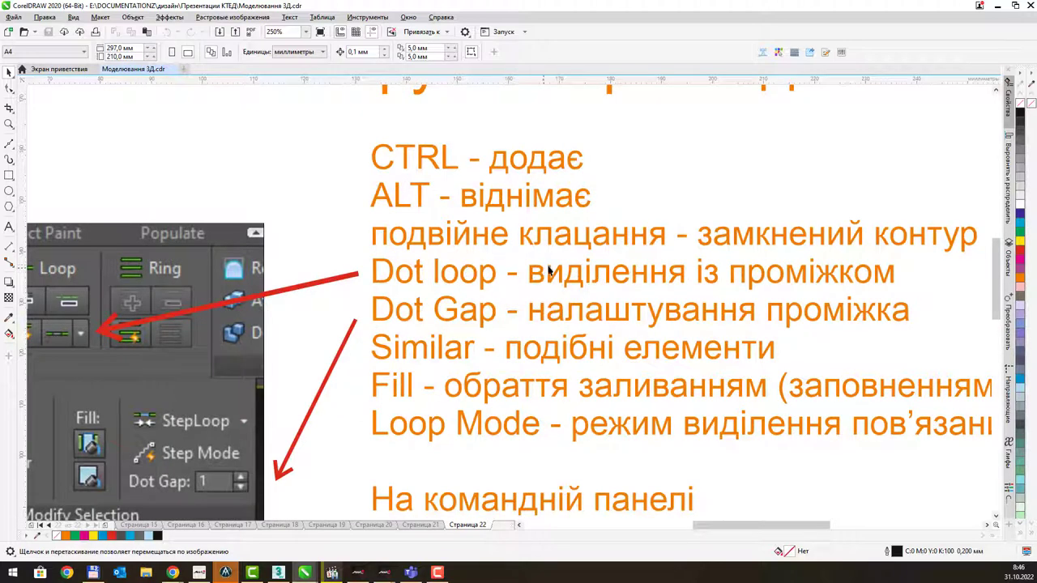
{"action": "middle_click_drag", "start_coordinate": [547, 280], "coordinate": [620, 267]}
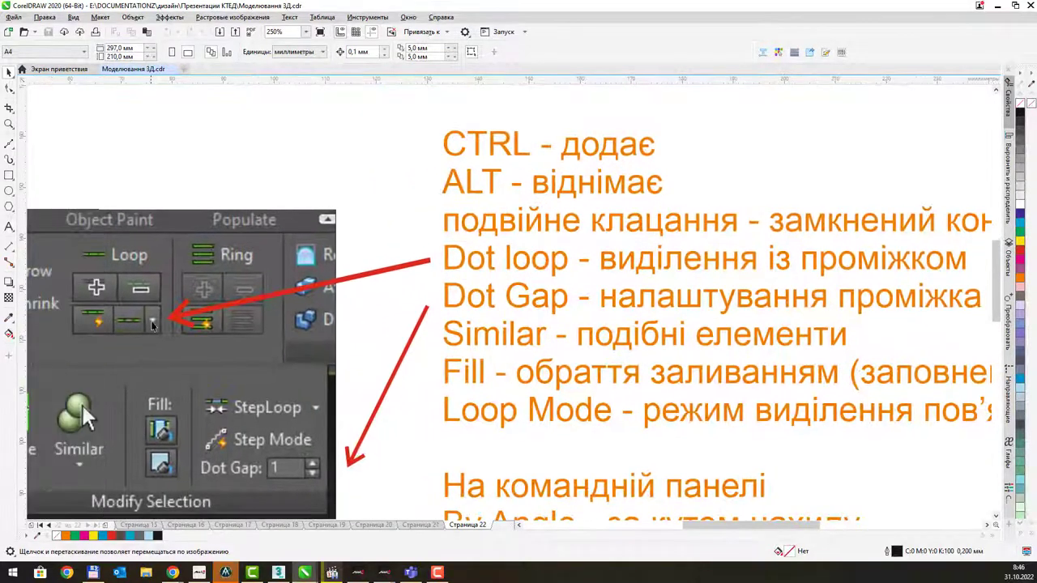
- Grow two vertical edges into a 16-edge loop, then pick polygon 207 at Polygon level
{"action": "left_click", "coordinate": [225, 572]}
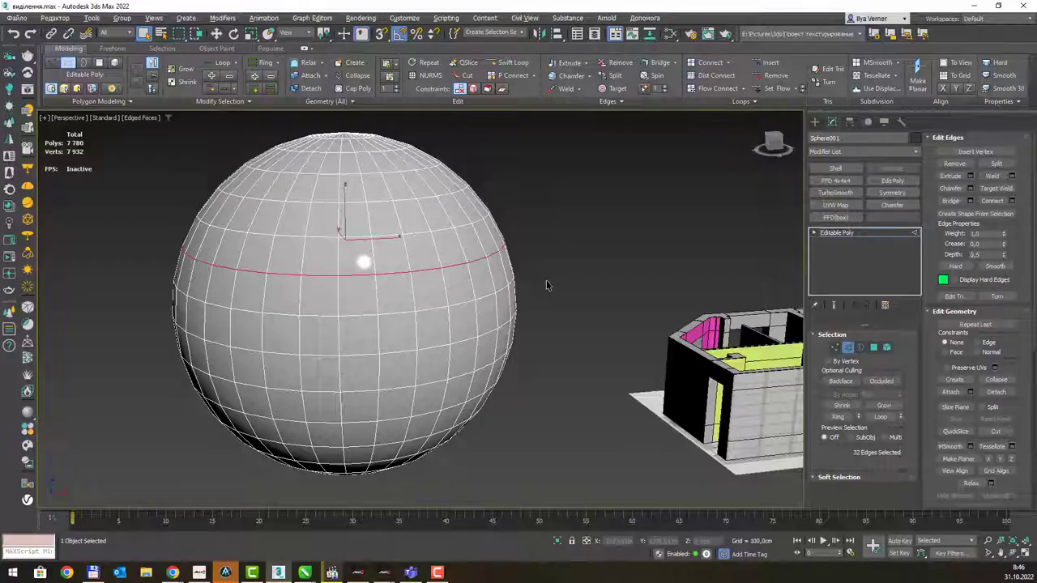
{"action": "left_click", "coordinate": [340, 293]}
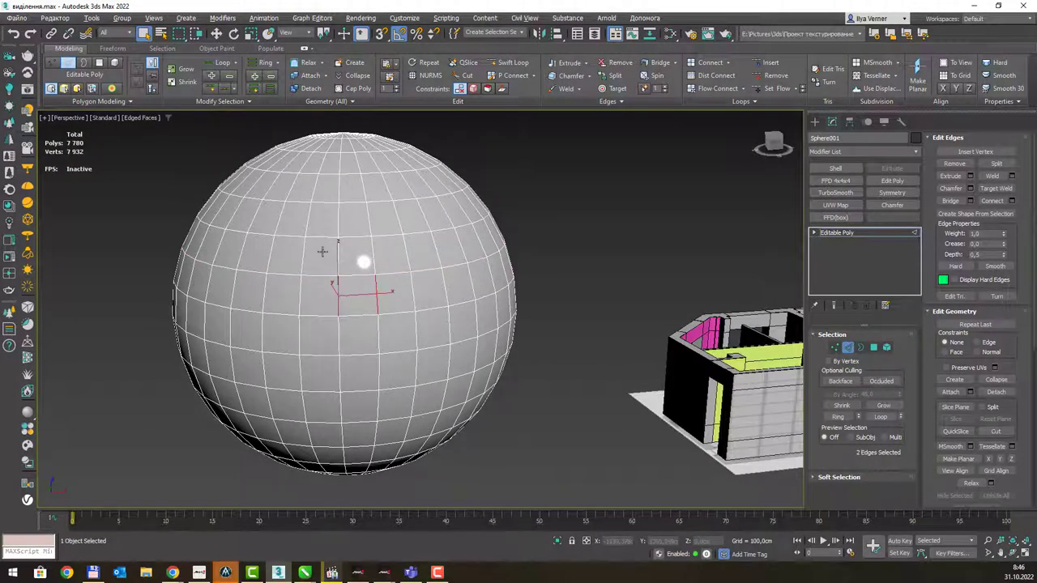
{"action": "left_click", "coordinate": [223, 90]}
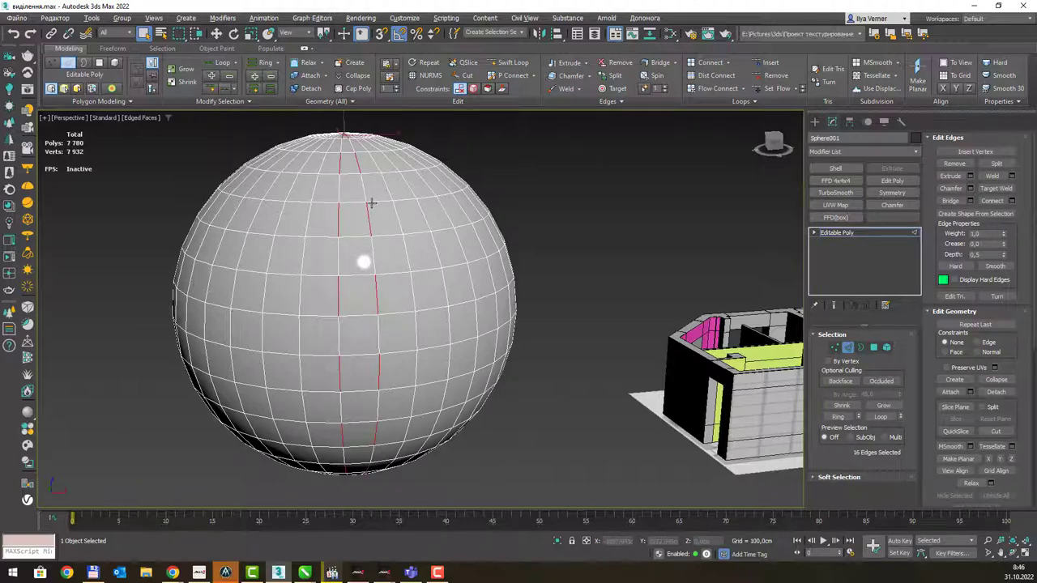
{"action": "mouse_move", "coordinate": [357, 184]}
{"action": "middle_mouse_down", "text": "alt"}
{"action": "mouse_move", "coordinate": [399, 228]}
{"action": "mouse_move", "coordinate": [382, 224]}
{"action": "middle_mouse_up", "text": "alt"}
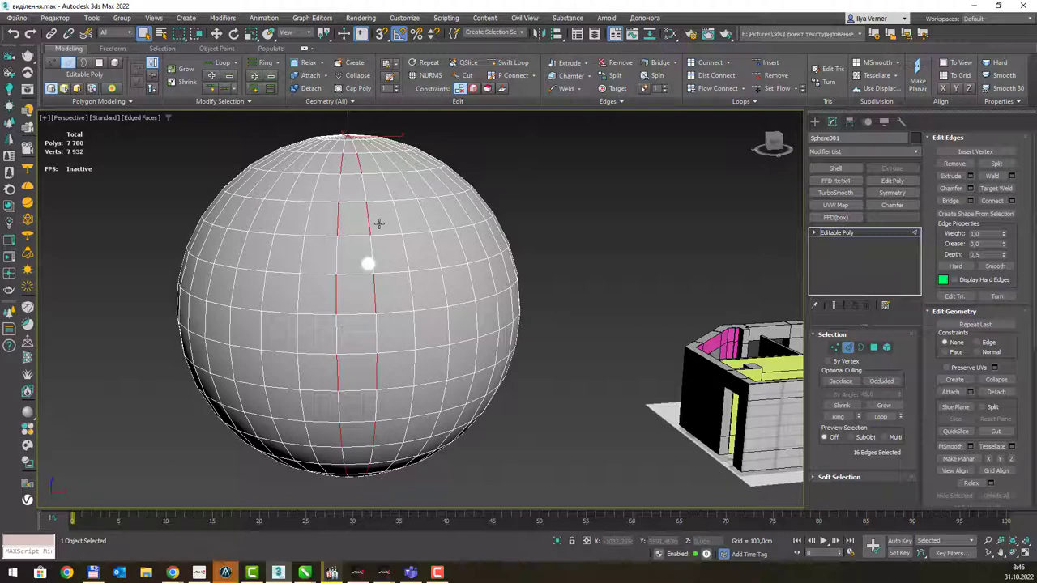
{"action": "left_click", "coordinate": [875, 347]}
{"action": "left_click", "coordinate": [333, 281]}
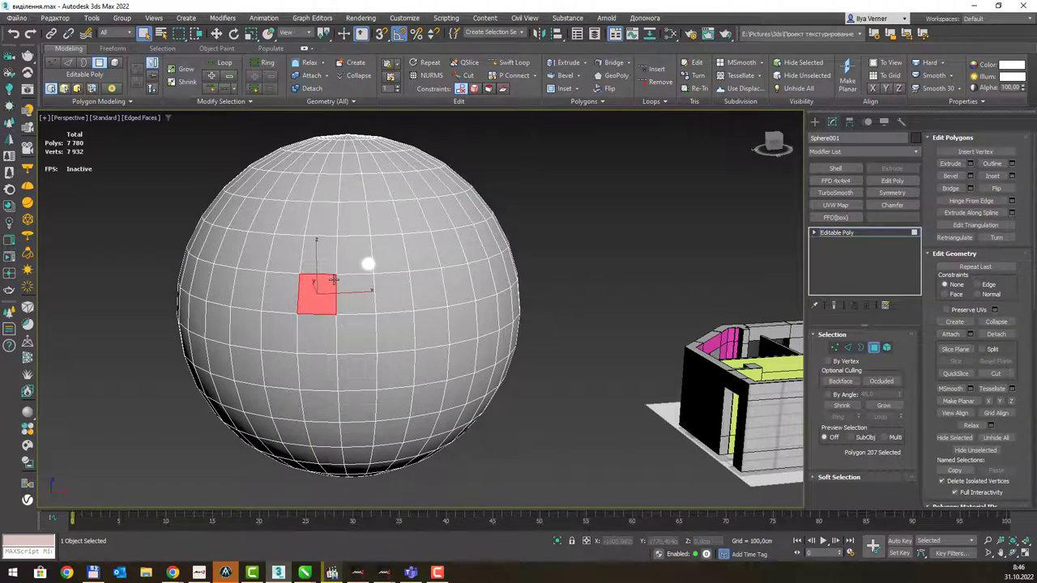
- Apply Dot Loop to two adjacent middle polygons, giving a 16-face dotted ring
{"action": "left_click", "coordinate": [226, 91]}
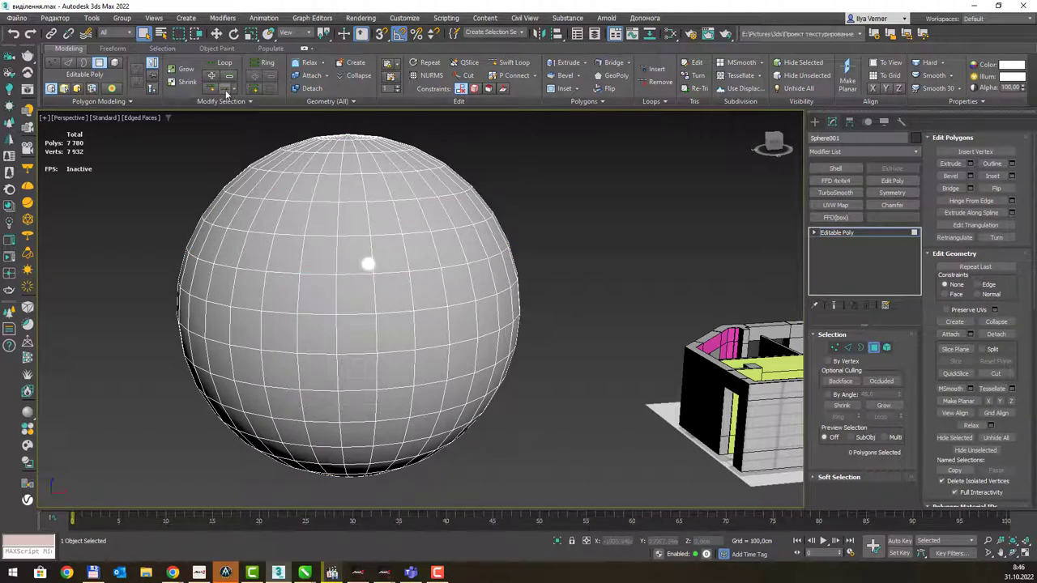
{"action": "left_click", "coordinate": [325, 282]}
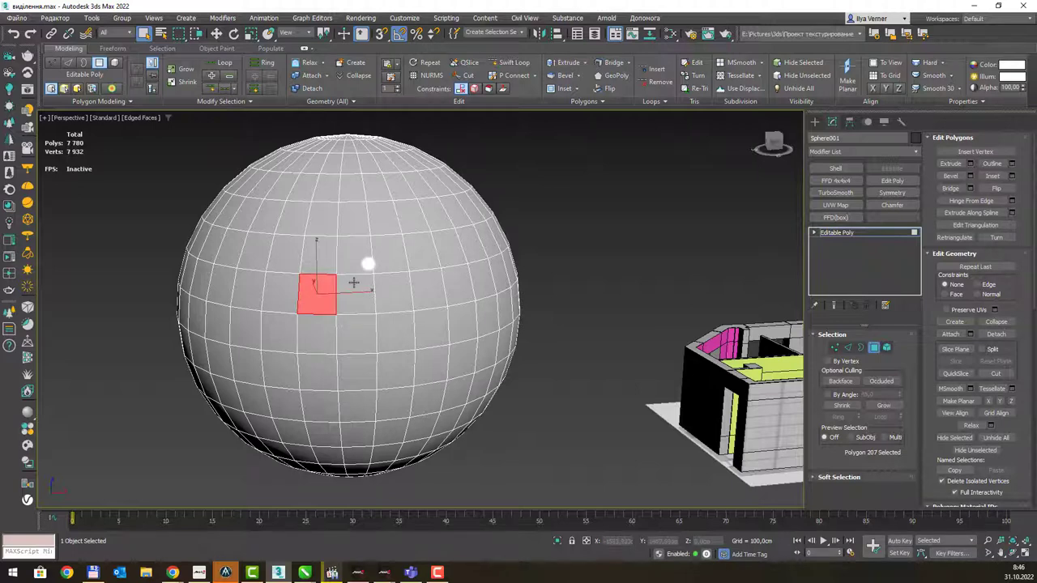
{"action": "left_click", "coordinate": [361, 296], "text": "ctrl"}
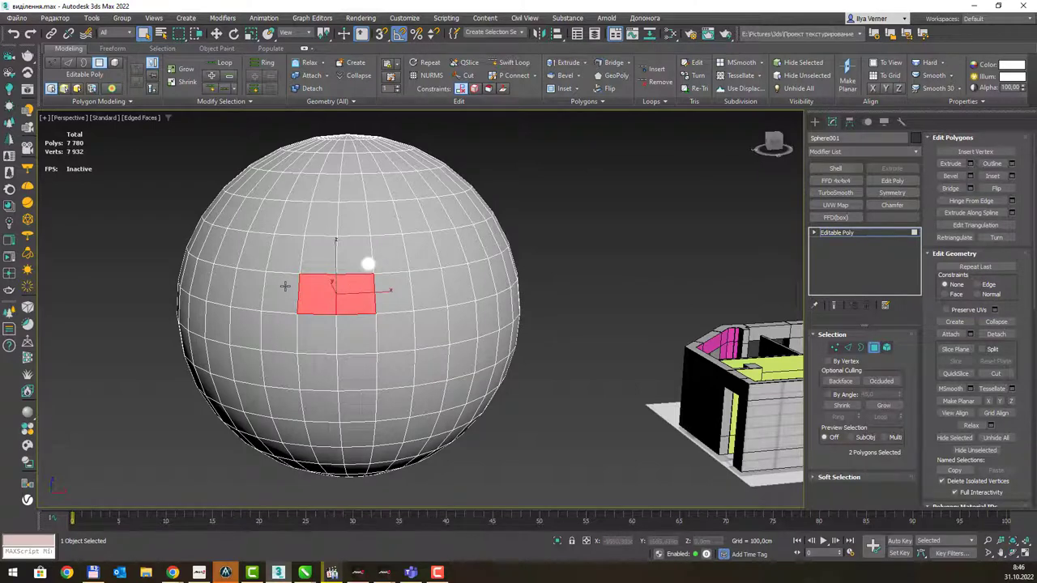
{"action": "left_click", "coordinate": [229, 88]}
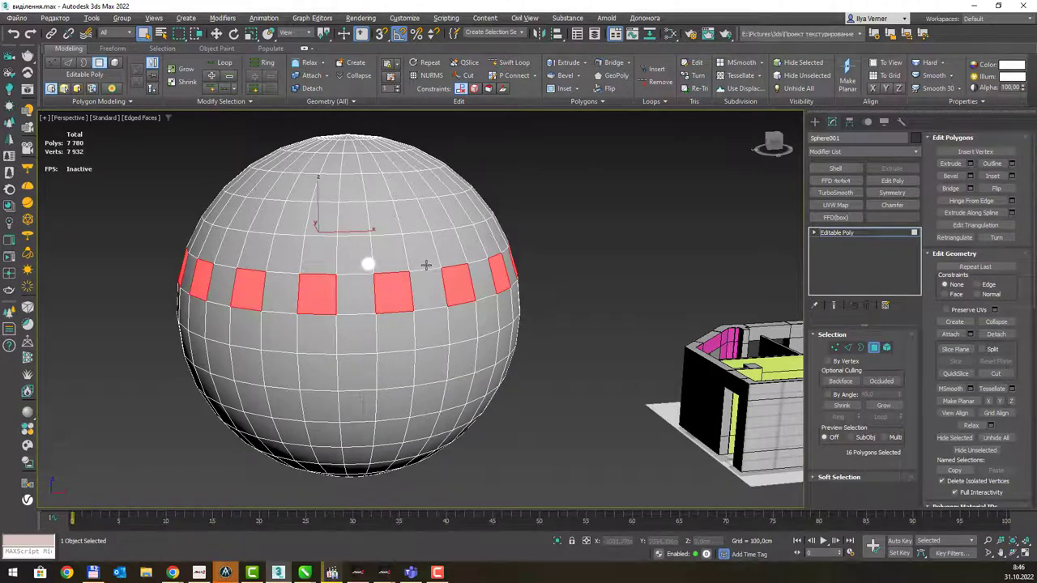
{"action": "middle_click_drag", "start_coordinate": [421, 264], "coordinate": [454, 268], "text": "alt"}
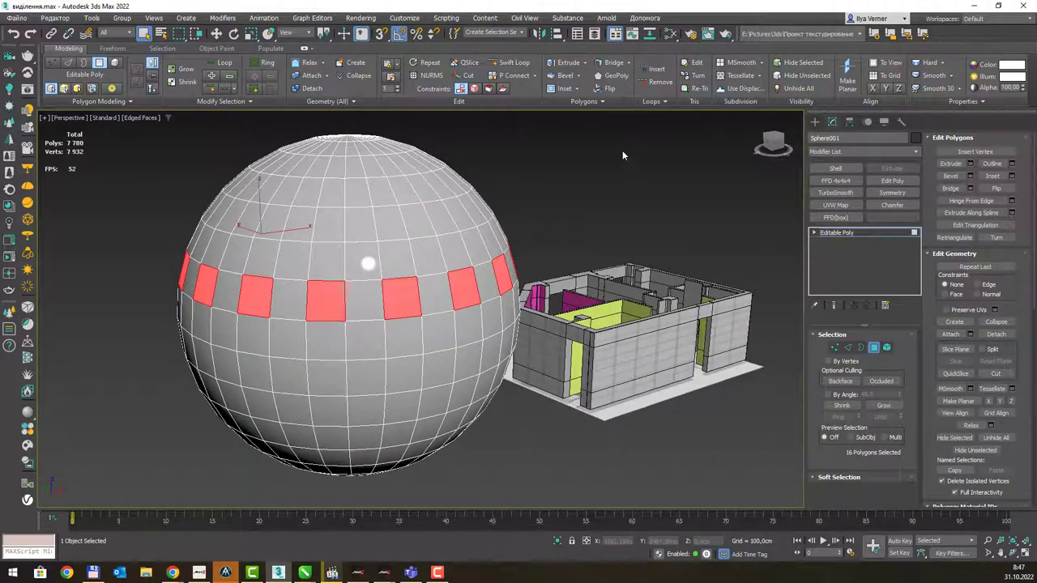
{"action": "left_click", "coordinate": [567, 63]}
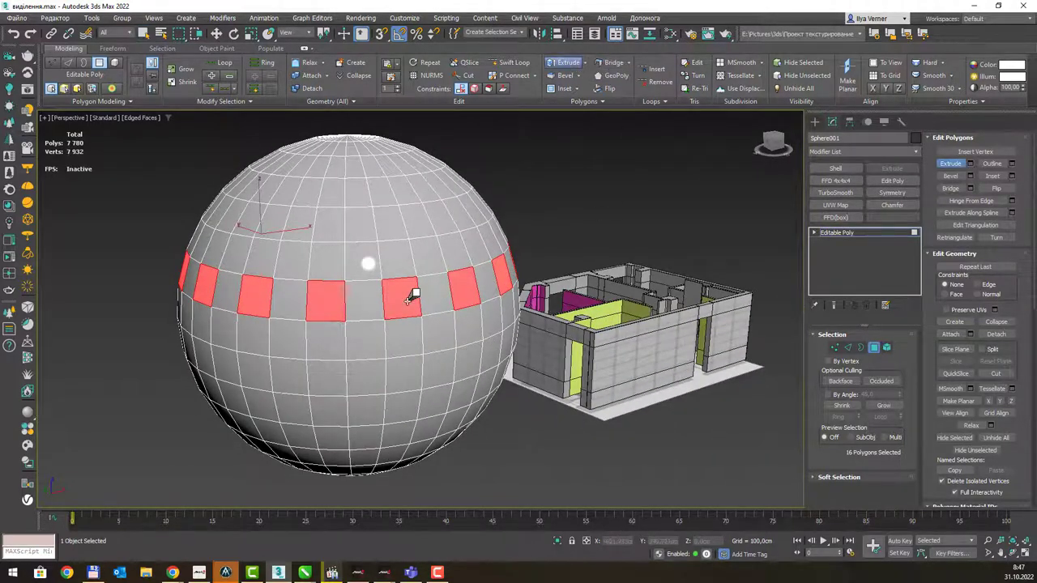
{"action": "left_click_drag", "start_coordinate": [412, 292], "coordinate": [411, 259]}
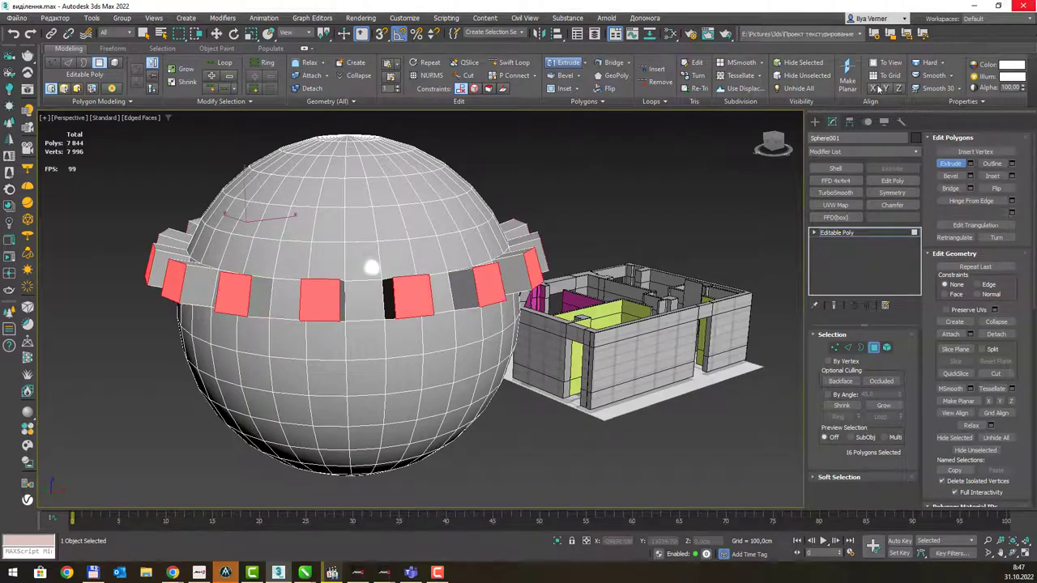
{"action": "mouse_move", "coordinate": [322, 294]}
{"action": "middle_mouse_down", "text": "alt"}
{"action": "mouse_move", "coordinate": [440, 319]}
{"action": "mouse_move", "coordinate": [350, 314]}
{"action": "middle_mouse_up", "text": "alt"}
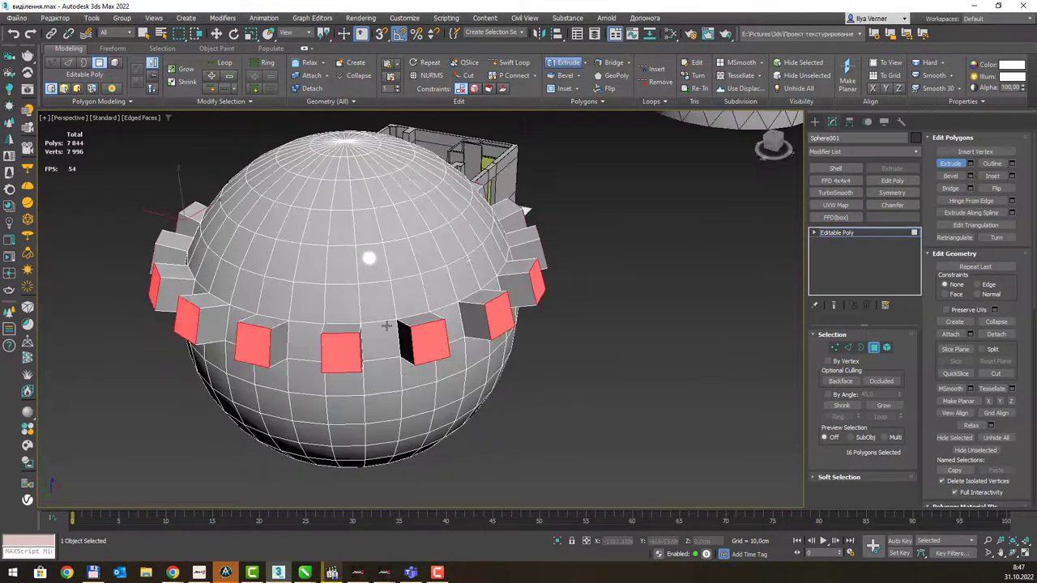
{"action": "key", "text": "ctrl+z"}
{"action": "key", "text": "shift+z"}
{"action": "key", "text": "shift+z"}
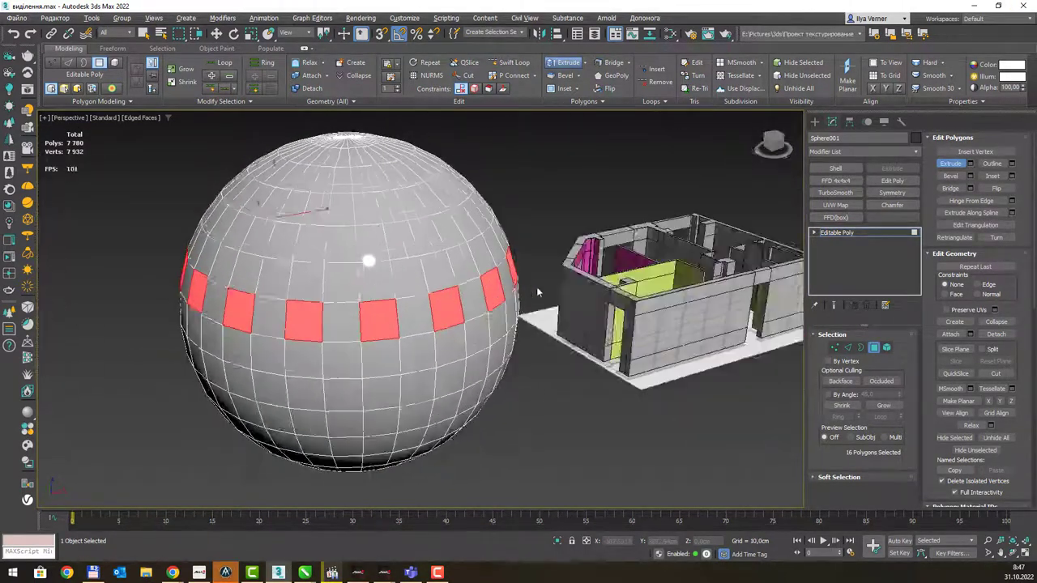
{"action": "key", "text": "shift+z"}
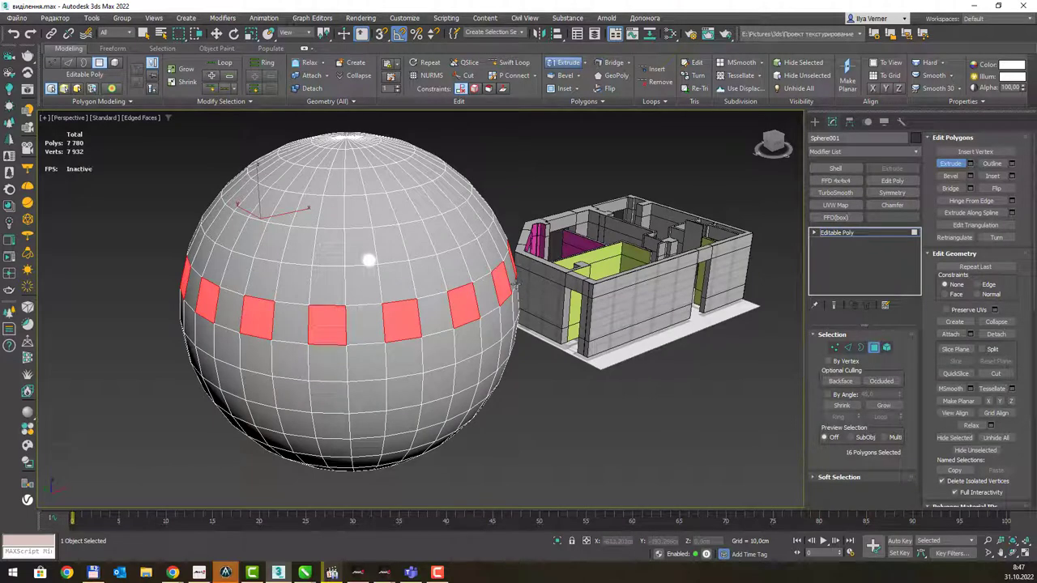
- End Extrude and apply Dot Loop to two stacked polygons, forming a 23-polygon dotted cross
{"action": "right_click", "coordinate": [336, 305]}
{"action": "left_click_drag", "start_coordinate": [336, 308], "coordinate": [381, 341]}
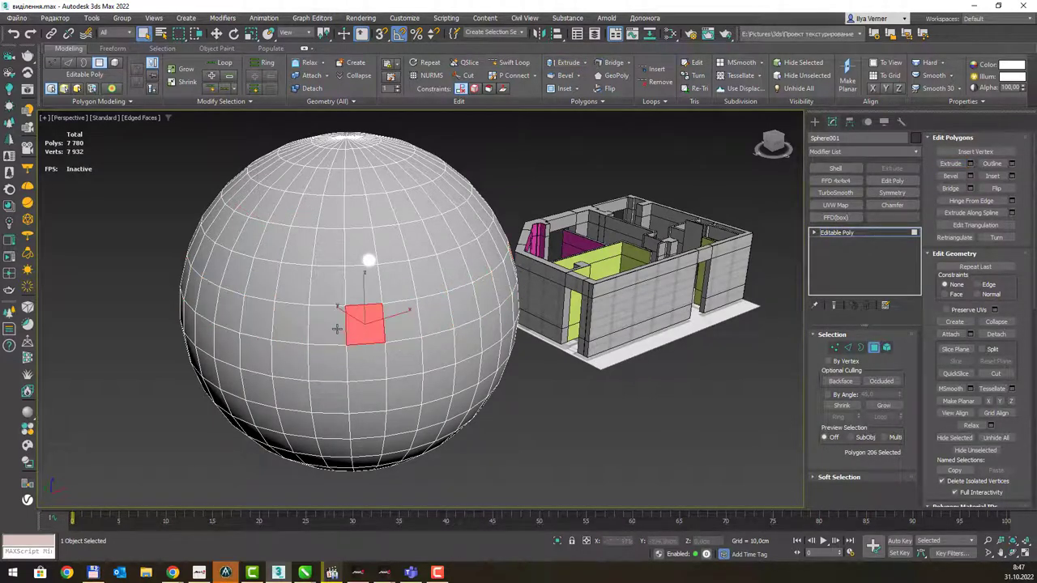
{"action": "left_click", "coordinate": [328, 285], "text": "ctrl"}
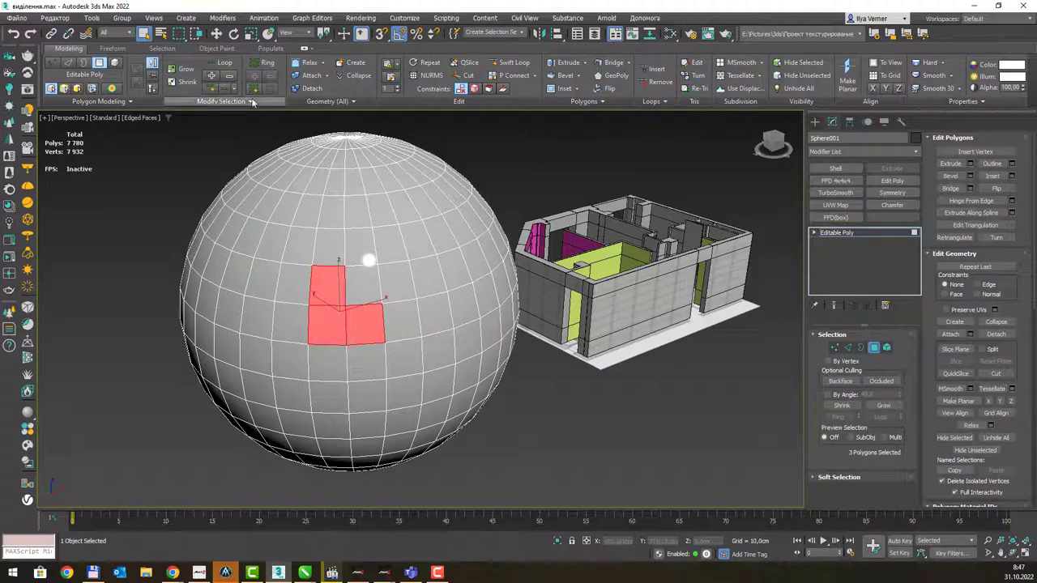
{"action": "left_click", "coordinate": [223, 93]}
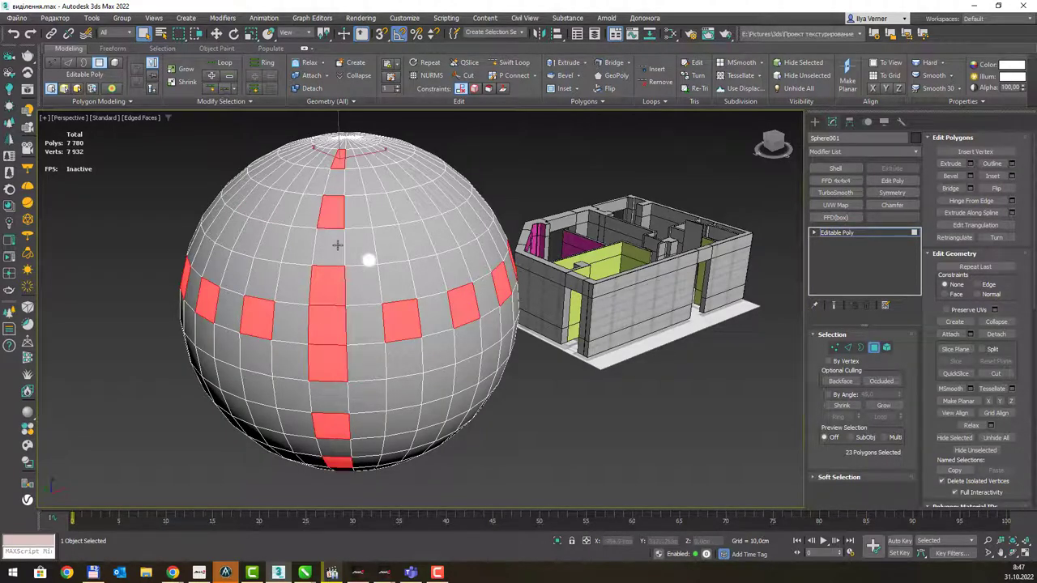
- Orbit and zoom around the sphere to inspect the dotted cross pattern
{"action": "mouse_move", "coordinate": [355, 249]}
{"action": "middle_mouse_down", "text": "alt"}
{"action": "mouse_move", "coordinate": [421, 225]}
{"action": "mouse_move", "coordinate": [338, 273]}
{"action": "mouse_move", "coordinate": [368, 240]}
{"action": "mouse_move", "coordinate": [324, 250]}
{"action": "middle_mouse_up", "text": "alt"}
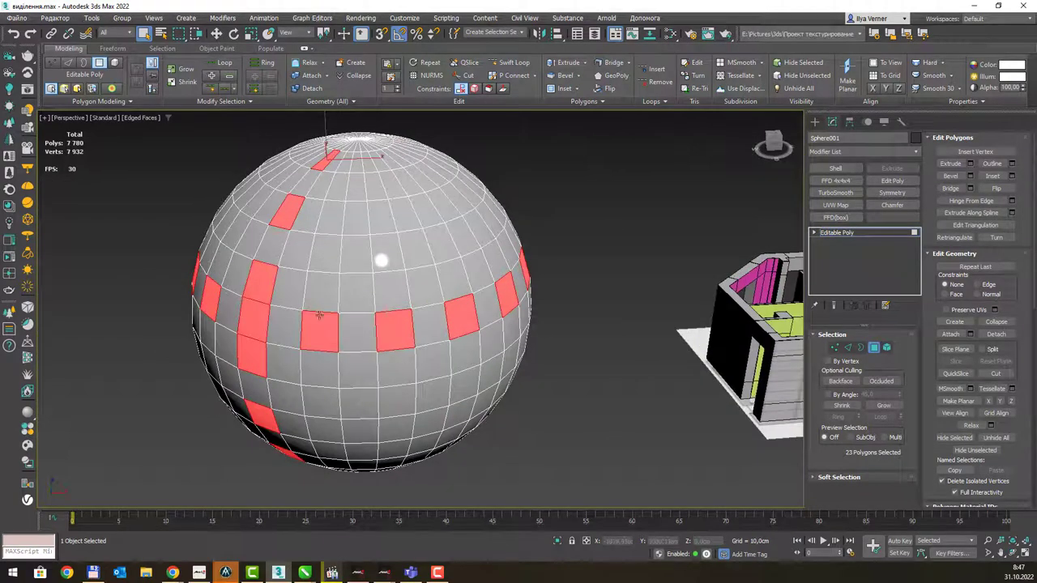
{"action": "mouse_move", "coordinate": [523, 231]}
{"action": "middle_mouse_down", "text": "alt"}
{"action": "mouse_move", "coordinate": [491, 255]}
{"action": "mouse_move", "coordinate": [366, 194]}
{"action": "middle_mouse_up", "text": "alt"}
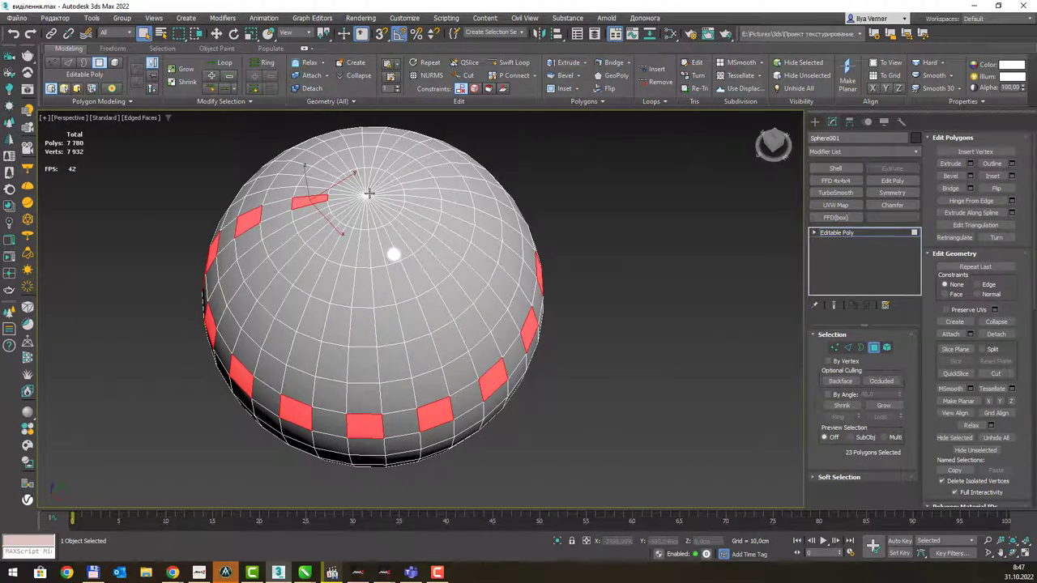
{"action": "scroll", "coordinate": [366, 194], "scroll_direction": "up", "scroll_amount": 5}
{"action": "scroll", "coordinate": [366, 195], "scroll_direction": "up", "scroll_amount": 2}
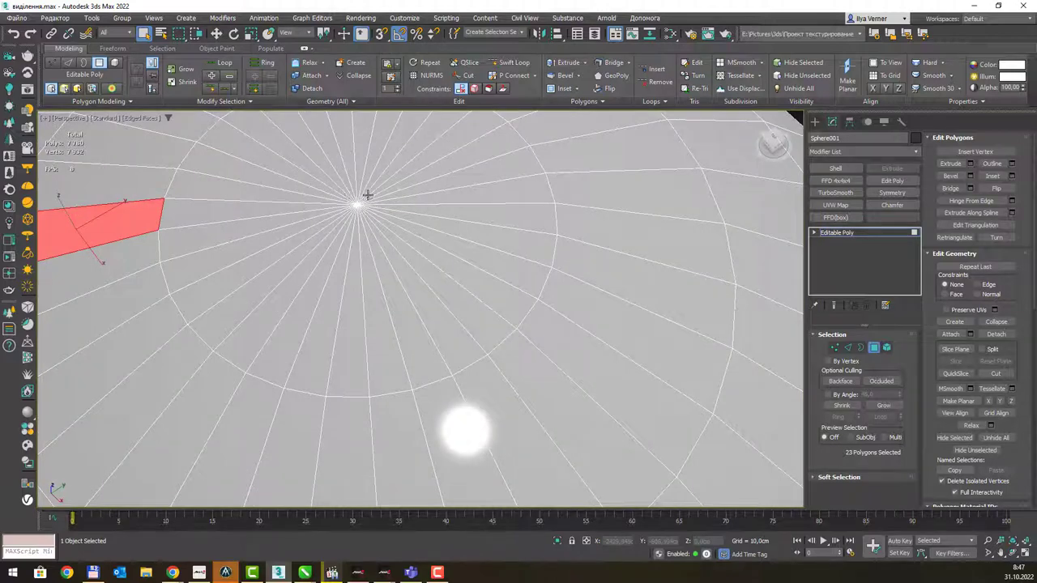
{"action": "scroll", "coordinate": [362, 194], "scroll_direction": "down", "scroll_amount": 5}
{"action": "middle_click_drag", "start_coordinate": [360, 195], "coordinate": [392, 190], "text": "alt"}
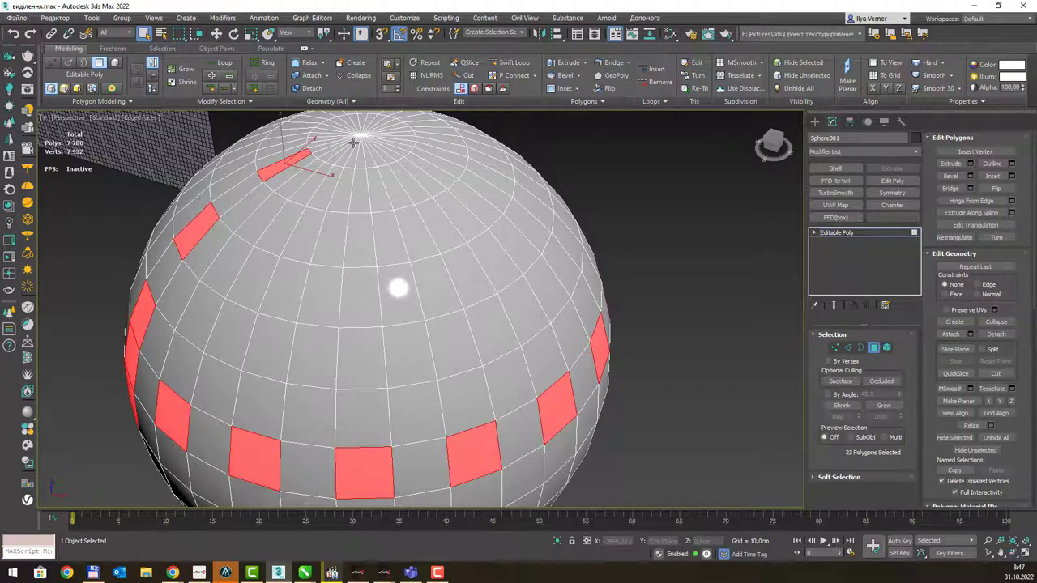
{"action": "scroll", "coordinate": [354, 142], "scroll_direction": "down", "scroll_amount": 5}
{"action": "mouse_move", "coordinate": [357, 150]}
{"action": "middle_mouse_down"}
{"action": "mouse_move", "coordinate": [520, 253]}
{"action": "mouse_move", "coordinate": [581, 233]}
{"action": "mouse_move", "coordinate": [537, 240]}
{"action": "mouse_move", "coordinate": [500, 225]}
{"action": "middle_mouse_up"}
- Exit polygon editing and draw a new box below the building
{"action": "left_click", "coordinate": [849, 233]}
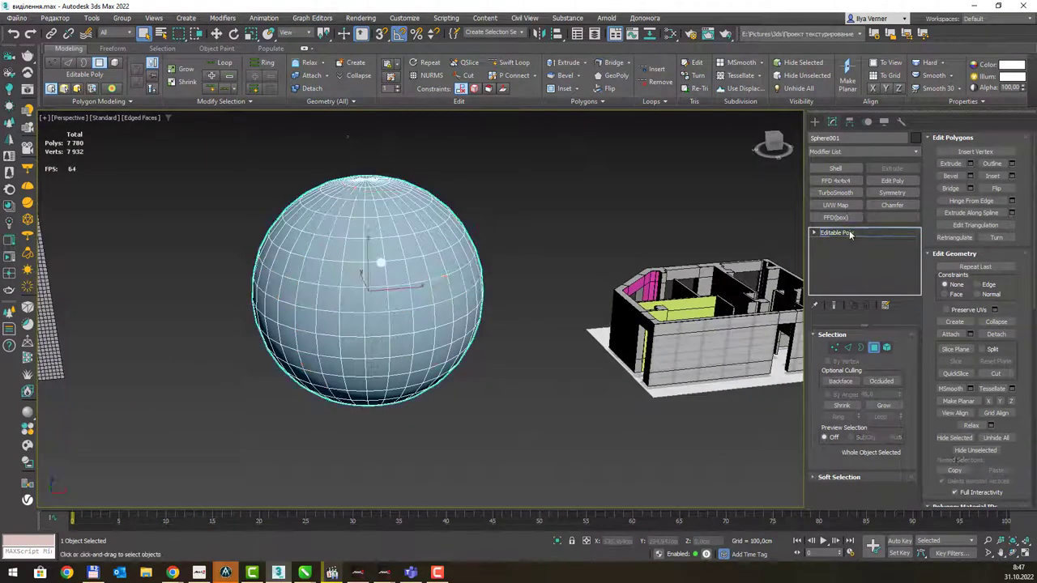
{"action": "middle_click_drag", "start_coordinate": [551, 254], "coordinate": [511, 247]}
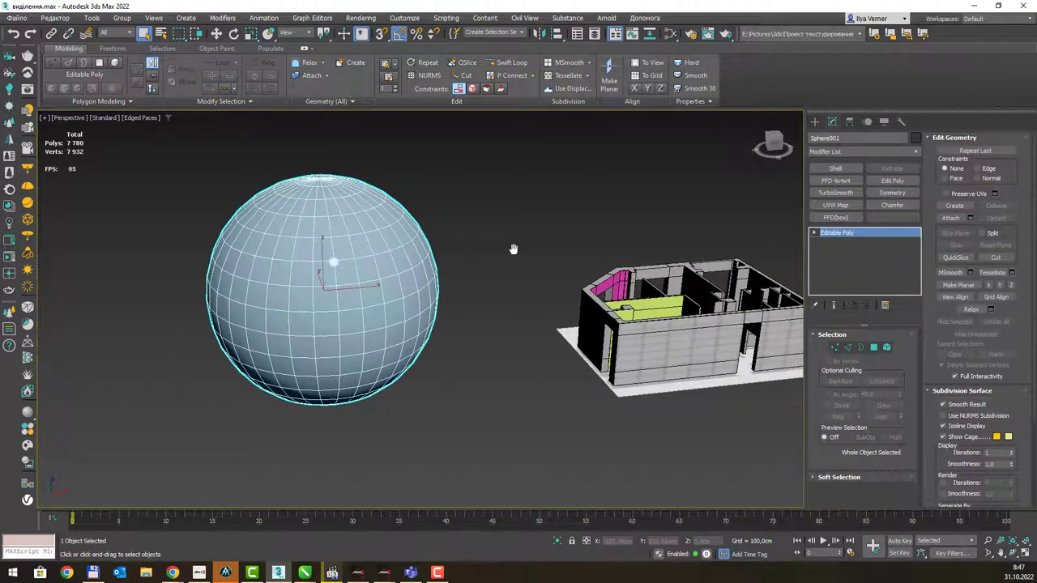
{"action": "left_click", "coordinate": [816, 123]}
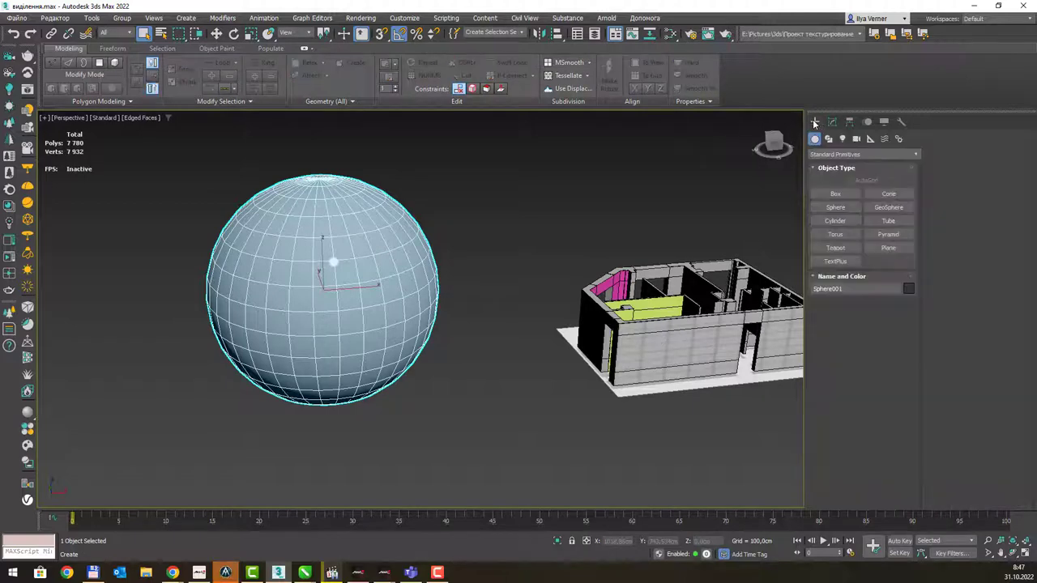
{"action": "left_click", "coordinate": [835, 194]}
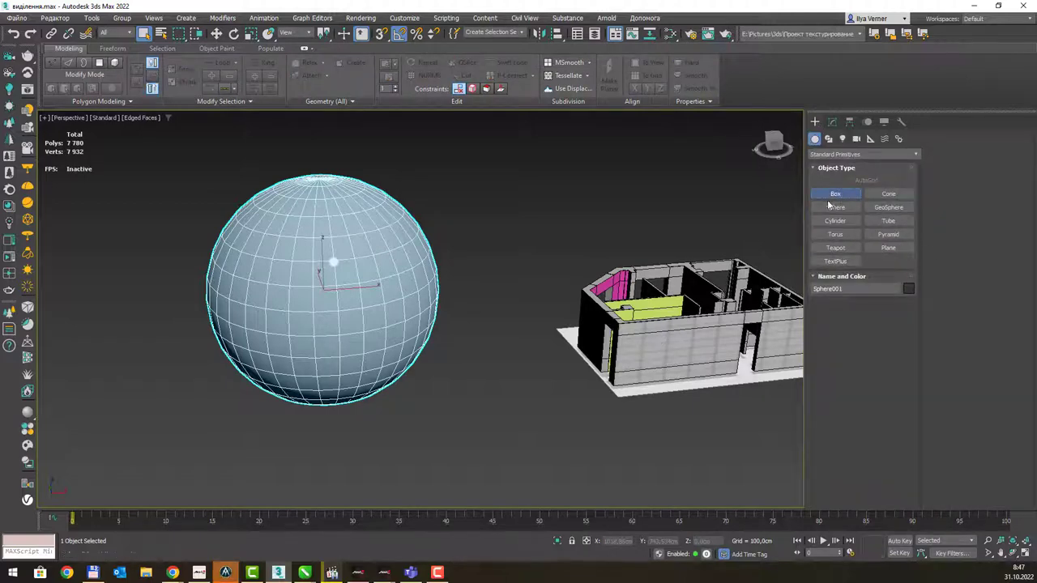
{"action": "mouse_move", "coordinate": [487, 425]}
{"action": "left_mouse_down"}
{"action": "mouse_move", "coordinate": [532, 473]}
{"action": "mouse_move", "coordinate": [627, 465]}
{"action": "left_mouse_up"}
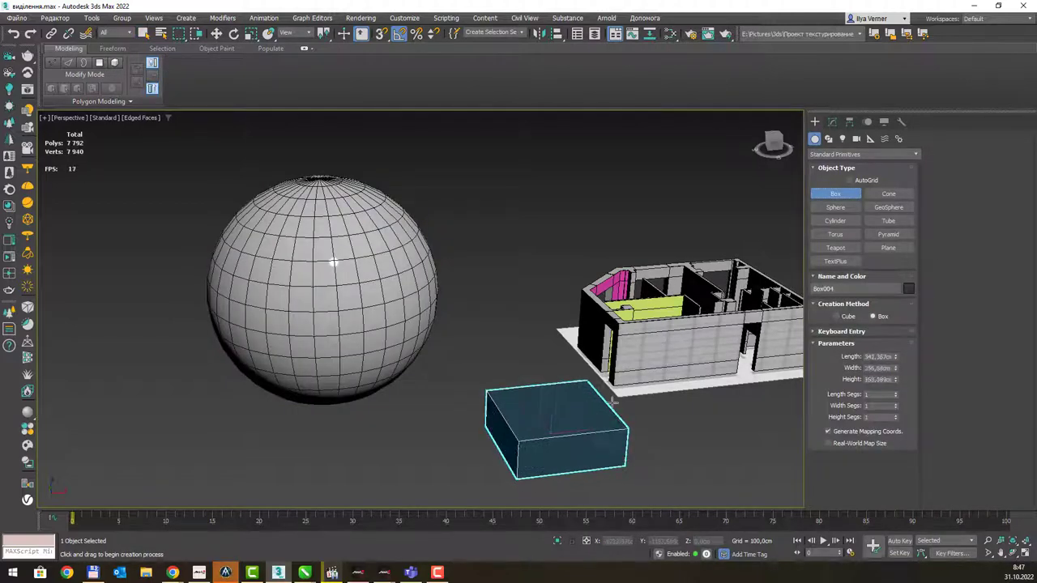
{"action": "left_click", "coordinate": [606, 324]}
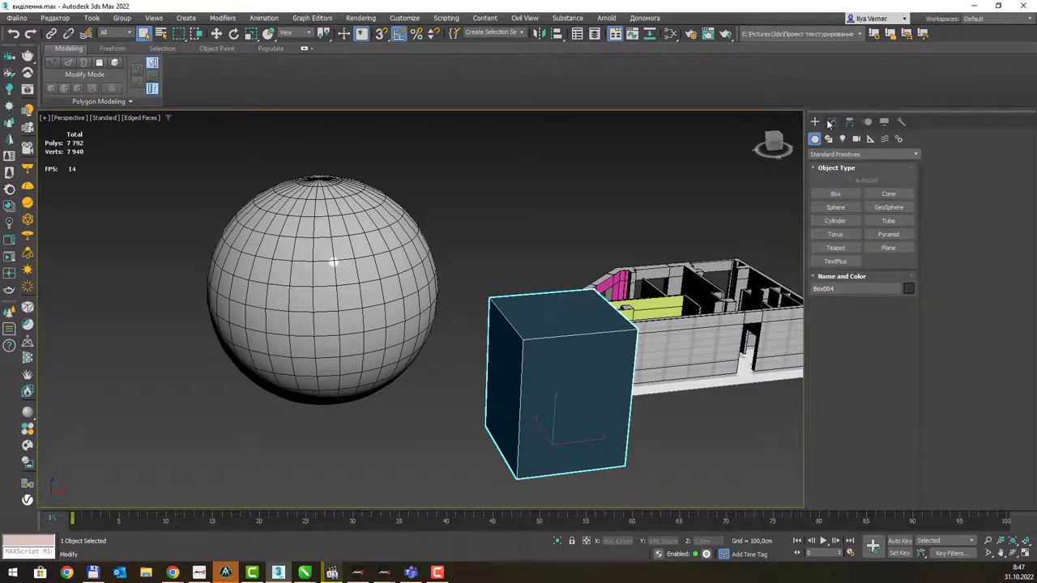
- Set the box's length, width and height to 200 cm
{"action": "left_click", "coordinate": [832, 122]}
{"action": "double_click", "coordinate": [879, 348]}
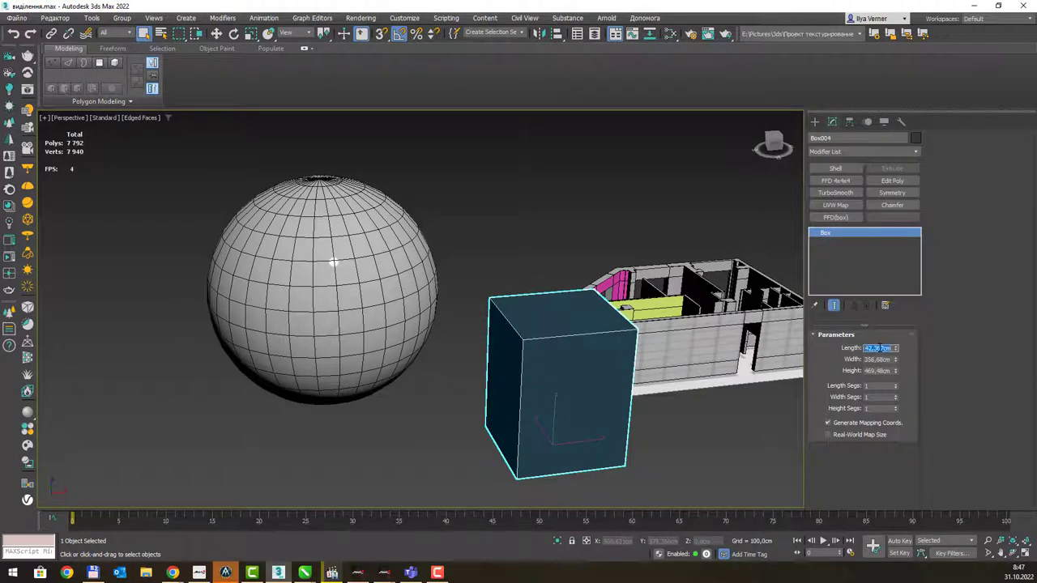
{"action": "type", "text": "200"}
{"action": "key", "text": "Tab"}
{"action": "type", "text": "200"}
{"action": "key", "text": "Tab"}
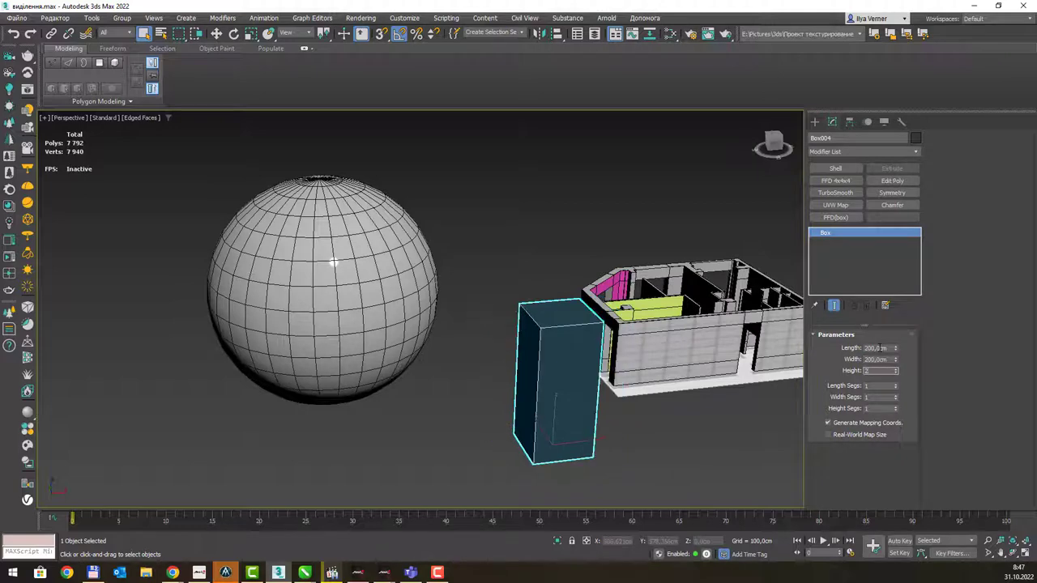
{"action": "type", "text": "200"}
{"action": "key", "text": "Return"}
- Give the box 20 length, width and height segments
{"action": "scroll", "coordinate": [537, 384], "scroll_direction": "up", "scroll_amount": 2}
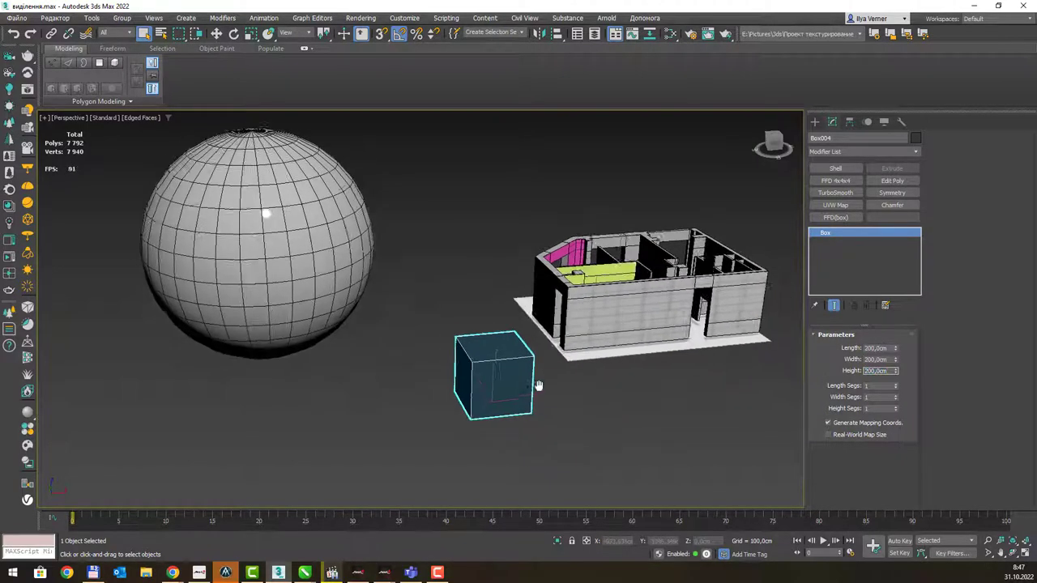
{"action": "scroll", "coordinate": [540, 386], "scroll_direction": "up", "scroll_amount": 3}
{"action": "double_click", "coordinate": [886, 386]}
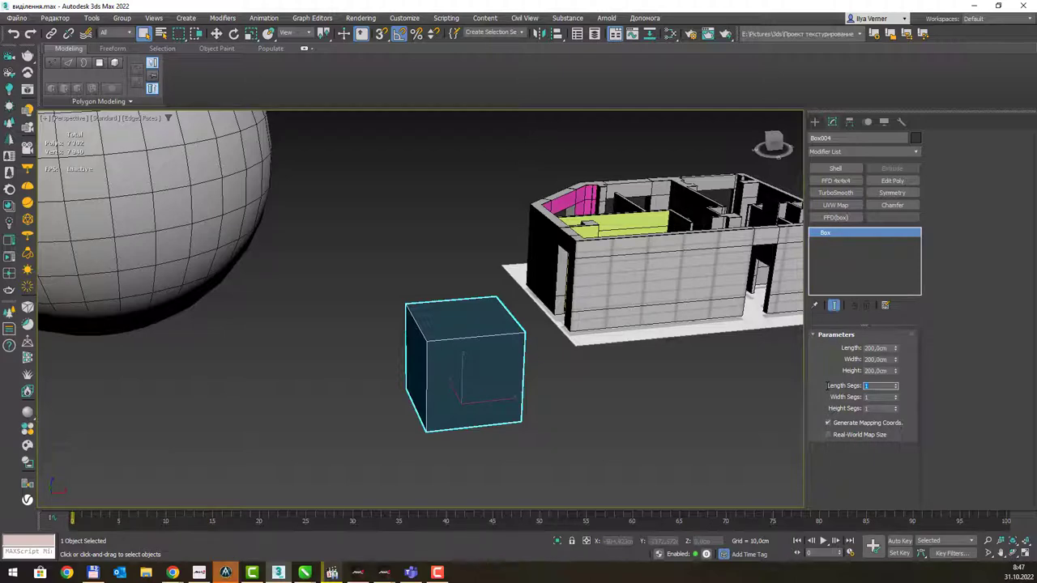
{"action": "type", "text": "20"}
{"action": "key", "text": "Tab"}
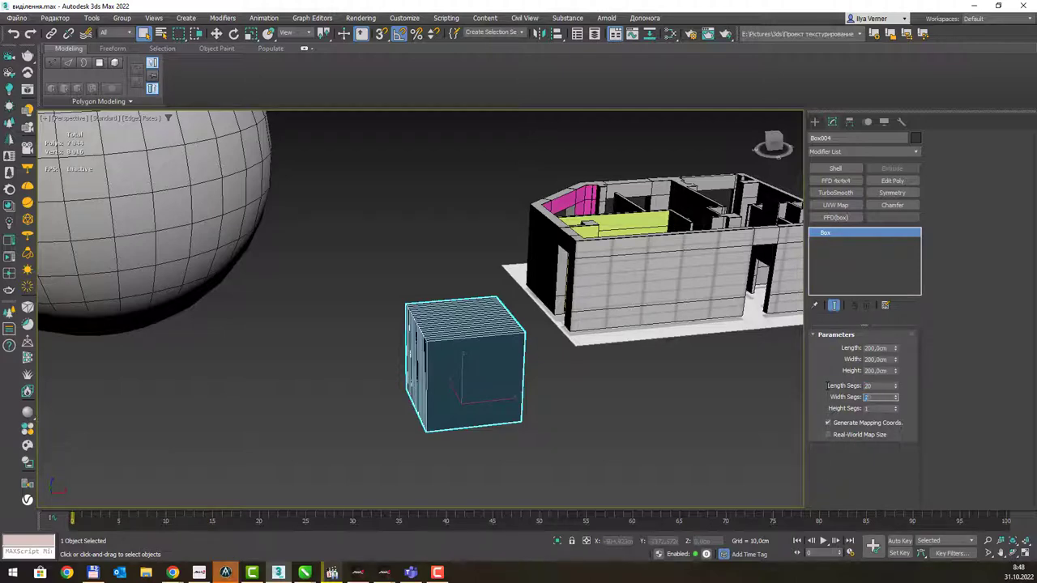
{"action": "type", "text": "20"}
{"action": "key", "text": "Tab"}
{"action": "key", "text": "Return"}
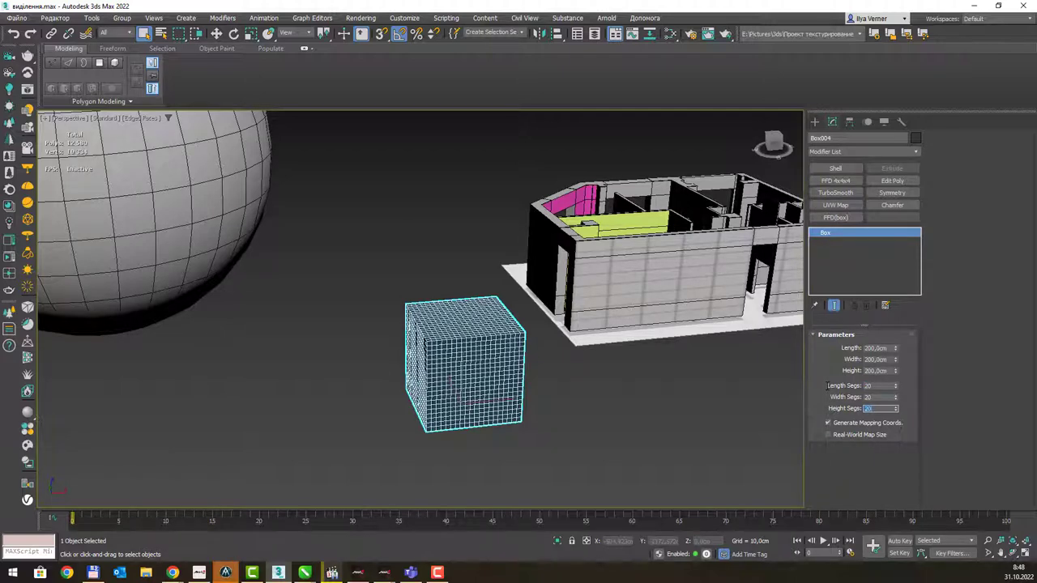
{"action": "middle_click_drag", "start_coordinate": [556, 348], "coordinate": [561, 339]}
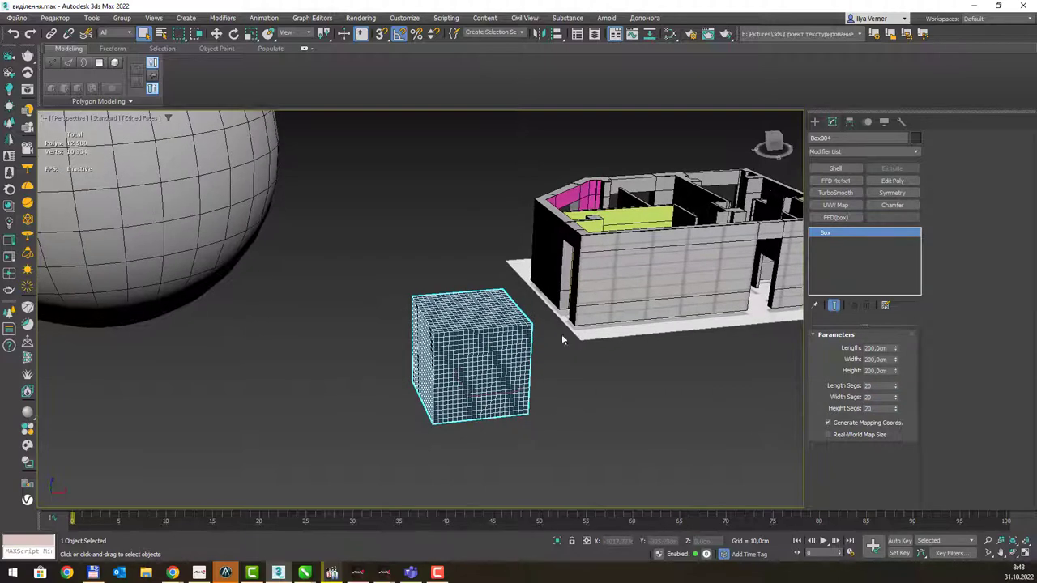
- Add a Spherify modifier to the cube and convert it to Editable Poly
{"action": "left_click", "coordinate": [920, 154]}
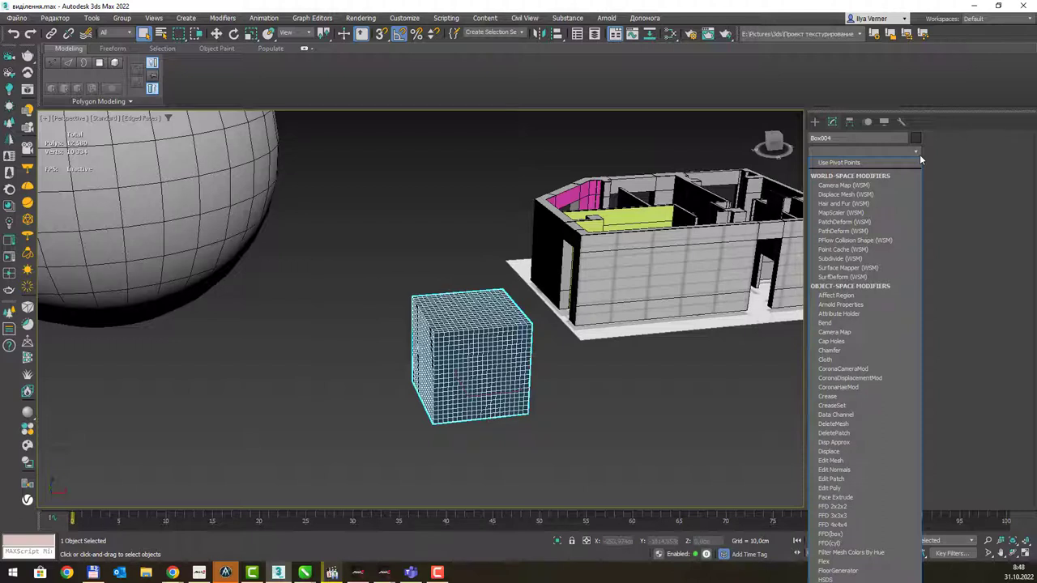
{"action": "type", "text": "spherify"}
{"action": "key", "text": "Return"}
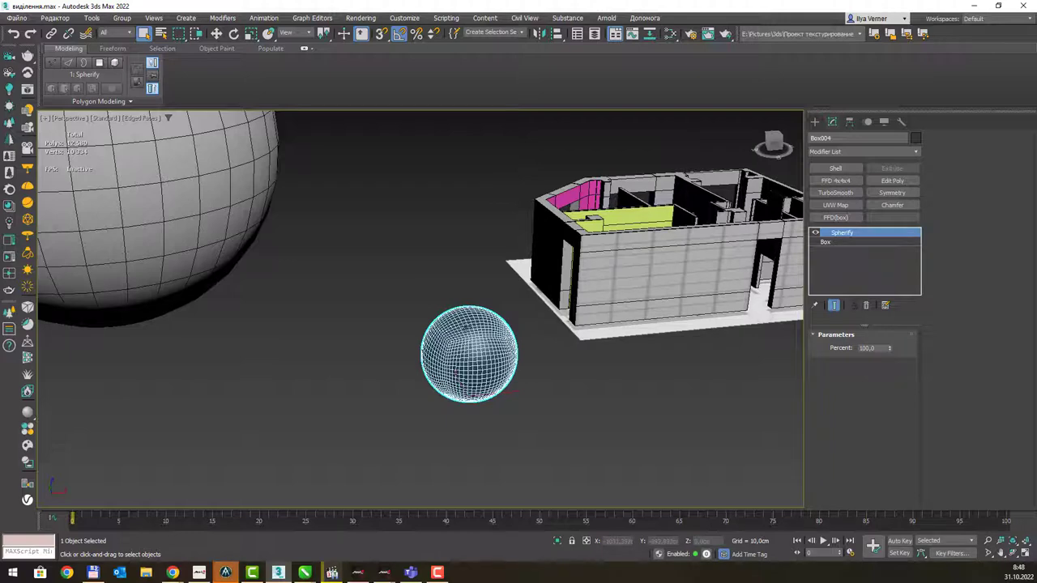
{"action": "scroll", "coordinate": [465, 326], "scroll_direction": "up", "scroll_amount": 2}
{"action": "right_click", "coordinate": [468, 326]}
{"action": "mouse_move", "coordinate": [502, 437]}
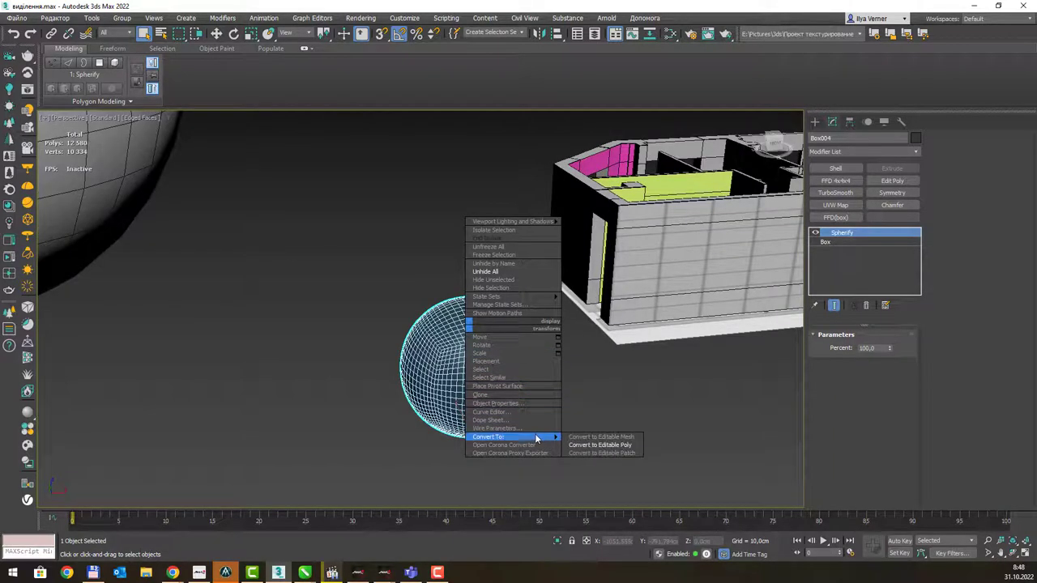
{"action": "left_click", "coordinate": [599, 445]}
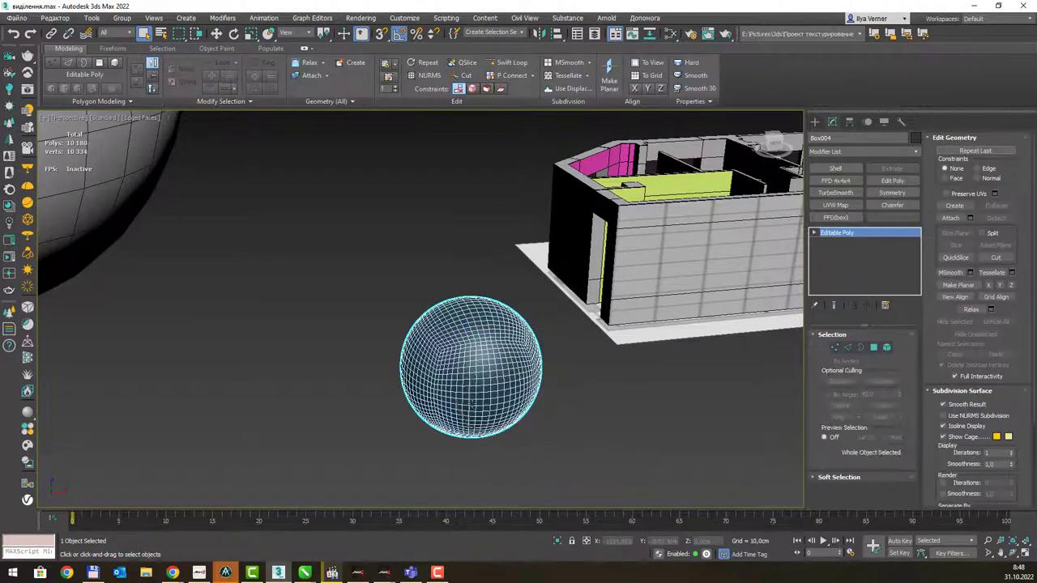
- Assign Material #26 to the sphere from the Slate Material Editor
{"action": "key", "text": "m"}
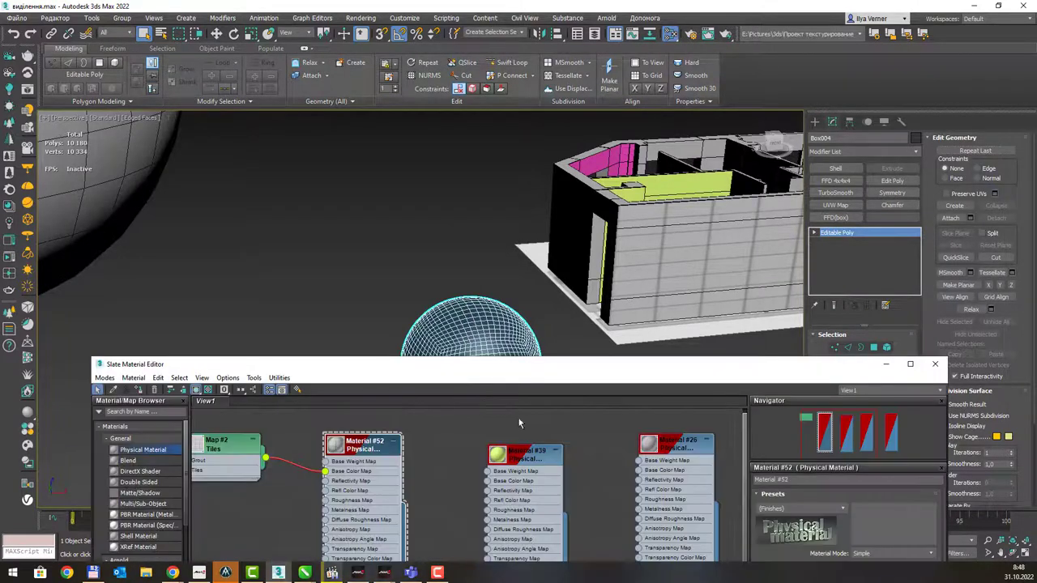
{"action": "right_click", "coordinate": [658, 442]}
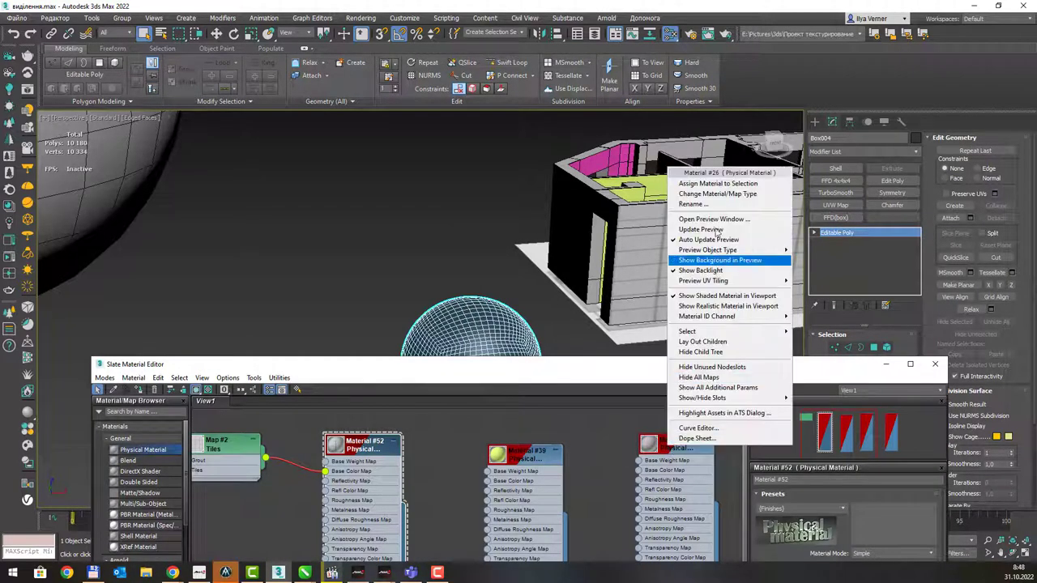
{"action": "left_click", "coordinate": [720, 183]}
{"action": "key", "text": "m"}
{"action": "scroll", "coordinate": [486, 356], "scroll_direction": "up", "scroll_amount": 3}
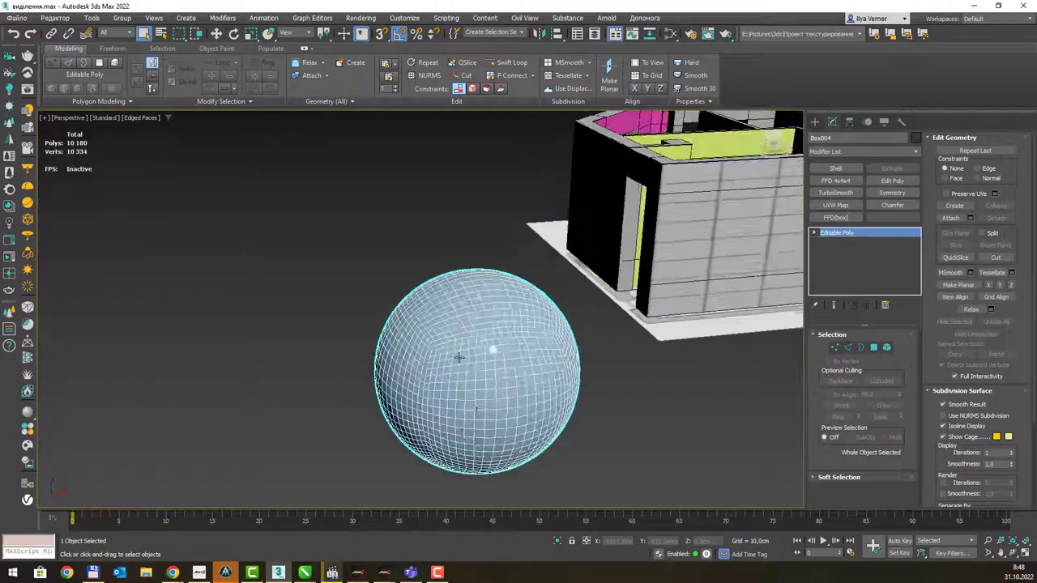
{"action": "scroll", "coordinate": [514, 344], "scroll_direction": "up", "scroll_amount": 2}
{"action": "scroll", "coordinate": [515, 345], "scroll_direction": "down", "scroll_amount": 2}
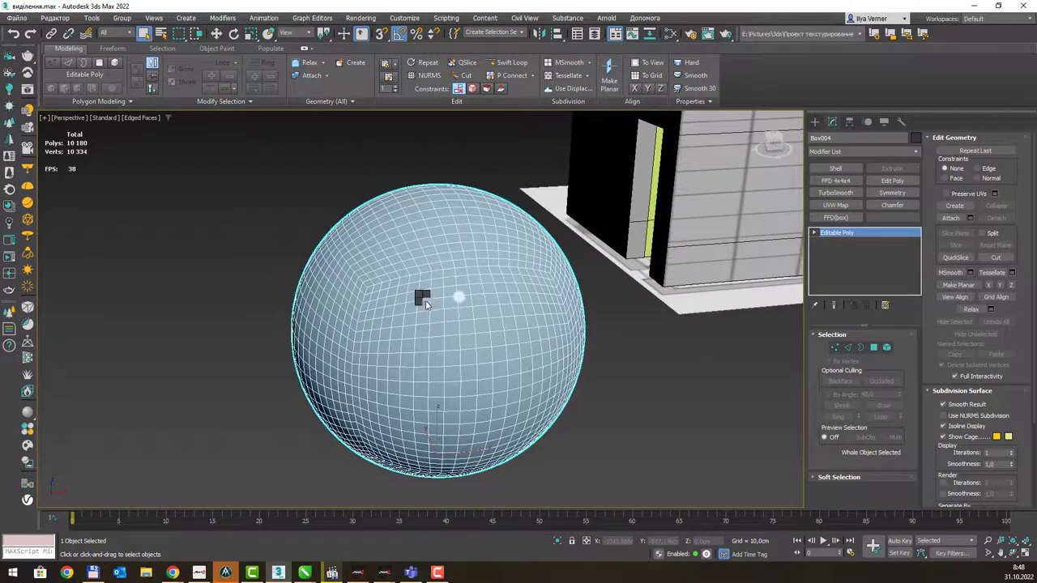
{"action": "right_click", "coordinate": [422, 299]}
{"action": "left_click", "coordinate": [402, 361]}
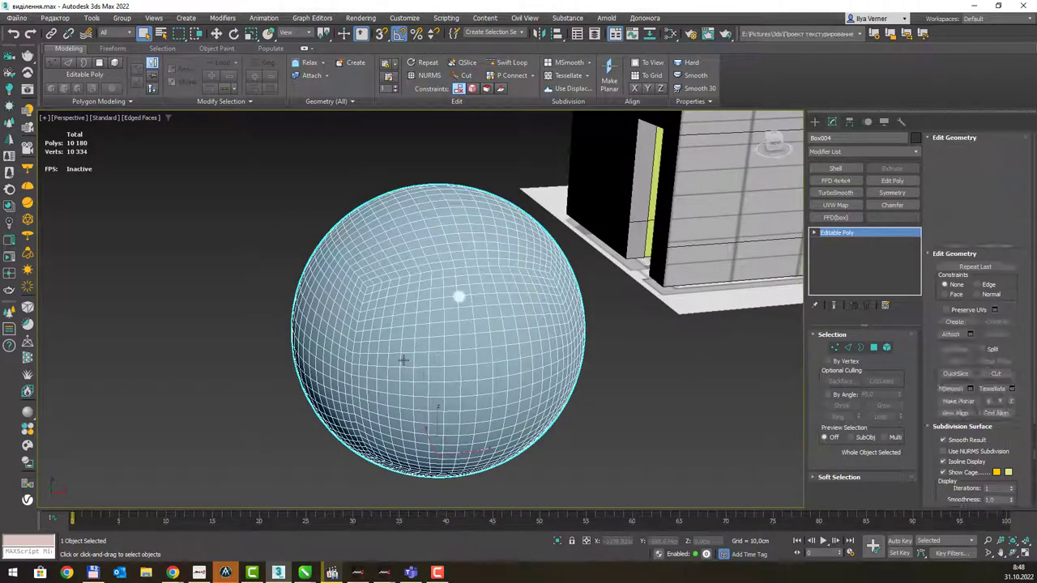
- In Polygon mode, pick three polygons in an L shape and apply Dot Loop
{"action": "key", "text": "4"}
{"action": "left_click", "coordinate": [438, 342]}
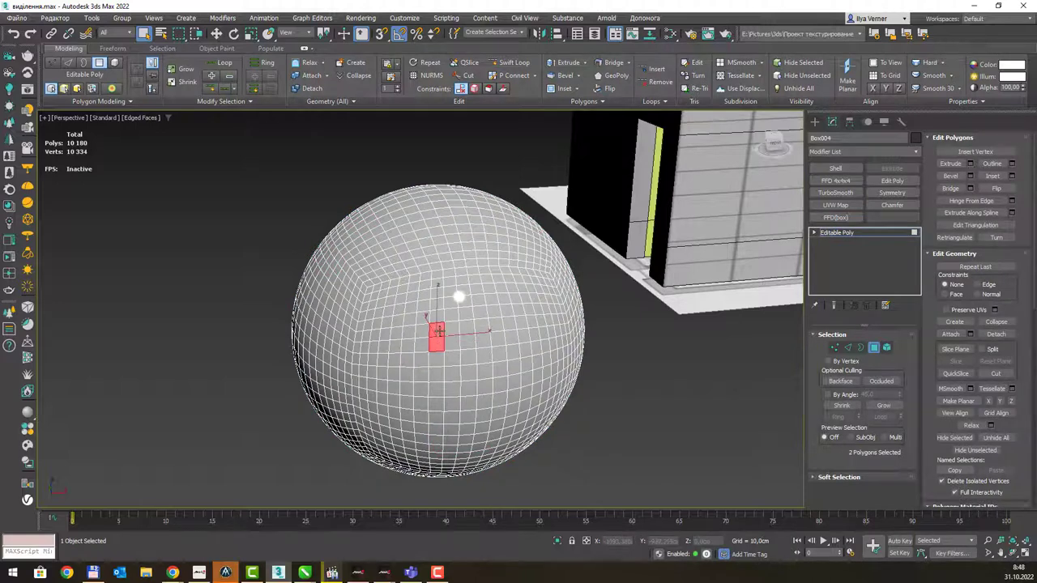
{"action": "left_click", "coordinate": [450, 345], "text": "ctrl"}
{"action": "left_click", "coordinate": [436, 328], "text": "ctrl"}
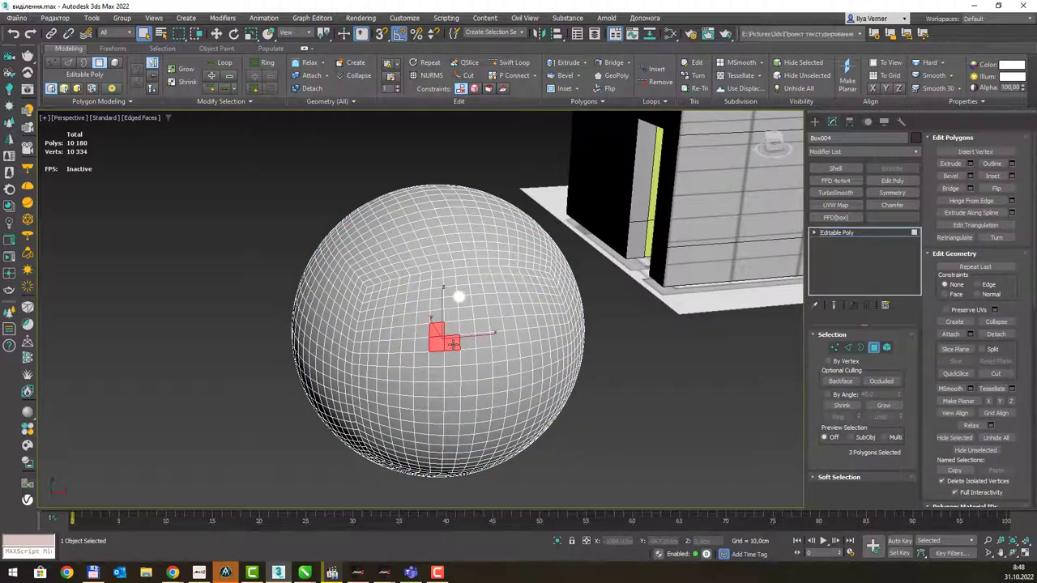
{"action": "left_click", "coordinate": [228, 91]}
{"action": "mouse_move", "coordinate": [463, 351]}
{"action": "middle_mouse_down", "text": "alt"}
{"action": "mouse_move", "coordinate": [386, 318]}
{"action": "mouse_move", "coordinate": [494, 328]}
{"action": "middle_mouse_up", "text": "alt"}
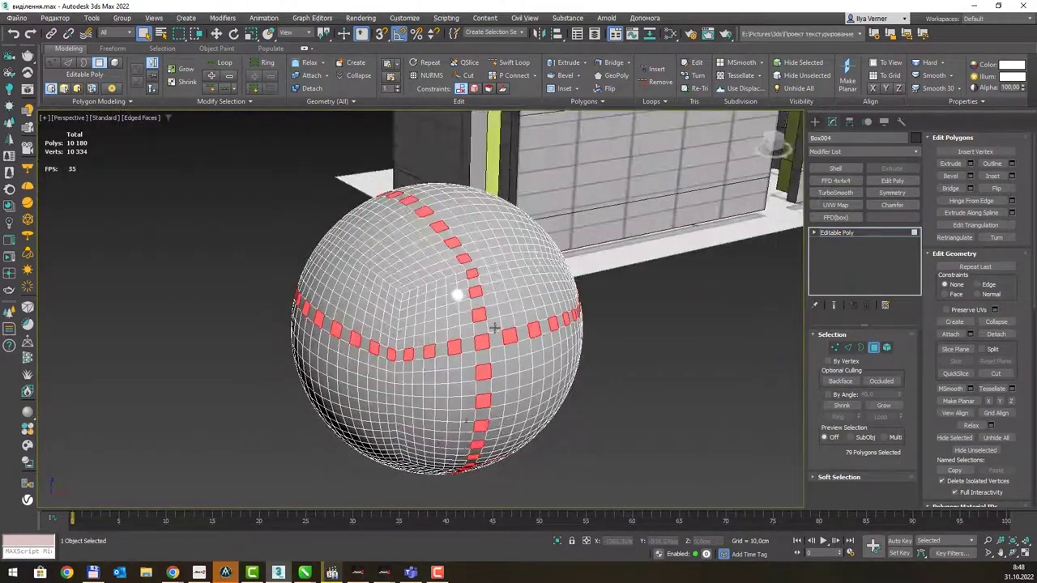
{"action": "mouse_move", "coordinate": [434, 303]}
{"action": "middle_mouse_down", "text": "alt"}
{"action": "mouse_move", "coordinate": [449, 292]}
{"action": "mouse_move", "coordinate": [664, 271]}
{"action": "middle_mouse_up", "text": "alt"}
{"action": "scroll", "coordinate": [505, 289], "scroll_direction": "up", "scroll_amount": 10}
{"action": "scroll", "coordinate": [501, 293], "scroll_direction": "down", "scroll_amount": 10}
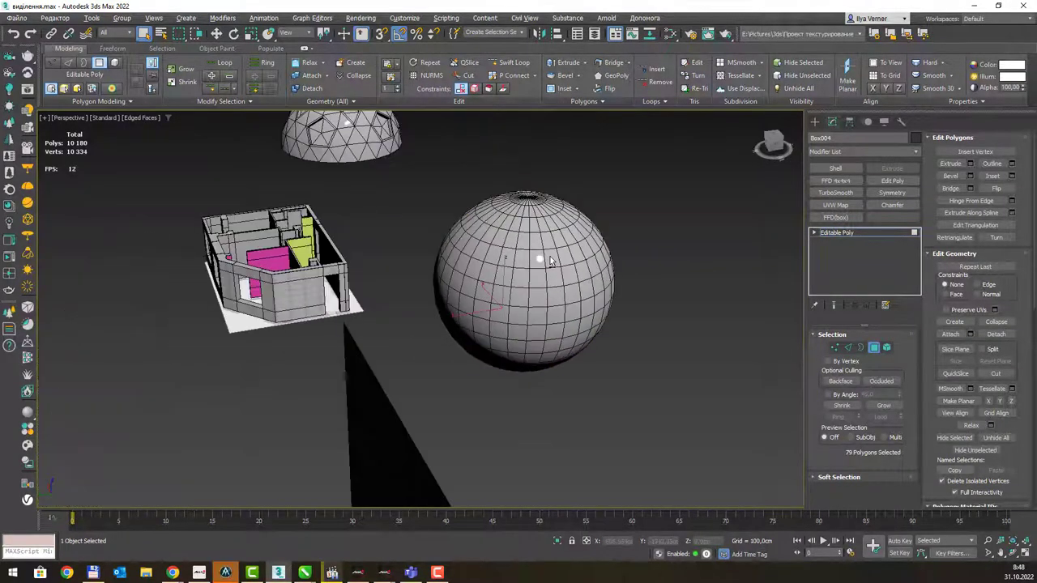
{"action": "middle_click_drag", "start_coordinate": [542, 290], "coordinate": [563, 293], "text": "alt"}
- Isolate the sphere with Alt+Q and redo the L-shaped Dot Loop selection
{"action": "key", "text": "z"}
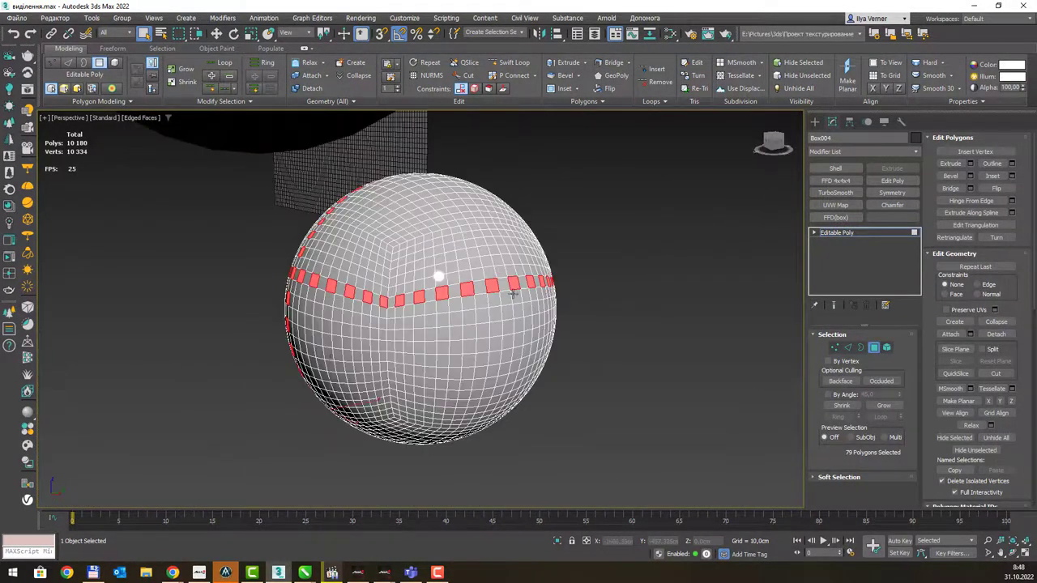
{"action": "mouse_move", "coordinate": [477, 276]}
{"action": "middle_mouse_down", "text": "alt"}
{"action": "mouse_move", "coordinate": [500, 245]}
{"action": "mouse_move", "coordinate": [457, 268]}
{"action": "mouse_move", "coordinate": [509, 245]}
{"action": "middle_mouse_up", "text": "alt"}
{"action": "key", "text": "alt+q"}
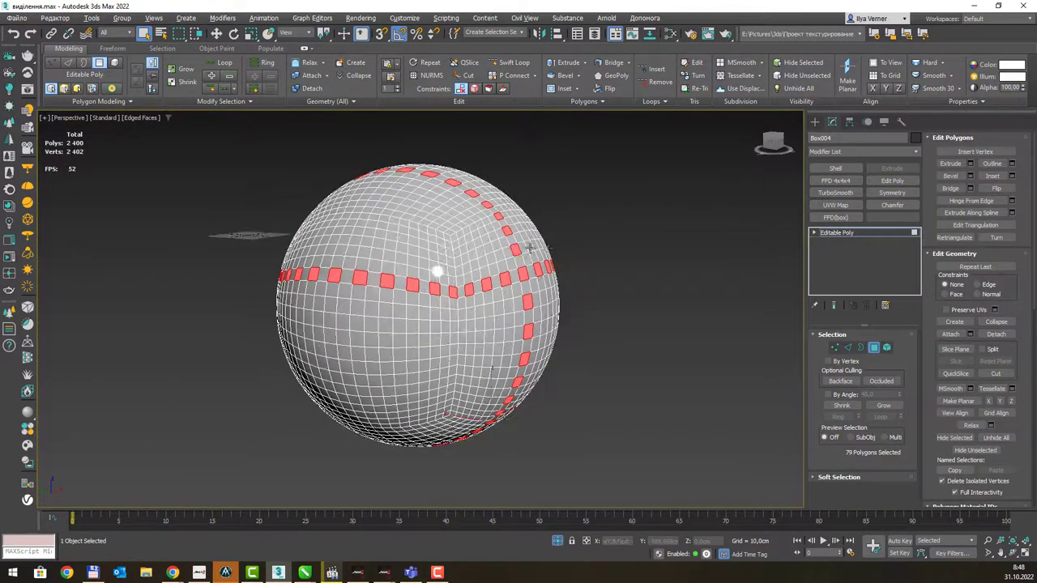
{"action": "left_click", "coordinate": [463, 304]}
{"action": "left_click", "coordinate": [464, 319], "text": "ctrl"}
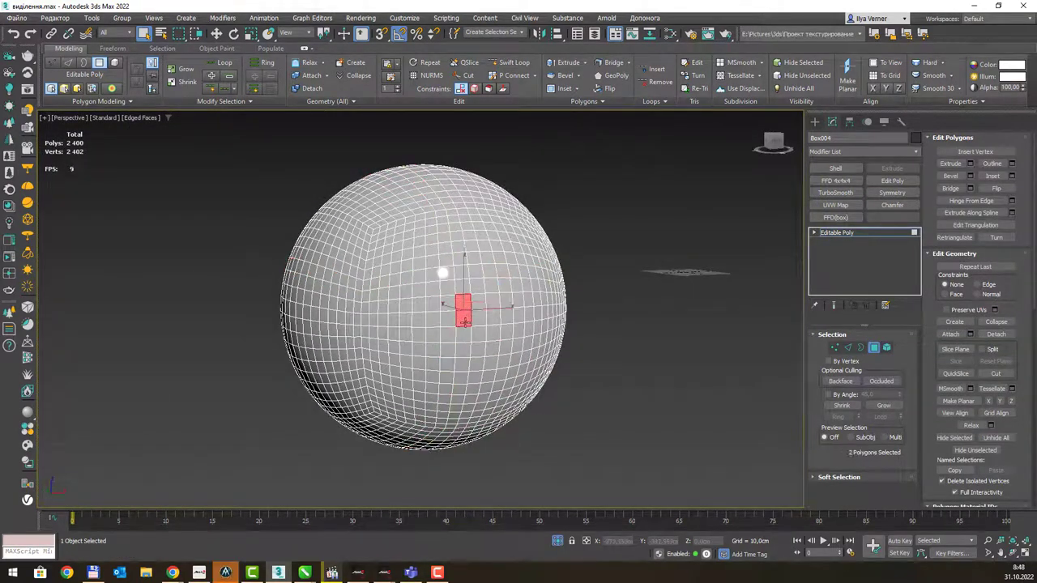
{"action": "left_click", "coordinate": [478, 302], "text": "ctrl"}
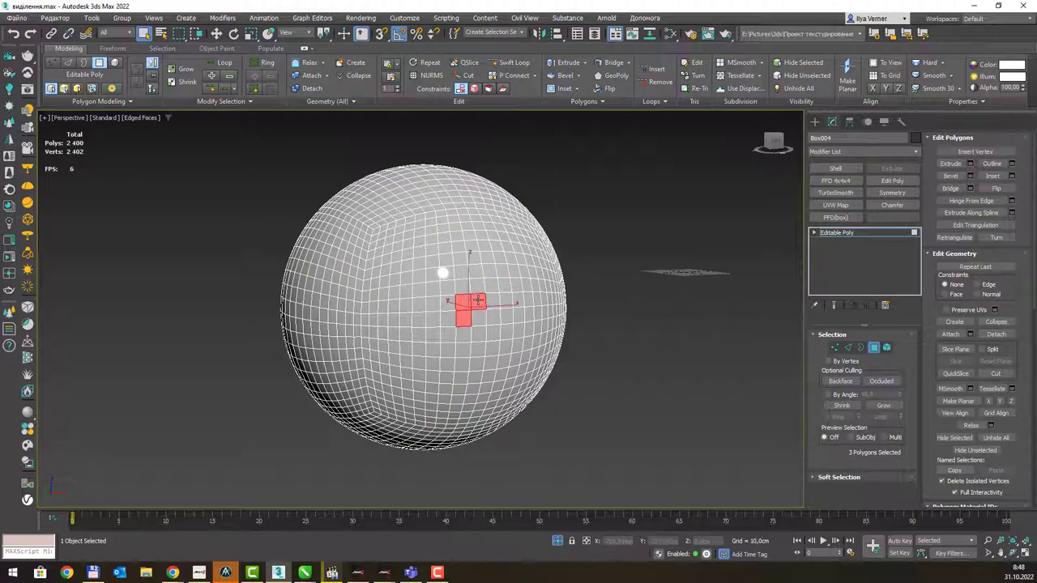
{"action": "left_click", "coordinate": [227, 90]}
{"action": "mouse_move", "coordinate": [584, 305]}
{"action": "middle_mouse_down", "text": "alt"}
{"action": "mouse_move", "coordinate": [614, 267]}
{"action": "mouse_move", "coordinate": [706, 299]}
{"action": "mouse_move", "coordinate": [709, 316]}
{"action": "middle_mouse_up", "text": "alt"}
{"action": "middle_click_drag", "start_coordinate": [493, 222], "coordinate": [527, 251], "text": "alt"}
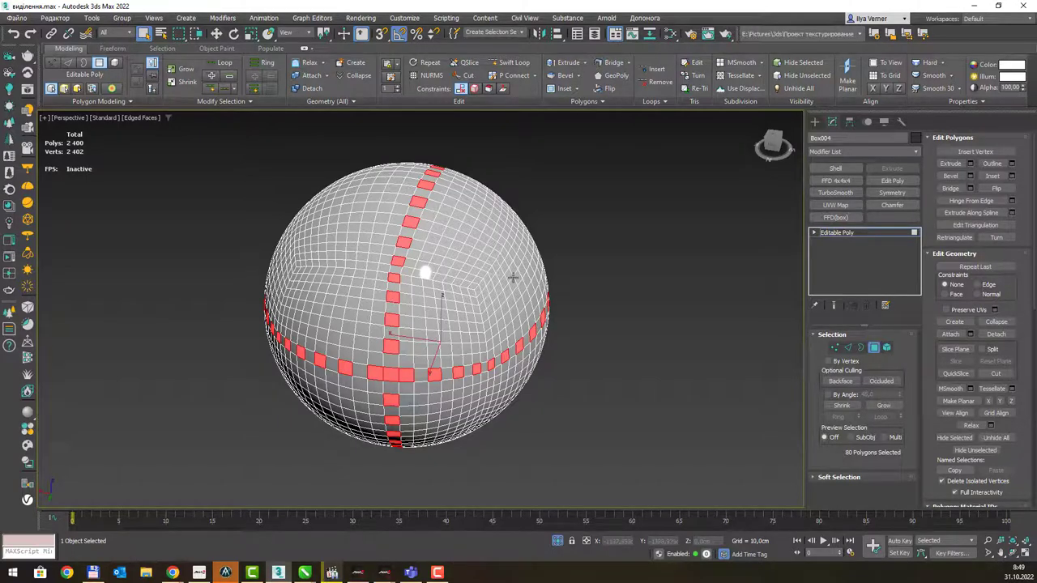
- Orbit and zoom around the sphere to inspect the selected polygon loops and vertical ring
{"action": "scroll", "coordinate": [449, 242], "scroll_direction": "down", "scroll_amount": 3}
{"action": "mouse_move", "coordinate": [450, 241]}
{"action": "middle_mouse_down", "text": "alt"}
{"action": "mouse_move", "coordinate": [422, 249]}
{"action": "mouse_move", "coordinate": [536, 248]}
{"action": "middle_mouse_up", "text": "alt"}
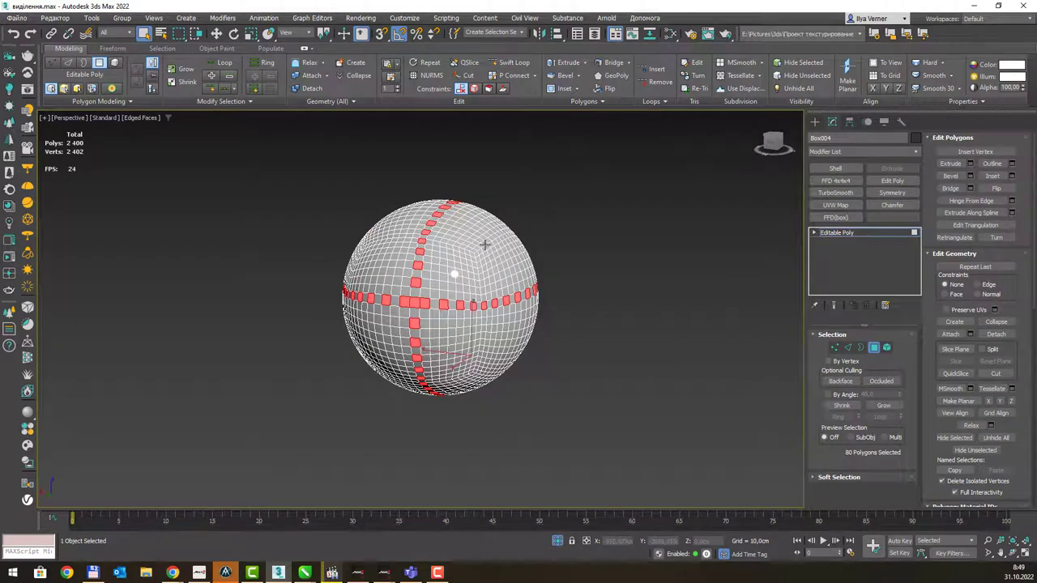
{"action": "mouse_move", "coordinate": [487, 260]}
{"action": "middle_mouse_down", "text": "alt"}
{"action": "mouse_move", "coordinate": [507, 262]}
{"action": "mouse_move", "coordinate": [469, 292]}
{"action": "middle_mouse_up", "text": "alt"}
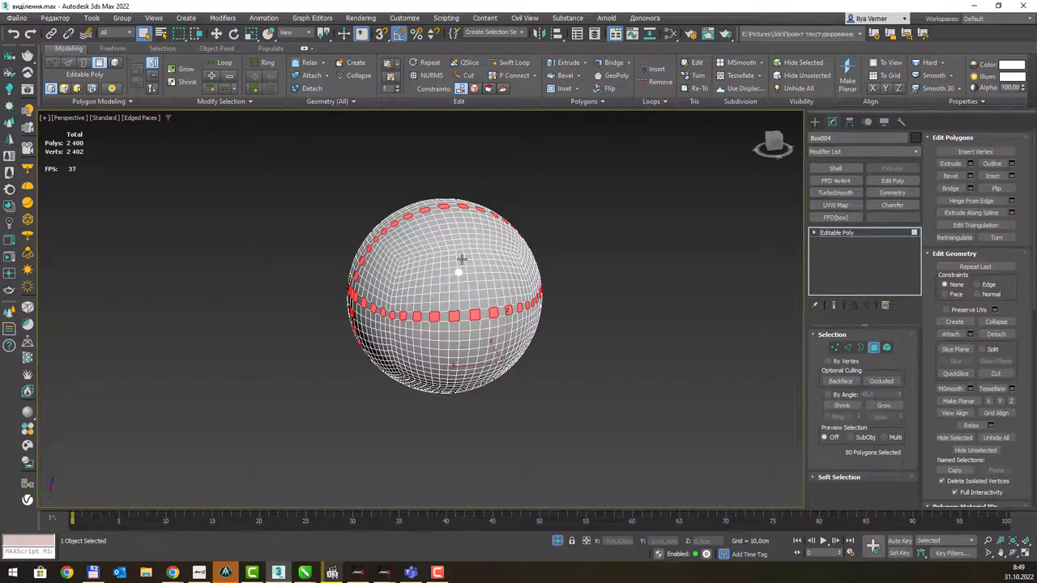
{"action": "scroll", "coordinate": [462, 253], "scroll_direction": "up", "scroll_amount": 3}
{"action": "scroll", "coordinate": [460, 253], "scroll_direction": "up", "scroll_amount": 3}
{"action": "scroll", "coordinate": [426, 275], "scroll_direction": "down", "scroll_amount": 5}
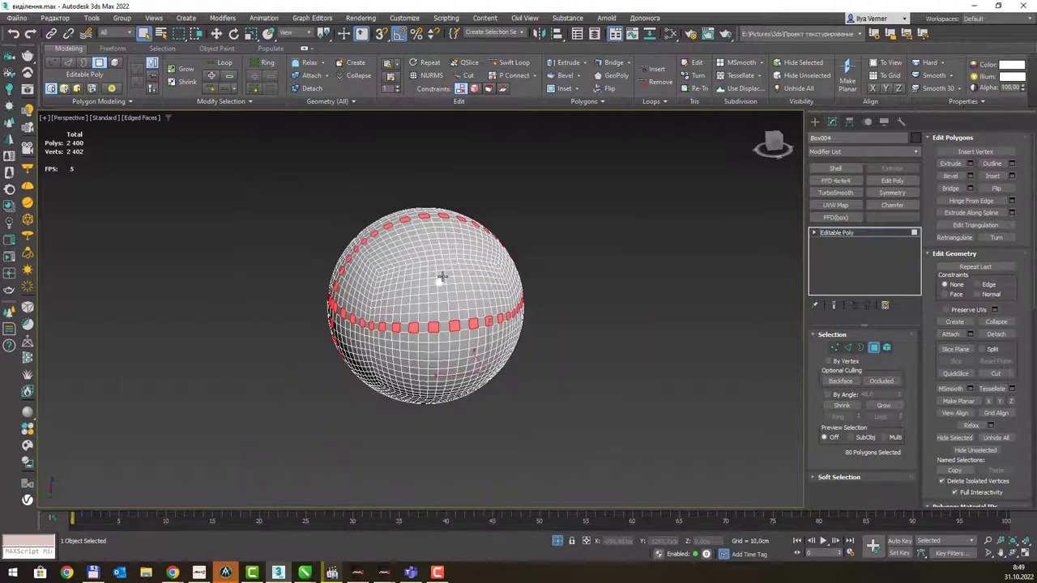
{"action": "mouse_move", "coordinate": [446, 276]}
{"action": "middle_mouse_down", "text": "alt"}
{"action": "mouse_move", "coordinate": [502, 271]}
{"action": "mouse_move", "coordinate": [471, 270]}
{"action": "middle_mouse_up", "text": "alt"}
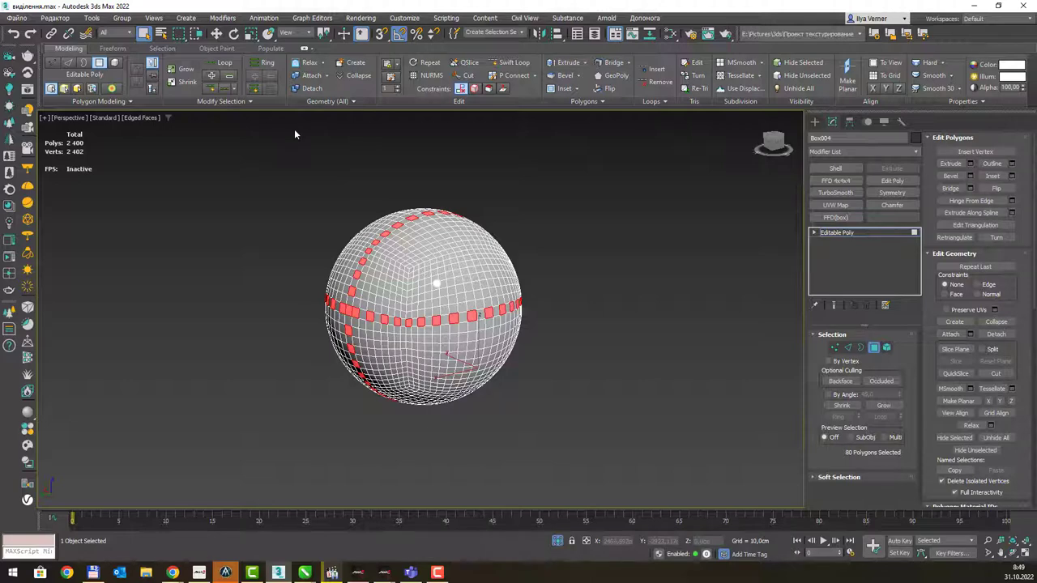
- Select two neighbouring sphere polygons and bring up the CorelDRAW slide on selection options
{"action": "left_click", "coordinate": [427, 276]}
{"action": "scroll", "coordinate": [431, 274], "scroll_direction": "up", "scroll_amount": 3}
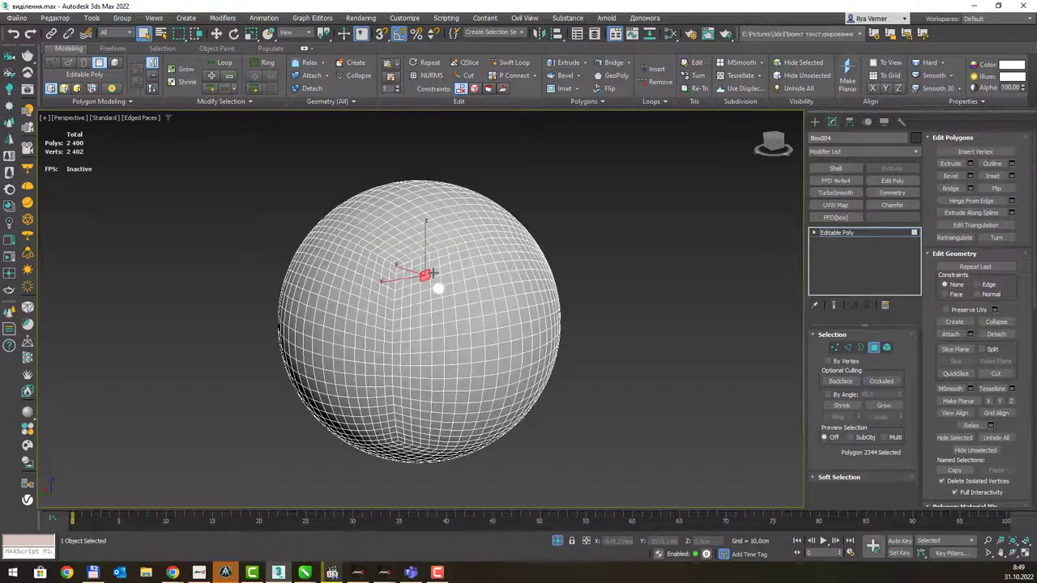
{"action": "scroll", "coordinate": [433, 273], "scroll_direction": "up", "scroll_amount": 4}
{"action": "left_click", "coordinate": [438, 270], "text": "ctrl"}
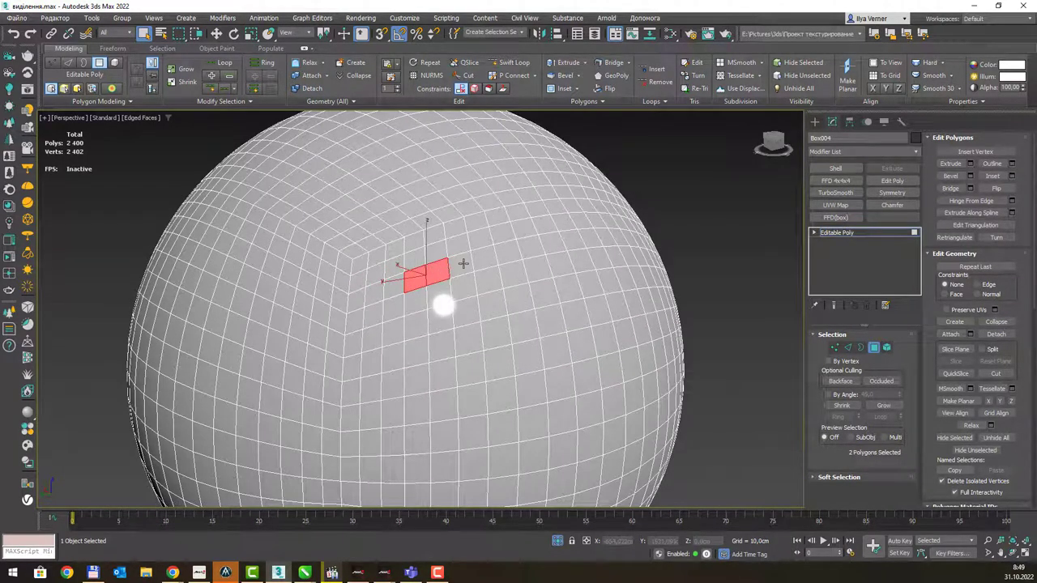
{"action": "left_click", "coordinate": [261, 105]}
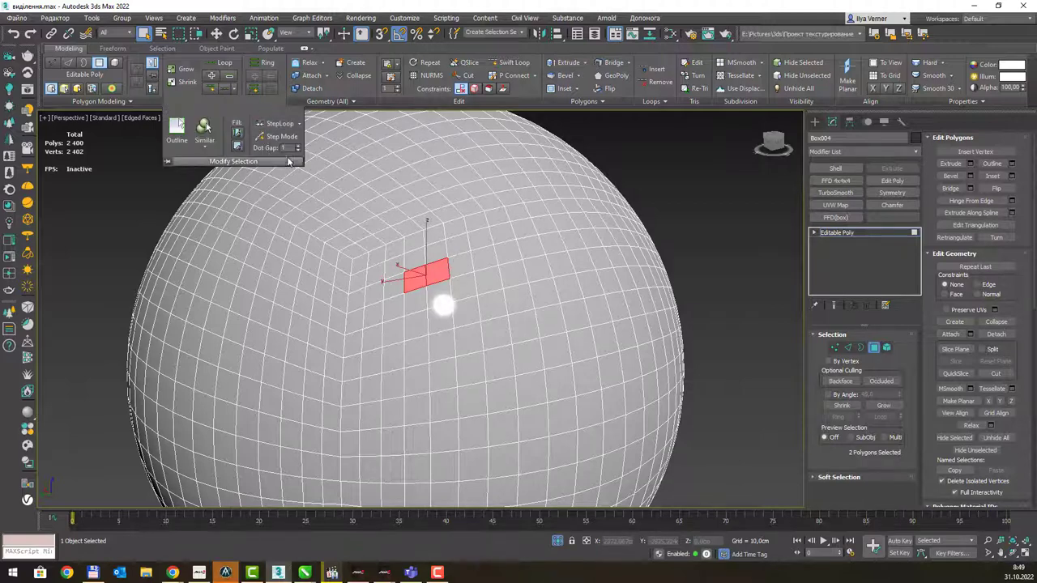
{"action": "key", "text": "alt+Tab"}
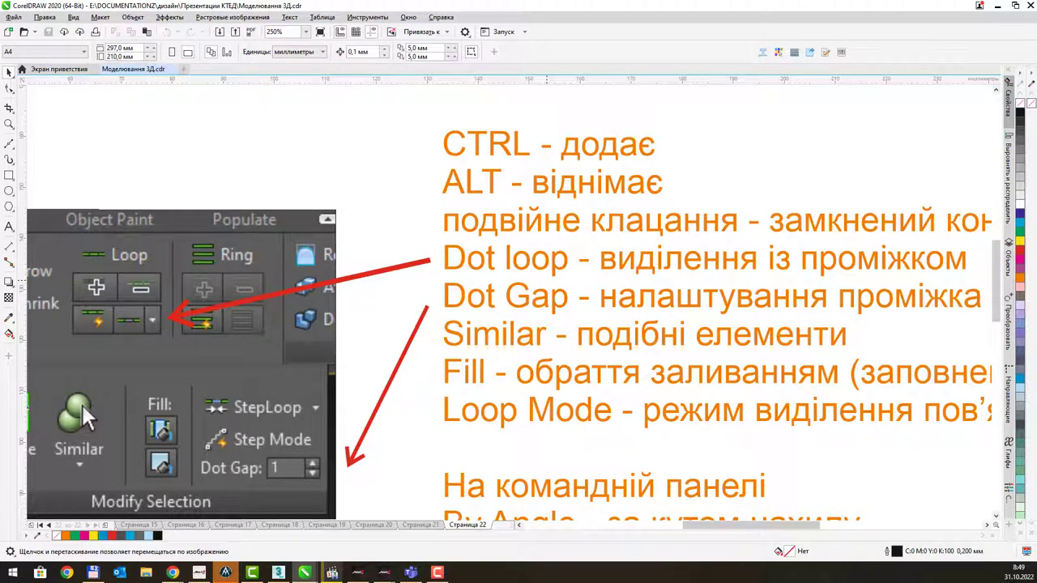
- Pan through the slide listing Dot Loop, Dot Gap, Similar and Fill, then return to 3ds Max
{"action": "left_click_drag", "start_coordinate": [437, 445], "coordinate": [499, 367]}
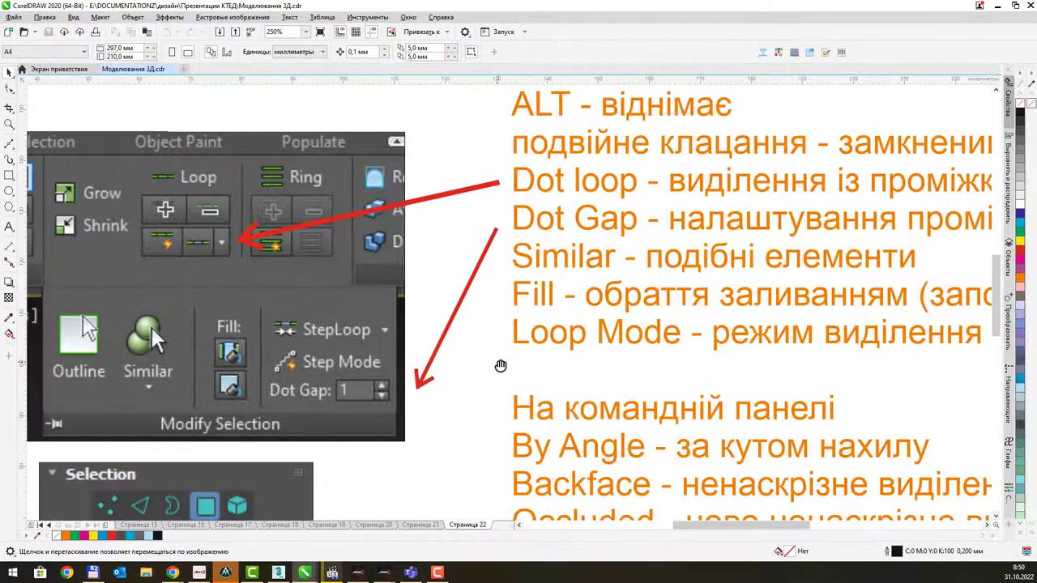
{"action": "left_click_drag", "start_coordinate": [476, 316], "coordinate": [381, 320]}
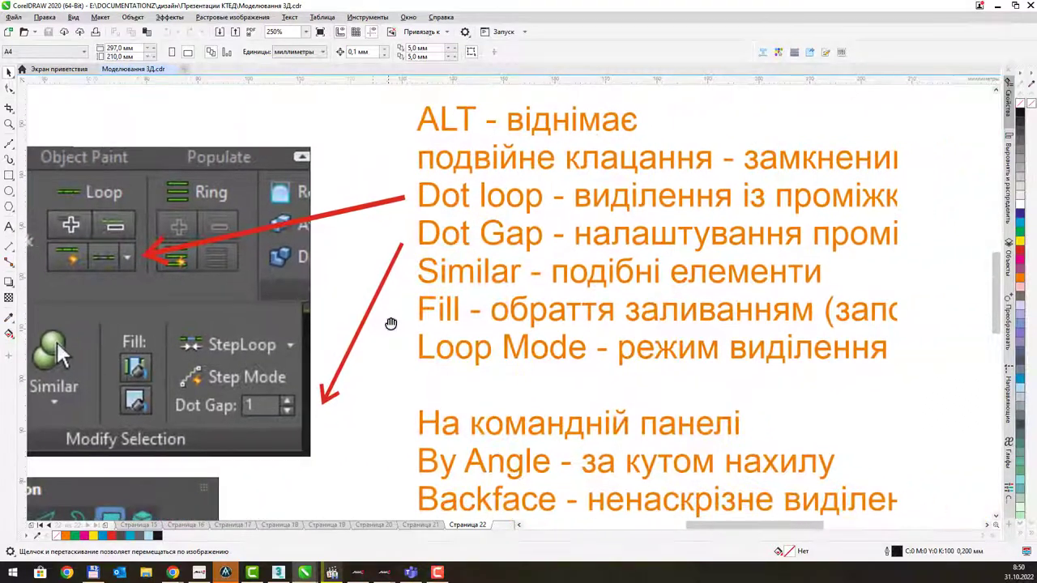
{"action": "left_click_drag", "start_coordinate": [259, 386], "coordinate": [259, 397]}
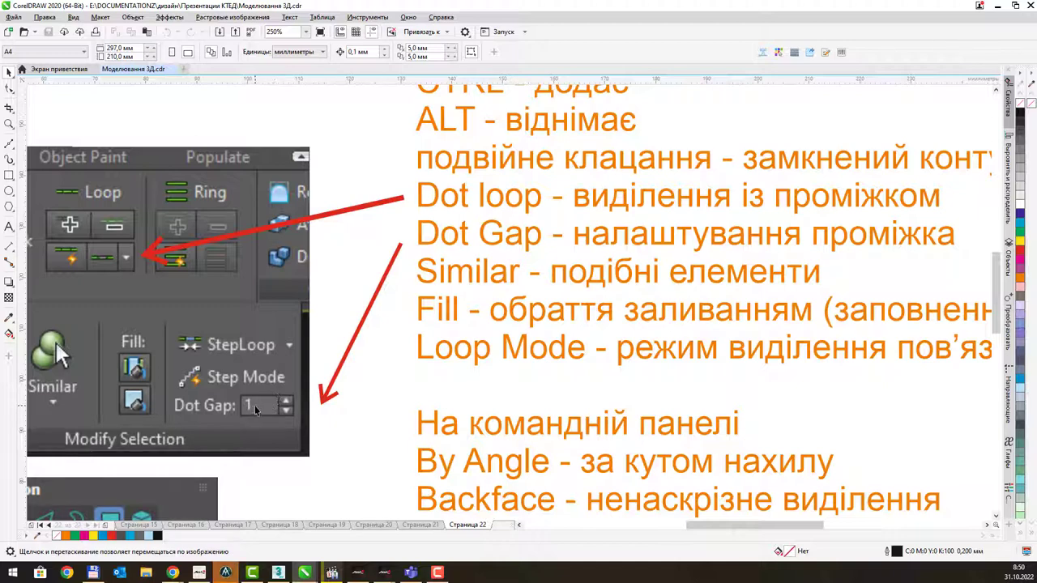
{"action": "key", "text": "alt+Tab"}
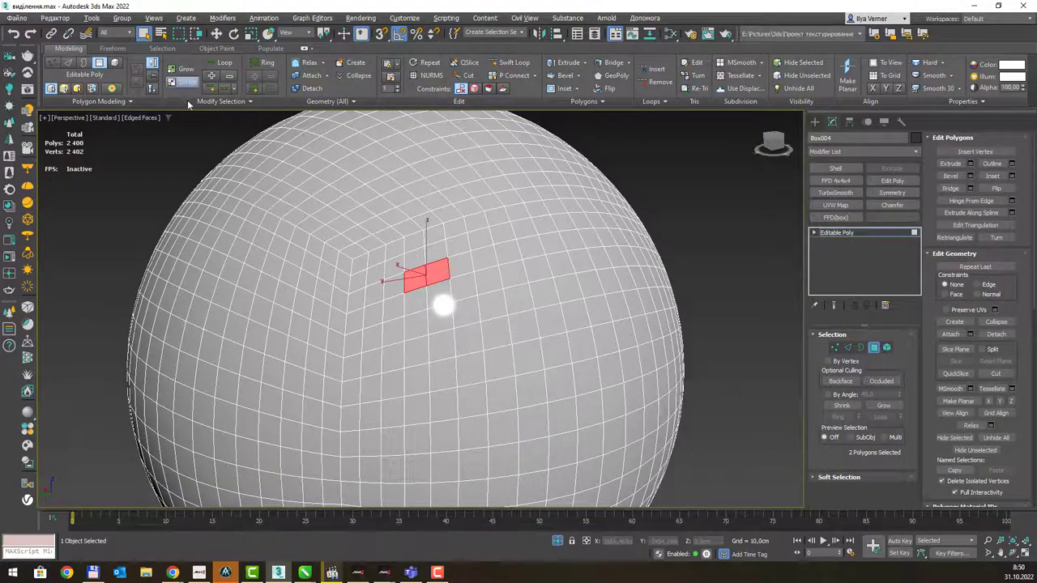
{"action": "mouse_move", "coordinate": [188, 103]}
{"action": "left_mouse_down"}
{"action": "mouse_move", "coordinate": [194, 217]}
{"action": "mouse_move", "coordinate": [159, 239]}
{"action": "left_mouse_up"}
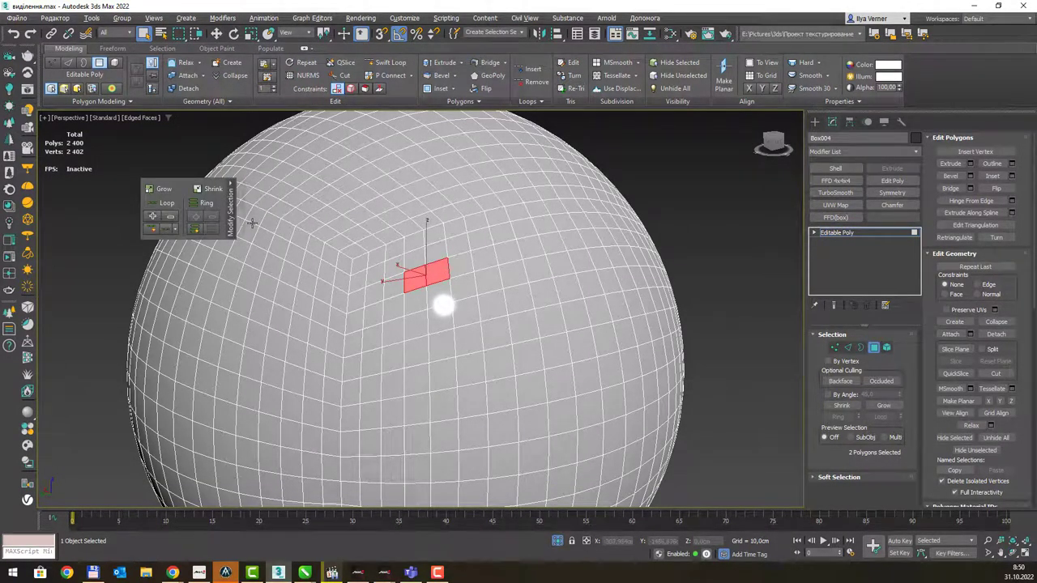
{"action": "left_click", "coordinate": [231, 186]}
{"action": "left_click", "coordinate": [231, 188]}
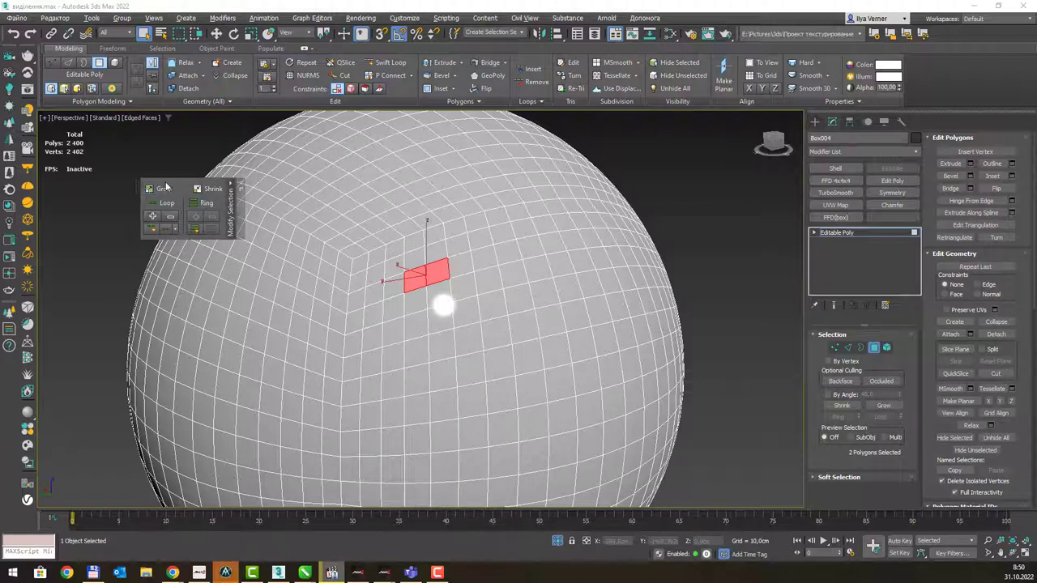
{"action": "mouse_move", "coordinate": [137, 188]}
{"action": "left_mouse_down"}
{"action": "mouse_move", "coordinate": [85, 77]}
{"action": "mouse_move", "coordinate": [91, 59]}
{"action": "left_mouse_up"}
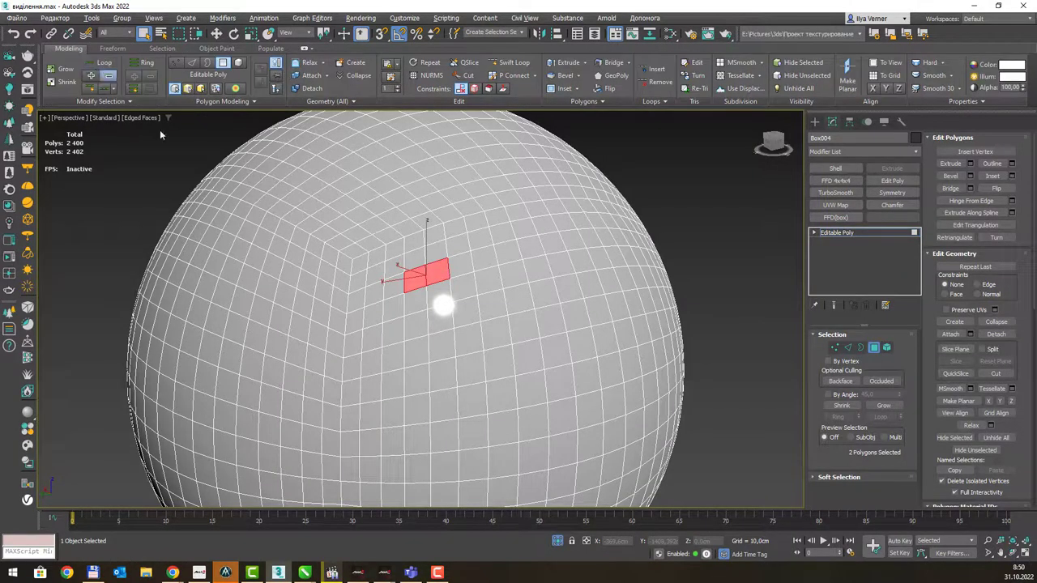
{"action": "left_click", "coordinate": [125, 101]}
{"action": "left_click", "coordinate": [129, 101]}
{"action": "left_click", "coordinate": [128, 101]}
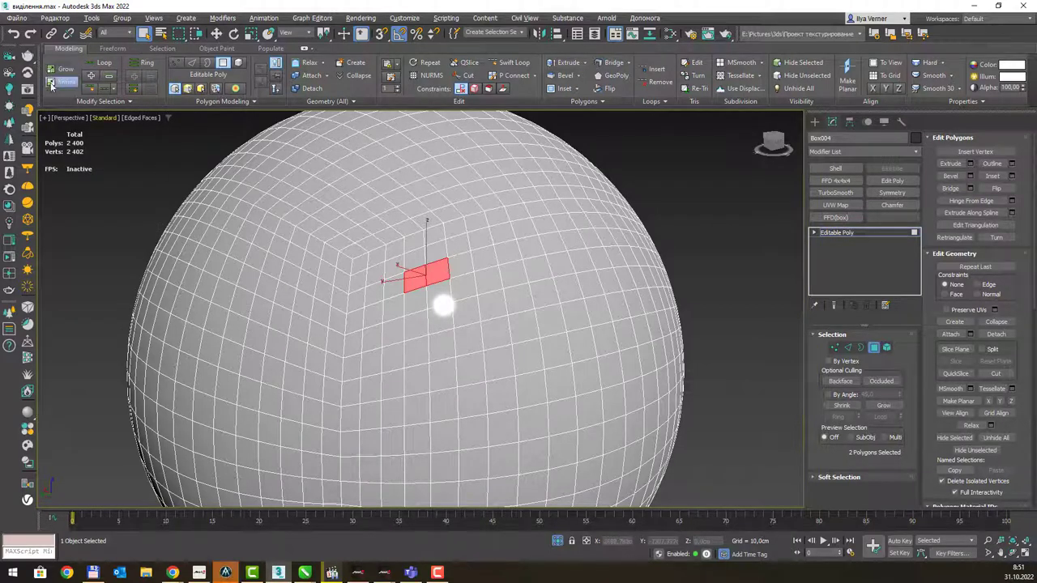
{"action": "left_click_drag", "start_coordinate": [74, 102], "coordinate": [283, 357]}
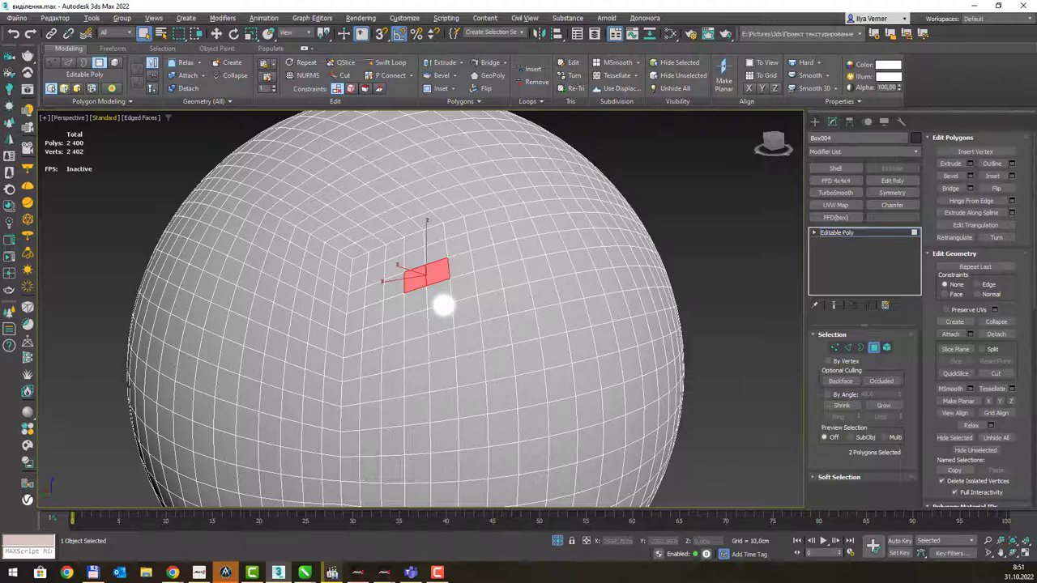
{"action": "left_click_drag", "start_coordinate": [276, 458], "coordinate": [168, 76]}
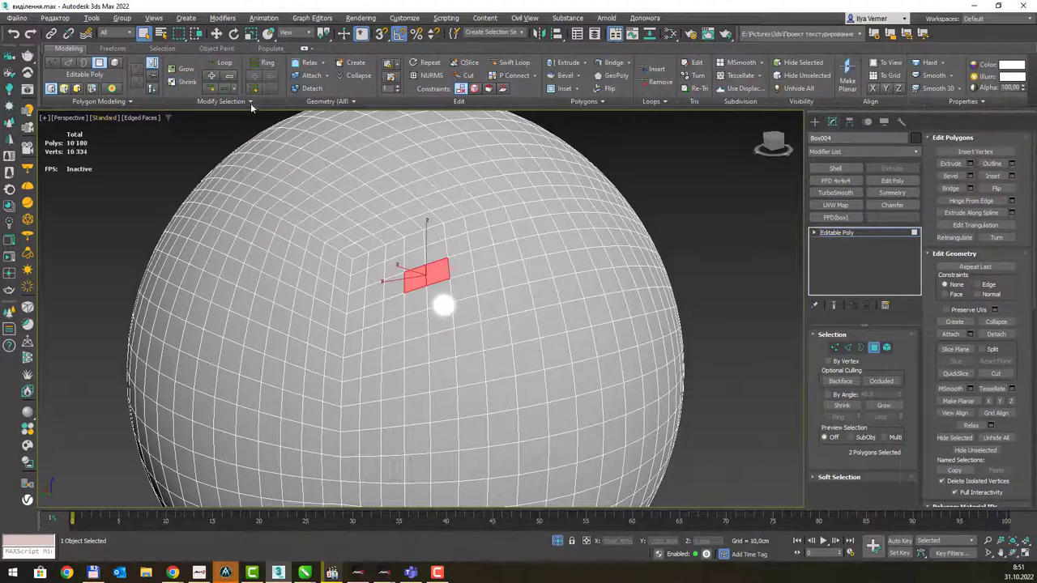
- Extend the selected polygon into a dotted loop with Dot Loop and orbit to inspect it
{"action": "left_click", "coordinate": [252, 103]}
{"action": "left_click", "coordinate": [226, 95]}
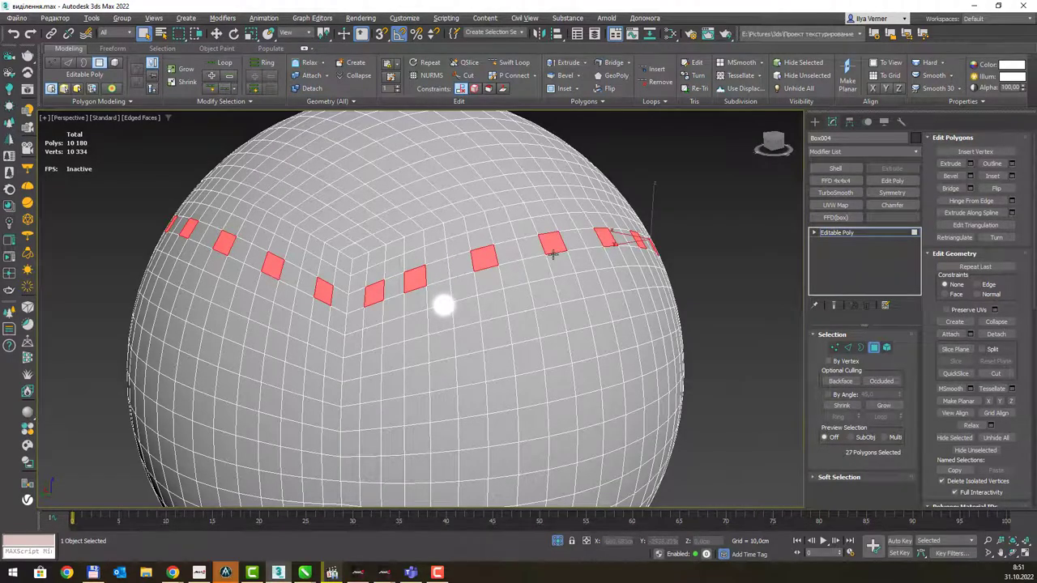
{"action": "middle_click_drag", "start_coordinate": [533, 258], "coordinate": [413, 268]}
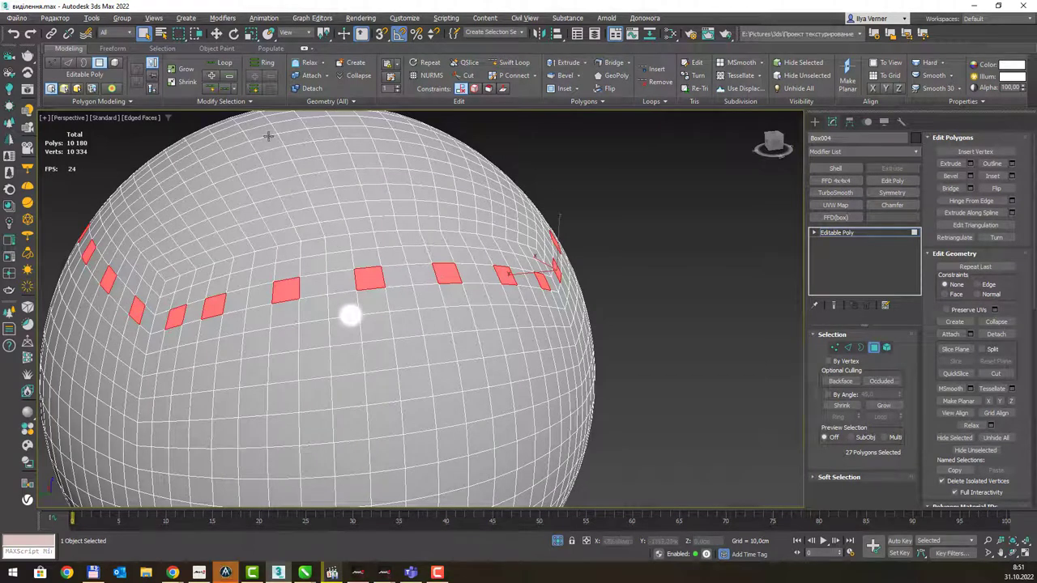
{"action": "left_click", "coordinate": [251, 103]}
{"action": "middle_click_drag", "start_coordinate": [283, 319], "coordinate": [347, 321], "text": "alt"}
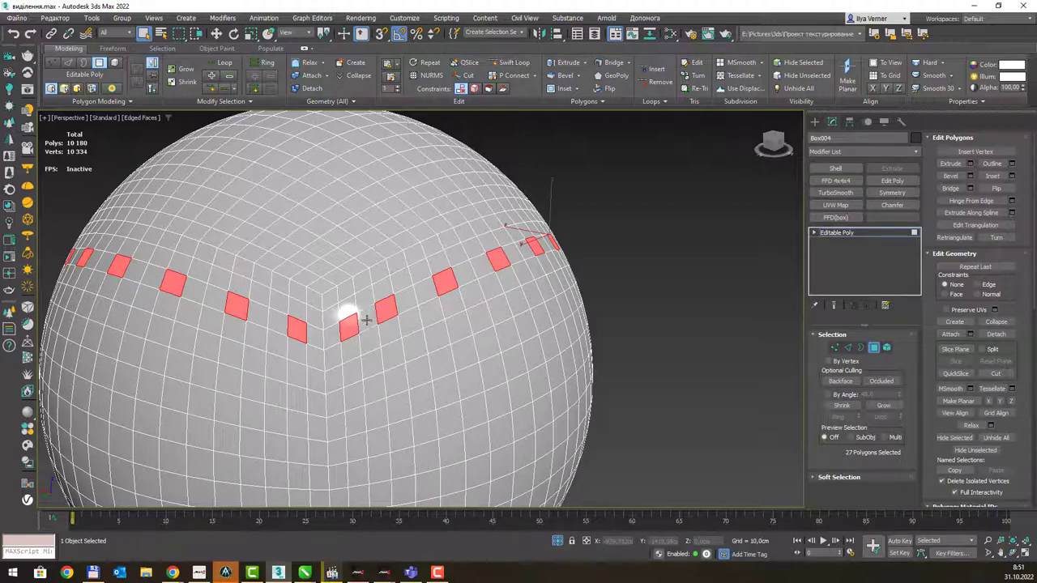
{"action": "mouse_move", "coordinate": [366, 318]}
{"action": "middle_mouse_down", "text": "alt"}
{"action": "mouse_move", "coordinate": [391, 319]}
{"action": "mouse_move", "coordinate": [353, 318]}
{"action": "middle_mouse_up", "text": "alt"}
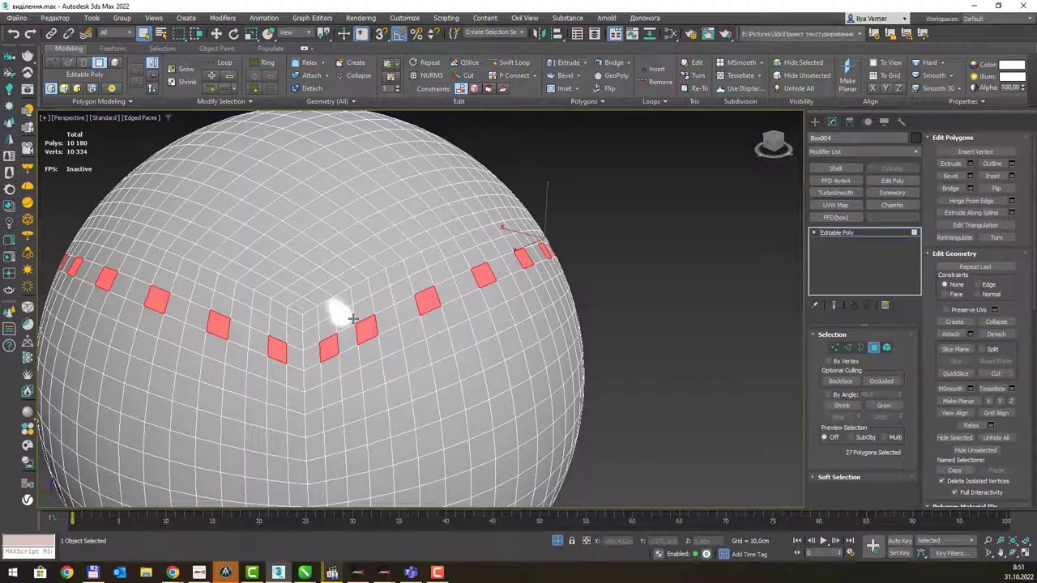
- Loop an L of five polygons into 106 selected polygons, then open the Slate Material Editor
{"action": "left_click", "coordinate": [405, 393]}
{"action": "left_click", "coordinate": [422, 382], "text": "ctrl"}
{"action": "left_click", "coordinate": [446, 373], "text": "ctrl"}
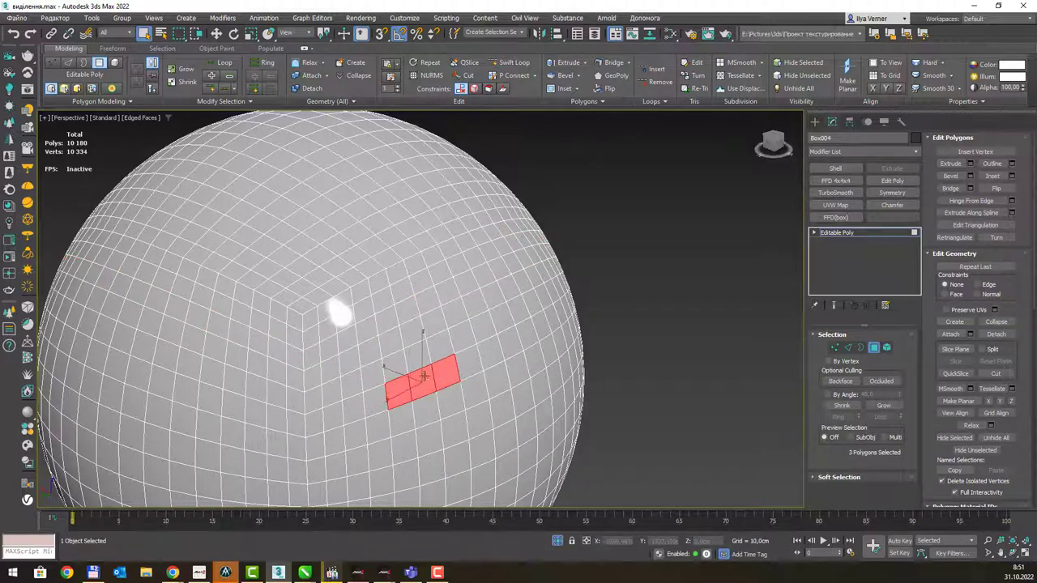
{"action": "left_click", "coordinate": [395, 363], "text": "ctrl"}
{"action": "left_click", "coordinate": [391, 342], "text": "ctrl"}
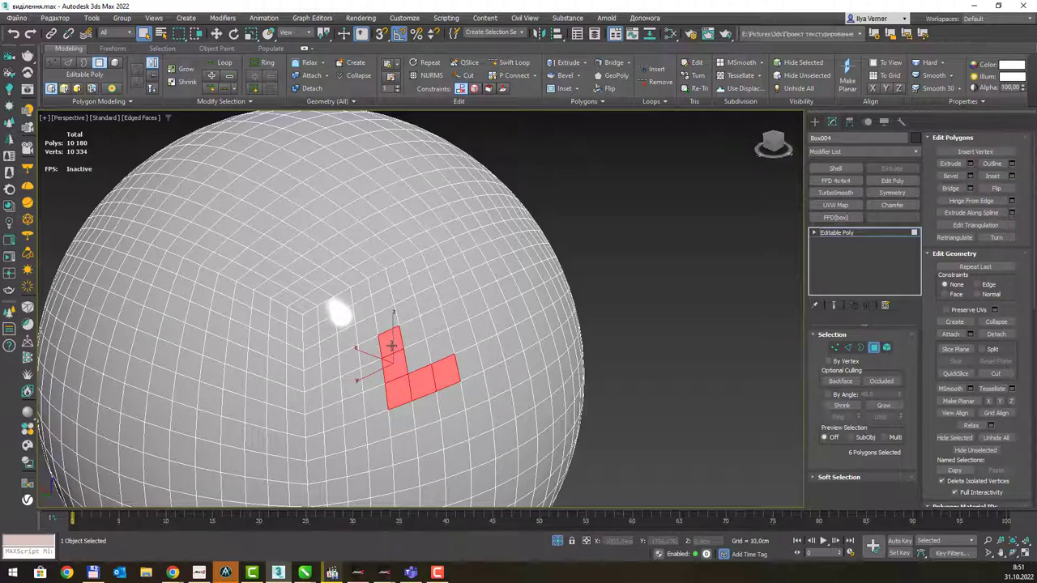
{"action": "left_click", "coordinate": [227, 91]}
{"action": "middle_click_drag", "start_coordinate": [473, 317], "coordinate": [445, 232]}
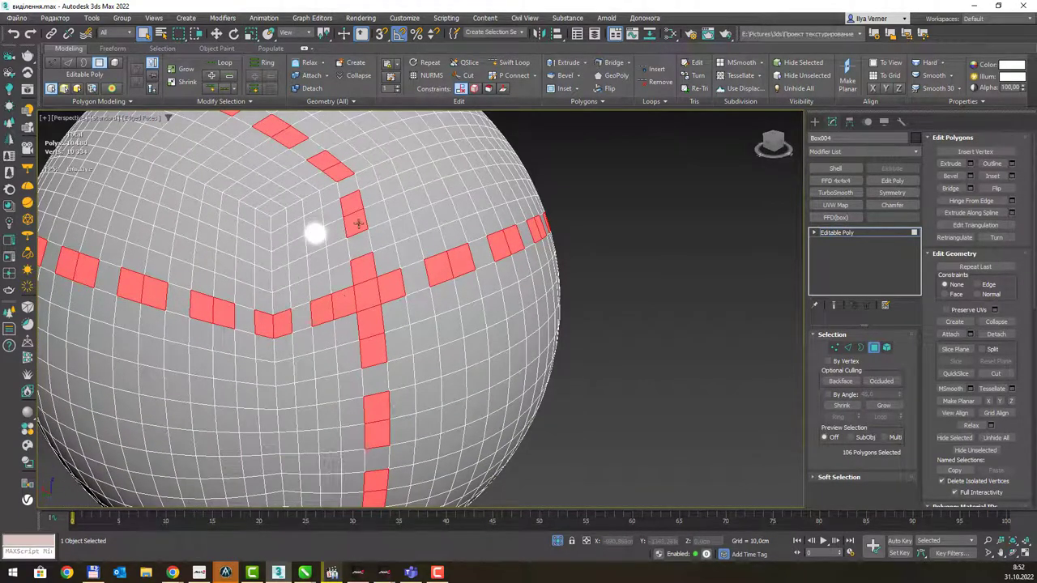
{"action": "scroll", "coordinate": [357, 223], "scroll_direction": "down", "scroll_amount": 2}
{"action": "mouse_move", "coordinate": [455, 259]}
{"action": "middle_mouse_down", "text": "alt"}
{"action": "mouse_move", "coordinate": [394, 268]}
{"action": "mouse_move", "coordinate": [494, 269]}
{"action": "middle_mouse_up", "text": "alt"}
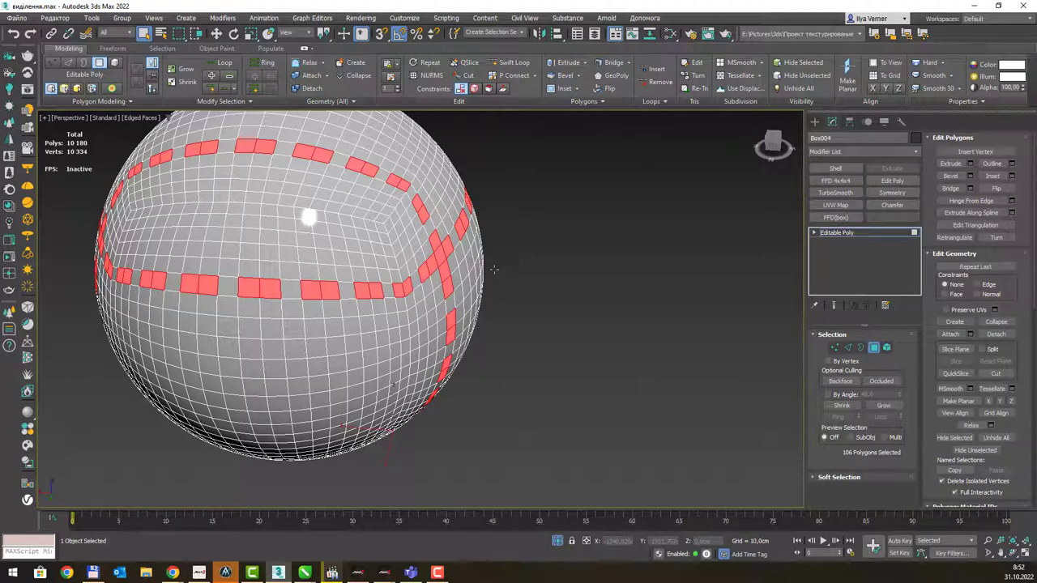
{"action": "key", "text": "m"}
{"action": "right_click", "coordinate": [511, 455]}
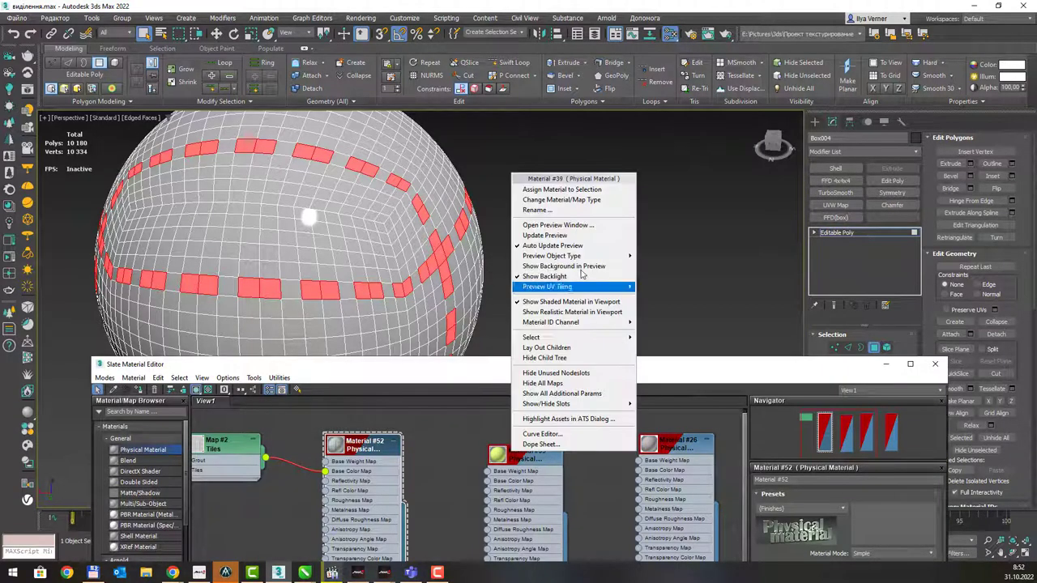
{"action": "left_click", "coordinate": [568, 188]}
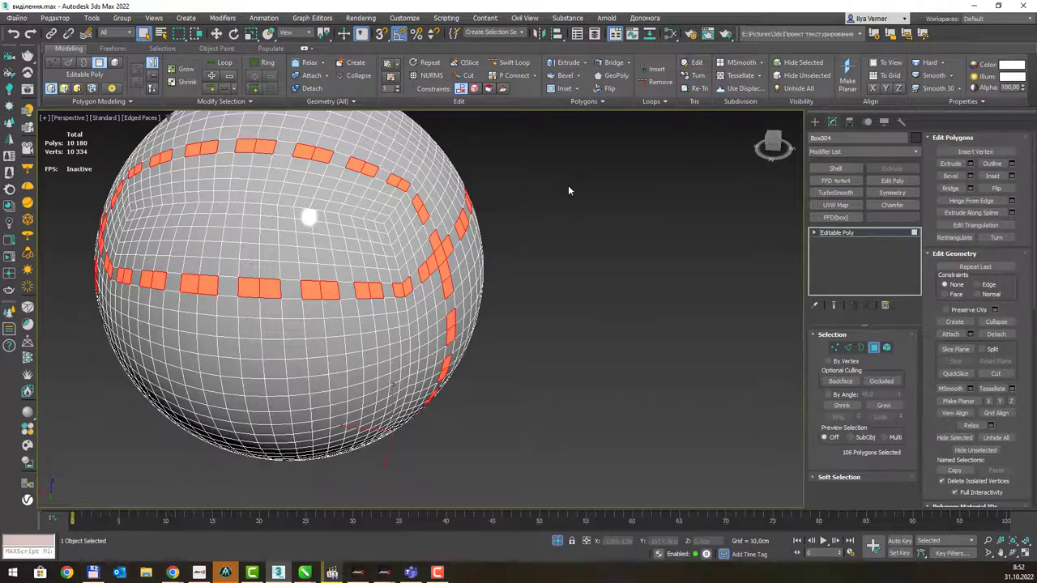
{"action": "left_click", "coordinate": [564, 241]}
{"action": "scroll", "coordinate": [515, 247], "scroll_direction": "down", "scroll_amount": 3}
{"action": "middle_click_drag", "start_coordinate": [512, 255], "coordinate": [600, 487], "text": "alt"}
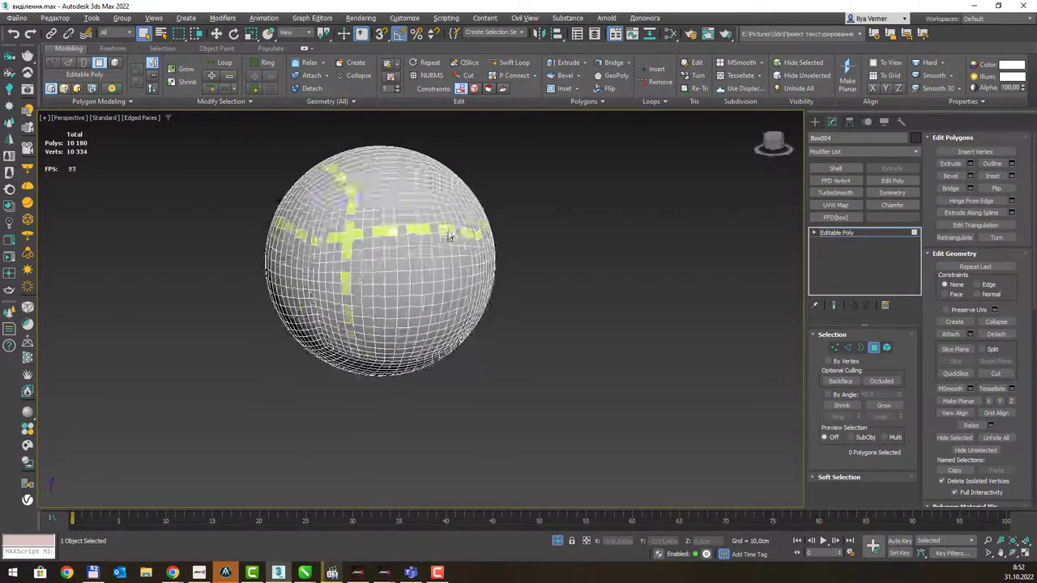
{"action": "middle_click_drag", "start_coordinate": [557, 541], "coordinate": [470, 328], "text": "alt"}
{"action": "middle_click_drag", "start_coordinate": [469, 275], "coordinate": [484, 294], "text": "alt"}
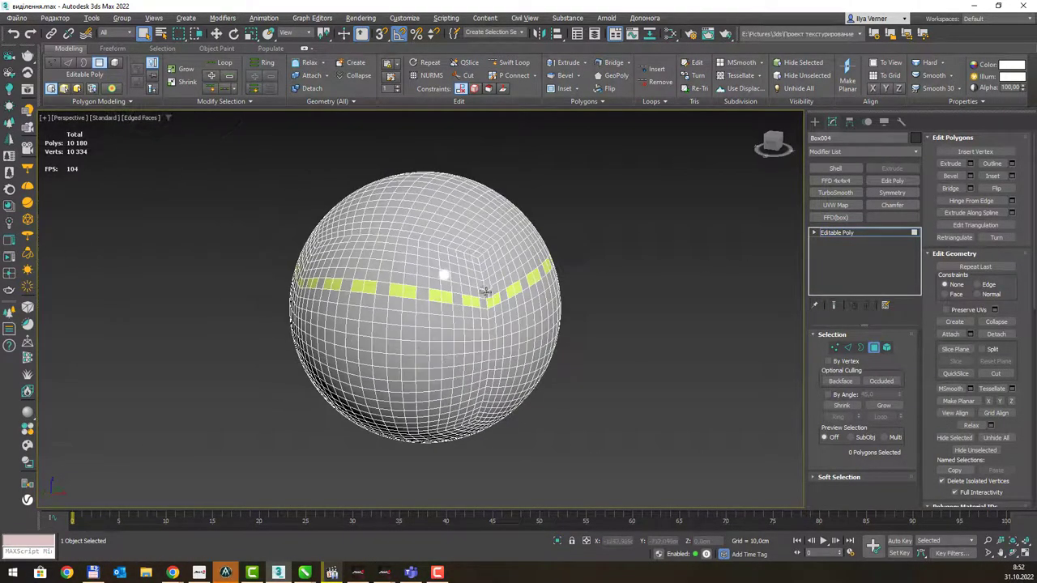
{"action": "scroll", "coordinate": [462, 234], "scroll_direction": "down", "scroll_amount": 3}
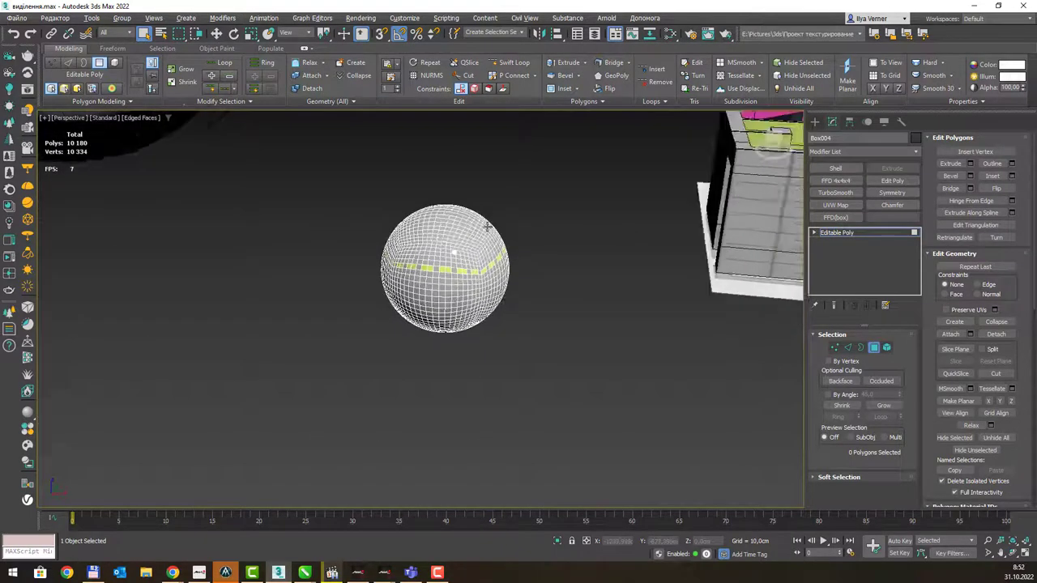
{"action": "mouse_move", "coordinate": [480, 220]}
{"action": "middle_mouse_down", "text": "alt"}
{"action": "mouse_move", "coordinate": [495, 237]}
{"action": "mouse_move", "coordinate": [463, 248]}
{"action": "mouse_move", "coordinate": [446, 271]}
{"action": "middle_mouse_up", "text": "alt"}
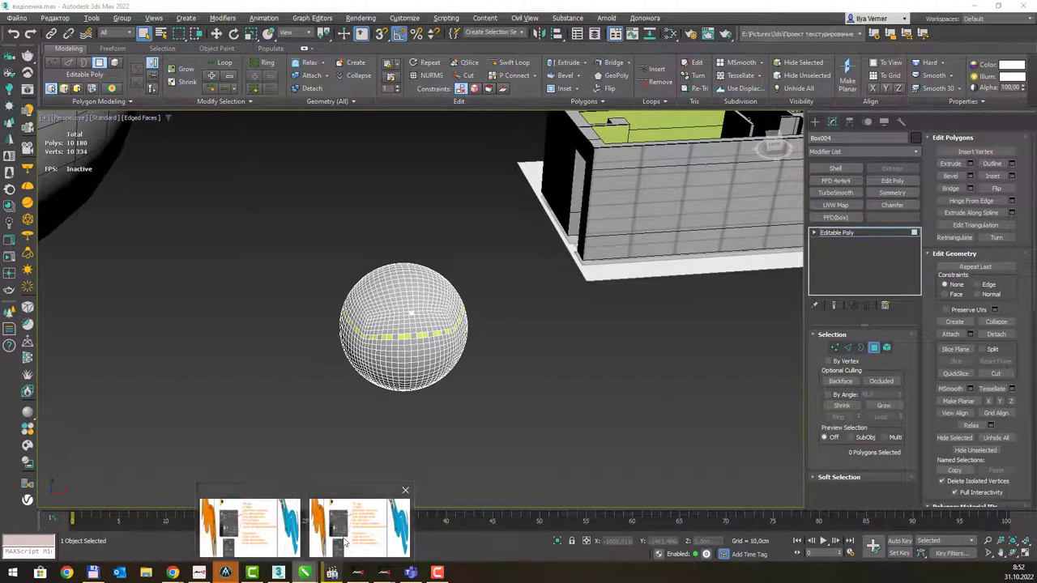
{"action": "left_click", "coordinate": [344, 523]}
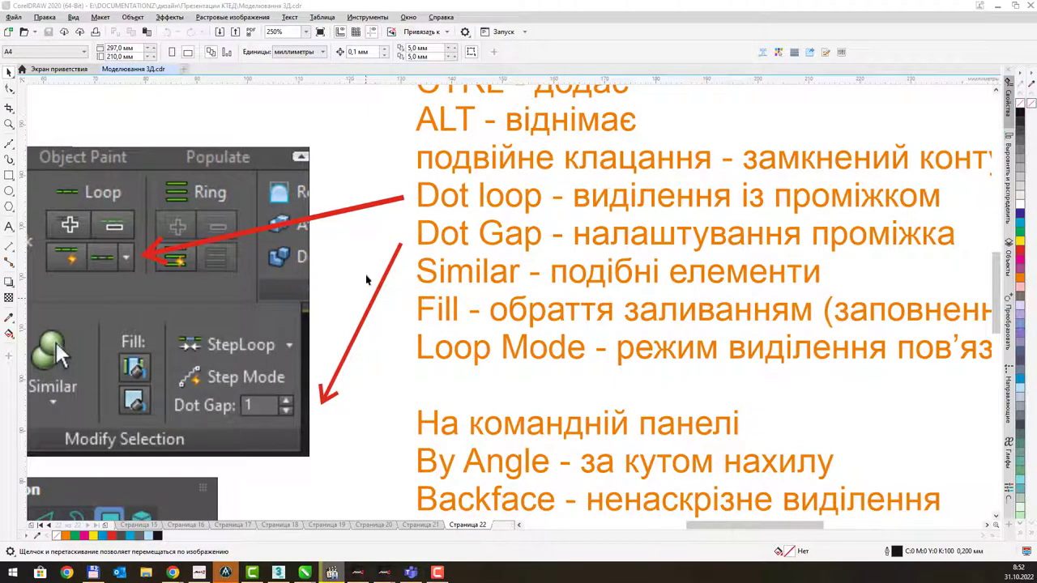
{"action": "left_click_drag", "start_coordinate": [369, 278], "coordinate": [505, 259]}
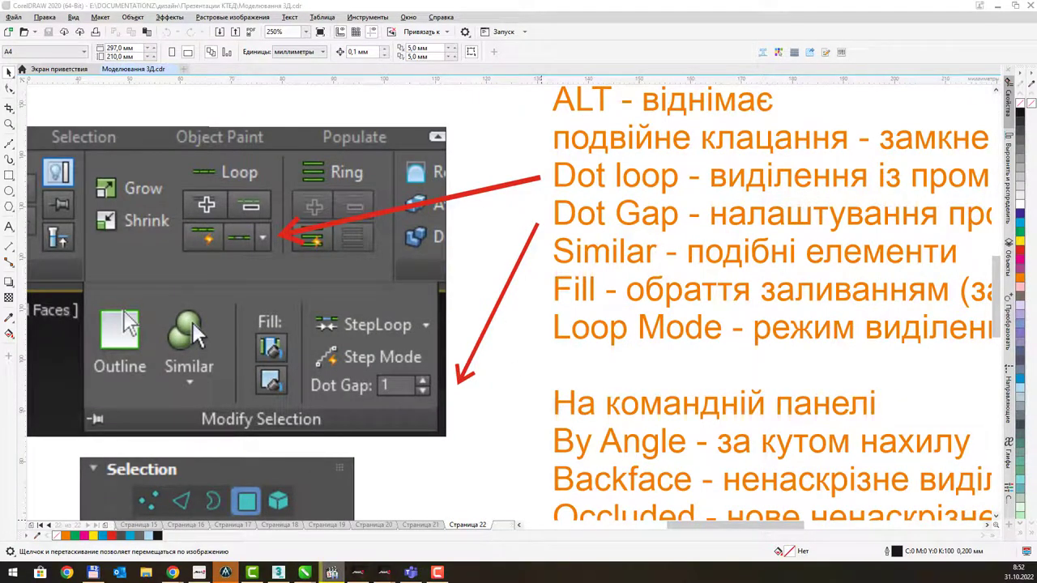
{"action": "left_click", "coordinate": [432, 557]}
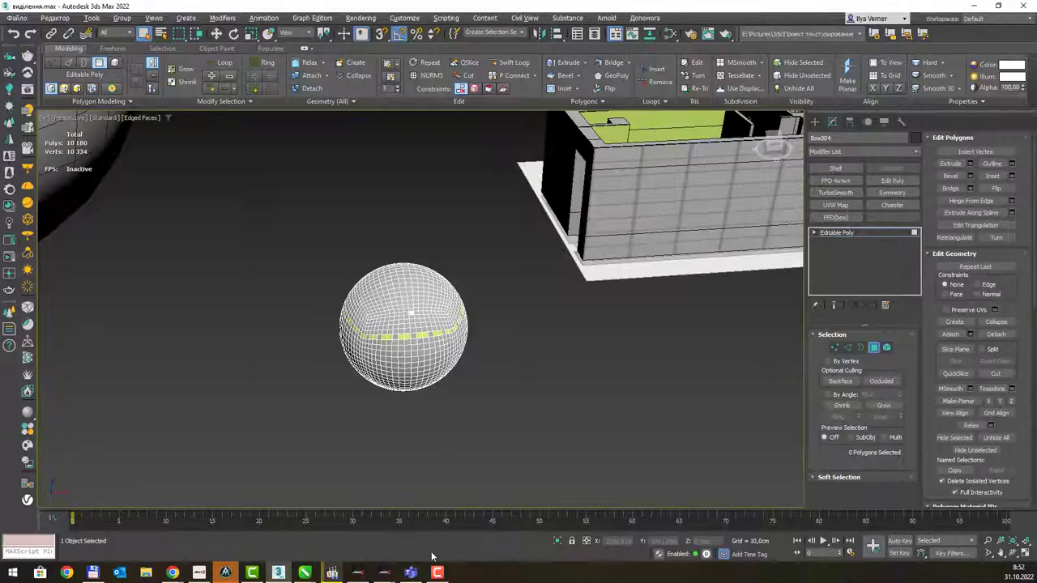
- Fill a 96-polygon rectangular block between two opposite-corner polygons above the dotted band
{"action": "left_click", "coordinate": [251, 101]}
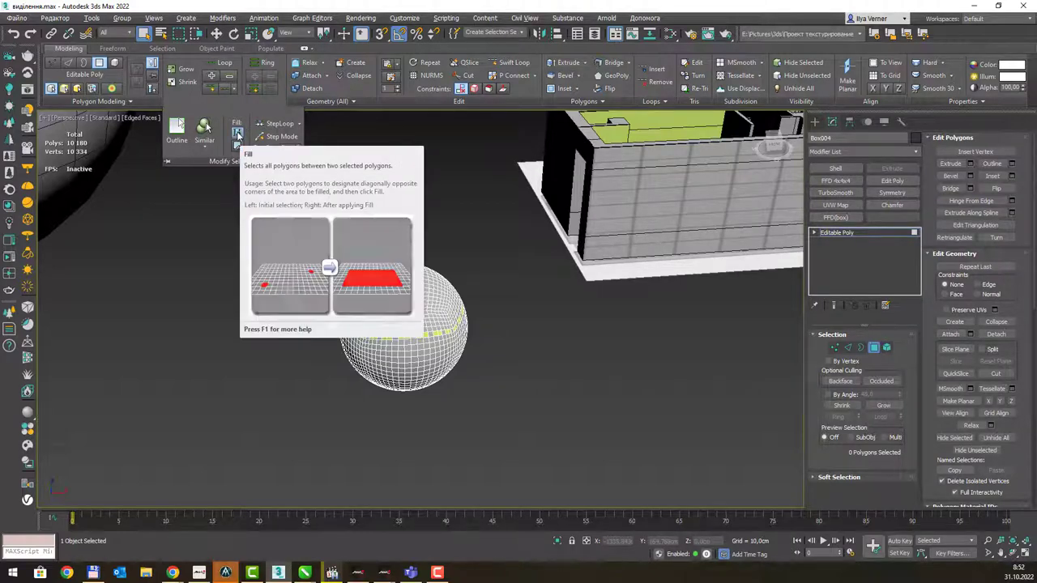
{"action": "mouse_move", "coordinate": [237, 134]}
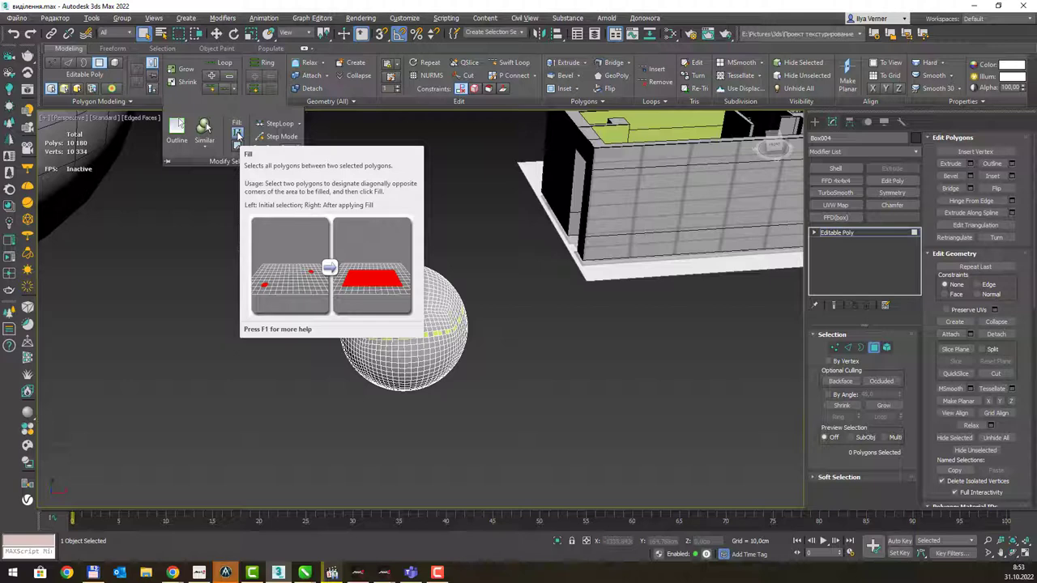
{"action": "left_click", "coordinate": [433, 300]}
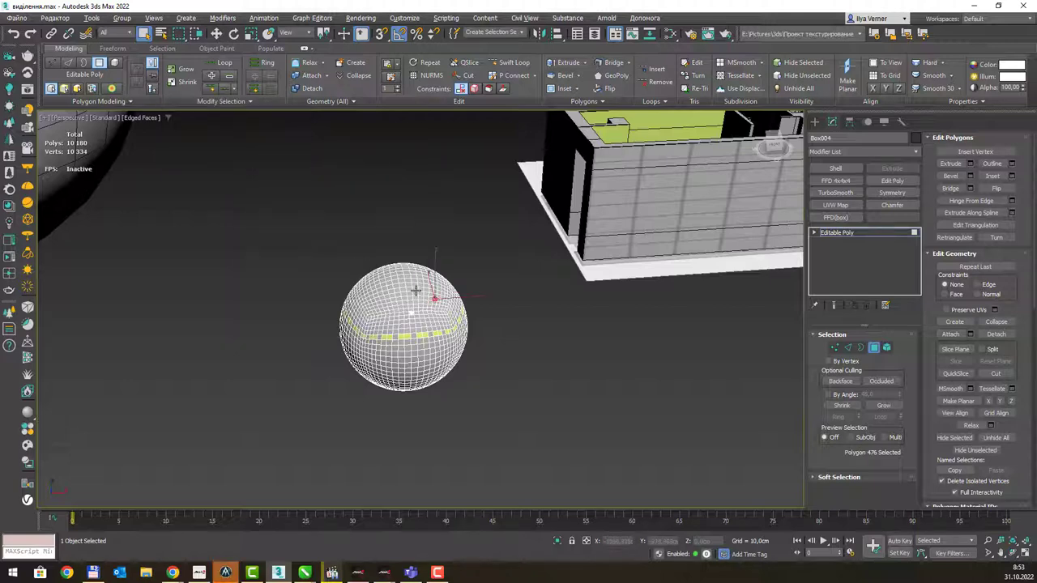
{"action": "scroll", "coordinate": [416, 291], "scroll_direction": "up", "scroll_amount": 2}
{"action": "scroll", "coordinate": [415, 292], "scroll_direction": "up", "scroll_amount": 2}
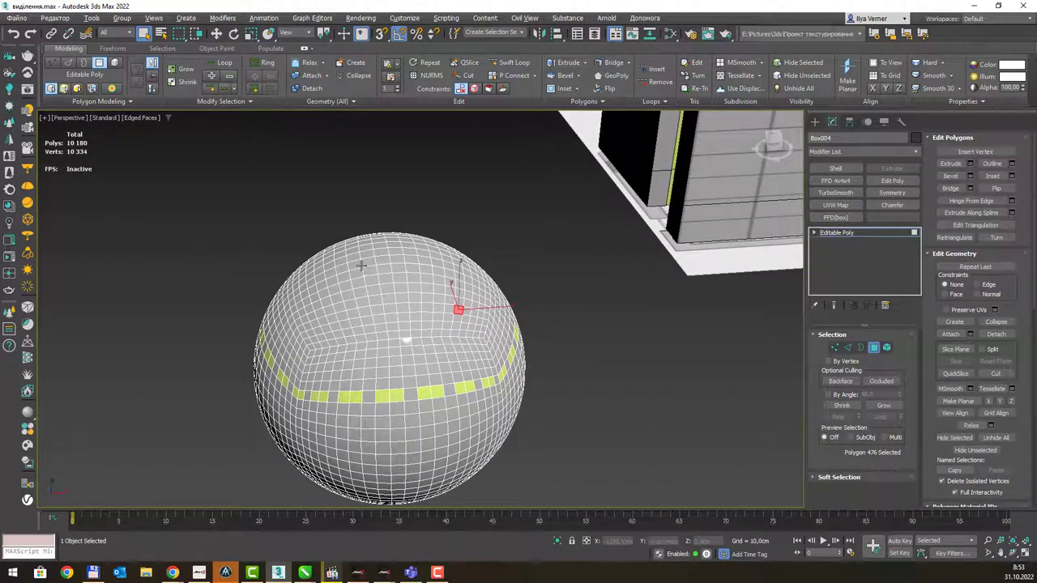
{"action": "middle_click_drag", "start_coordinate": [420, 291], "coordinate": [420, 324], "text": "alt"}
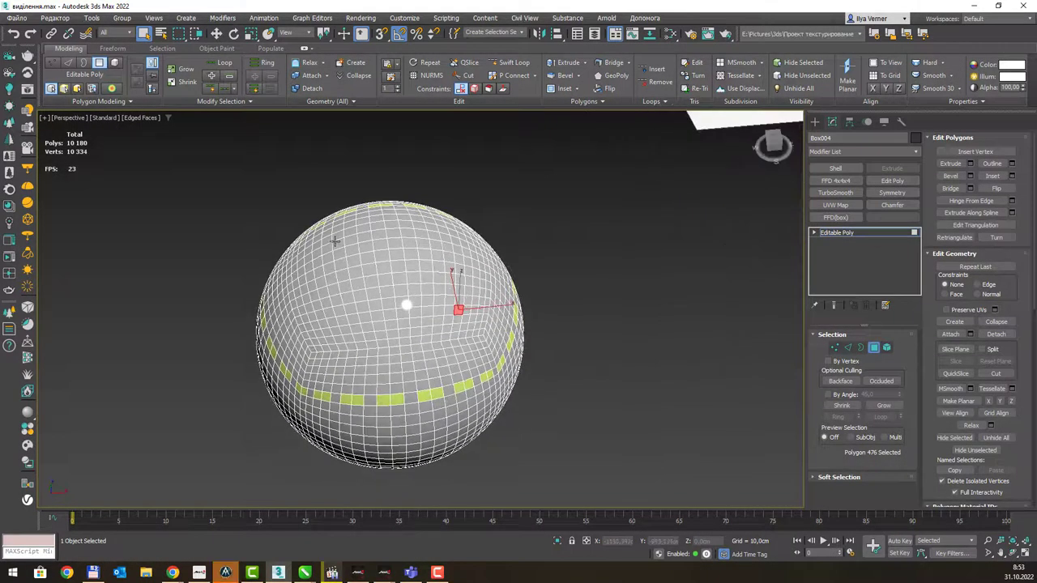
{"action": "left_click", "coordinate": [316, 252], "text": "ctrl"}
{"action": "left_click", "coordinate": [255, 104]}
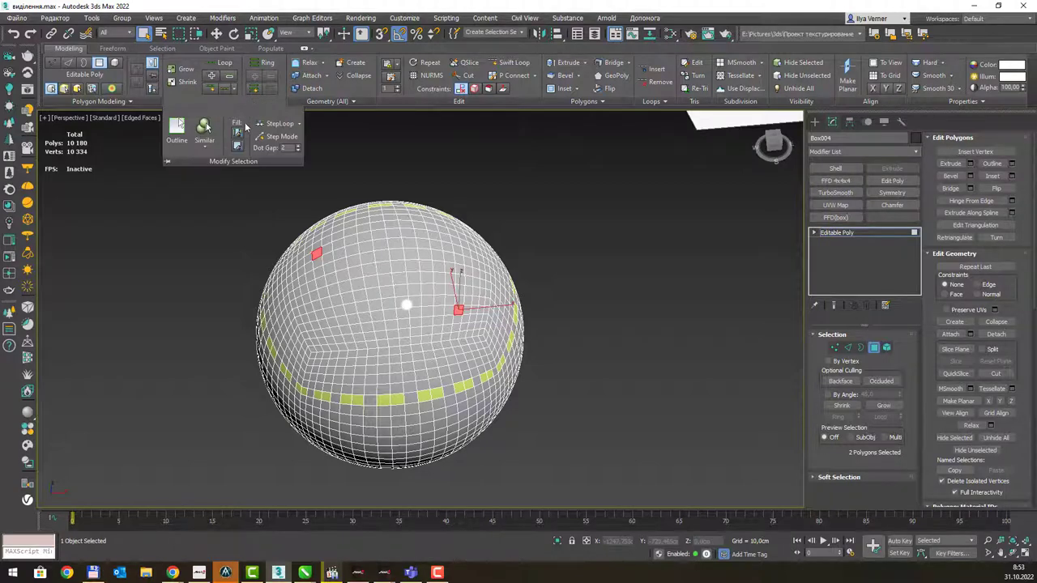
{"action": "left_click", "coordinate": [237, 132]}
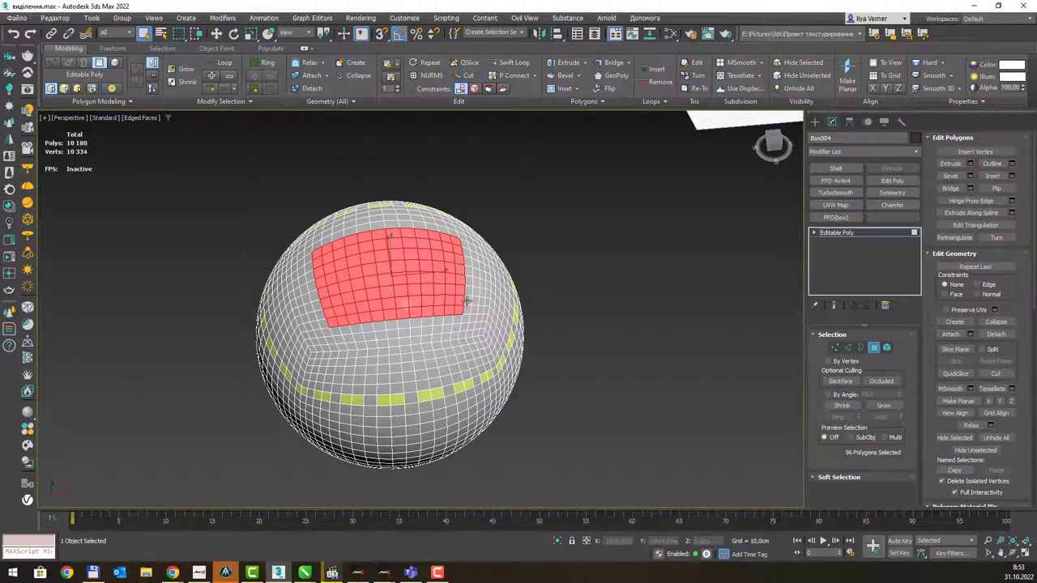
- Return to object level, select the grid plane Plane002, and enter Polygon level
{"action": "left_click", "coordinate": [842, 234]}
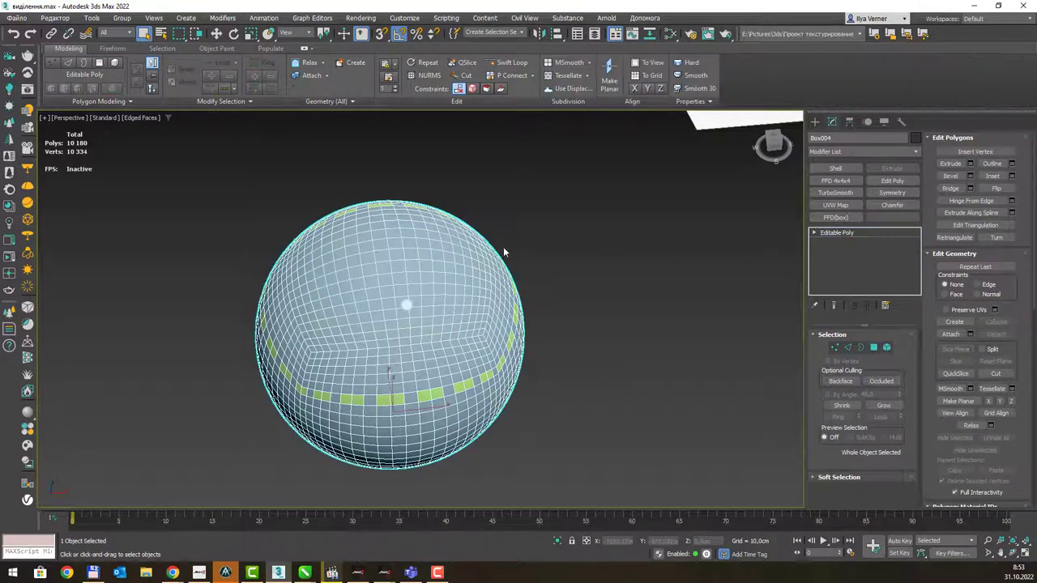
{"action": "scroll", "coordinate": [464, 386], "scroll_direction": "down", "scroll_amount": 5}
{"action": "scroll", "coordinate": [372, 298], "scroll_direction": "down", "scroll_amount": 3}
{"action": "middle_click_drag", "start_coordinate": [372, 297], "coordinate": [396, 281], "text": "alt"}
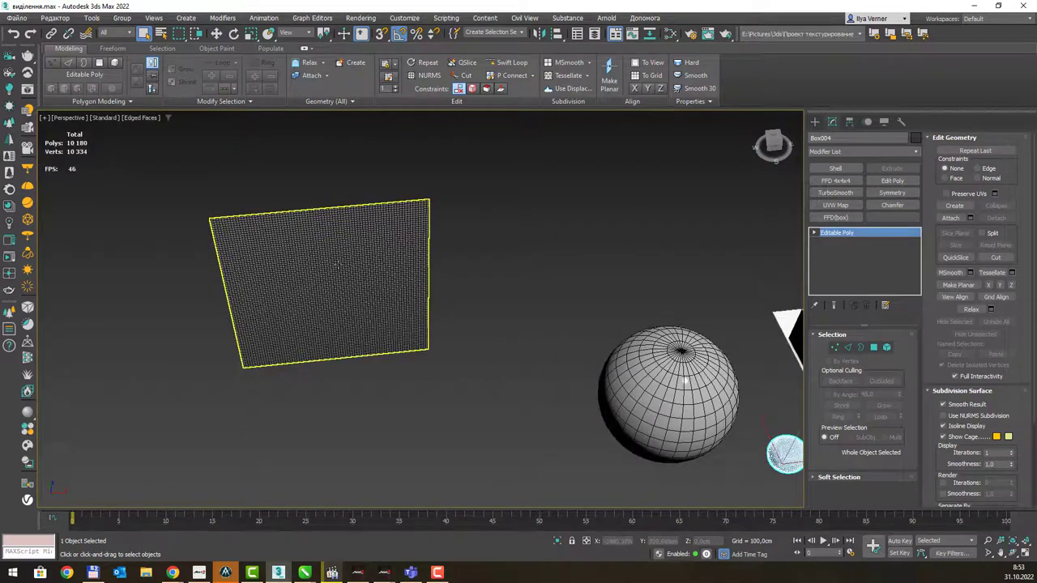
{"action": "left_click", "coordinate": [336, 263]}
{"action": "scroll", "coordinate": [335, 261], "scroll_direction": "up", "scroll_amount": 2}
{"action": "middle_click_drag", "start_coordinate": [334, 258], "coordinate": [343, 271], "text": "alt"}
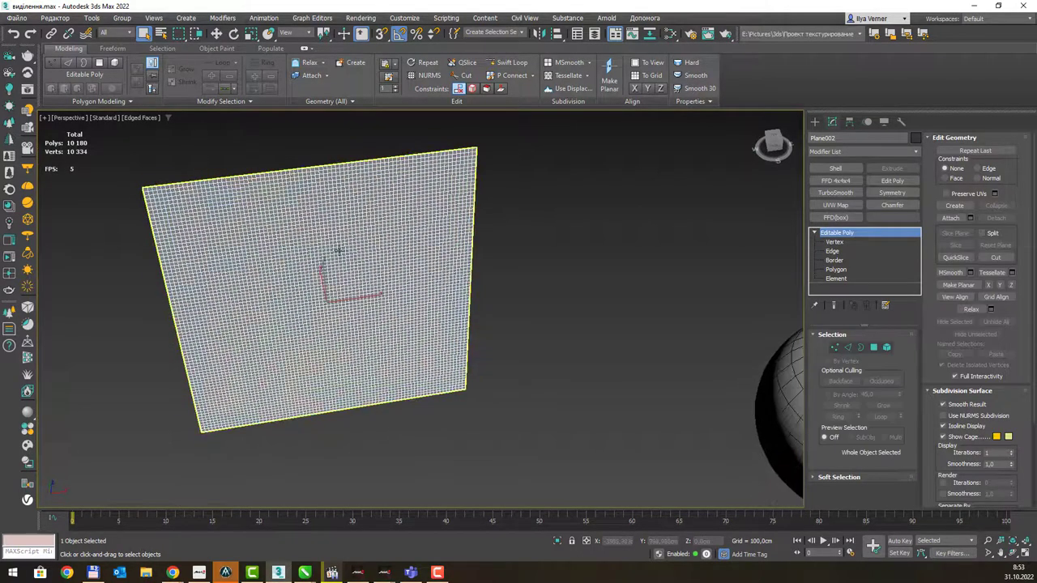
{"action": "key", "text": "4"}
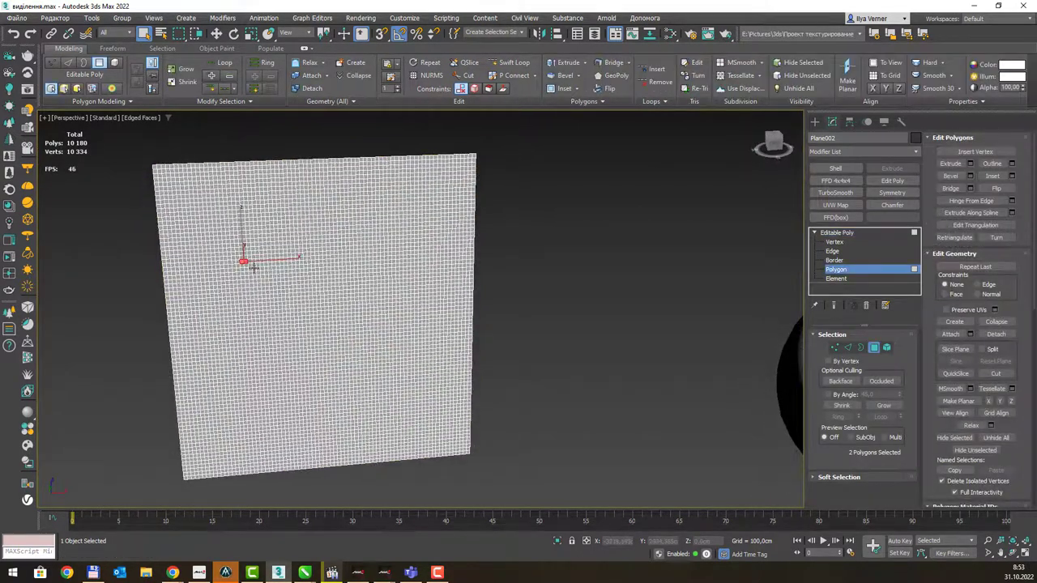
{"action": "scroll", "coordinate": [243, 257], "scroll_direction": "up", "scroll_amount": 3}
{"action": "scroll", "coordinate": [235, 250], "scroll_direction": "down", "scroll_amount": 1}
- Fill a 750-polygon rectangular block between two corner polygons on the plane
{"action": "left_click", "coordinate": [225, 216]}
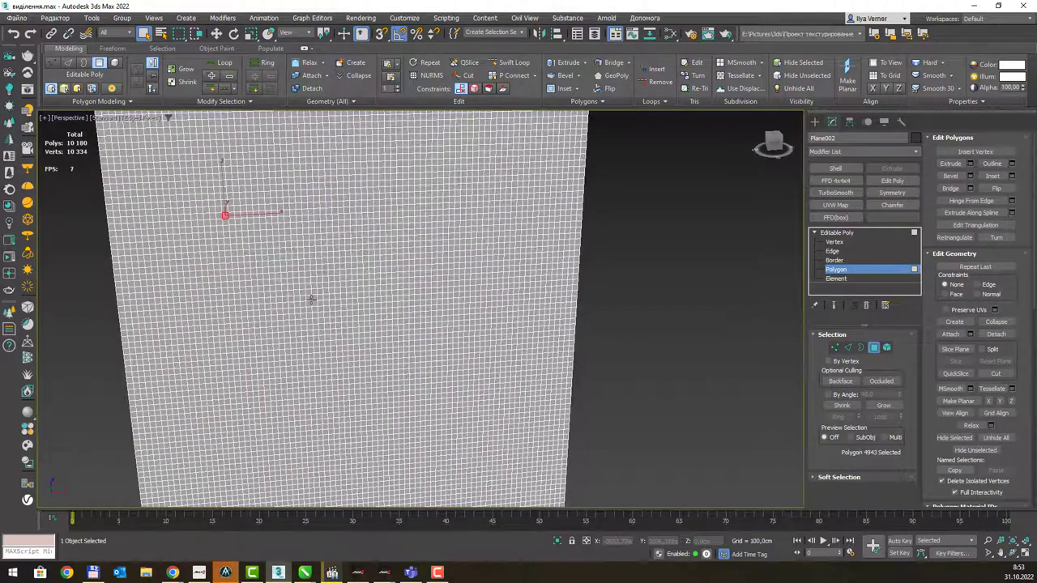
{"action": "left_click", "coordinate": [374, 379], "text": "ctrl"}
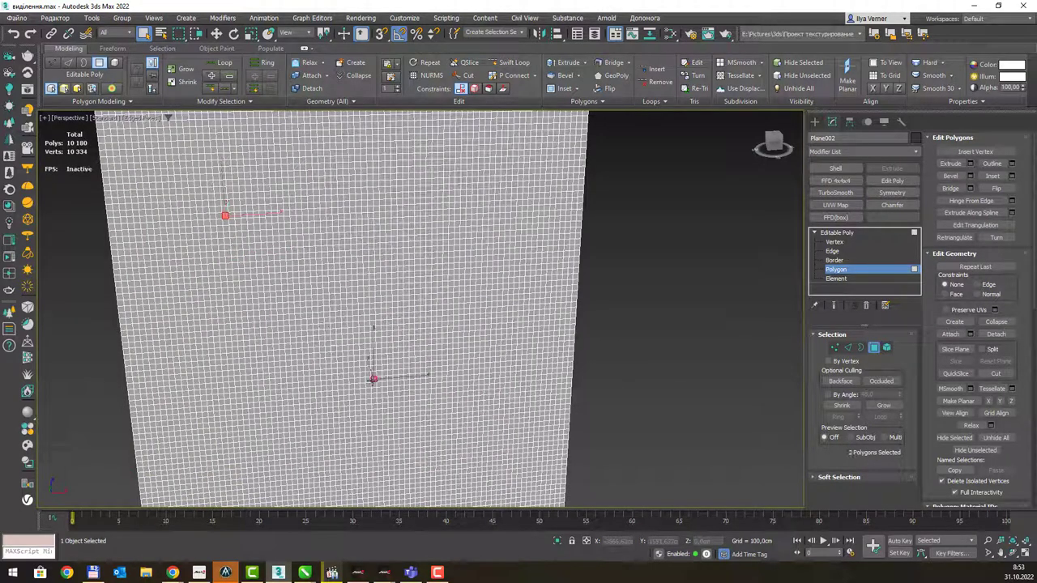
{"action": "left_click", "coordinate": [247, 102]}
{"action": "left_click", "coordinate": [238, 132]}
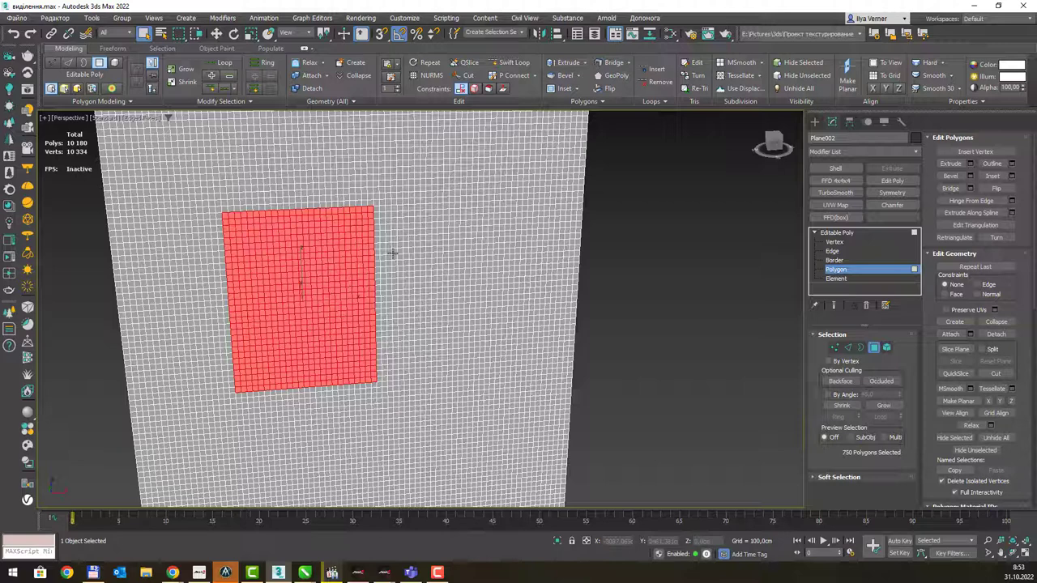
{"action": "left_click", "coordinate": [214, 101]}
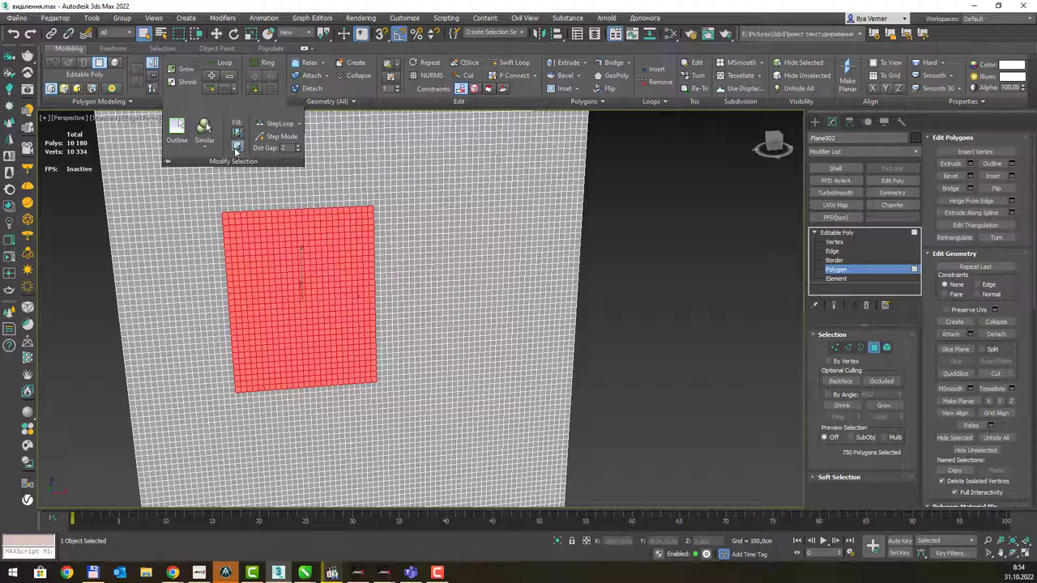
- Extend the fill from the top-left corner polygon to select all 6400 plane polygons
{"action": "left_click", "coordinate": [235, 150]}
{"action": "middle_click_drag", "start_coordinate": [215, 211], "coordinate": [382, 296], "text": "alt"}
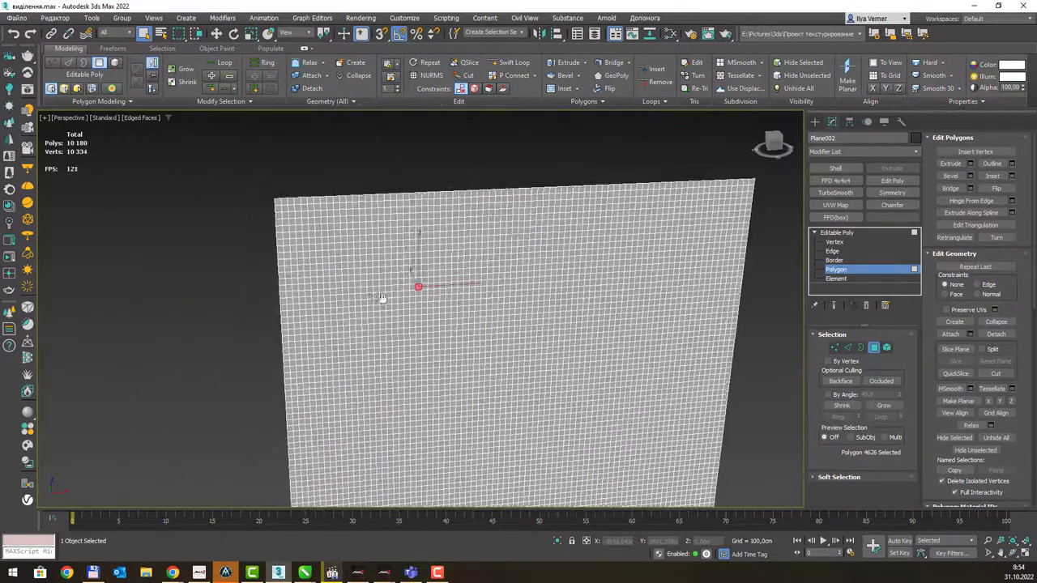
{"action": "left_click", "coordinate": [278, 202], "text": "shift"}
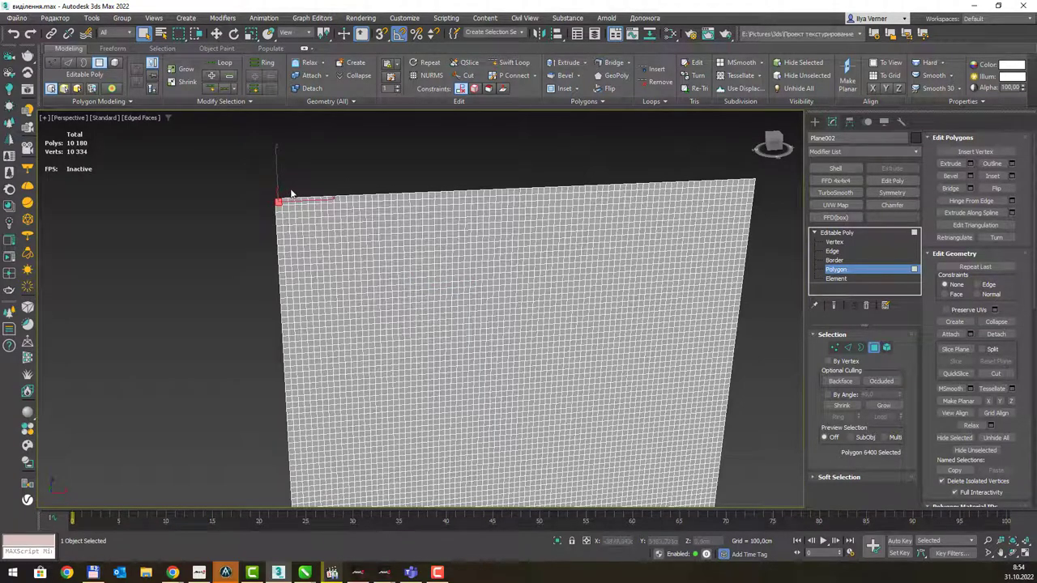
{"action": "scroll", "coordinate": [291, 193], "scroll_direction": "up", "scroll_amount": 1}
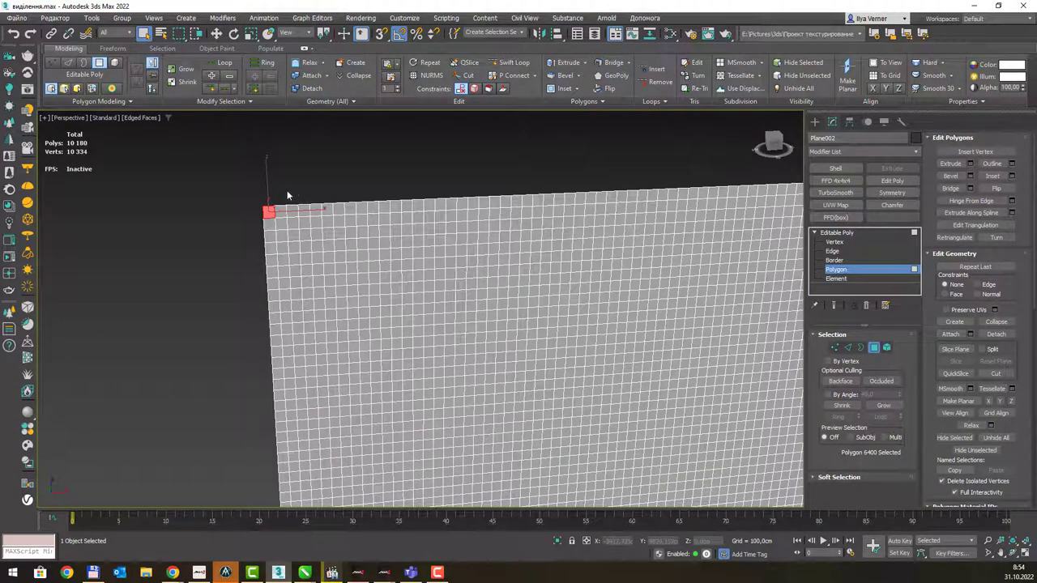
{"action": "left_click", "coordinate": [235, 102]}
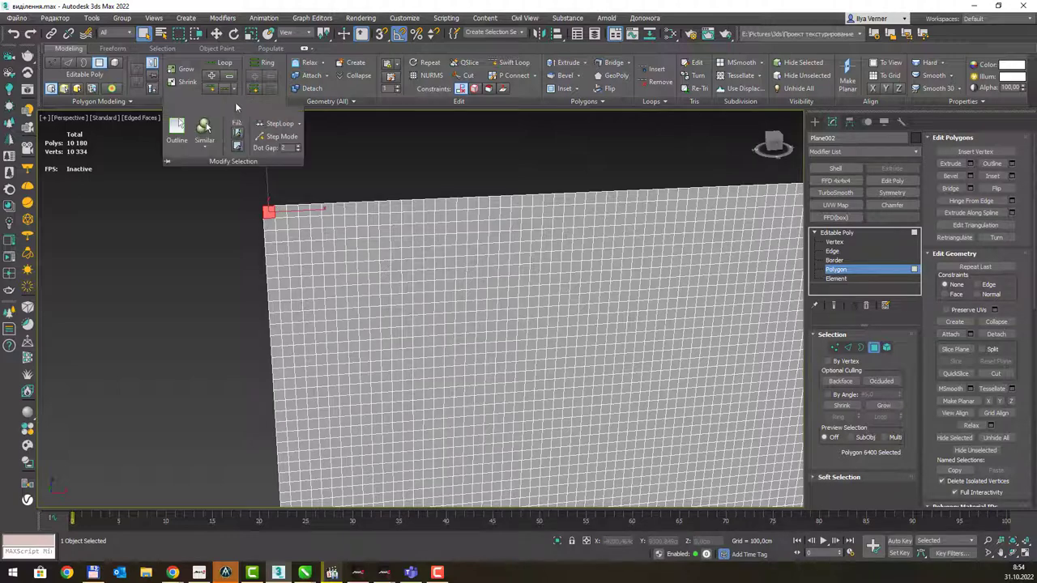
{"action": "left_click", "coordinate": [238, 147]}
- Orbit around the plane and clear its polygon selection to 0
{"action": "scroll", "coordinate": [303, 194], "scroll_direction": "down", "scroll_amount": 4}
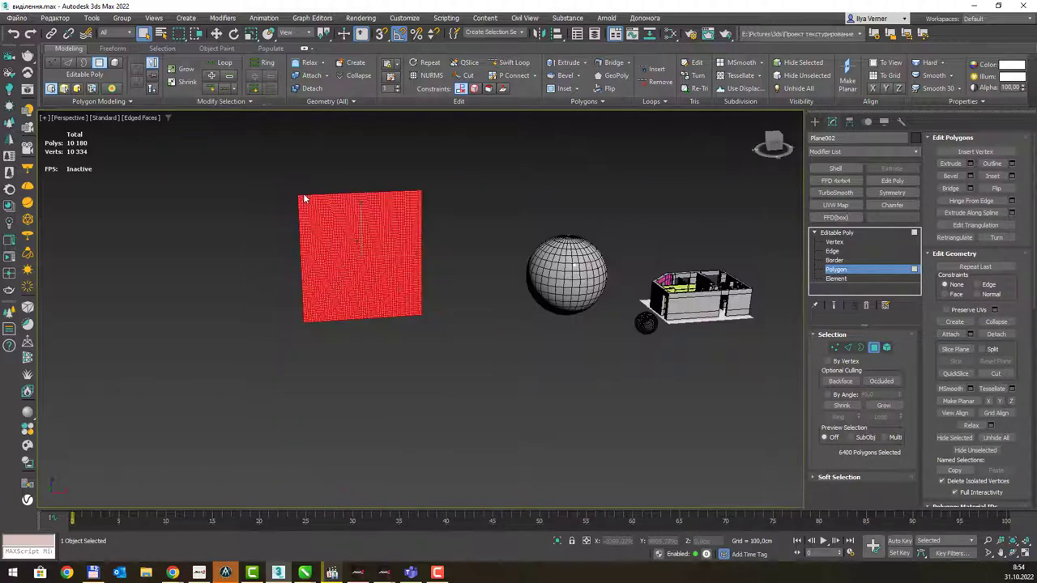
{"action": "middle_click_drag", "start_coordinate": [321, 177], "coordinate": [331, 205], "text": "alt"}
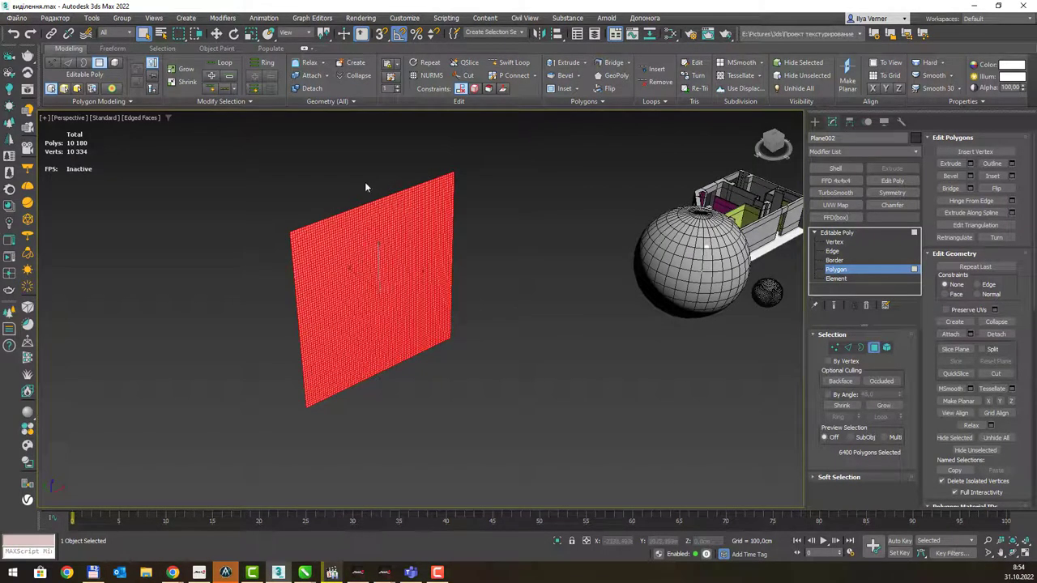
{"action": "middle_click_drag", "start_coordinate": [356, 186], "coordinate": [351, 174], "text": "alt"}
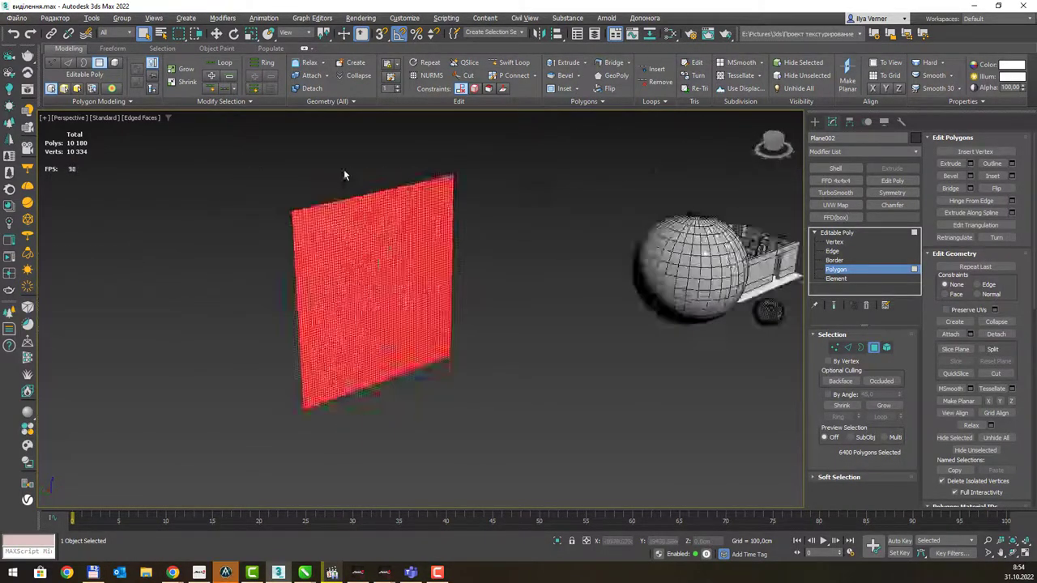
{"action": "left_click", "coordinate": [397, 188]}
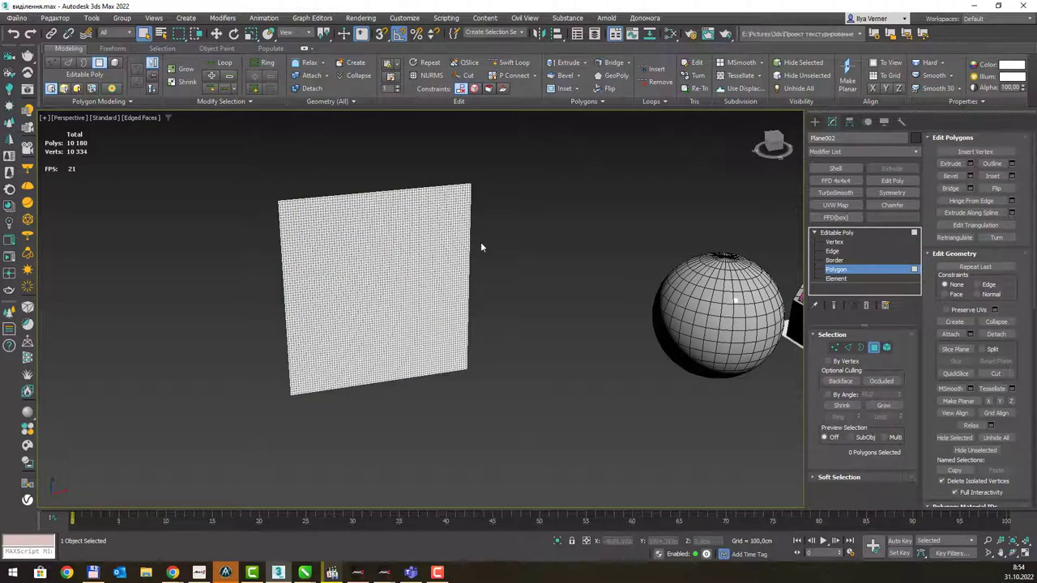
- Leave the plane's polygon level, select the sphere, and enter Polygon level
{"action": "left_click", "coordinate": [837, 232]}
{"action": "middle_click_drag", "start_coordinate": [644, 244], "coordinate": [348, 243]}
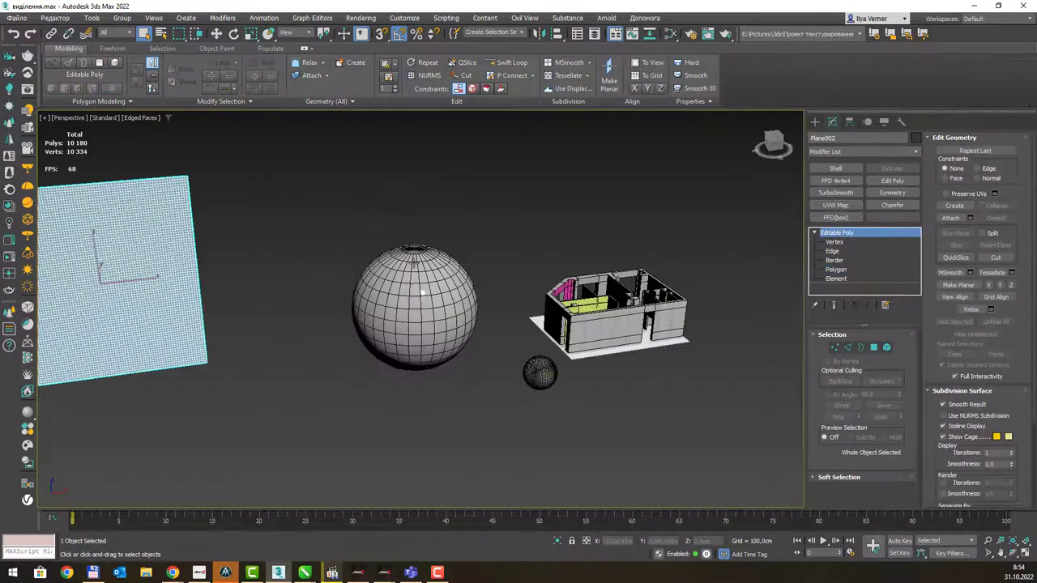
{"action": "left_click", "coordinate": [416, 271]}
{"action": "scroll", "coordinate": [409, 280], "scroll_direction": "up", "scroll_amount": 3}
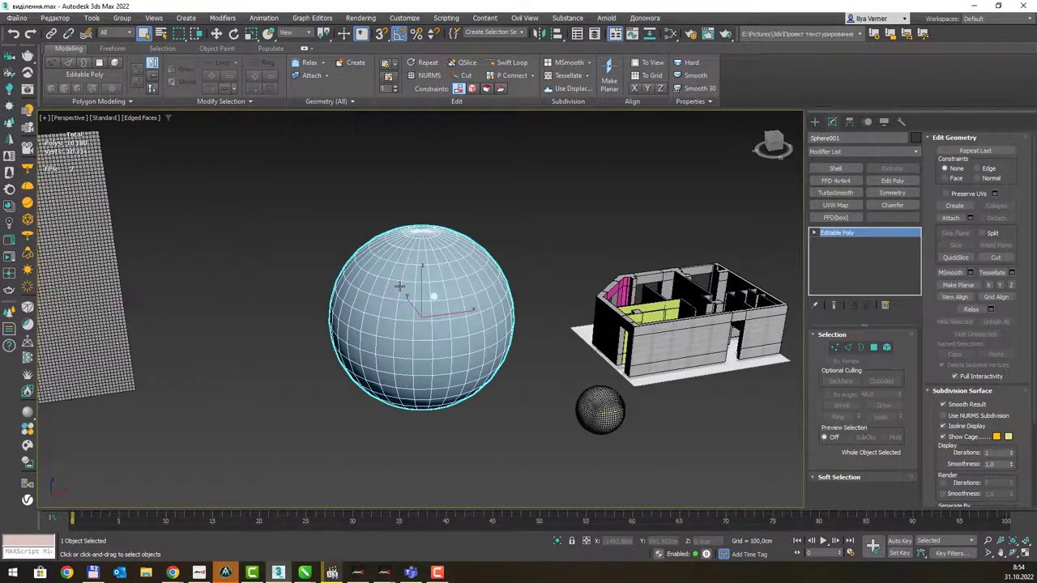
{"action": "right_click", "coordinate": [430, 265]}
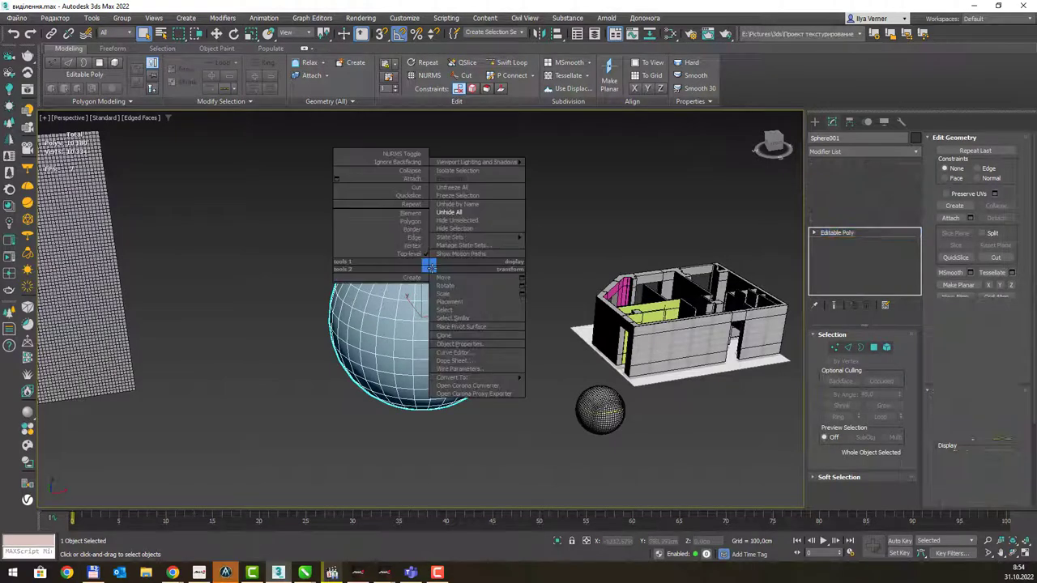
{"action": "left_click", "coordinate": [397, 346]}
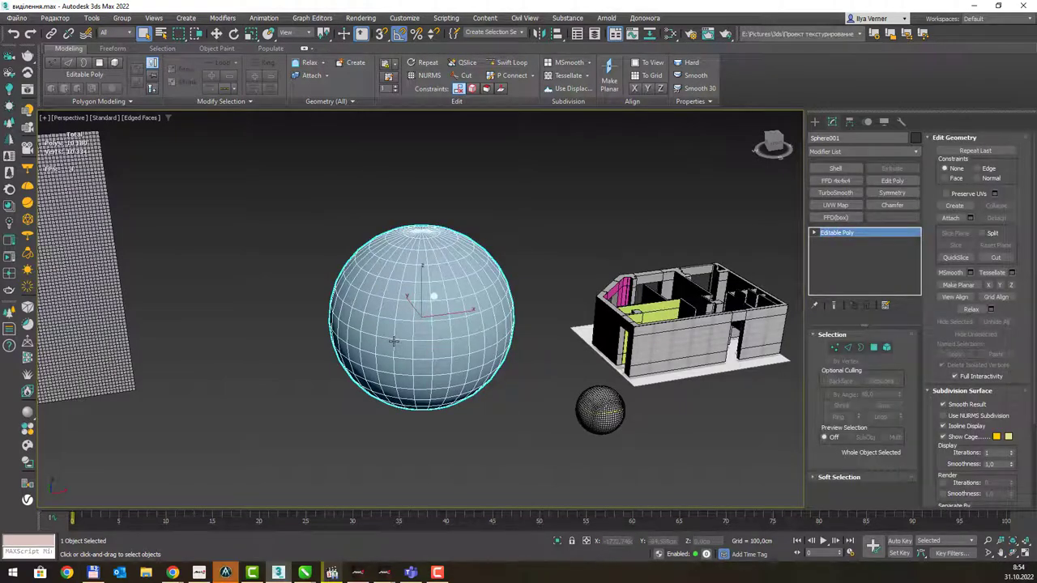
{"action": "key", "text": "4"}
{"action": "scroll", "coordinate": [419, 325], "scroll_direction": "up", "scroll_amount": 2}
- Select a 2x2 block of four sphere polygons and delete them, leaving a square hole
{"action": "left_click", "coordinate": [423, 304]}
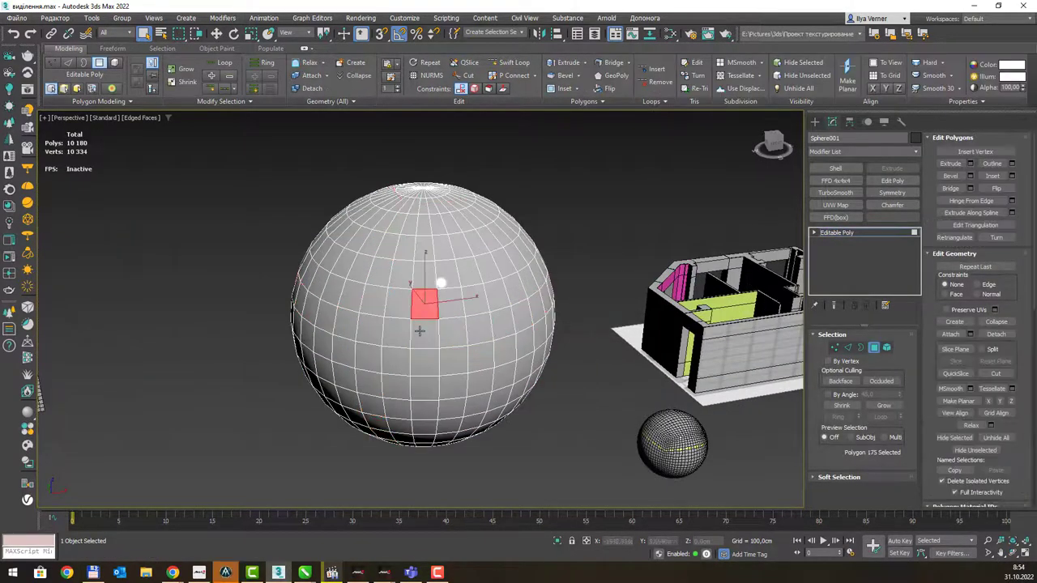
{"action": "left_click", "coordinate": [424, 334], "text": "ctrl"}
{"action": "left_click", "coordinate": [451, 334], "text": "ctrl"}
{"action": "left_click", "coordinate": [451, 308], "text": "ctrl"}
{"action": "key", "text": "Delete"}
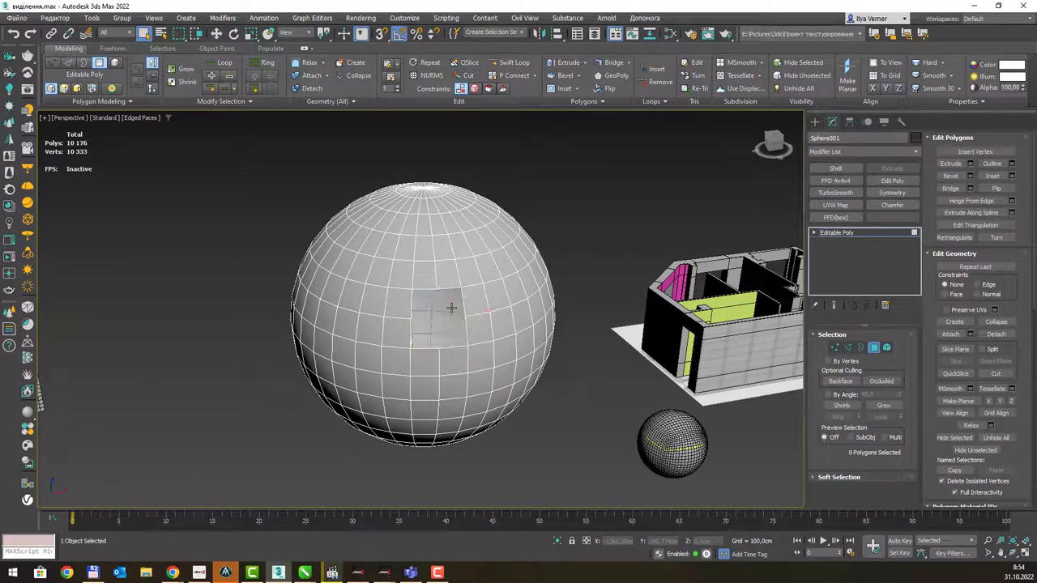
- Pick a polygon near the hole and test Fill on the enclosed area
{"action": "middle_click_drag", "start_coordinate": [444, 303], "coordinate": [398, 301], "text": "alt"}
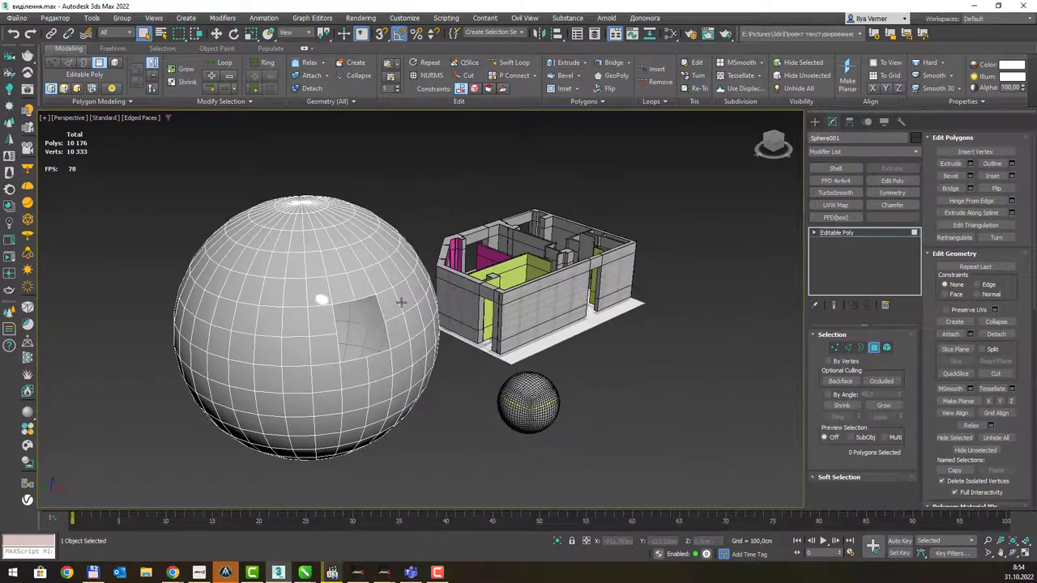
{"action": "left_click", "coordinate": [331, 316]}
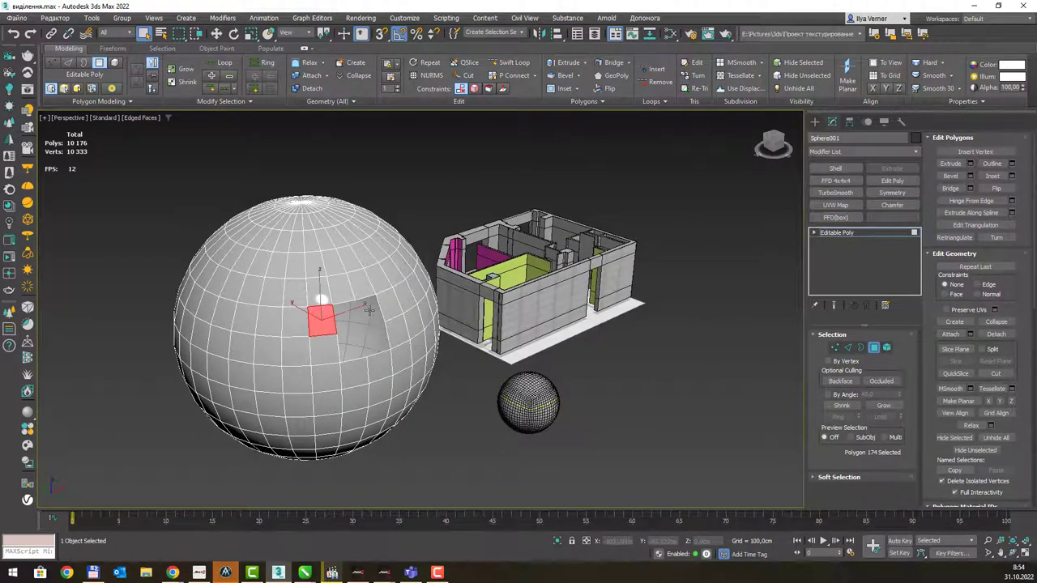
{"action": "left_click", "coordinate": [232, 103]}
{"action": "left_click", "coordinate": [237, 146]}
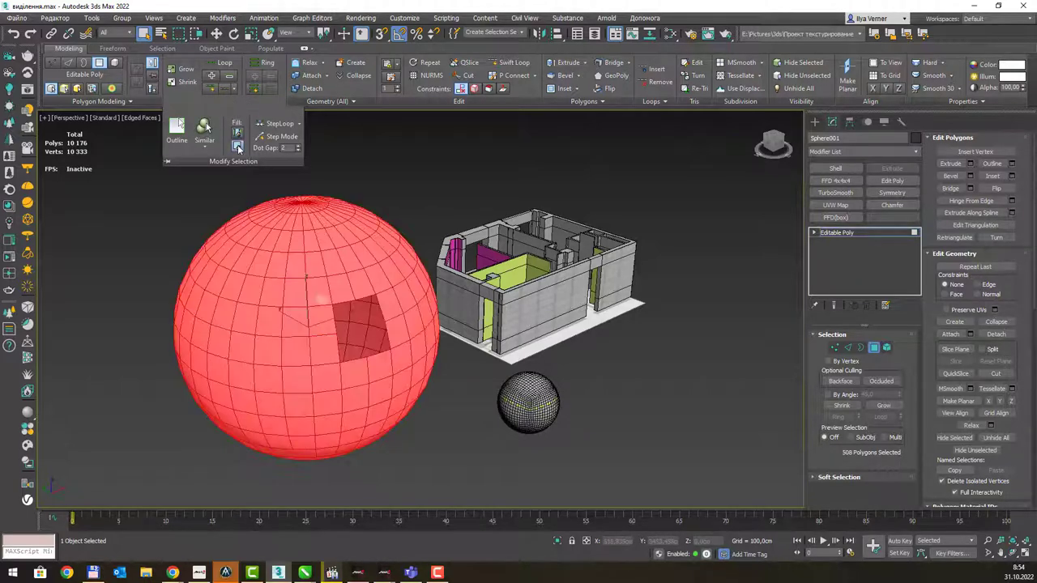
{"action": "mouse_move", "coordinate": [359, 227]}
{"action": "middle_mouse_down", "text": "alt"}
{"action": "mouse_move", "coordinate": [372, 229]}
{"action": "mouse_move", "coordinate": [360, 279]}
{"action": "middle_mouse_up", "text": "alt"}
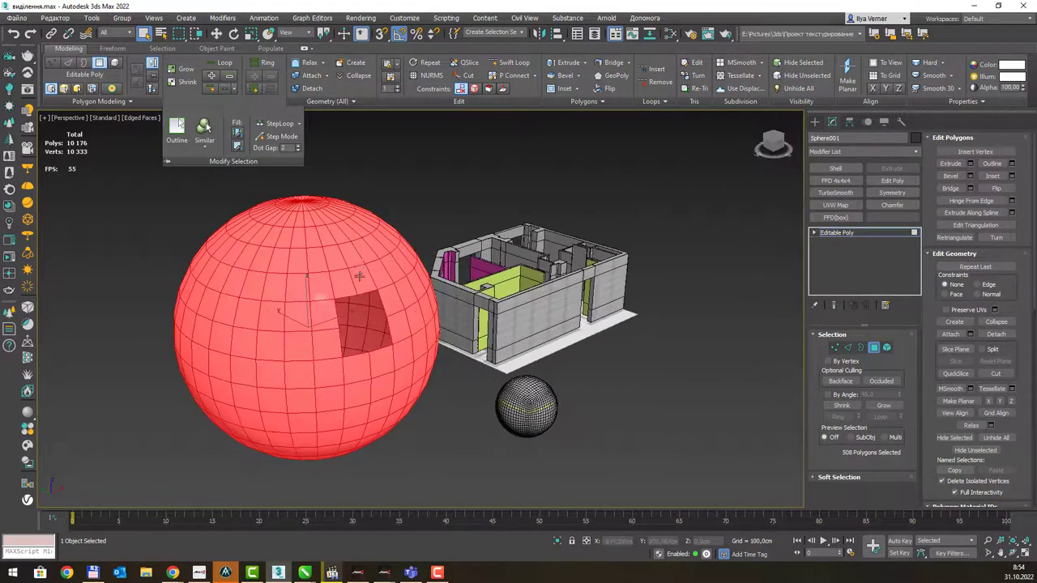
{"action": "left_click", "coordinate": [360, 279]}
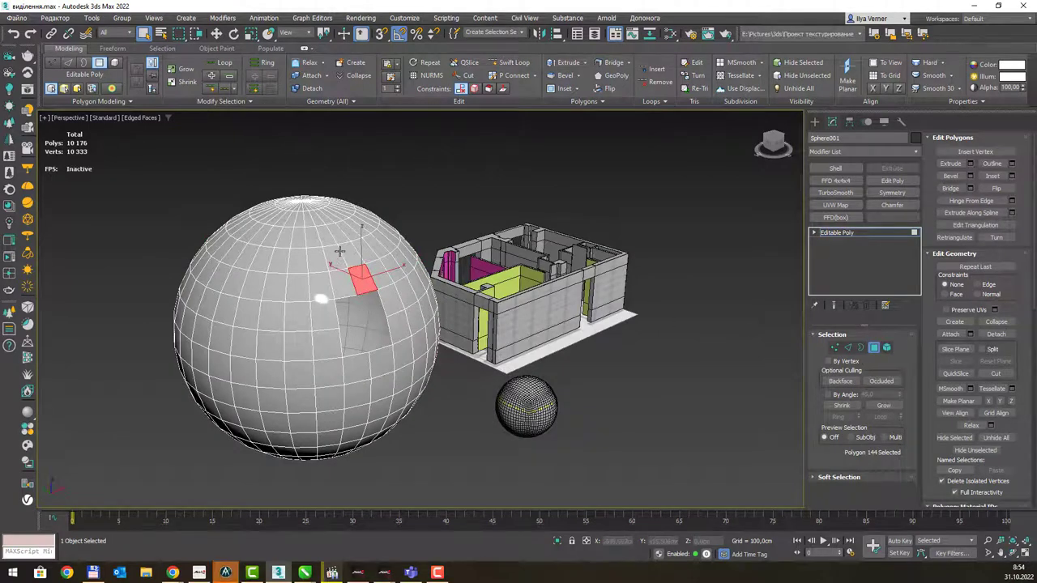
- Switch to Edge level, pick an edge near the hole, and try Fill Hole
{"action": "key", "text": "2"}
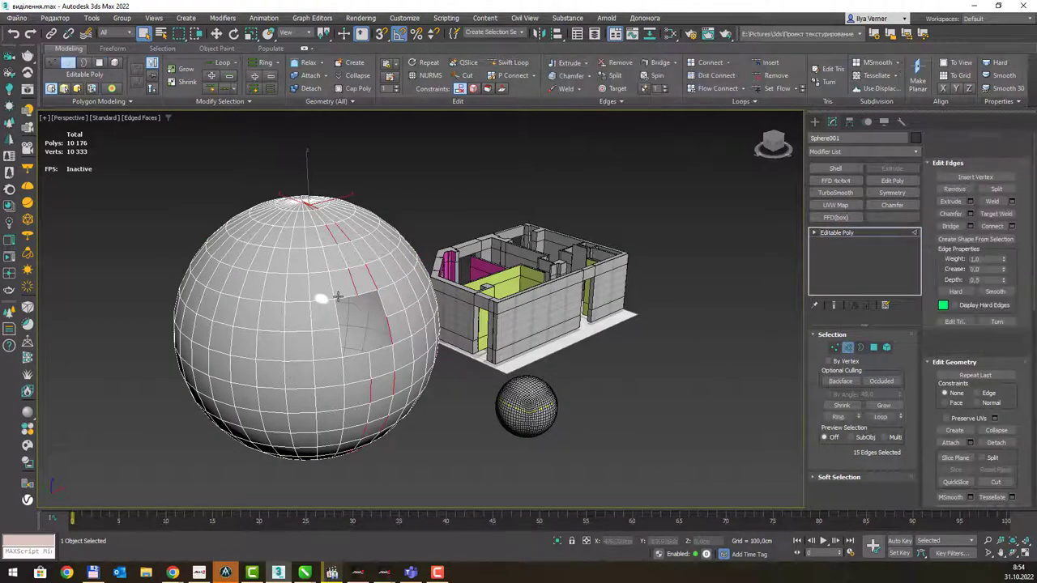
{"action": "left_click", "coordinate": [342, 293]}
{"action": "left_click", "coordinate": [244, 105]}
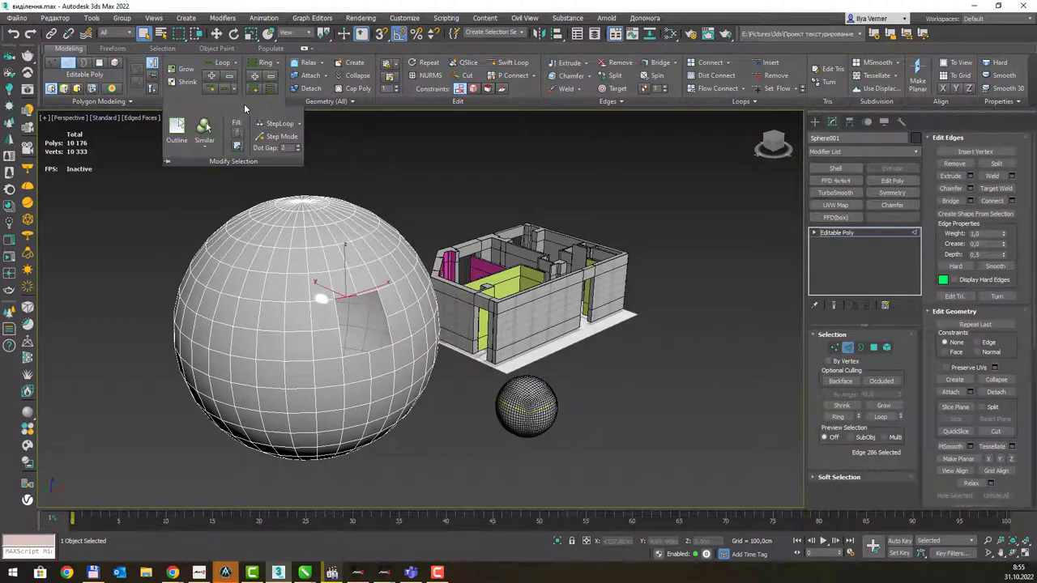
{"action": "left_click", "coordinate": [238, 149]}
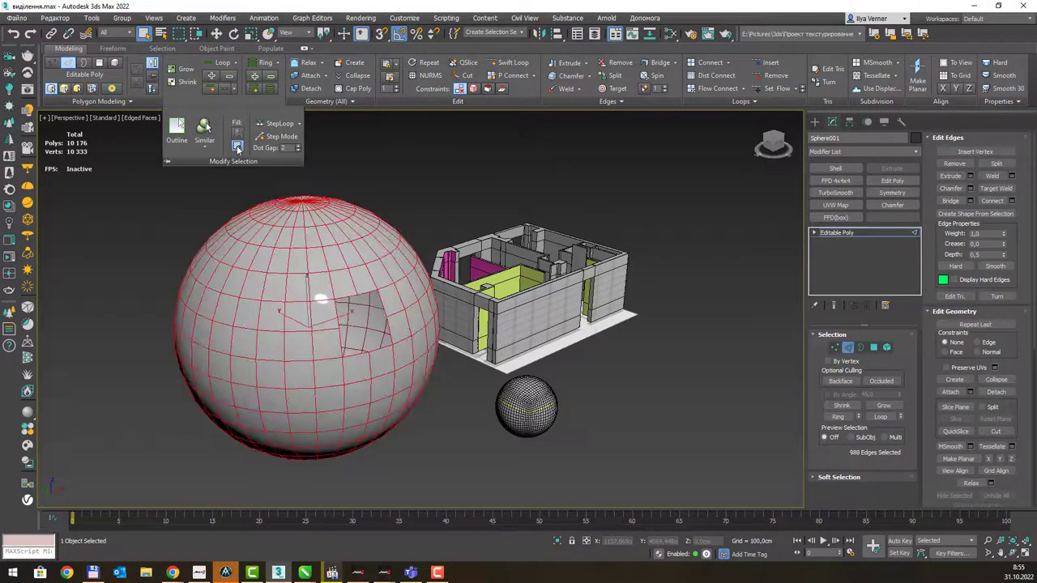
{"action": "key", "text": "shift+z"}
{"action": "key", "text": "shift+z"}
{"action": "key", "text": "shift+z"}
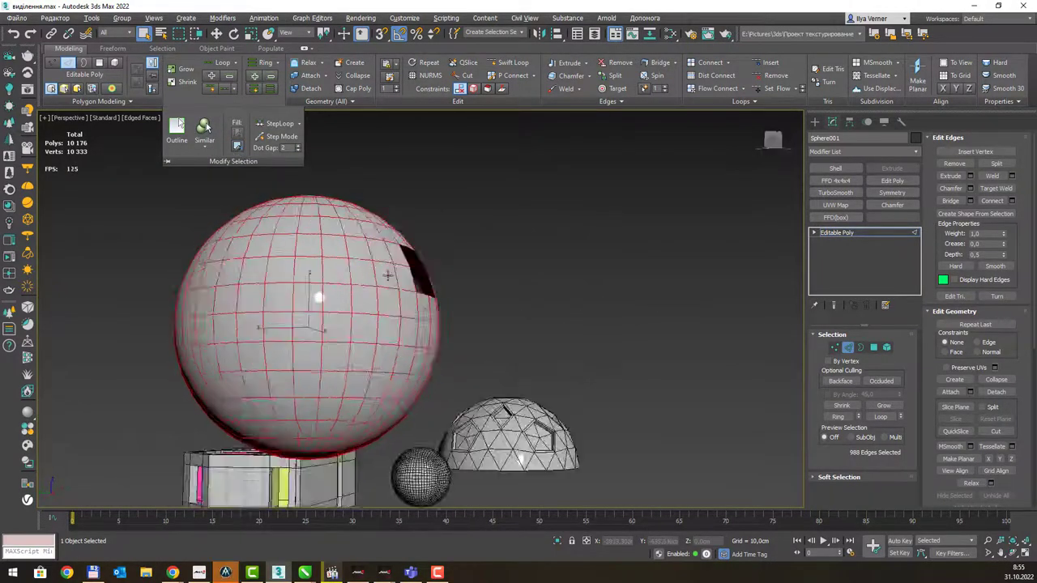
{"action": "key", "text": "shift+z"}
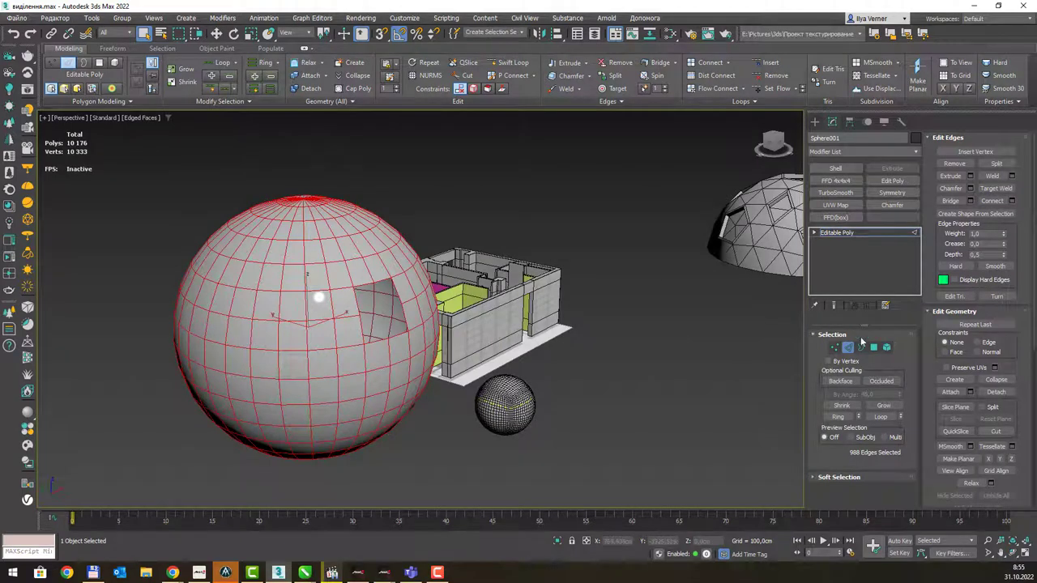
- Switch to Border level and select the hole's 8-edge border loop
{"action": "left_click", "coordinate": [849, 347]}
{"action": "left_click", "coordinate": [848, 348]}
{"action": "left_click", "coordinate": [861, 348]}
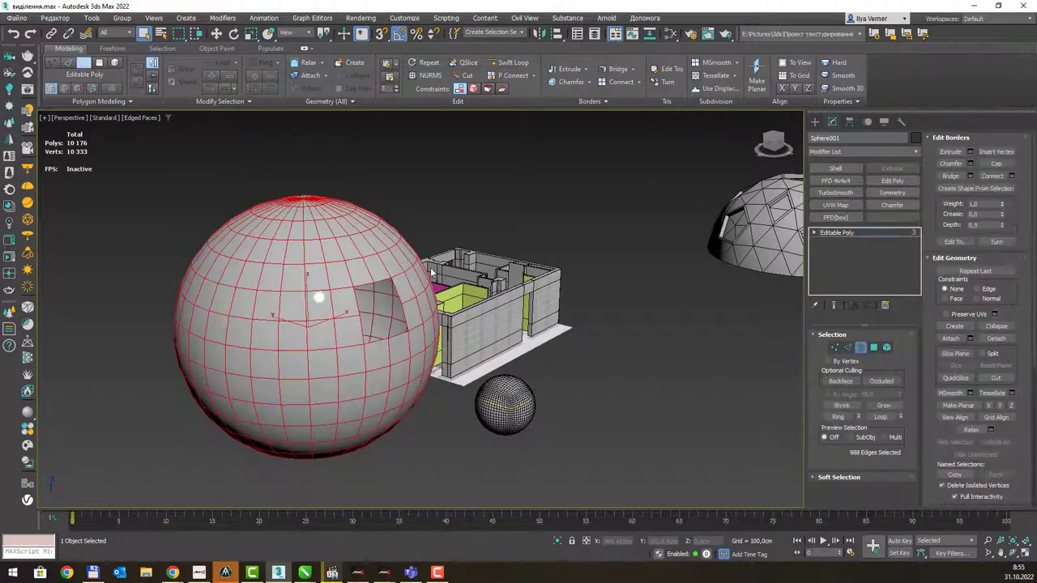
{"action": "left_click", "coordinate": [374, 282]}
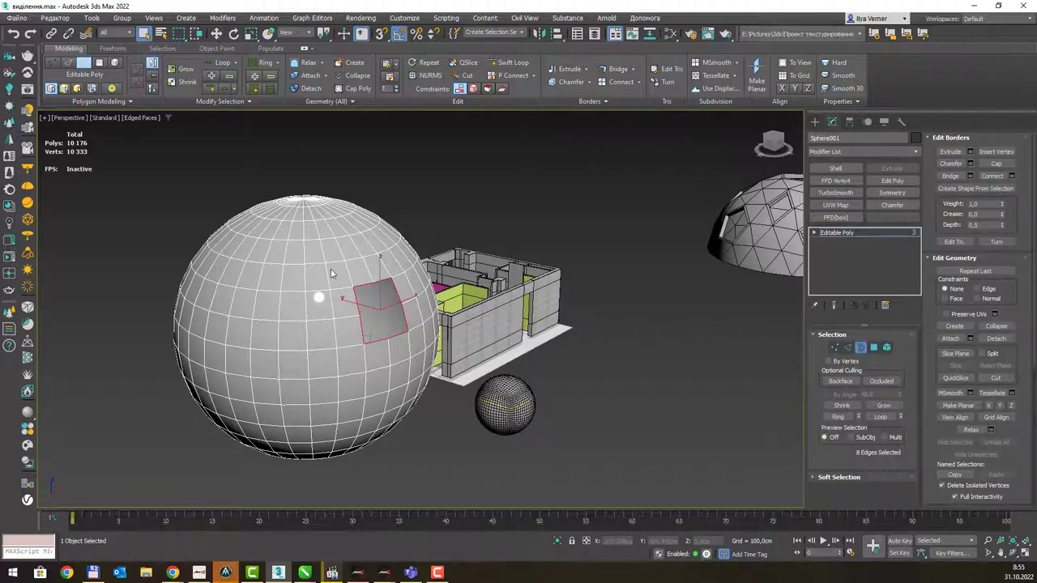
- Check the Fill Hole option, then box-select 320 edges across the sphere's upper area
{"action": "left_click", "coordinate": [239, 103]}
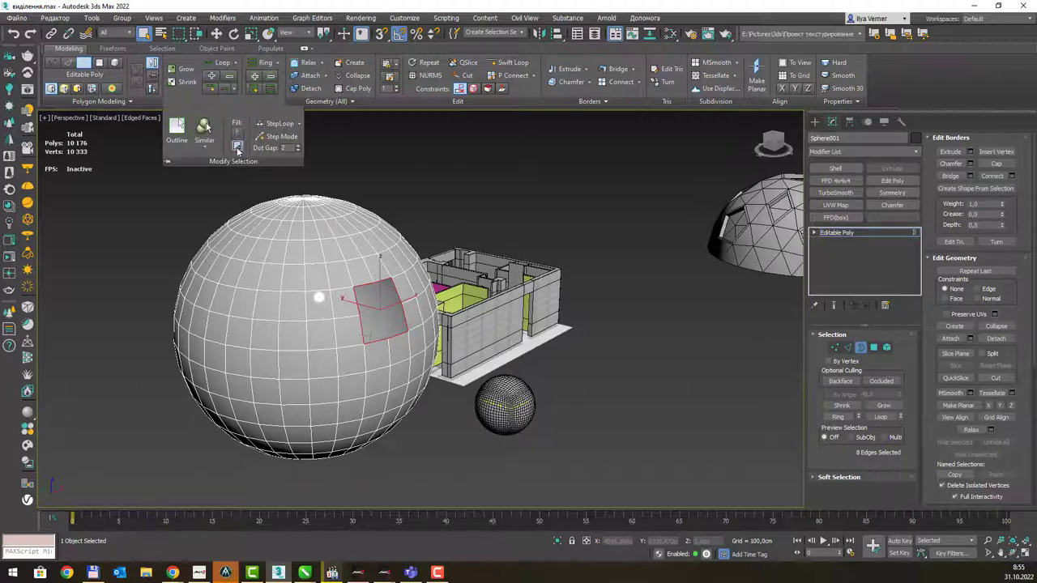
{"action": "mouse_move", "coordinate": [237, 147]}
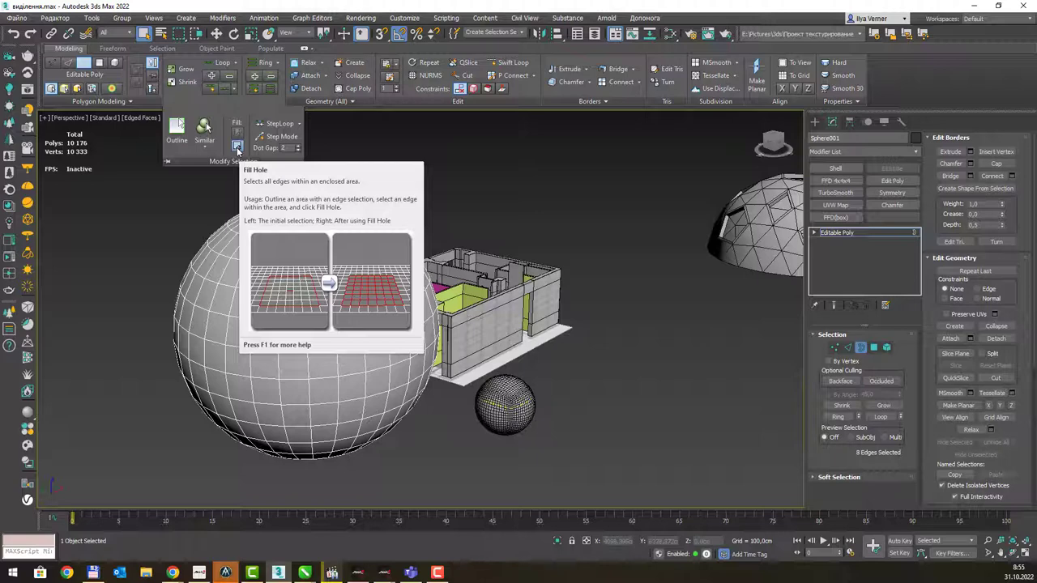
{"action": "left_click", "coordinate": [238, 150]}
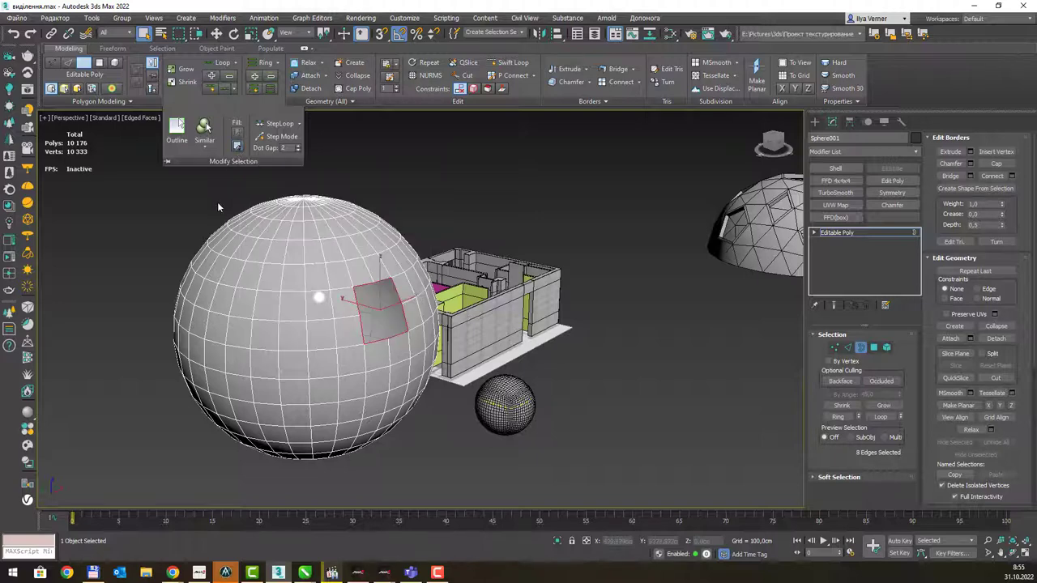
{"action": "left_click_drag", "start_coordinate": [212, 219], "coordinate": [410, 402]}
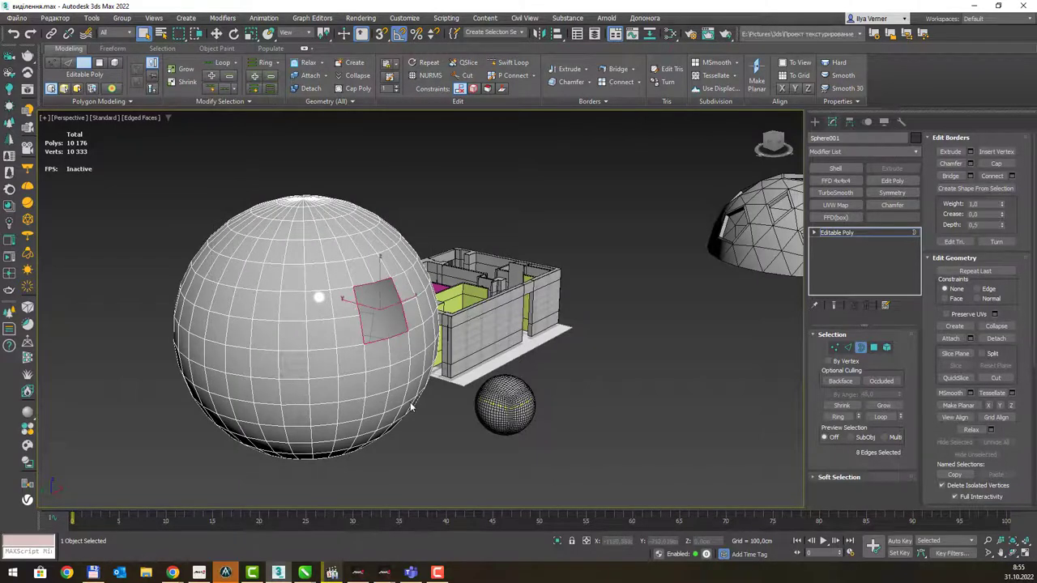
{"action": "left_click", "coordinate": [847, 348]}
{"action": "left_click_drag", "start_coordinate": [280, 209], "coordinate": [432, 386]}
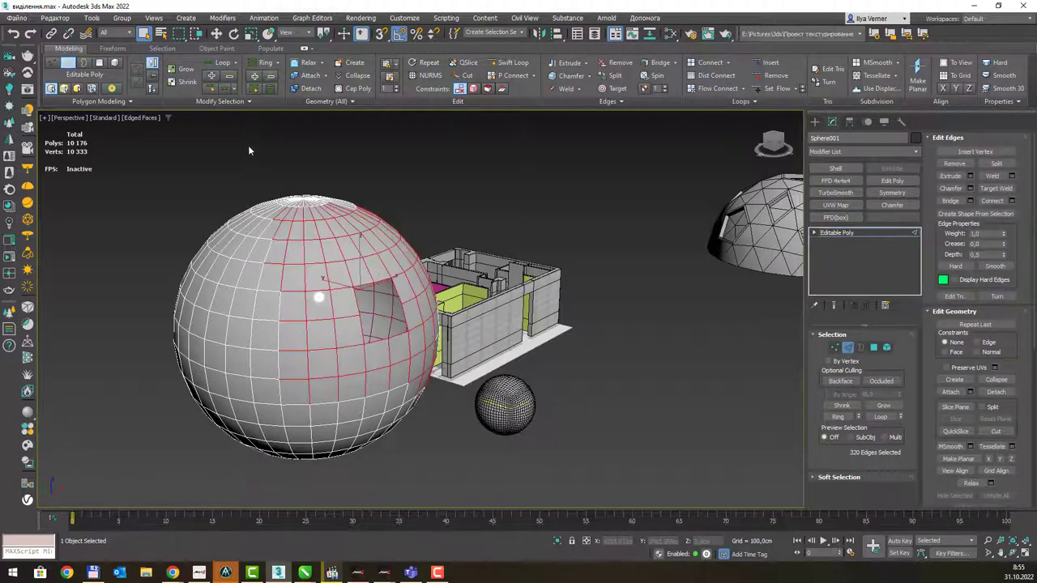
{"action": "left_click", "coordinate": [228, 101]}
- Pick an edge above the hole and select all matching edges with Similar
{"action": "left_click", "coordinate": [239, 102]}
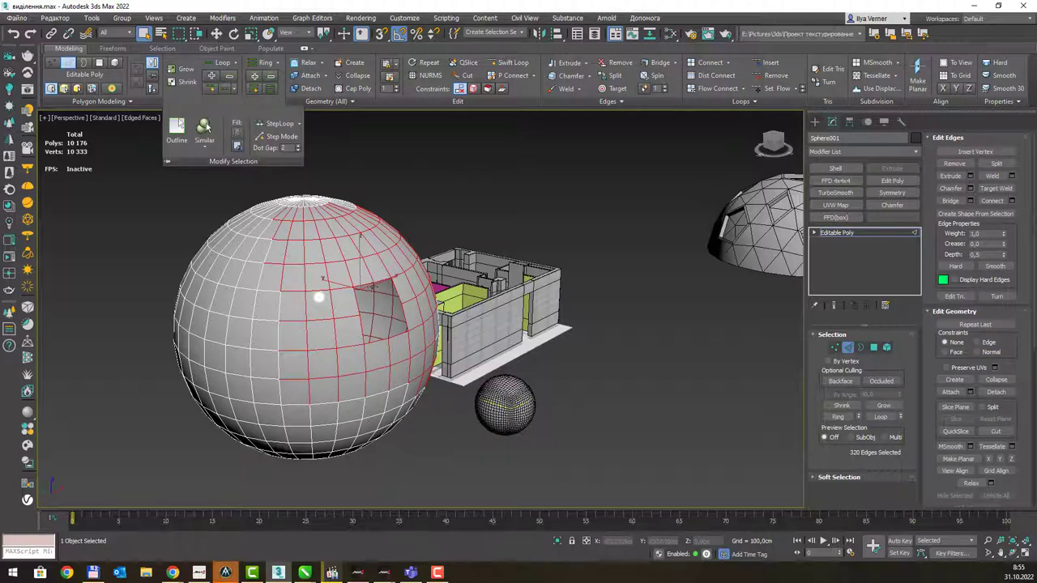
{"action": "left_click", "coordinate": [368, 280]}
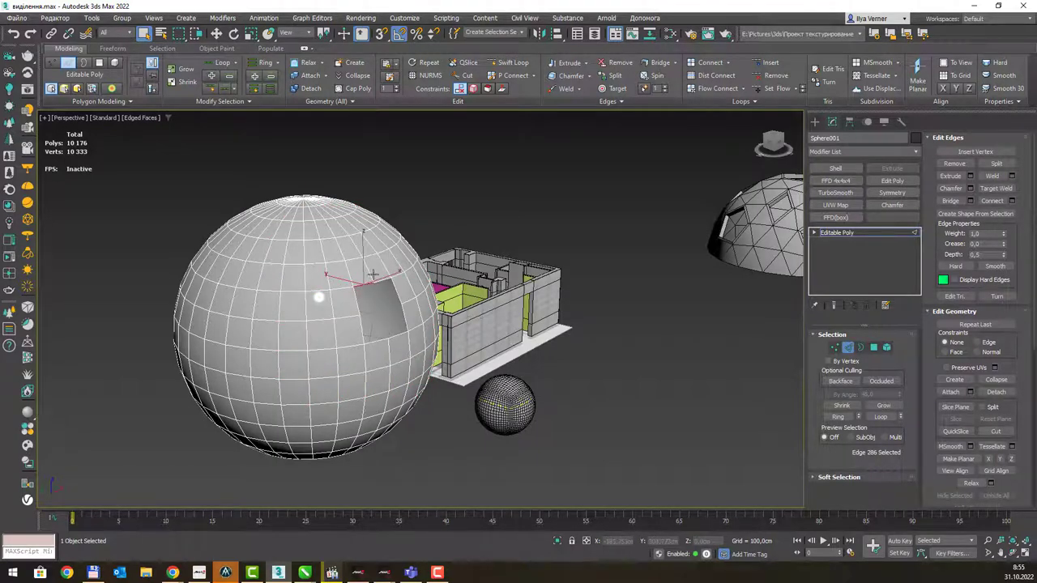
{"action": "left_click", "coordinate": [218, 101]}
{"action": "left_click", "coordinate": [204, 127]}
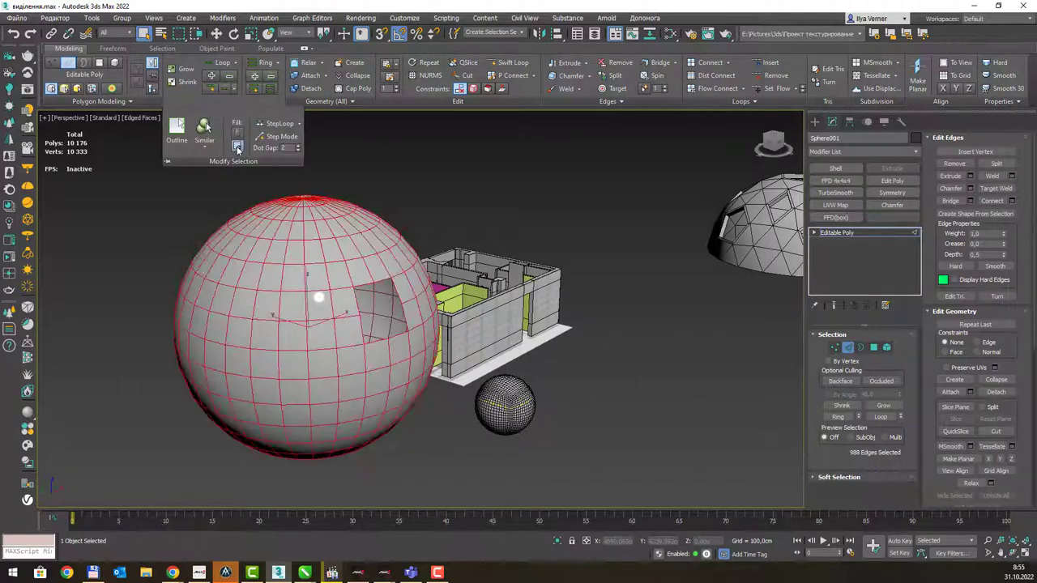
{"action": "left_click", "coordinate": [367, 282]}
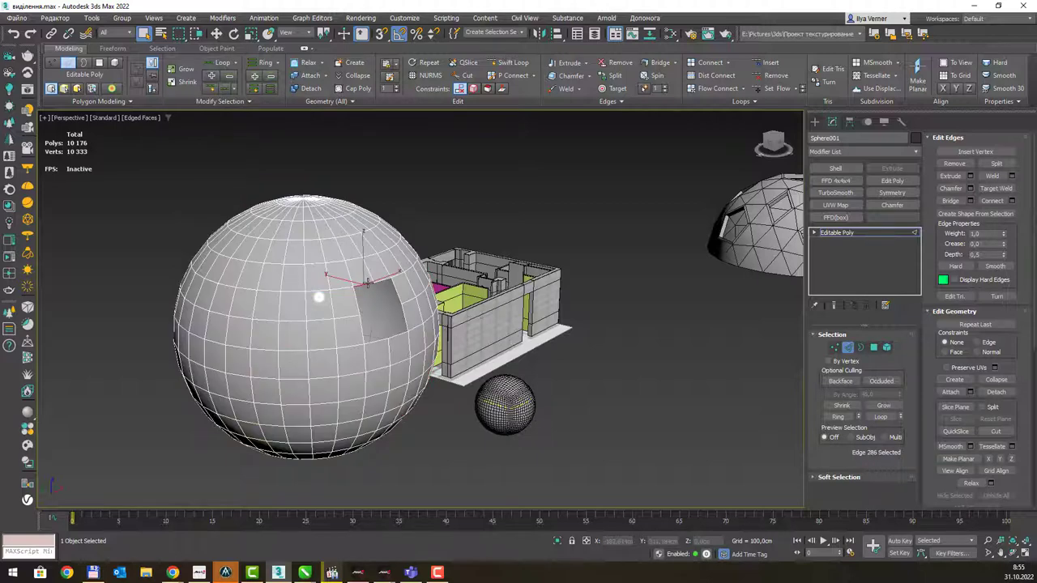
{"action": "middle_click_drag", "start_coordinate": [385, 226], "coordinate": [332, 194], "text": "alt"}
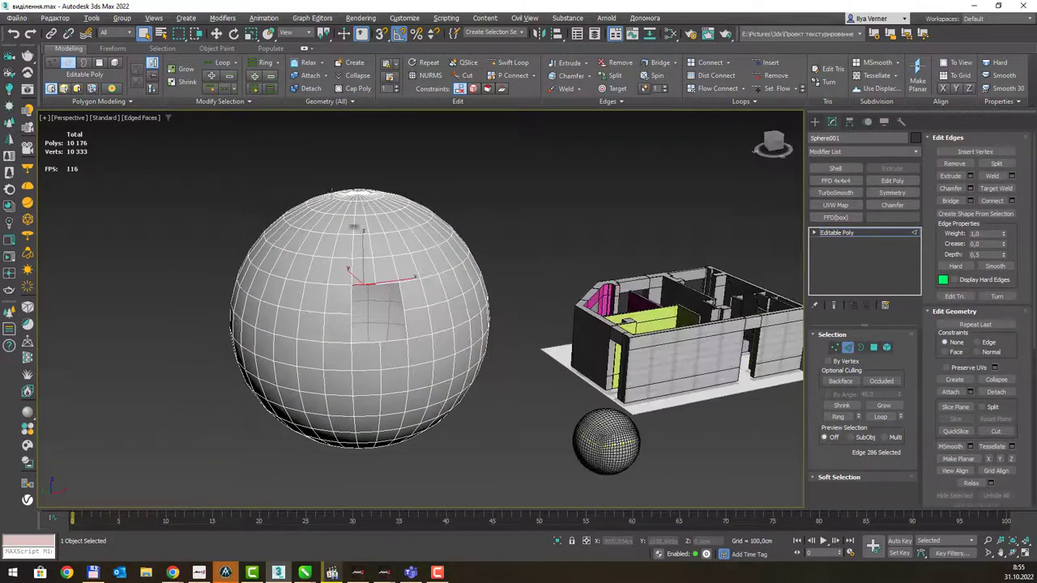
- Apply Fill Hole from two picked edges to select 988 sphere edges
{"action": "left_click", "coordinate": [234, 101]}
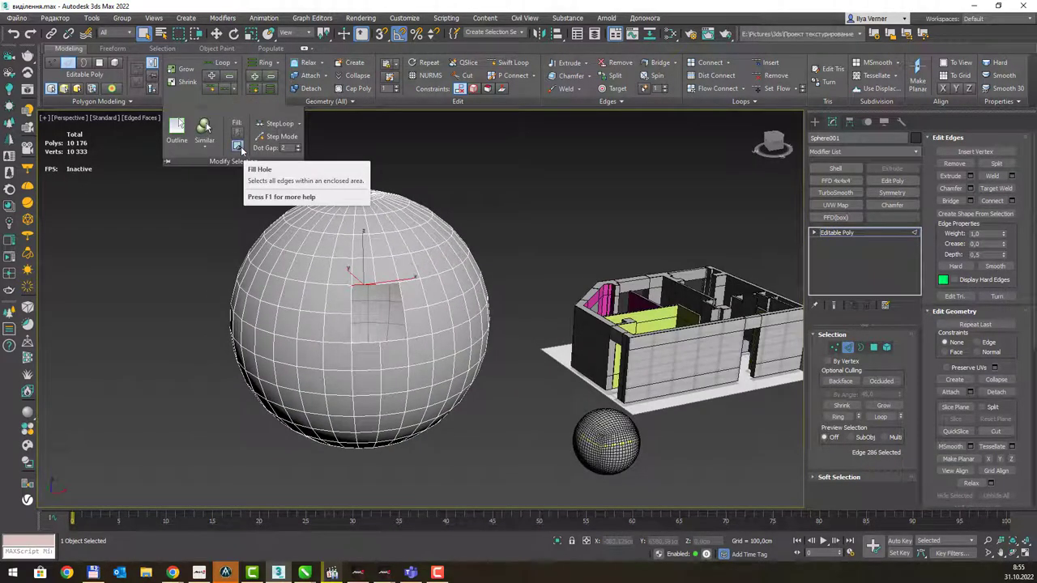
{"action": "mouse_move", "coordinate": [237, 147]}
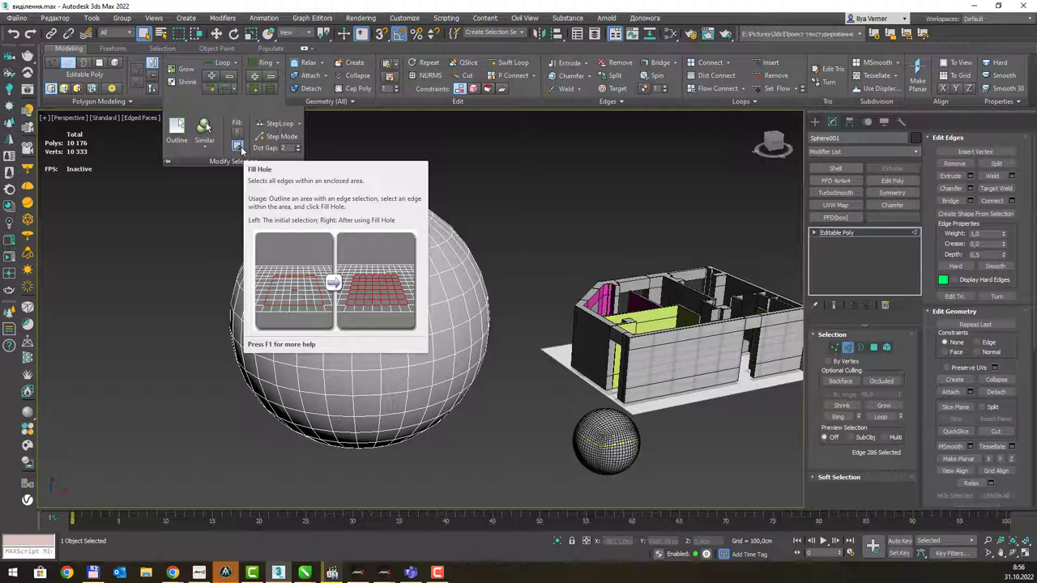
{"action": "left_click", "coordinate": [237, 146]}
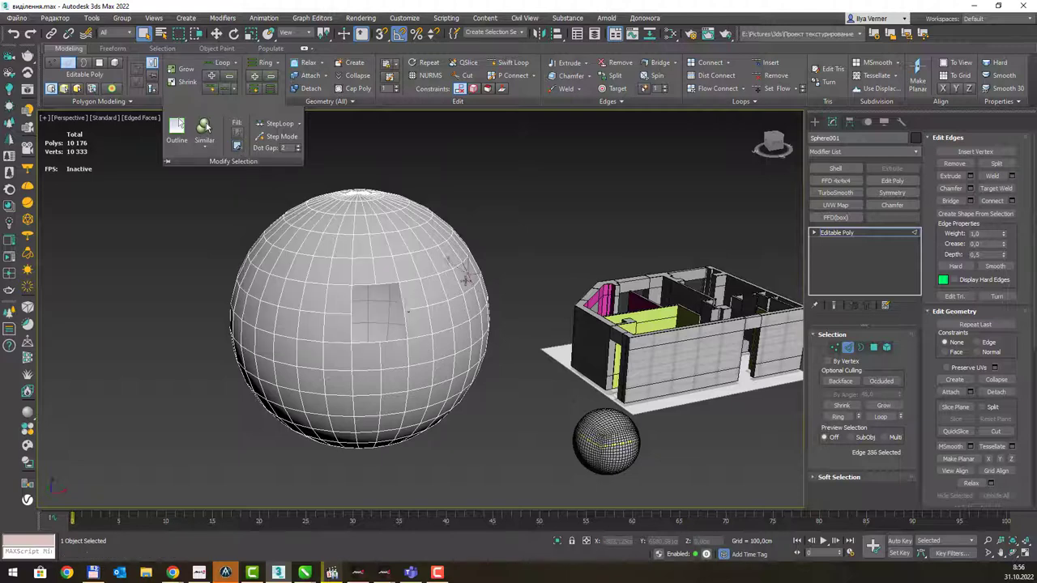
{"action": "left_click", "coordinate": [281, 290]}
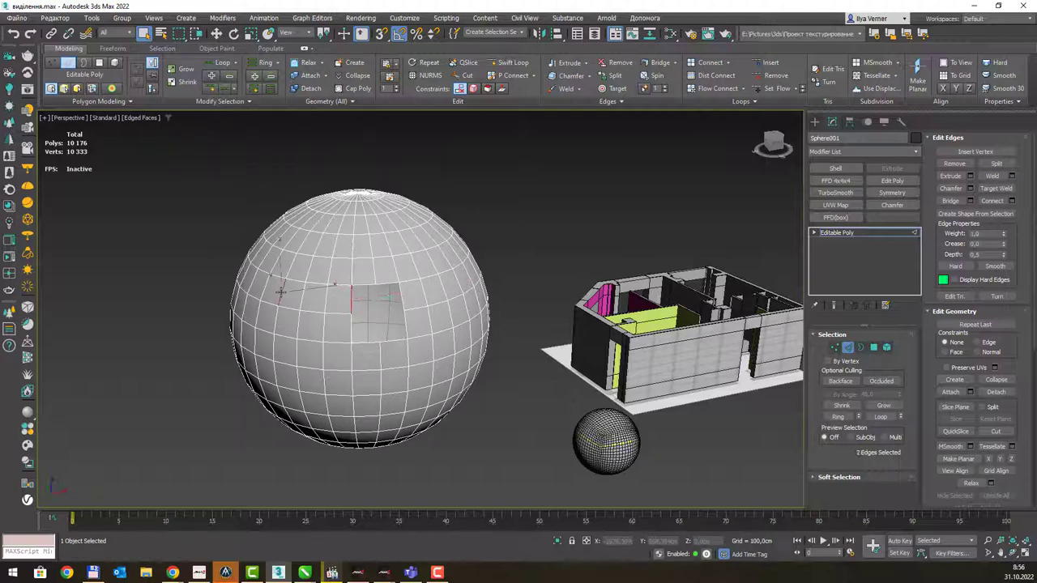
{"action": "left_click", "coordinate": [239, 102]}
{"action": "left_click", "coordinate": [237, 147]}
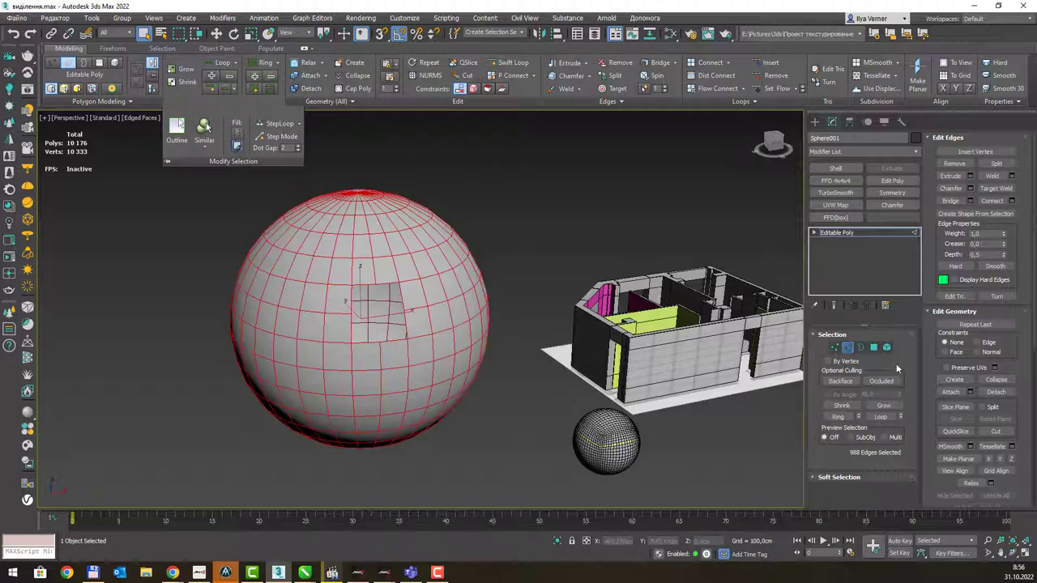
- At Polygon level, pick three polygons and grow the selection with Fill
{"action": "left_click", "coordinate": [873, 347]}
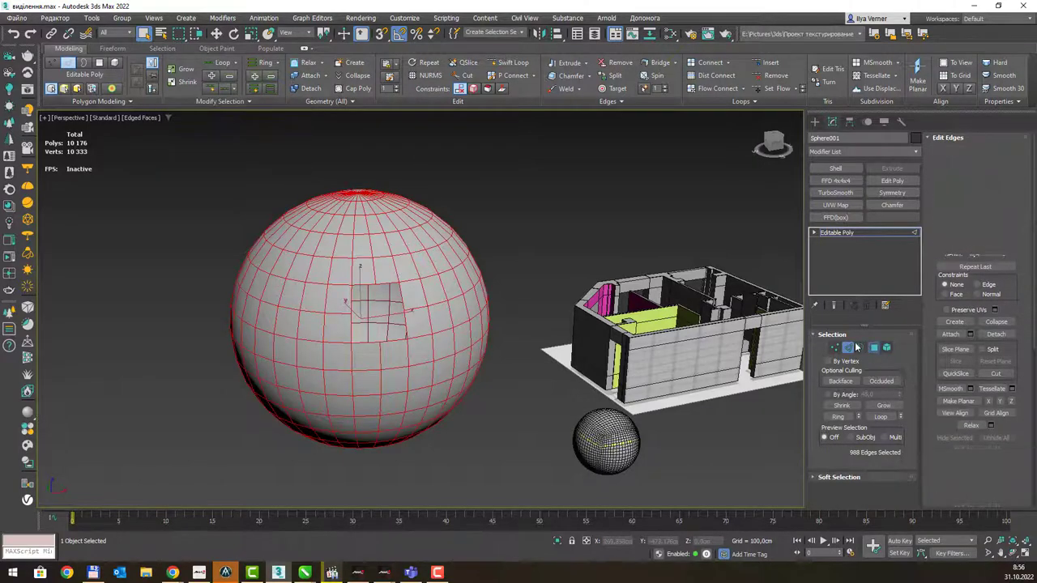
{"action": "left_click", "coordinate": [341, 298], "text": "ctrl"}
{"action": "left_click", "coordinate": [283, 320], "text": "ctrl"}
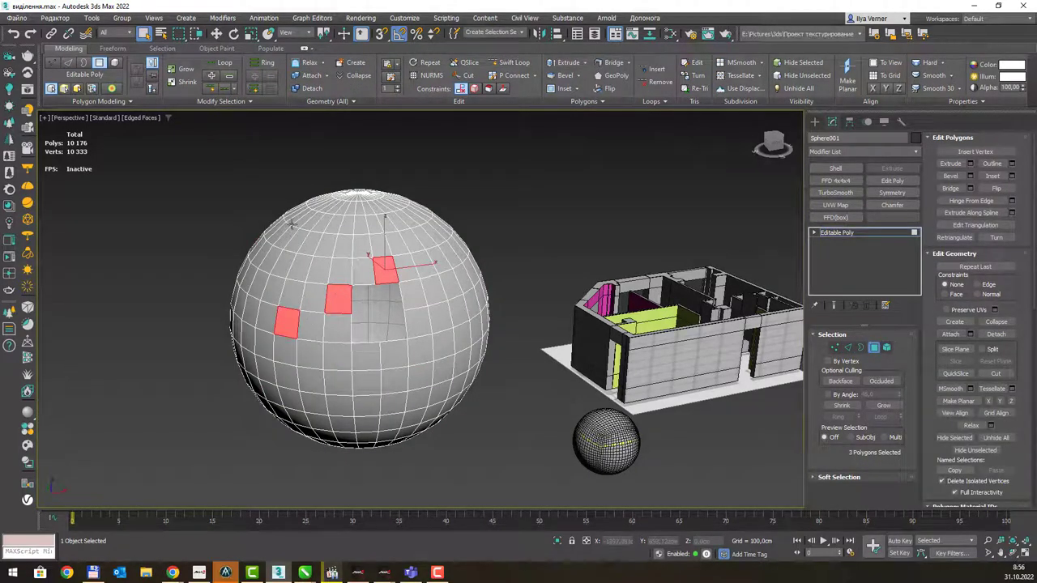
{"action": "left_click", "coordinate": [251, 102]}
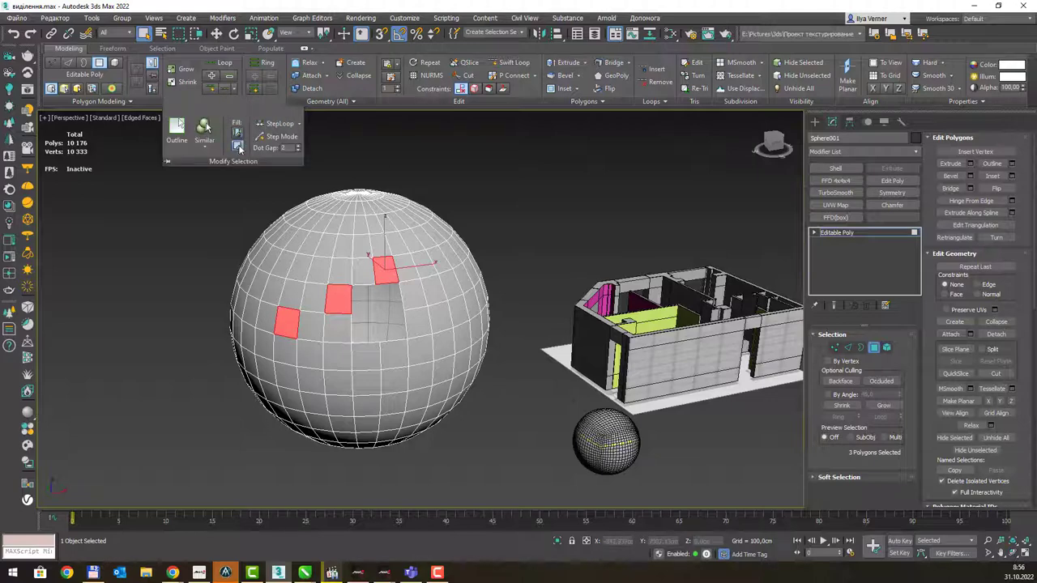
{"action": "left_click", "coordinate": [238, 147]}
{"action": "middle_click_drag", "start_coordinate": [421, 243], "coordinate": [478, 235], "text": "alt"}
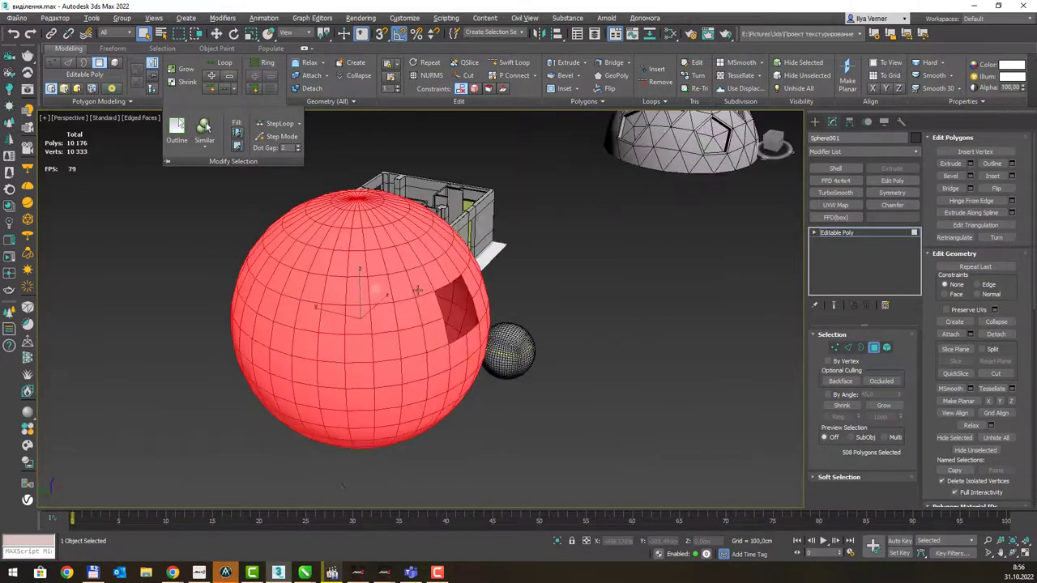
- Re-enter Polygon level, select all 508 polygons with Ctrl+A, then pick polygon 167
{"action": "left_click", "coordinate": [873, 347]}
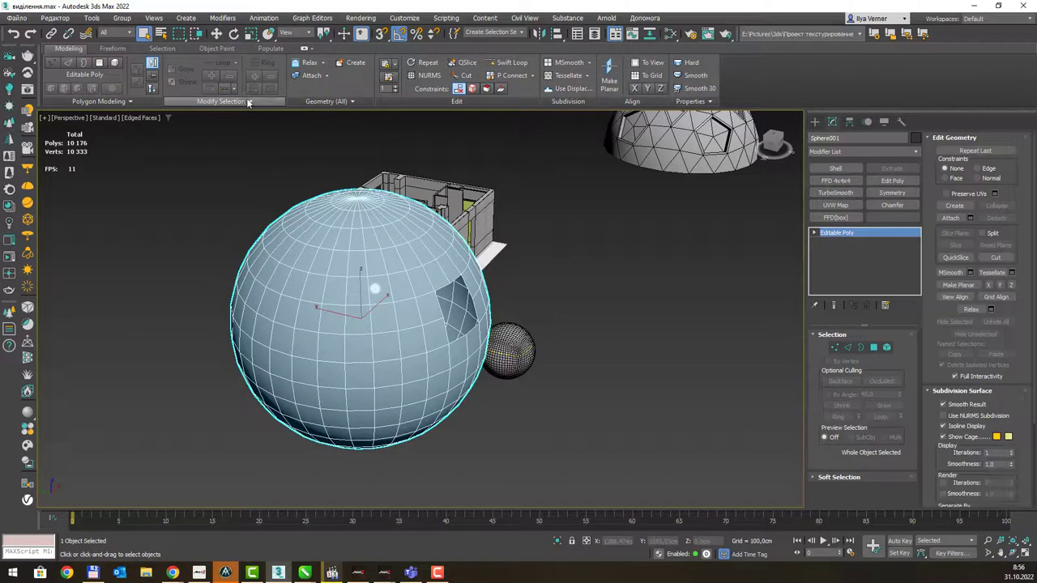
{"action": "left_click", "coordinate": [249, 102]}
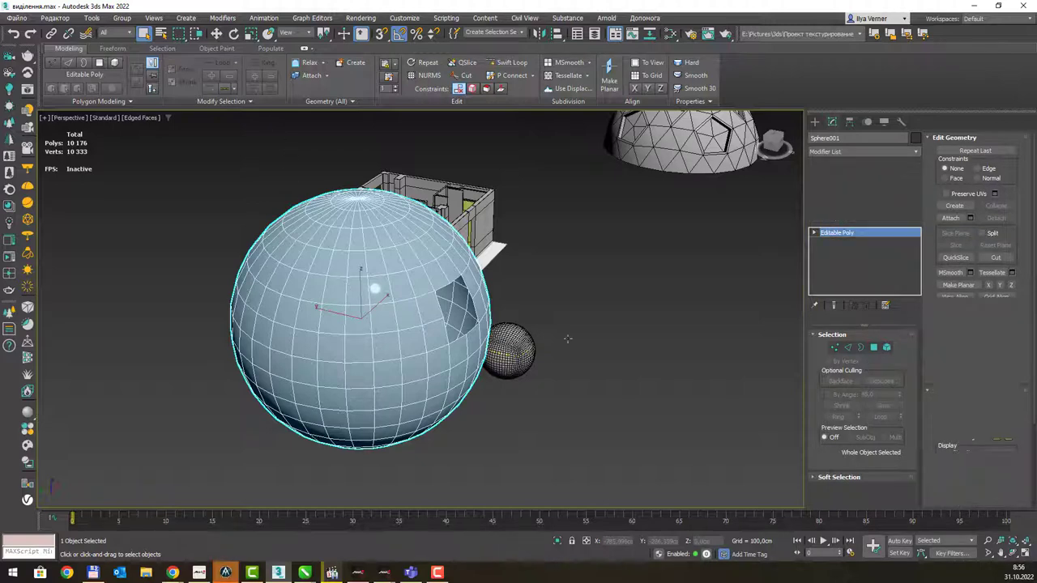
{"action": "left_click", "coordinate": [873, 347]}
{"action": "key", "text": "ctrl+a"}
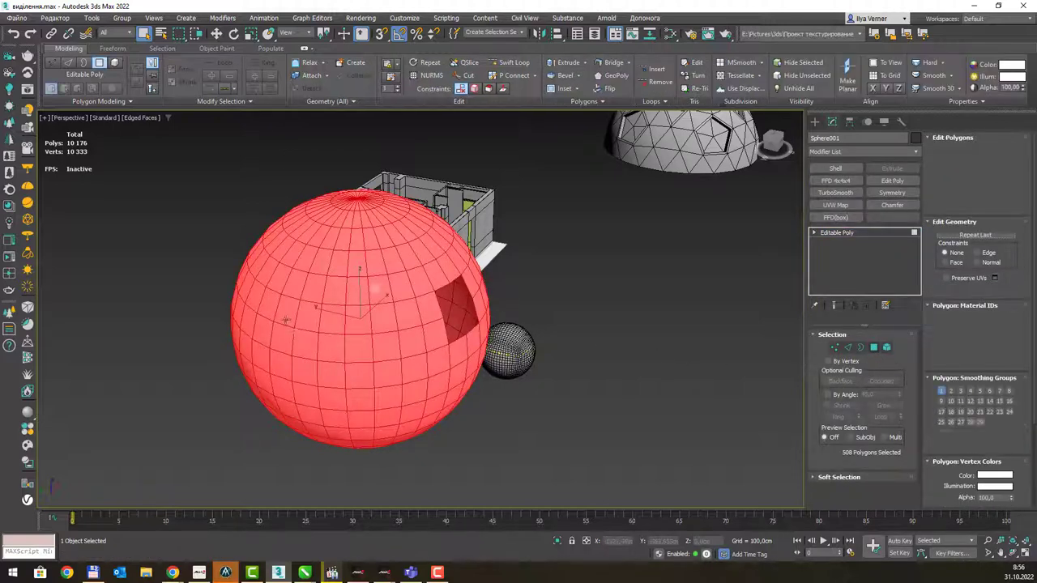
{"action": "left_click", "coordinate": [271, 305]}
- Select the polygon loop between a top face and a lower-left face using StepLoop
{"action": "left_click", "coordinate": [249, 103]}
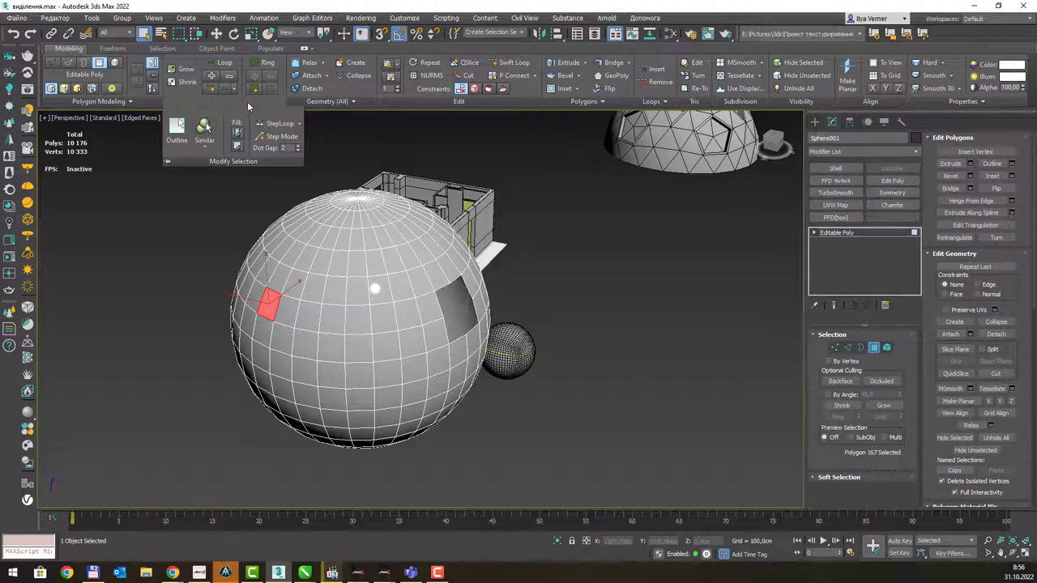
{"action": "left_click", "coordinate": [298, 125]}
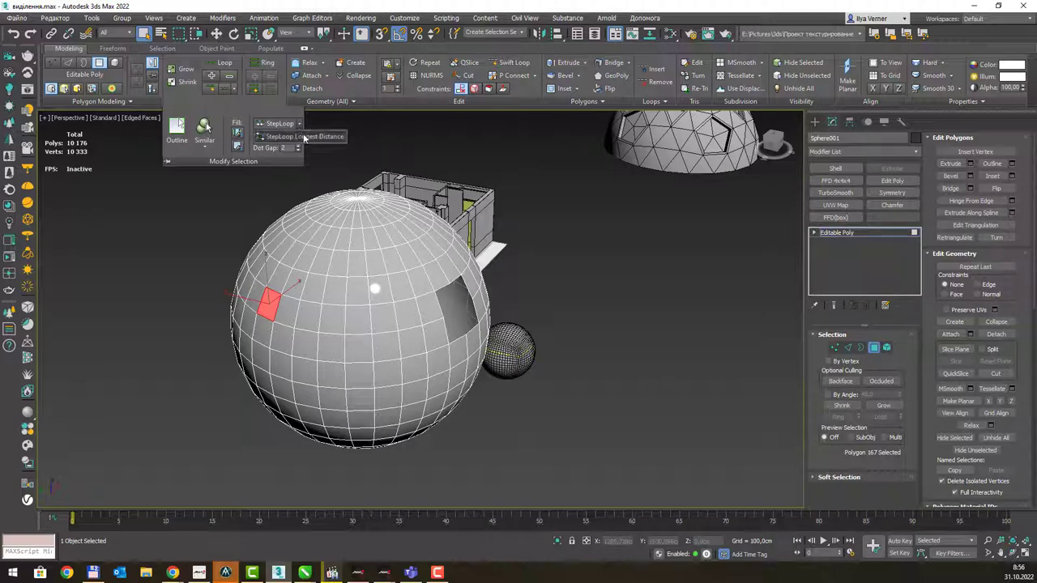
{"action": "mouse_move", "coordinate": [301, 136]}
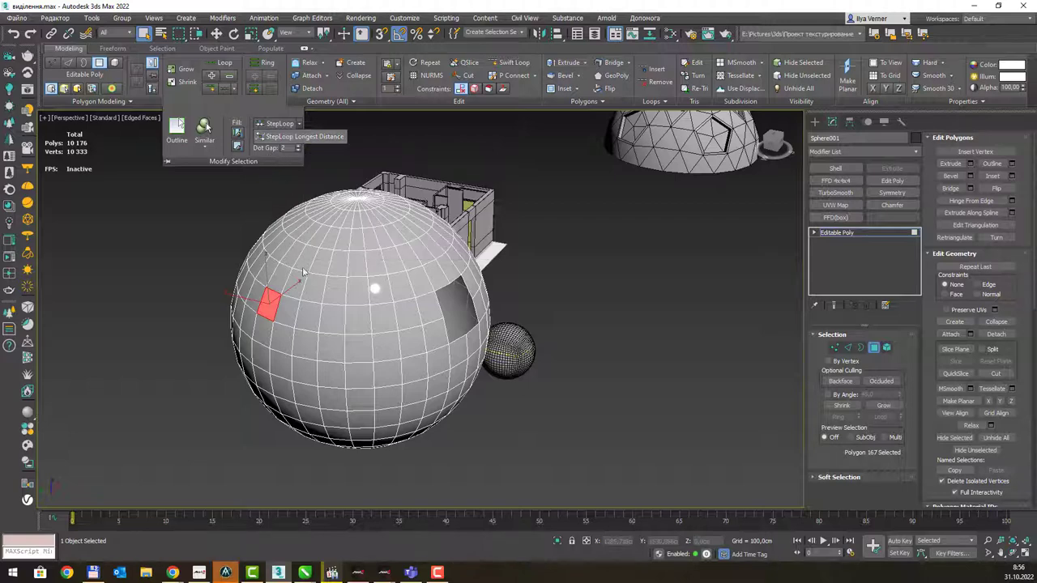
{"action": "left_click", "coordinate": [312, 230]}
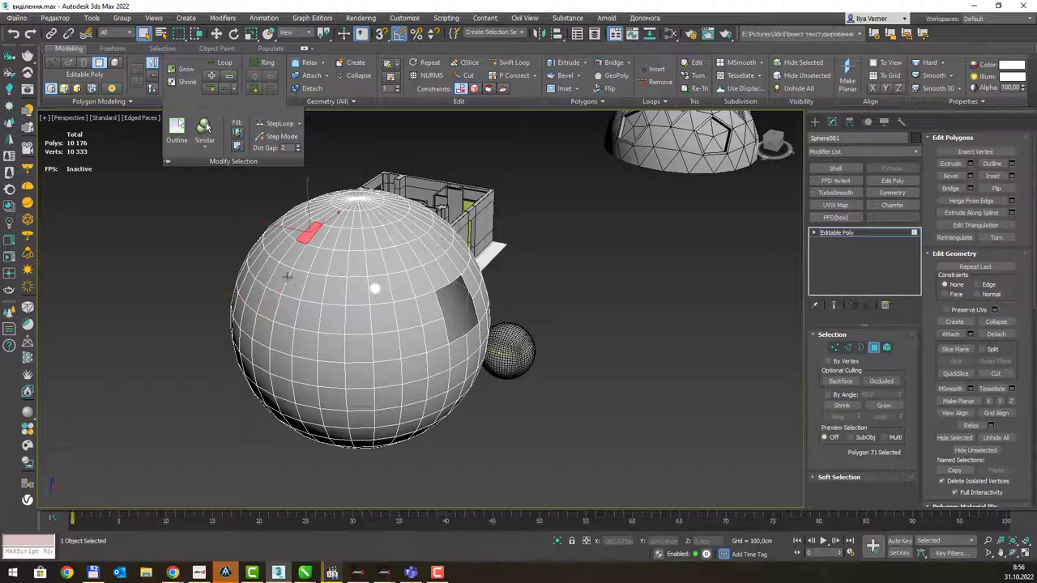
{"action": "left_click", "coordinate": [262, 349], "text": "ctrl"}
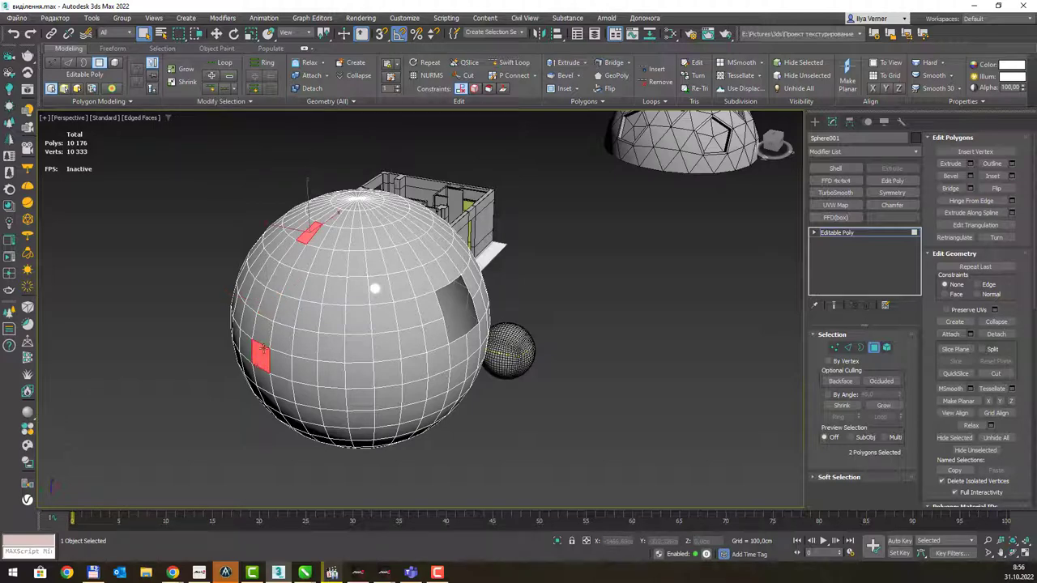
{"action": "left_click", "coordinate": [250, 102]}
{"action": "left_click", "coordinate": [270, 126]}
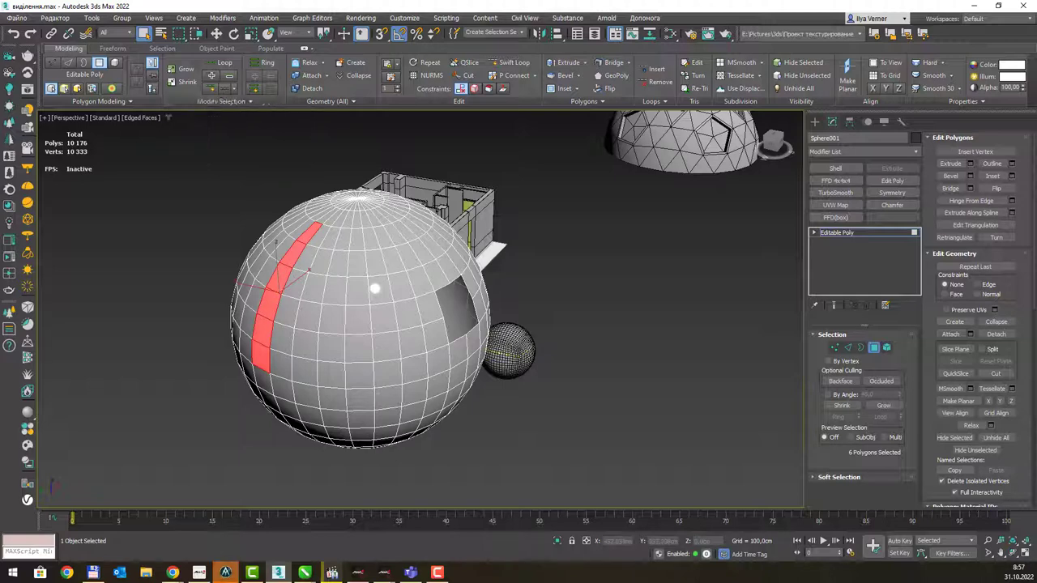
- Select three separate, non-adjacent polygons across the sphere's front
{"action": "left_click", "coordinate": [363, 288]}
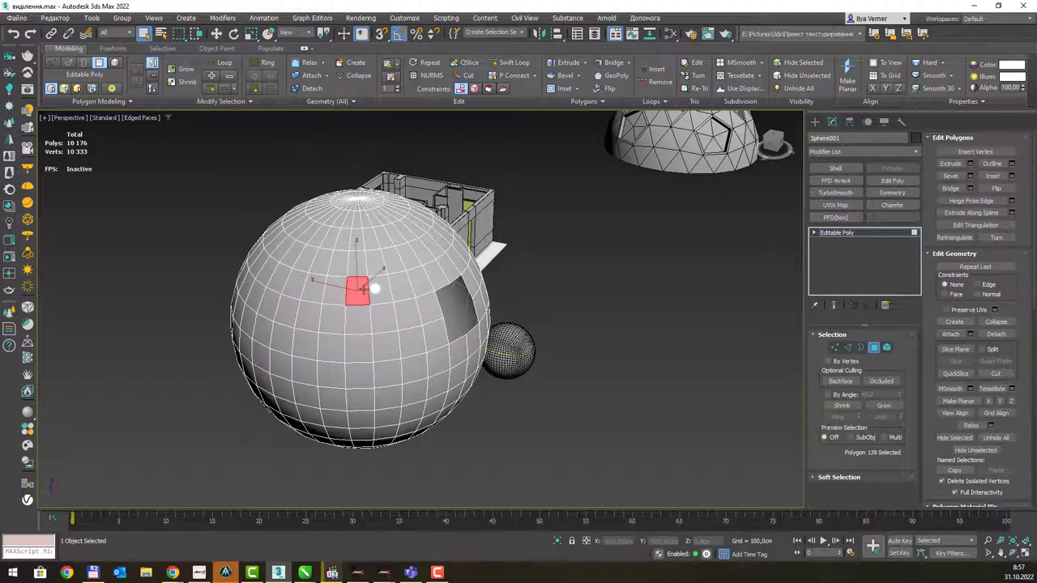
{"action": "middle_click_drag", "start_coordinate": [333, 283], "coordinate": [381, 239], "text": "alt"}
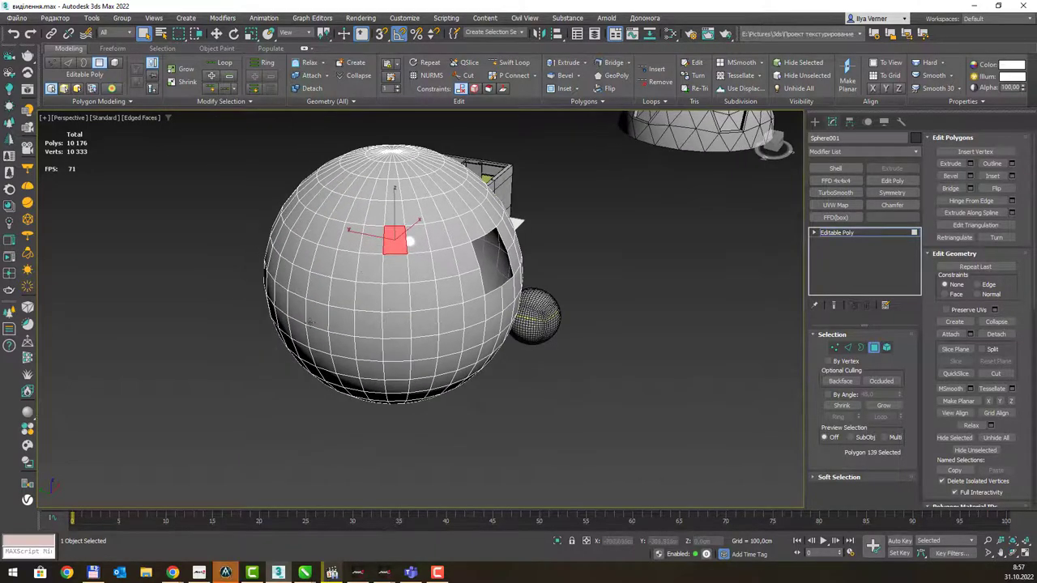
{"action": "left_click", "coordinate": [297, 331], "text": "ctrl"}
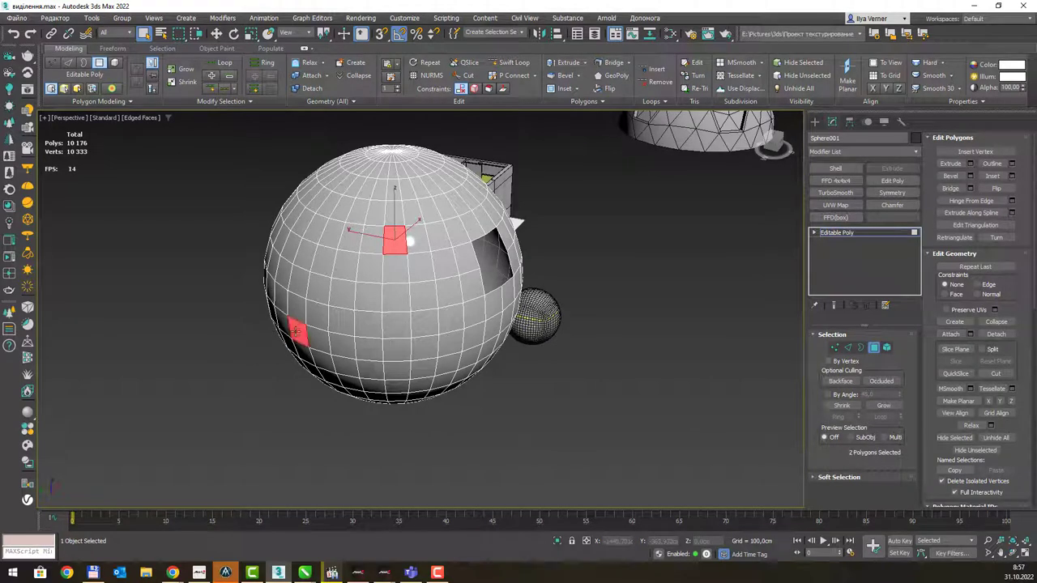
{"action": "left_click", "coordinate": [236, 102]}
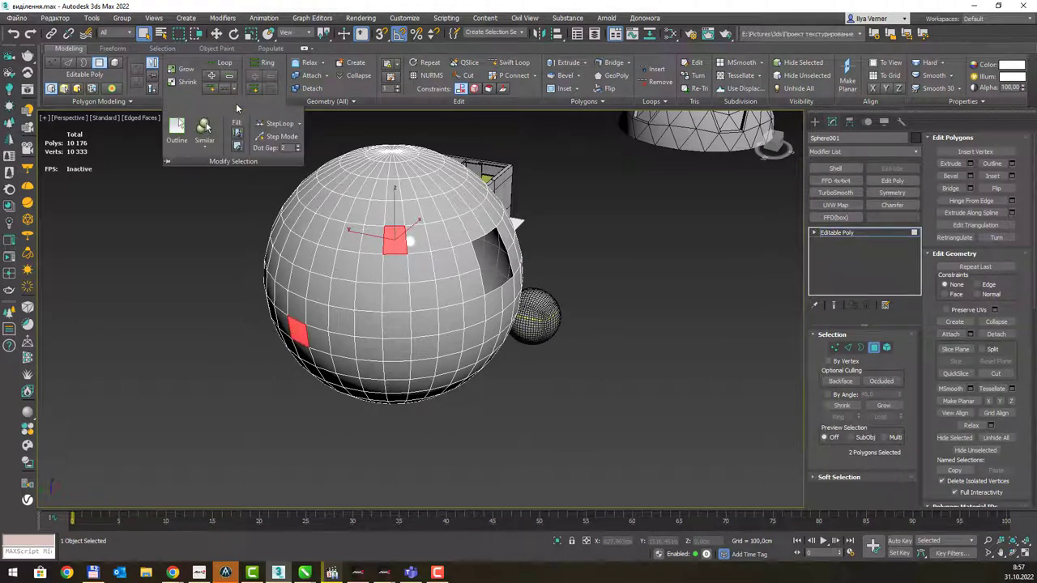
{"action": "left_click", "coordinate": [297, 124]}
{"action": "left_click", "coordinate": [300, 136]}
{"action": "left_click", "coordinate": [397, 350], "text": "ctrl"}
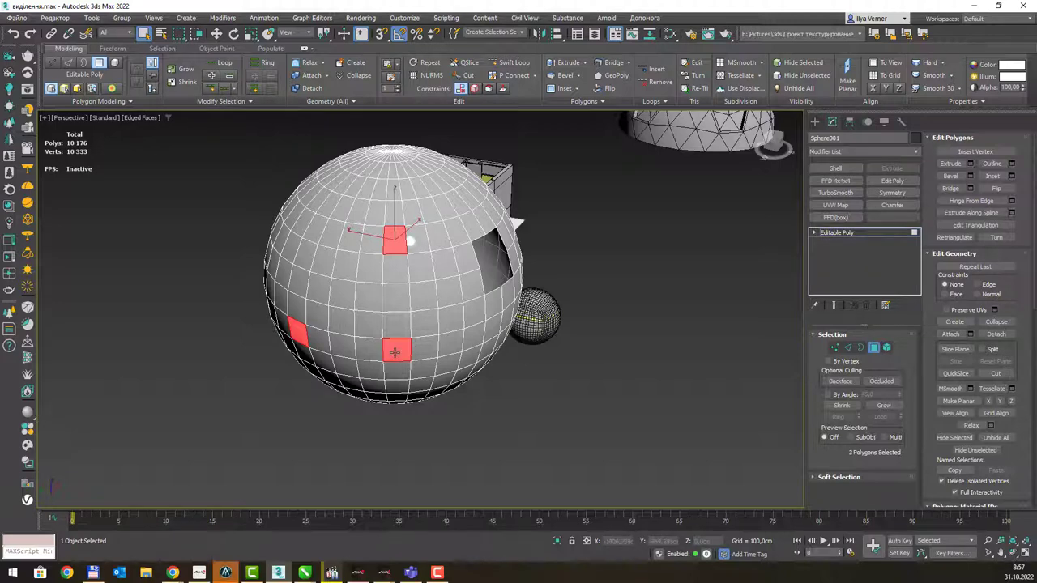
{"action": "left_click", "coordinate": [252, 101]}
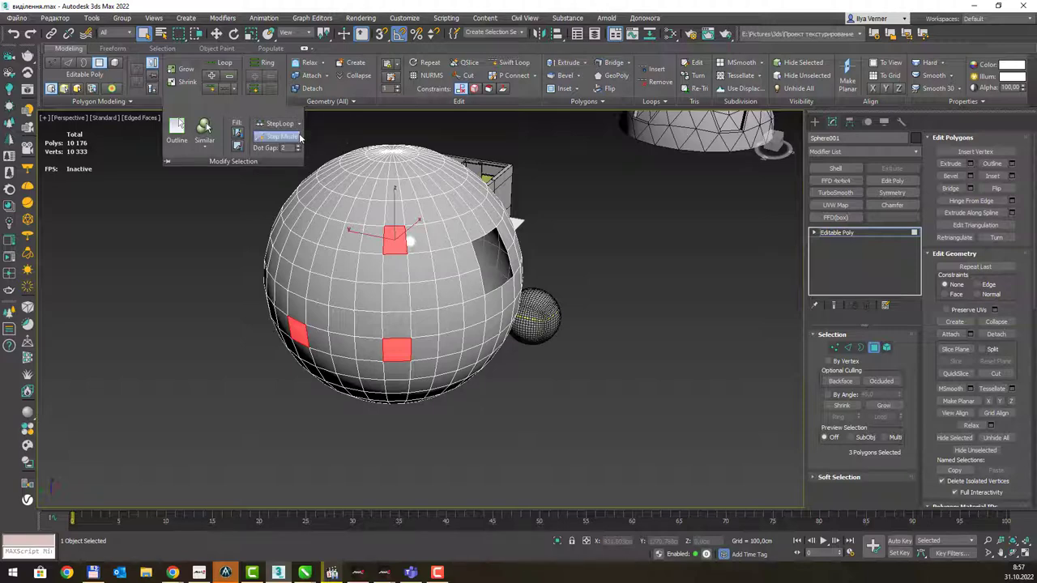
- Select the loop between an upper and a lower polygon, and enable step selection mode
{"action": "left_click", "coordinate": [370, 262]}
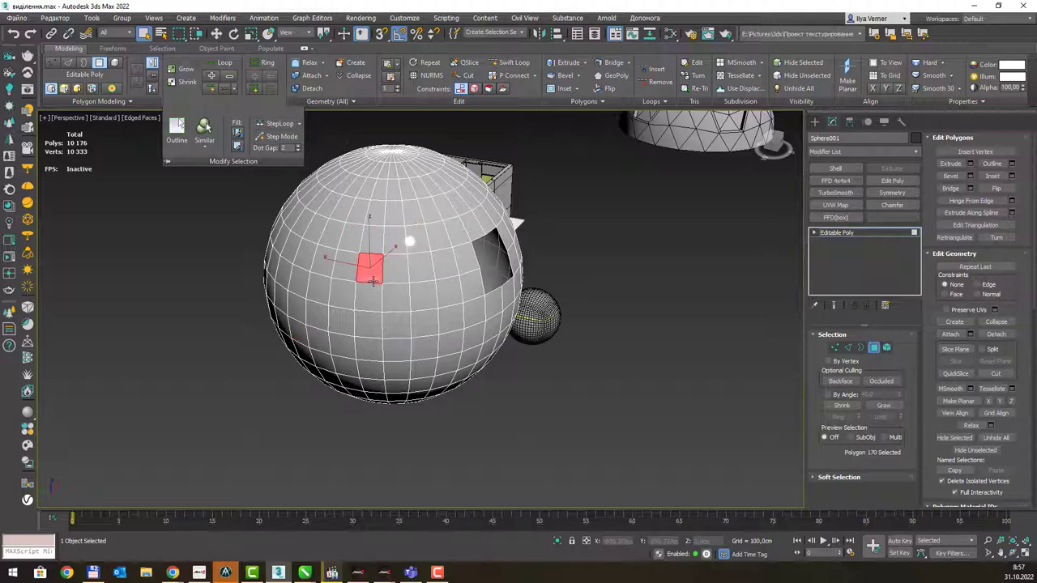
{"action": "left_click", "coordinate": [357, 211]}
{"action": "left_click", "coordinate": [344, 368], "text": "ctrl"}
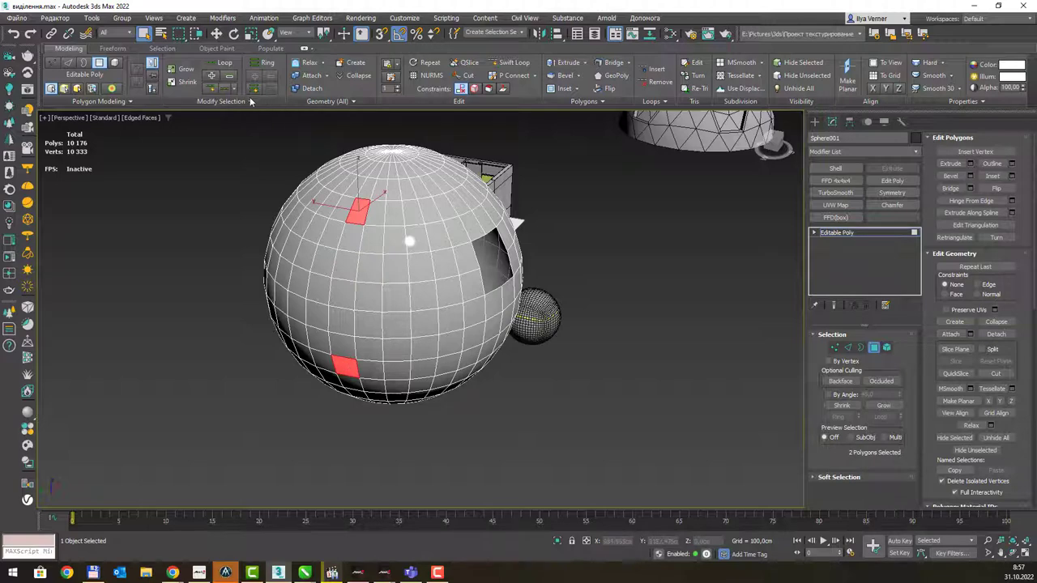
{"action": "left_click", "coordinate": [250, 101]}
{"action": "left_click", "coordinate": [276, 125]}
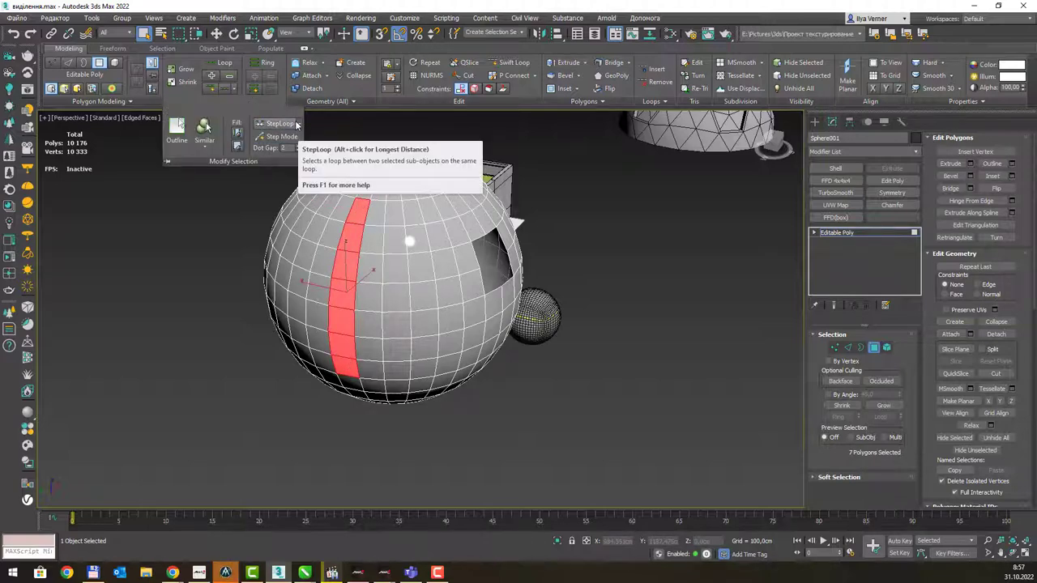
{"action": "left_click", "coordinate": [293, 136]}
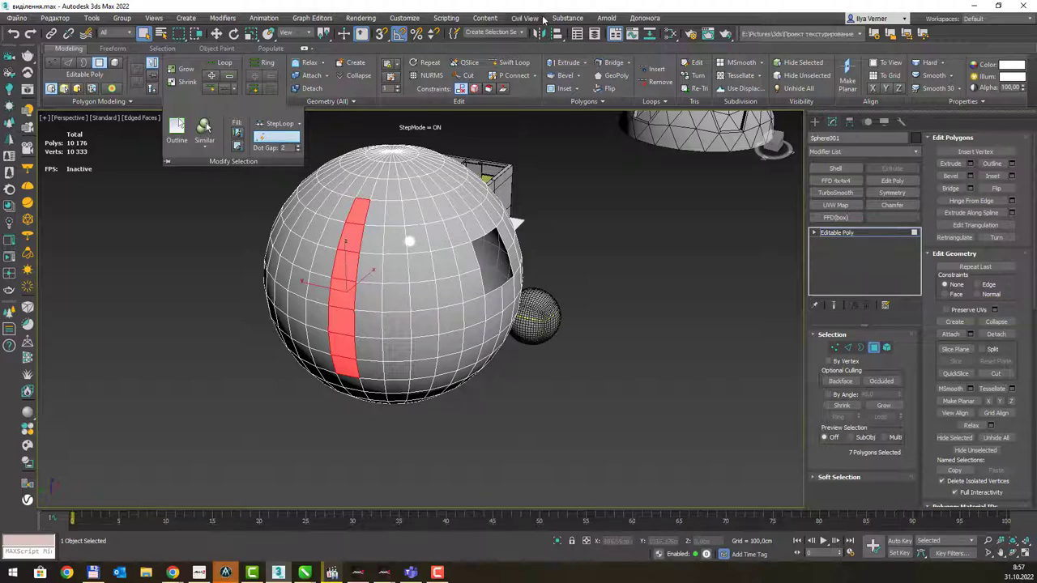
- Try step selections of a polygon block and a vertical strip on the sphere
{"action": "left_click", "coordinate": [327, 204]}
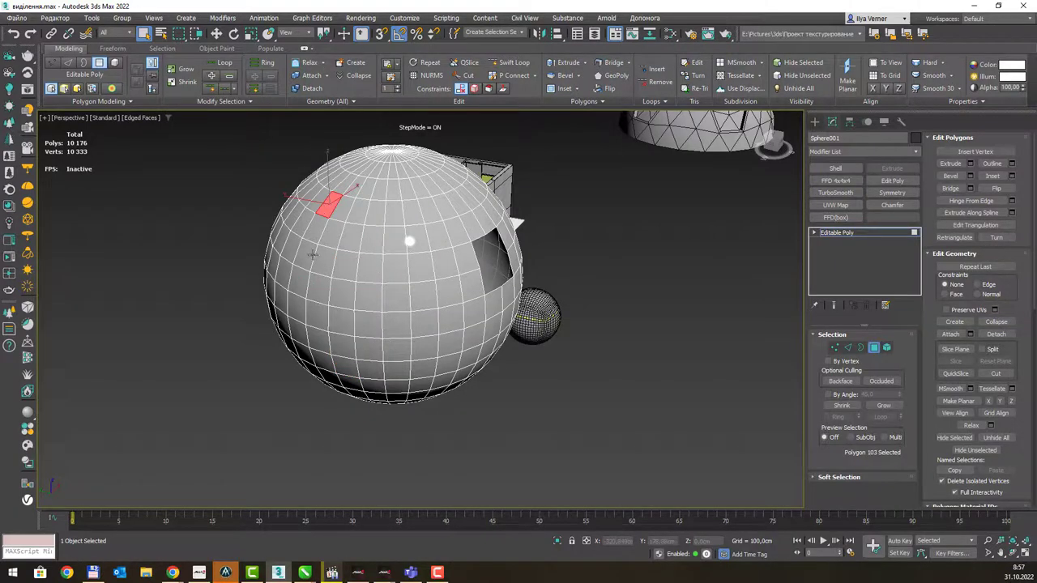
{"action": "left_click", "coordinate": [296, 328]}
{"action": "left_click", "coordinate": [316, 223]}
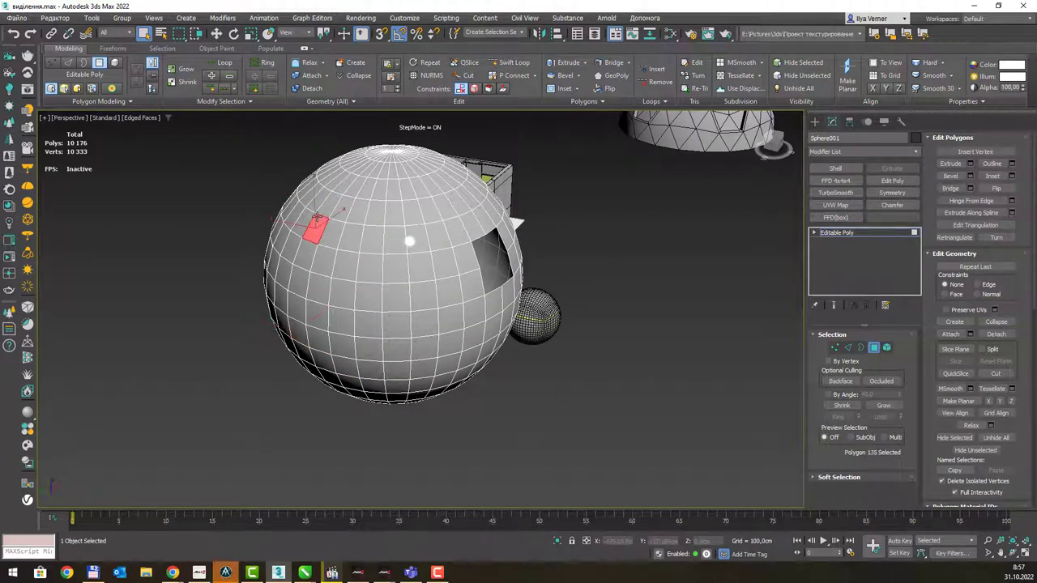
{"action": "left_click", "coordinate": [304, 270], "text": "ctrl"}
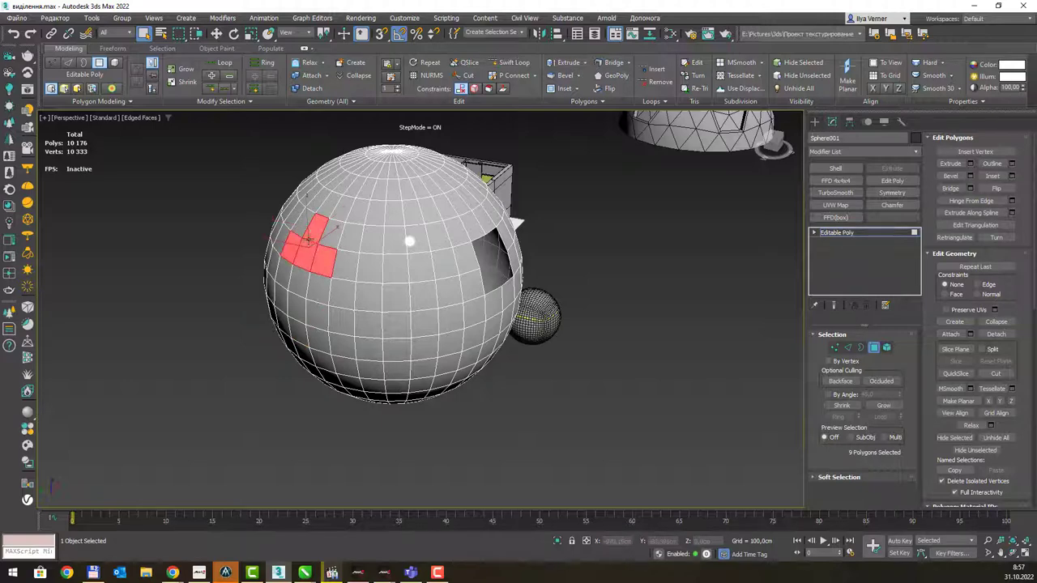
{"action": "left_click", "coordinate": [343, 270]}
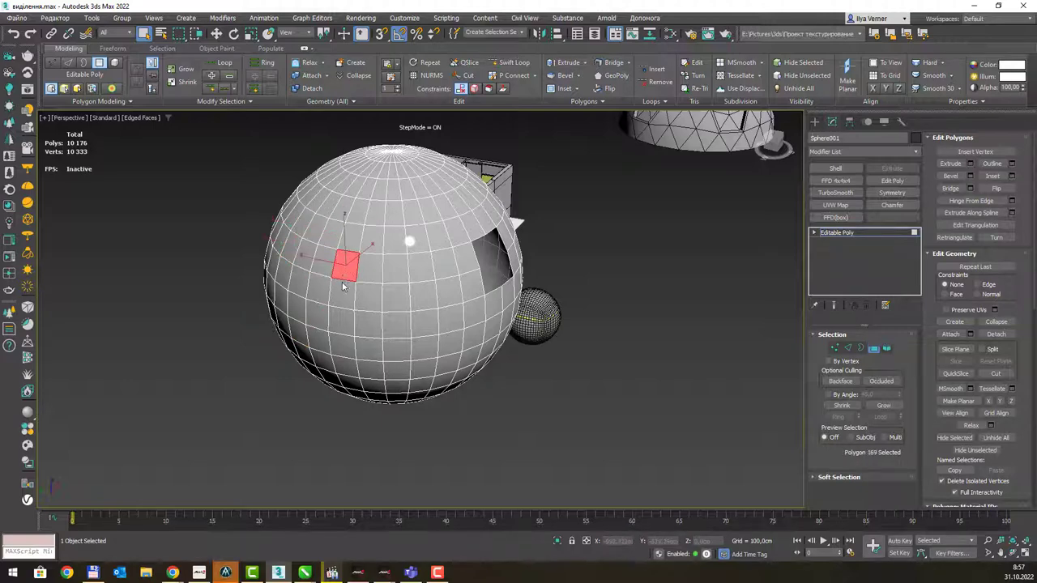
{"action": "left_click", "coordinate": [339, 350], "text": "shift"}
- Select a row of lower-front polygons plus a few left-edge and top polygons
{"action": "left_click", "coordinate": [352, 236]}
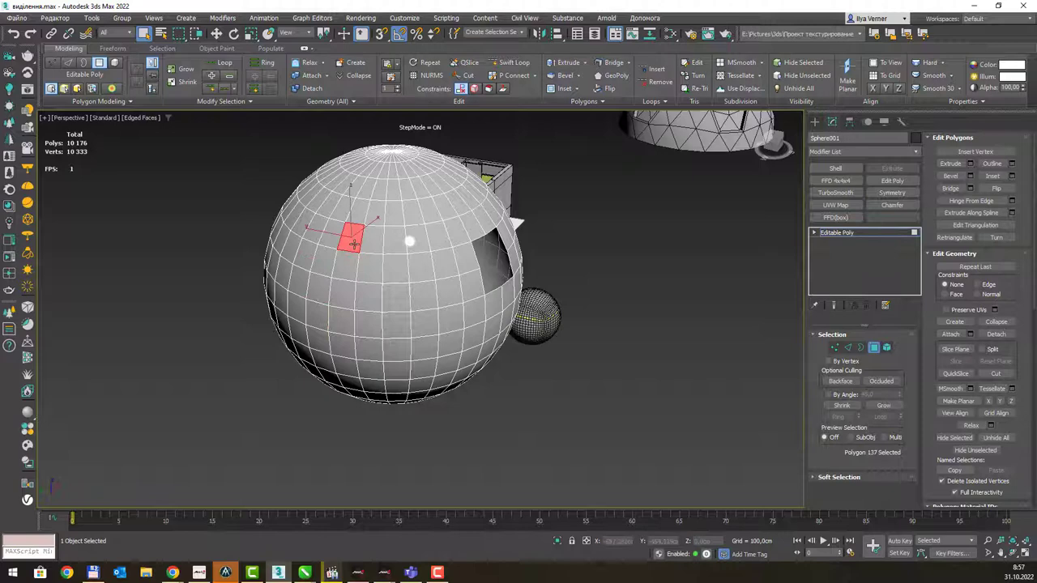
{"action": "left_click", "coordinate": [343, 345], "text": "ctrl"}
{"action": "left_click", "coordinate": [371, 348], "text": "ctrl"}
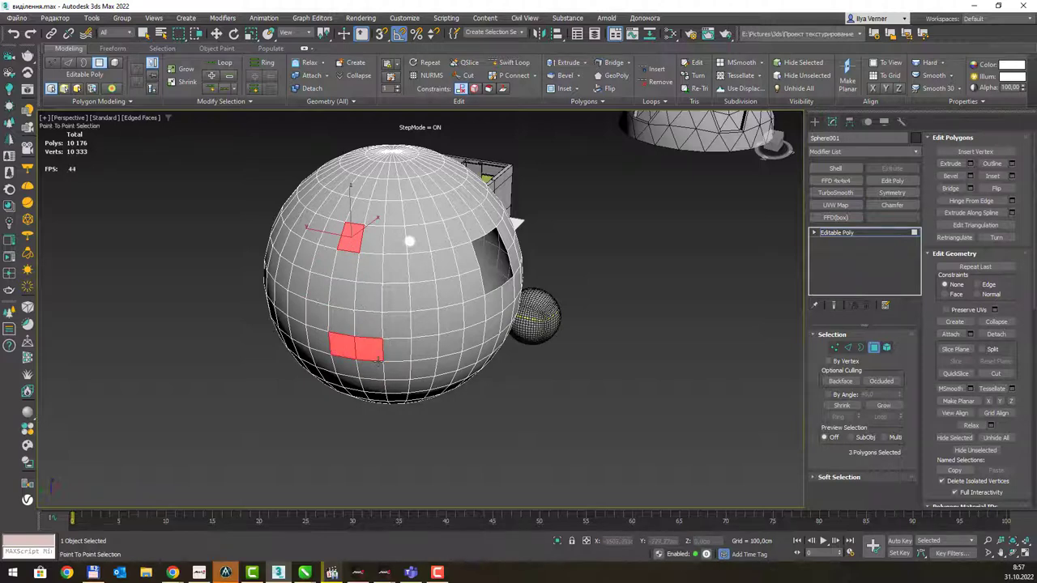
{"action": "left_click", "coordinate": [398, 348], "text": "ctrl"}
{"action": "left_click", "coordinate": [426, 348], "text": "ctrl"}
{"action": "left_click", "coordinate": [276, 312]}
{"action": "left_click", "coordinate": [273, 261]}
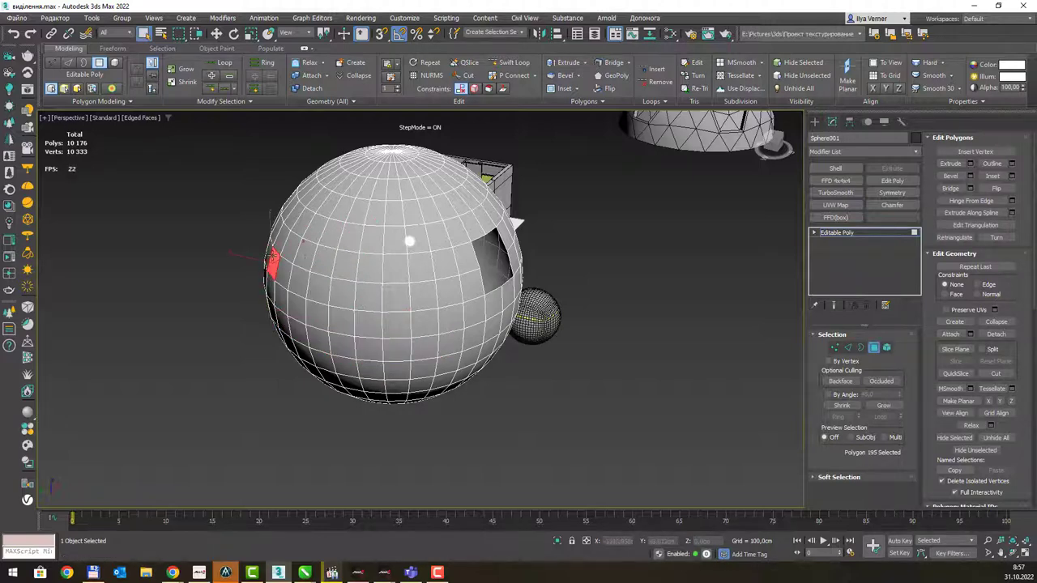
{"action": "left_click", "coordinate": [333, 232]}
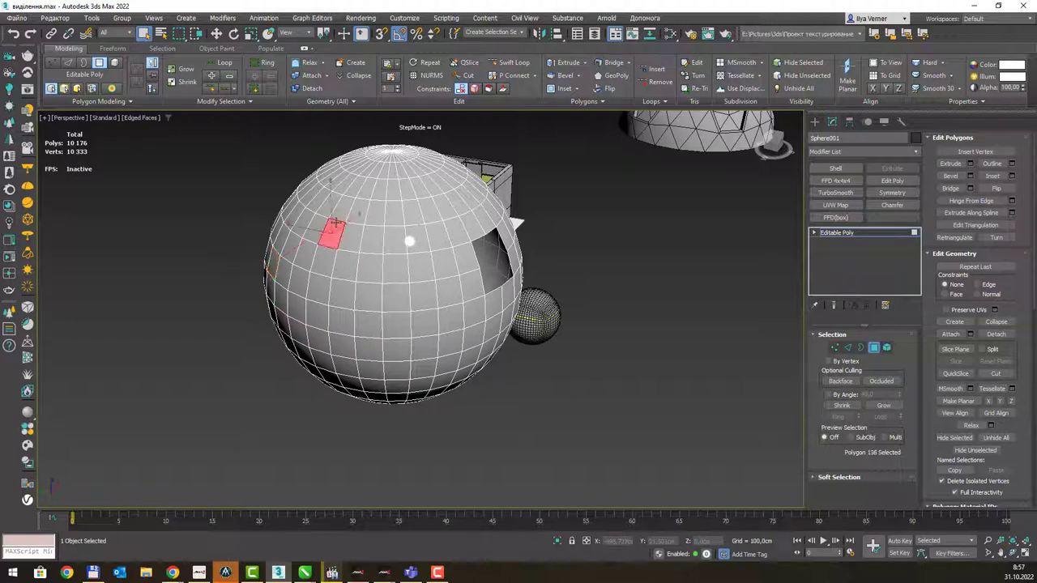
{"action": "left_click", "coordinate": [245, 102]}
- Trace point-to-point polygon paths, ending with only polygon 106 selected near the top
{"action": "left_click", "coordinate": [340, 208]}
{"action": "left_click", "coordinate": [317, 342]}
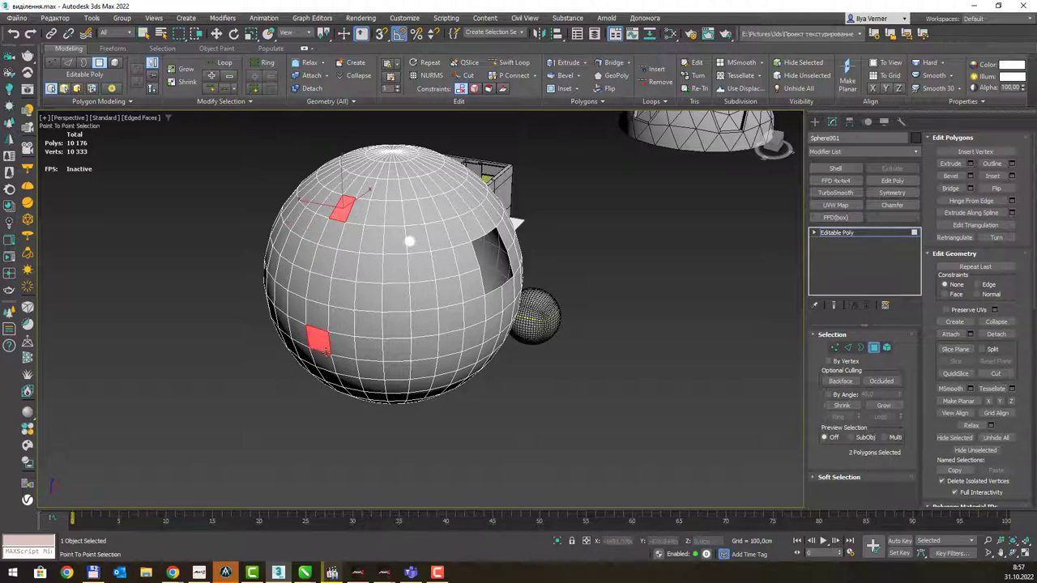
{"action": "left_click", "coordinate": [404, 215]}
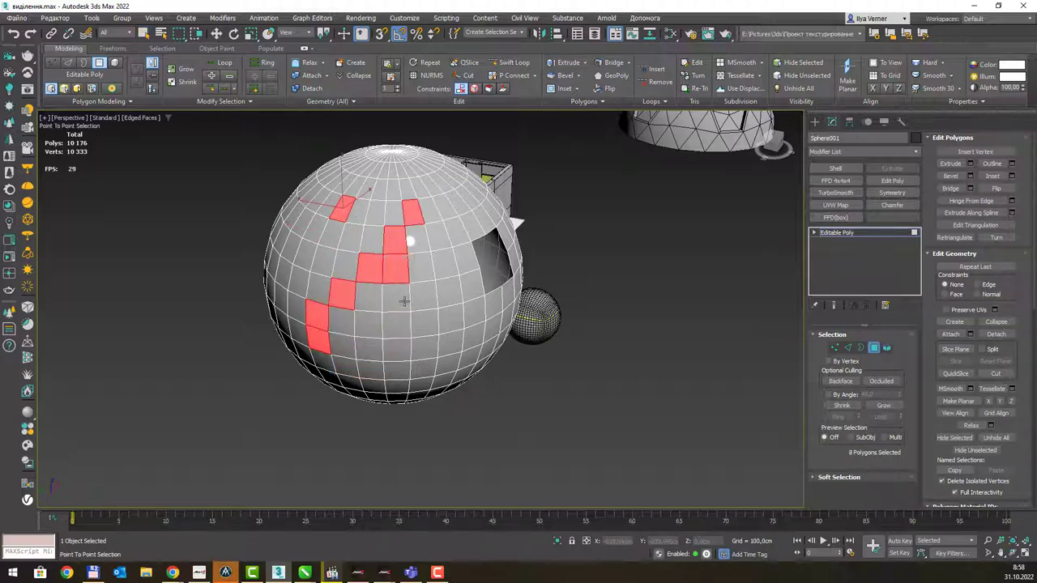
{"action": "right_click", "coordinate": [396, 269]}
{"action": "left_click", "coordinate": [374, 212]}
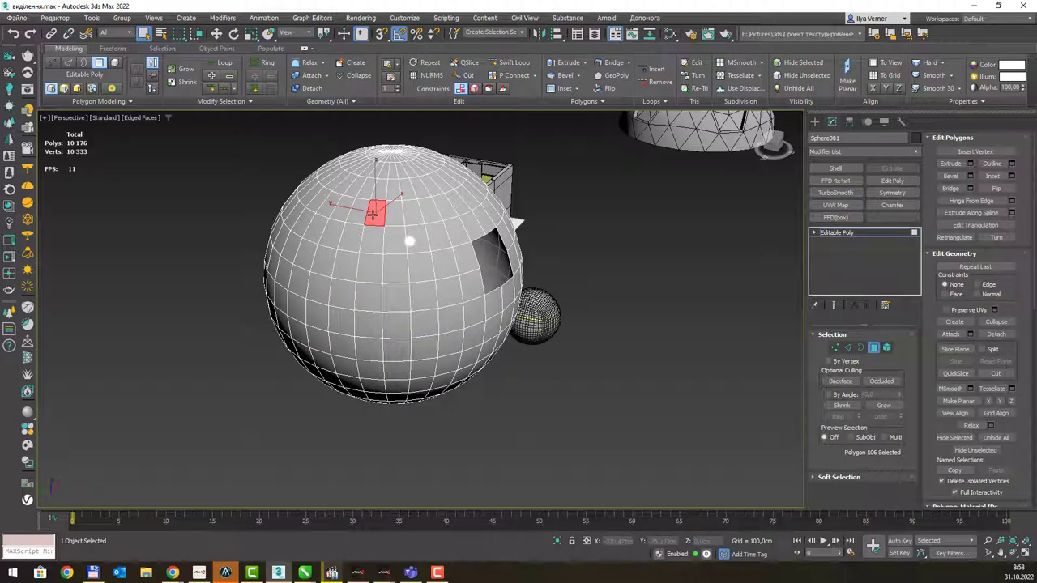
{"action": "left_click", "coordinate": [372, 296]}
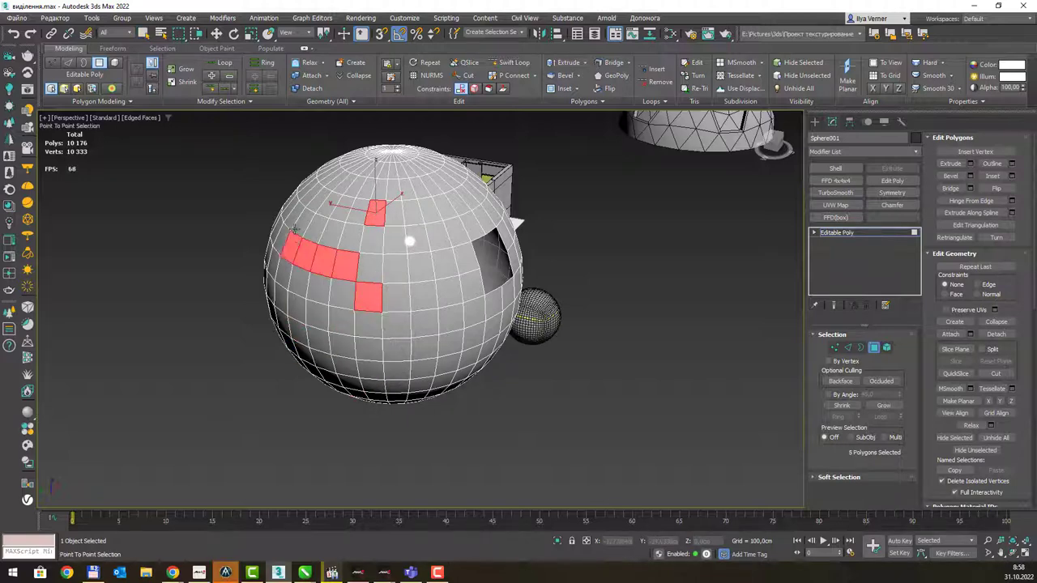
{"action": "right_click", "coordinate": [340, 217]}
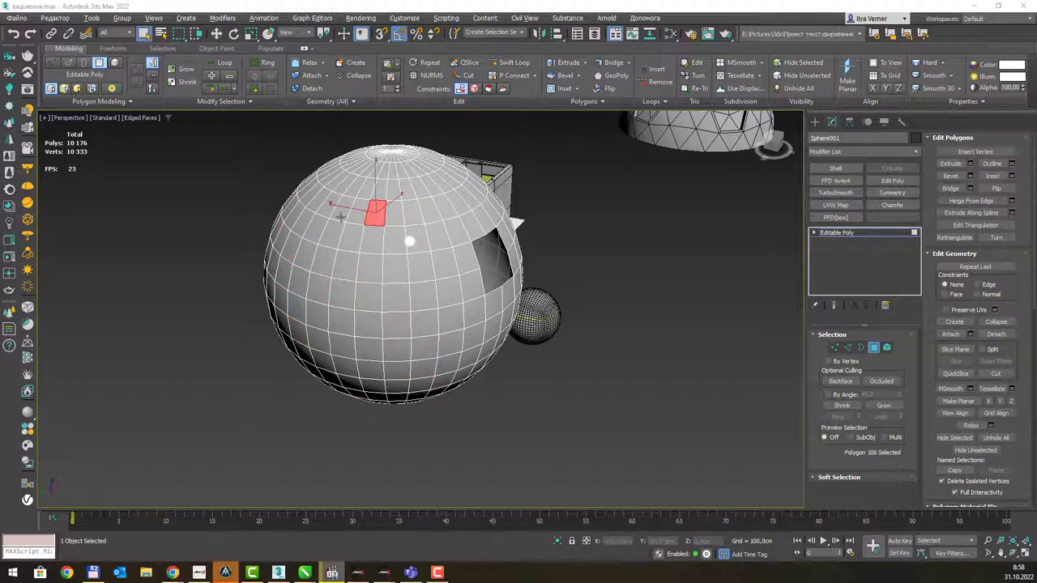
{"action": "mouse_move", "coordinate": [304, 573]}
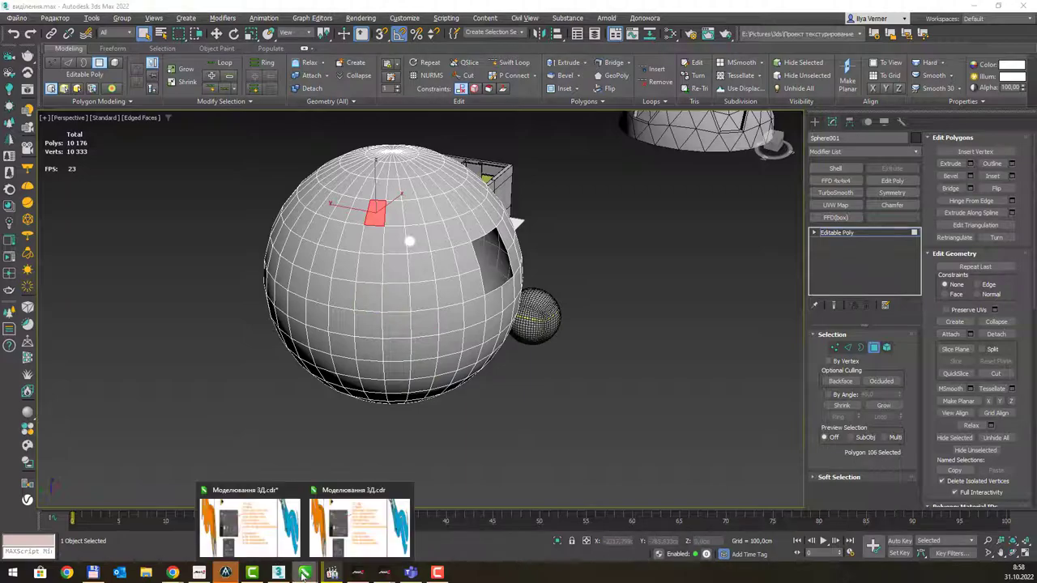
- In CorelDRAW, start a new line after the double-click entry in the selection-tools notes
{"action": "left_click", "coordinate": [350, 545]}
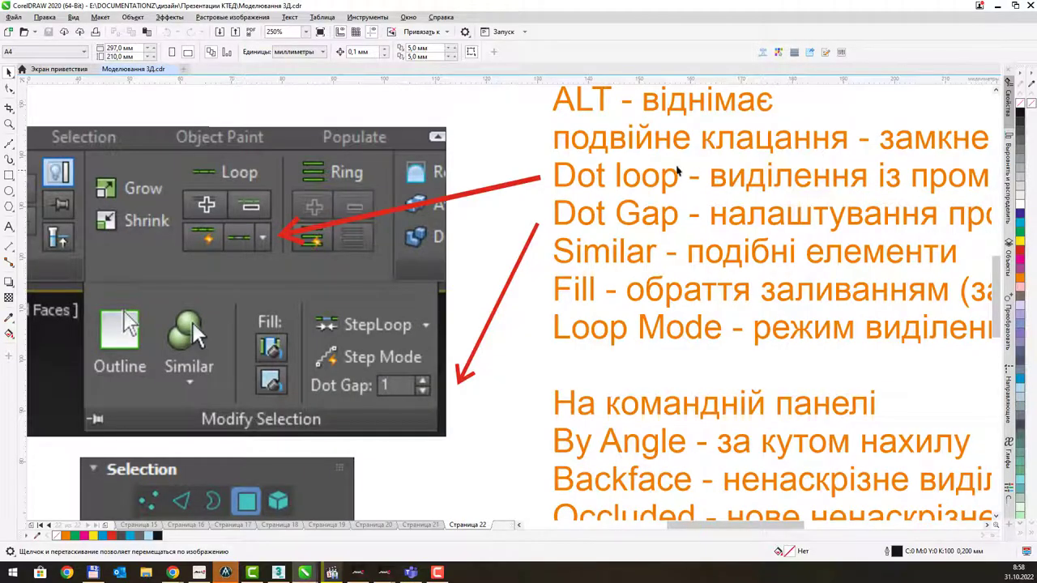
{"action": "mouse_move", "coordinate": [699, 167]}
{"action": "left_mouse_down"}
{"action": "mouse_move", "coordinate": [559, 293]}
{"action": "mouse_move", "coordinate": [559, 284]}
{"action": "mouse_move", "coordinate": [477, 281]}
{"action": "left_mouse_up"}
{"action": "scroll", "coordinate": [554, 282], "scroll_direction": "down", "scroll_amount": 2}
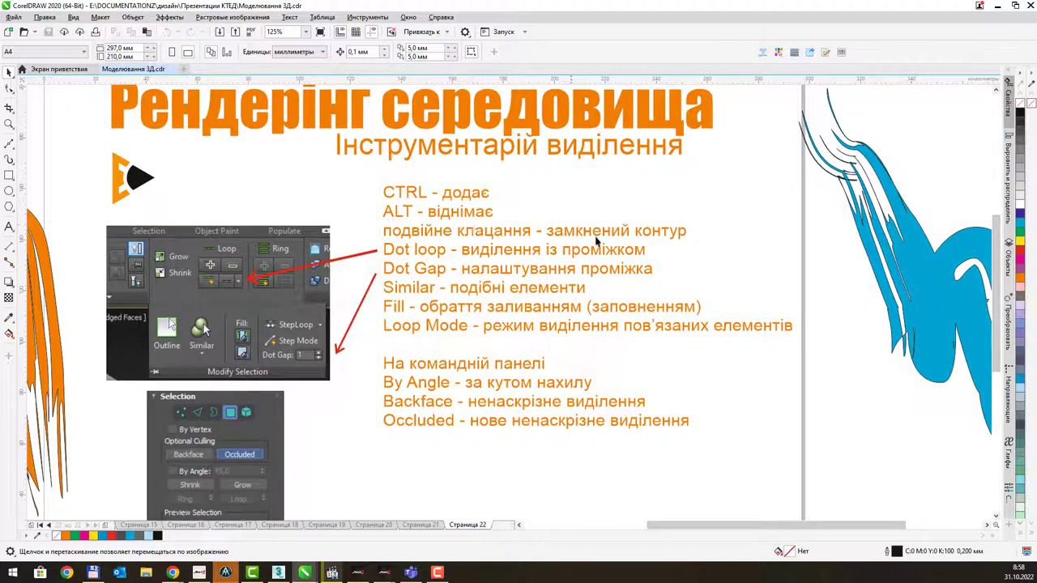
{"action": "double_click", "coordinate": [618, 232]}
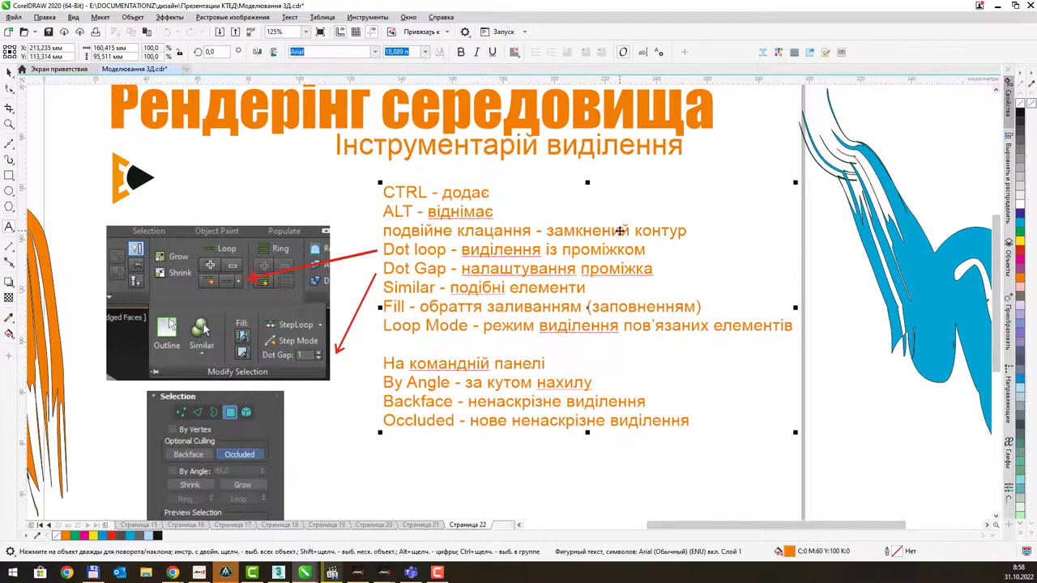
{"action": "key", "text": "End"}
{"action": "key", "text": "Return"}
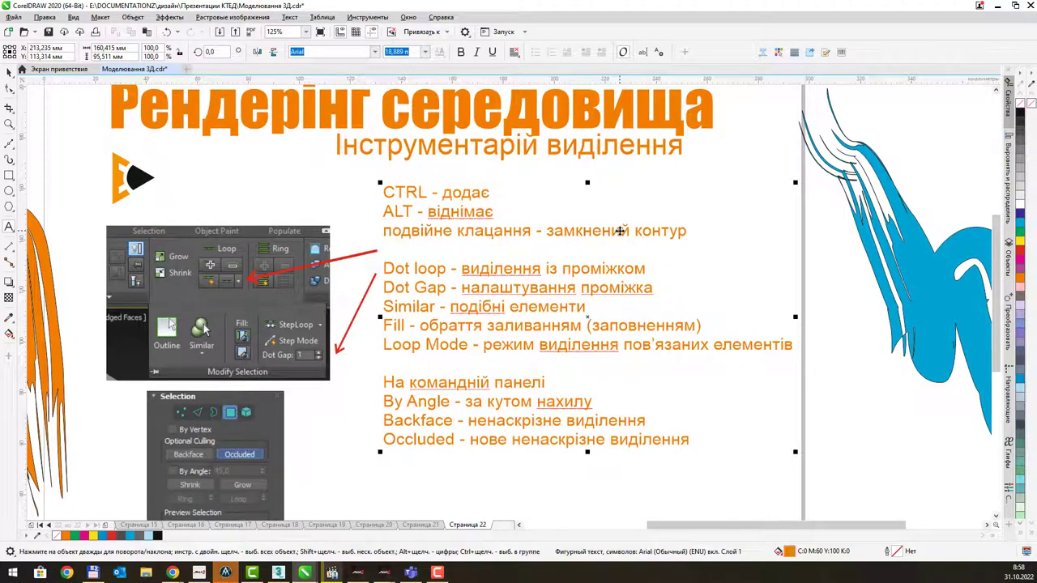
- Type the line 'Shift - додаття суміжних' and finish editing the text block
{"action": "type", "text": "Shi"}
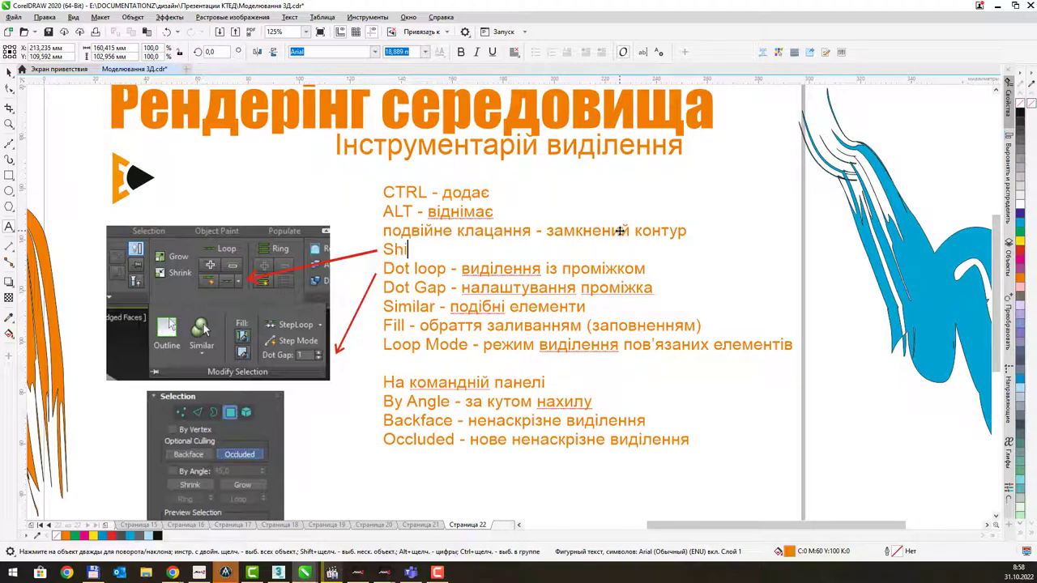
{"action": "type", "text": "ft -"}
{"action": "key", "text": "alt+shift"}
{"action": "type", "text": "додаття "}
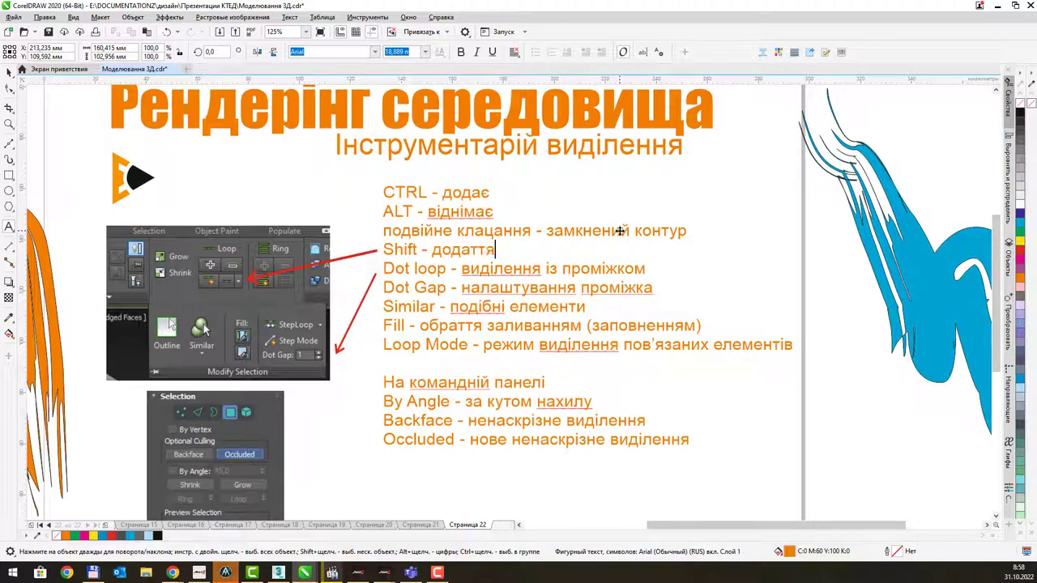
{"action": "type", "text": "смыж"}
{"action": "type", "text": "ни"}
{"action": "key", "text": "BackSpace"}
{"action": "key", "text": "BackSpace"}
{"action": "key", "text": "BackSpace"}
{"action": "key", "text": "BackSpace"}
{"action": "key", "text": "alt+shift"}
{"action": "type", "text": "іж"}
{"action": "type", "text": "нихз"}
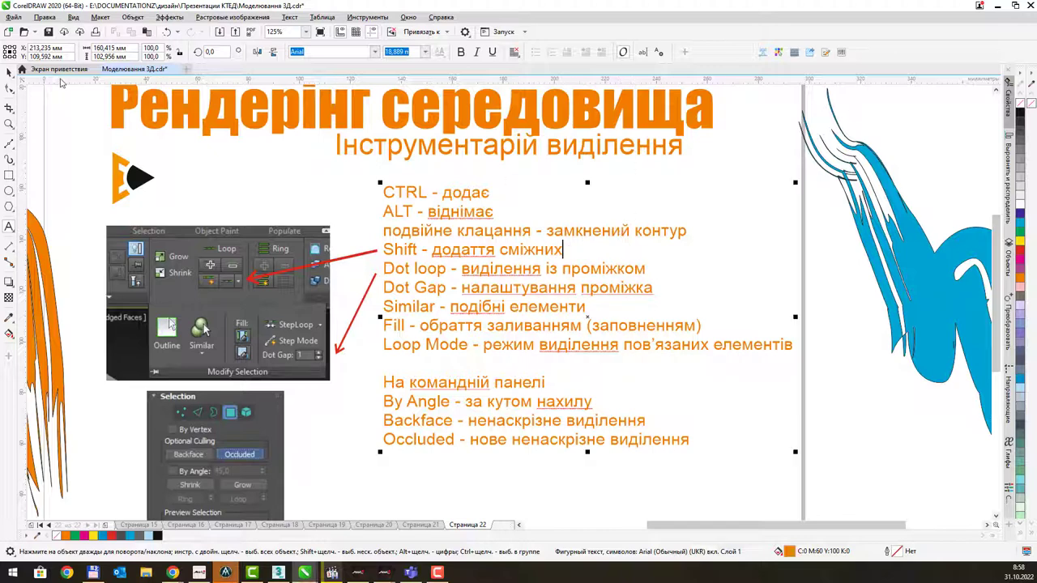
{"action": "key", "text": "ctrl+space"}
{"action": "left_click", "coordinate": [715, 256]}
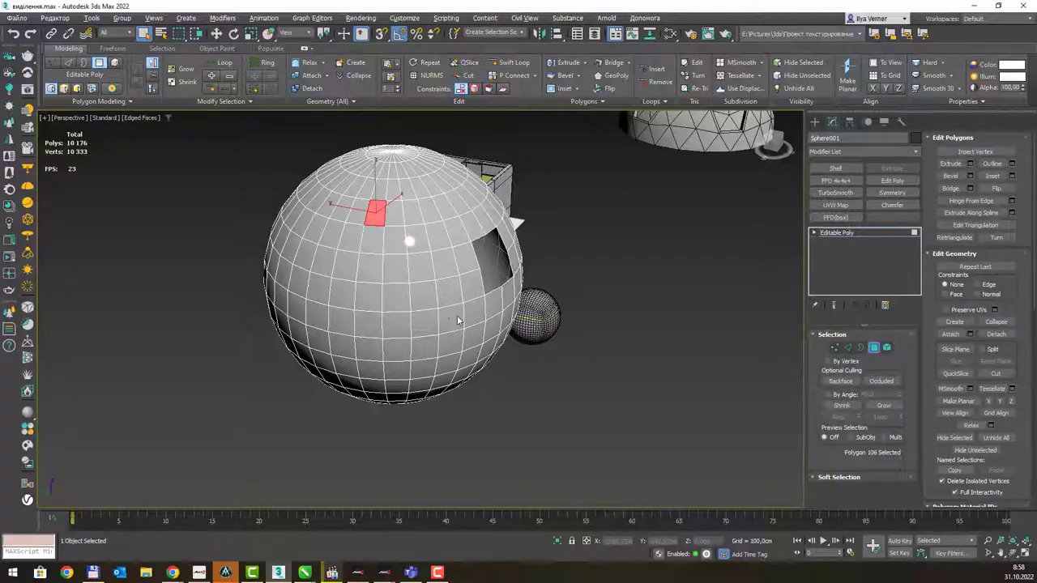
- Clear the selection and build a 23-polygon point-to-point strip over the sphere's top and middle
{"action": "scroll", "coordinate": [427, 229], "scroll_direction": "up", "scroll_amount": 2}
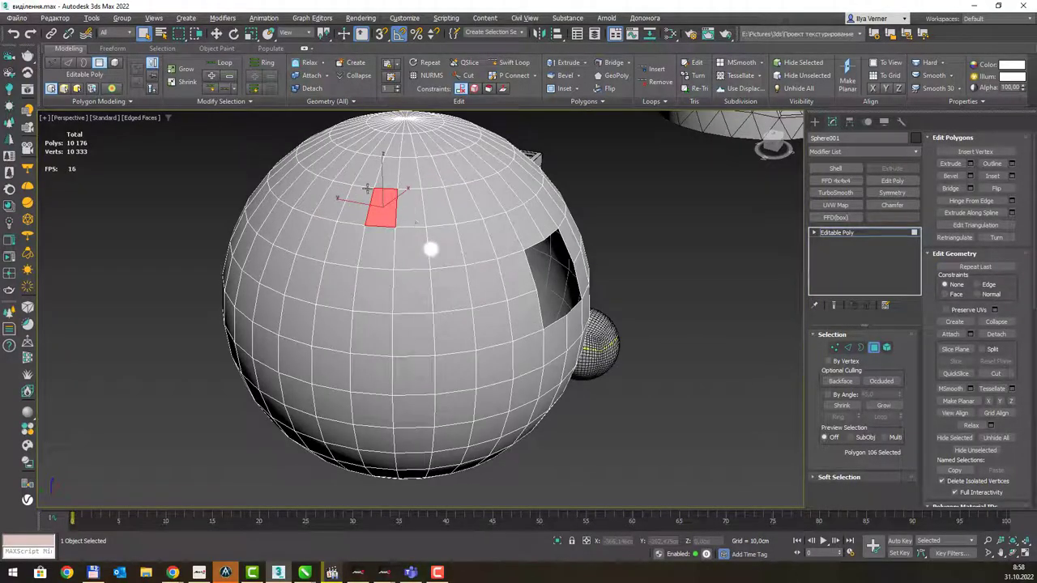
{"action": "left_click", "coordinate": [312, 196]}
{"action": "left_click", "coordinate": [280, 275]}
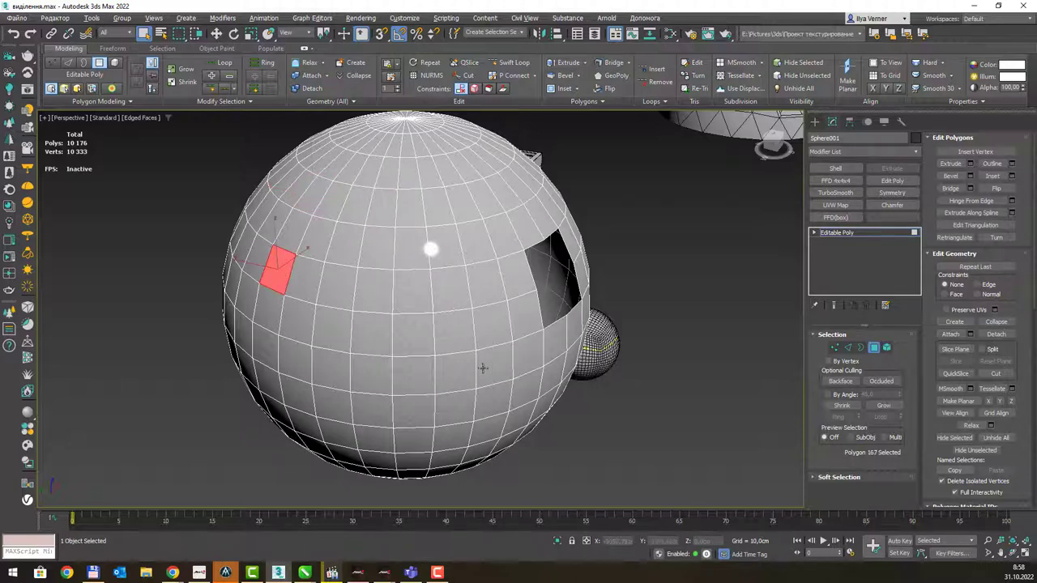
{"action": "left_click", "coordinate": [661, 410]}
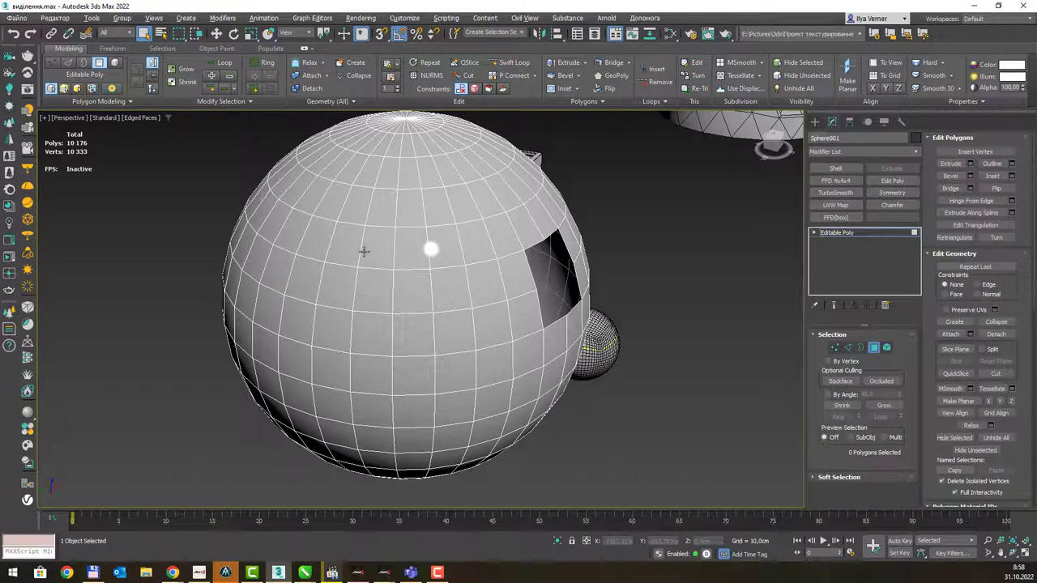
{"action": "left_click", "coordinate": [305, 283]}
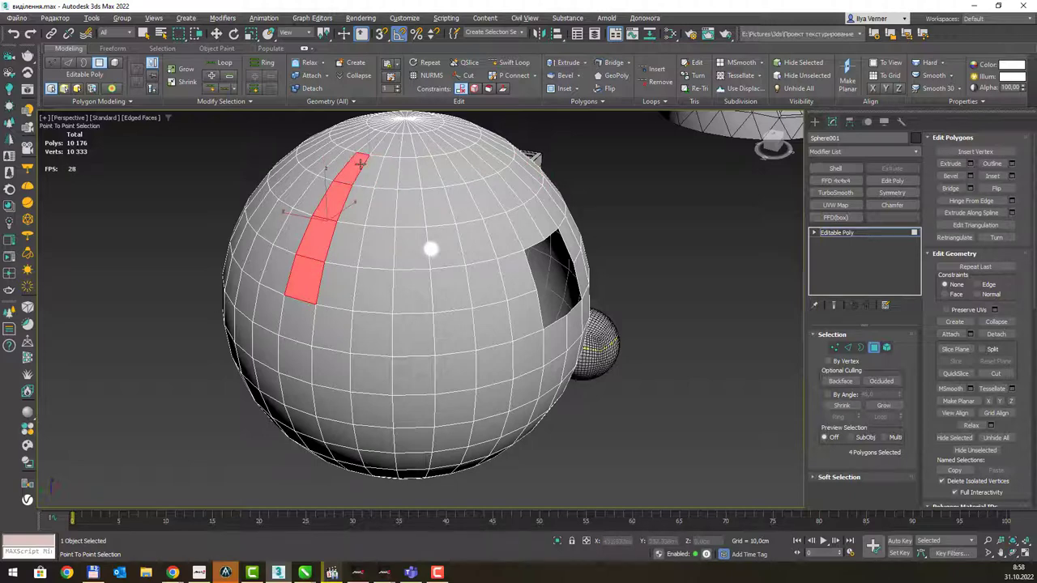
{"action": "left_click", "coordinate": [466, 168]}
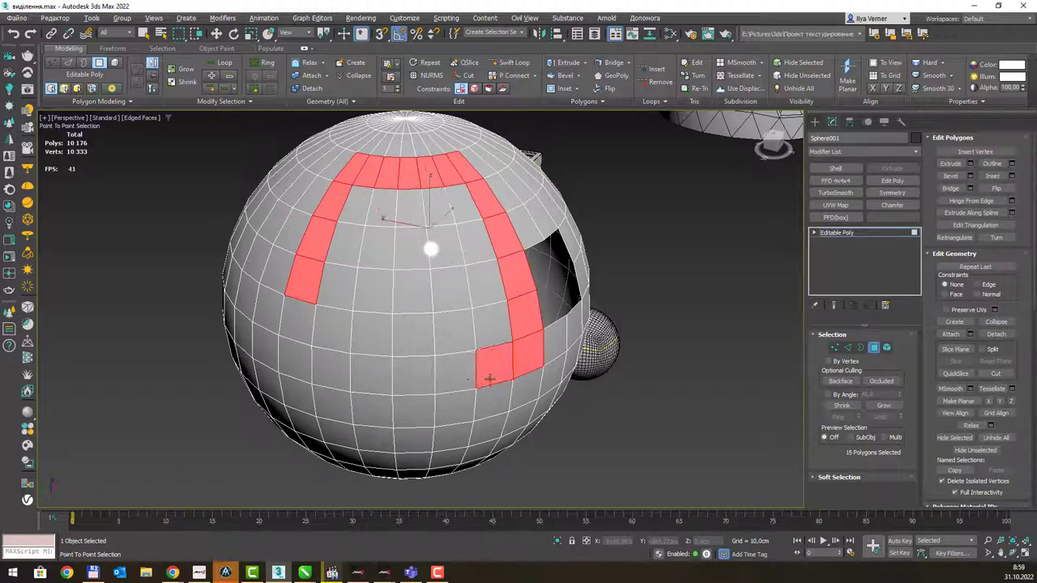
{"action": "left_click", "coordinate": [435, 435]}
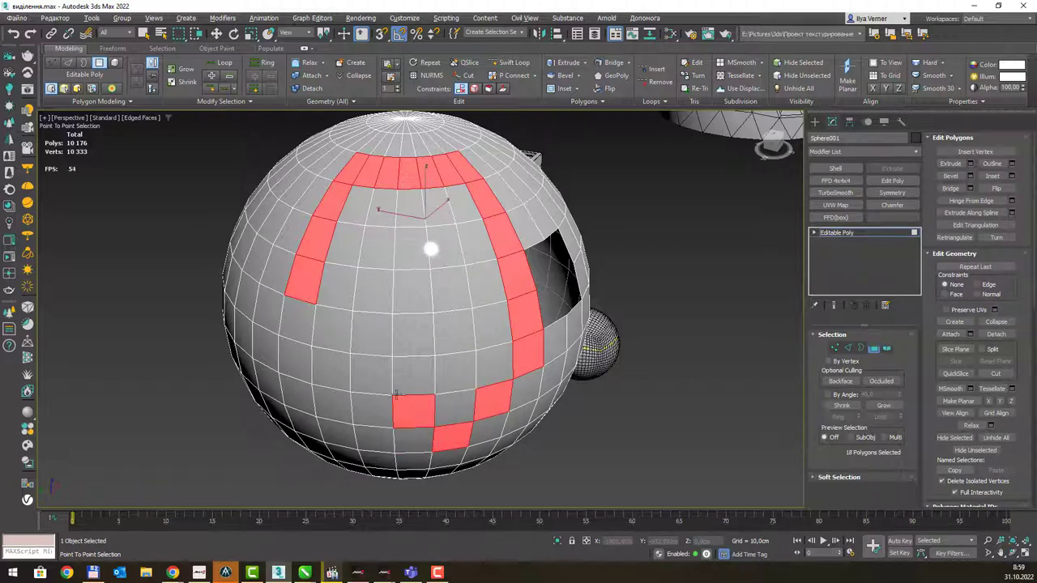
{"action": "right_click", "coordinate": [238, 334]}
{"action": "mouse_move", "coordinate": [343, 289]}
{"action": "middle_mouse_down", "text": "alt"}
{"action": "mouse_move", "coordinate": [276, 320]}
{"action": "mouse_move", "coordinate": [354, 273]}
{"action": "mouse_move", "coordinate": [336, 283]}
{"action": "middle_mouse_up", "text": "alt"}
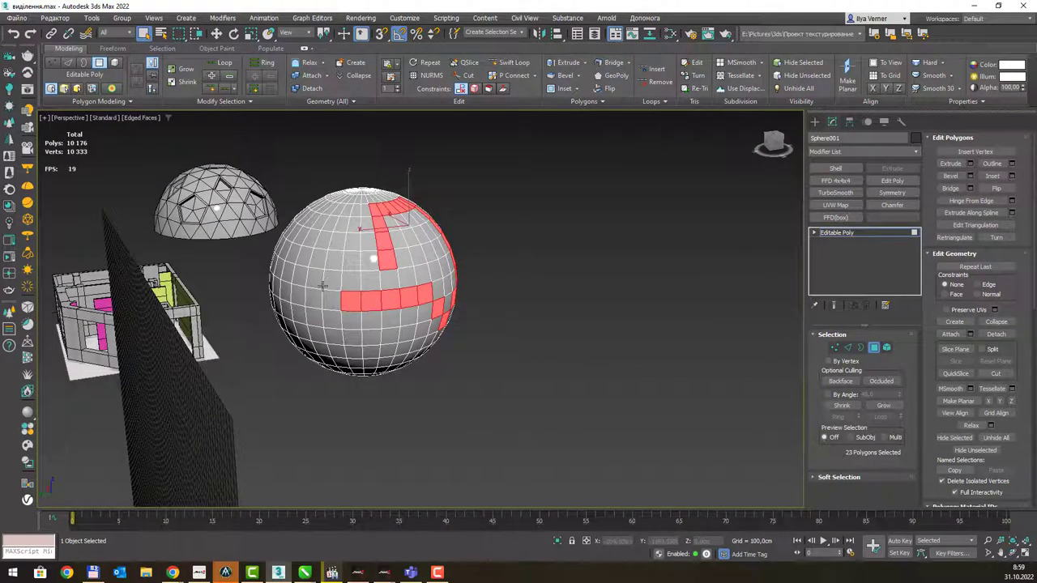
- At Edge level, start a point-to-point edge path running down the sphere's front
{"action": "left_click", "coordinate": [848, 346]}
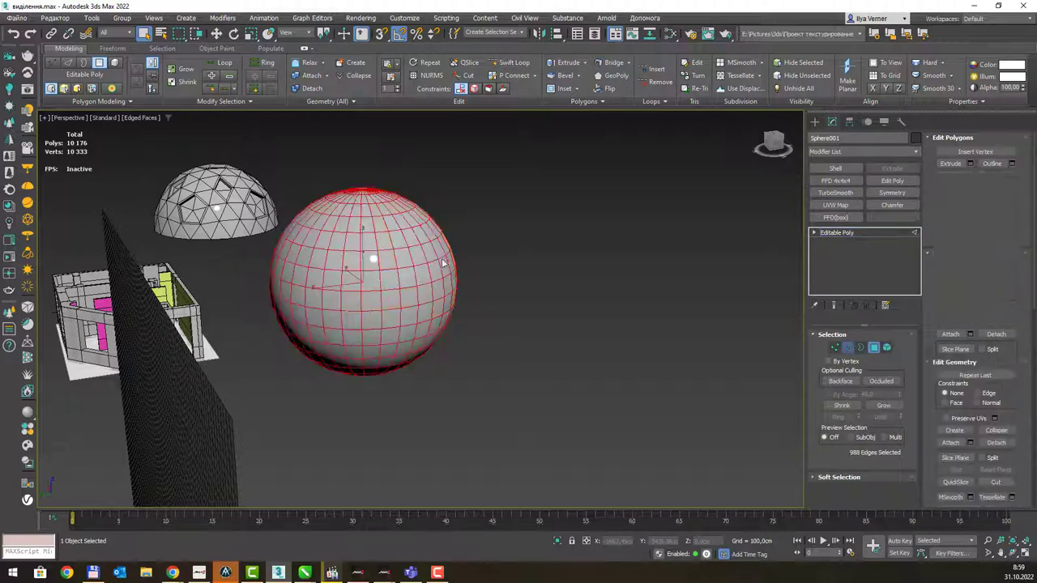
{"action": "left_click", "coordinate": [378, 256]}
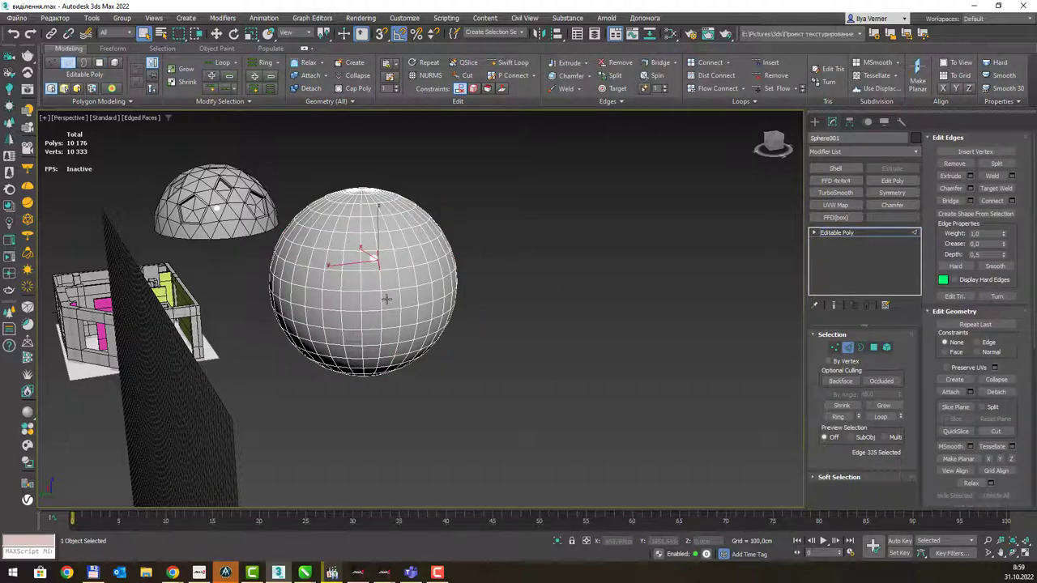
{"action": "left_click", "coordinate": [519, 208]}
{"action": "scroll", "coordinate": [445, 239], "scroll_direction": "up", "scroll_amount": 2}
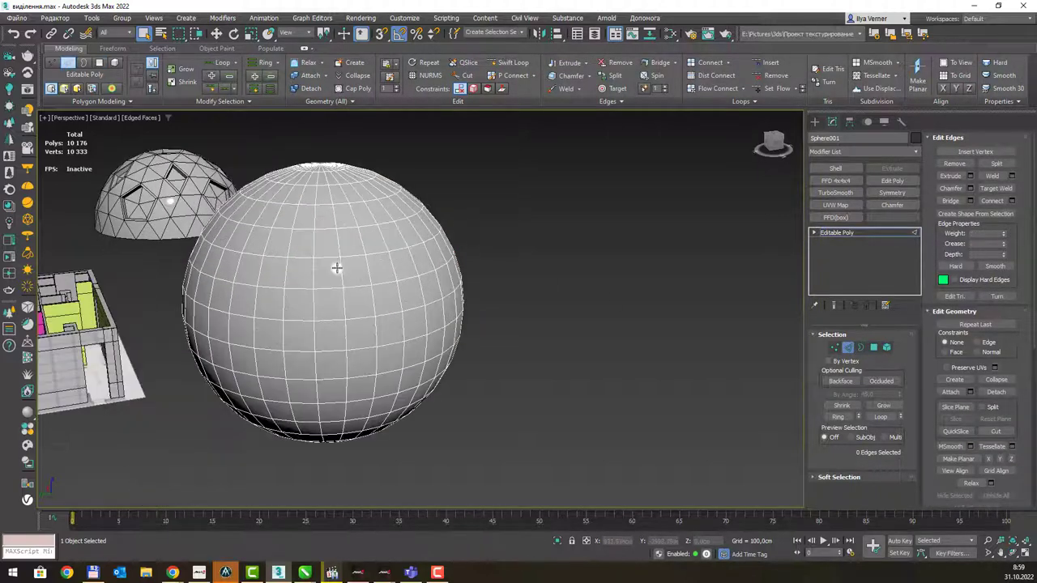
{"action": "left_click", "coordinate": [342, 273]}
{"action": "left_click", "coordinate": [395, 309]}
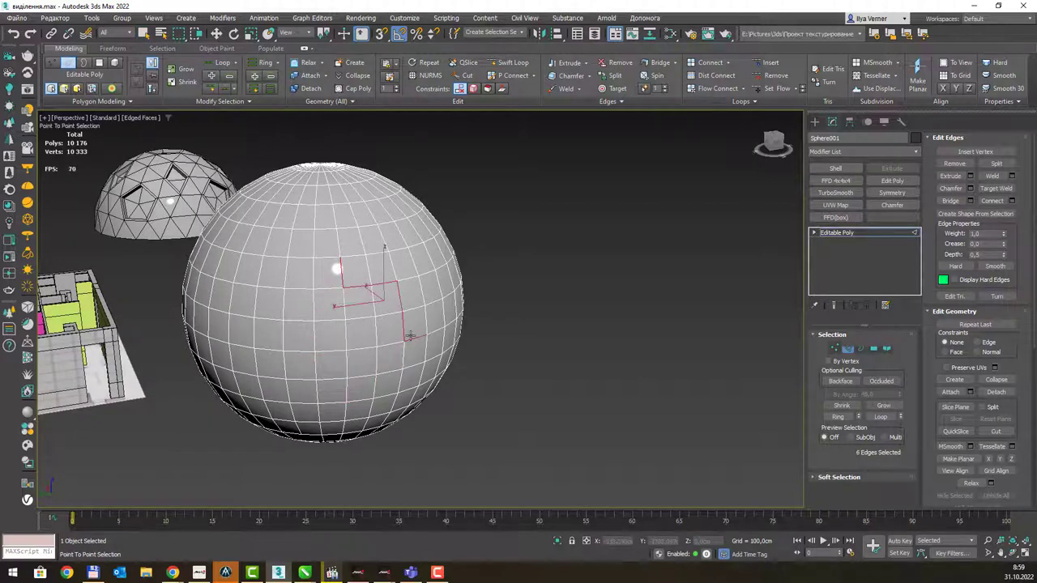
{"action": "left_click", "coordinate": [446, 362]}
{"action": "left_click", "coordinate": [426, 365]}
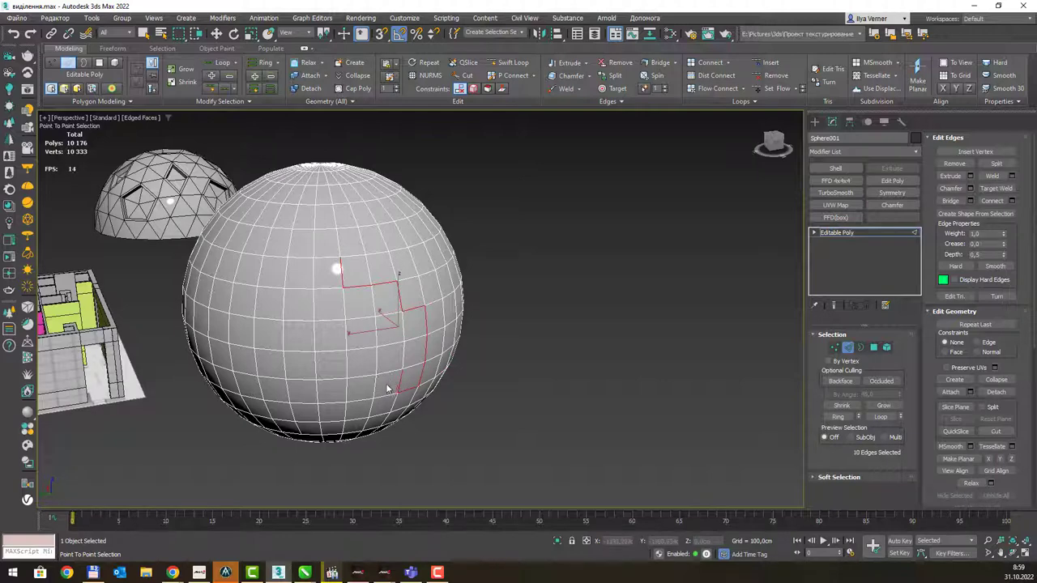
{"action": "left_click", "coordinate": [364, 394]}
{"action": "left_click", "coordinate": [345, 419]}
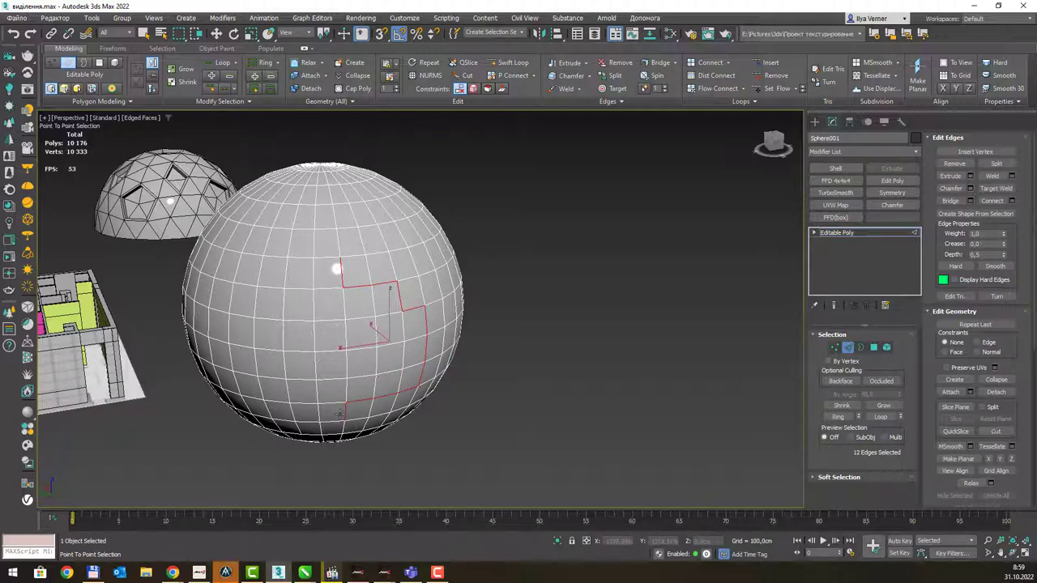
- Continue the edge path along the bottom, up the left side to the top, totalling 28 edges
{"action": "left_click", "coordinate": [320, 422]}
{"action": "left_click", "coordinate": [290, 413]}
{"action": "left_click", "coordinate": [274, 414]}
{"action": "left_click", "coordinate": [256, 382]}
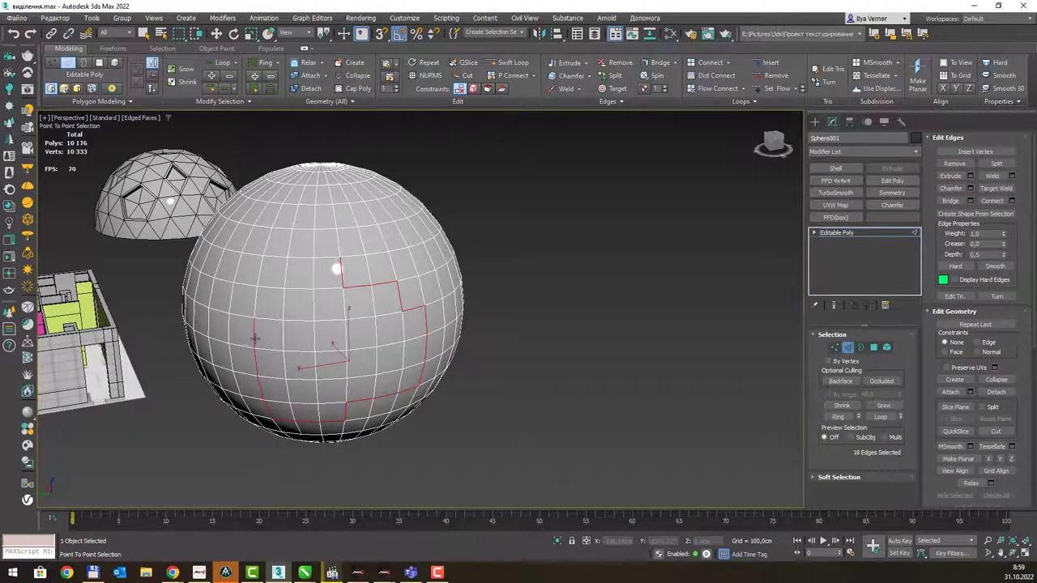
{"action": "left_click", "coordinate": [254, 351]}
{"action": "left_click", "coordinate": [212, 339]}
{"action": "left_click", "coordinate": [209, 304]}
{"action": "left_click", "coordinate": [253, 276]}
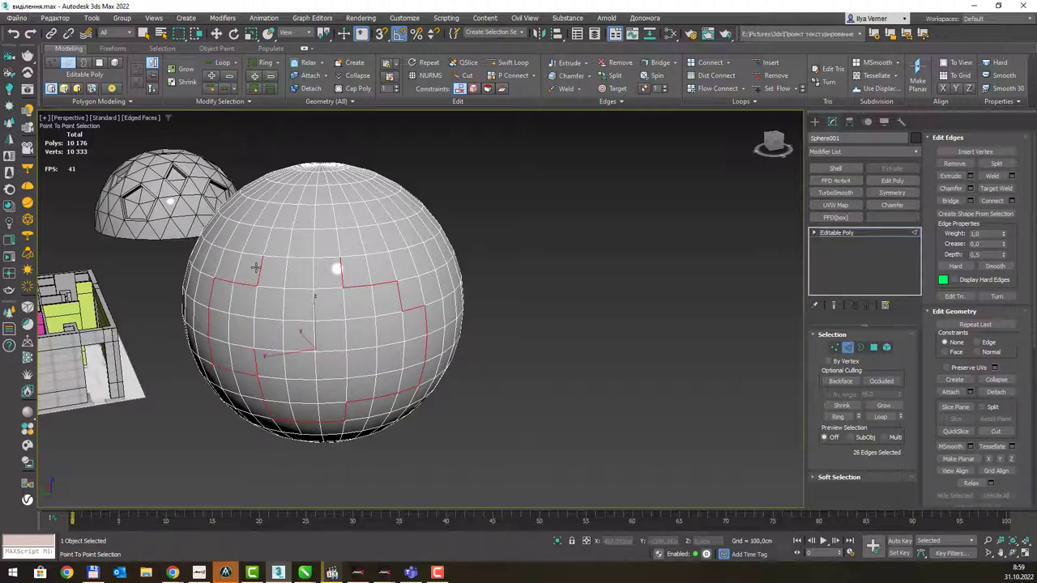
{"action": "left_click", "coordinate": [294, 214]}
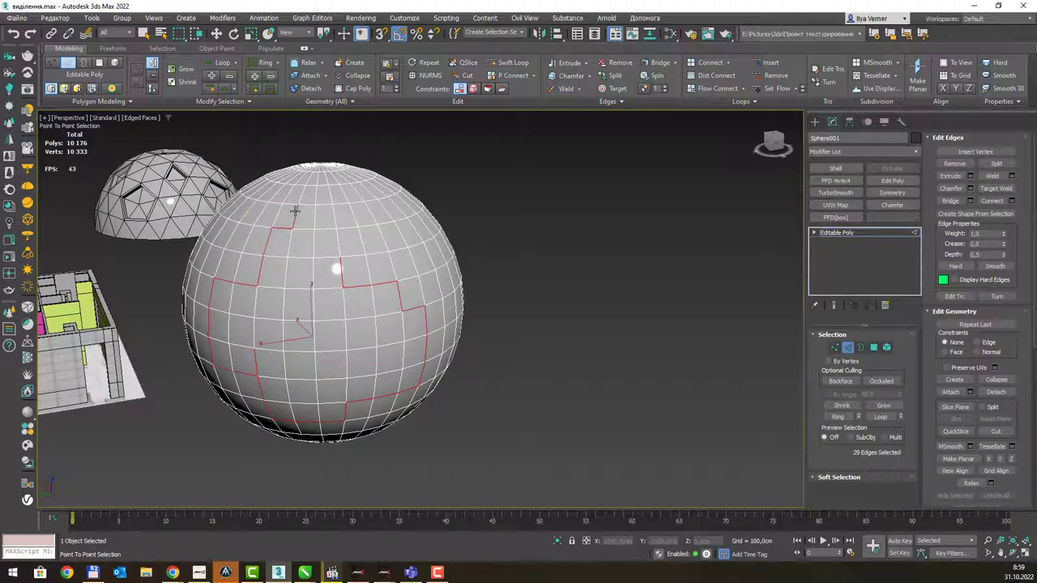
{"action": "left_click", "coordinate": [282, 210]}
{"action": "right_click", "coordinate": [356, 201]}
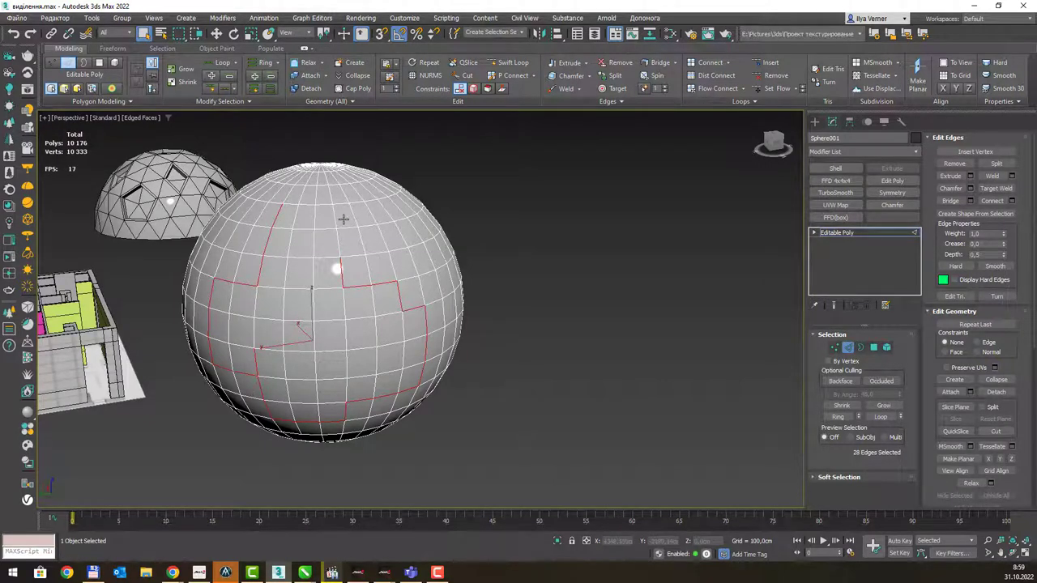
- At Vertex level, try single, point-to-point and dragged vertex selections on the sphere
{"action": "left_click", "coordinate": [835, 346]}
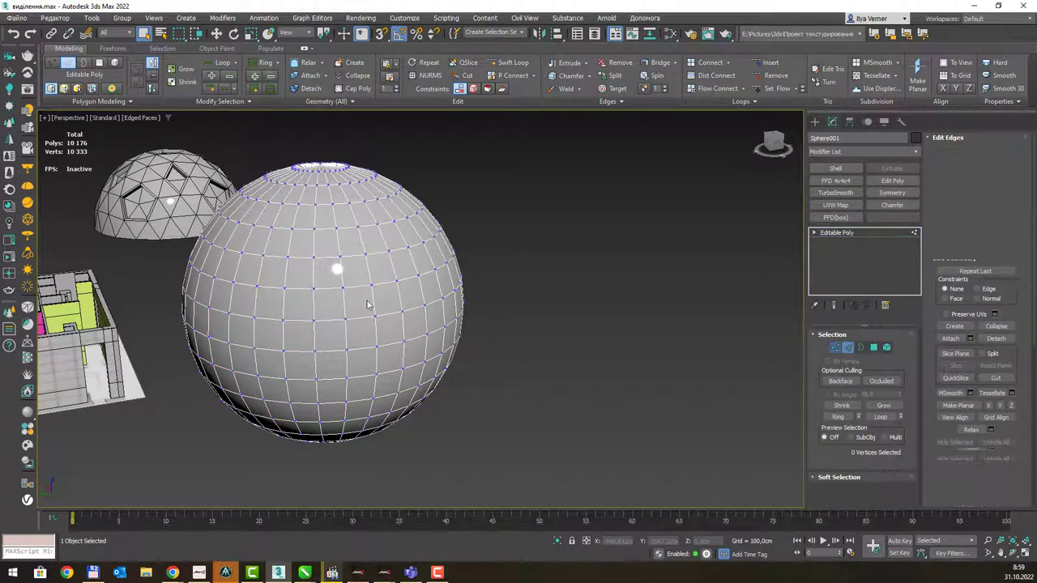
{"action": "left_click", "coordinate": [313, 287]}
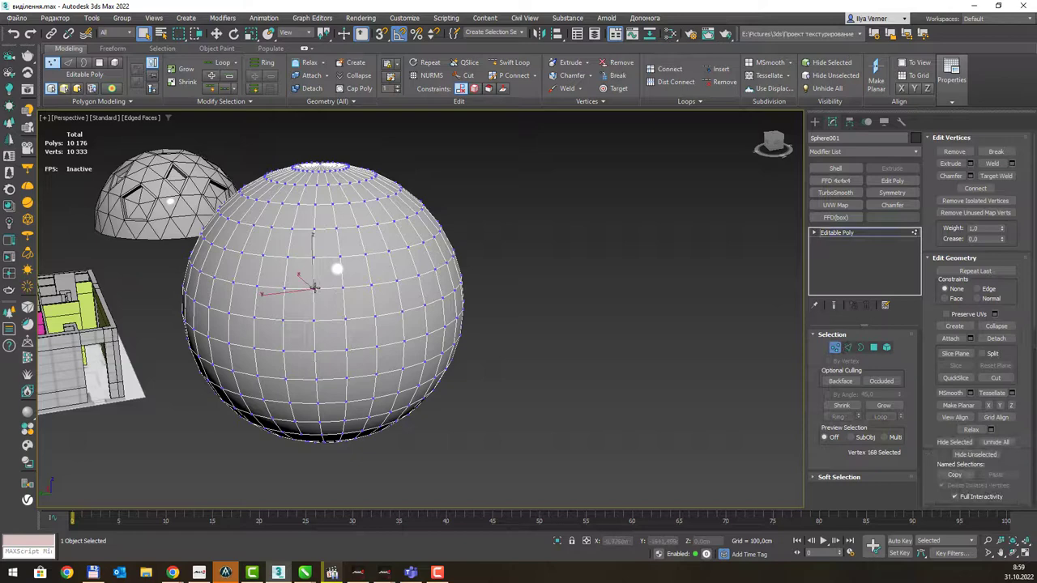
{"action": "left_click", "coordinate": [559, 261]}
{"action": "left_click", "coordinate": [312, 288]}
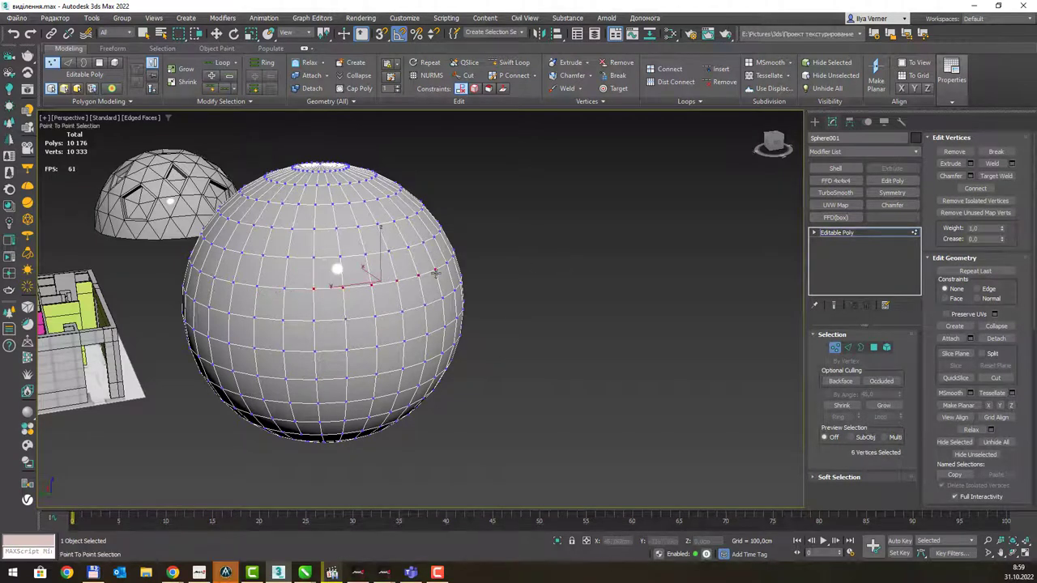
{"action": "left_click", "coordinate": [344, 371]}
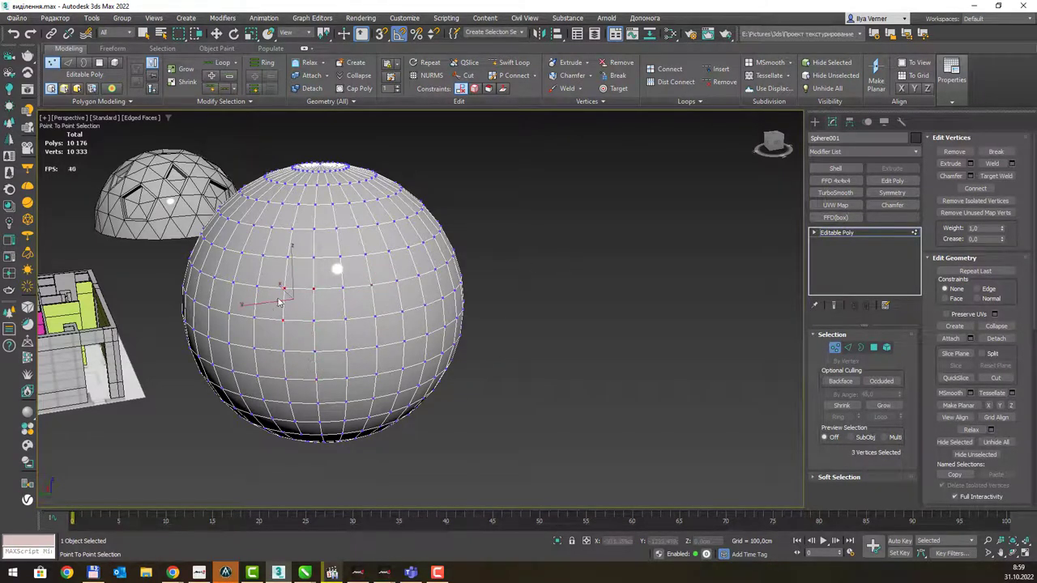
{"action": "right_click", "coordinate": [458, 202]}
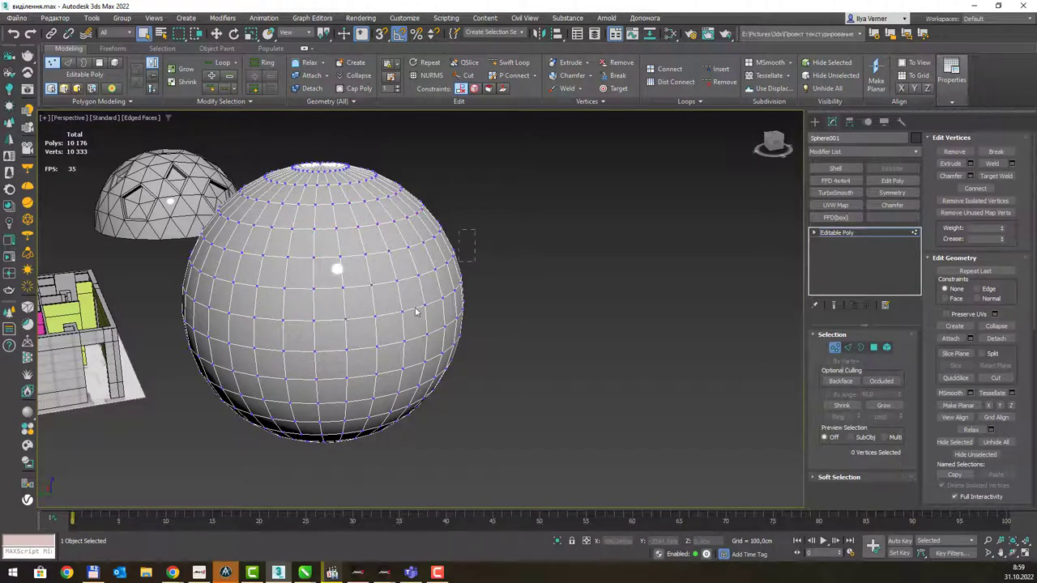
{"action": "left_click", "coordinate": [455, 302]}
{"action": "left_click_drag", "start_coordinate": [498, 235], "coordinate": [451, 300], "text": "alt"}
- Enable Step Mode and pick vertices down the sphere's right side
{"action": "left_click", "coordinate": [249, 101]}
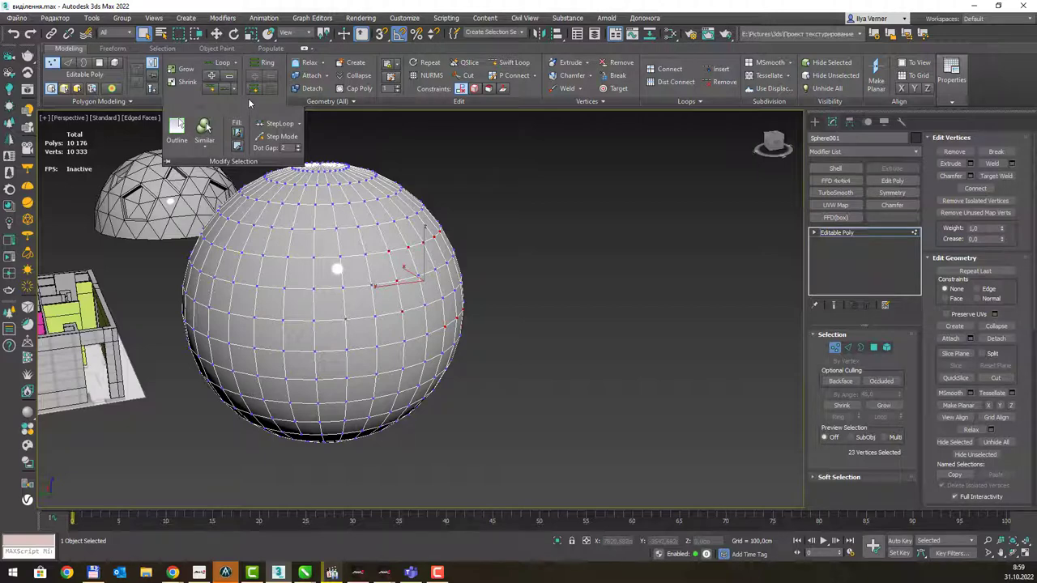
{"action": "left_click", "coordinate": [277, 136]}
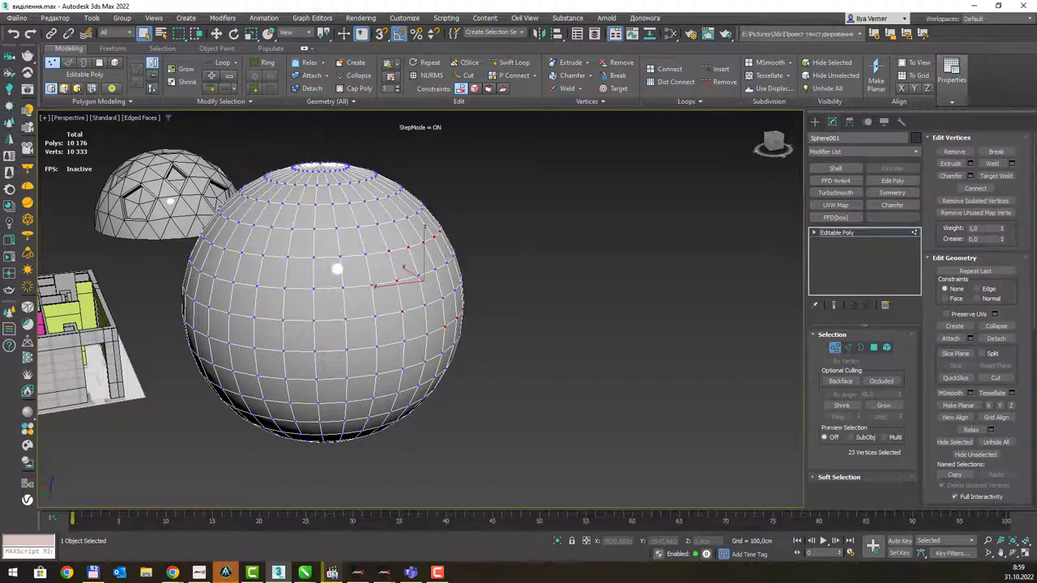
{"action": "left_click", "coordinate": [351, 233]}
{"action": "left_click", "coordinate": [368, 272], "text": "ctrl"}
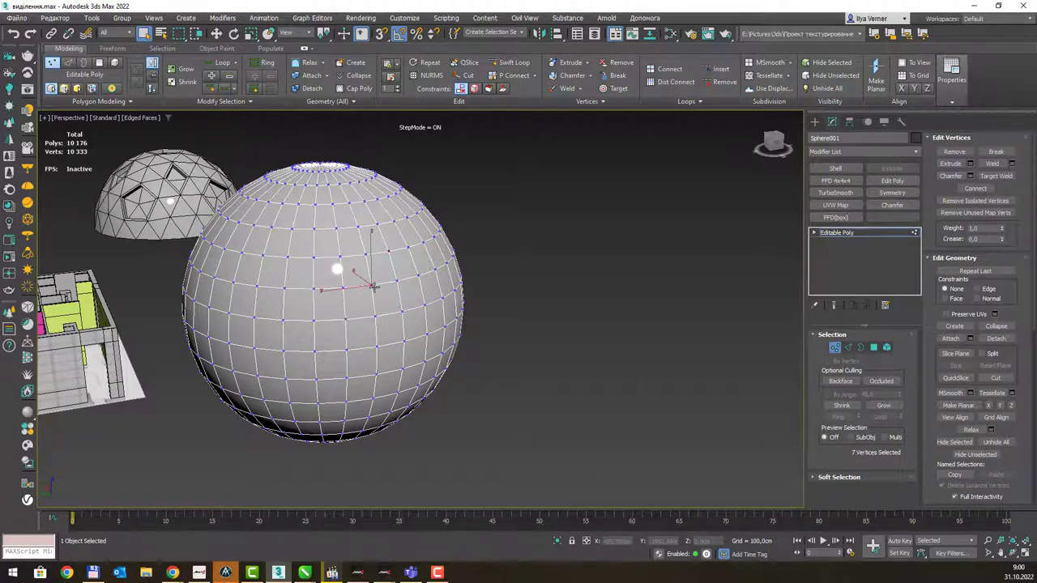
{"action": "left_click", "coordinate": [396, 282]}
{"action": "left_click", "coordinate": [424, 305], "text": "ctrl"}
{"action": "left_click", "coordinate": [424, 344], "text": "ctrl"}
{"action": "left_click", "coordinate": [418, 382], "text": "ctrl"}
{"action": "left_click_drag", "start_coordinate": [486, 262], "coordinate": [394, 380]}
- At Polygon level, pick several single polygons and a small vertical column
{"action": "left_click", "coordinate": [873, 346]}
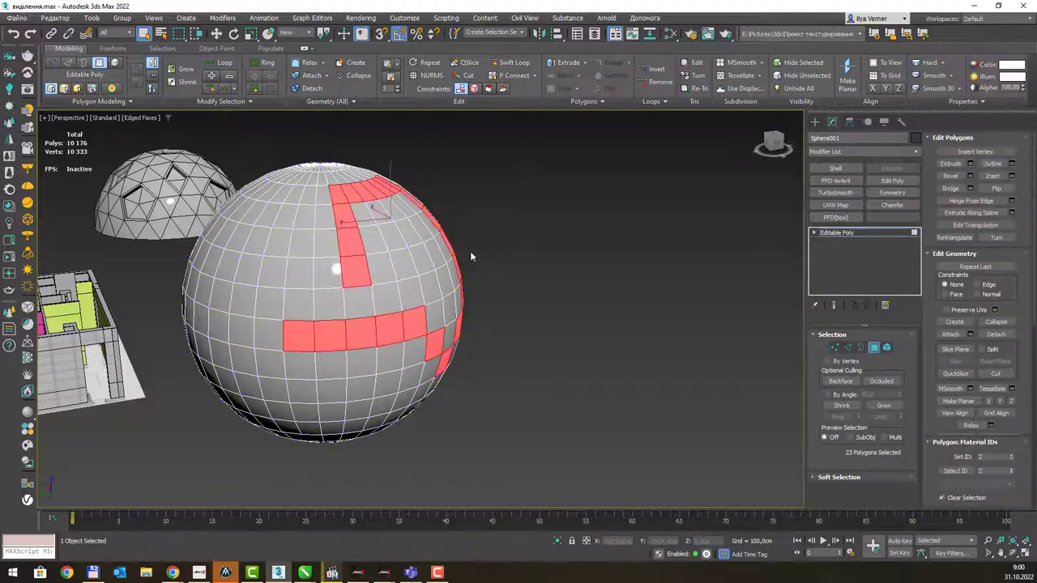
{"action": "left_click", "coordinate": [479, 275]}
{"action": "left_click", "coordinate": [432, 277]}
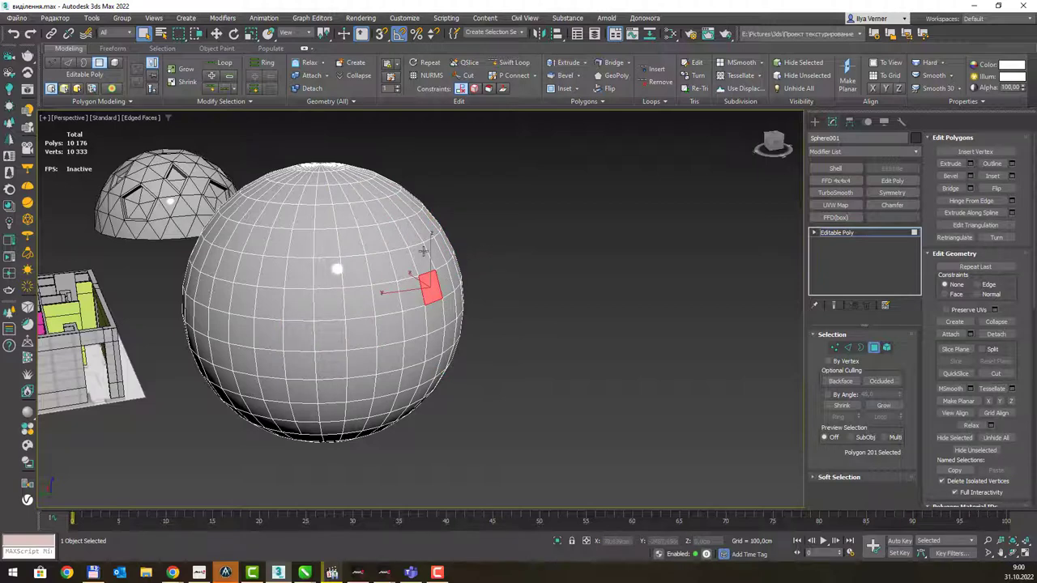
{"action": "left_click", "coordinate": [379, 282]}
{"action": "left_click_drag", "start_coordinate": [380, 346], "coordinate": [382, 357]}
{"action": "left_click", "coordinate": [381, 324]}
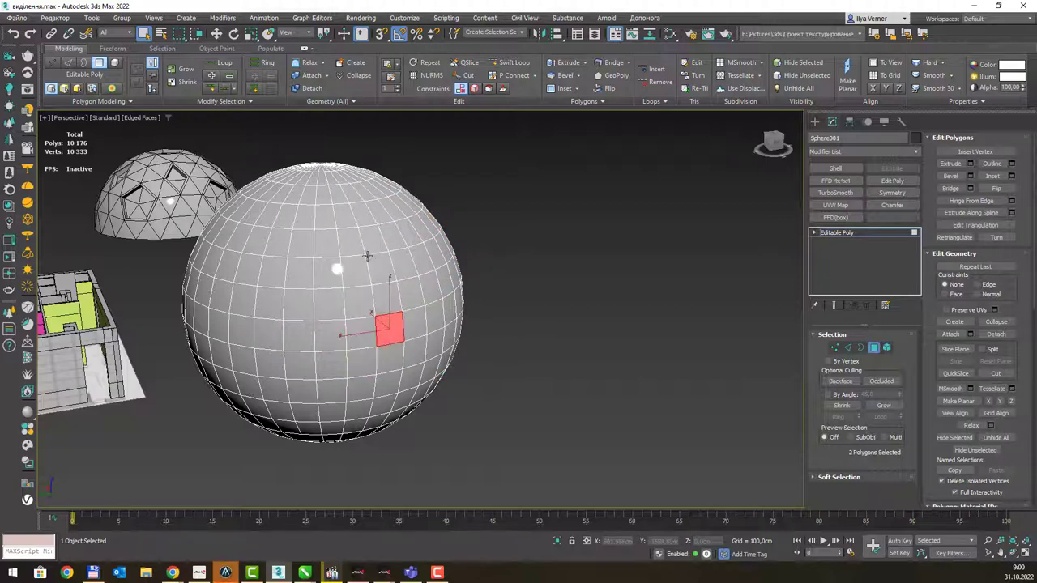
{"action": "left_click", "coordinate": [369, 263]}
- At Edge level, double-click an edge near the top to select a 16-edge vertical loop
{"action": "key", "text": "2"}
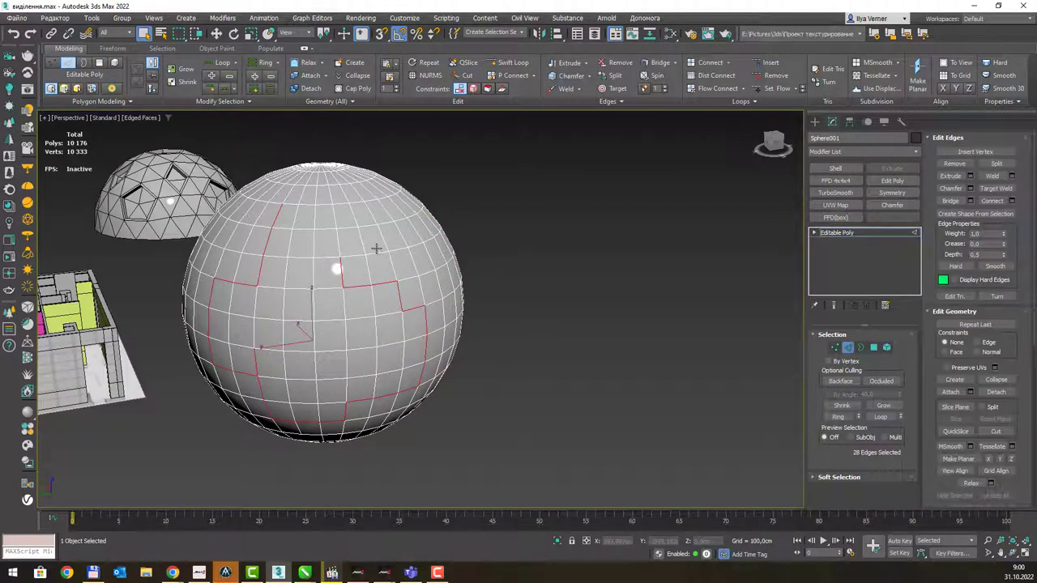
{"action": "left_click", "coordinate": [371, 251]}
{"action": "double_click", "coordinate": [359, 247]}
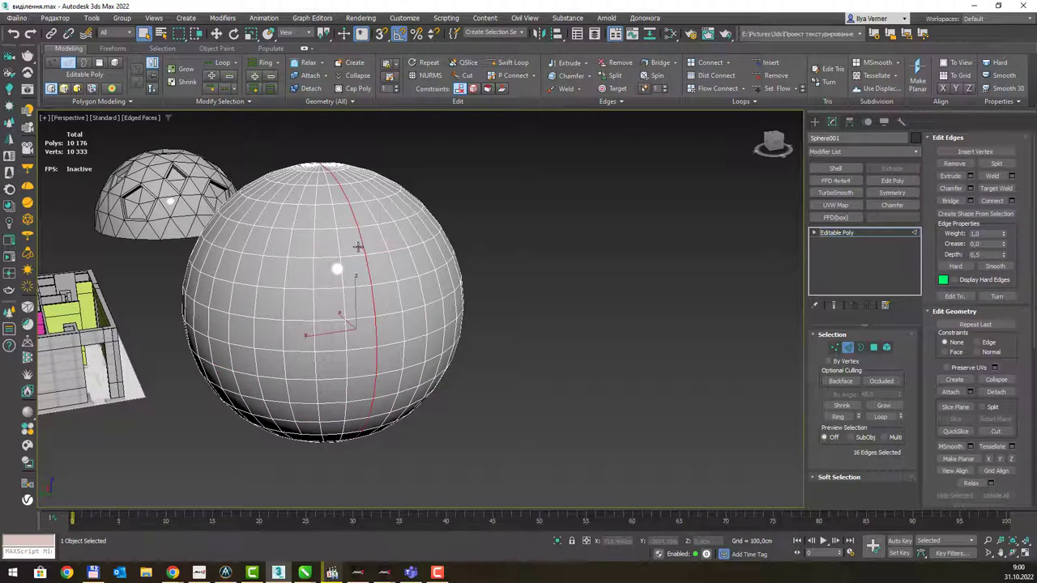
{"action": "double_click", "coordinate": [390, 281]}
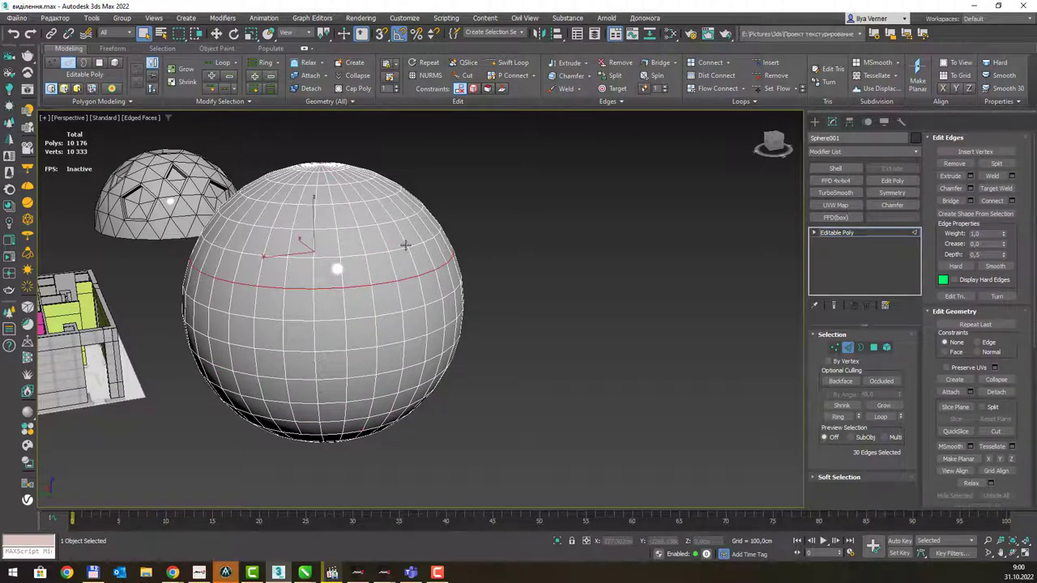
{"action": "left_click", "coordinate": [326, 208]}
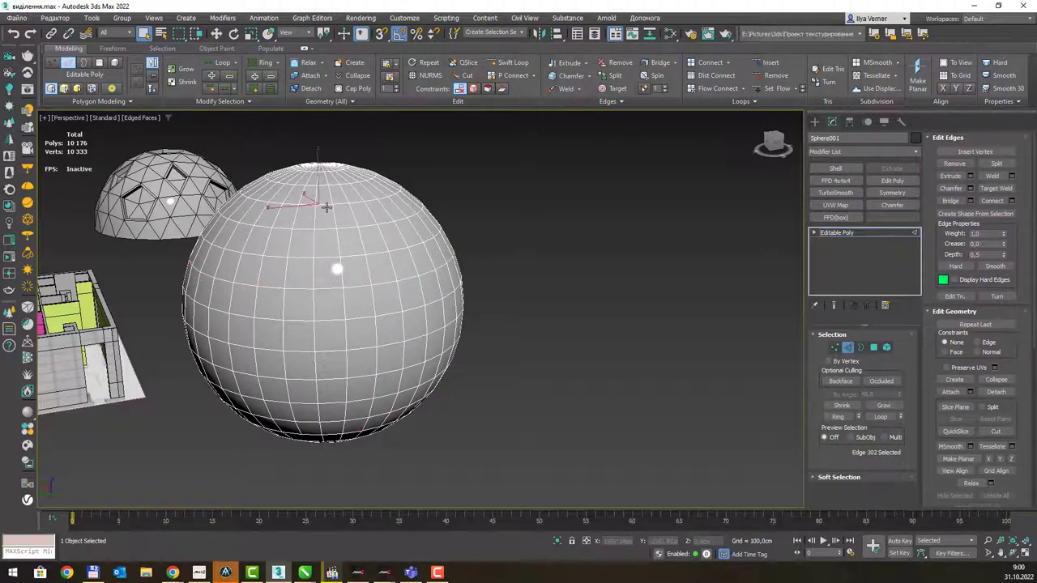
{"action": "double_click", "coordinate": [340, 262]}
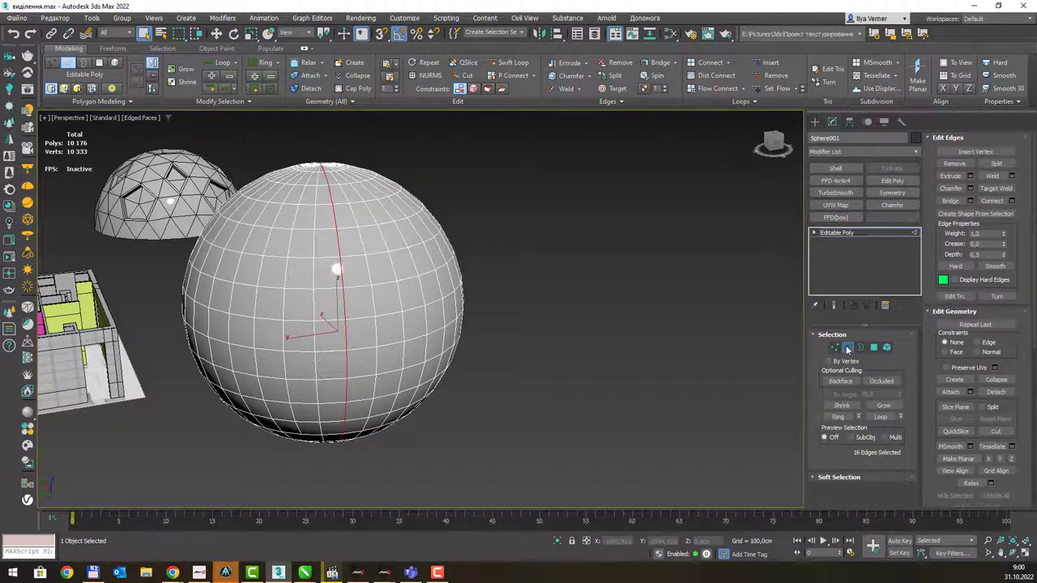
{"action": "left_click", "coordinate": [269, 104]}
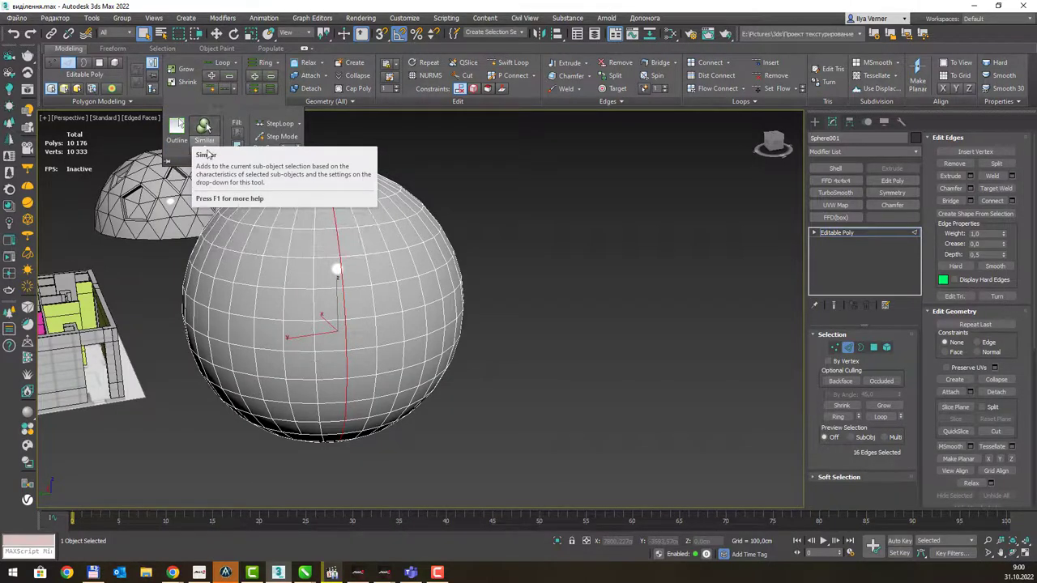
- Review the Similar criteria, then Outline the loop into two adjacent loops of 32 edges
{"action": "left_click", "coordinate": [203, 154]}
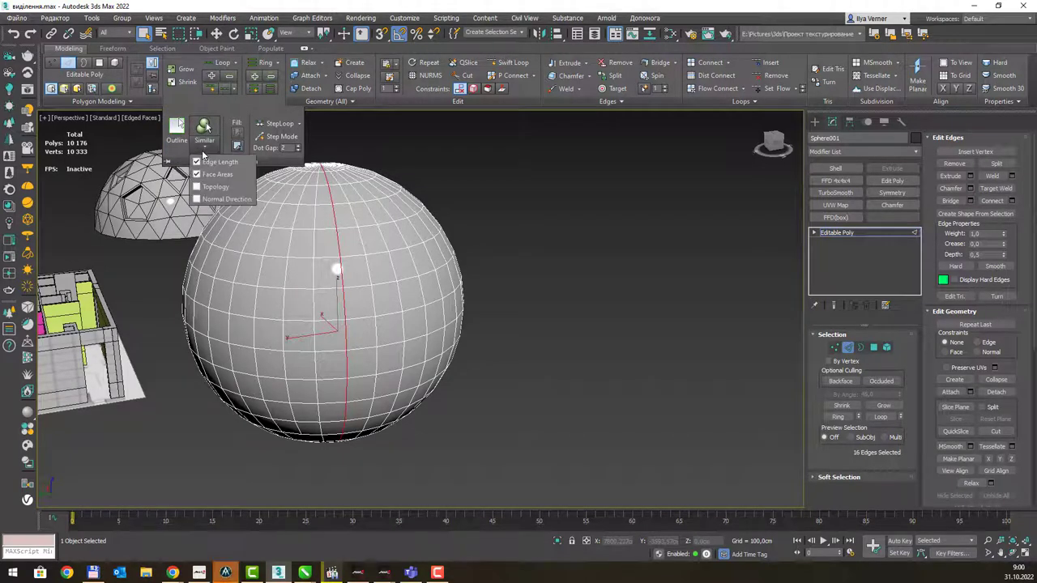
{"action": "left_click", "coordinate": [202, 154]}
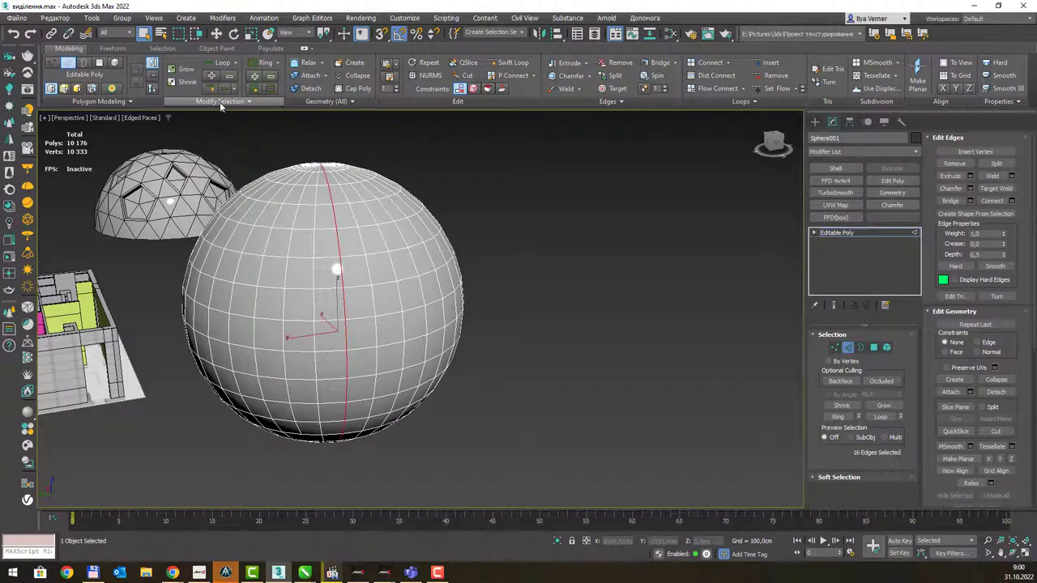
{"action": "left_click", "coordinate": [178, 128]}
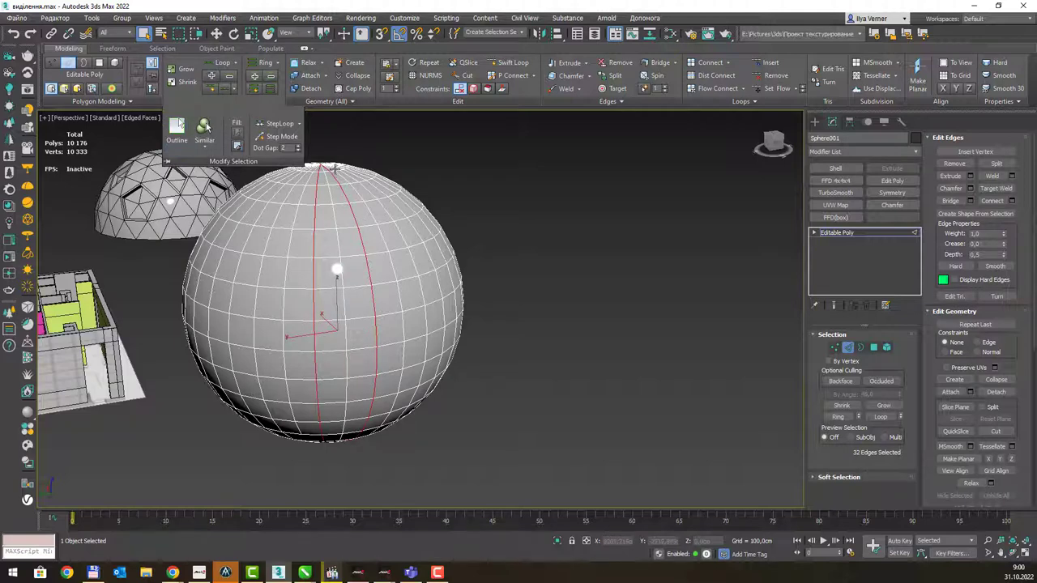
{"action": "double_click", "coordinate": [337, 218]}
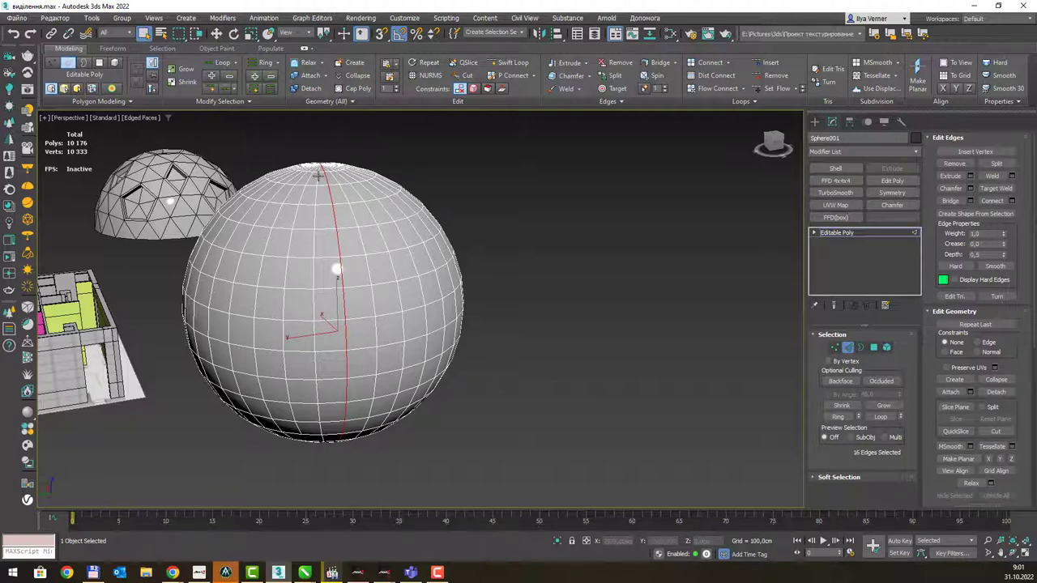
{"action": "left_click", "coordinate": [220, 102]}
{"action": "left_click", "coordinate": [177, 128]}
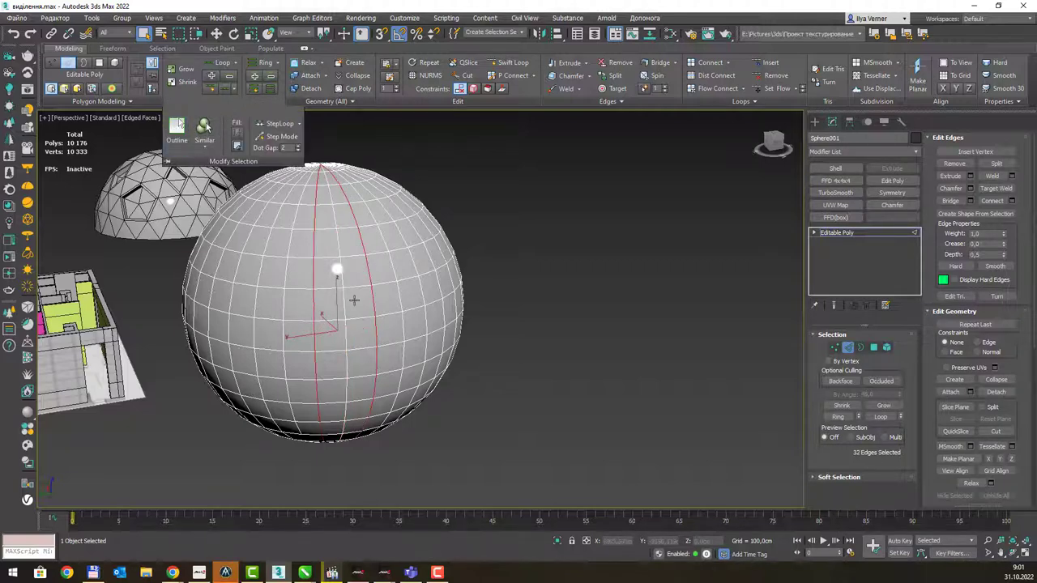
- Select a 3x3 block of polygons on the sphere and outline it to its outer ring
{"action": "key", "text": "4"}
{"action": "left_click", "coordinate": [379, 269]}
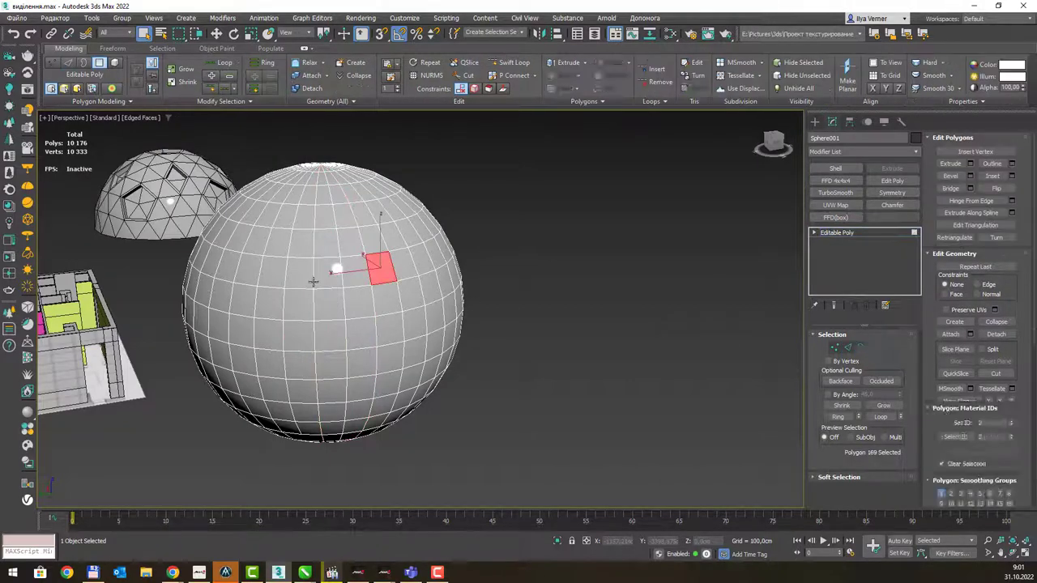
{"action": "left_click", "coordinate": [347, 273], "text": "ctrl"}
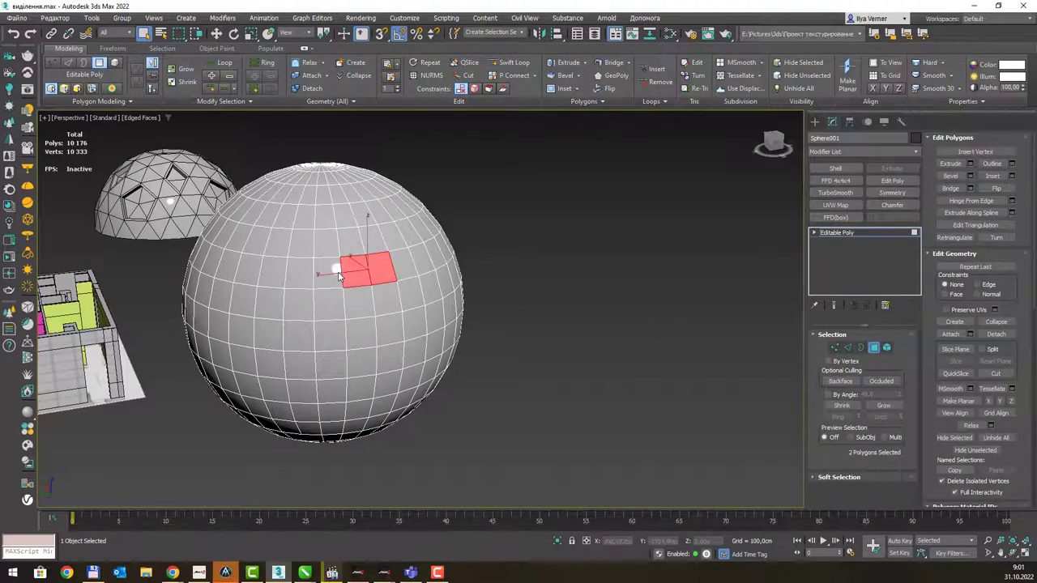
{"action": "left_click", "coordinate": [328, 272], "text": "ctrl"}
{"action": "left_click", "coordinate": [329, 301], "text": "ctrl"}
{"action": "left_click", "coordinate": [360, 304], "text": "ctrl"}
{"action": "left_click", "coordinate": [385, 297], "text": "ctrl"}
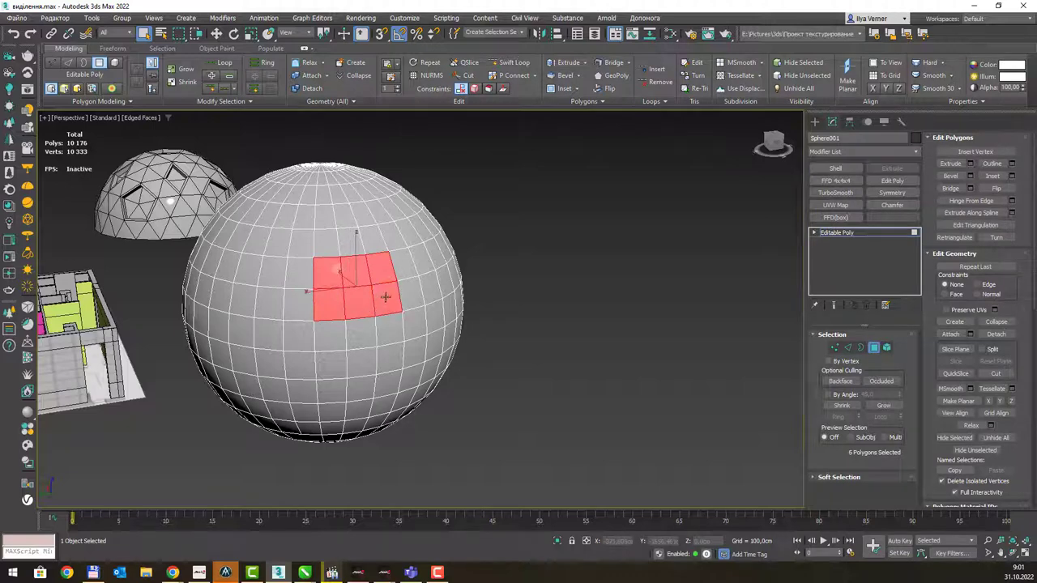
{"action": "left_click", "coordinate": [333, 334], "text": "ctrl"}
{"action": "left_click", "coordinate": [361, 335], "text": "ctrl"}
{"action": "left_click", "coordinate": [389, 332], "text": "ctrl"}
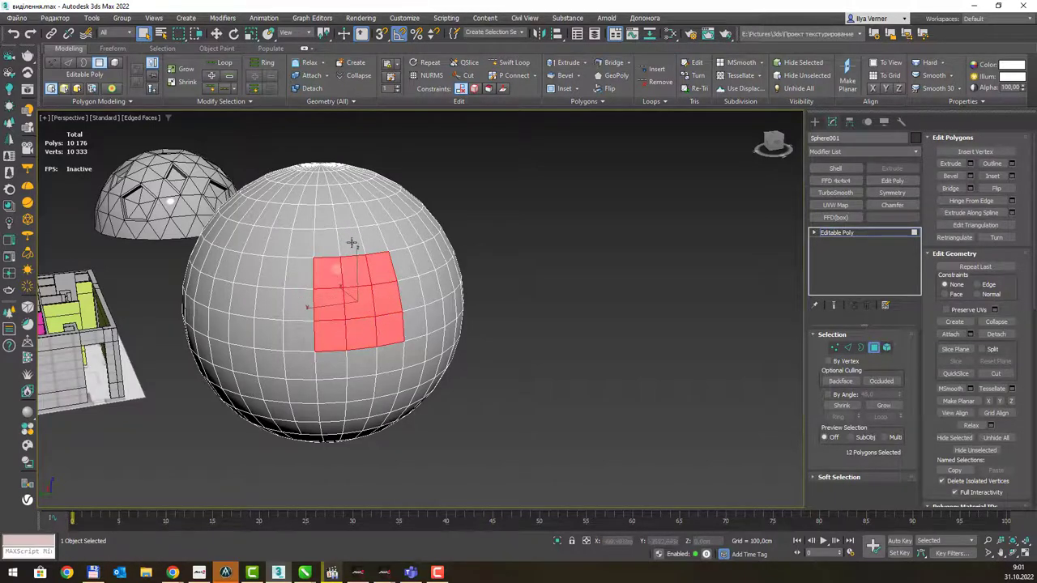
{"action": "left_click", "coordinate": [220, 102]}
{"action": "left_click", "coordinate": [177, 128]}
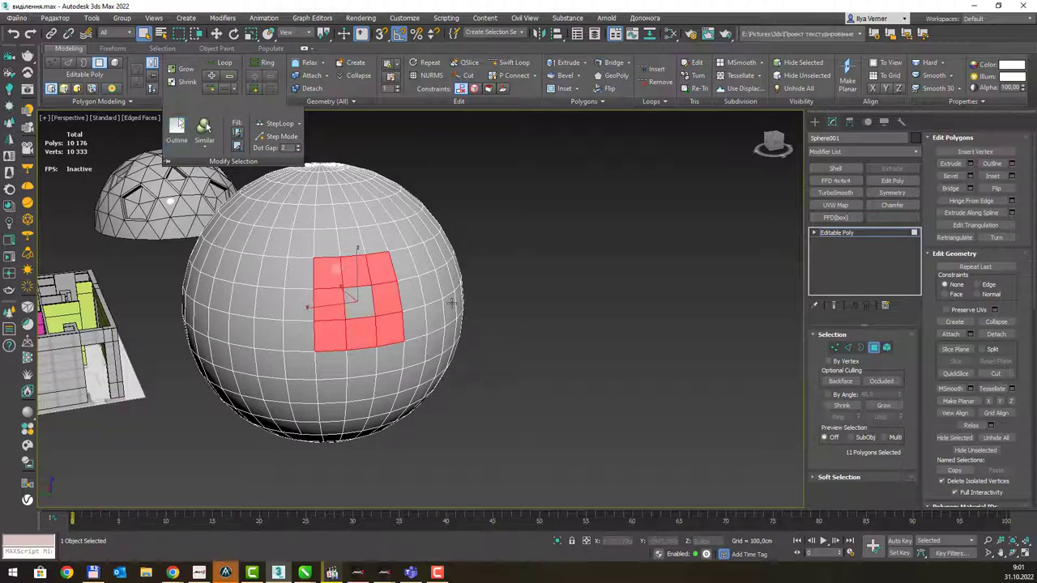
- Box-select a large polygon patch and outline it down to a 74-polygon border ring
{"action": "left_click", "coordinate": [383, 268]}
{"action": "left_click_drag", "start_coordinate": [294, 256], "coordinate": [435, 406]}
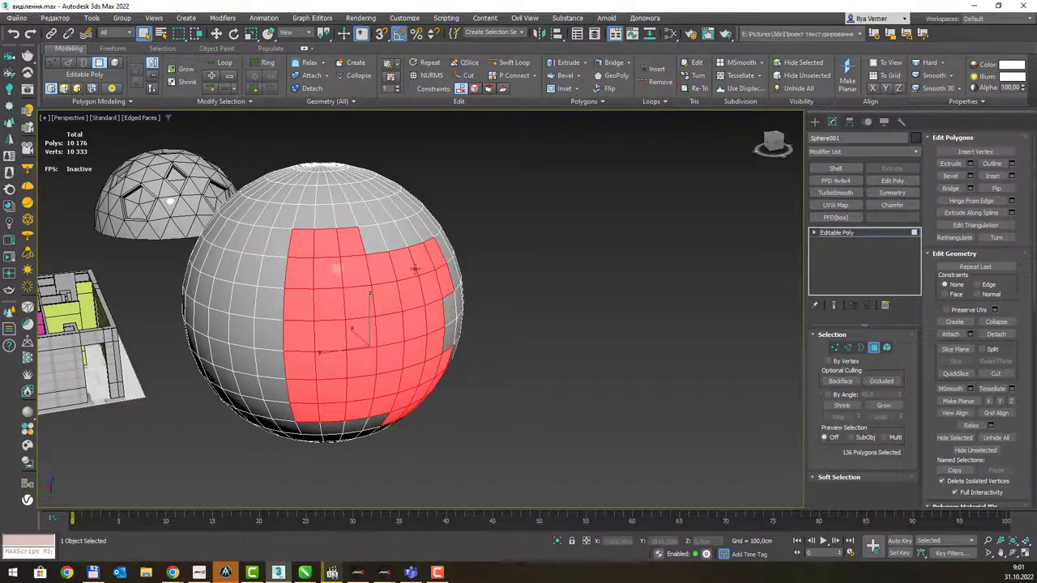
{"action": "left_click", "coordinate": [212, 102]}
{"action": "left_click", "coordinate": [177, 128]}
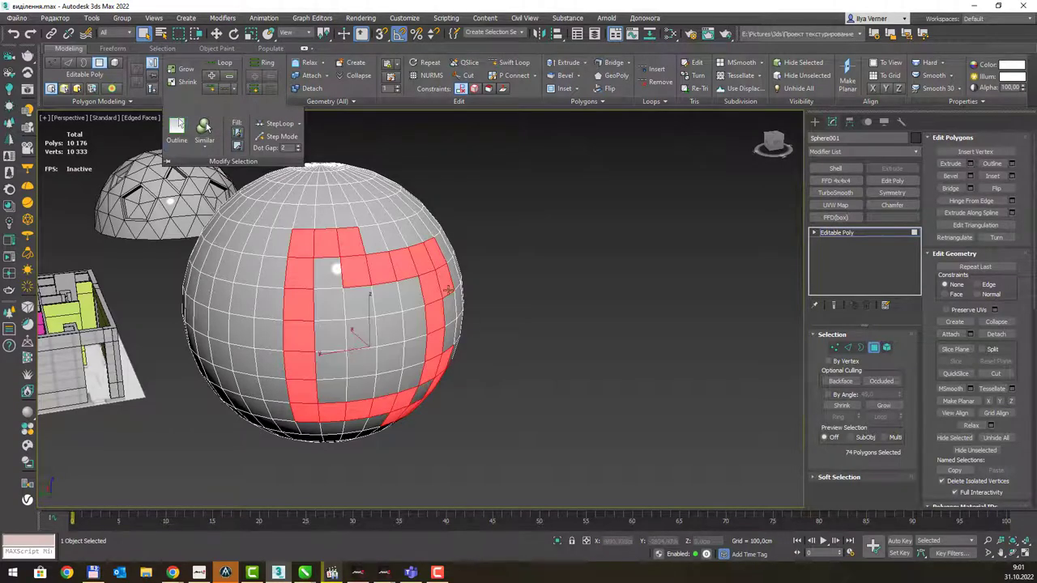
{"action": "mouse_move", "coordinate": [349, 292]}
{"action": "middle_mouse_down", "text": "alt"}
{"action": "mouse_move", "coordinate": [408, 252]}
{"action": "mouse_move", "coordinate": [368, 267]}
{"action": "mouse_move", "coordinate": [412, 300]}
{"action": "mouse_move", "coordinate": [421, 267]}
{"action": "mouse_move", "coordinate": [414, 323]}
{"action": "mouse_move", "coordinate": [404, 325]}
{"action": "middle_mouse_up", "text": "alt"}
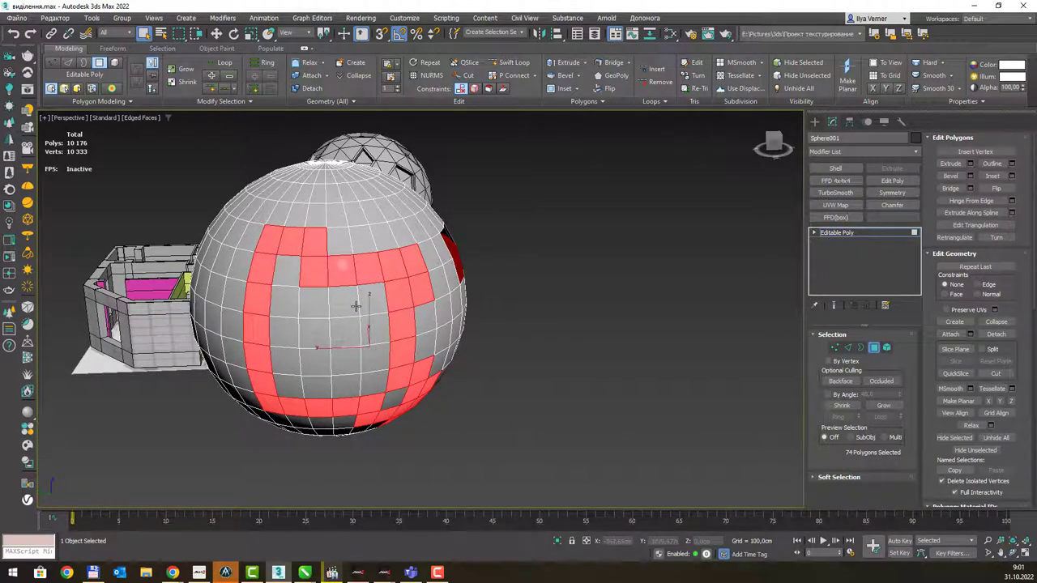
{"action": "left_click", "coordinate": [227, 101]}
{"action": "left_click", "coordinate": [199, 103]}
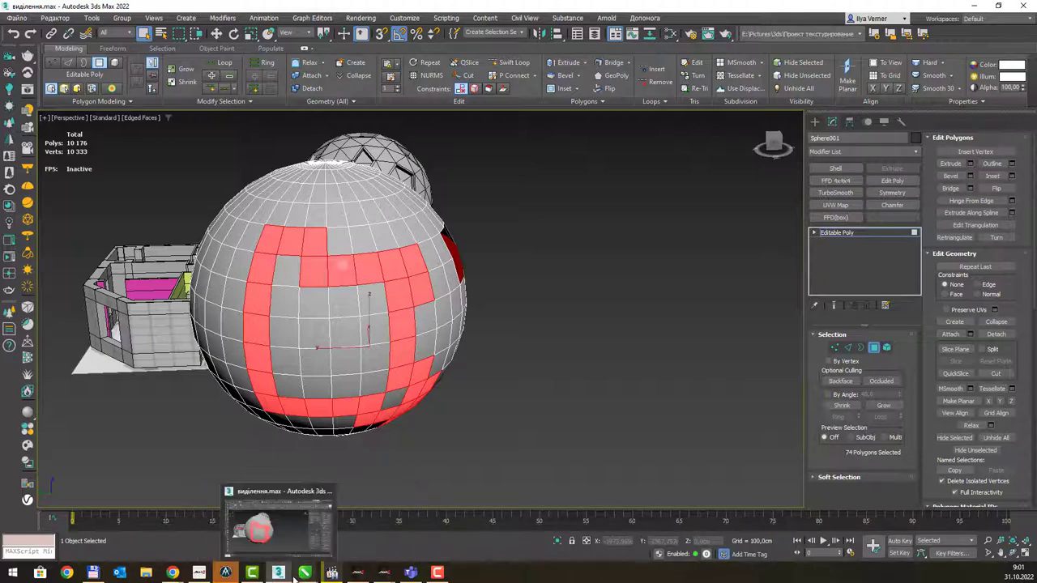
{"action": "mouse_move", "coordinate": [305, 573]}
{"action": "left_click", "coordinate": [359, 527]}
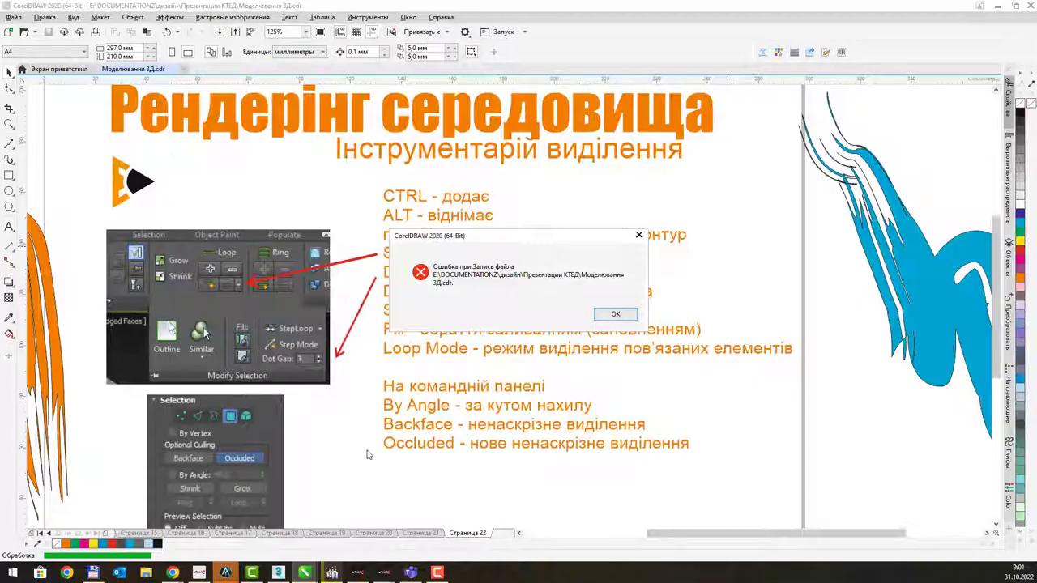
{"action": "left_click", "coordinate": [615, 315]}
{"action": "left_click", "coordinate": [616, 314]}
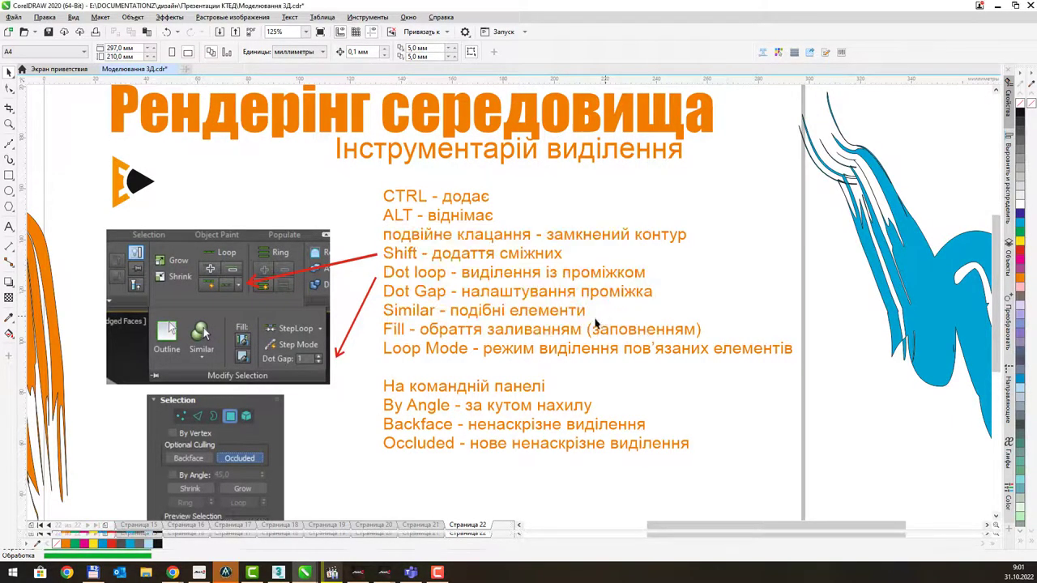
{"action": "middle_click_drag", "start_coordinate": [537, 340], "coordinate": [549, 332]}
{"action": "middle_click_drag", "start_coordinate": [509, 368], "coordinate": [515, 309]}
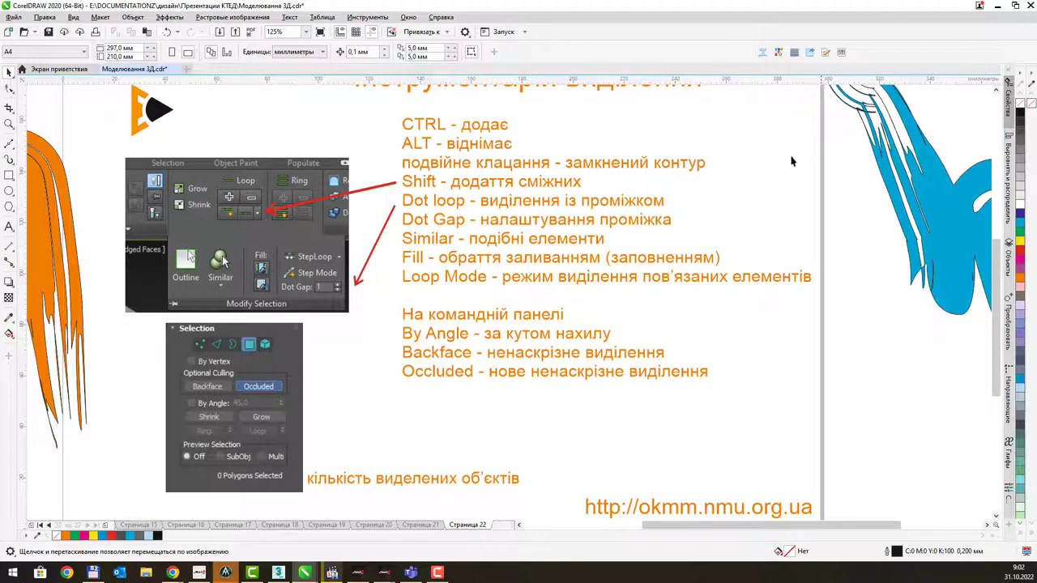
{"action": "left_click", "coordinate": [996, 6]}
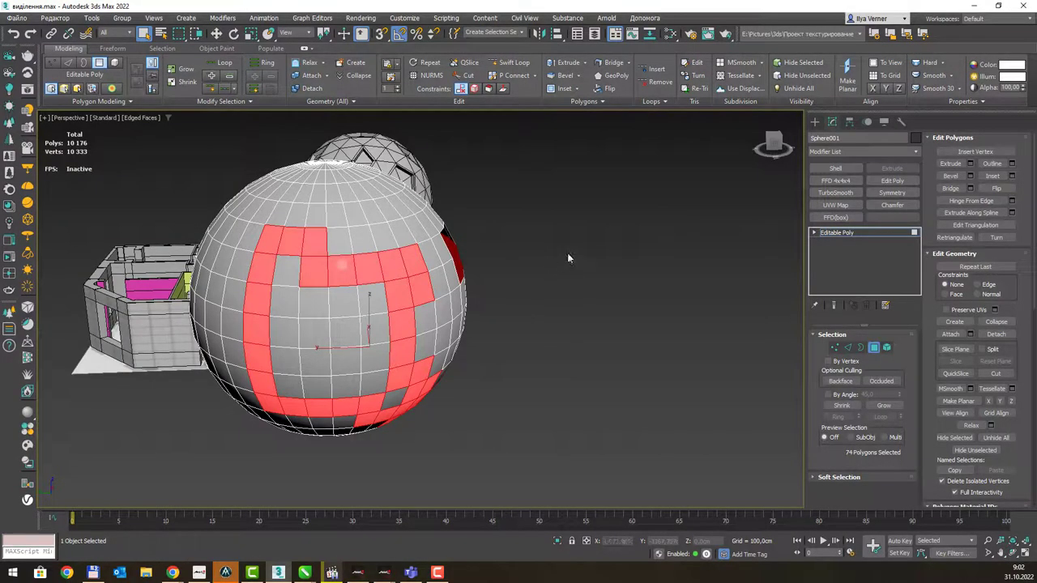
- Select the whole dome object and frame it in the viewport
{"action": "left_click", "coordinate": [866, 235]}
{"action": "middle_click_drag", "start_coordinate": [569, 249], "coordinate": [519, 257], "text": "alt"}
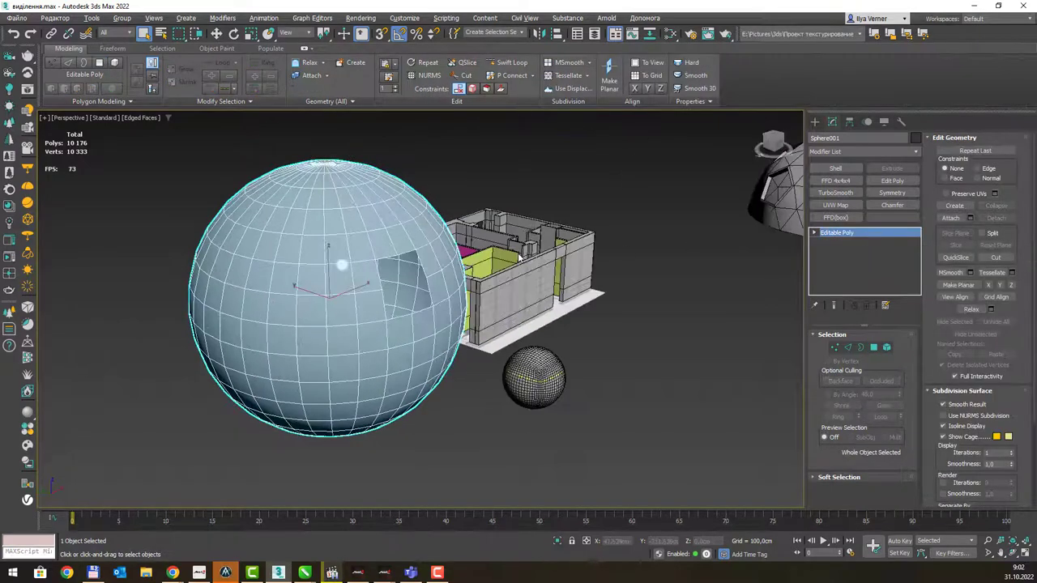
{"action": "left_click", "coordinate": [776, 212]}
{"action": "key", "text": "z"}
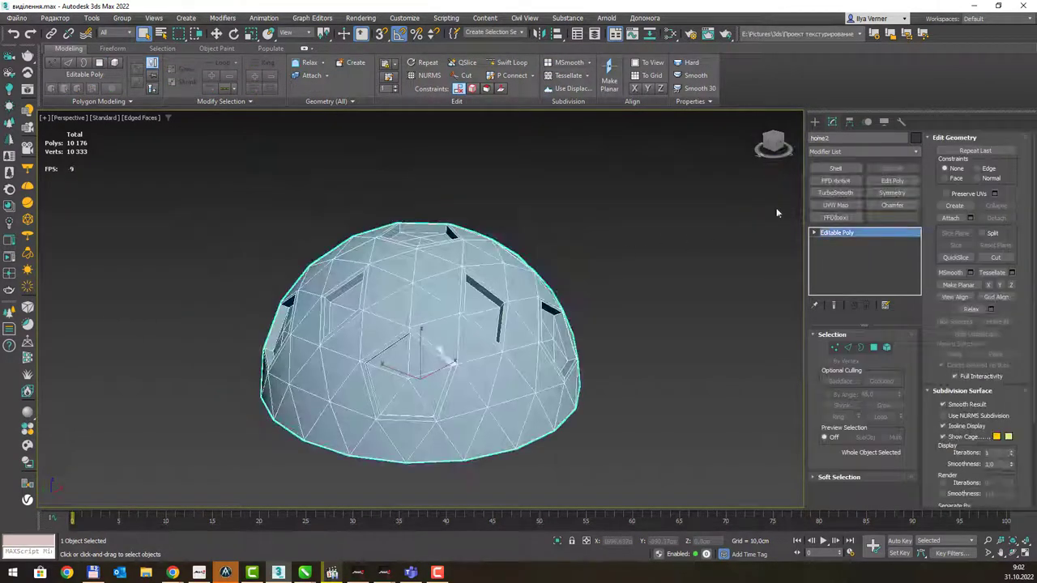
{"action": "mouse_move", "coordinate": [524, 292]}
{"action": "middle_mouse_down", "text": "alt"}
{"action": "mouse_move", "coordinate": [541, 273]}
{"action": "mouse_move", "coordinate": [508, 275]}
{"action": "middle_mouse_up", "text": "alt"}
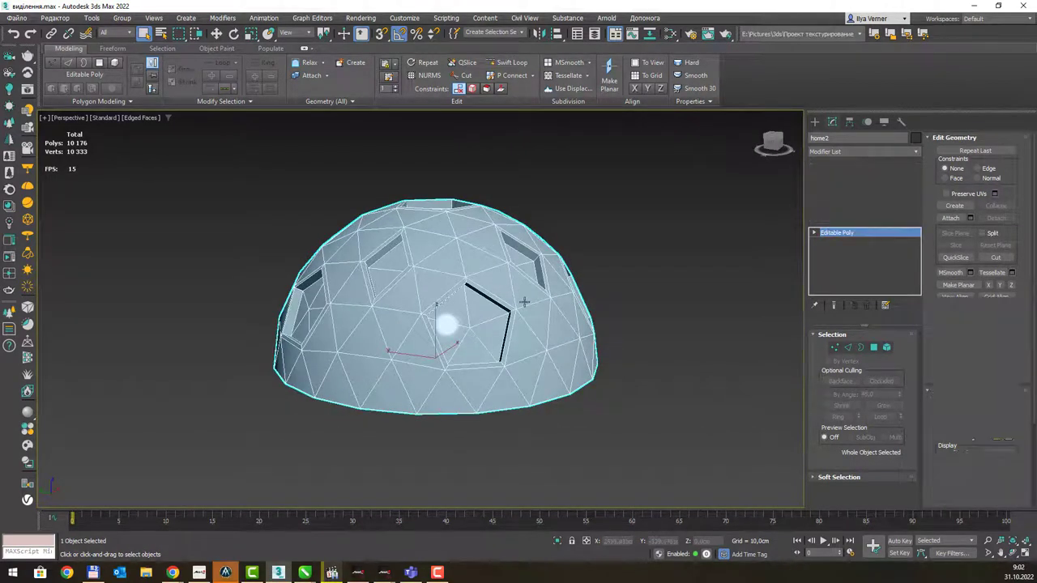
- Create new Physical Material #87 in the Slate editor and assign it to the dome
{"action": "key", "text": "m"}
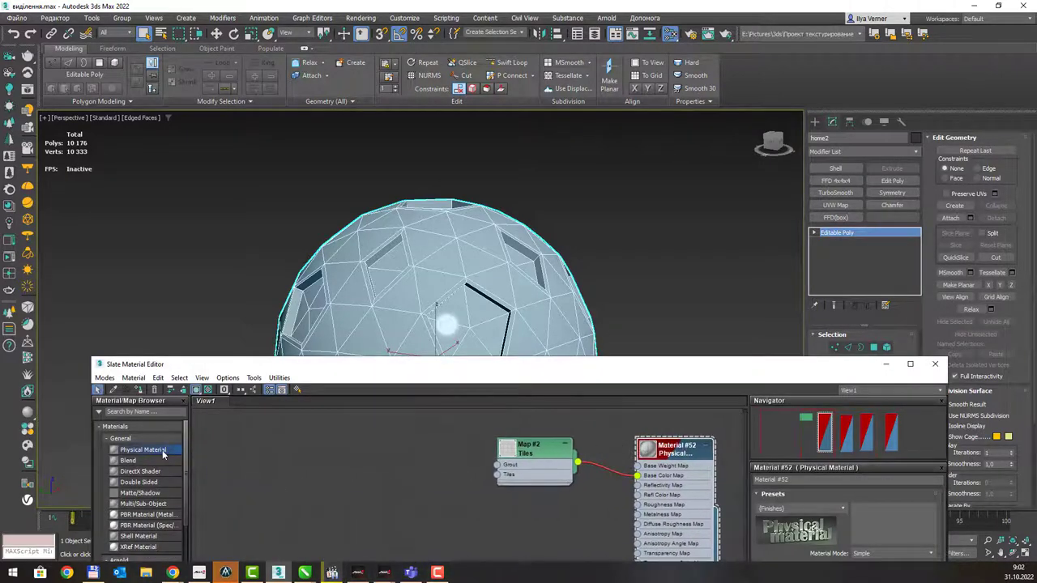
{"action": "left_click_drag", "start_coordinate": [335, 449], "coordinate": [335, 444]}
{"action": "right_click", "coordinate": [335, 443]}
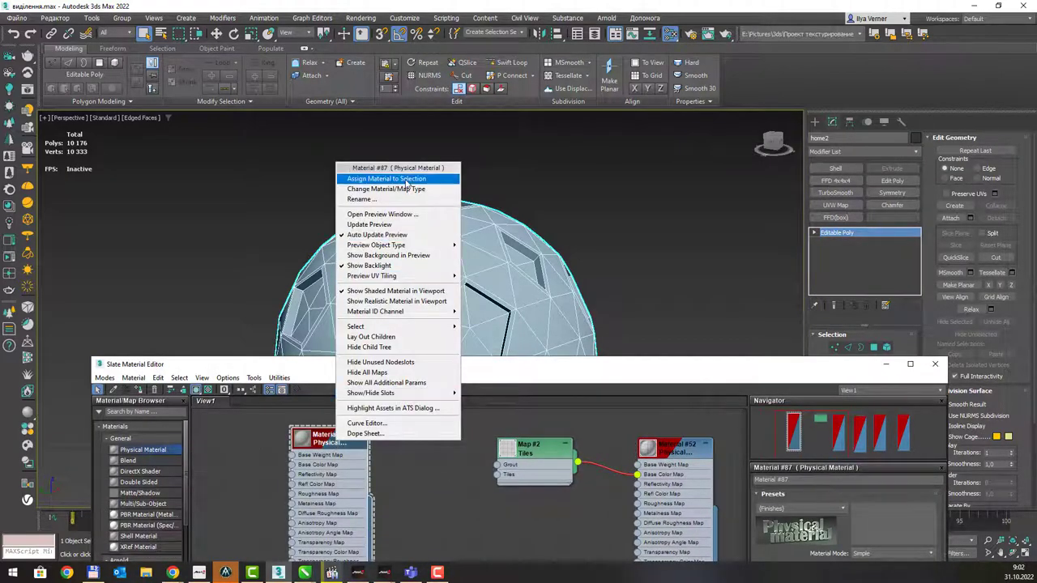
{"action": "left_click", "coordinate": [403, 420]}
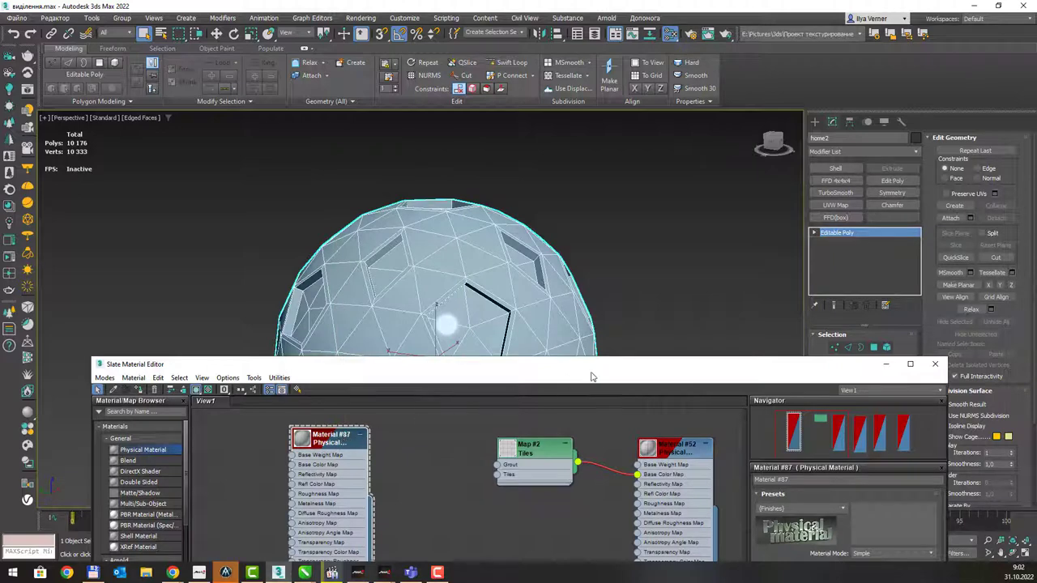
{"action": "left_click_drag", "start_coordinate": [682, 370], "coordinate": [550, 238]}
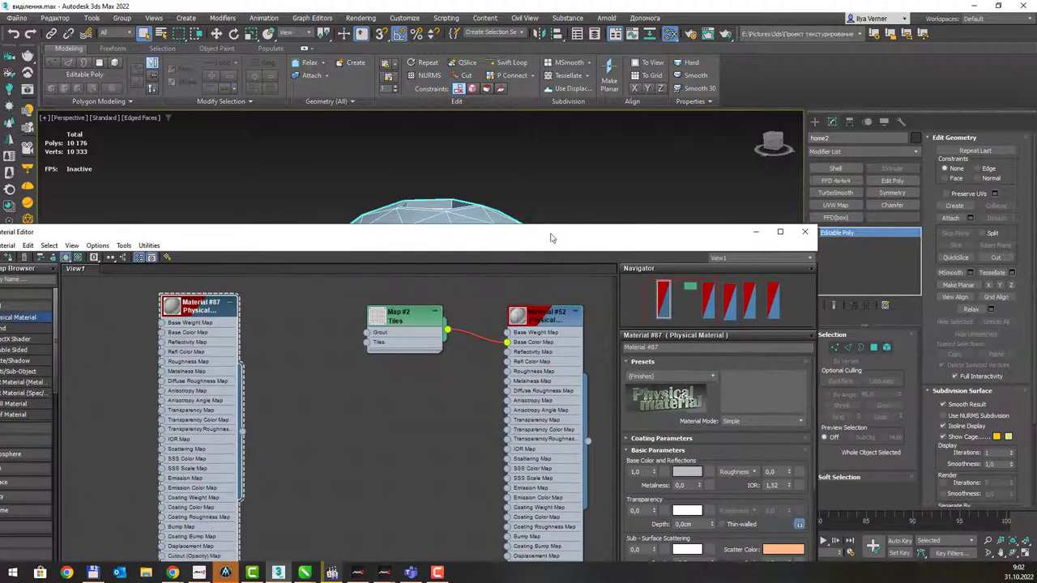
{"action": "right_click", "coordinate": [216, 306]}
{"action": "left_click", "coordinate": [282, 38]}
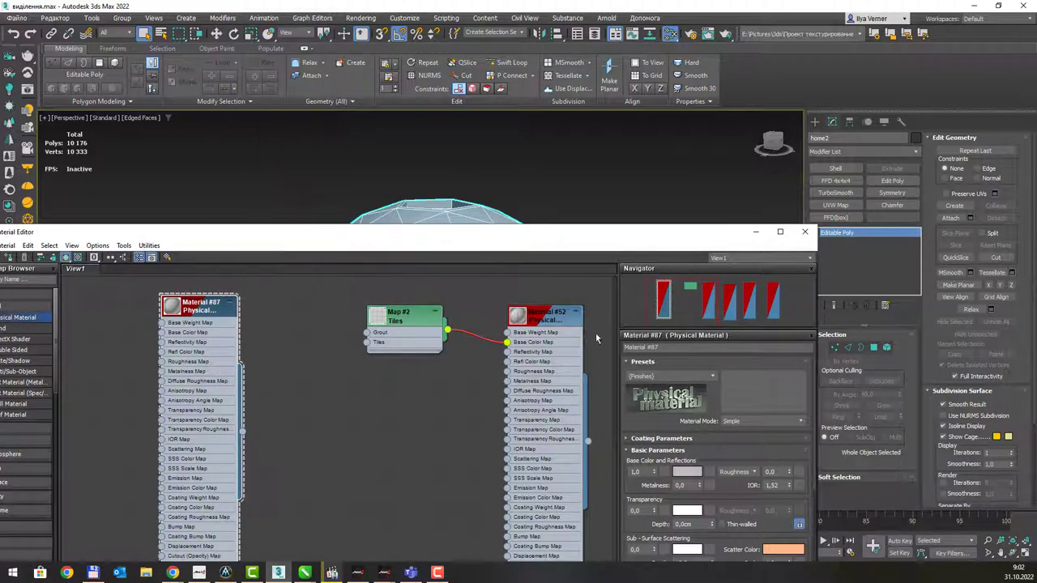
- Set Material #87's base colour to pure white and close the material editor
{"action": "left_click", "coordinate": [686, 470]}
{"action": "left_click_drag", "start_coordinate": [377, 444], "coordinate": [410, 491]}
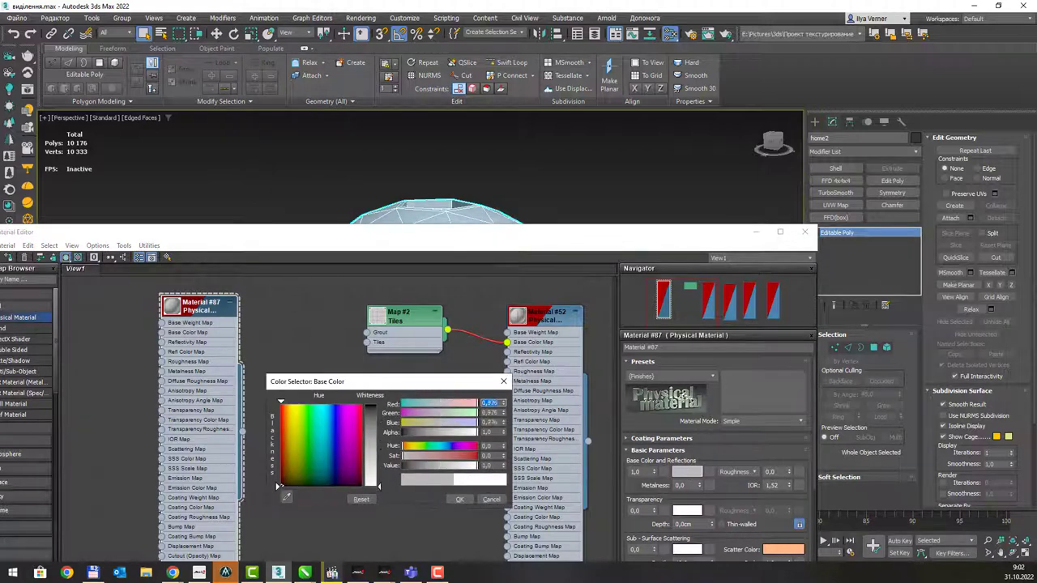
{"action": "left_click", "coordinate": [459, 499]}
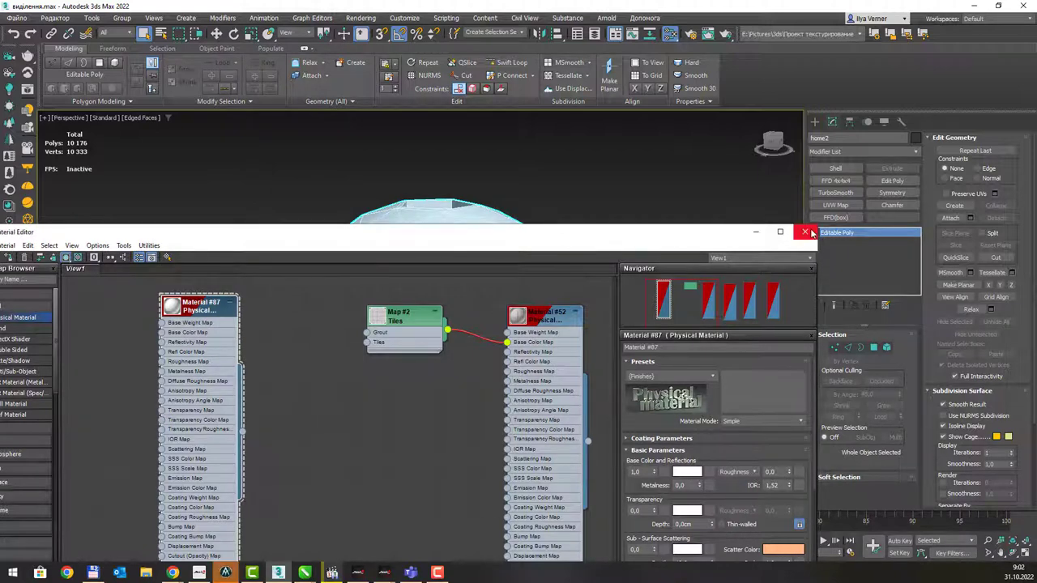
{"action": "left_click", "coordinate": [804, 231]}
{"action": "left_click", "coordinate": [568, 244]}
{"action": "mouse_move", "coordinate": [568, 243]}
{"action": "middle_mouse_down", "text": "alt"}
{"action": "mouse_move", "coordinate": [519, 283]}
{"action": "mouse_move", "coordinate": [435, 235]}
{"action": "middle_mouse_up", "text": "alt"}
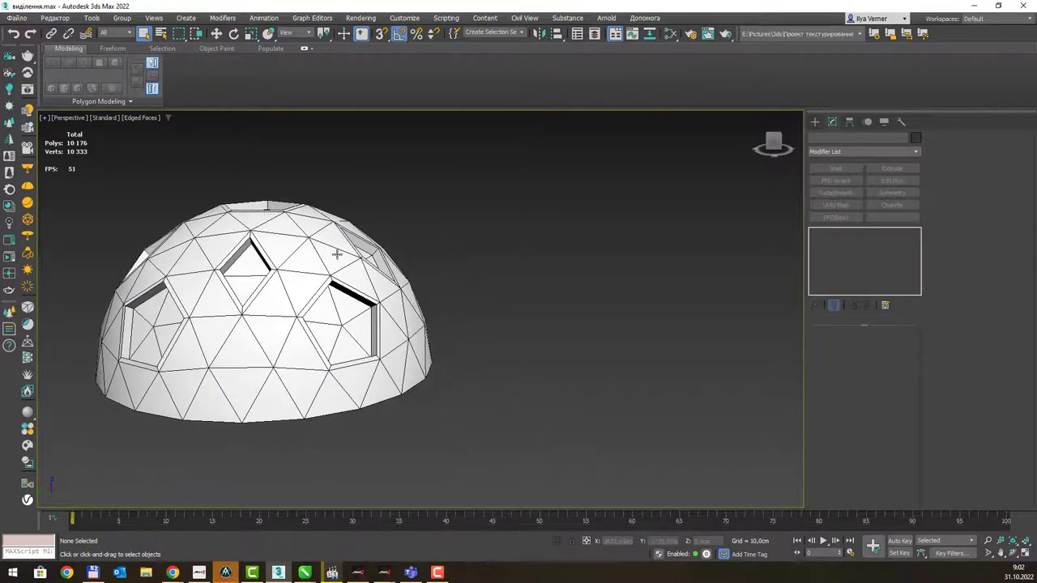
- Pan, zoom and orbit around the white dome's openings, then select the dome
{"action": "mouse_move", "coordinate": [338, 252]}
{"action": "middle_mouse_down", "text": "alt"}
{"action": "mouse_move", "coordinate": [330, 267]}
{"action": "mouse_move", "coordinate": [397, 235]}
{"action": "middle_mouse_up", "text": "alt"}
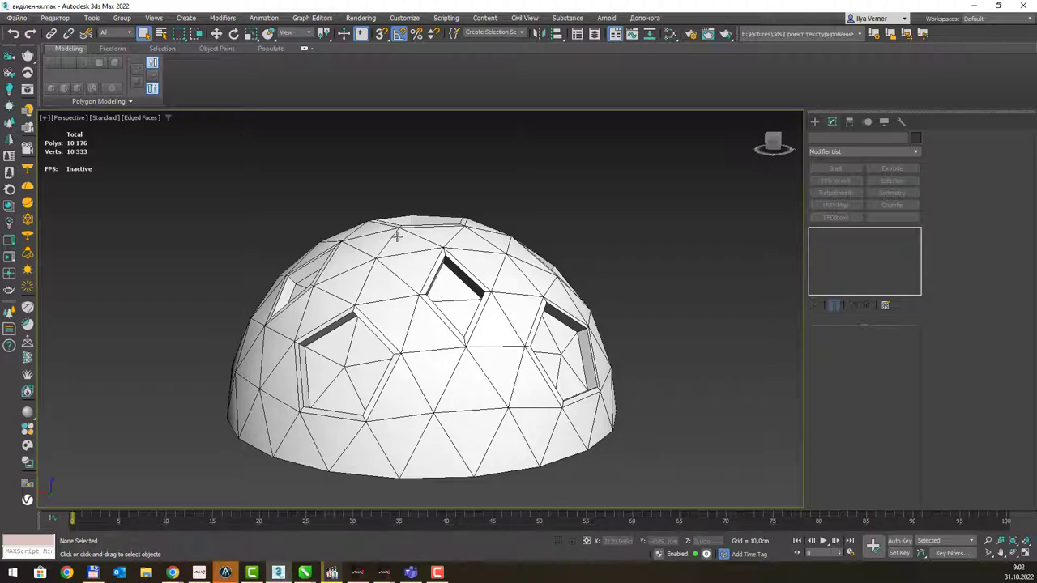
{"action": "left_click", "coordinate": [417, 290]}
{"action": "middle_click_drag", "start_coordinate": [423, 331], "coordinate": [469, 294]}
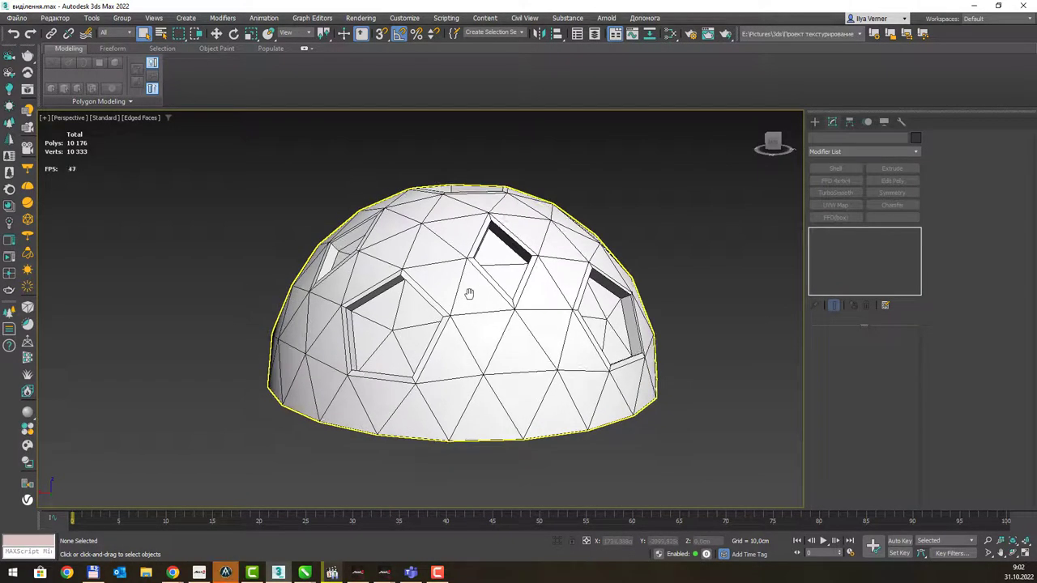
{"action": "scroll", "coordinate": [454, 290], "scroll_direction": "up", "scroll_amount": 2}
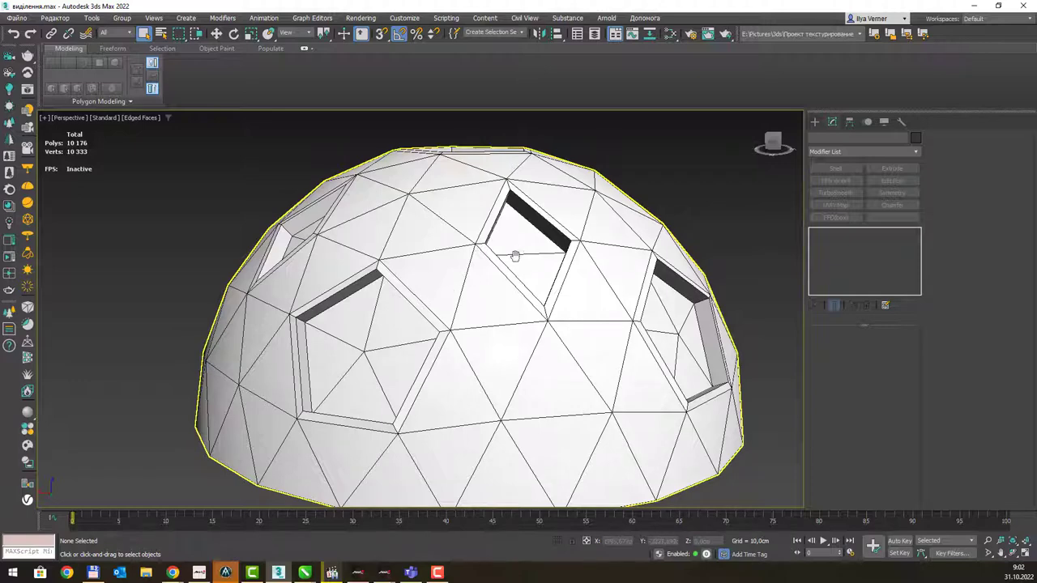
{"action": "mouse_move", "coordinate": [514, 255]}
{"action": "middle_mouse_down", "text": "alt"}
{"action": "mouse_move", "coordinate": [498, 279]}
{"action": "mouse_move", "coordinate": [472, 286]}
{"action": "middle_mouse_up", "text": "alt"}
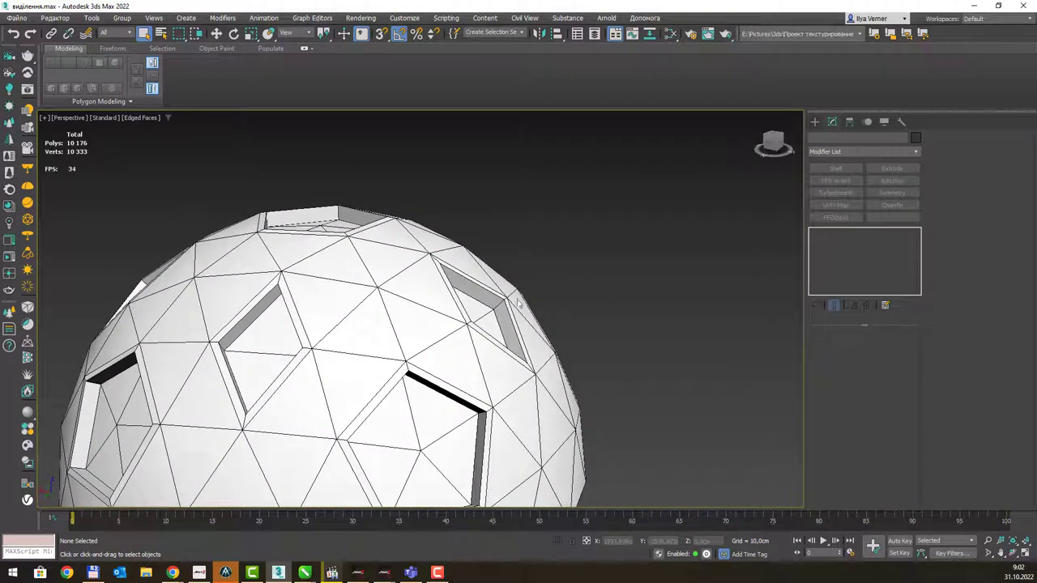
{"action": "left_click", "coordinate": [416, 318]}
- At polygon level, select the two triangles forming the diamond on the dome's front
{"action": "key", "text": "4"}
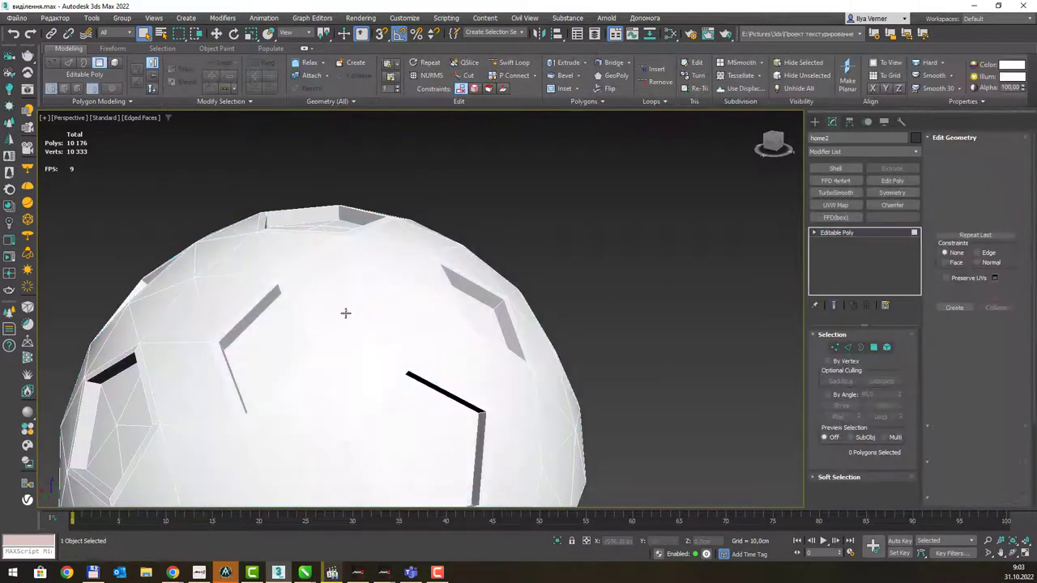
{"action": "mouse_move", "coordinate": [345, 312]}
{"action": "middle_mouse_down", "text": "alt"}
{"action": "mouse_move", "coordinate": [424, 273]}
{"action": "mouse_move", "coordinate": [409, 316]}
{"action": "middle_mouse_up", "text": "alt"}
{"action": "left_click", "coordinate": [371, 322]}
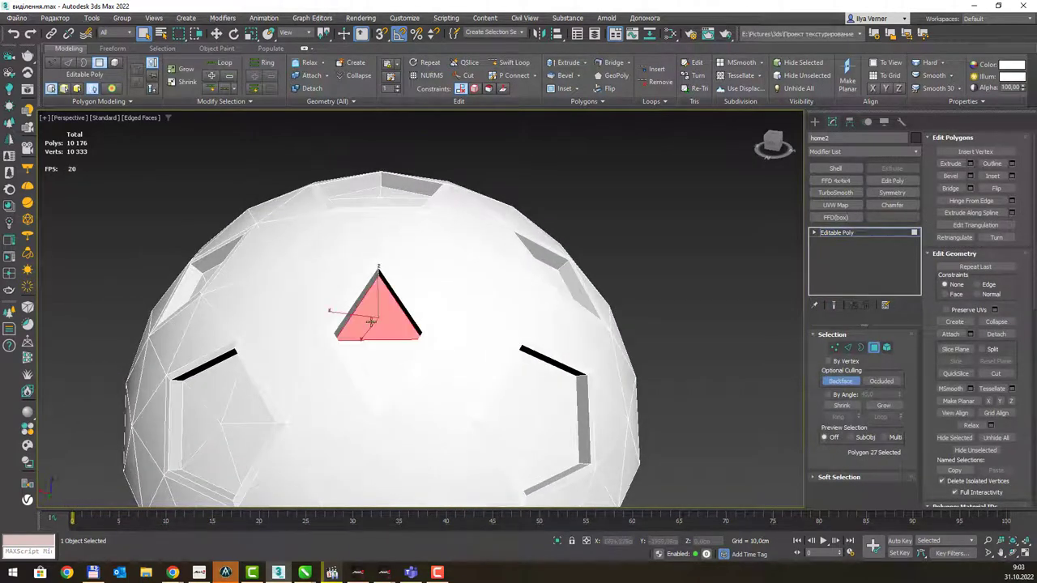
{"action": "left_click", "coordinate": [390, 362], "text": "ctrl"}
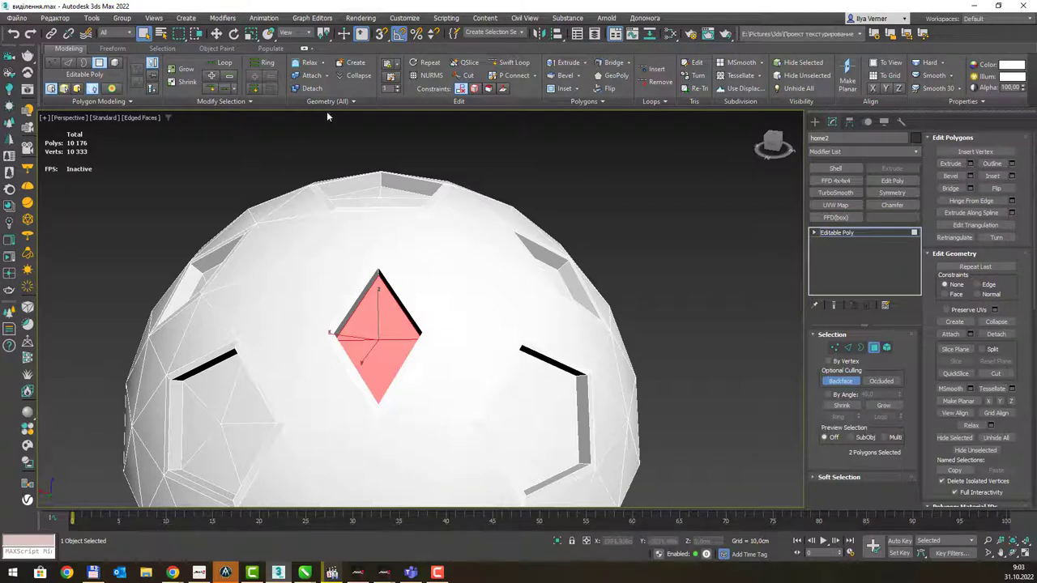
{"action": "middle_click_drag", "start_coordinate": [541, 270], "coordinate": [541, 269], "text": "alt"}
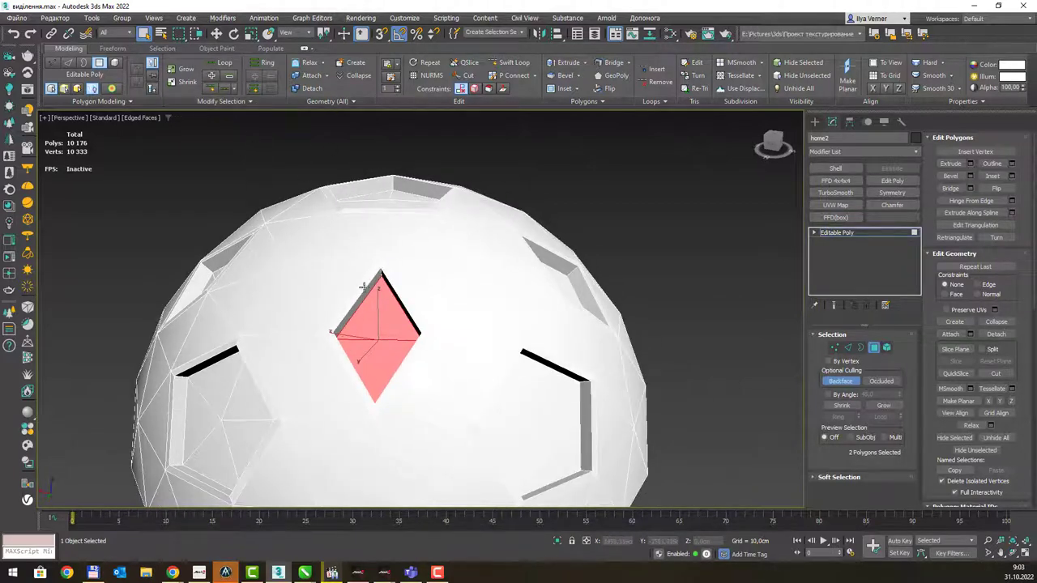
- Use Similar to extend the selection to all ten diamond polygons, orbiting to check
{"action": "left_click", "coordinate": [237, 100]}
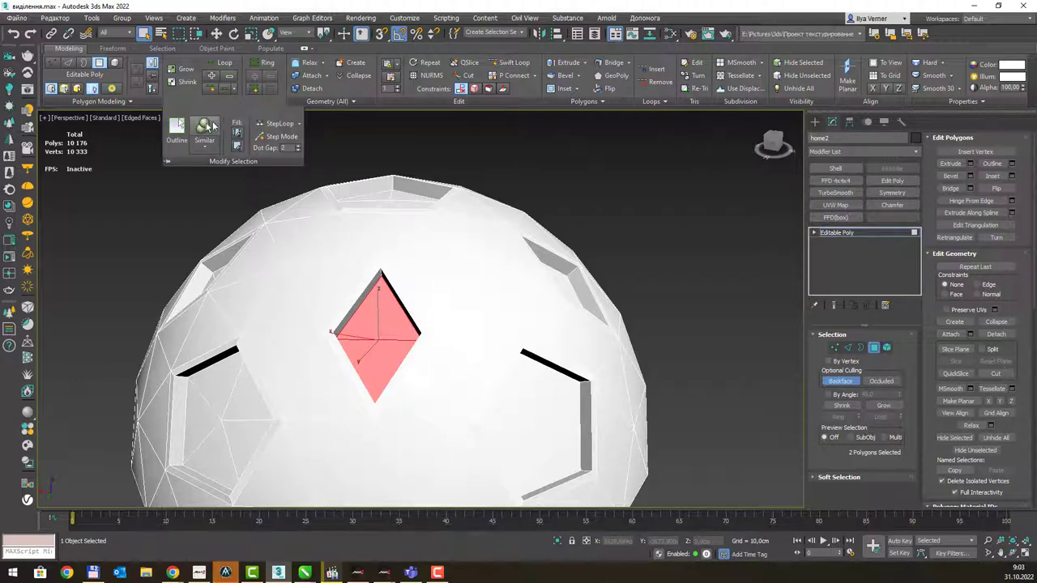
{"action": "left_click", "coordinate": [206, 127]}
{"action": "scroll", "coordinate": [359, 208], "scroll_direction": "down", "scroll_amount": 3}
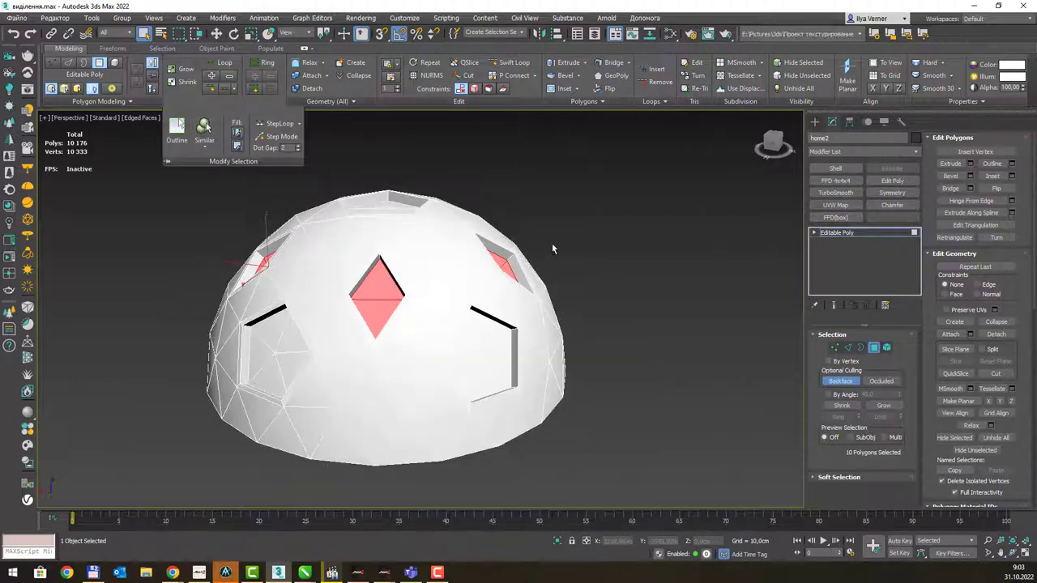
{"action": "mouse_move", "coordinate": [552, 243]}
{"action": "middle_mouse_down", "text": "alt"}
{"action": "mouse_move", "coordinate": [454, 251]}
{"action": "mouse_move", "coordinate": [303, 242]}
{"action": "mouse_move", "coordinate": [296, 263]}
{"action": "middle_mouse_up", "text": "alt"}
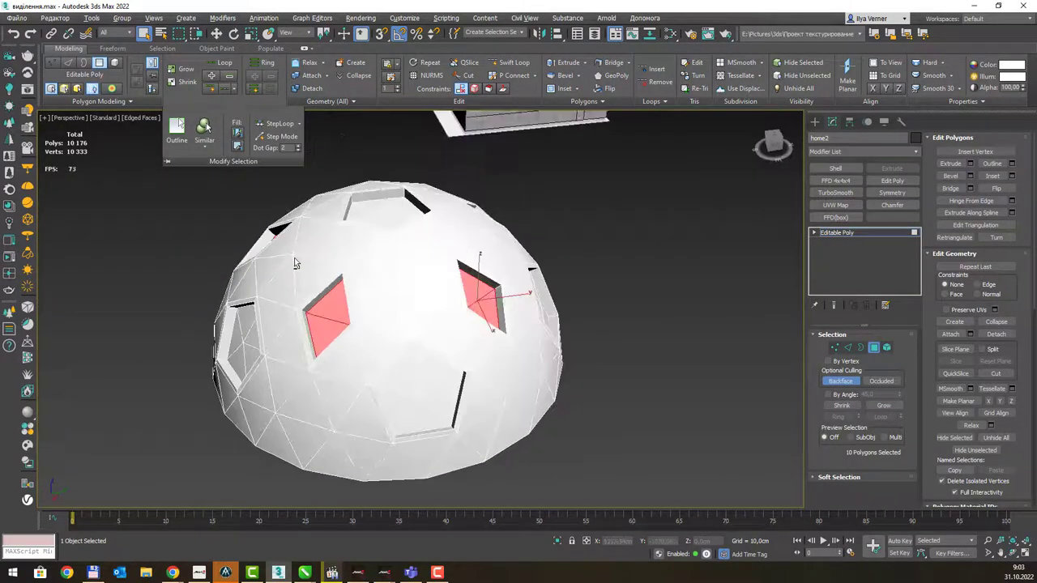
{"action": "middle_click_drag", "start_coordinate": [387, 243], "coordinate": [589, 244], "text": "alt"}
{"action": "middle_click_drag", "start_coordinate": [416, 261], "coordinate": [460, 257], "text": "alt"}
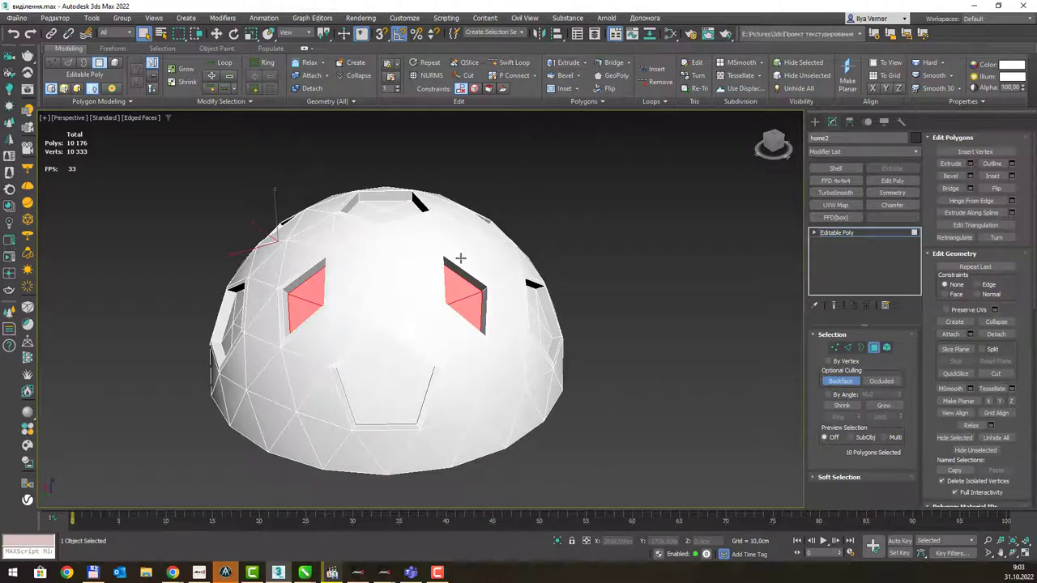
{"action": "middle_click_drag", "start_coordinate": [371, 275], "coordinate": [413, 273], "text": "alt"}
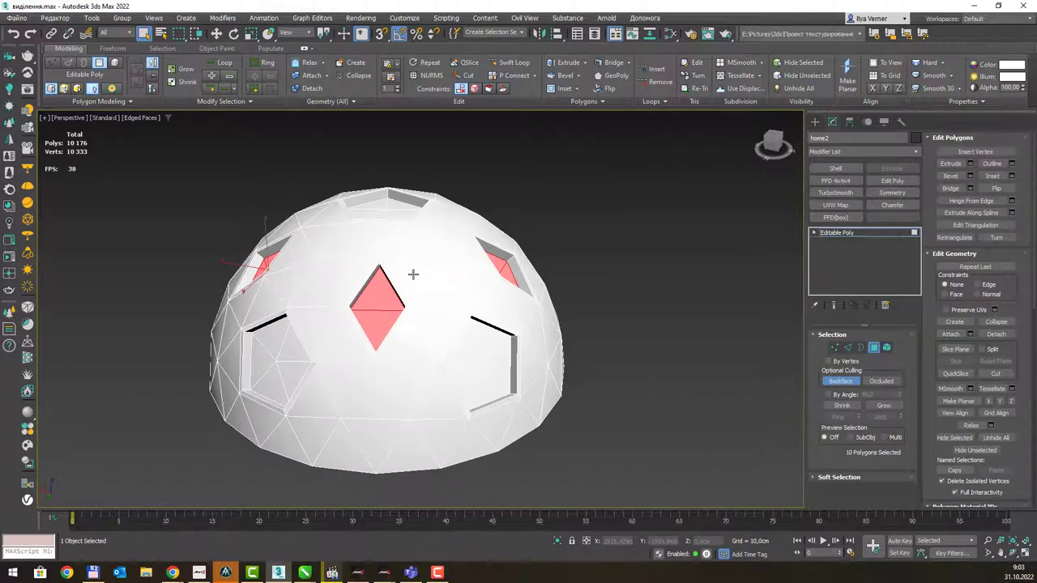
- Create new Physical Material #88 and assign it to the selected diamond polygons
{"action": "key", "text": "m"}
{"action": "middle_click_drag", "start_coordinate": [346, 290], "coordinate": [589, 307]}
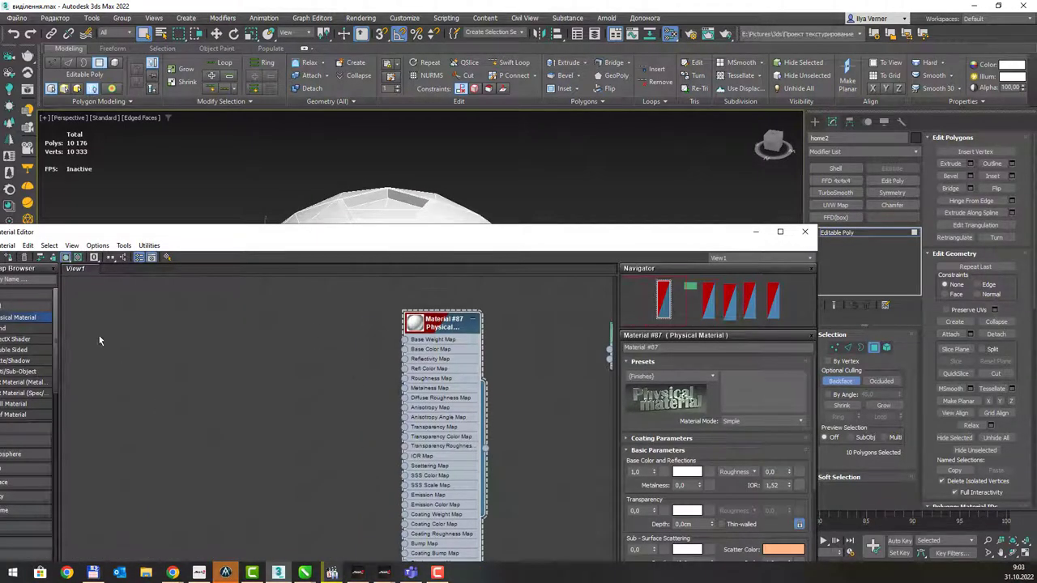
{"action": "left_click_drag", "start_coordinate": [153, 233], "coordinate": [359, 227]}
{"action": "left_click_drag", "start_coordinate": [210, 316], "coordinate": [374, 307]}
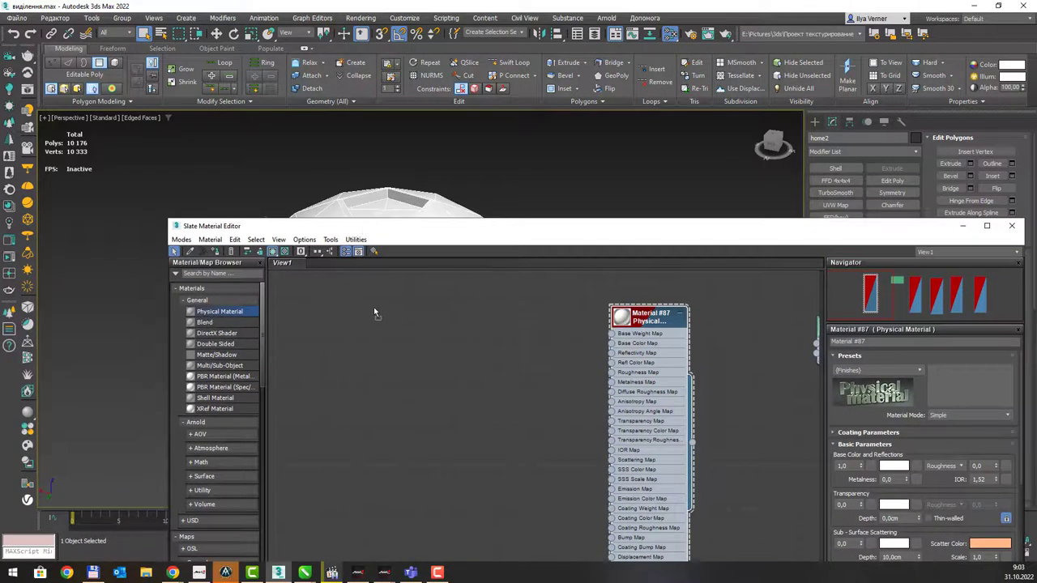
{"action": "right_click", "coordinate": [376, 309]}
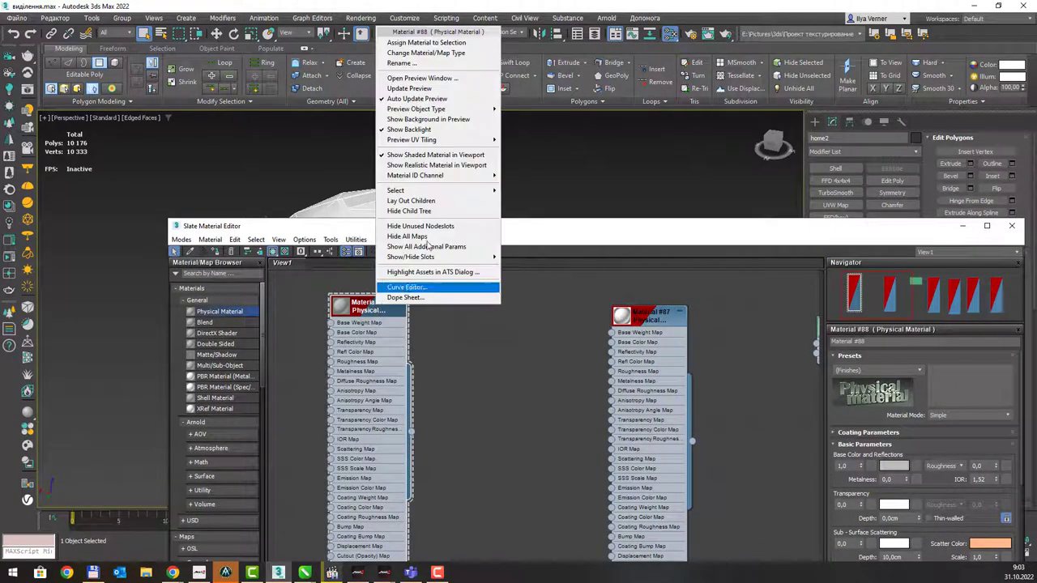
{"action": "left_click", "coordinate": [441, 44]}
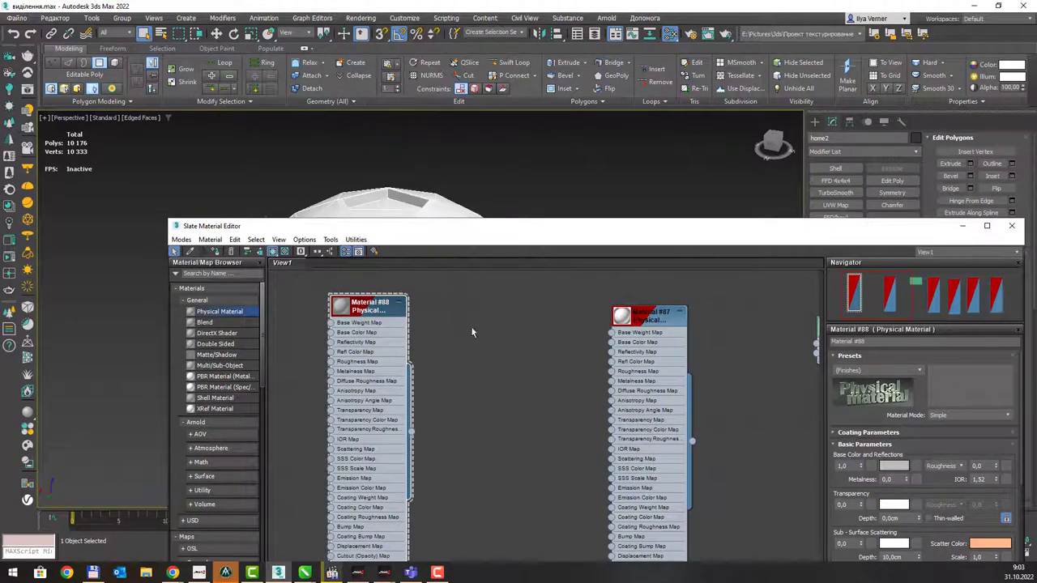
- Set Material #88's base colour to black, close the editor and clear the selection
{"action": "left_click", "coordinate": [897, 468]}
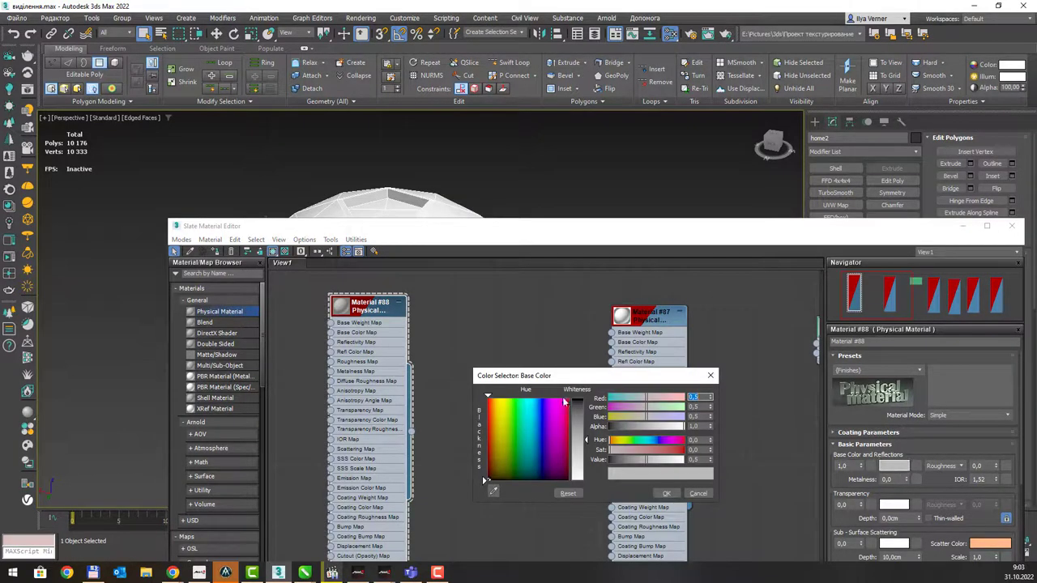
{"action": "left_click", "coordinate": [666, 493]}
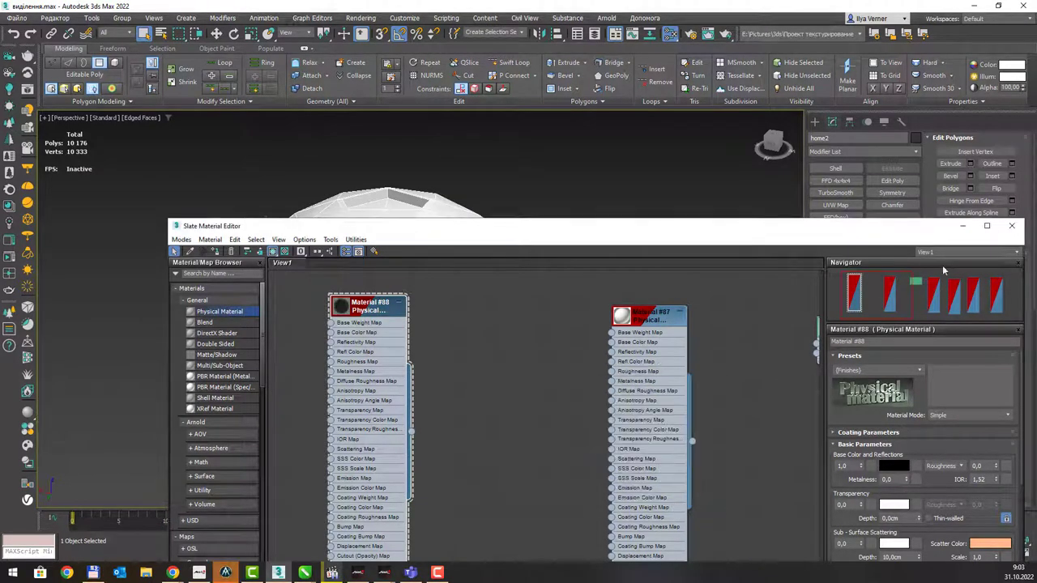
{"action": "left_click", "coordinate": [1012, 226]}
{"action": "left_click", "coordinate": [656, 256]}
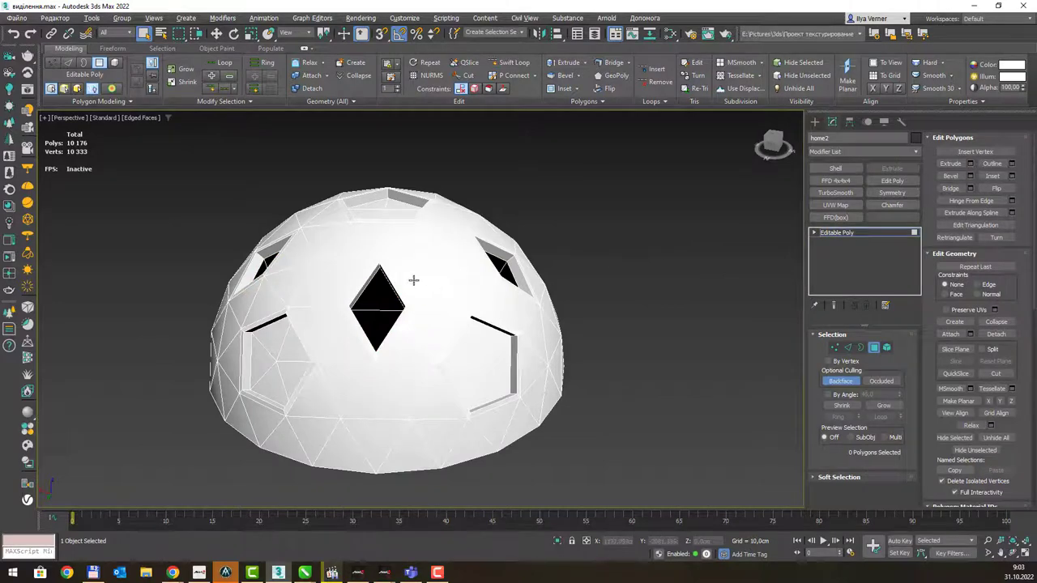
{"action": "mouse_move", "coordinate": [412, 278]}
{"action": "middle_mouse_down", "text": "alt"}
{"action": "mouse_move", "coordinate": [421, 279]}
{"action": "mouse_move", "coordinate": [337, 280]}
{"action": "middle_mouse_up", "text": "alt"}
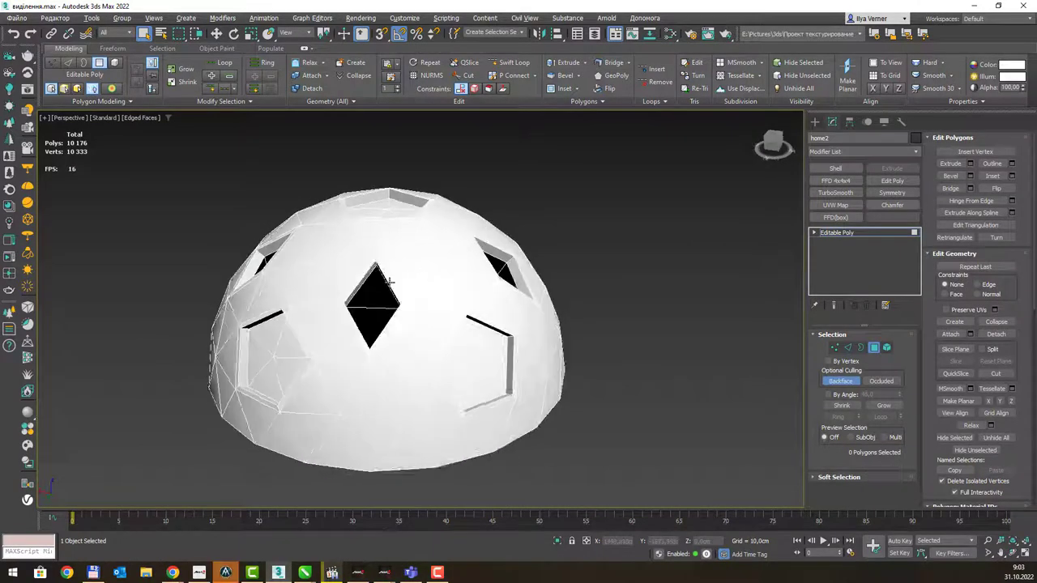
- Select the four frame strips around one diamond hole (top, right and left)
{"action": "scroll", "coordinate": [337, 280], "scroll_direction": "up", "scroll_amount": 5}
{"action": "scroll", "coordinate": [337, 280], "scroll_direction": "up", "scroll_amount": 2}
{"action": "left_click", "coordinate": [293, 262]}
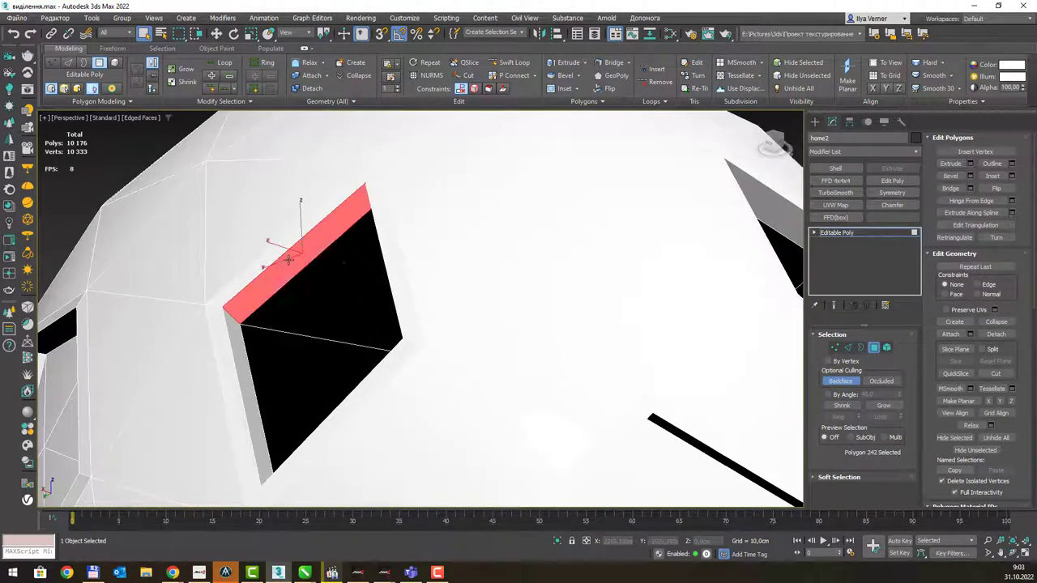
{"action": "middle_click_drag", "start_coordinate": [342, 265], "coordinate": [409, 255], "text": "alt"}
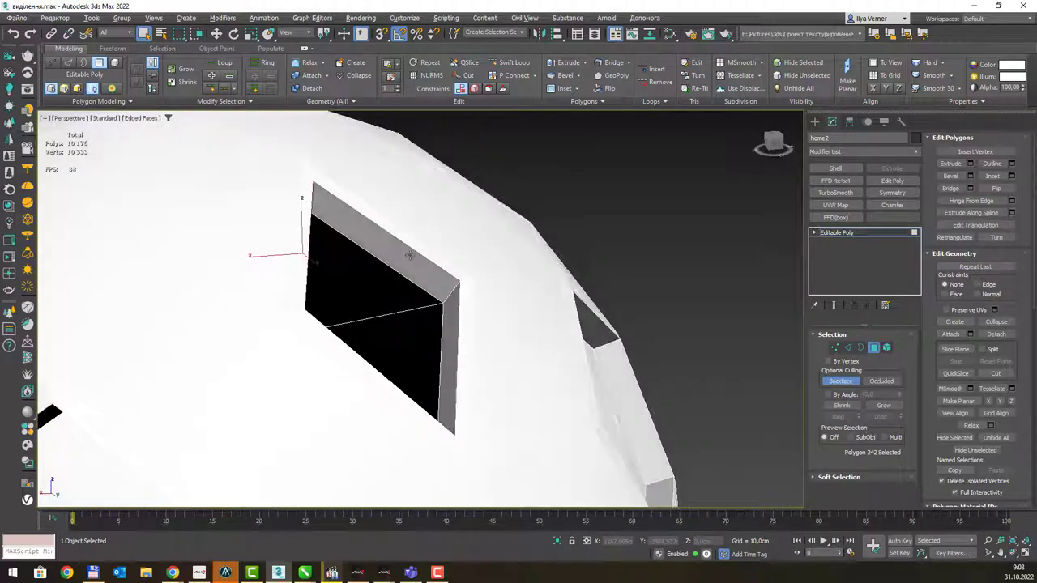
{"action": "mouse_move", "coordinate": [463, 312]}
{"action": "middle_mouse_down", "text": "alt"}
{"action": "mouse_move", "coordinate": [473, 313]}
{"action": "mouse_move", "coordinate": [312, 296]}
{"action": "mouse_move", "coordinate": [380, 311]}
{"action": "mouse_move", "coordinate": [464, 254]}
{"action": "middle_mouse_up", "text": "alt"}
{"action": "left_click", "coordinate": [474, 313], "text": "ctrl"}
{"action": "left_click", "coordinate": [311, 293], "text": "ctrl"}
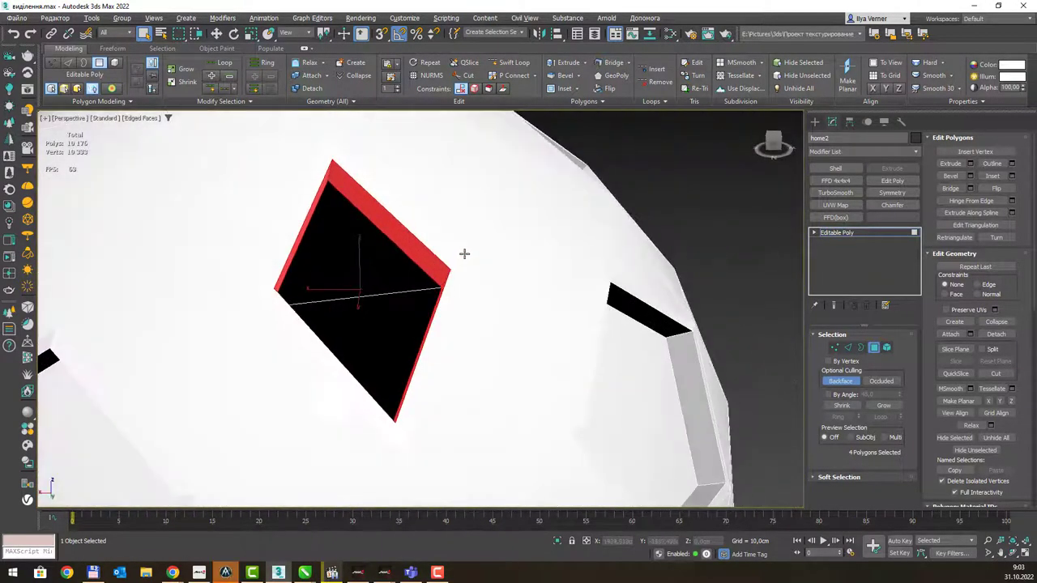
- Use Similar to select all 20 frame strips around the diamond holes
{"action": "left_click", "coordinate": [240, 103]}
{"action": "left_click", "coordinate": [203, 127]}
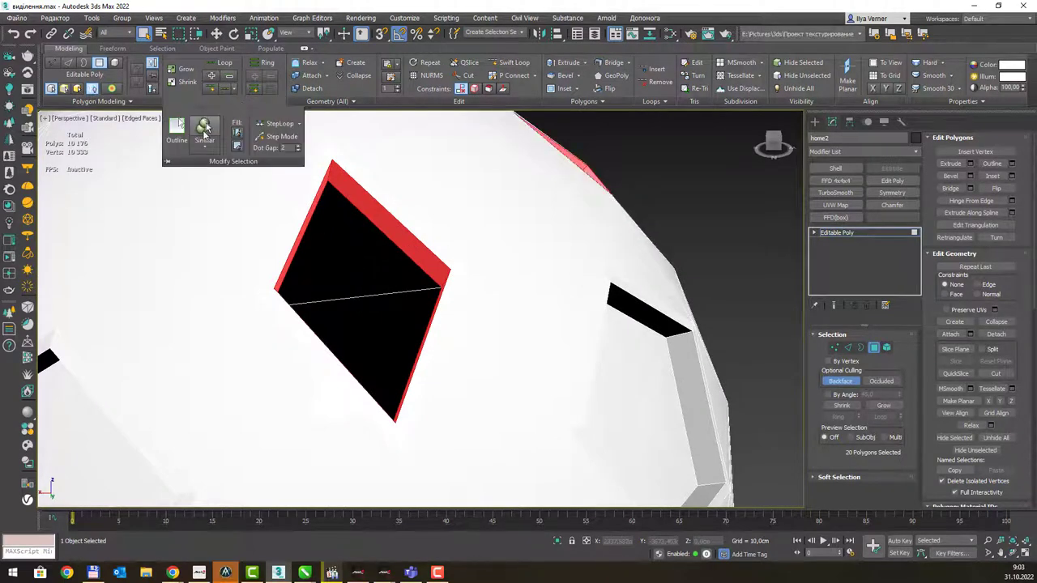
{"action": "scroll", "coordinate": [503, 195], "scroll_direction": "down", "scroll_amount": 10}
{"action": "mouse_move", "coordinate": [521, 192]}
{"action": "middle_mouse_down", "text": "alt"}
{"action": "mouse_move", "coordinate": [664, 204]}
{"action": "mouse_move", "coordinate": [450, 200]}
{"action": "middle_mouse_up", "text": "alt"}
{"action": "scroll", "coordinate": [450, 200], "scroll_direction": "up", "scroll_amount": 3}
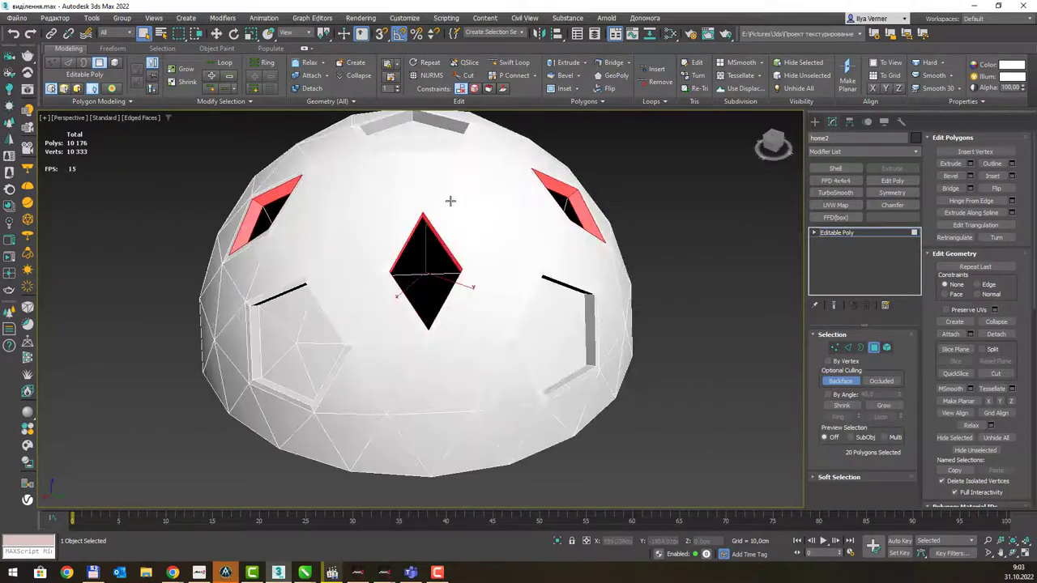
- Add new Physical Material #100 and set its base colour to pink
{"action": "key", "text": "m"}
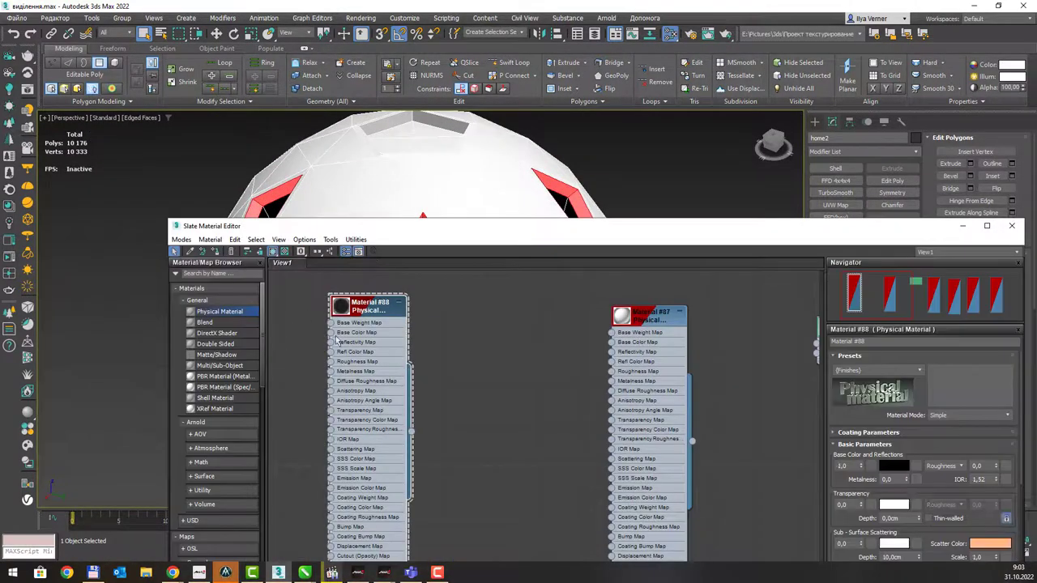
{"action": "middle_click_drag", "start_coordinate": [405, 315], "coordinate": [577, 324]}
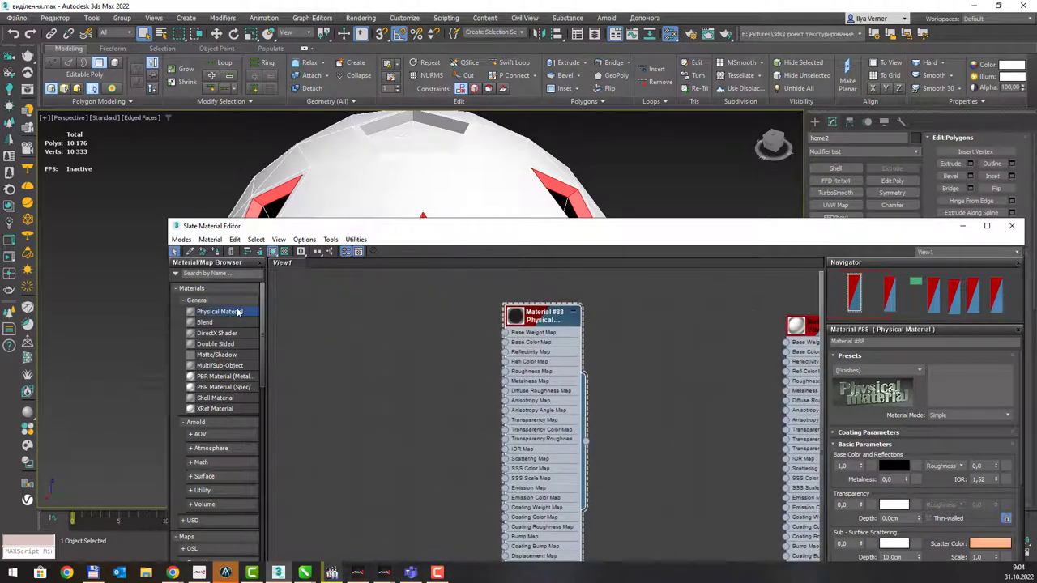
{"action": "left_click_drag", "start_coordinate": [236, 313], "coordinate": [384, 311]}
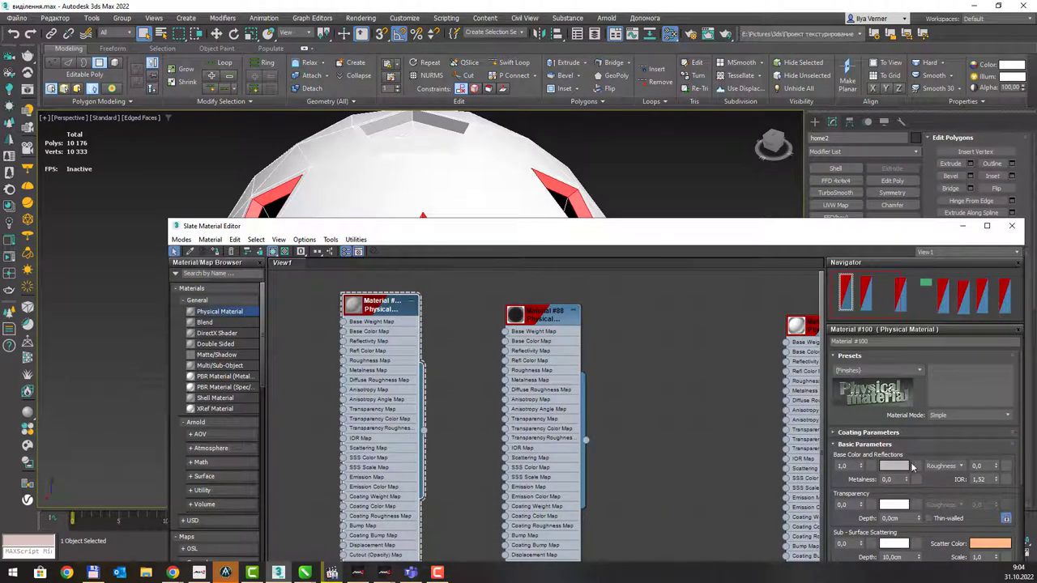
{"action": "left_click", "coordinate": [895, 467]}
{"action": "left_click_drag", "start_coordinate": [568, 413], "coordinate": [592, 423]}
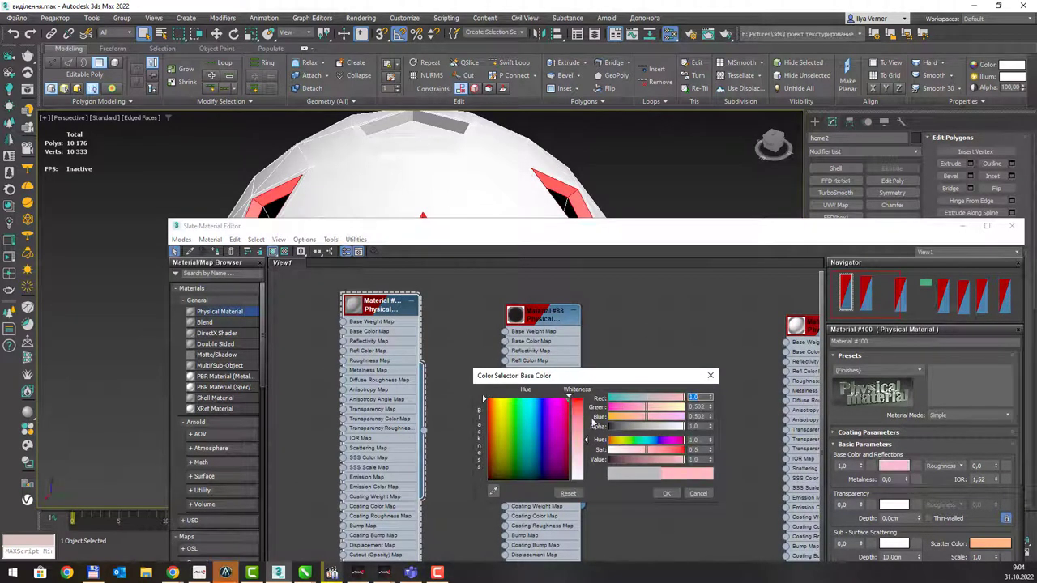
{"action": "left_click", "coordinate": [666, 496]}
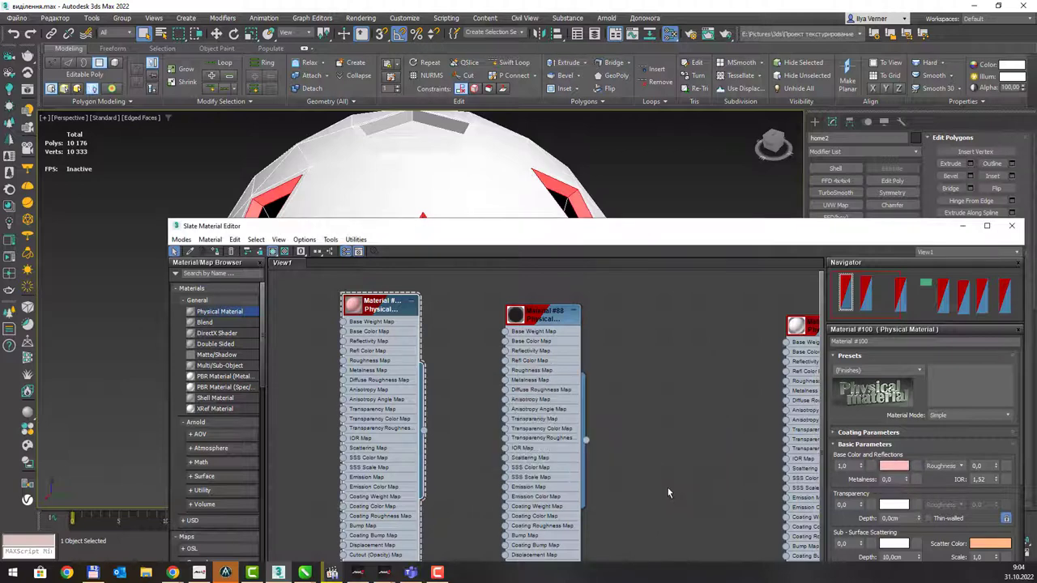
- Assign the pink material to the selected strips, close the editor and clear the selection
{"action": "right_click", "coordinate": [379, 305]}
{"action": "left_click", "coordinate": [458, 41]}
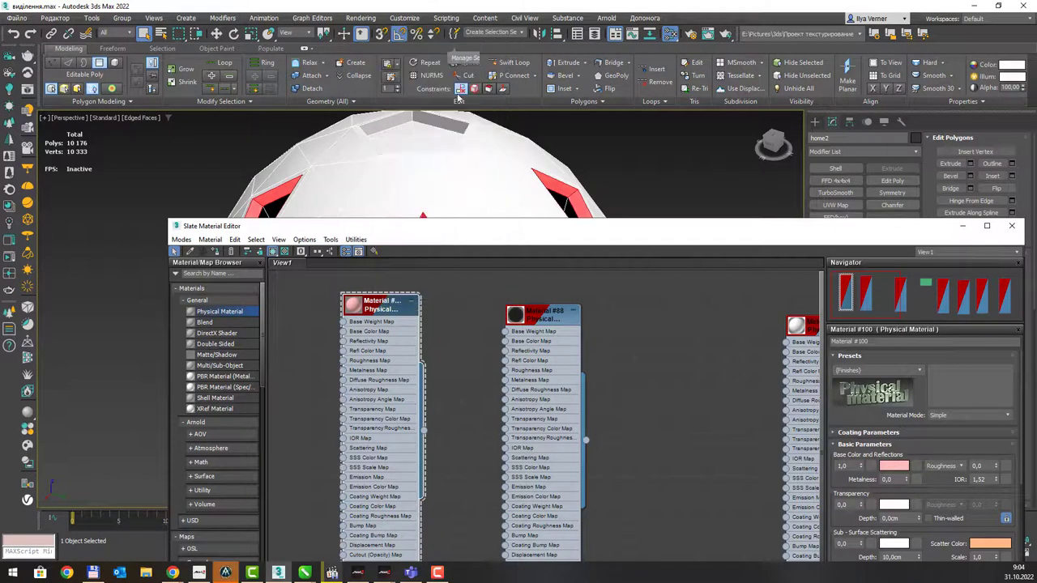
{"action": "key", "text": "m"}
{"action": "left_click", "coordinate": [640, 193]}
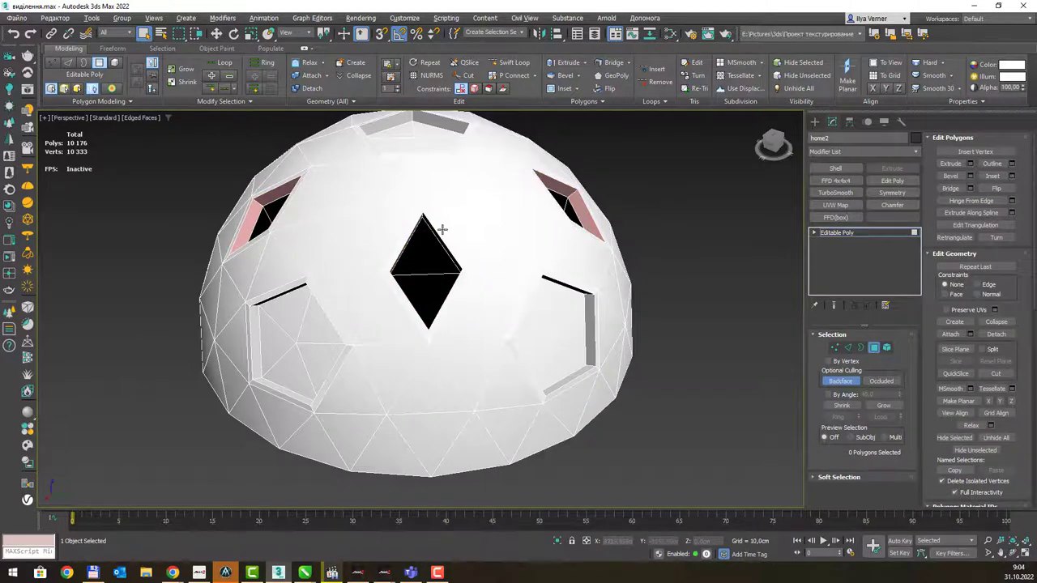
- Select the five triangles that make up one pentagon window on the dome
{"action": "mouse_move", "coordinate": [442, 229]}
{"action": "middle_mouse_down", "text": "alt"}
{"action": "mouse_move", "coordinate": [520, 210]}
{"action": "mouse_move", "coordinate": [498, 219]}
{"action": "middle_mouse_up", "text": "alt"}
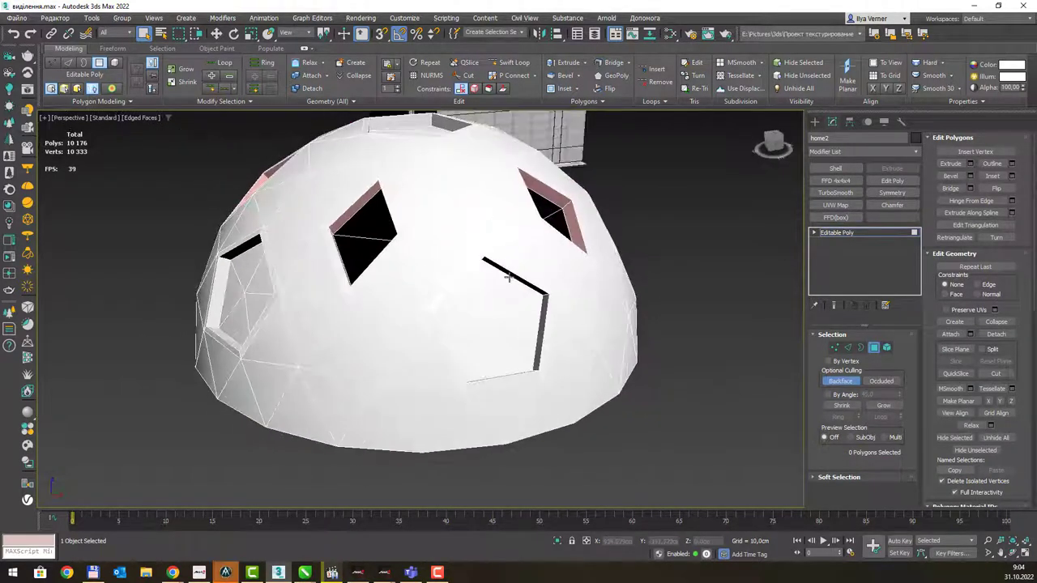
{"action": "mouse_move", "coordinate": [509, 278]}
{"action": "middle_mouse_down", "text": "alt"}
{"action": "mouse_move", "coordinate": [422, 276]}
{"action": "mouse_move", "coordinate": [370, 232]}
{"action": "middle_mouse_up", "text": "alt"}
{"action": "scroll", "coordinate": [364, 227], "scroll_direction": "up", "scroll_amount": 5}
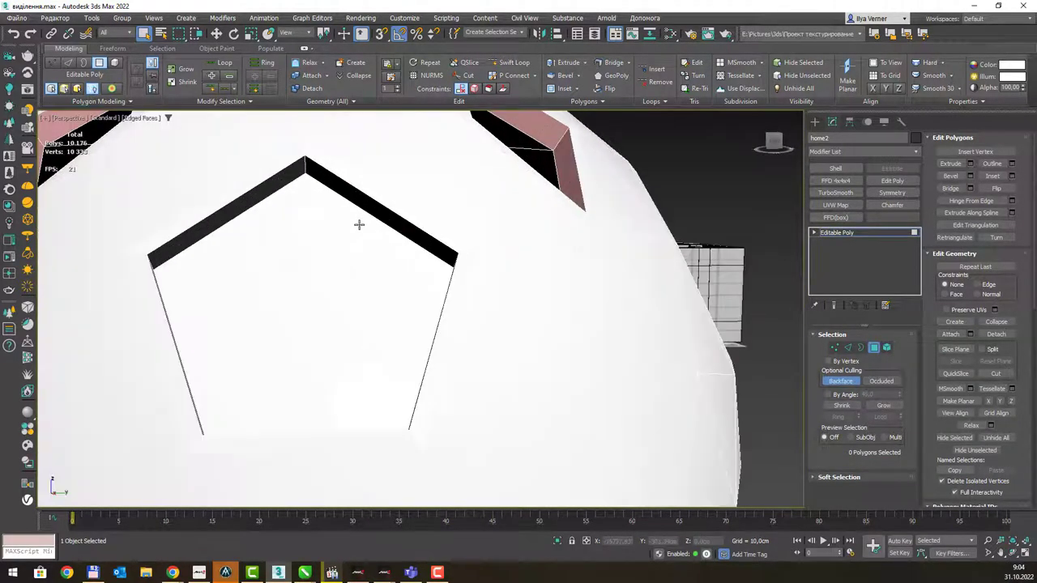
{"action": "left_click", "coordinate": [329, 233], "text": "ctrl"}
{"action": "left_click", "coordinate": [280, 248], "text": "ctrl"}
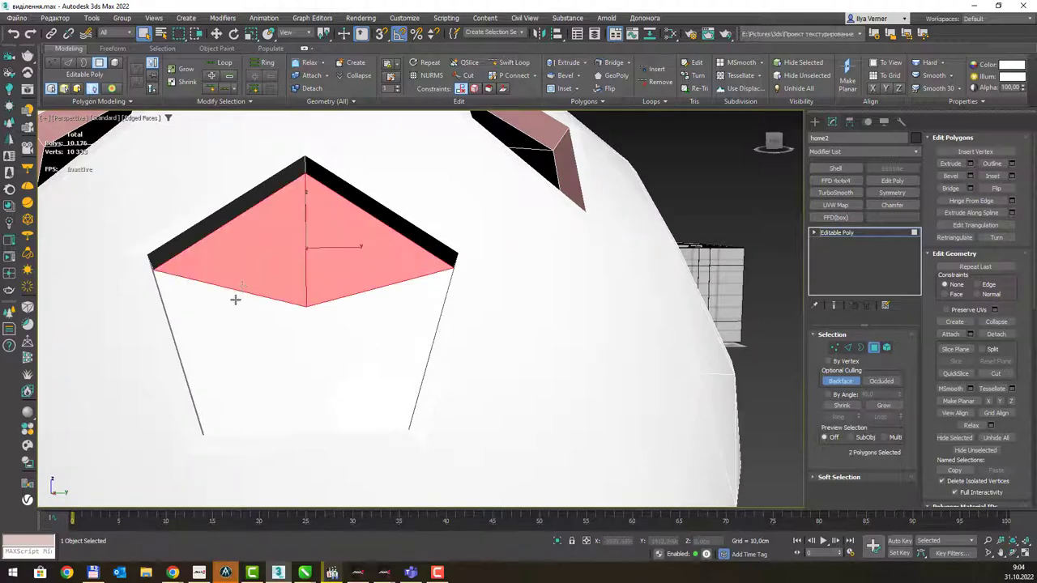
{"action": "left_click", "coordinate": [234, 296], "text": "ctrl"}
{"action": "left_click", "coordinate": [287, 382], "text": "ctrl"}
{"action": "left_click", "coordinate": [376, 350], "text": "ctrl"}
- Use Similar to extend the selection to all 30 pentagon polygons
{"action": "scroll", "coordinate": [376, 350], "scroll_direction": "down", "scroll_amount": 3}
{"action": "mouse_move", "coordinate": [381, 278]}
{"action": "middle_mouse_down", "text": "alt"}
{"action": "mouse_move", "coordinate": [336, 238]}
{"action": "mouse_move", "coordinate": [348, 268]}
{"action": "mouse_move", "coordinate": [400, 254]}
{"action": "middle_mouse_up", "text": "alt"}
{"action": "scroll", "coordinate": [399, 255], "scroll_direction": "up", "scroll_amount": 2}
{"action": "scroll", "coordinate": [399, 254], "scroll_direction": "down", "scroll_amount": 4}
{"action": "mouse_move", "coordinate": [375, 203]}
{"action": "middle_mouse_down", "text": "alt"}
{"action": "mouse_move", "coordinate": [331, 221]}
{"action": "mouse_move", "coordinate": [383, 236]}
{"action": "mouse_move", "coordinate": [481, 216]}
{"action": "mouse_move", "coordinate": [465, 228]}
{"action": "middle_mouse_up", "text": "alt"}
{"action": "left_click", "coordinate": [250, 101]}
{"action": "left_click", "coordinate": [204, 127]}
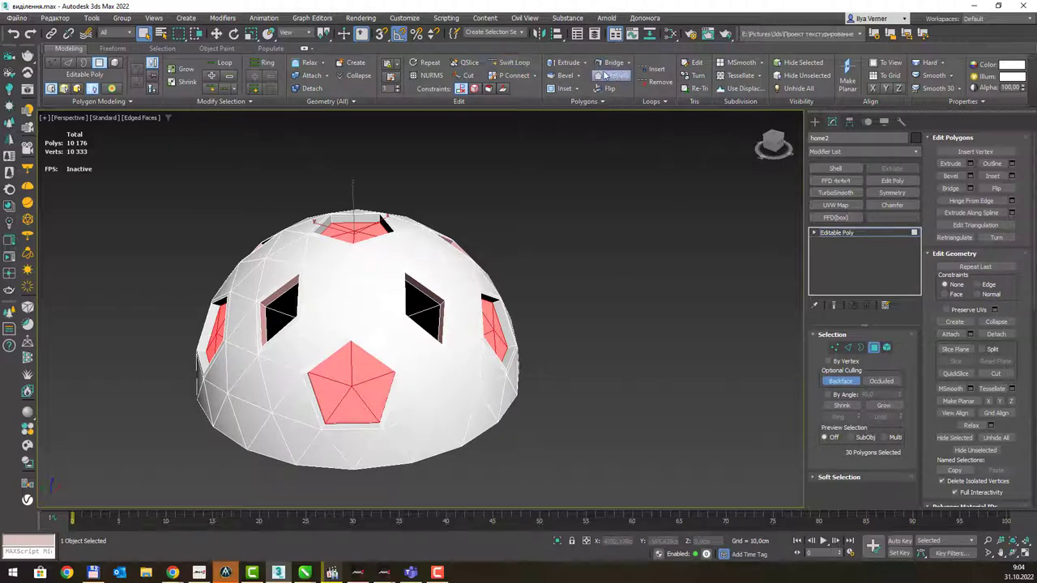
- Inset the pentagon faces and extrude them outward, bringing the dome to 10,236 polygons
{"action": "left_click", "coordinate": [562, 89]}
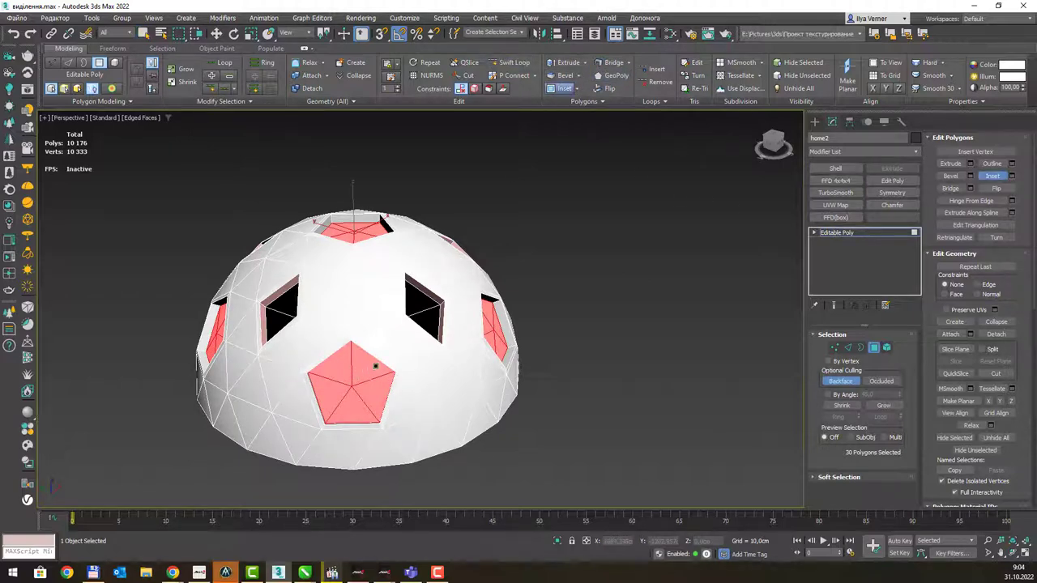
{"action": "left_click_drag", "start_coordinate": [359, 375], "coordinate": [430, 502]}
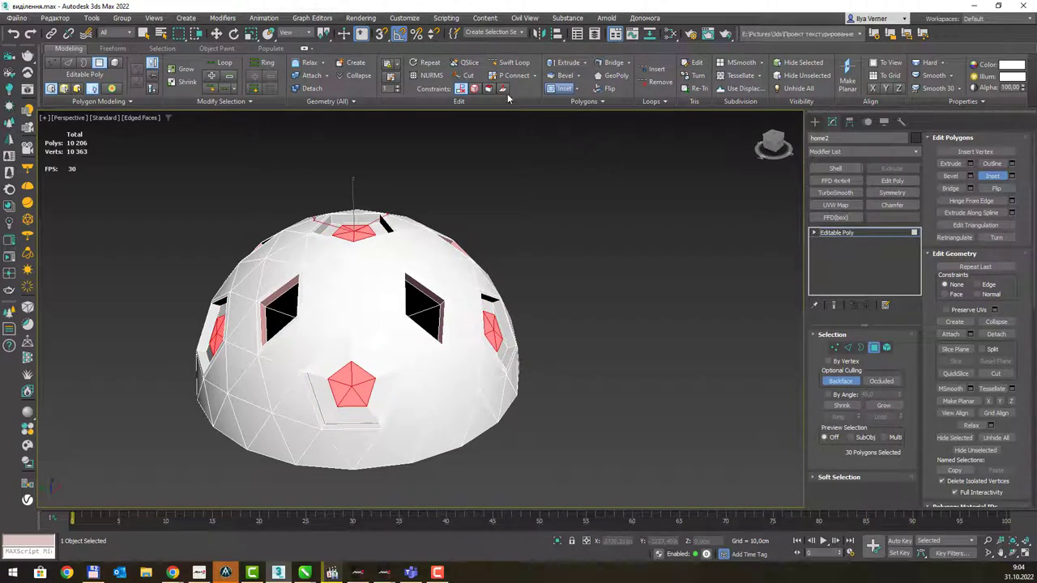
{"action": "left_click", "coordinate": [567, 63]}
{"action": "mouse_move", "coordinate": [359, 370]}
{"action": "left_mouse_down"}
{"action": "mouse_move", "coordinate": [351, 193]}
{"action": "mouse_move", "coordinate": [381, 2]}
{"action": "left_mouse_up"}
{"action": "key", "text": "ctrl+z"}
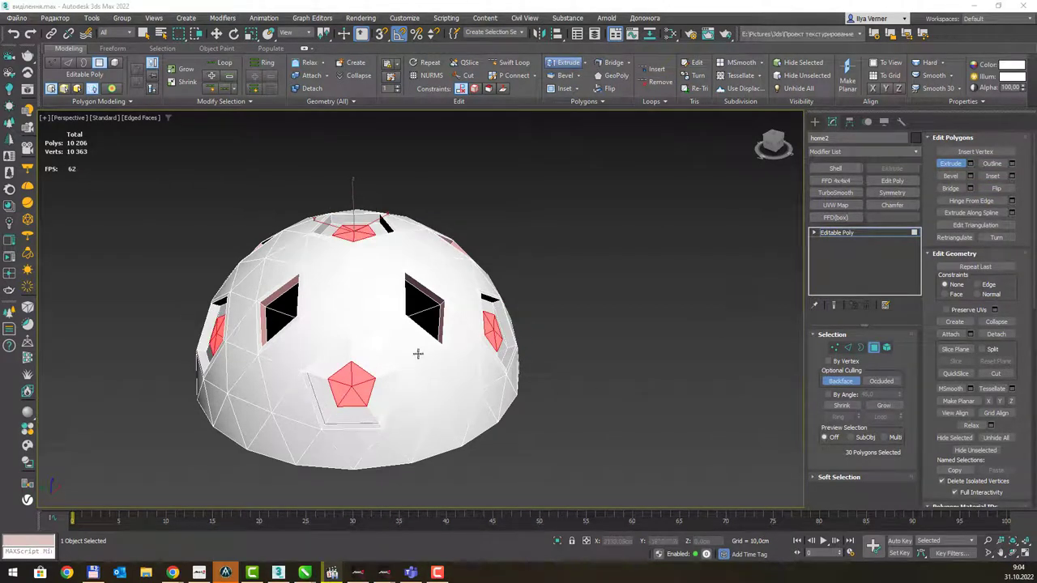
{"action": "middle_click_drag", "start_coordinate": [390, 352], "coordinate": [475, 347], "text": "alt"}
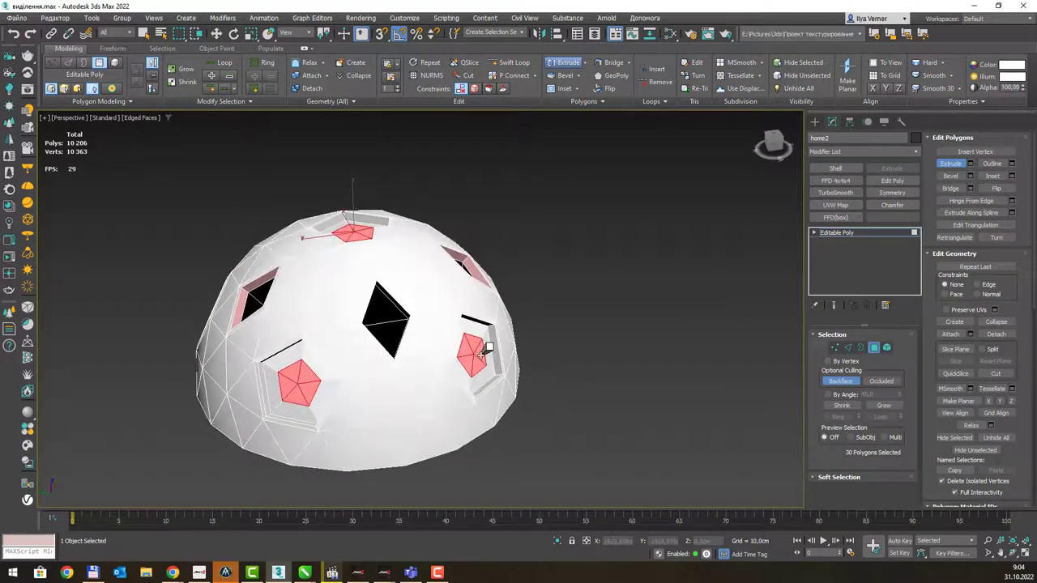
{"action": "mouse_move", "coordinate": [475, 348]}
{"action": "left_mouse_down"}
{"action": "mouse_move", "coordinate": [265, 348]}
{"action": "mouse_move", "coordinate": [1034, 176]}
{"action": "left_mouse_up"}
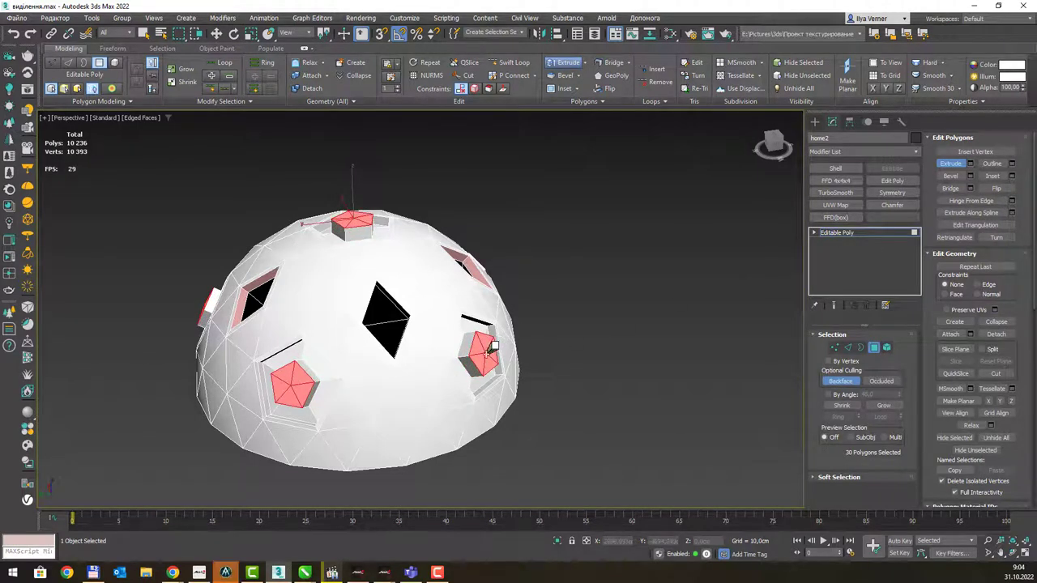
{"action": "key", "text": "r"}
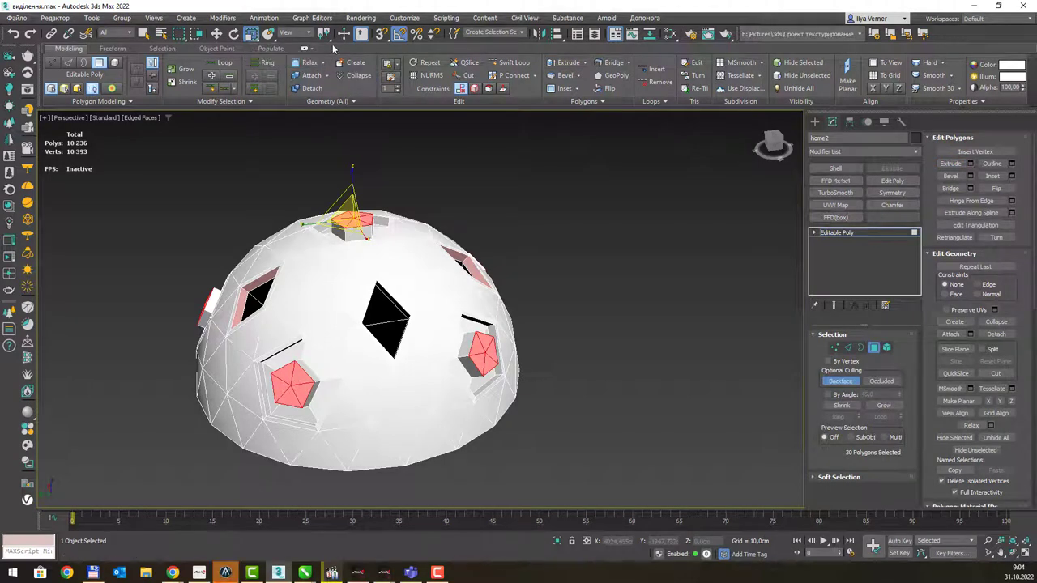
- Scale the raised pentagon tops down to near points and select one pentagon's sloped faces
{"action": "left_click_drag", "start_coordinate": [483, 355], "coordinate": [484, 357]}
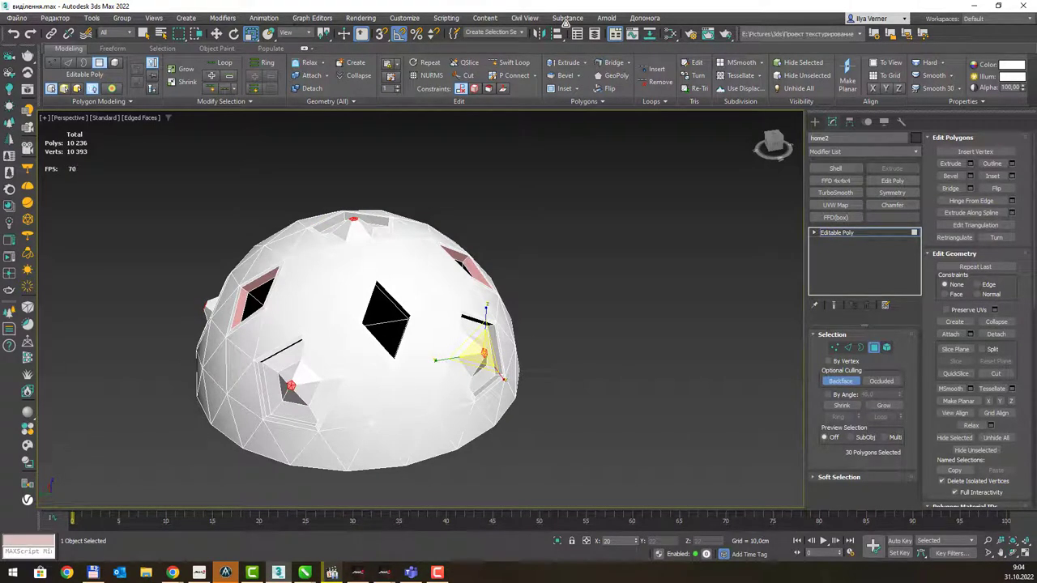
{"action": "middle_click_drag", "start_coordinate": [602, 282], "coordinate": [559, 275], "text": "alt"}
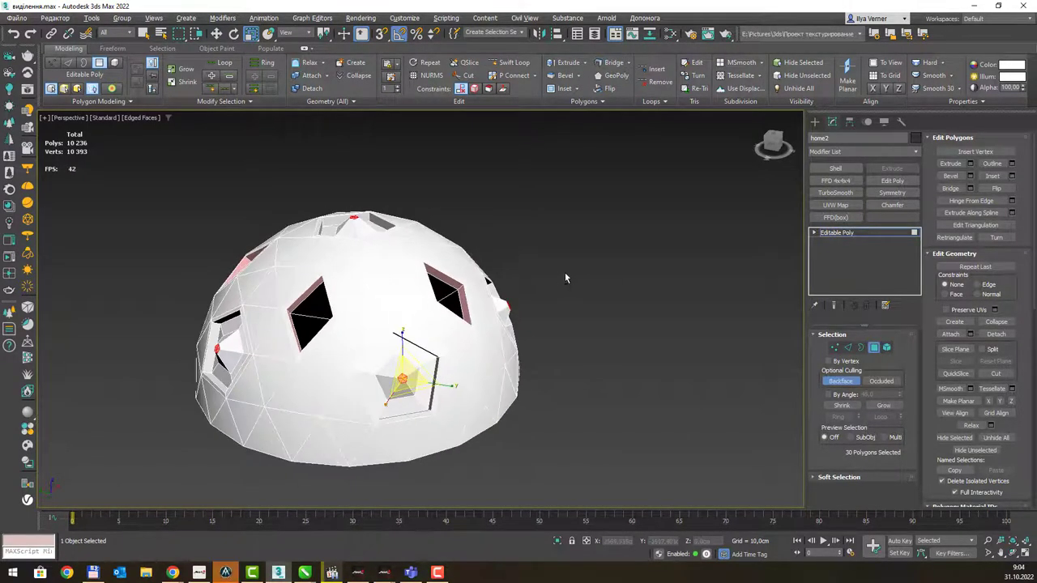
{"action": "left_click", "coordinate": [415, 377]}
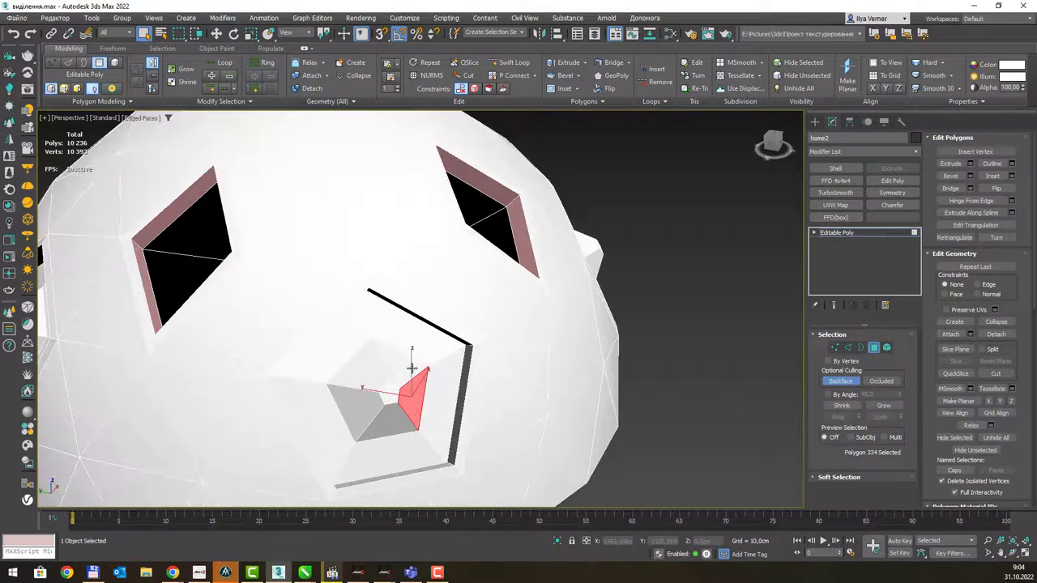
{"action": "scroll", "coordinate": [409, 371], "scroll_direction": "up", "scroll_amount": 4}
{"action": "left_click", "coordinate": [369, 369], "text": "ctrl"}
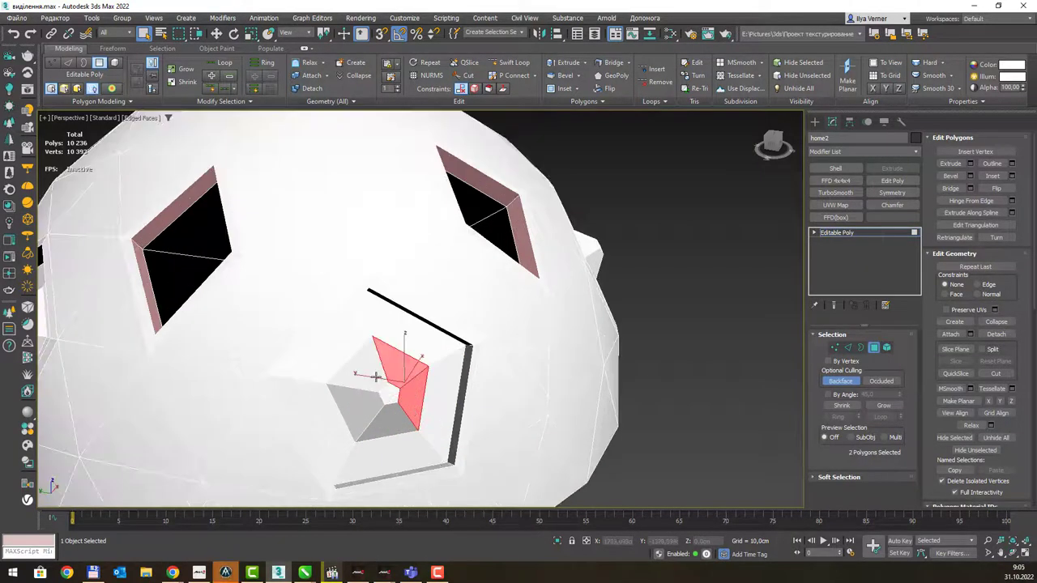
{"action": "left_click", "coordinate": [381, 427], "text": "ctrl"}
{"action": "left_click", "coordinate": [392, 395], "text": "ctrl"}
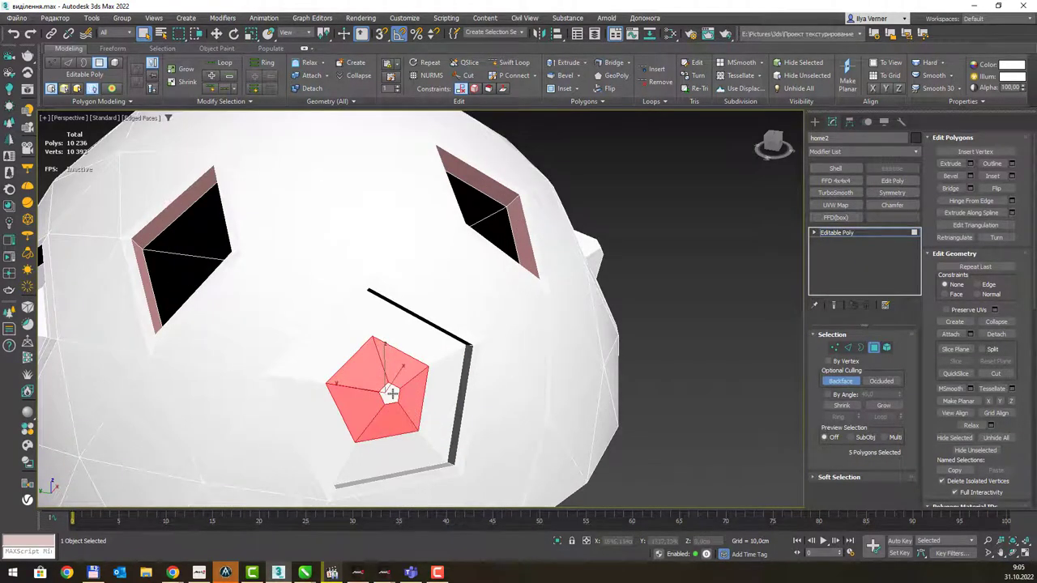
- Use Similar to select the matching sloped faces on all 30 pentagons
{"action": "scroll", "coordinate": [394, 387], "scroll_direction": "down", "scroll_amount": 3}
{"action": "scroll", "coordinate": [393, 375], "scroll_direction": "down", "scroll_amount": 2}
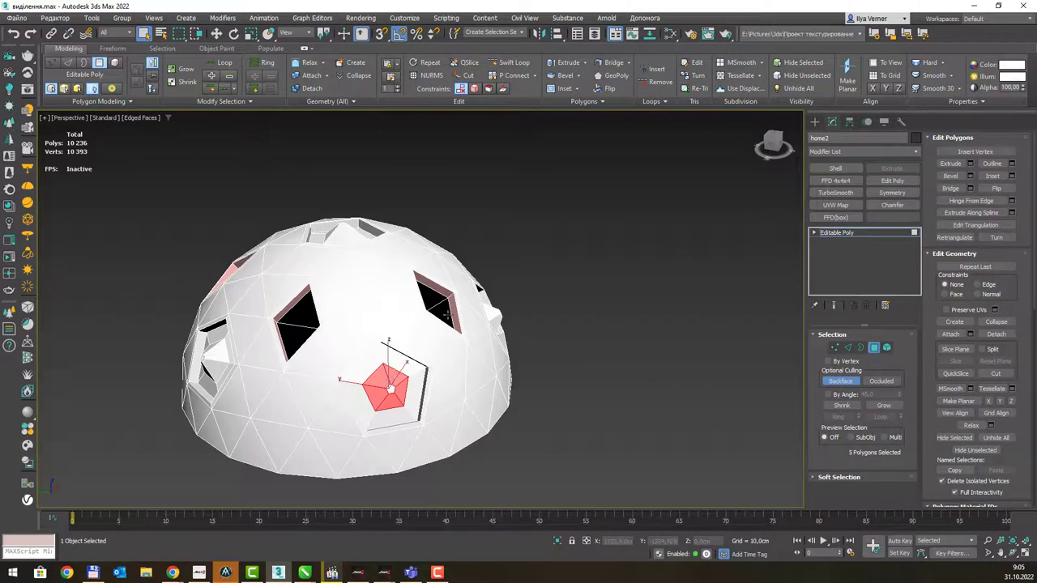
{"action": "left_click", "coordinate": [221, 102]}
{"action": "left_click", "coordinate": [215, 127]}
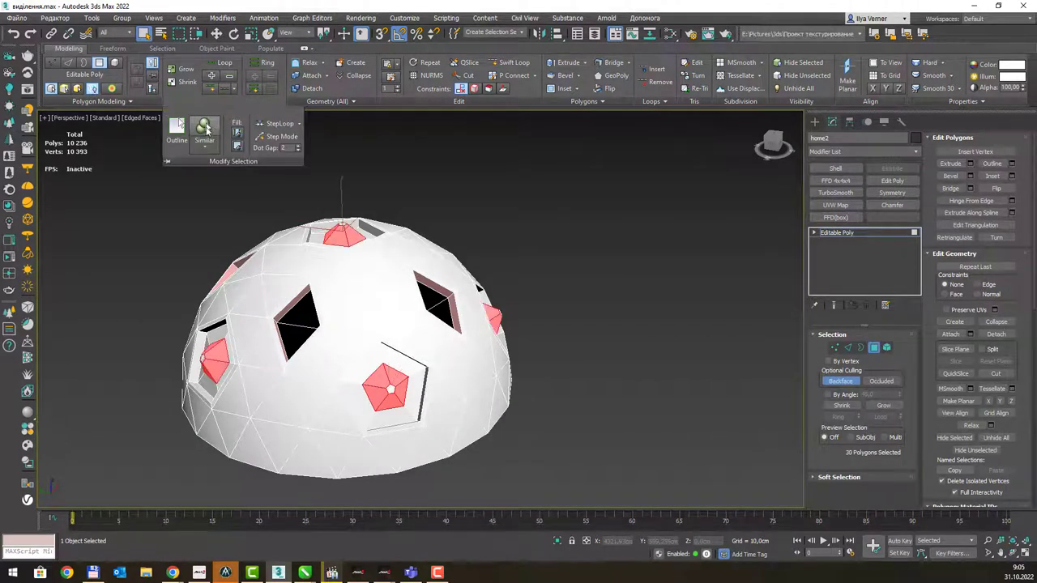
{"action": "middle_click_drag", "start_coordinate": [546, 188], "coordinate": [557, 182]}
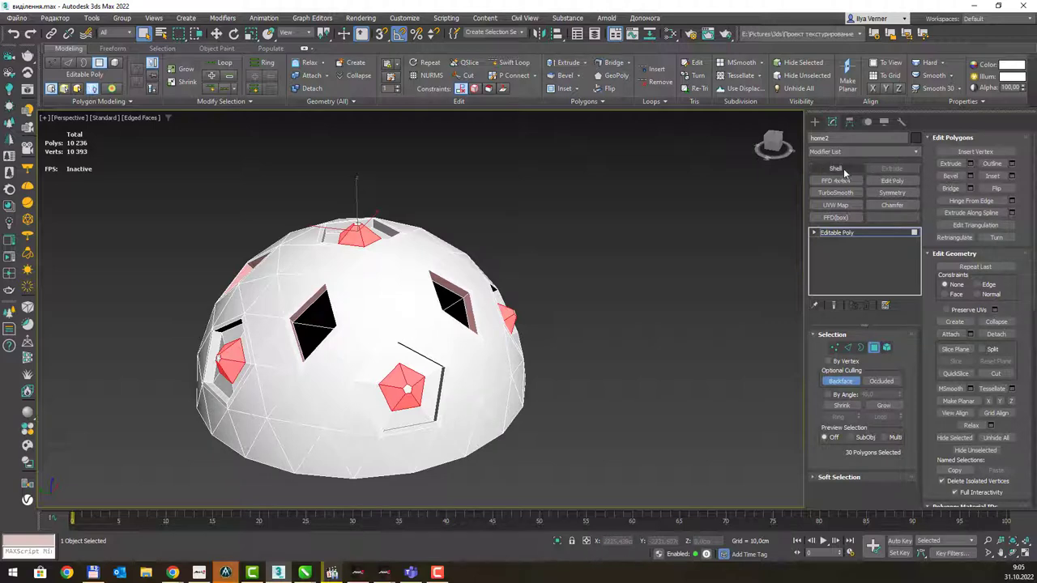
- Inset each selected pentagon face By Polygon by about 4.79 cm
{"action": "left_click", "coordinate": [1012, 177]}
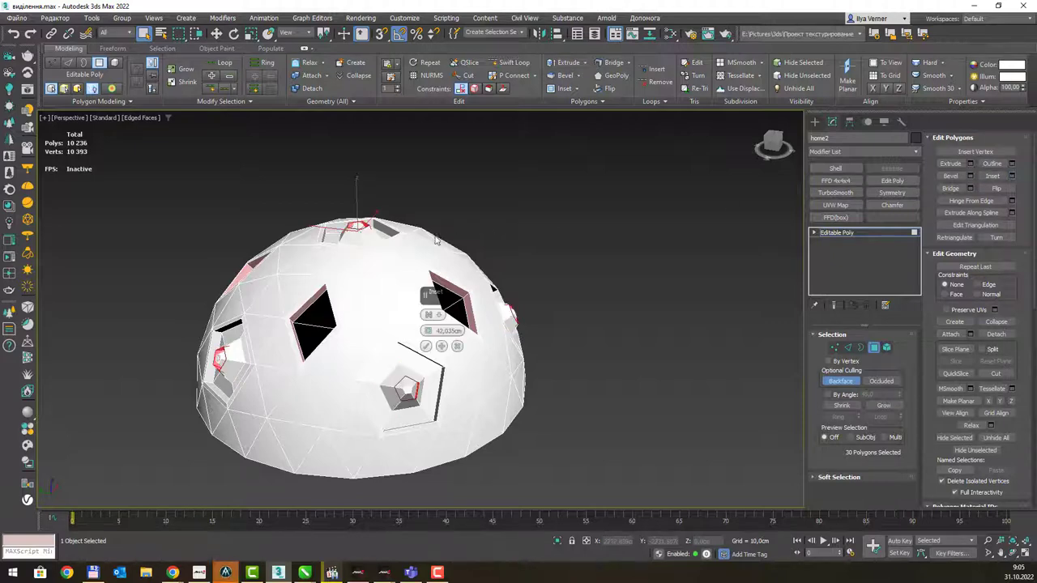
{"action": "left_click", "coordinate": [429, 315]}
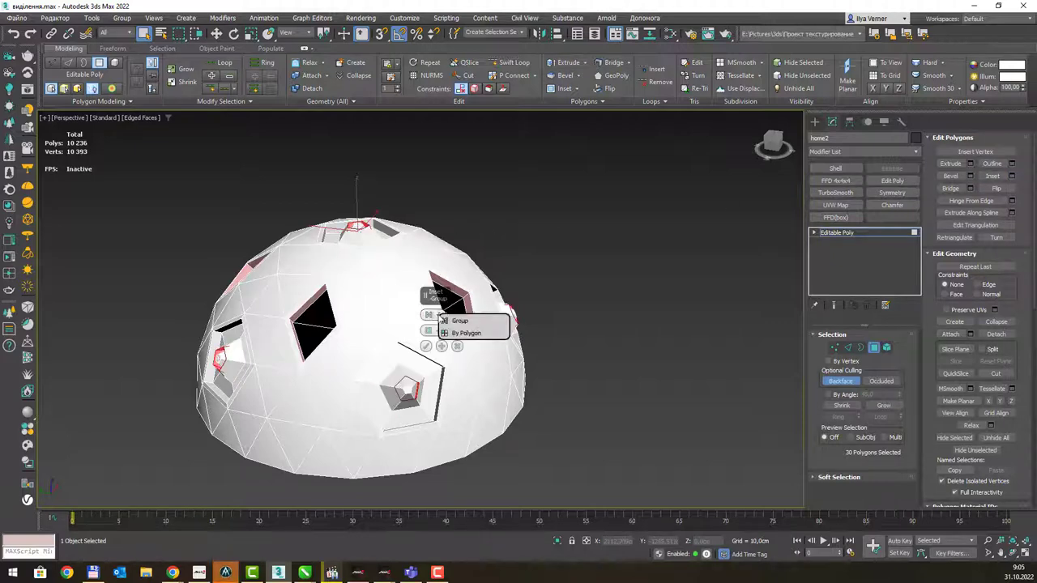
{"action": "left_click", "coordinate": [464, 333]}
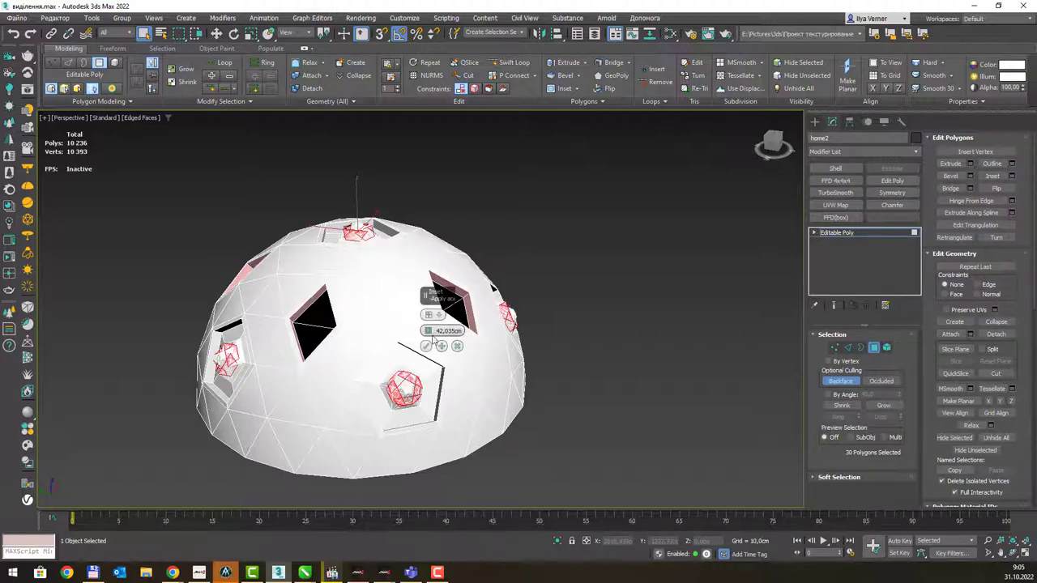
{"action": "right_click", "coordinate": [428, 333]}
{"action": "left_click_drag", "start_coordinate": [428, 332], "coordinate": [424, 347]}
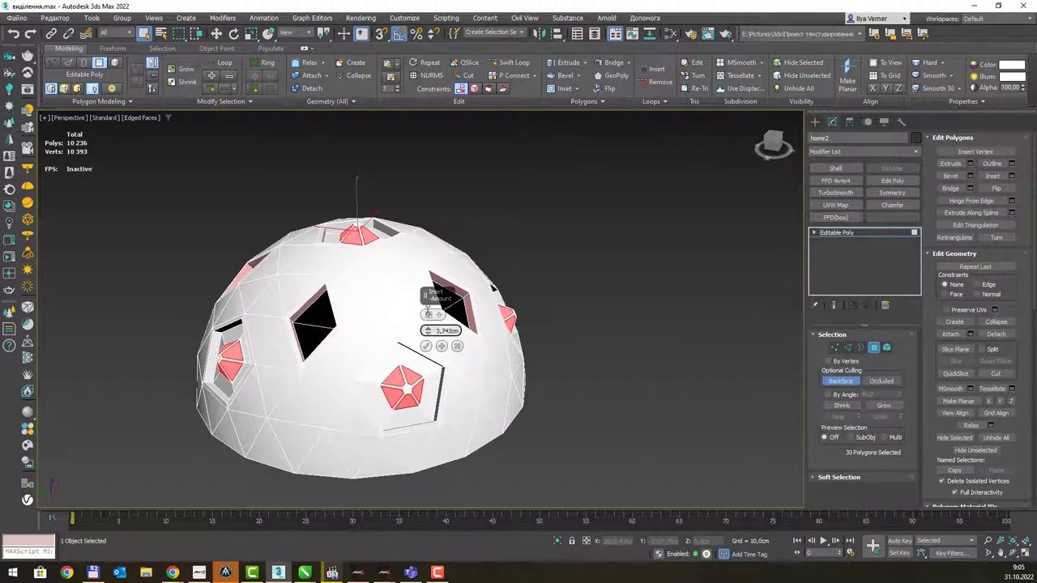
{"action": "left_click", "coordinate": [425, 347]}
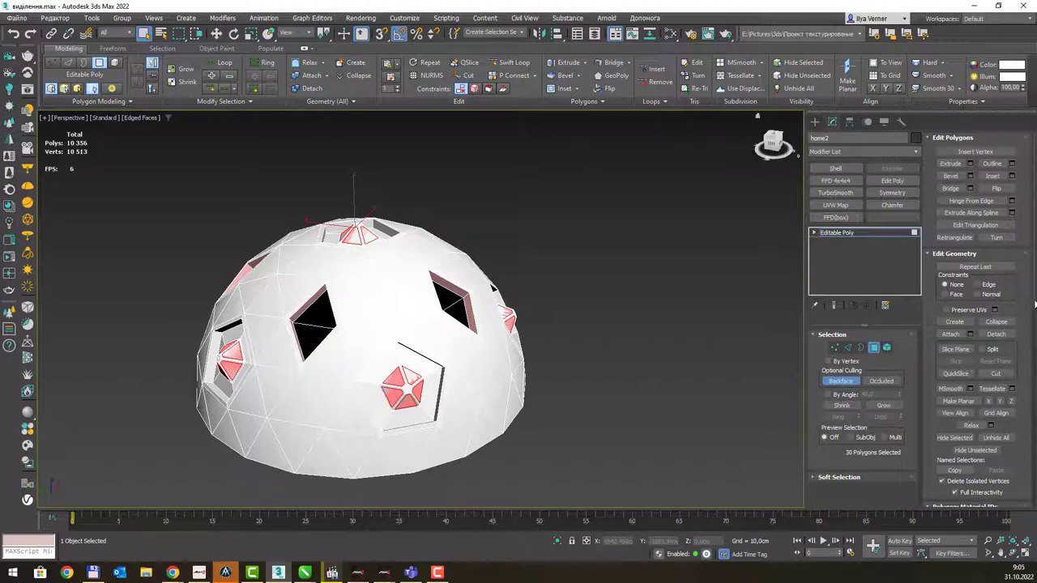
- Extrude the inset pentagon faces outward by about 7.834 cm
{"action": "left_click", "coordinate": [972, 165]}
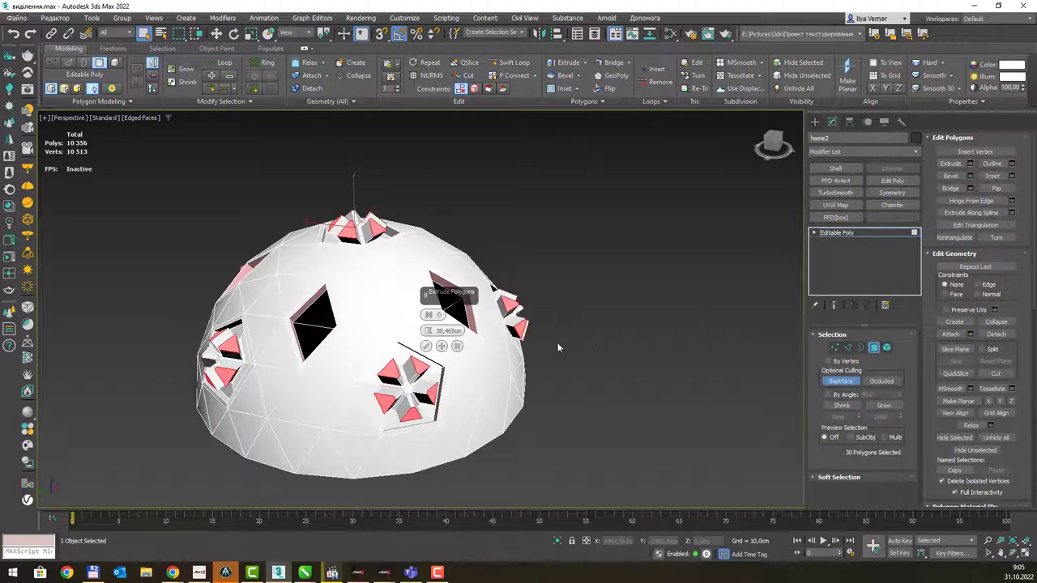
{"action": "left_click_drag", "start_coordinate": [433, 340], "coordinate": [427, 359]}
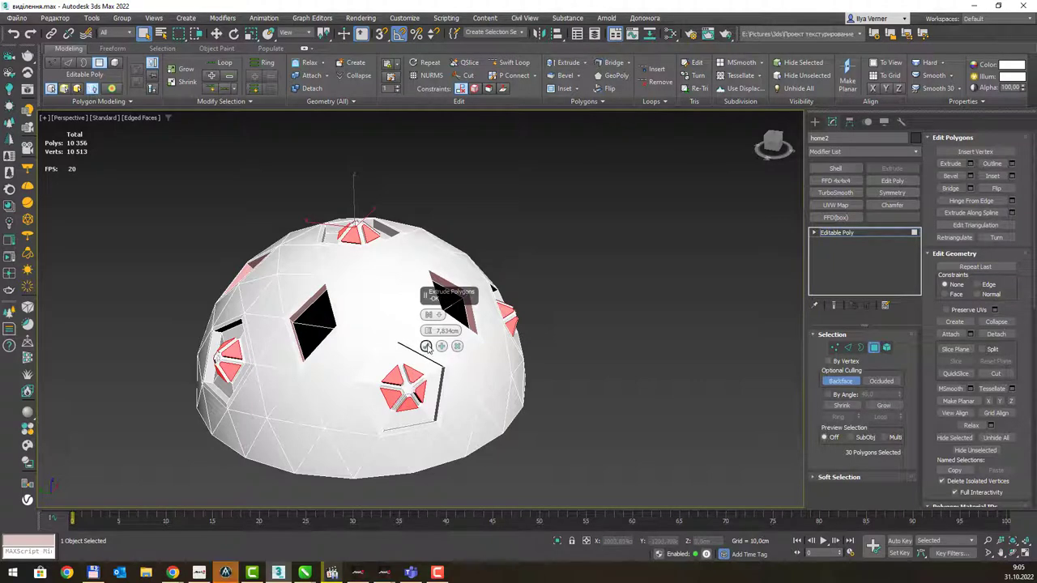
{"action": "left_click", "coordinate": [426, 346]}
{"action": "key", "text": "r"}
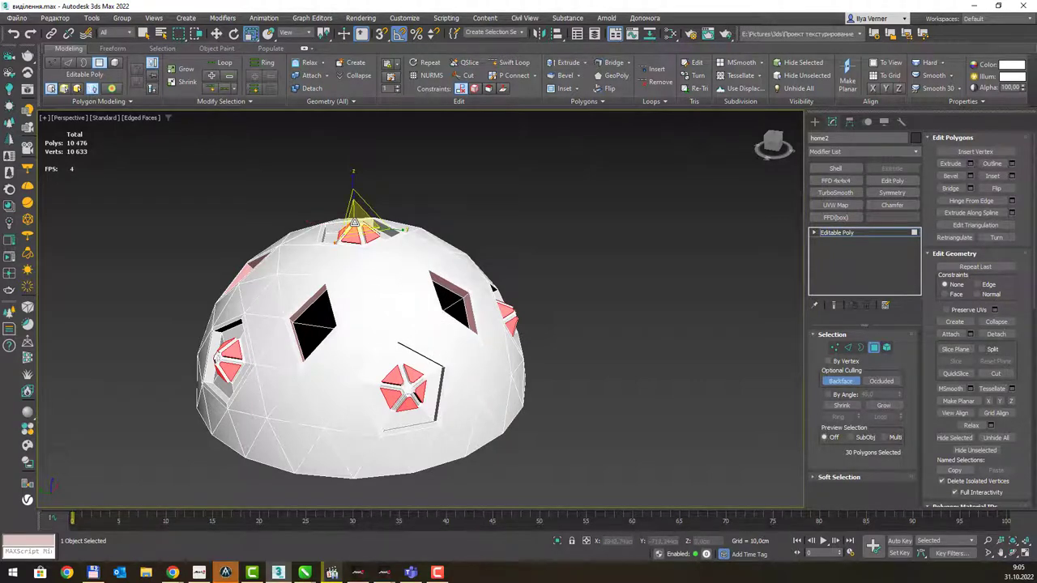
{"action": "mouse_move", "coordinate": [376, 257]}
{"action": "middle_mouse_down", "text": "alt"}
{"action": "mouse_move", "coordinate": [438, 243]}
{"action": "mouse_move", "coordinate": [422, 268]}
{"action": "middle_mouse_up", "text": "alt"}
- Clear the selection and pick one frame face of the front pentagon window
{"action": "left_click", "coordinate": [532, 209]}
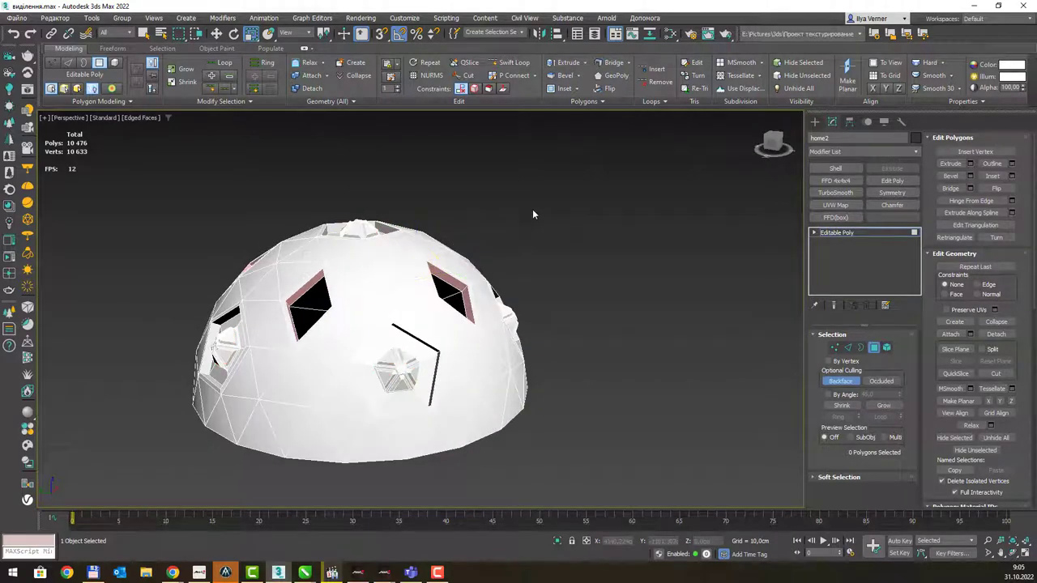
{"action": "scroll", "coordinate": [463, 347], "scroll_direction": "up", "scroll_amount": 2}
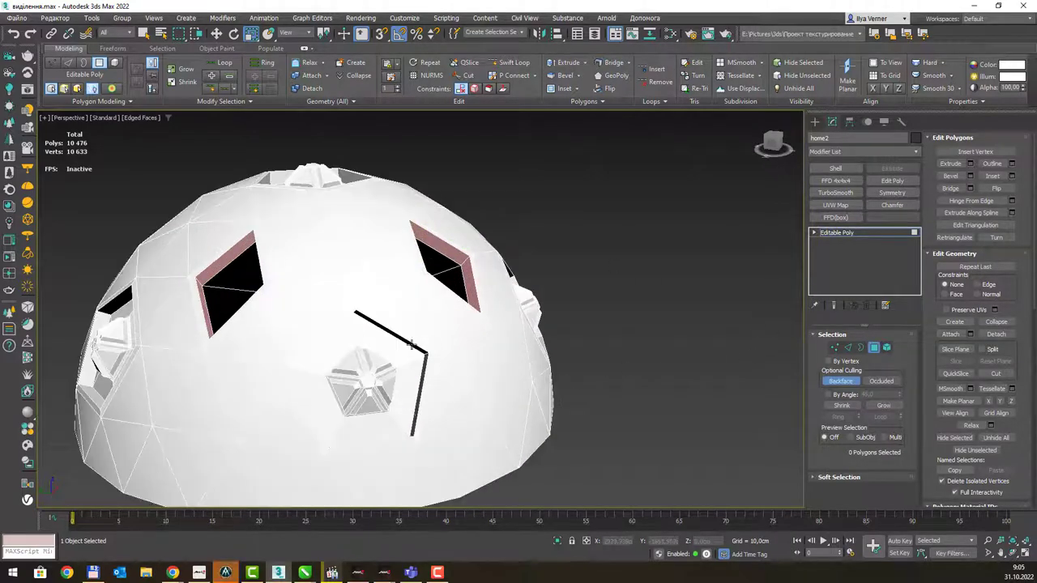
{"action": "scroll", "coordinate": [423, 336], "scroll_direction": "up", "scroll_amount": 1}
{"action": "scroll", "coordinate": [423, 336], "scroll_direction": "up", "scroll_amount": 1}
{"action": "scroll", "coordinate": [412, 344], "scroll_direction": "up", "scroll_amount": 1}
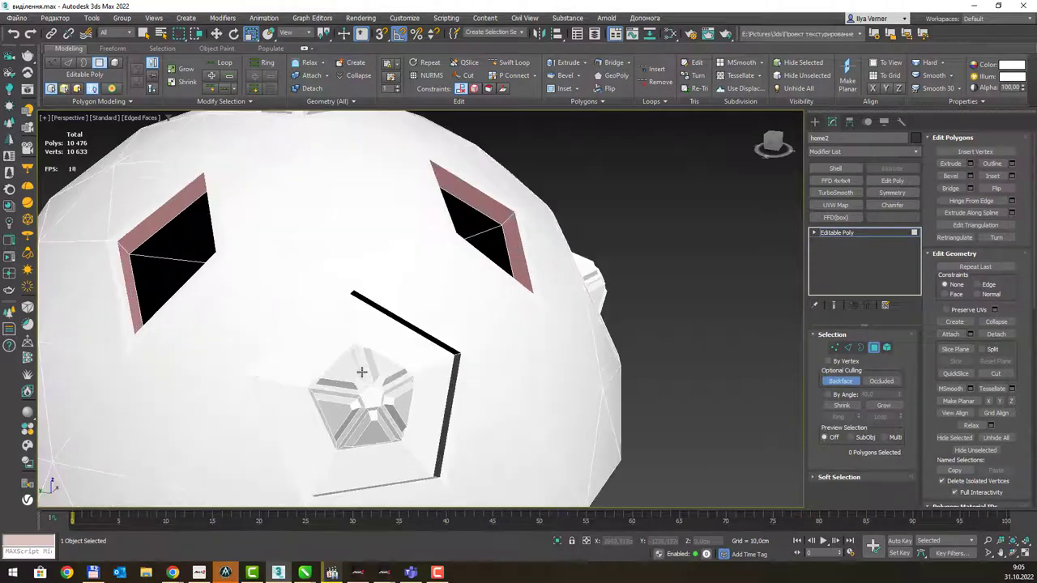
{"action": "scroll", "coordinate": [361, 373], "scroll_direction": "up", "scroll_amount": 2}
{"action": "middle_click_drag", "start_coordinate": [371, 356], "coordinate": [398, 340]}
{"action": "left_click", "coordinate": [360, 343]}
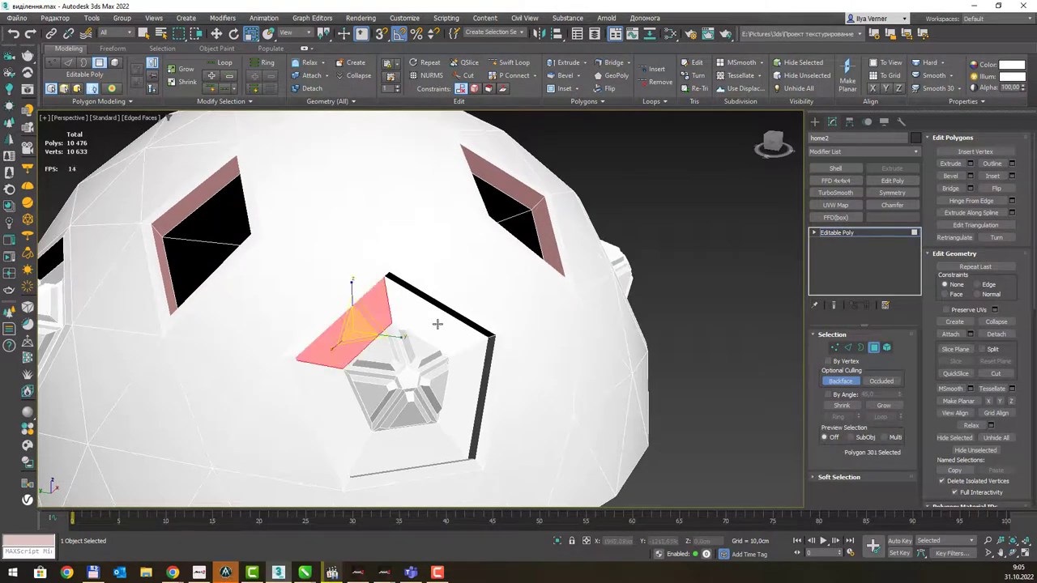
{"action": "key", "text": "q"}
- Add the remaining four frame faces and grow to all Similar faces
{"action": "left_click", "coordinate": [431, 324], "text": "ctrl"}
{"action": "left_click", "coordinate": [475, 370], "text": "ctrl"}
{"action": "left_click", "coordinate": [421, 440], "text": "ctrl"}
{"action": "left_click", "coordinate": [347, 417], "text": "ctrl"}
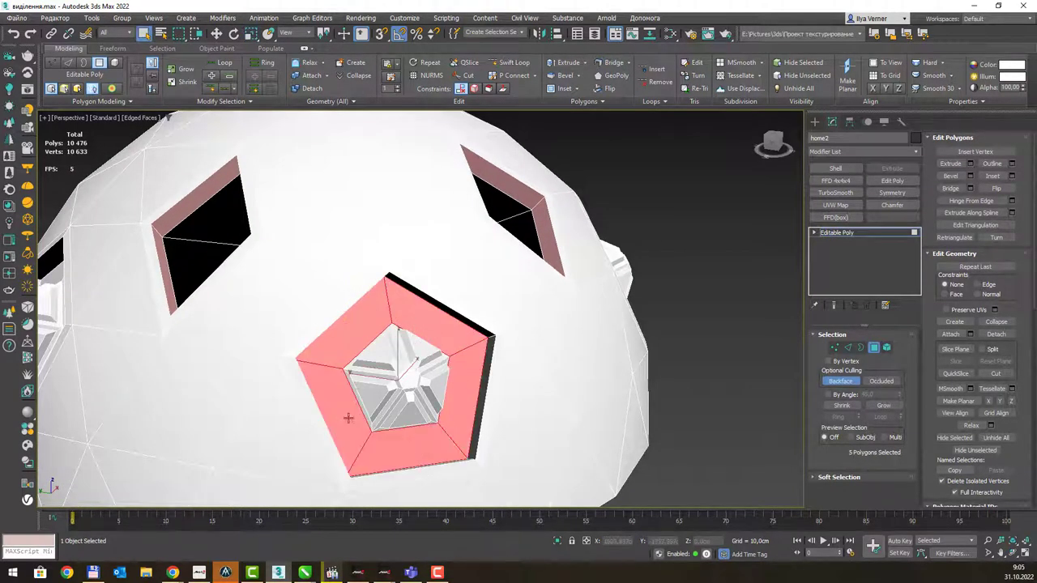
{"action": "left_click", "coordinate": [220, 101]}
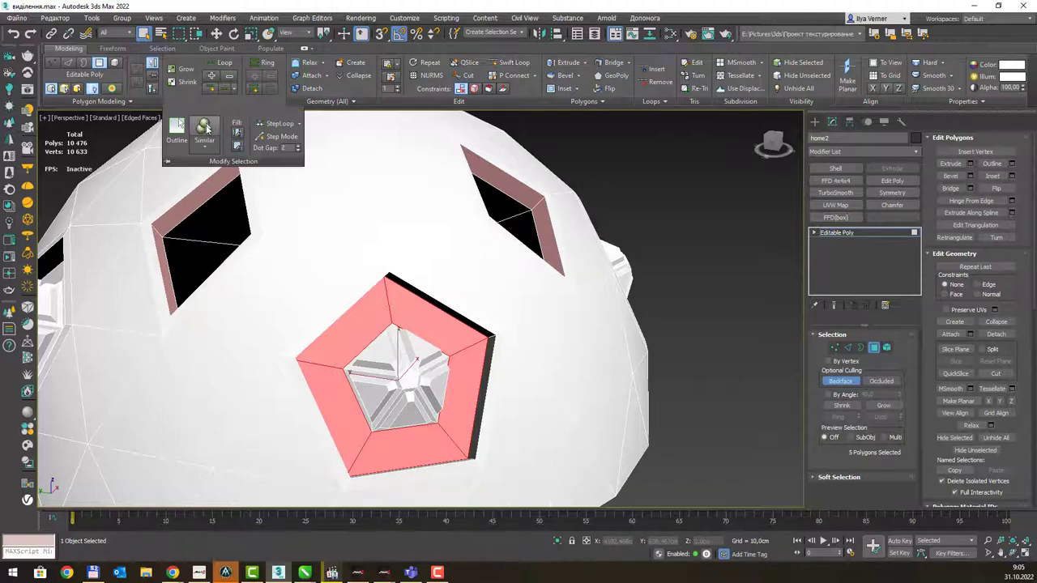
{"action": "left_click", "coordinate": [203, 125]}
- Check the options for Material #88 in the material editor, then close it
{"action": "scroll", "coordinate": [307, 188], "scroll_direction": "down", "scroll_amount": 5}
{"action": "middle_click_drag", "start_coordinate": [409, 184], "coordinate": [424, 183], "text": "alt"}
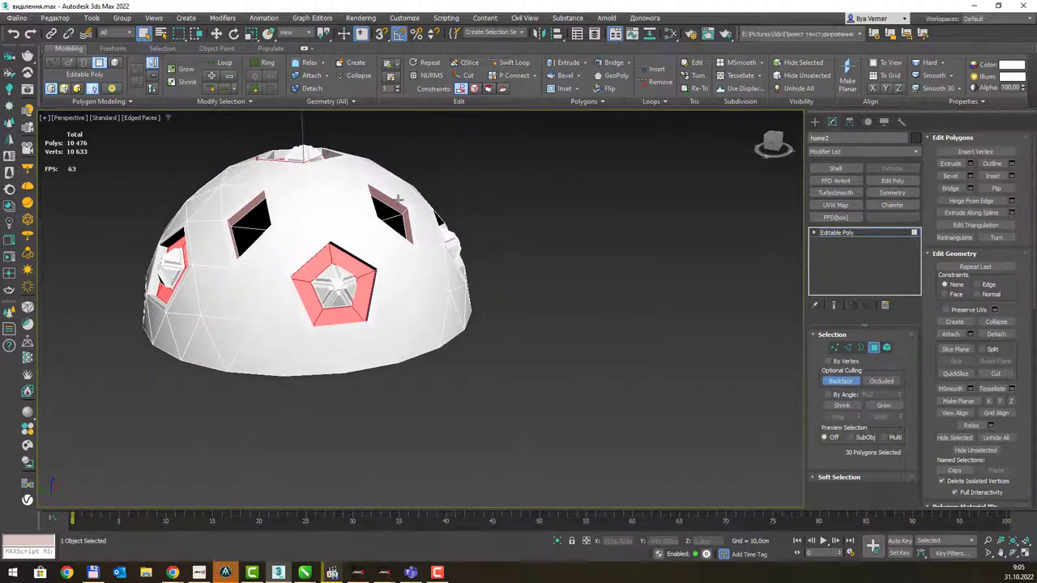
{"action": "key", "text": "m"}
{"action": "right_click", "coordinate": [543, 315]}
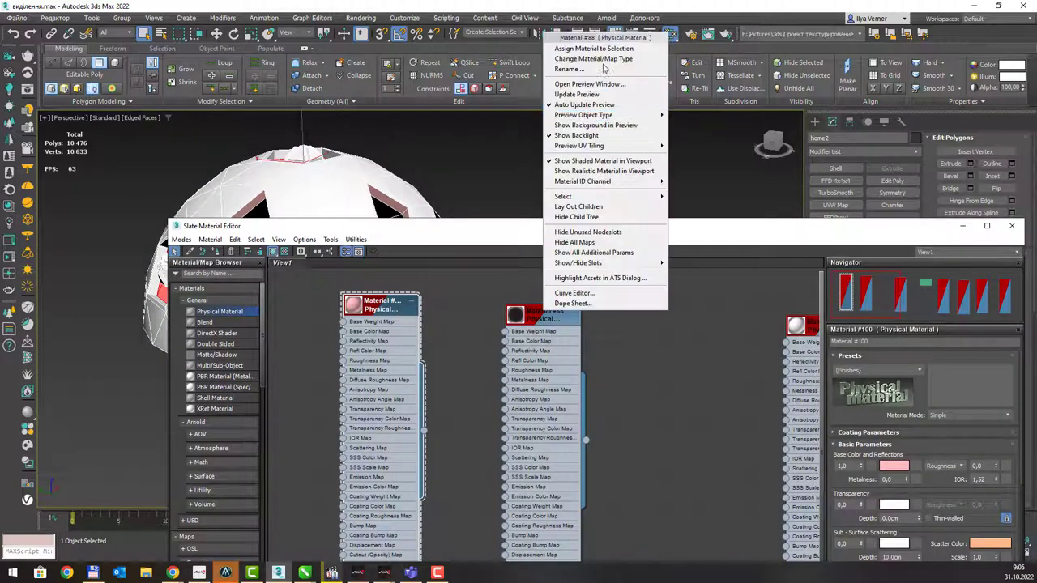
{"action": "key", "text": "Escape"}
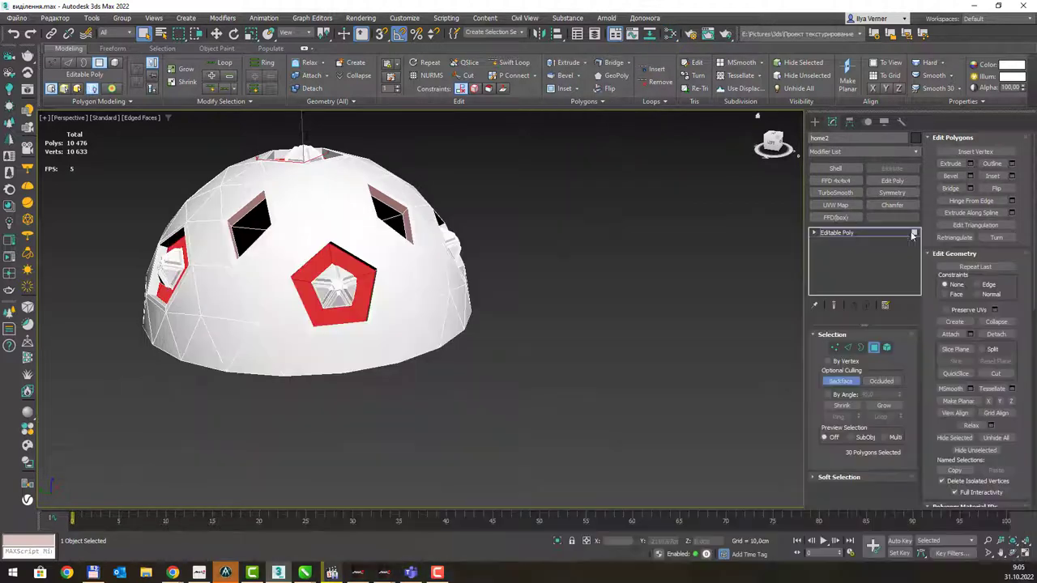
{"action": "key", "text": "m"}
- Select the five small inner triangles of one pentagonal window
{"action": "middle_click_drag", "start_coordinate": [460, 207], "coordinate": [486, 215], "text": "alt"}
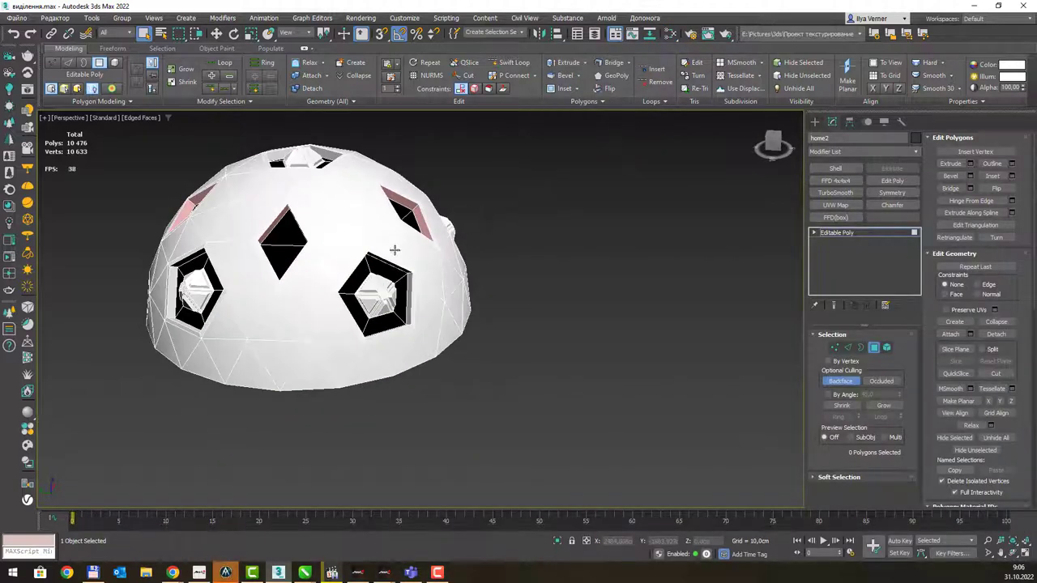
{"action": "middle_click_drag", "start_coordinate": [394, 248], "coordinate": [422, 271], "text": "alt"}
{"action": "scroll", "coordinate": [422, 271], "scroll_direction": "up", "scroll_amount": 2}
{"action": "scroll", "coordinate": [423, 272], "scroll_direction": "up", "scroll_amount": 2}
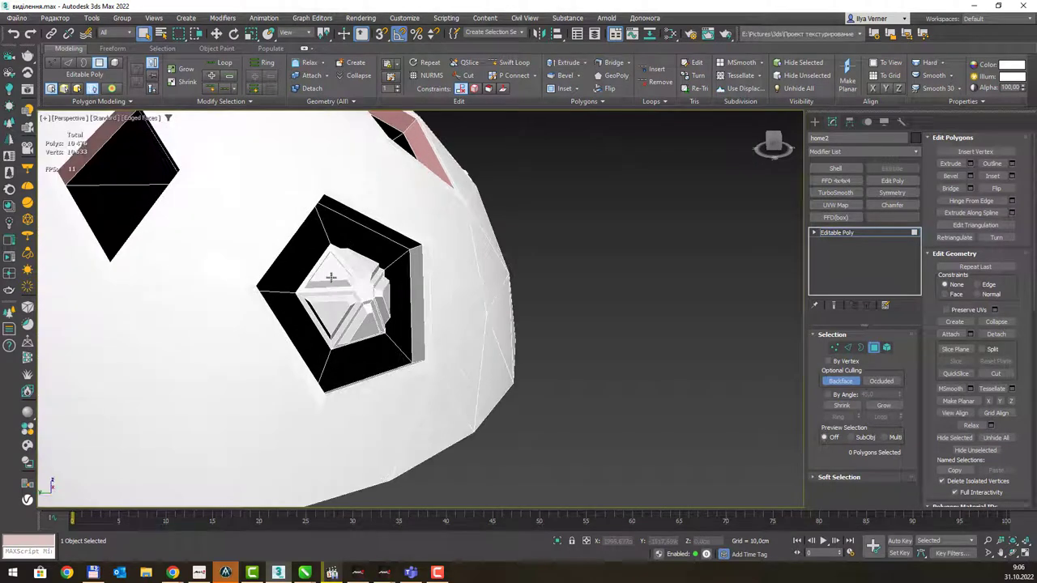
{"action": "left_click", "coordinate": [332, 274]}
{"action": "left_click", "coordinate": [336, 312], "text": "ctrl"}
{"action": "middle_click_drag", "start_coordinate": [435, 281], "coordinate": [373, 328], "text": "alt"}
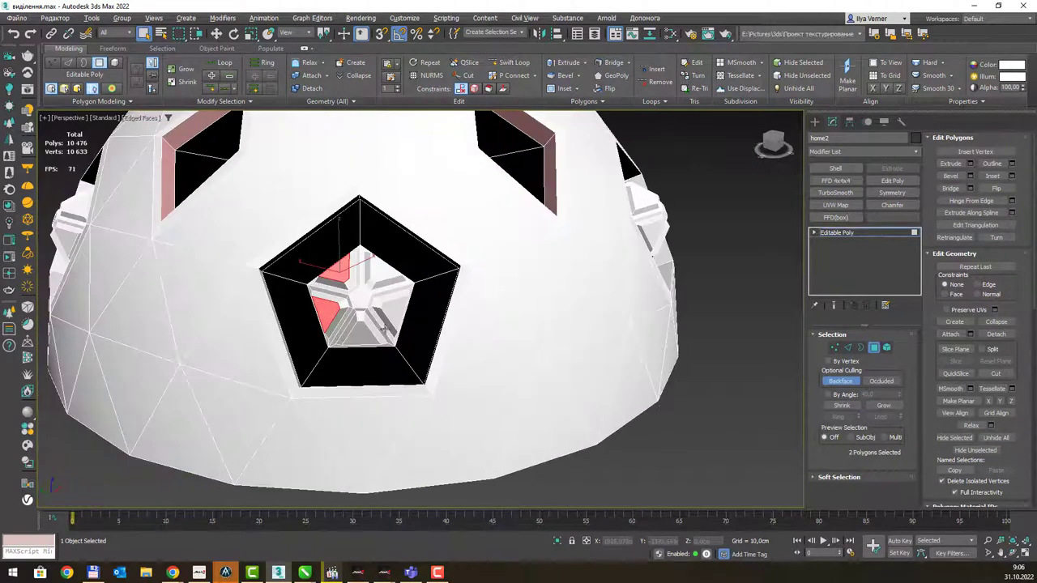
{"action": "left_click", "coordinate": [368, 330], "text": "ctrl"}
{"action": "left_click", "coordinate": [391, 304], "text": "ctrl"}
{"action": "left_click", "coordinate": [380, 278], "text": "ctrl"}
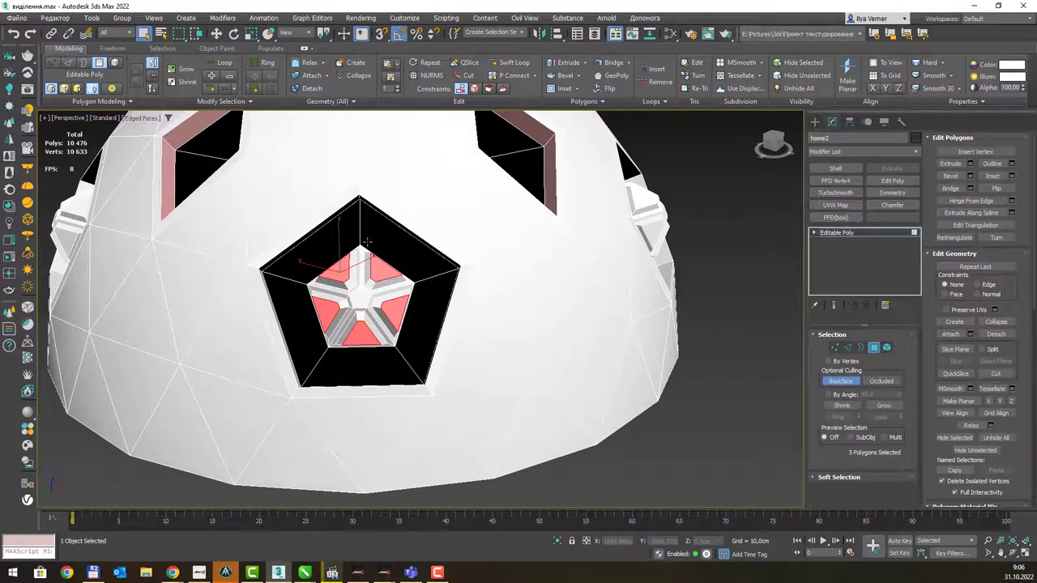
- Extend the selection to all Similar inner triangles, 30 polygons across the dome
{"action": "left_click", "coordinate": [241, 103]}
{"action": "left_click", "coordinate": [204, 127]}
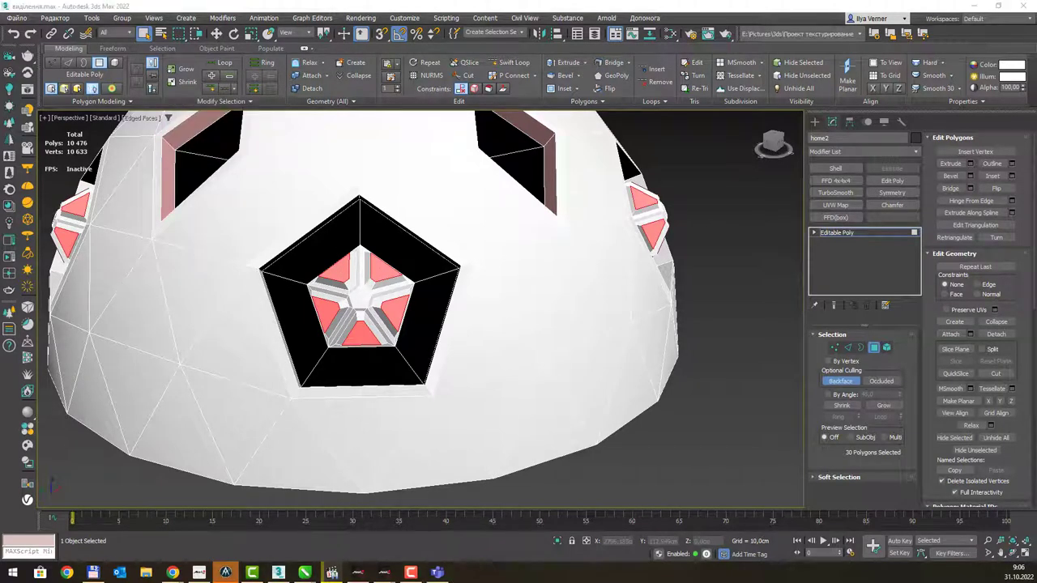
{"action": "scroll", "coordinate": [377, 308], "scroll_direction": "down", "scroll_amount": 3}
{"action": "scroll", "coordinate": [378, 308], "scroll_direction": "down", "scroll_amount": 5}
{"action": "mouse_move", "coordinate": [378, 308]}
{"action": "middle_mouse_down", "text": "alt"}
{"action": "mouse_move", "coordinate": [566, 279]}
{"action": "mouse_move", "coordinate": [567, 264]}
{"action": "mouse_move", "coordinate": [479, 288]}
{"action": "middle_mouse_up", "text": "alt"}
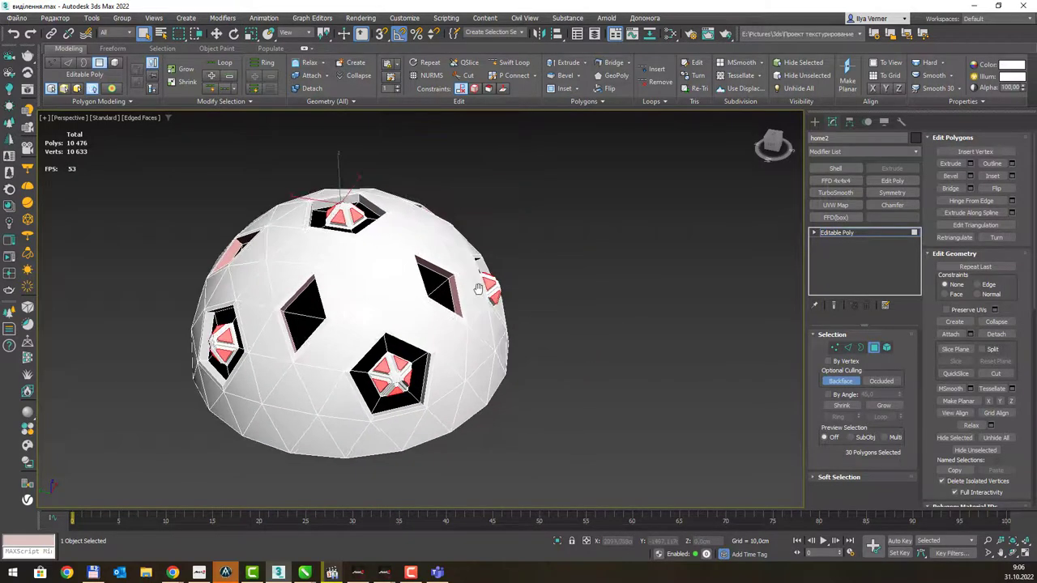
- Assign the pink material to the selected inner triangles and deselect them
{"action": "key", "text": "m"}
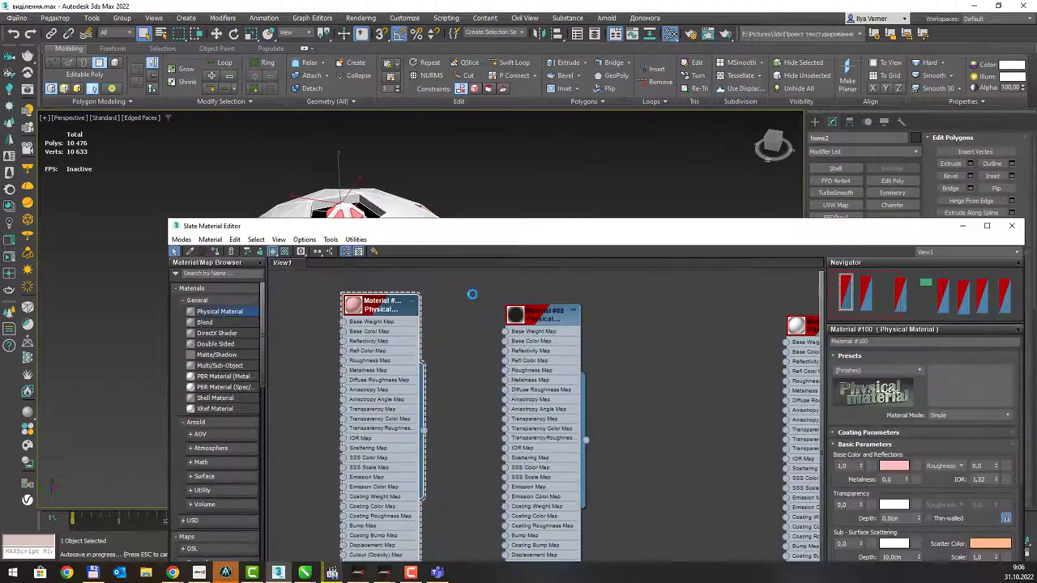
{"action": "right_click", "coordinate": [389, 306]}
{"action": "left_click", "coordinate": [440, 36]}
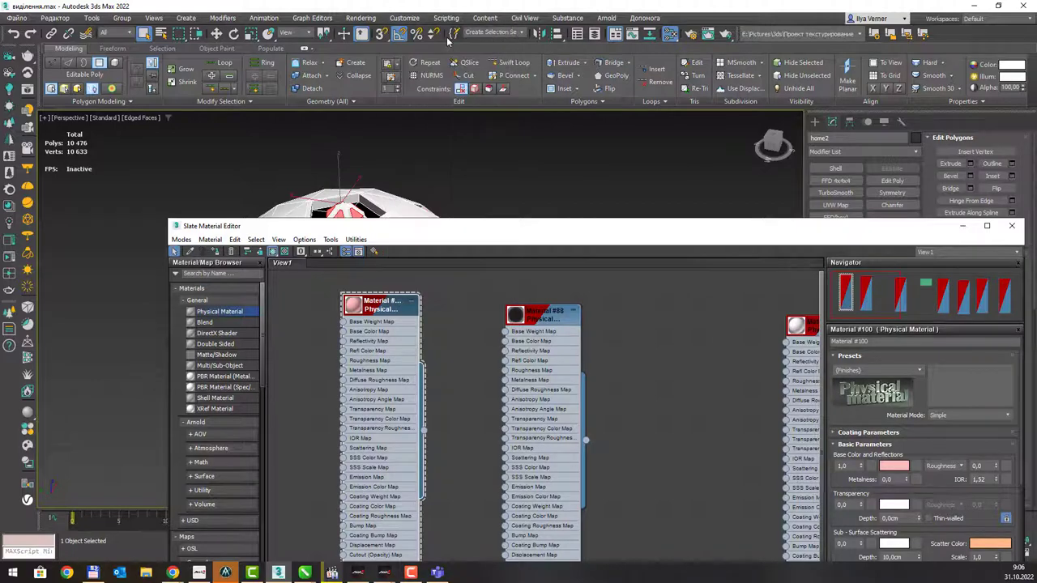
{"action": "key", "text": "m"}
{"action": "left_click", "coordinate": [556, 250]}
- Select the five walls of one pentagonal window frame
{"action": "middle_click_drag", "start_coordinate": [475, 294], "coordinate": [471, 268], "text": "alt"}
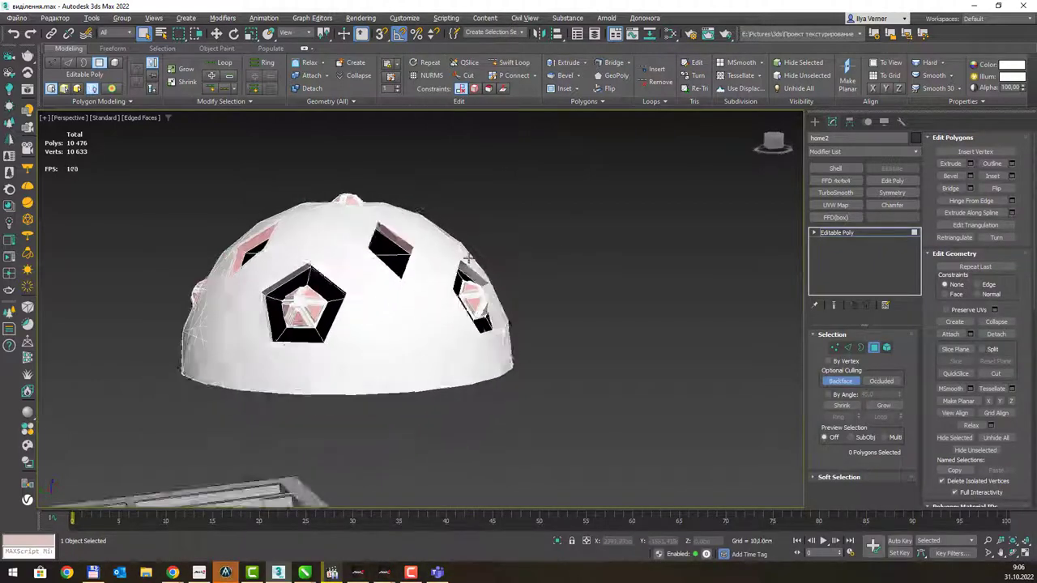
{"action": "scroll", "coordinate": [313, 291], "scroll_direction": "up", "scroll_amount": 4}
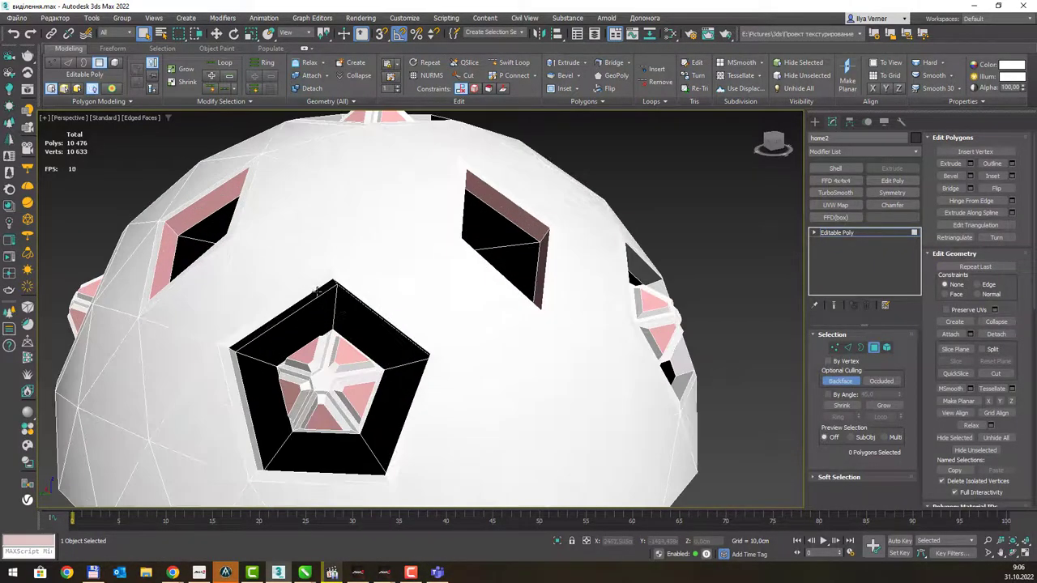
{"action": "middle_click_drag", "start_coordinate": [390, 296], "coordinate": [374, 244], "text": "alt"}
{"action": "left_click", "coordinate": [294, 209]}
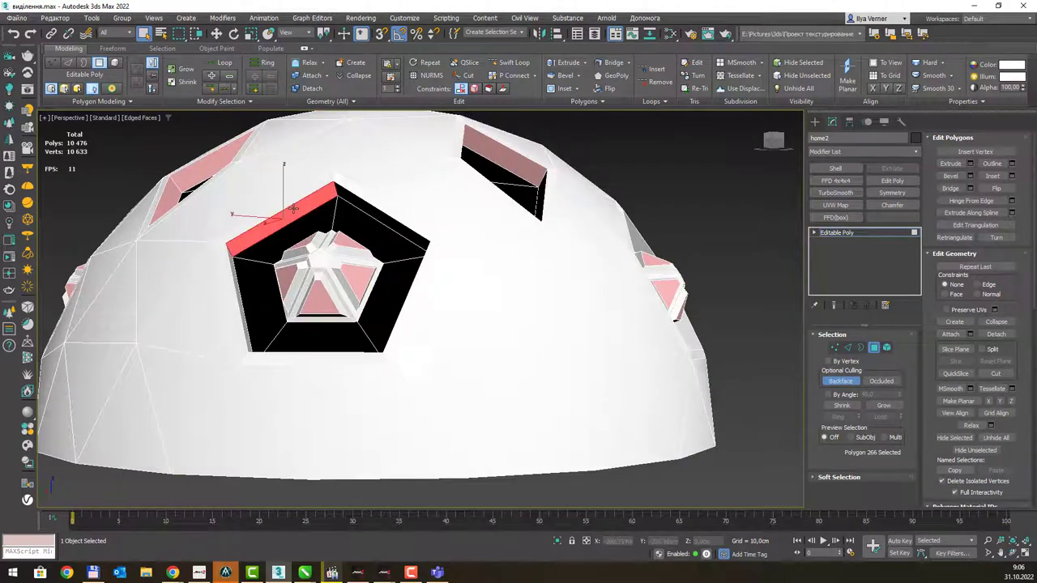
{"action": "left_click", "coordinate": [388, 217], "text": "ctrl"}
{"action": "mouse_move", "coordinate": [388, 217]}
{"action": "middle_mouse_down", "text": "alt"}
{"action": "mouse_move", "coordinate": [267, 285]}
{"action": "mouse_move", "coordinate": [341, 352]}
{"action": "mouse_move", "coordinate": [395, 250]}
{"action": "middle_mouse_up", "text": "alt"}
{"action": "left_click", "coordinate": [266, 289], "text": "ctrl"}
{"action": "left_click", "coordinate": [340, 351], "text": "ctrl"}
{"action": "left_click", "coordinate": [397, 250], "text": "ctrl"}
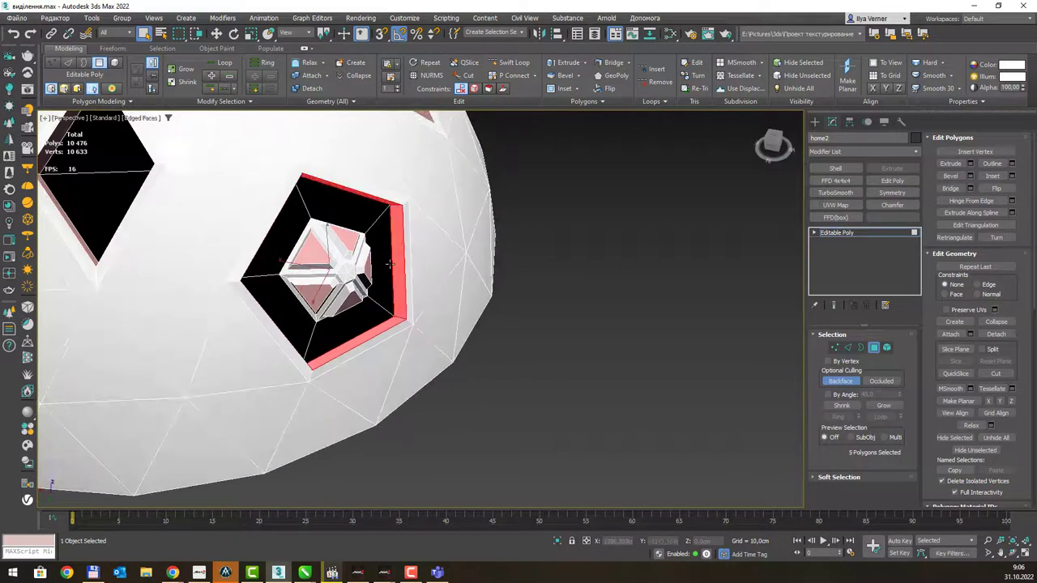
- Grow the wall selection to all Similar frame walls on the dome
{"action": "left_click", "coordinate": [234, 104]}
{"action": "left_click", "coordinate": [204, 130]}
{"action": "scroll", "coordinate": [419, 228], "scroll_direction": "down", "scroll_amount": 10}
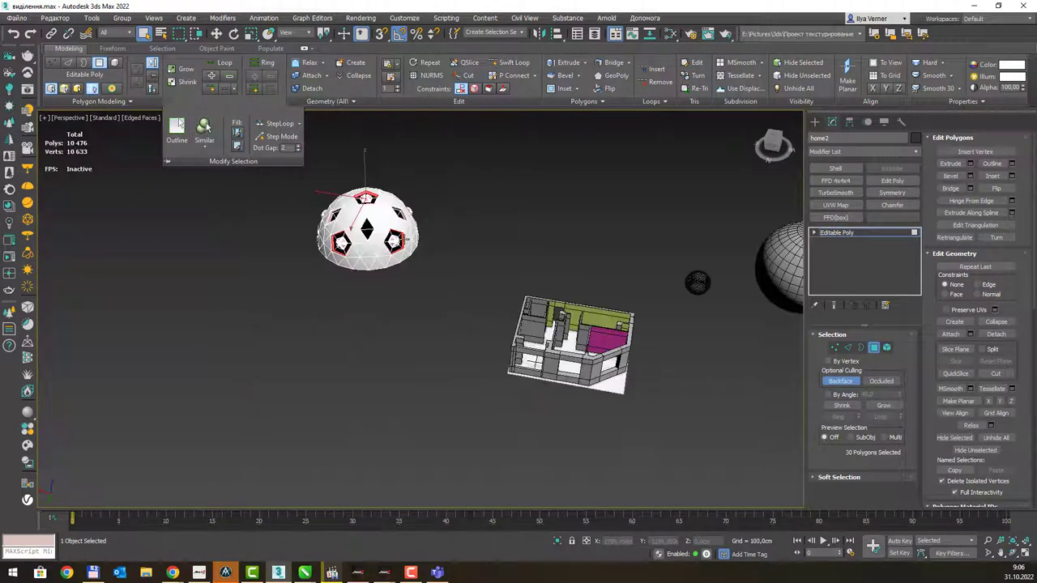
{"action": "mouse_move", "coordinate": [419, 228]}
{"action": "middle_mouse_down", "text": "alt"}
{"action": "mouse_move", "coordinate": [437, 244]}
{"action": "mouse_move", "coordinate": [461, 230]}
{"action": "mouse_move", "coordinate": [459, 251]}
{"action": "middle_mouse_up", "text": "alt"}
{"action": "scroll", "coordinate": [446, 247], "scroll_direction": "up", "scroll_amount": 5}
{"action": "scroll", "coordinate": [451, 254], "scroll_direction": "up", "scroll_amount": 3}
{"action": "scroll", "coordinate": [456, 242], "scroll_direction": "down", "scroll_amount": 3}
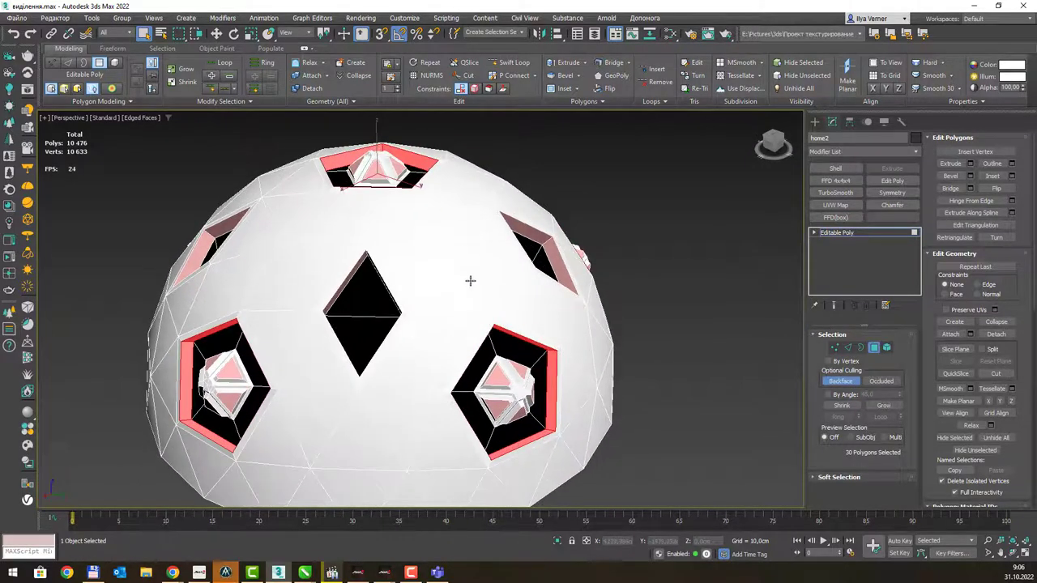
- Assign Material #52 with its Tiles map to the selected frame walls
{"action": "key", "text": "m"}
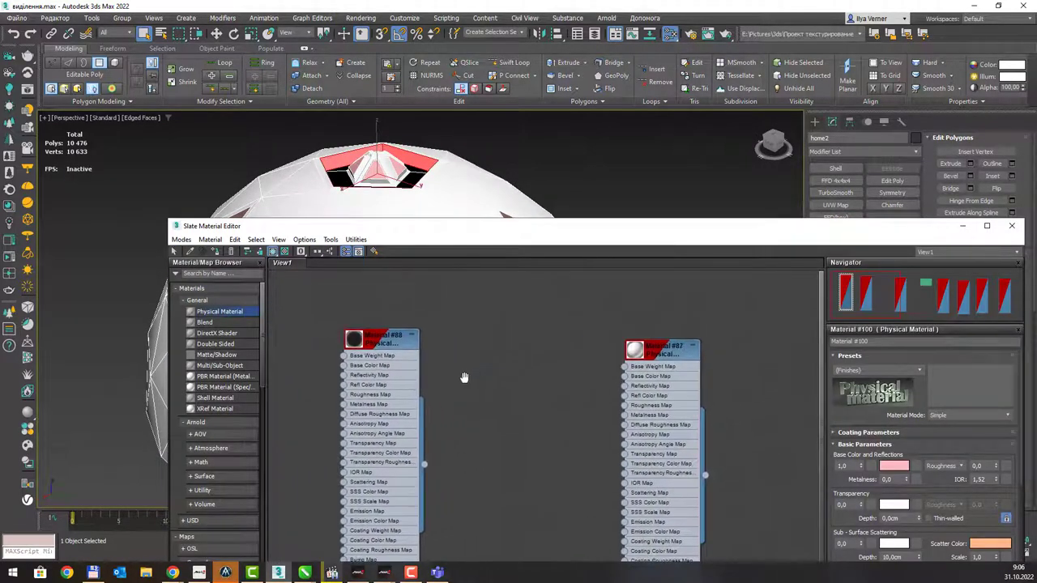
{"action": "middle_click_drag", "start_coordinate": [665, 371], "coordinate": [397, 383]}
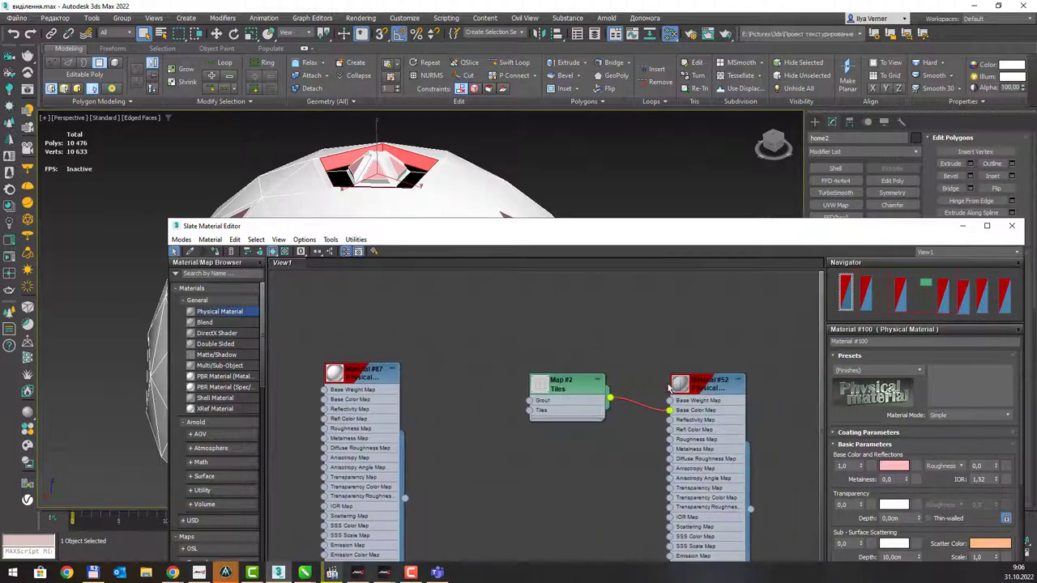
{"action": "right_click", "coordinate": [701, 381]}
{"action": "left_click", "coordinate": [750, 116]}
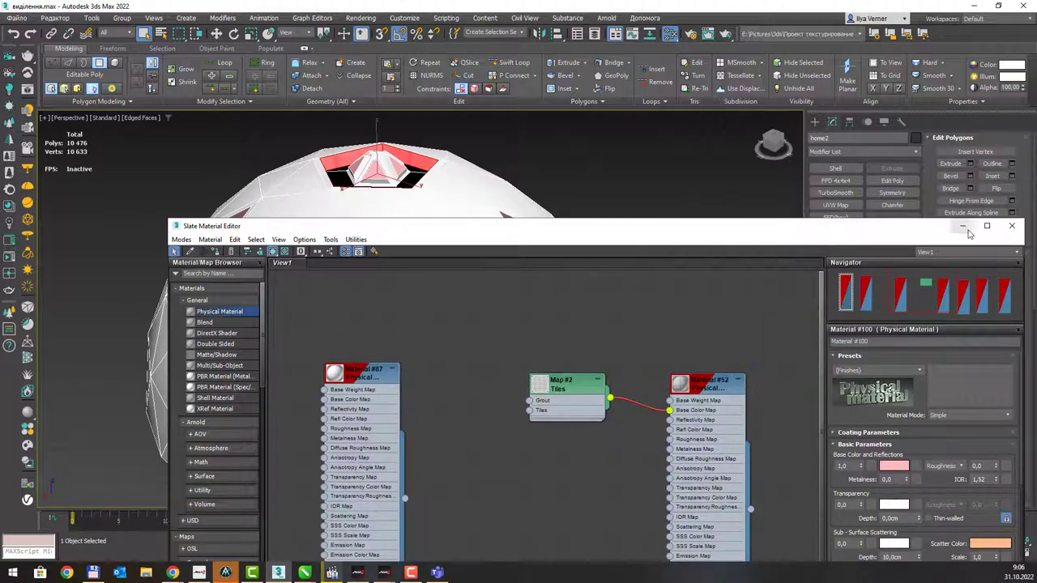
{"action": "left_click", "coordinate": [964, 226]}
{"action": "left_click", "coordinate": [682, 214]}
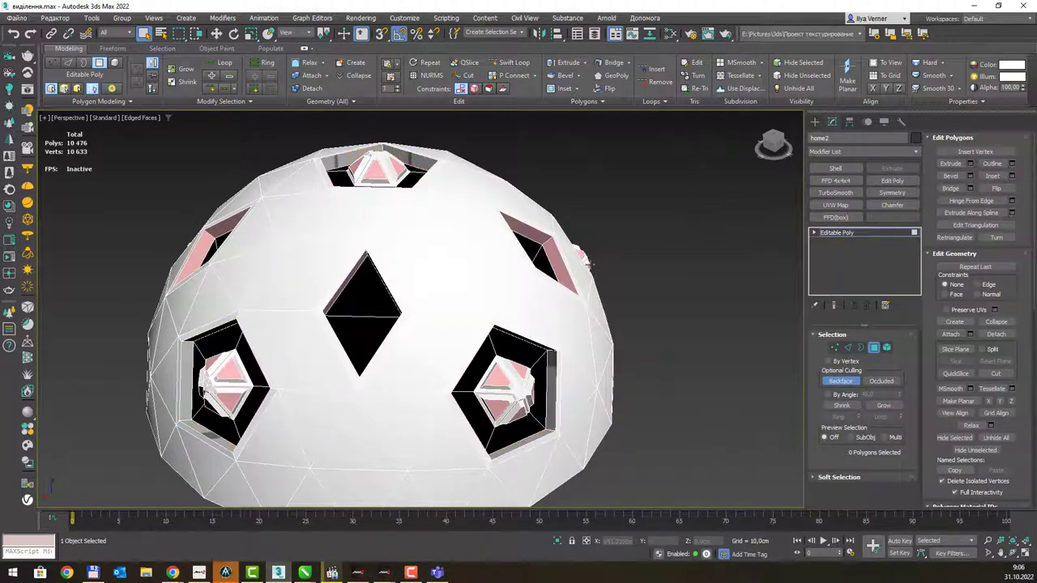
{"action": "scroll", "coordinate": [585, 258], "scroll_direction": "down", "scroll_amount": 3}
{"action": "mouse_move", "coordinate": [585, 258]}
{"action": "middle_mouse_down", "text": "alt"}
{"action": "mouse_move", "coordinate": [618, 245]}
{"action": "mouse_move", "coordinate": [645, 252]}
{"action": "mouse_move", "coordinate": [604, 234]}
{"action": "mouse_move", "coordinate": [450, 226]}
{"action": "middle_mouse_up", "text": "alt"}
{"action": "left_click", "coordinate": [223, 101]}
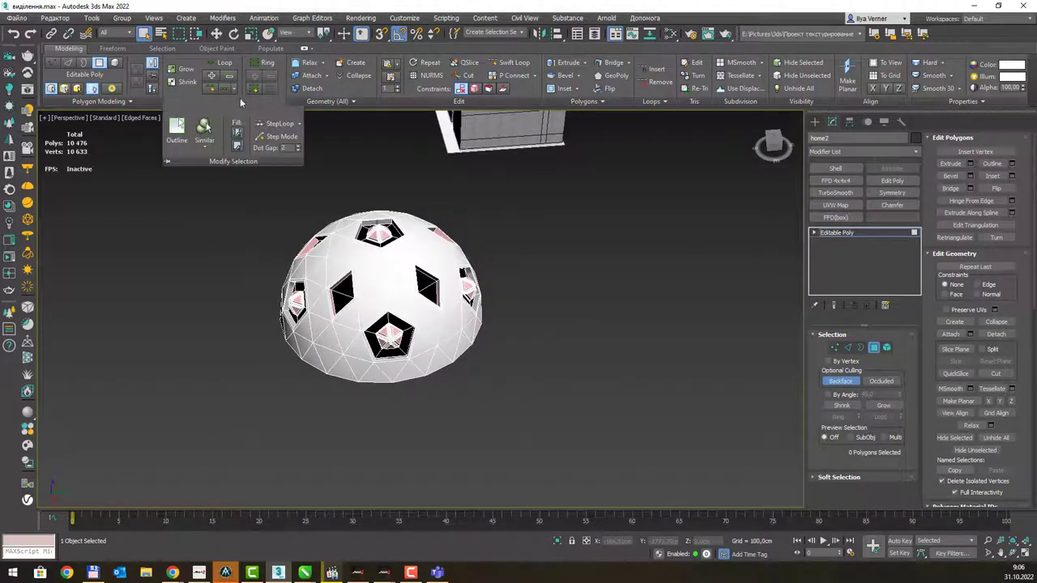
{"action": "left_click", "coordinate": [209, 148]}
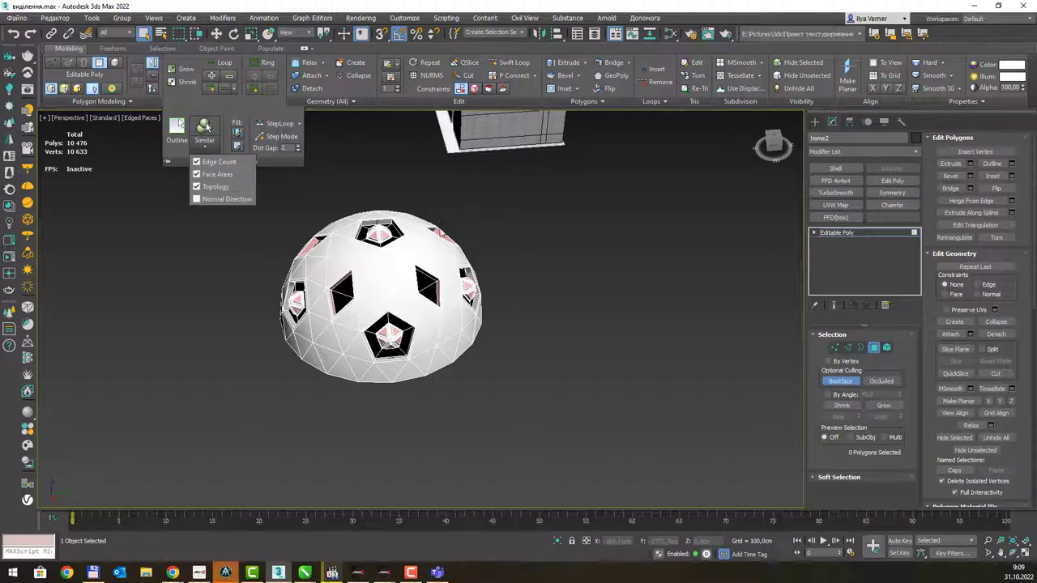
{"action": "left_click", "coordinate": [413, 197]}
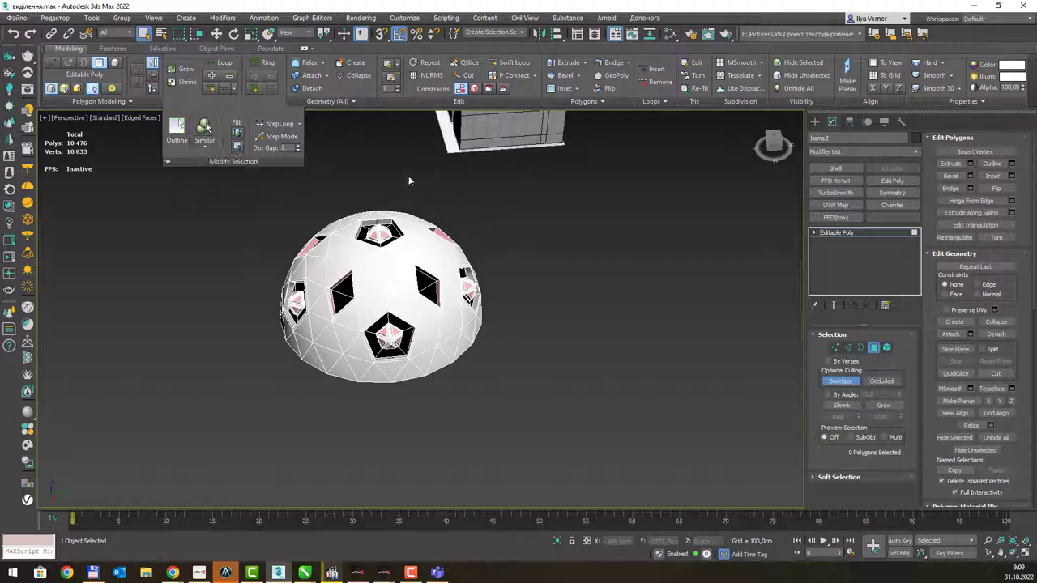